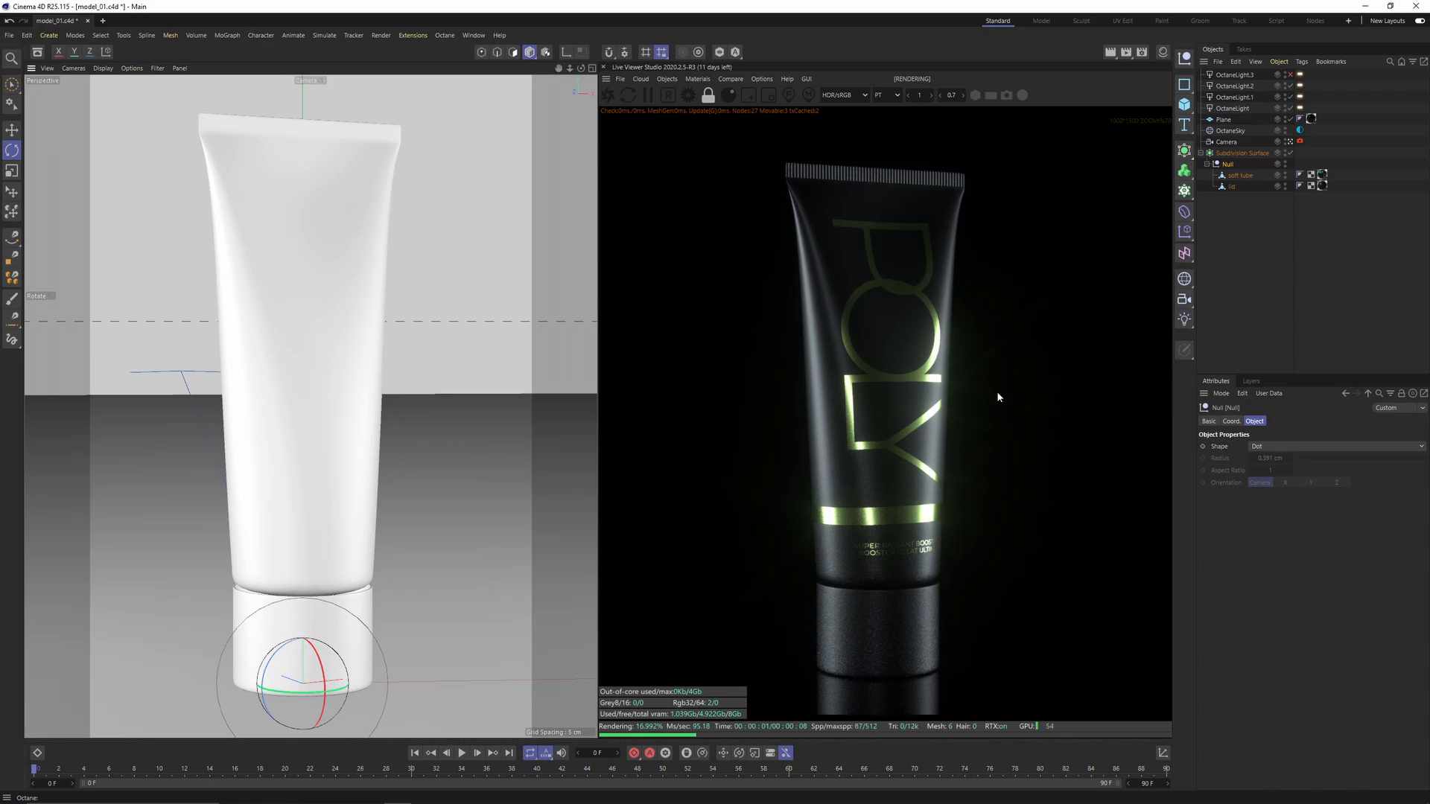
# Step: Try rotating the finished tube model about its vertical axis and undo the rotation
pyautogui.hotkey('ctrl', 'z')
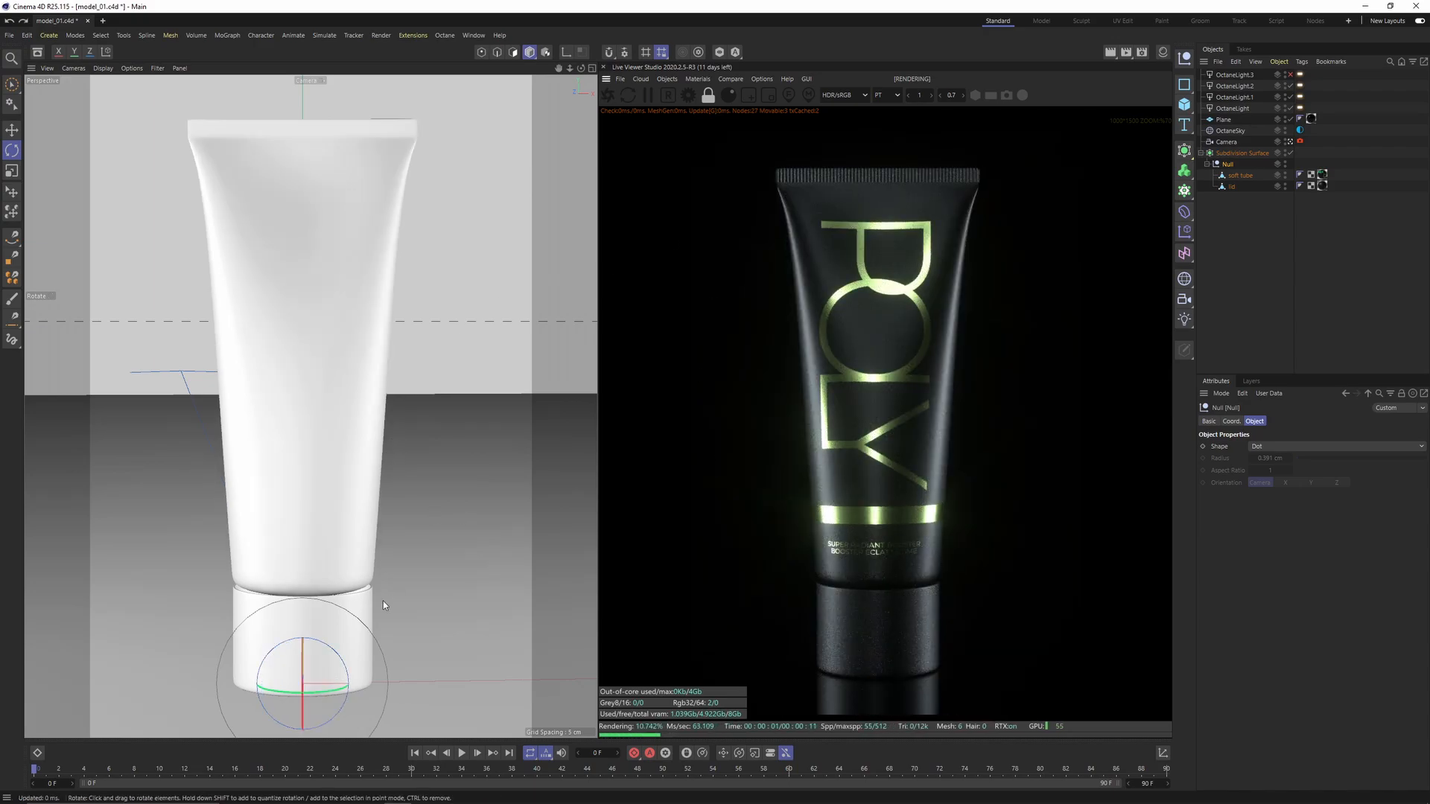
pyautogui.moveTo(326, 694)
pyautogui.mouseDown()
pyautogui.moveTo(359, 689)
pyautogui.moveTo(327, 693)
pyautogui.moveTo(346, 689)
pyautogui.mouseUp()
pyautogui.hotkey('ctrl', 'z')
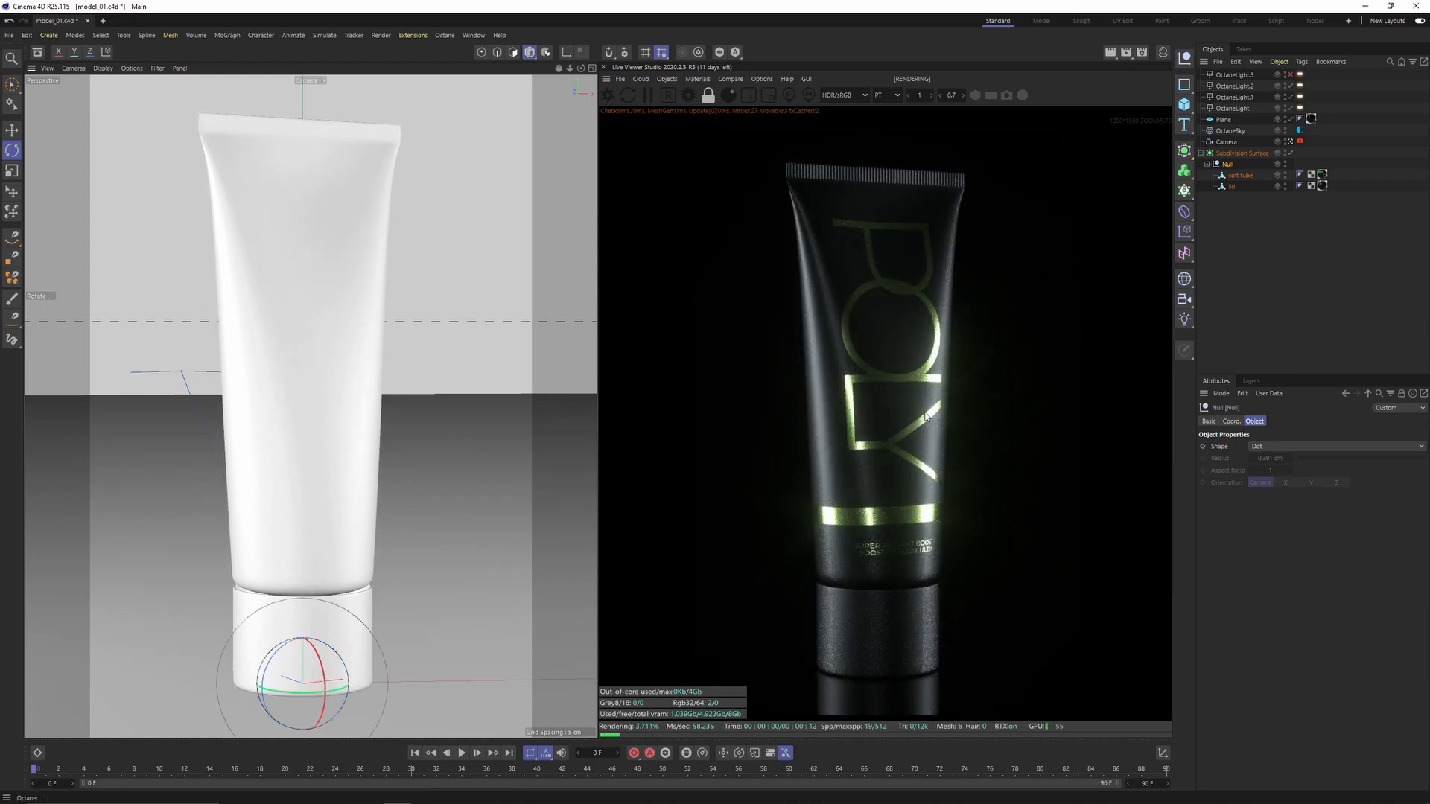
pyautogui.hotkey('ctrl', 'z')
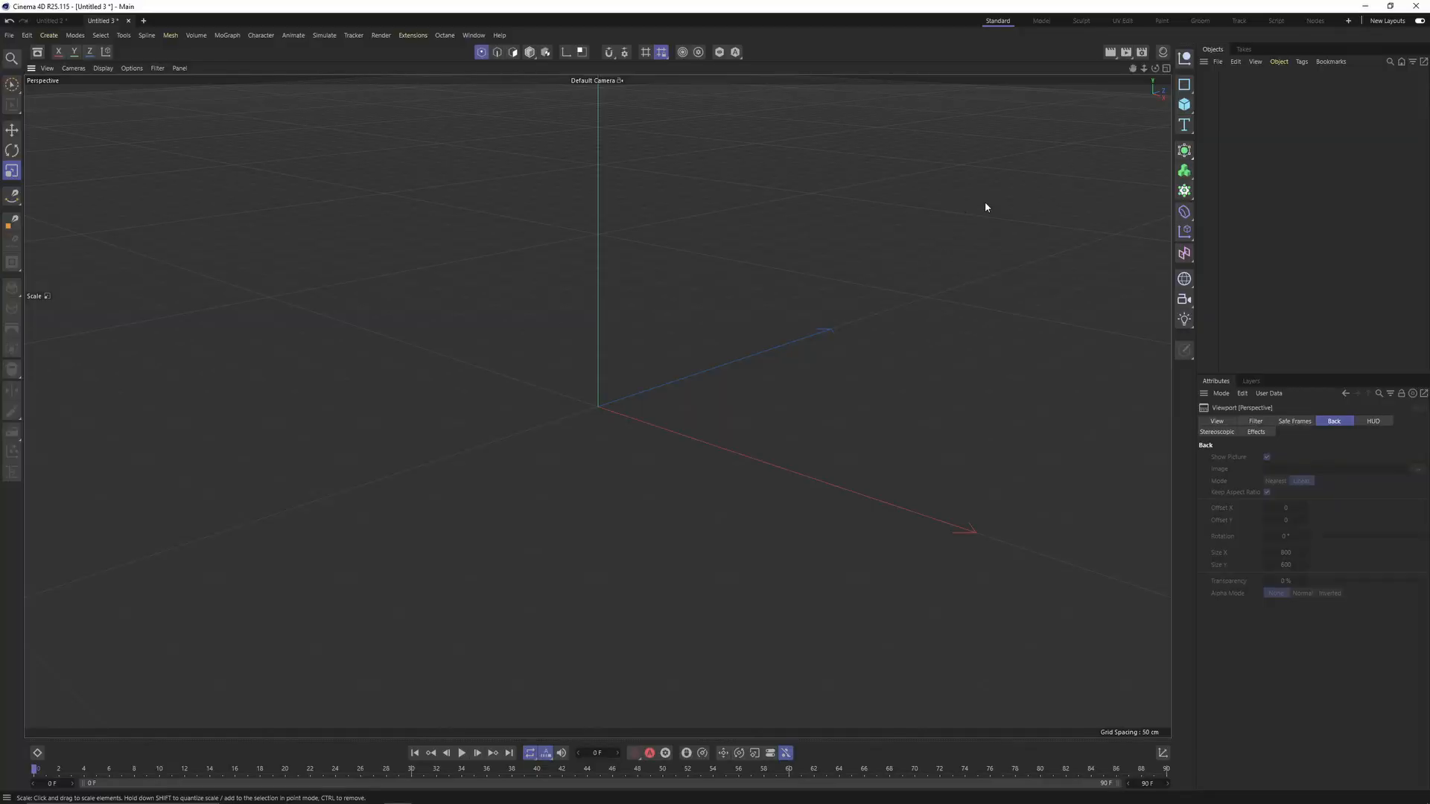
# Step: Switch to the Model layout and load the "front" image from the ref folder as the front view's background
pyautogui.click(1043, 21)
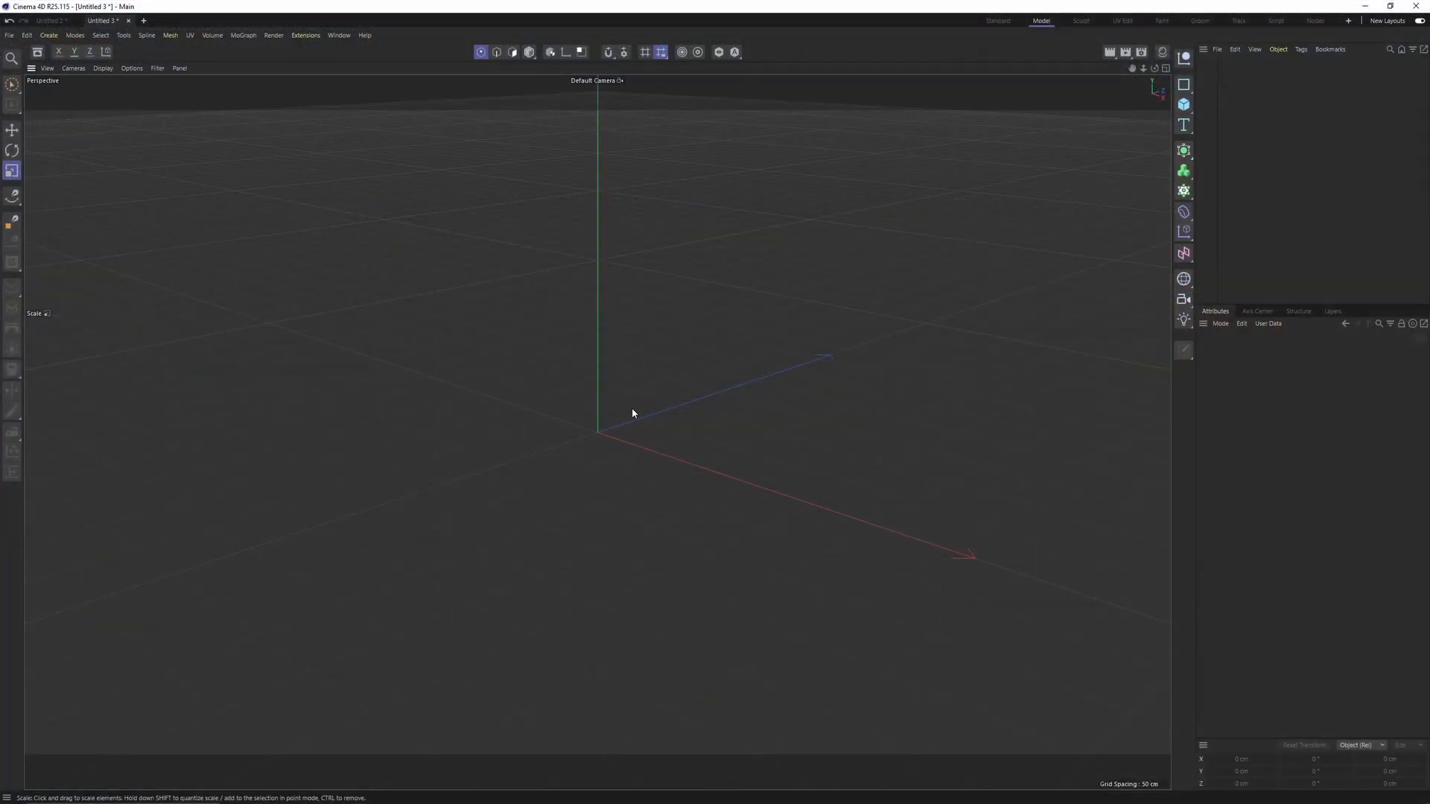
pyautogui.middleClick(633, 414)
pyautogui.middleClick(819, 500)
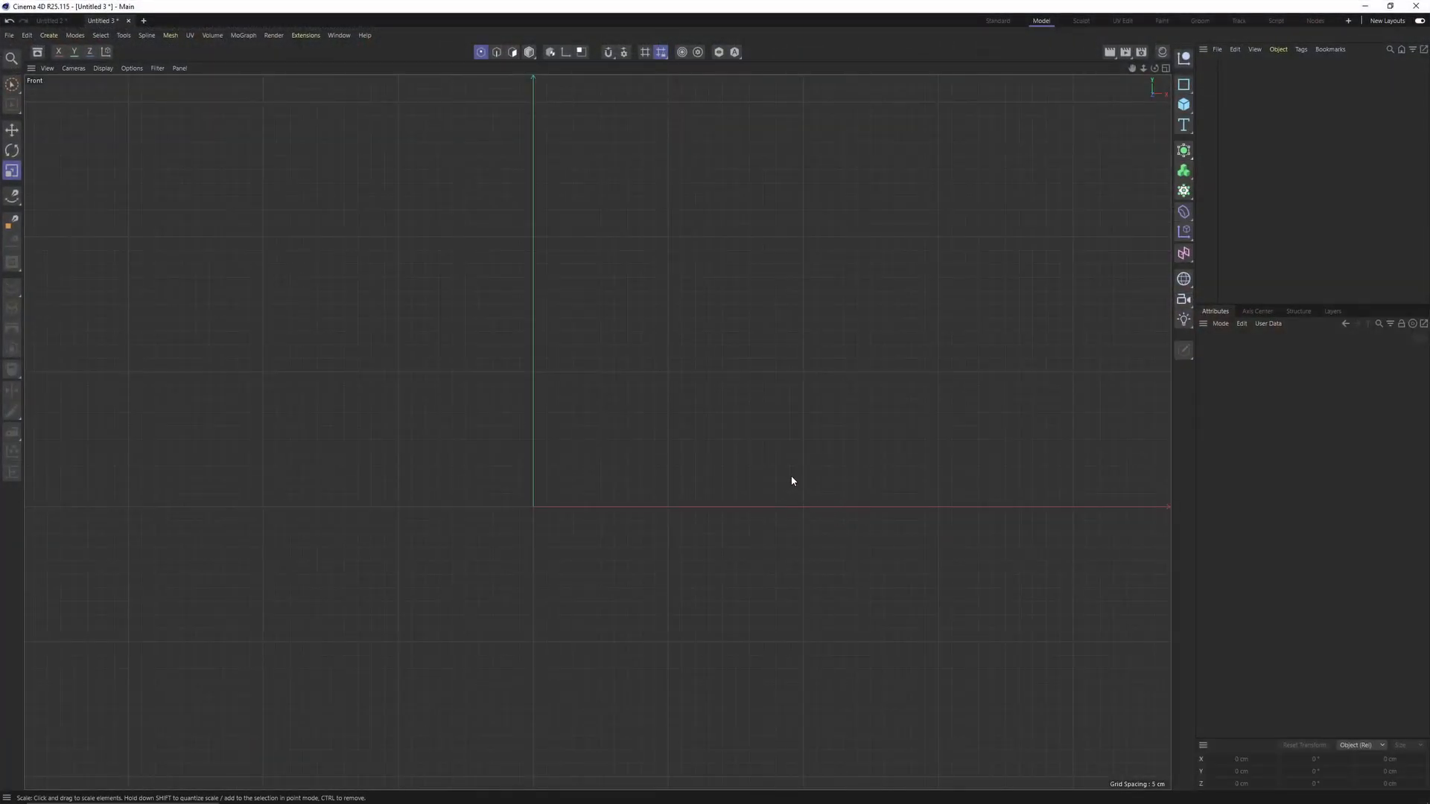
pyautogui.hotkey('shift', 'v')
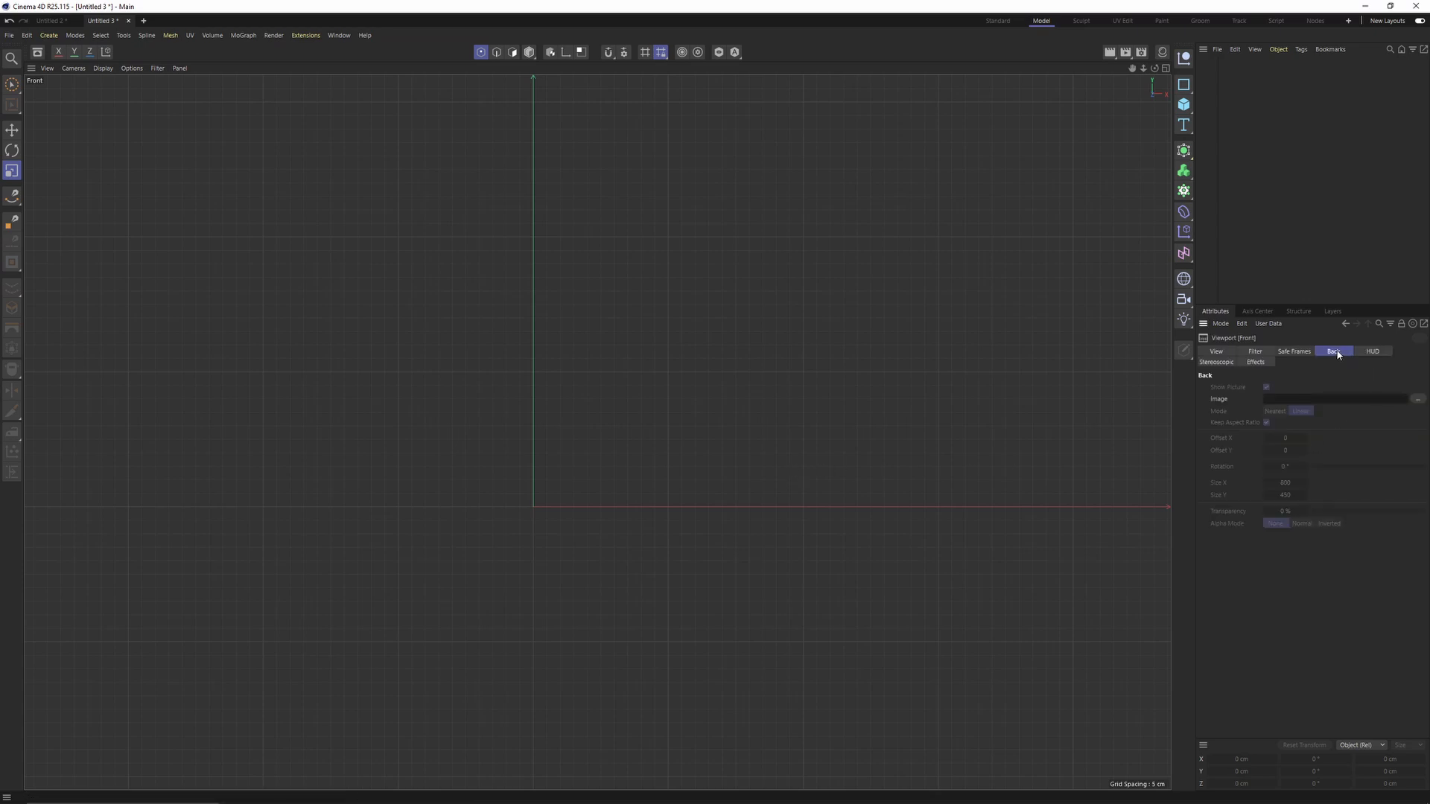
pyautogui.click(1419, 401)
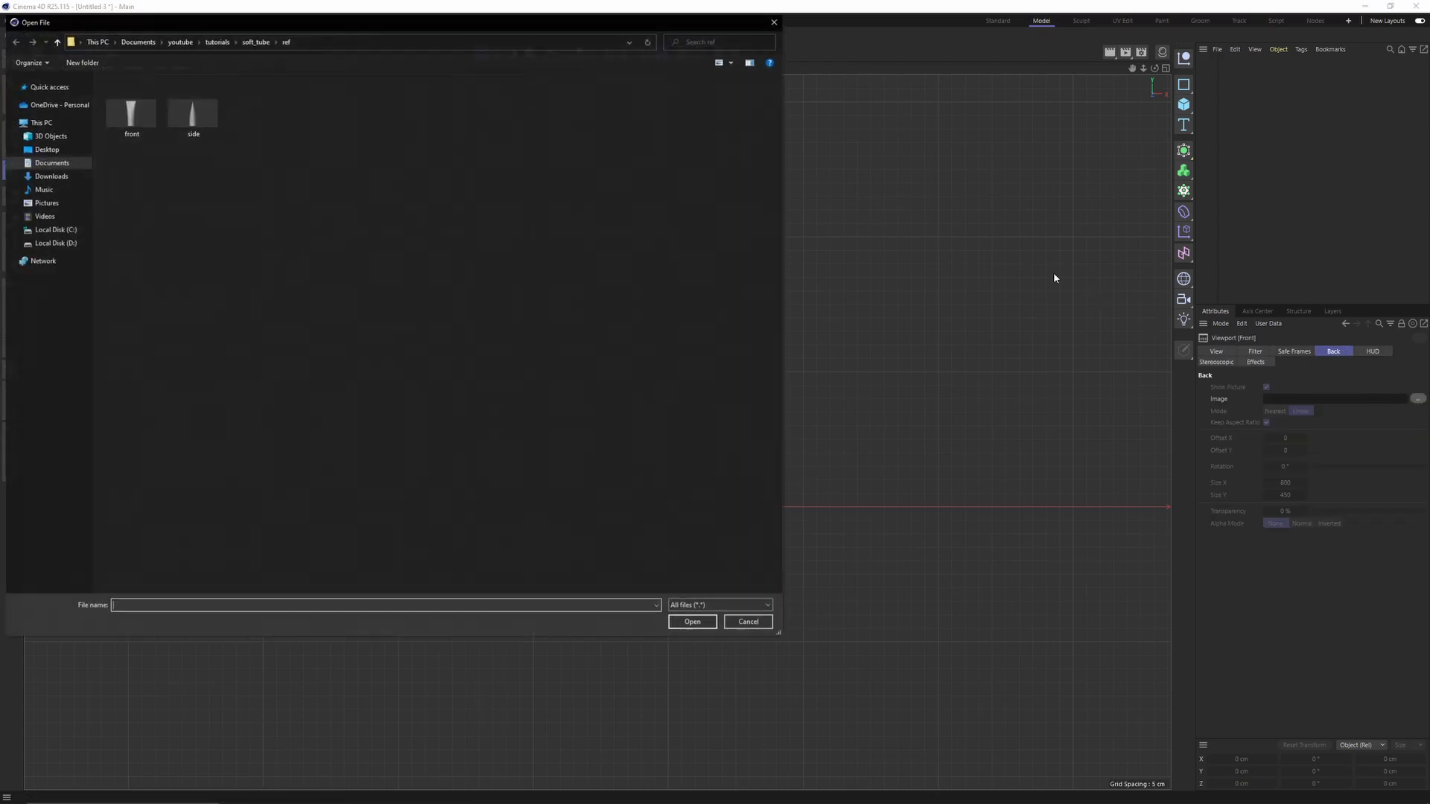
pyautogui.click(136, 127)
pyautogui.doubleClick(136, 126)
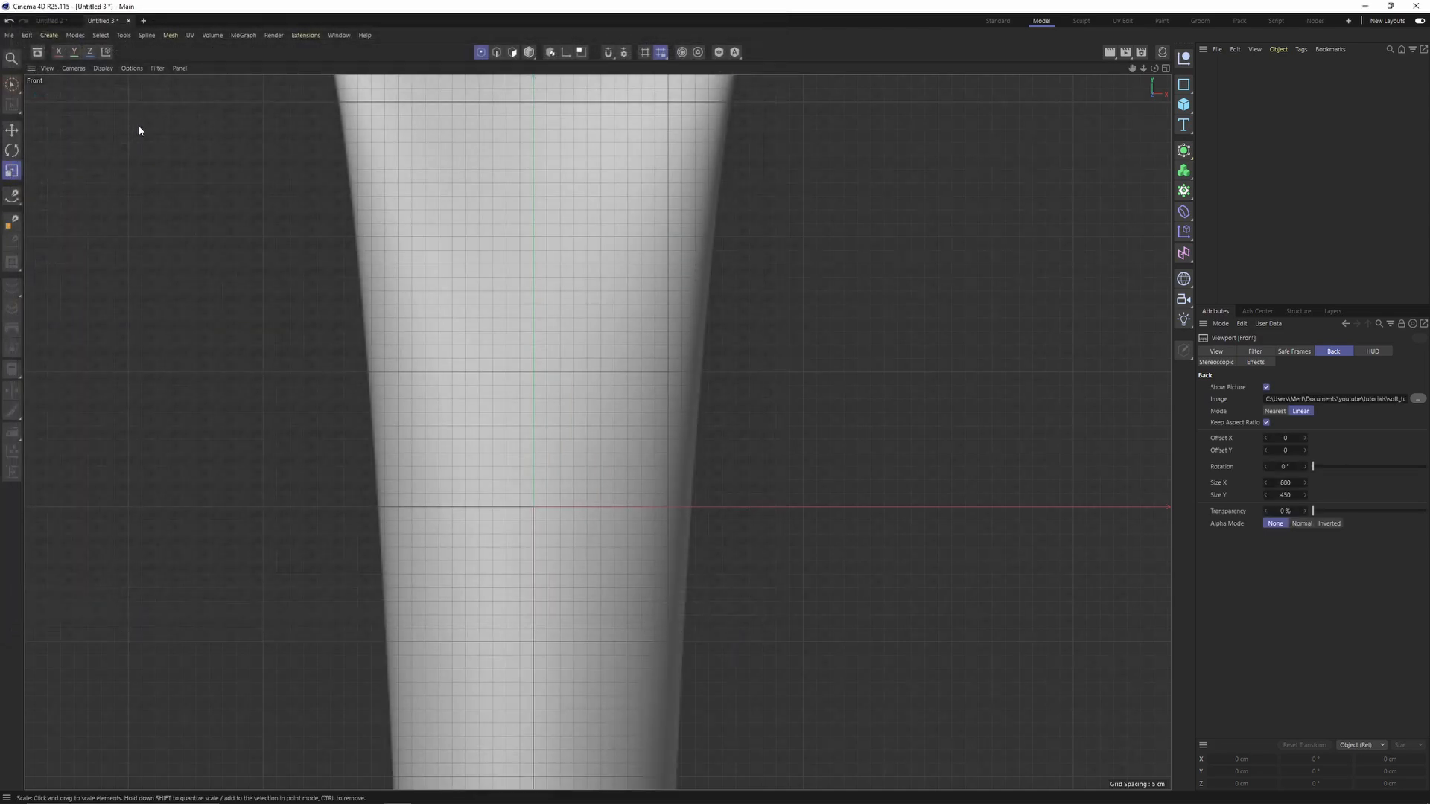
# Step: Load the "side" image from the ref folder as the right view's background
pyautogui.middleClick(350, 306)
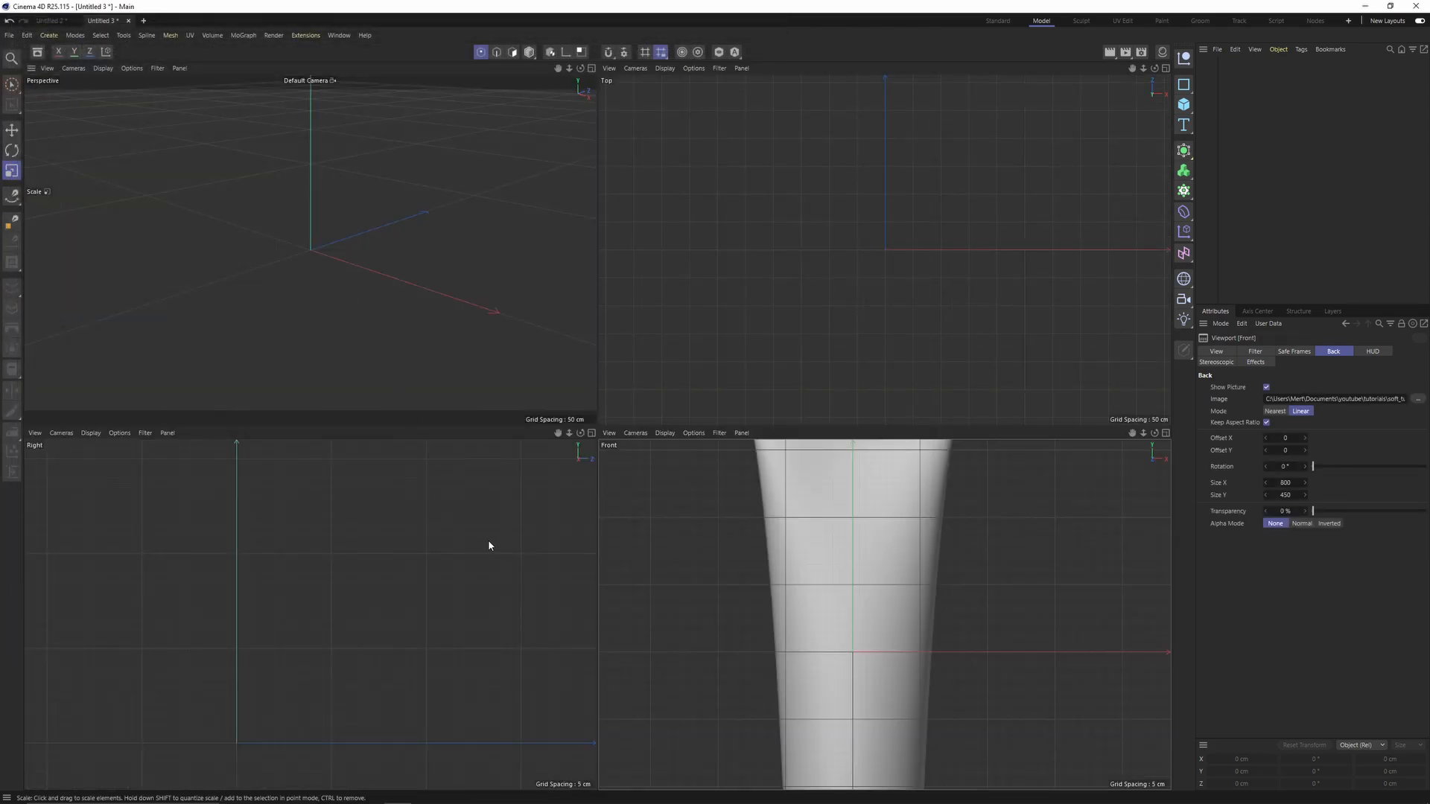
pyautogui.middleClick(372, 515)
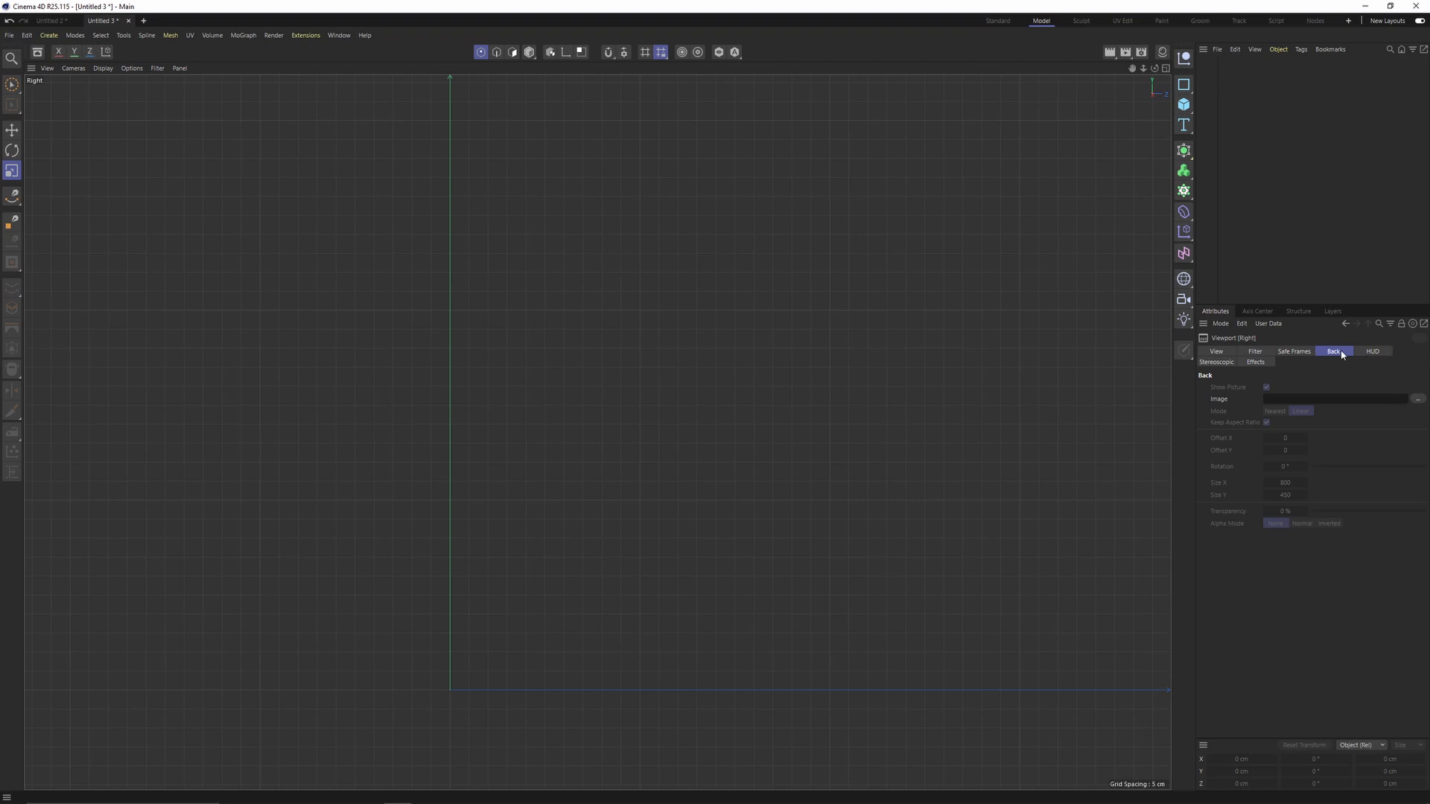
pyautogui.click(1417, 399)
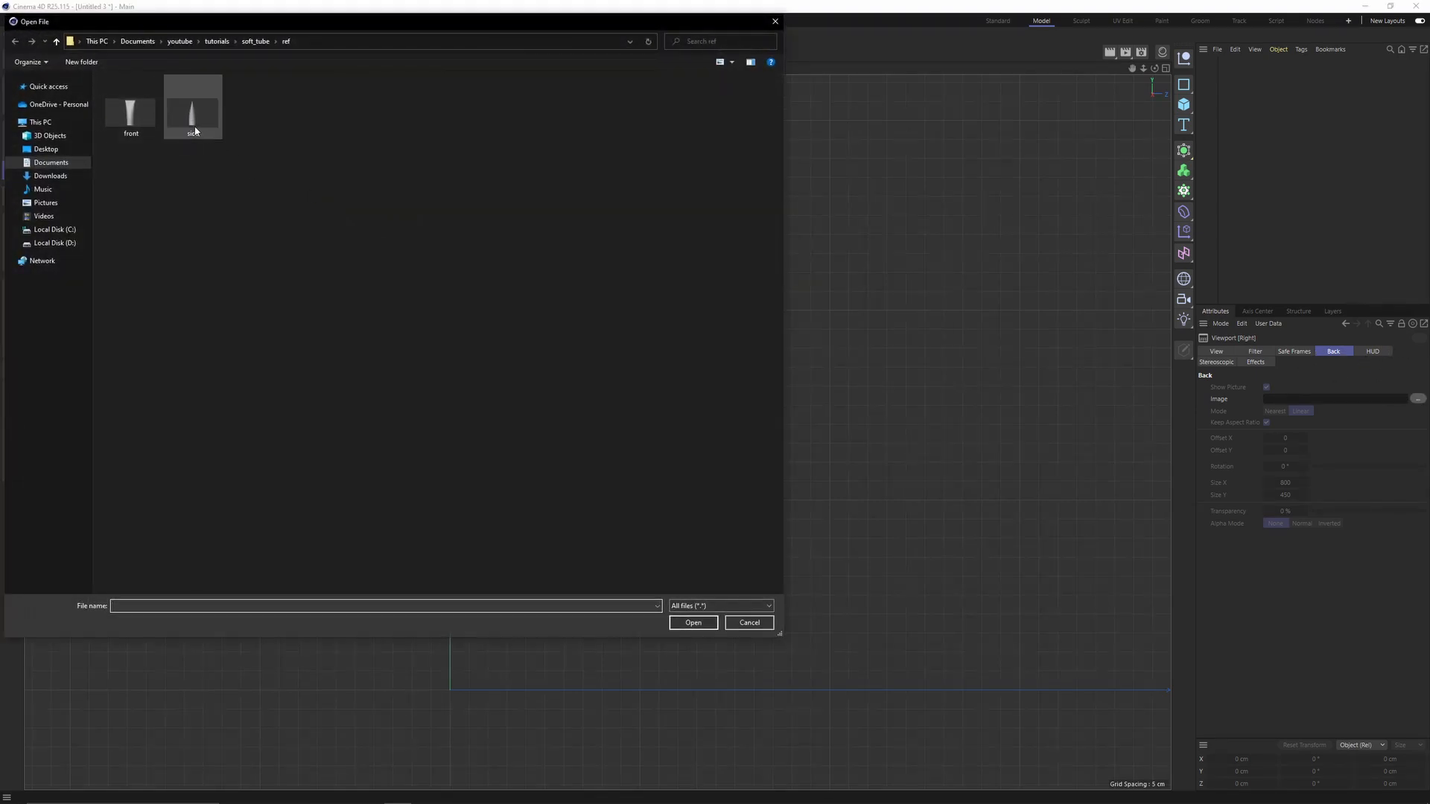
pyautogui.doubleClick(194, 118)
# Step: Set the background image transparency to 75% in both the right and front views
pyautogui.scroll(-3, 386, 308)
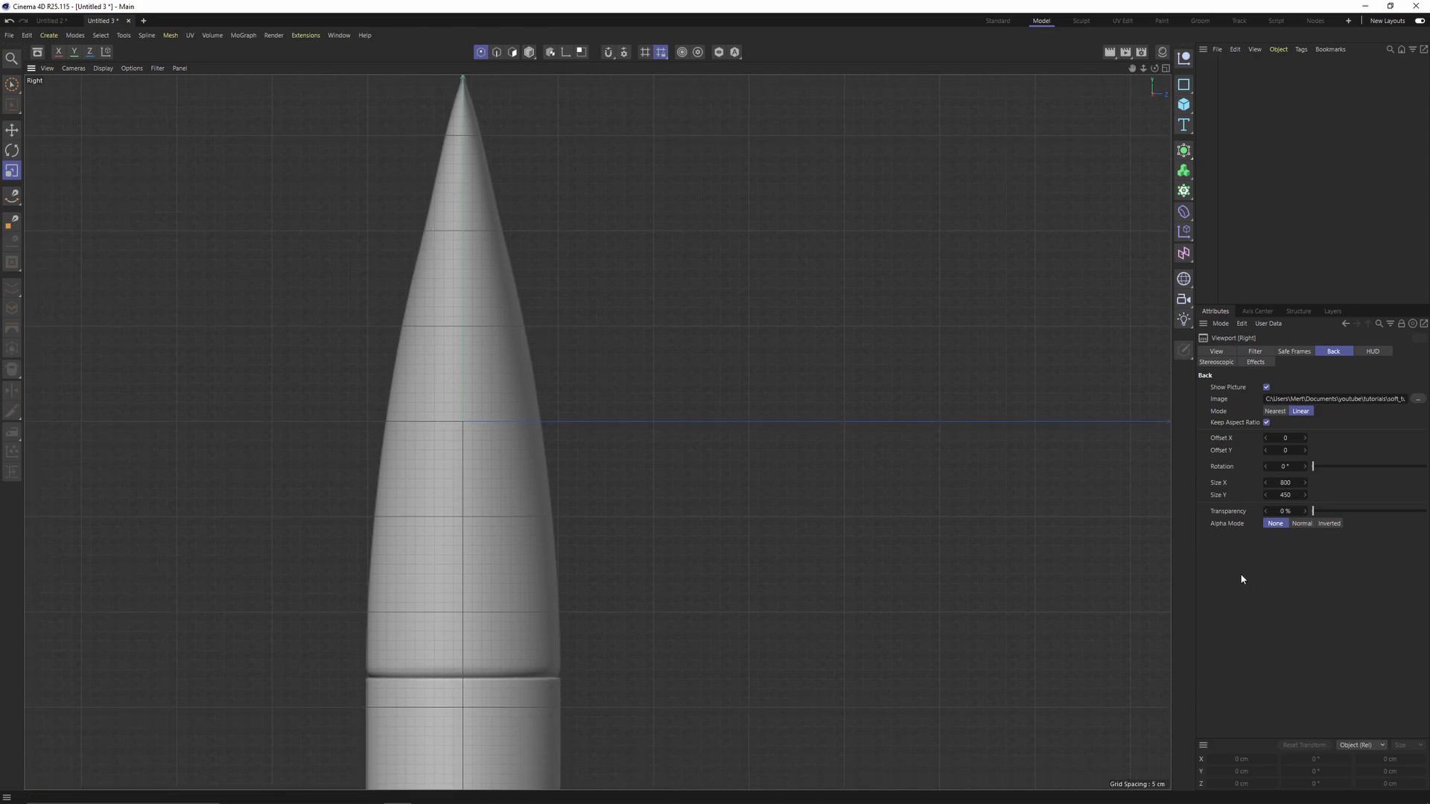
pyautogui.write('75')
pyautogui.press('Return')
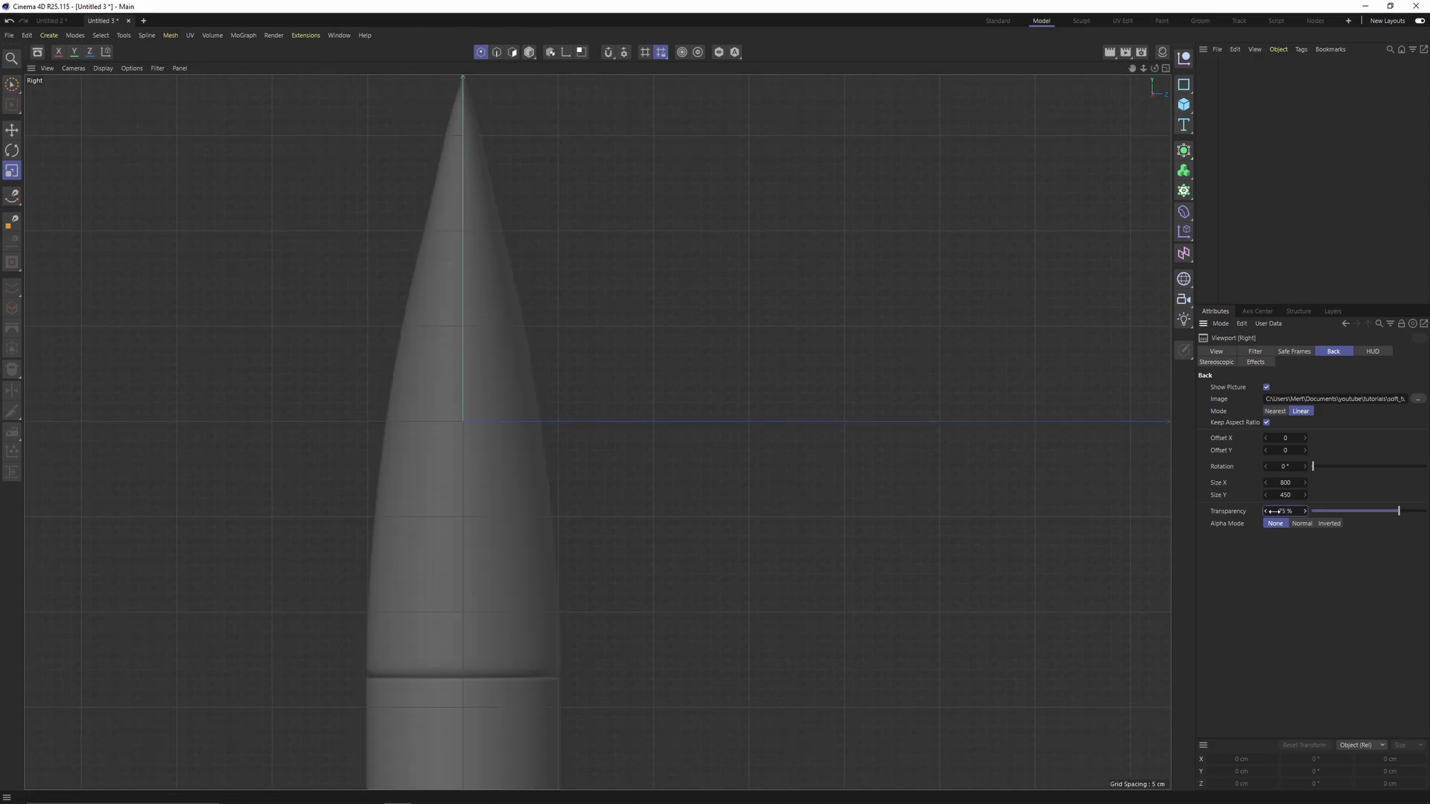
pyautogui.scroll(-3, 760, 499)
pyautogui.middleClick(759, 499)
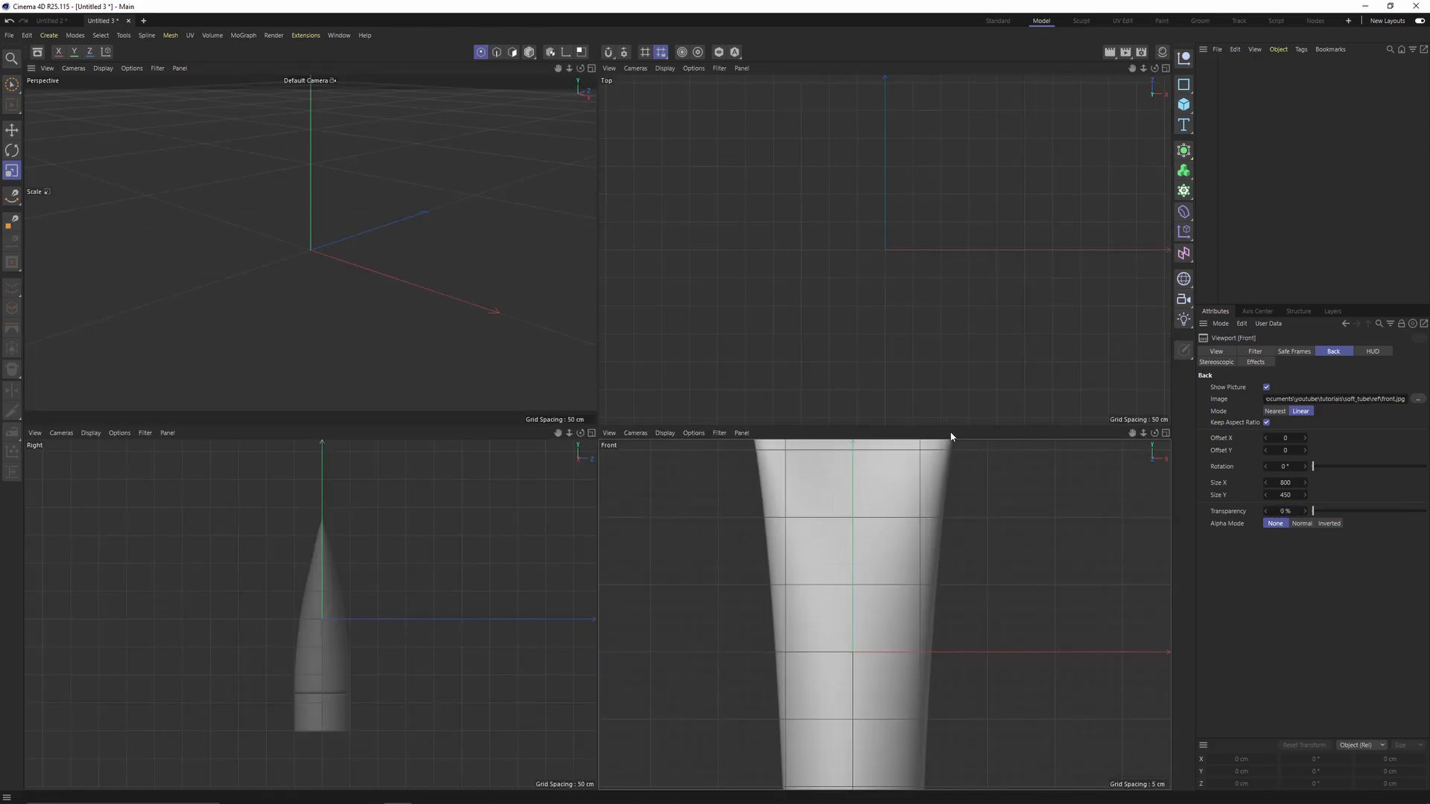
pyautogui.middleClick(996, 521)
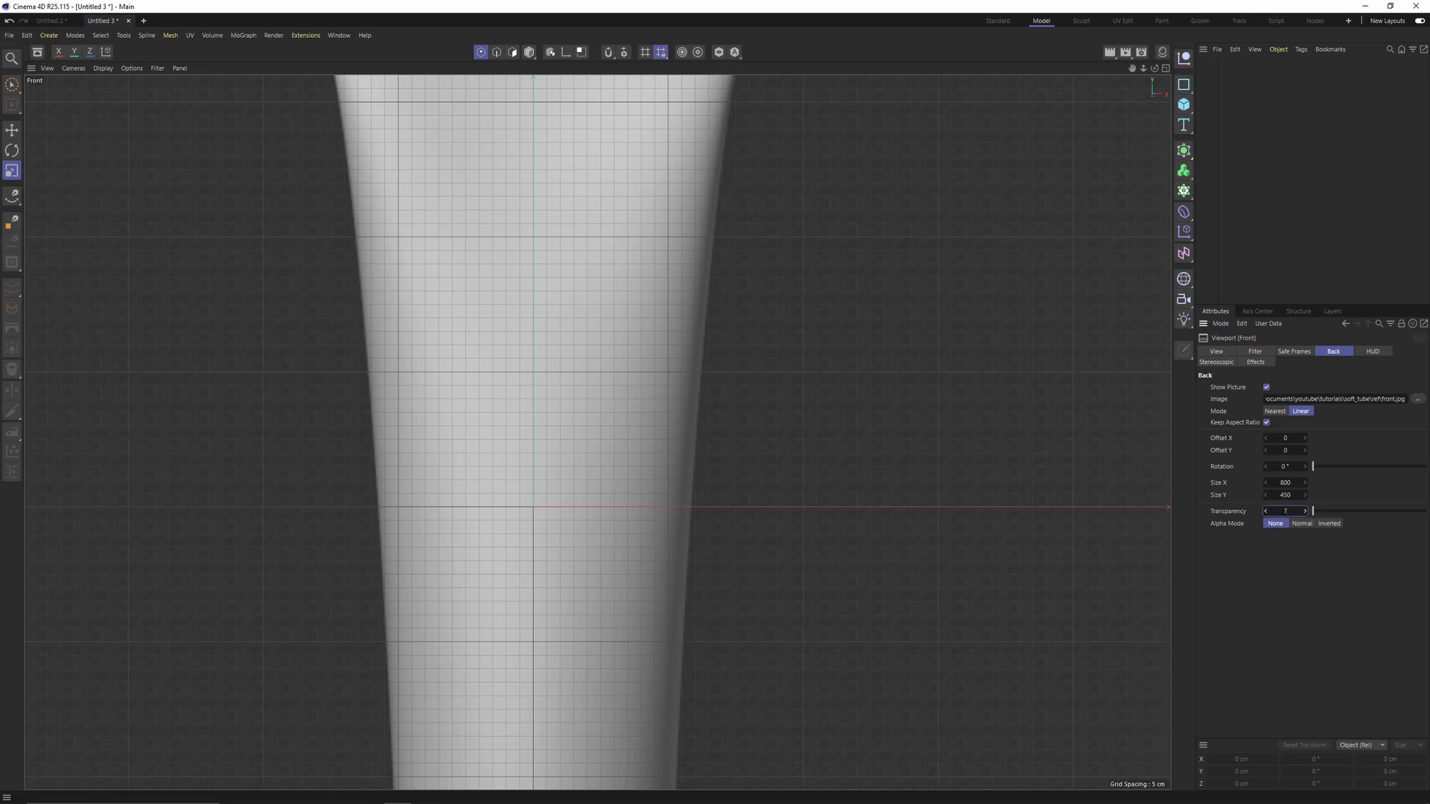
pyautogui.press('Return')
# Step: Add a cylinder primitive to the scene in the perspective view
pyautogui.middleClick(605, 480)
pyautogui.middleClick(456, 336)
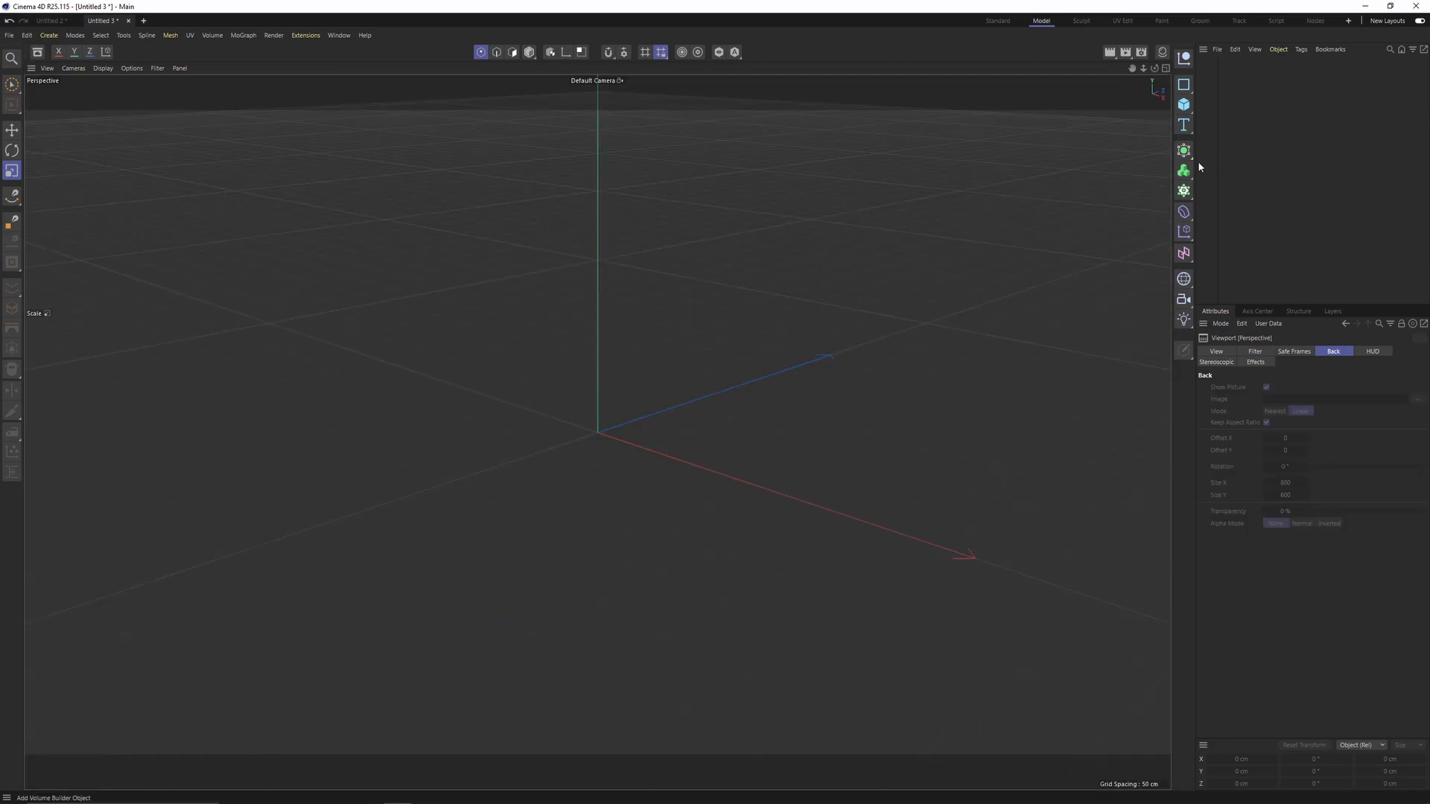
pyautogui.click(1183, 104)
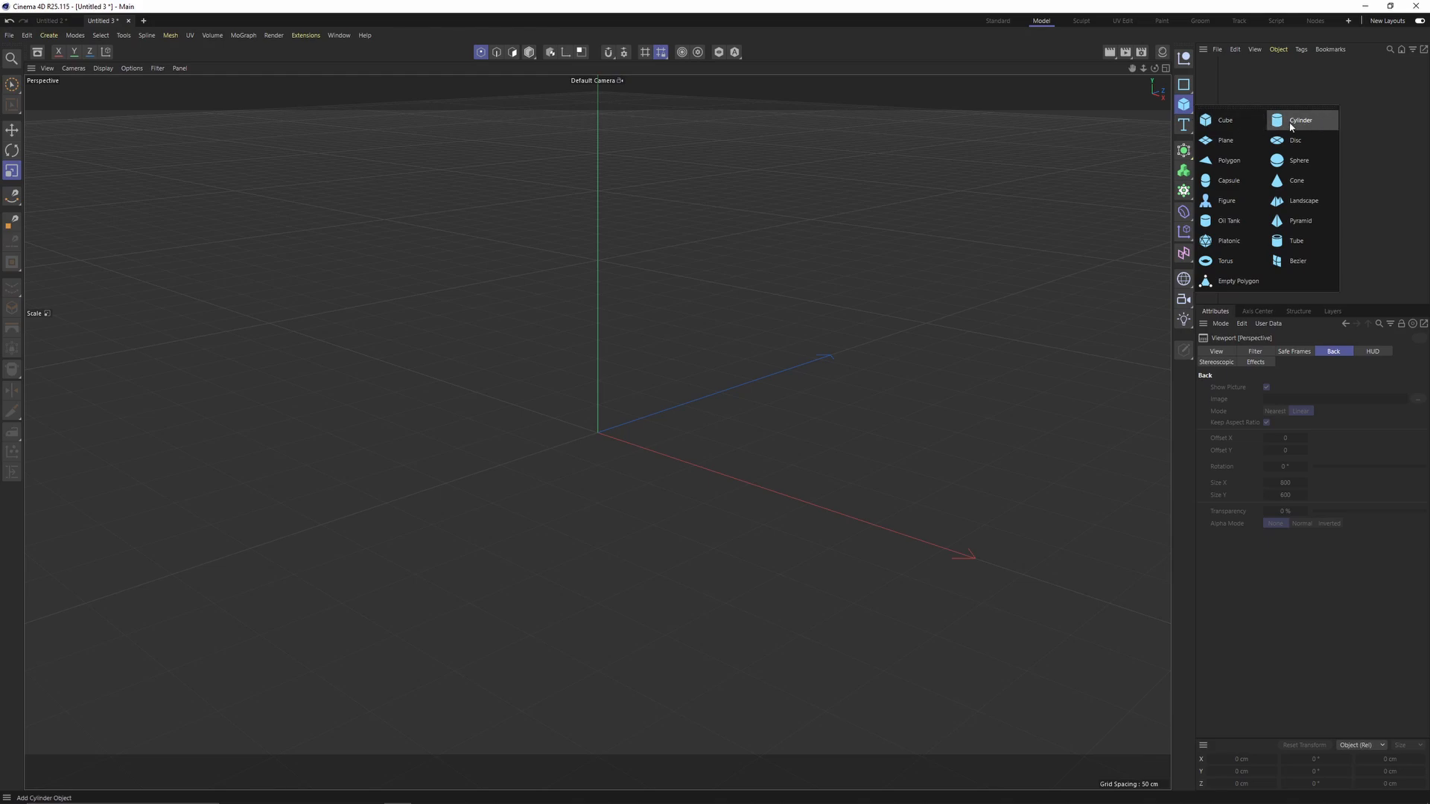
pyautogui.click(1296, 123)
pyautogui.scroll(5, 745, 305)
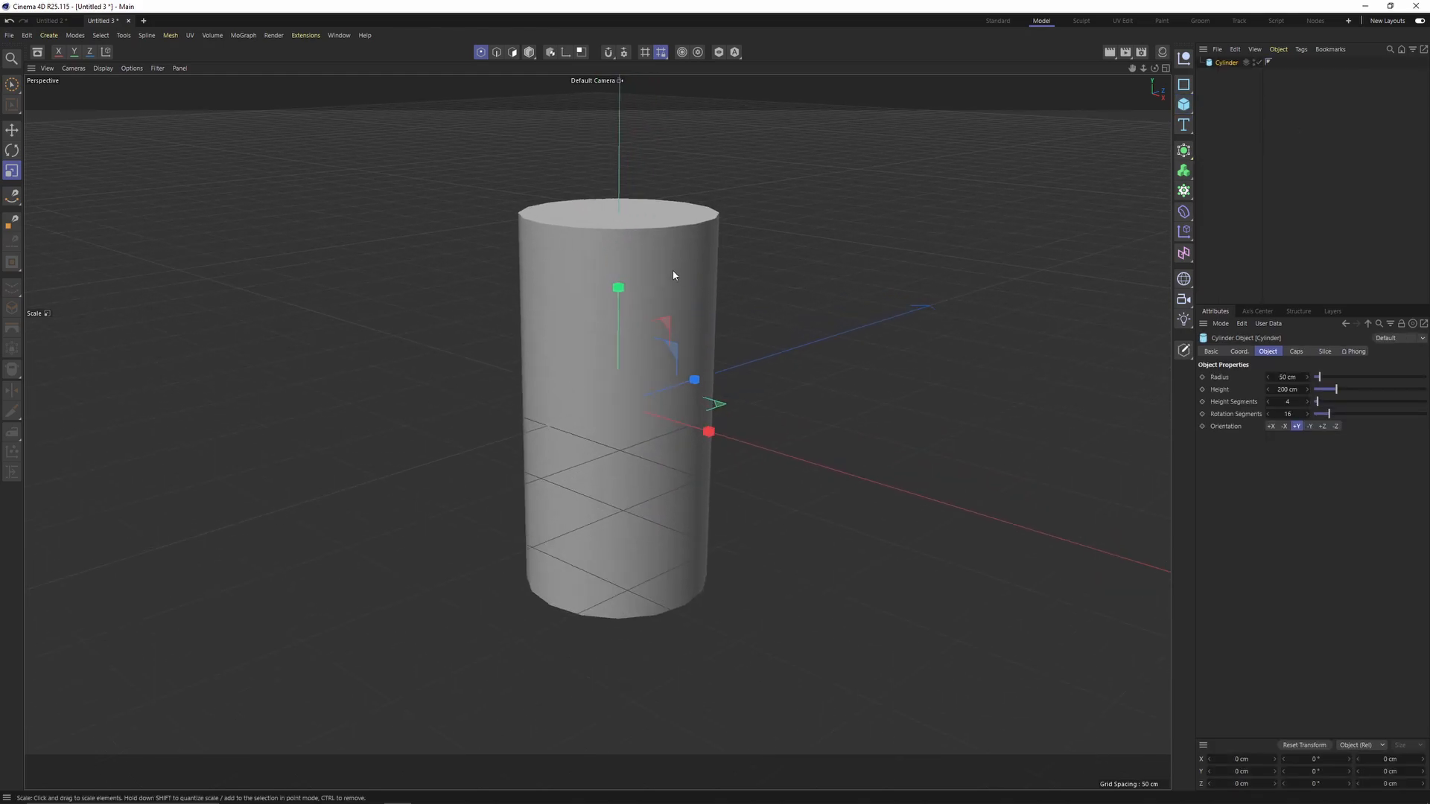
# Step: Set the perspective view to Gouraud Shading (Lines) with the workplane and safe frames hidden
pyautogui.click(155, 68)
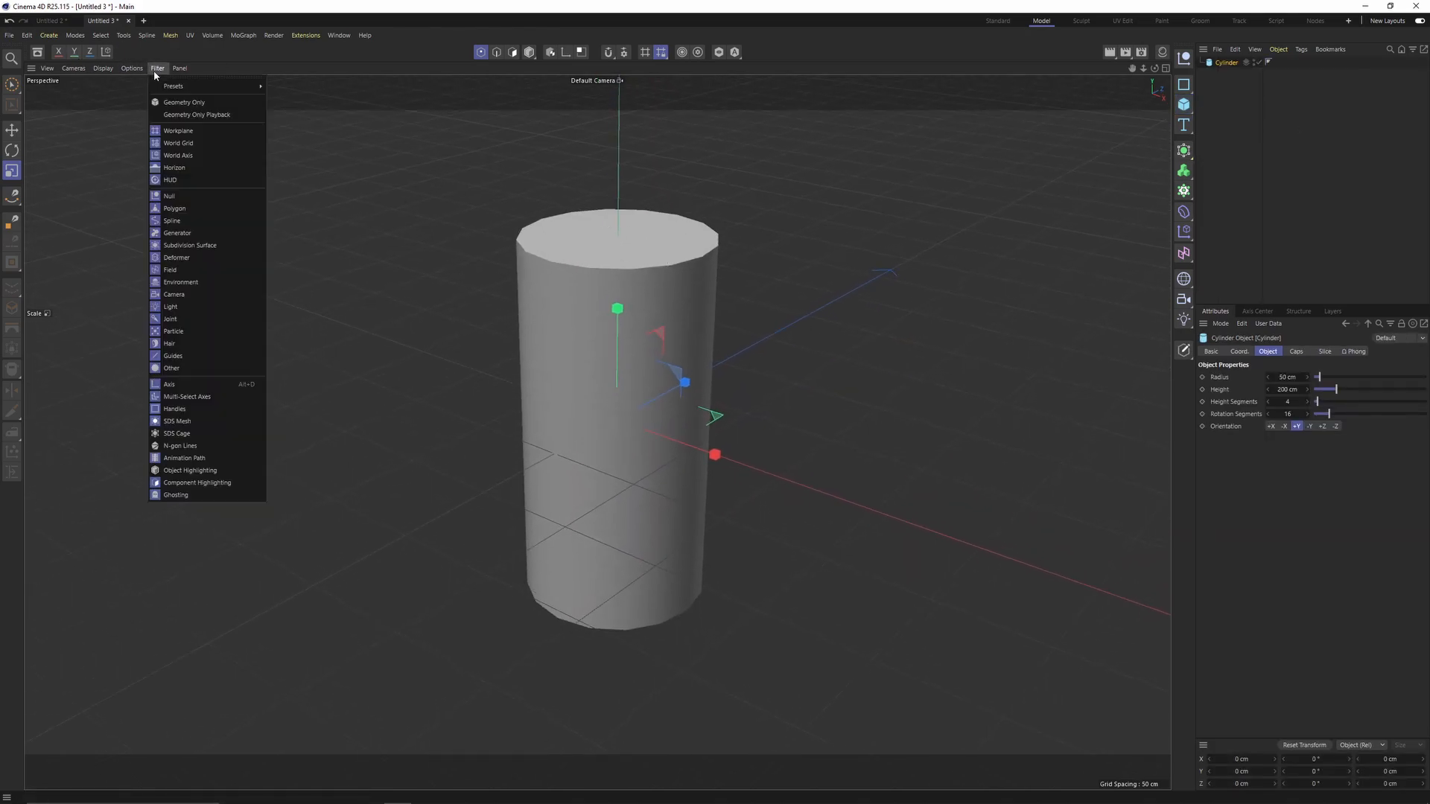
pyautogui.click(187, 131)
pyautogui.click(73, 68)
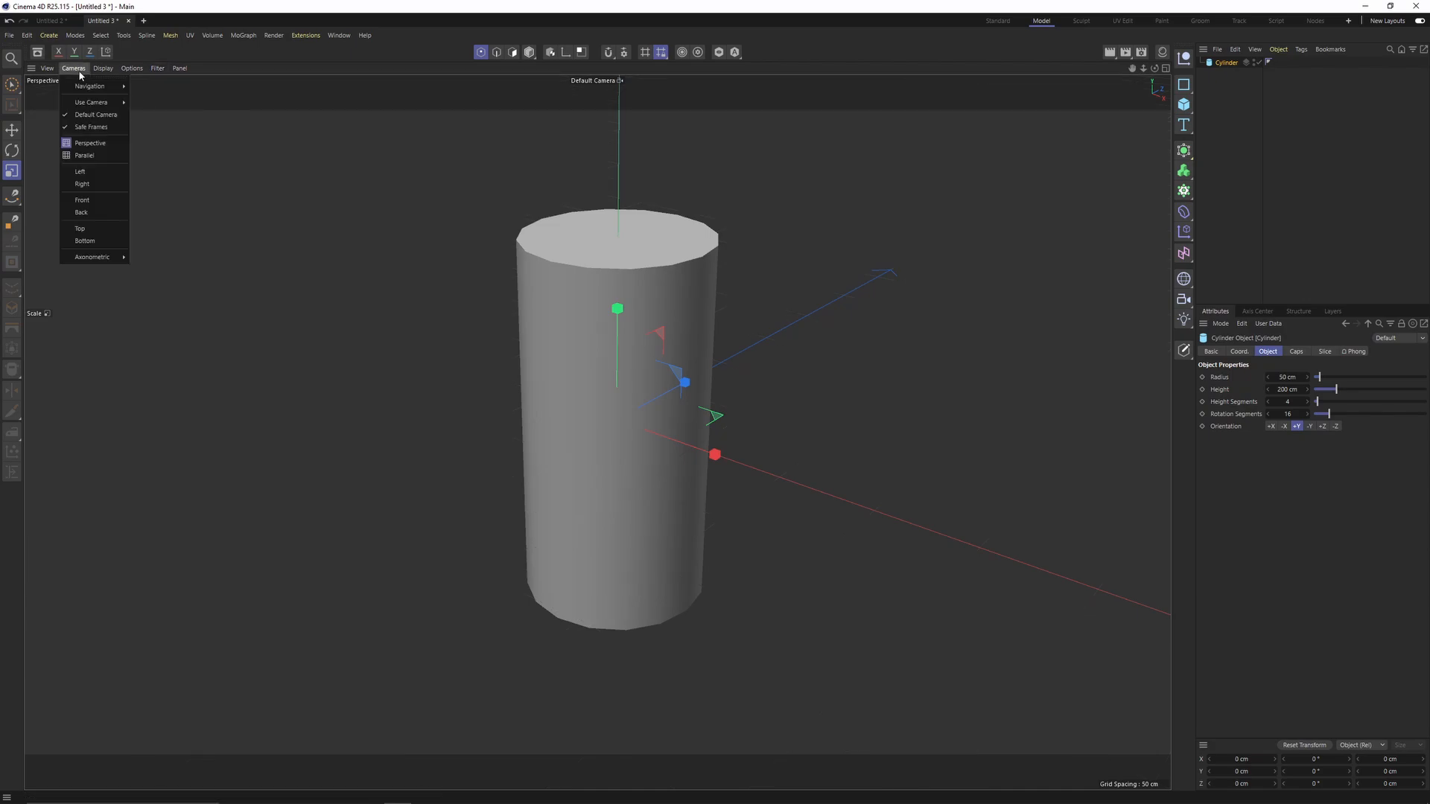
pyautogui.click(92, 127)
pyautogui.keyDown('alt'); pyautogui.moveTo(447, 260); pyautogui.dragTo(659, 325); pyautogui.keyUp('alt')
pyautogui.scroll(1, 660, 324)
pyautogui.click(103, 68)
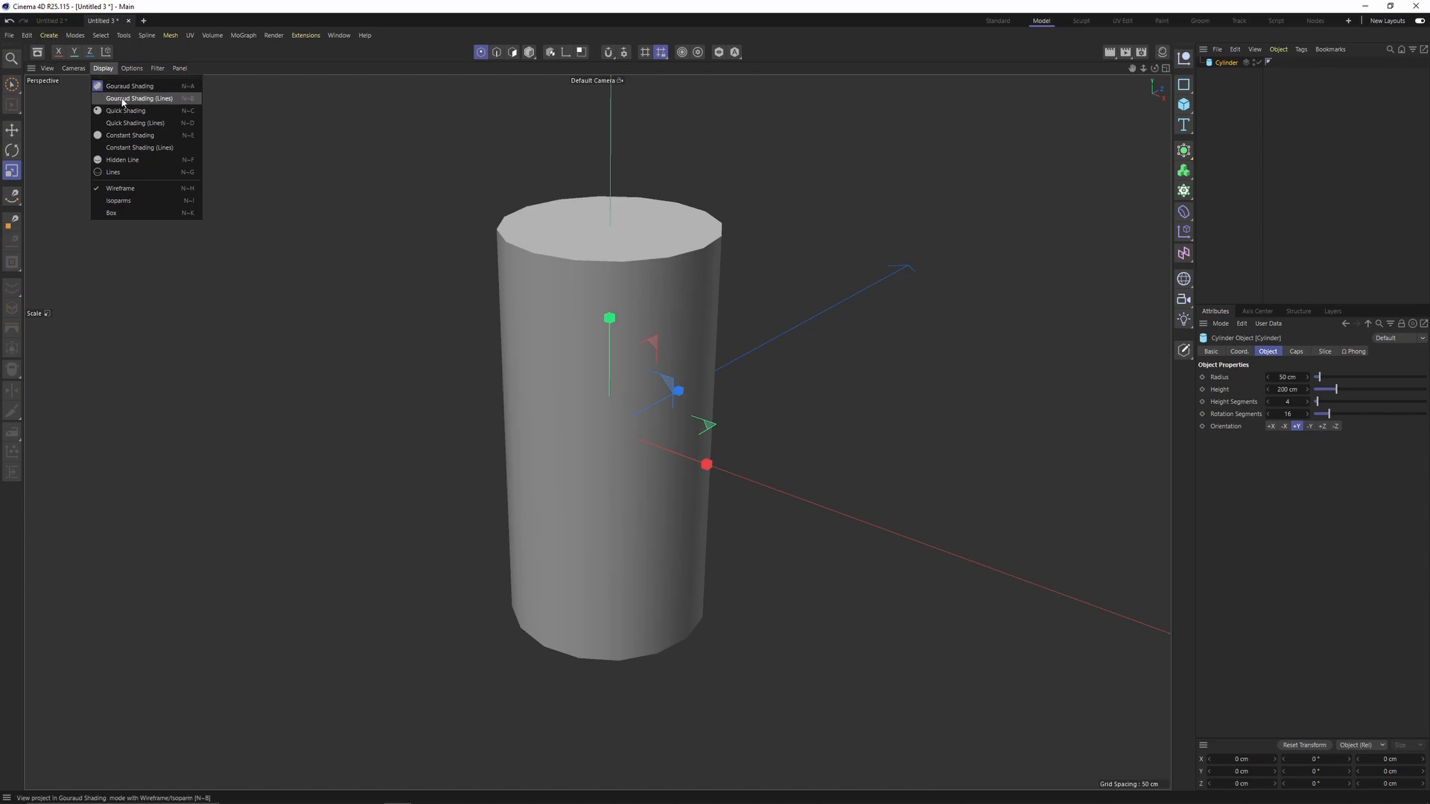
pyautogui.click(123, 100)
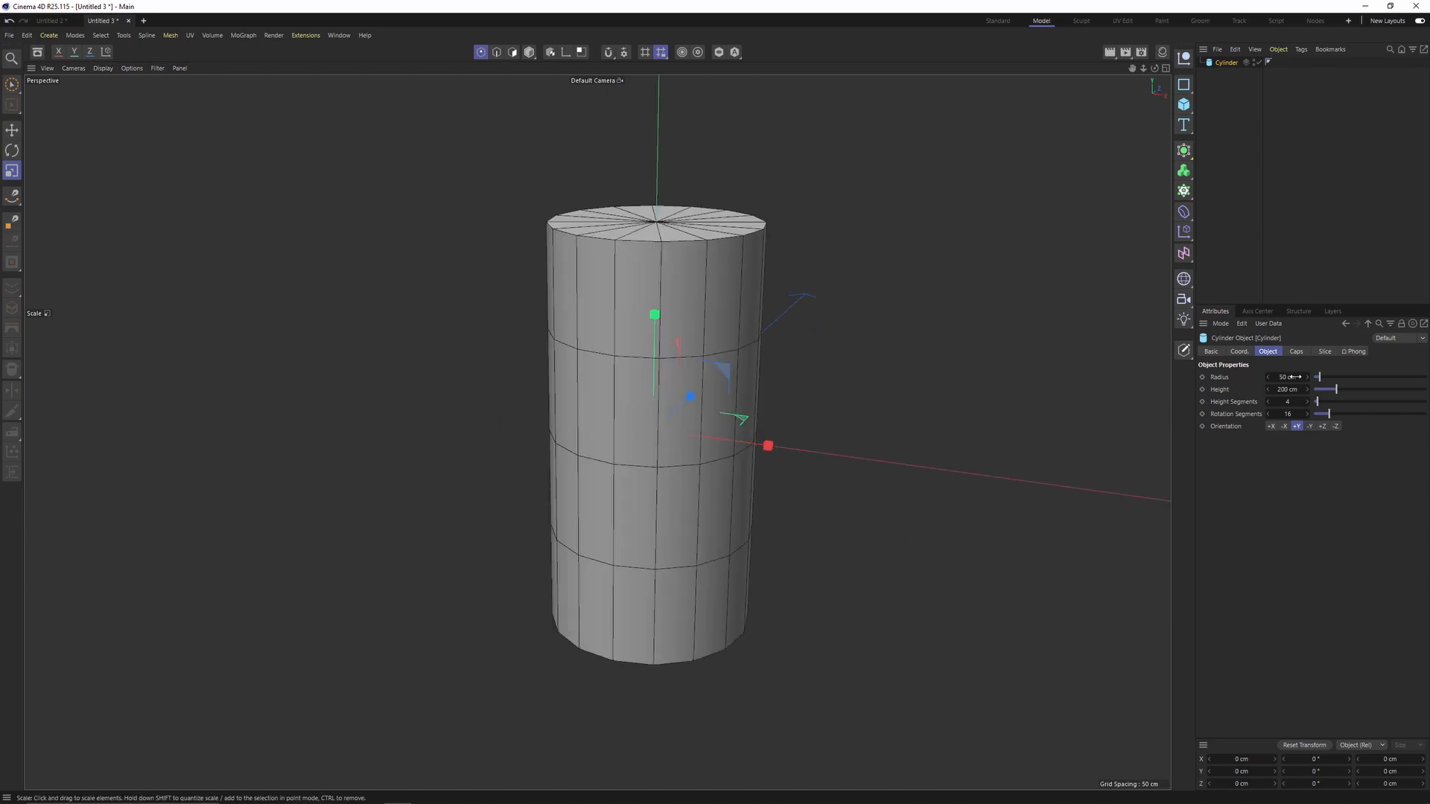
# Step: Turn off the cylinder's caps and set its height segments to 8
pyautogui.click(1301, 355)
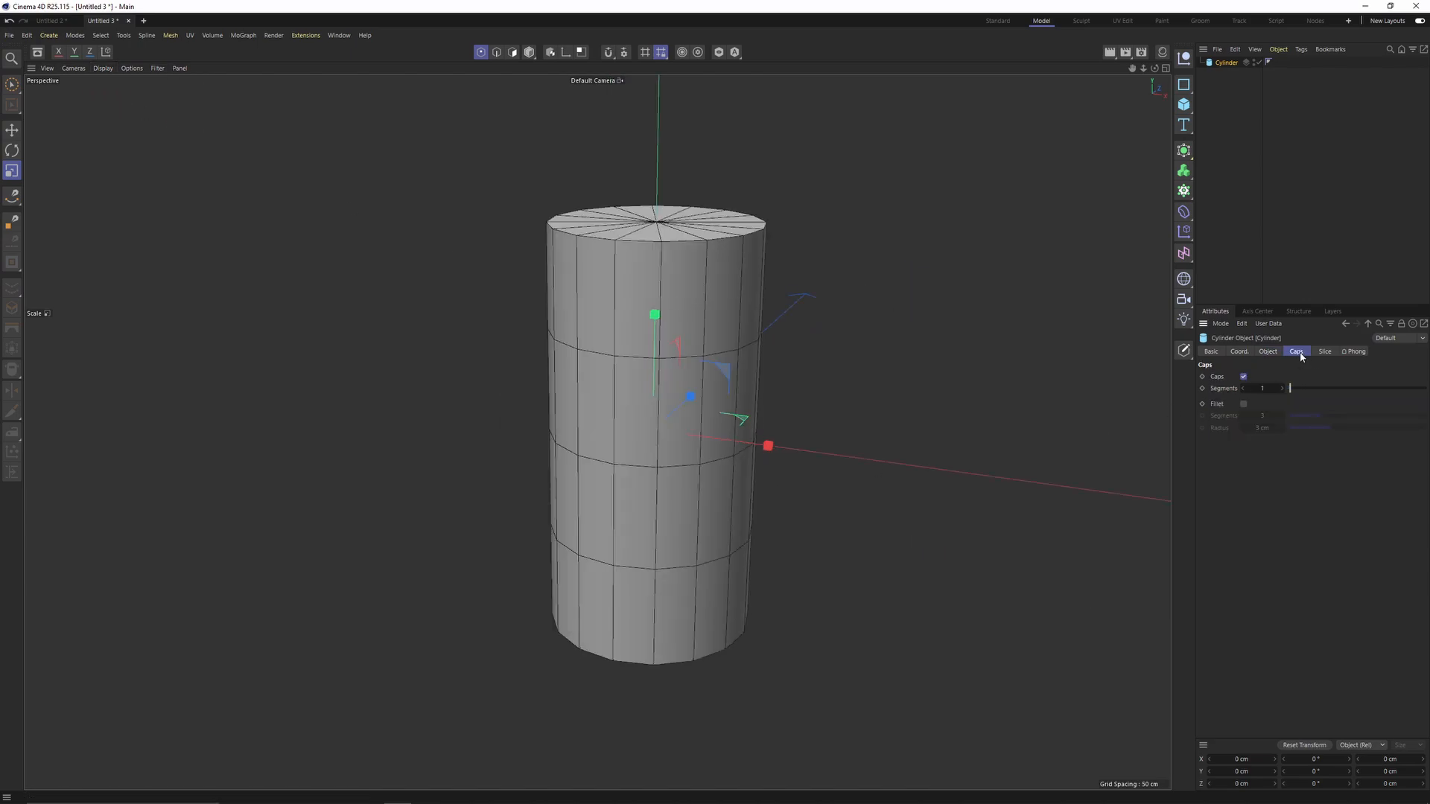
pyautogui.click(1268, 351)
pyautogui.moveTo(1317, 402); pyautogui.dragTo(1323, 403)
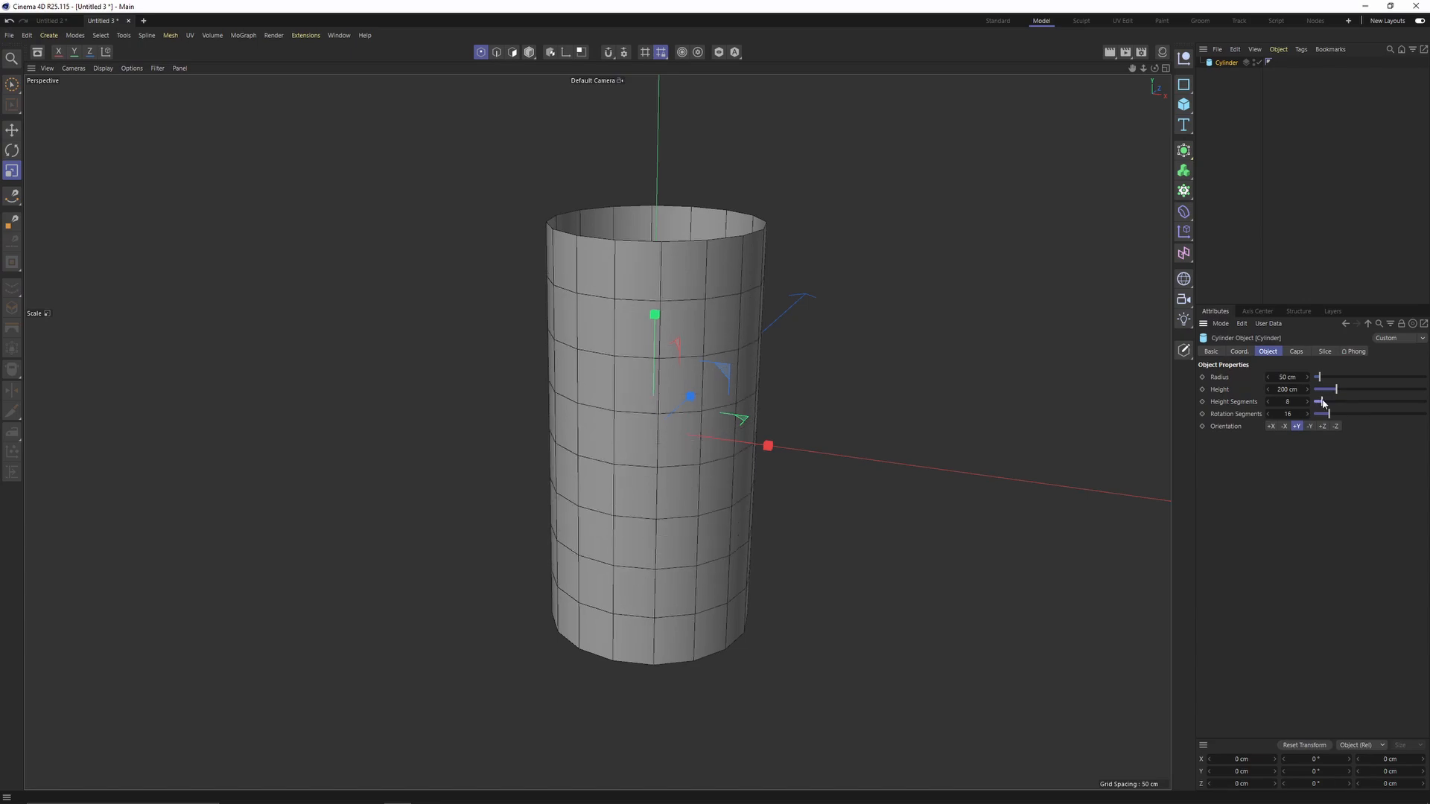
# Step: Stretch the cylinder to a height of about 313 cm in the front view to match the tube body
pyautogui.middleClick(815, 396)
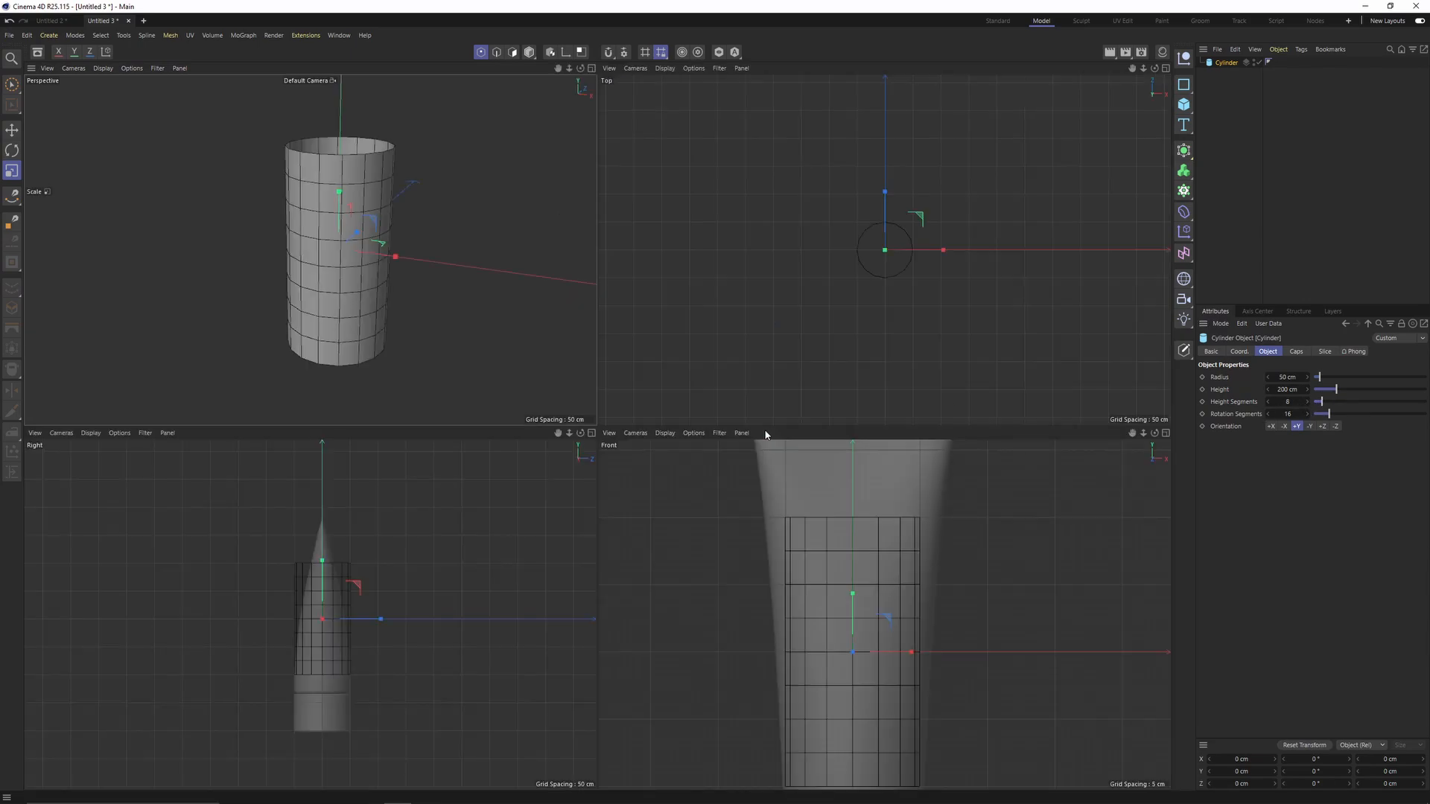
pyautogui.middleClick(873, 535)
pyautogui.scroll(-3, 696, 422)
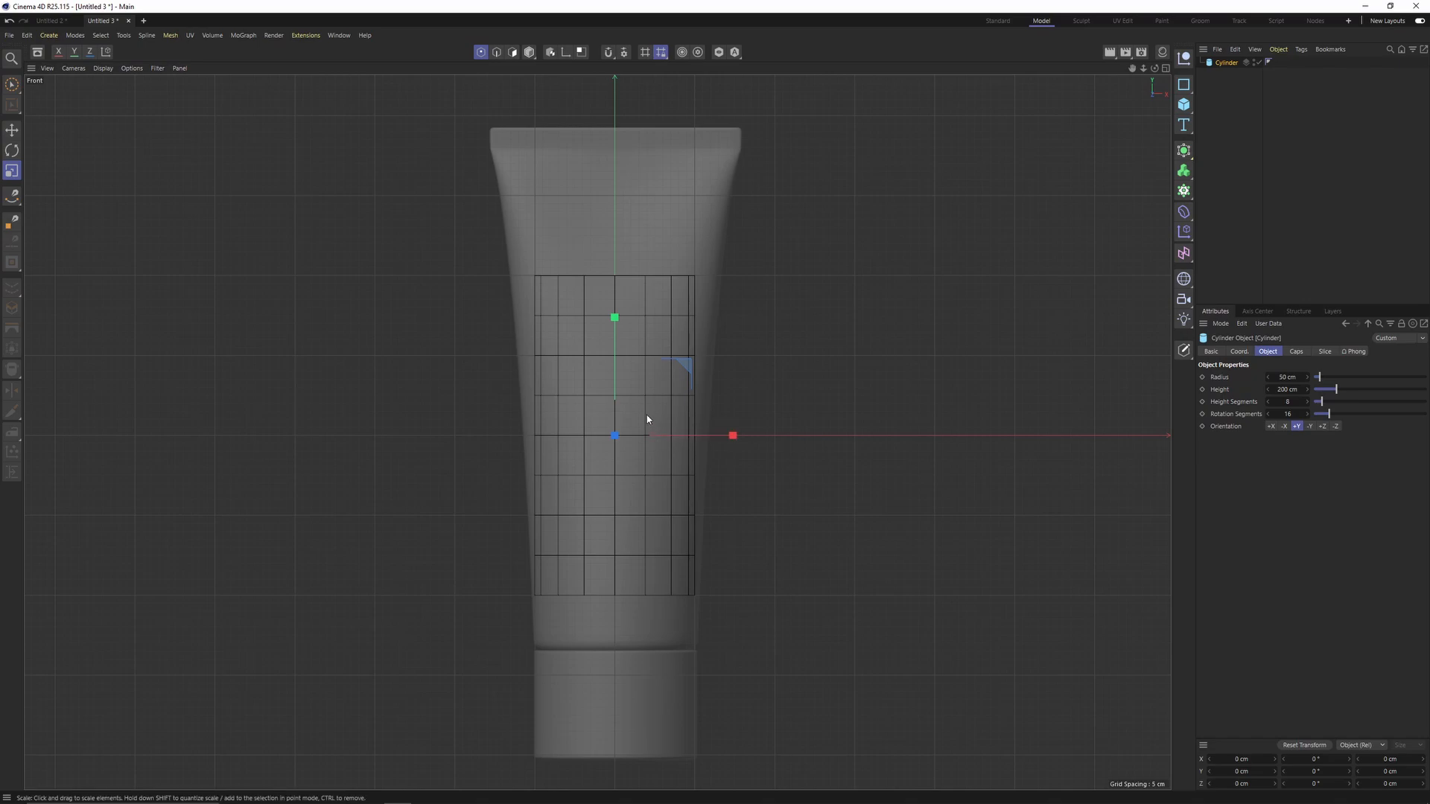
pyautogui.click(529, 52)
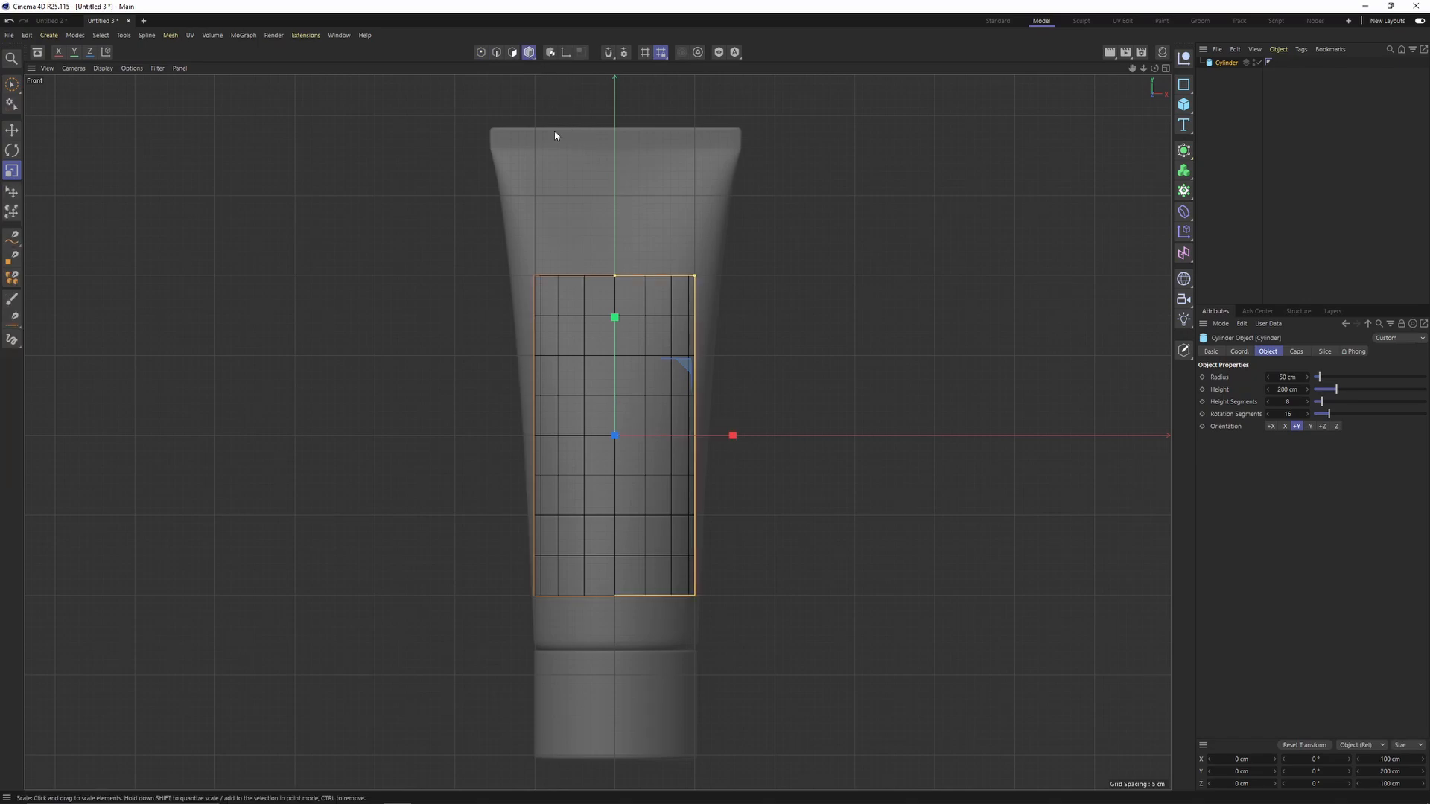
pyautogui.moveTo(616, 276); pyautogui.dragTo(622, 186)
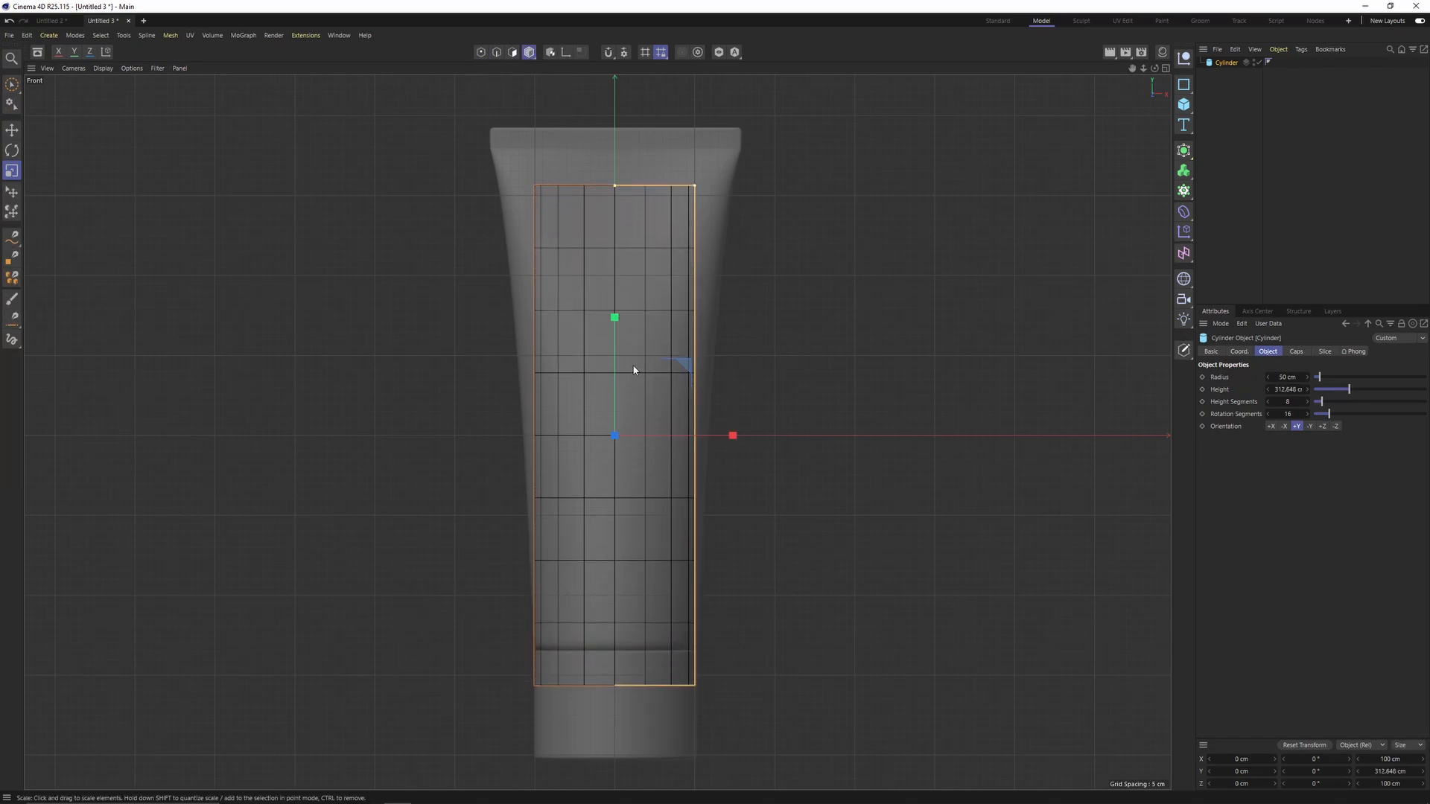
# Step: Move the cylinder up so its bottom edge meets the seam above the cap in the front reference
pyautogui.press('Return')
pyautogui.press('e')
pyautogui.moveTo(619, 341); pyautogui.dragTo(614, 293)
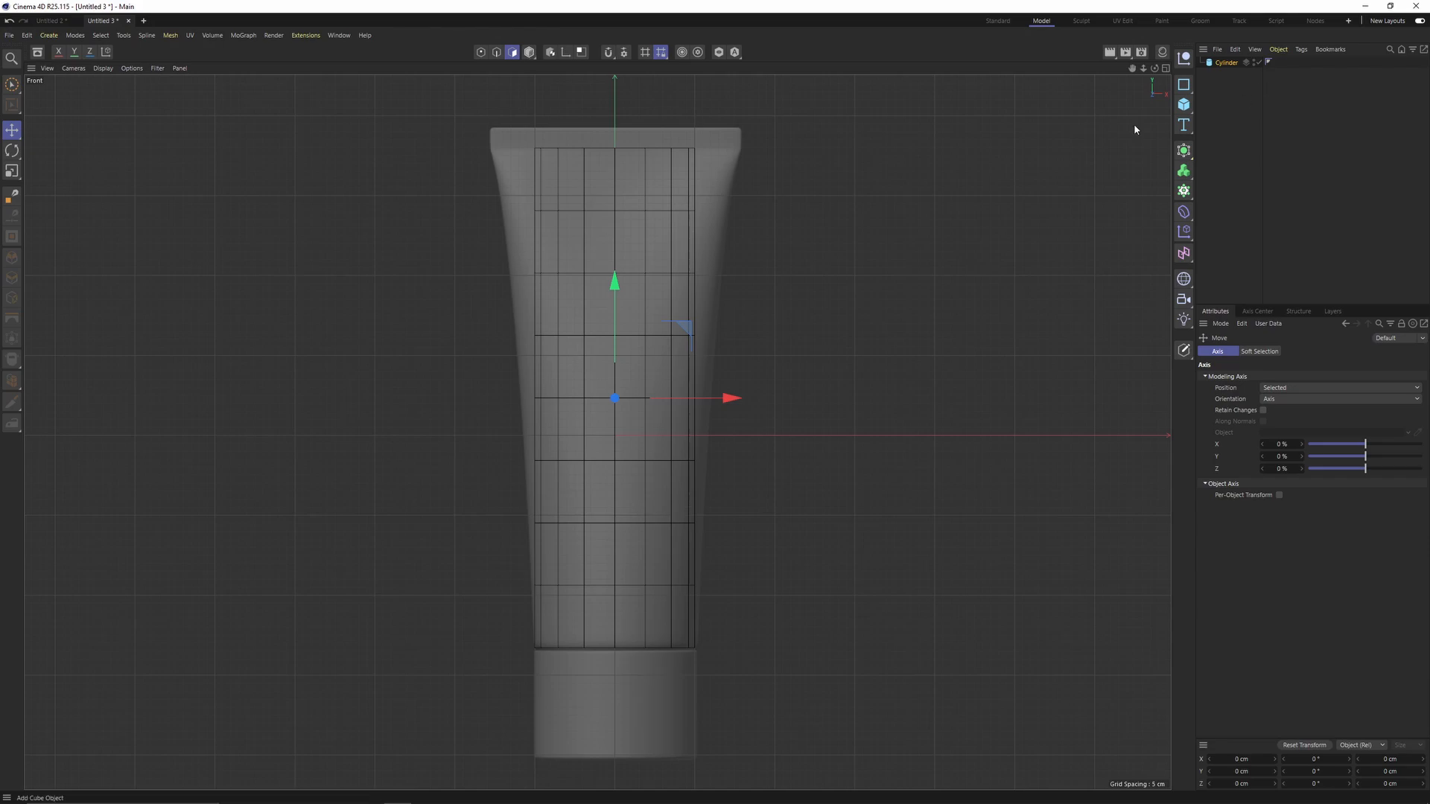
# Step: Add an FFD deformer as a child of the cylinder, fitted to its size
pyautogui.scroll(4, 578, 605)
pyautogui.middleClick(400, 259)
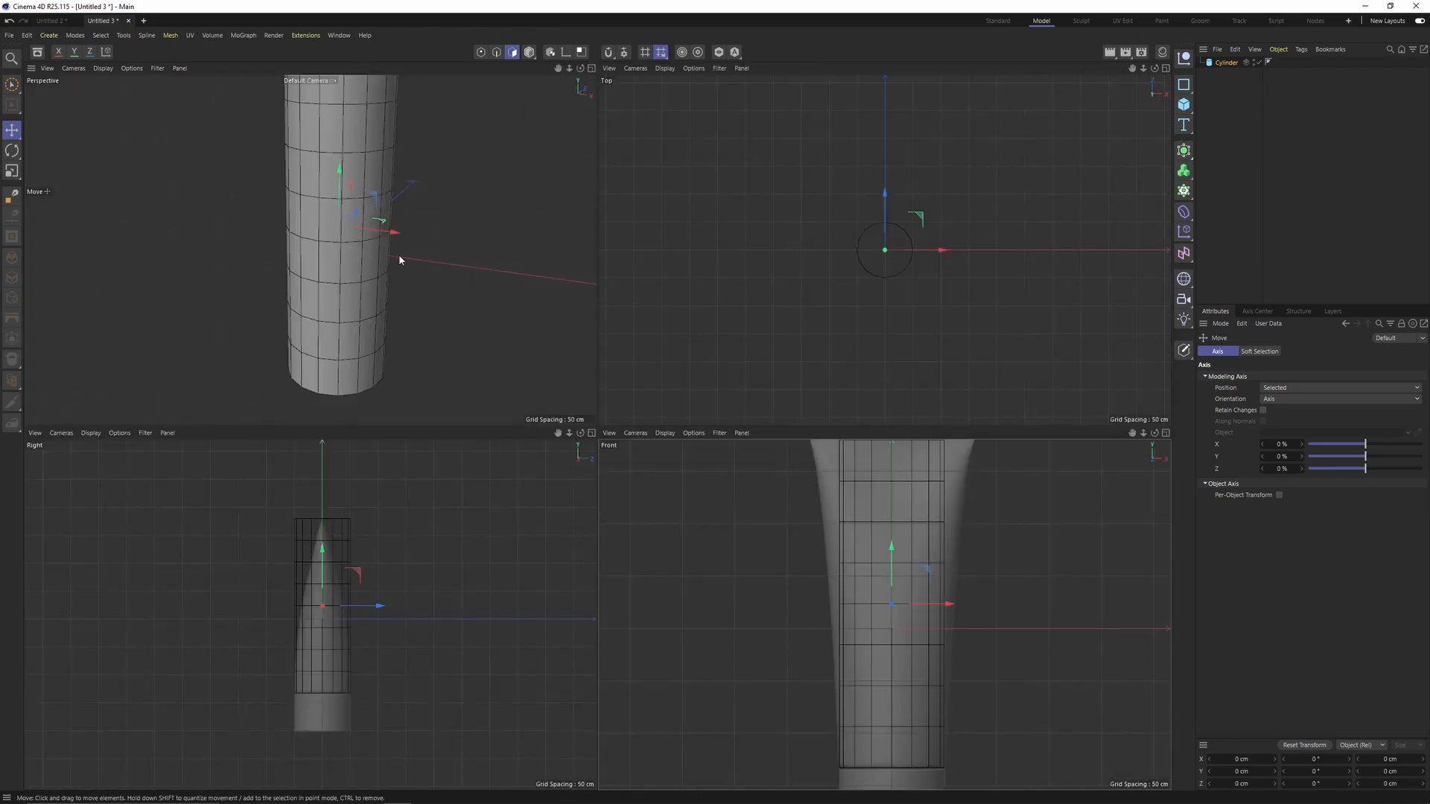
pyautogui.middleClick(399, 259)
pyautogui.keyDown('alt'); pyautogui.moveTo(566, 437); pyautogui.dragTo(714, 432); pyautogui.keyUp('alt')
pyautogui.scroll(-2, 622, 459)
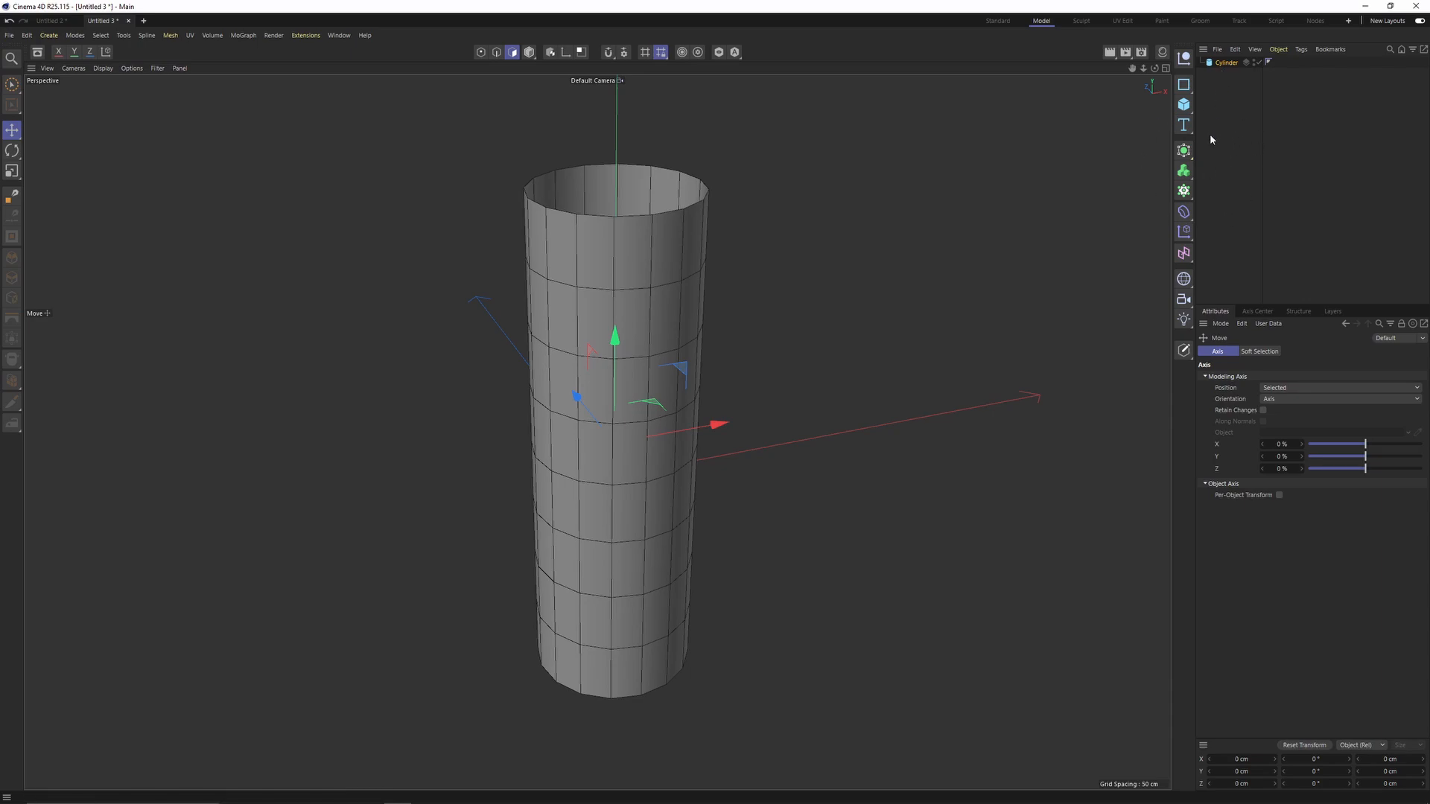
pyautogui.click(1228, 63)
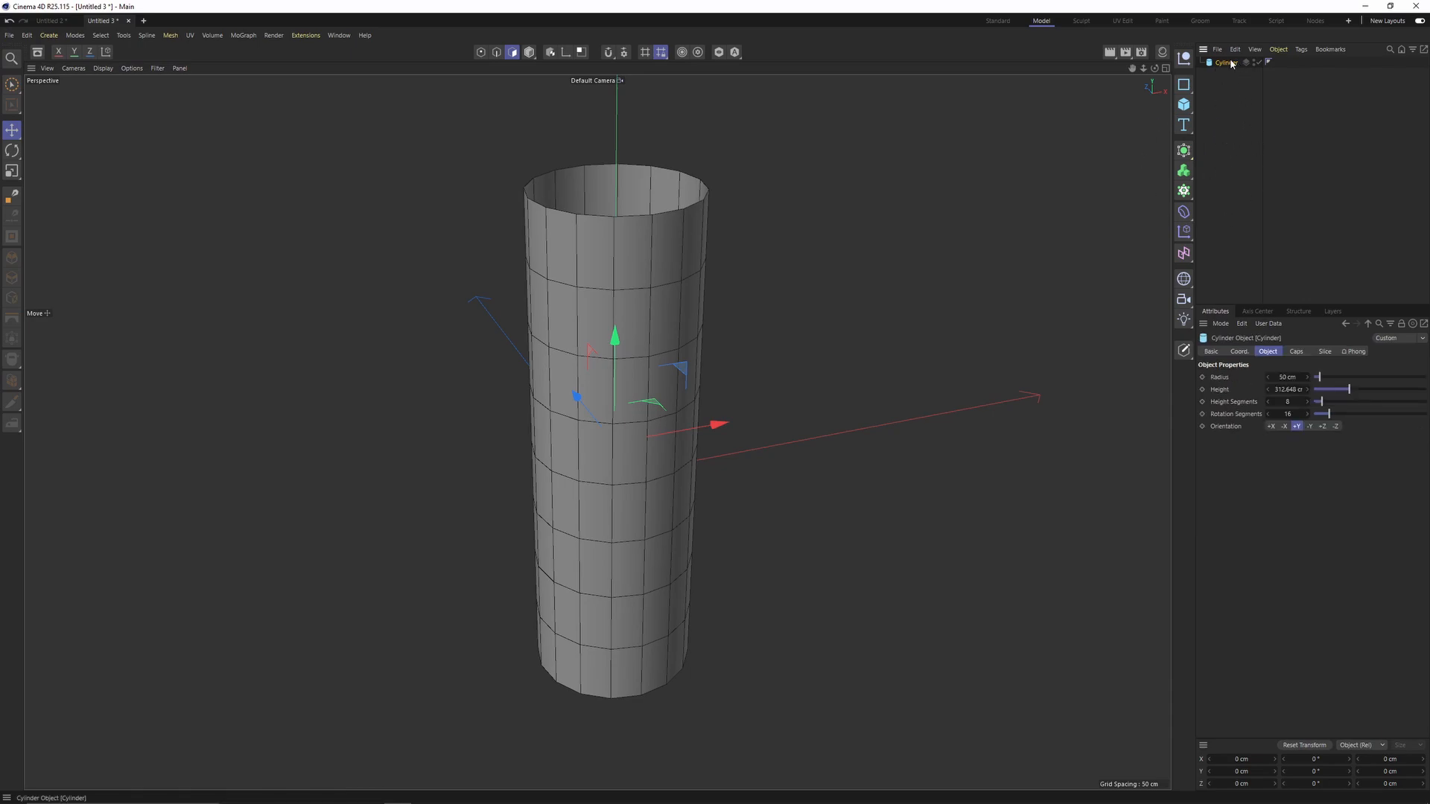
pyautogui.click(1188, 214)
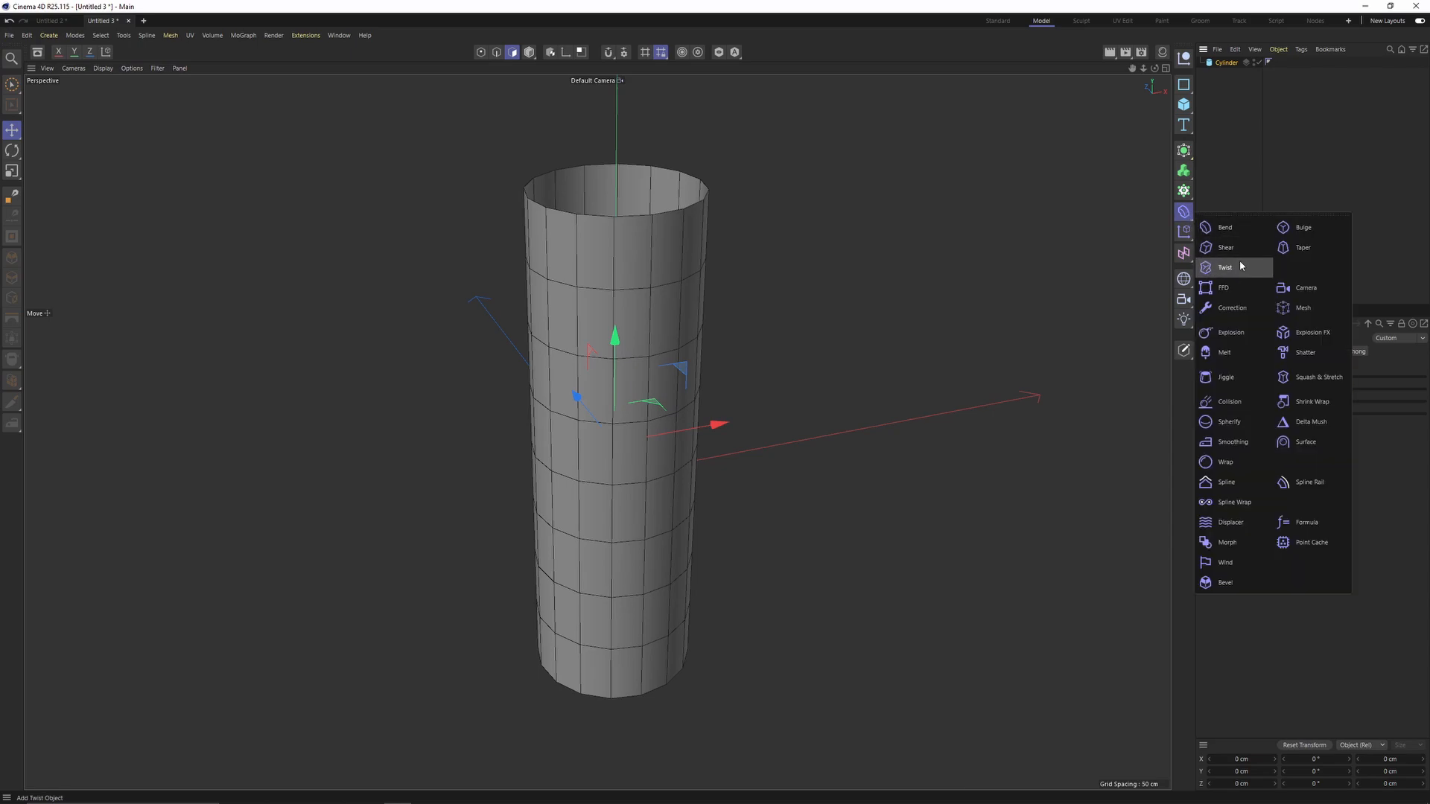
pyautogui.keyDown('shift'); pyautogui.click(1222, 288); pyautogui.keyUp('shift')
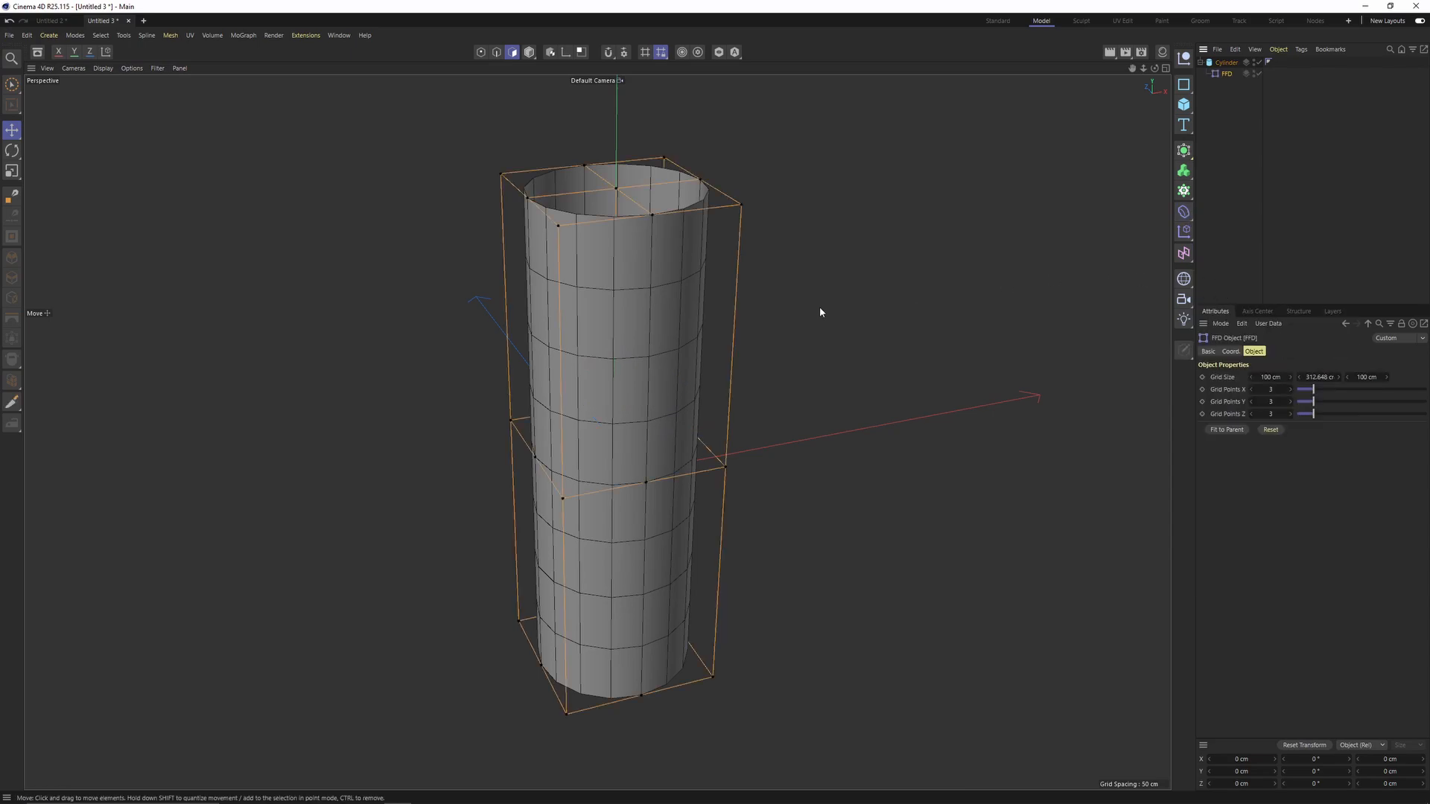
pyautogui.keyDown('alt'); pyautogui.moveTo(739, 365); pyautogui.dragTo(752, 334, button='middle'); pyautogui.keyUp('alt')
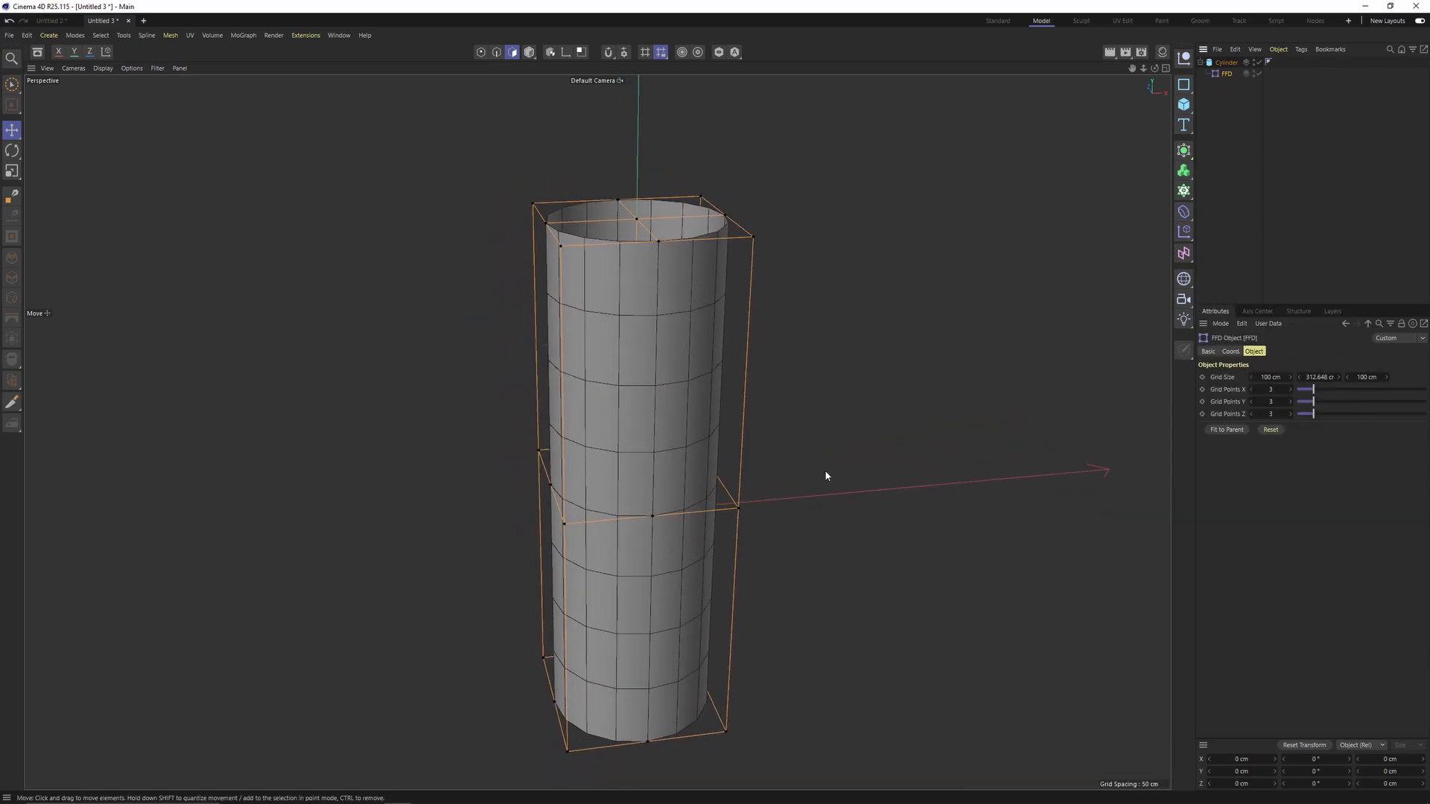
# Step: Set the FFD deformer's vertical grid points to 6
pyautogui.keyDown('alt'); pyautogui.moveTo(826, 475); pyautogui.dragTo(827, 410); pyautogui.keyUp('alt')
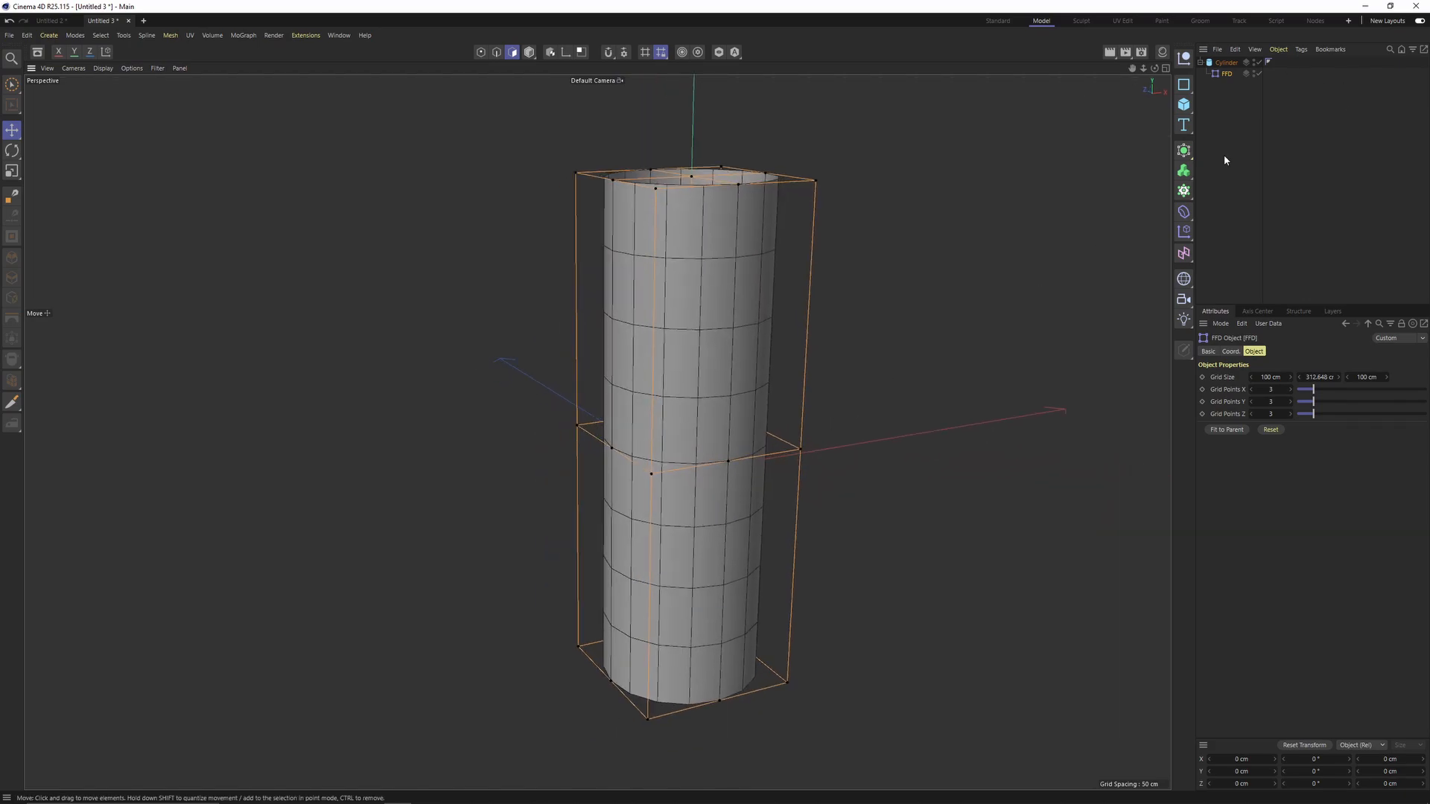
pyautogui.scroll(3, 731, 370)
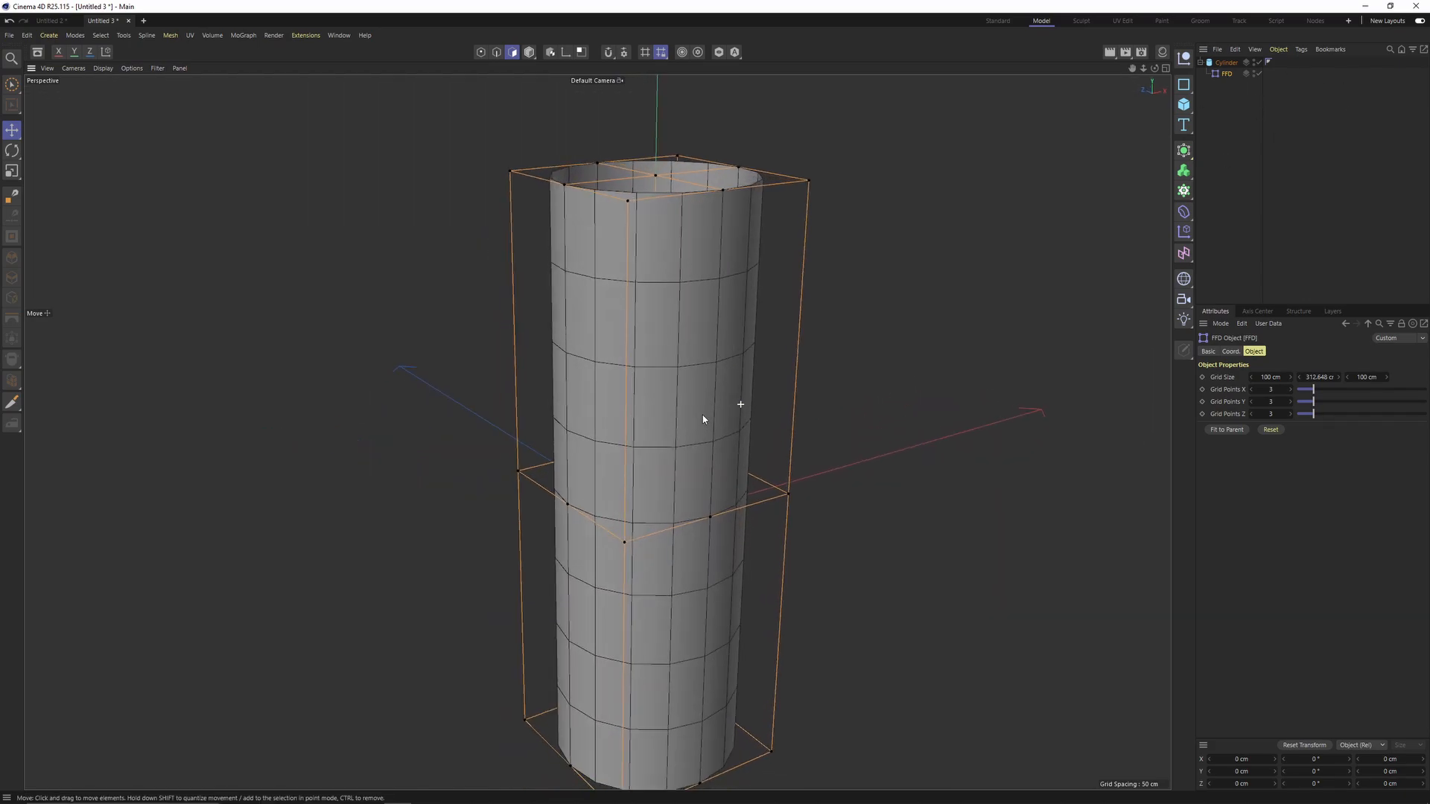
pyautogui.keyDown('alt'); pyautogui.moveTo(703, 419); pyautogui.dragTo(872, 480); pyautogui.keyUp('alt')
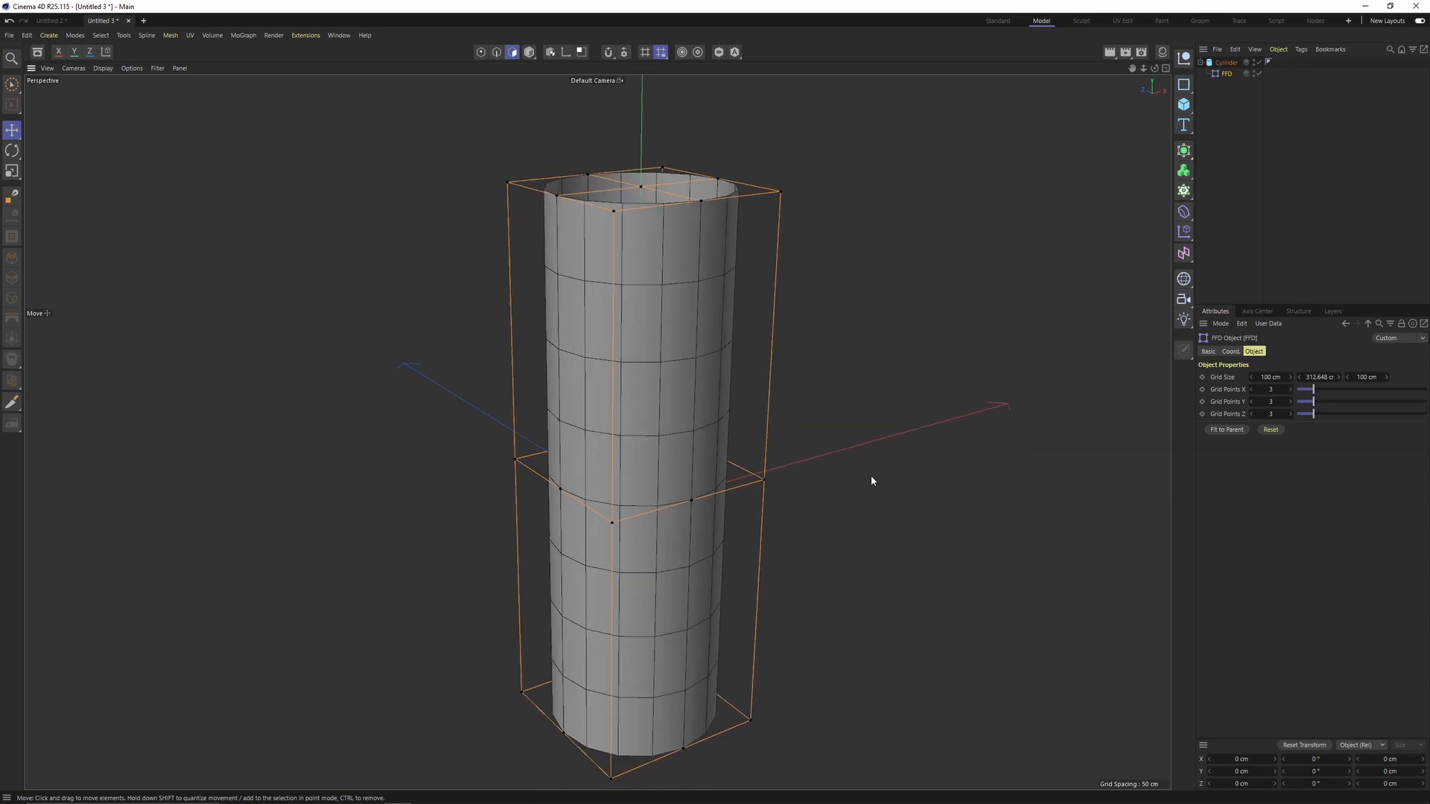
pyautogui.click(1291, 402)
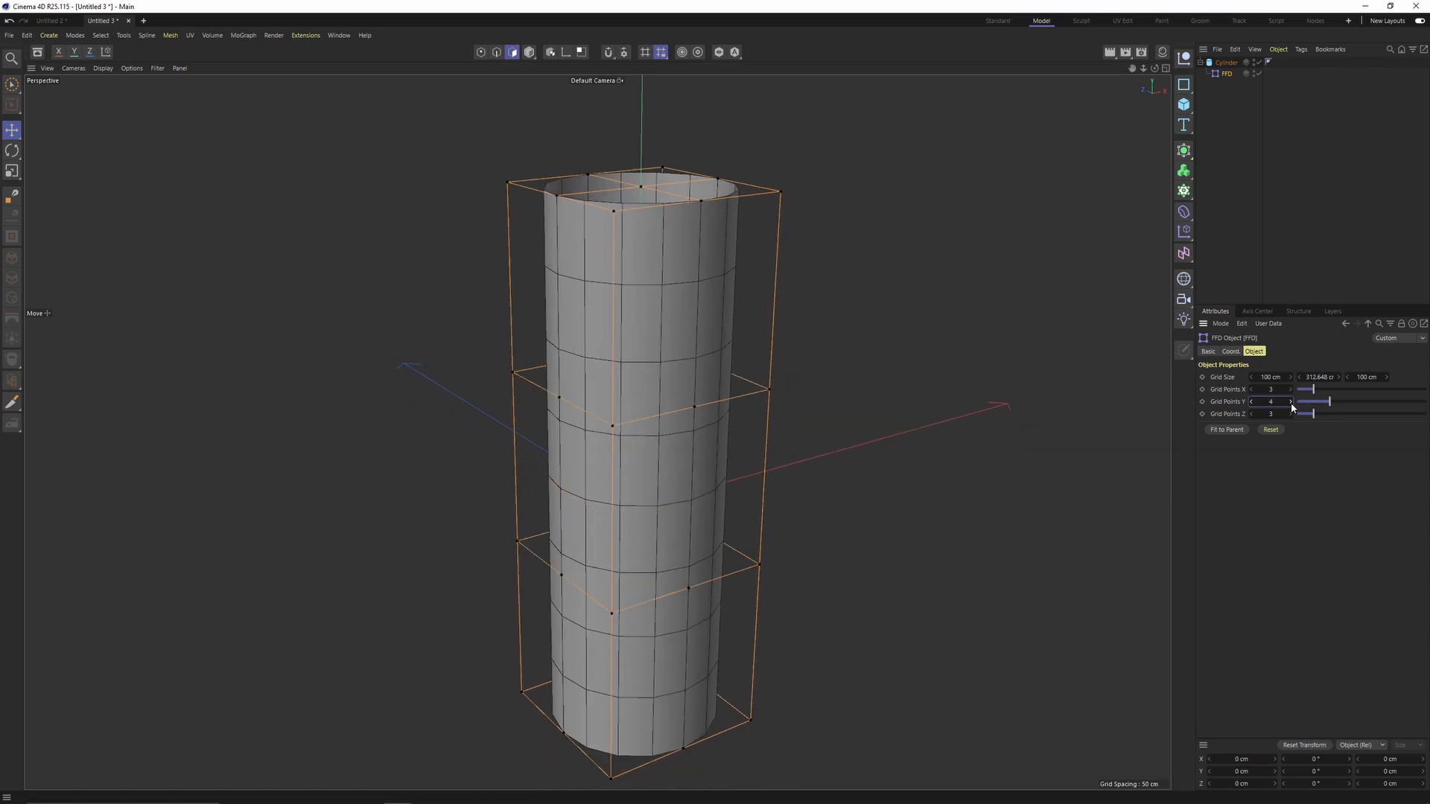
pyautogui.click(1291, 403)
pyautogui.click(1291, 402)
pyautogui.scroll(5, 760, 469)
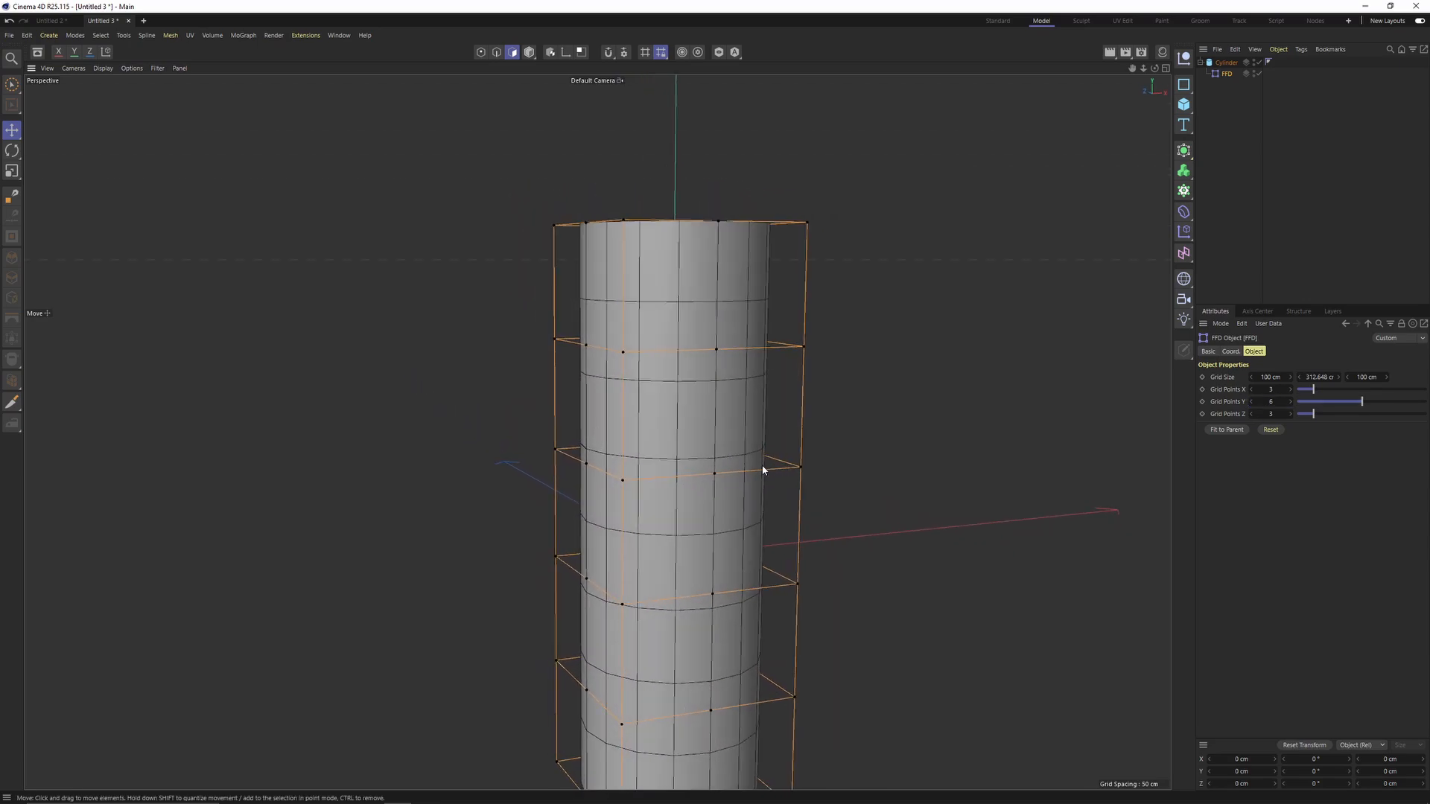
pyautogui.scroll(-5, 763, 469)
# Step: Scale the top row of FFD points to about 159 cm wide in the front view to match the tube's flared top
pyautogui.middleClick(728, 487)
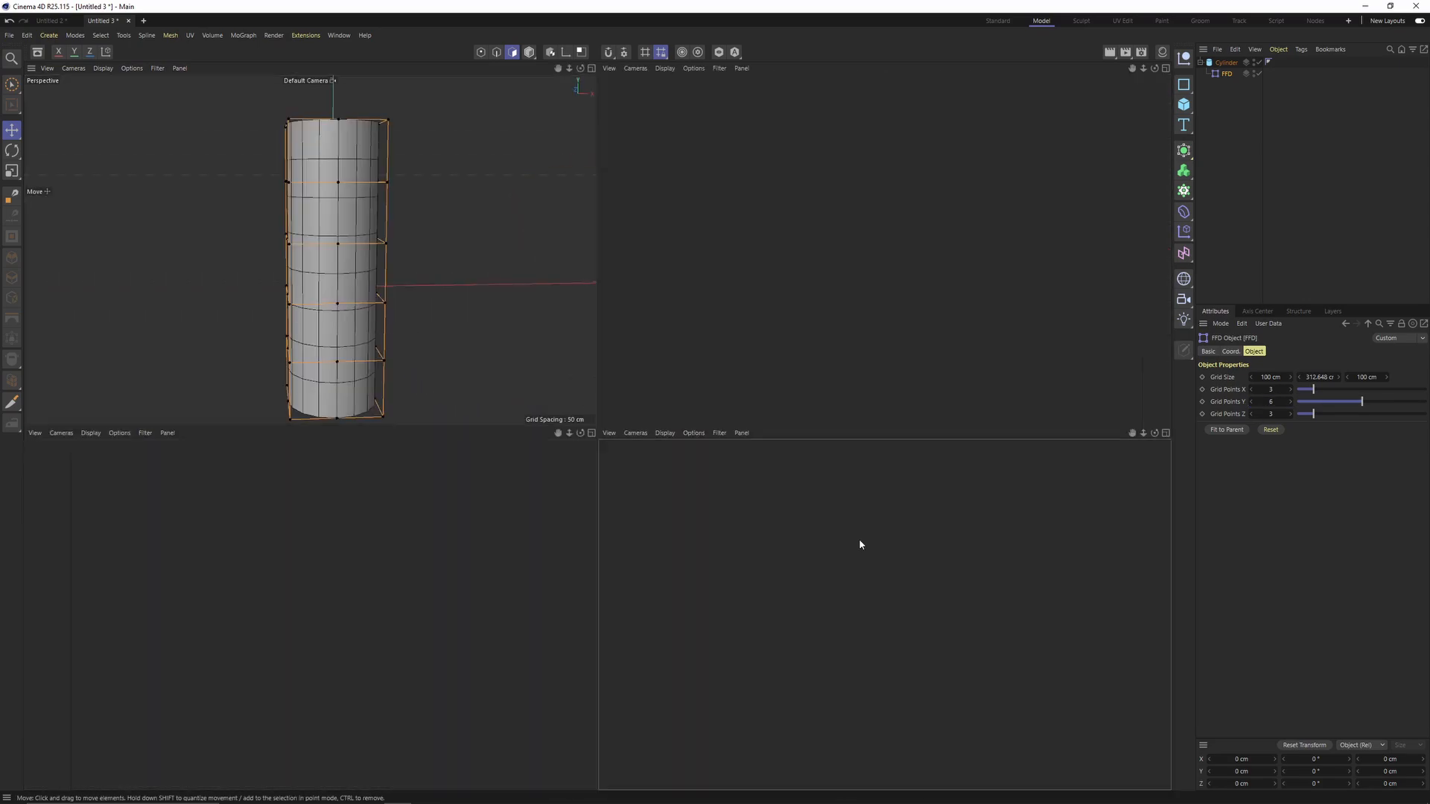
pyautogui.middleClick(860, 545)
pyautogui.scroll(-3, 664, 298)
pyautogui.click(481, 52)
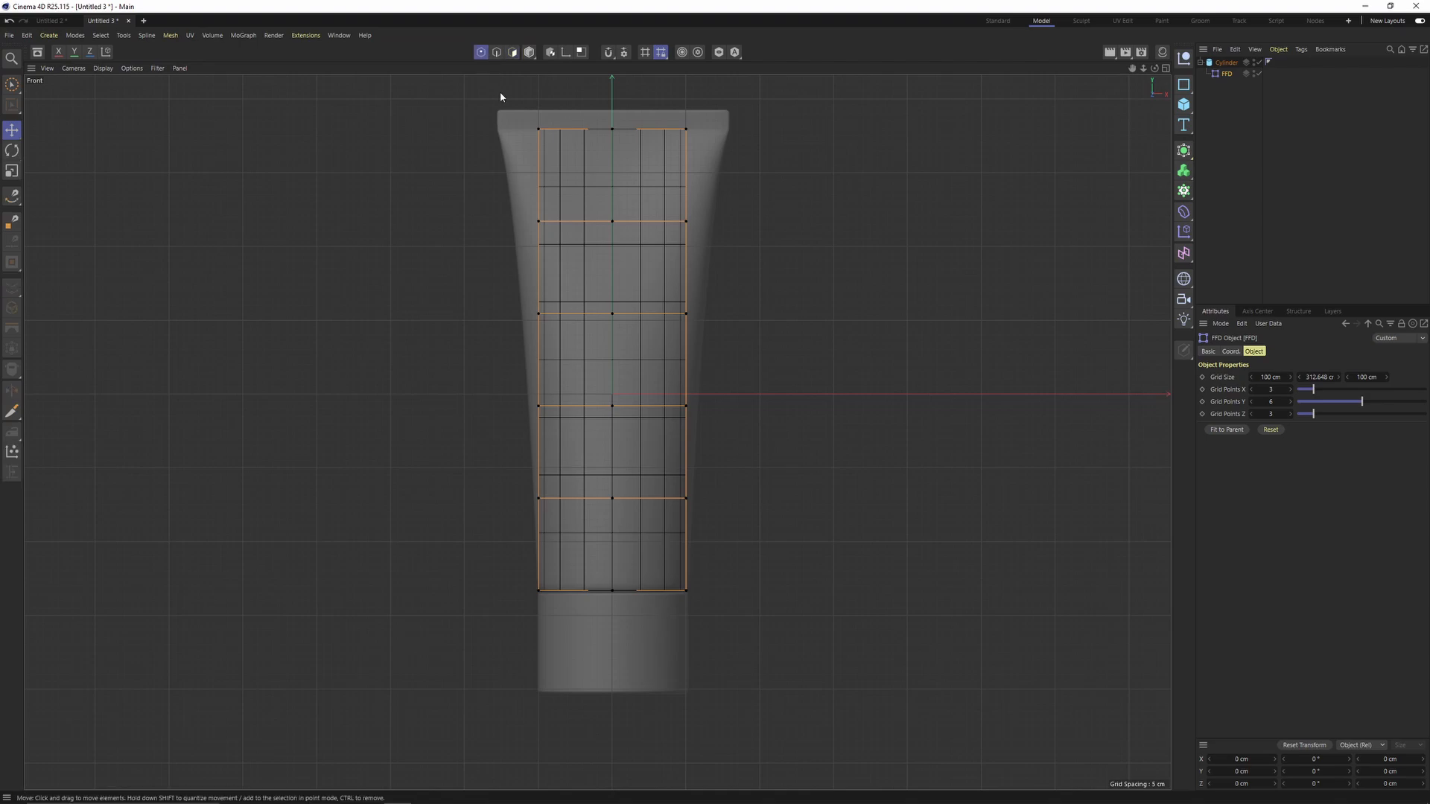
pyautogui.keyDown('alt'); pyautogui.moveTo(501, 97); pyautogui.dragTo(489, 152, button='middle'); pyautogui.keyUp('alt')
pyautogui.moveTo(11, 84); pyautogui.dragTo(74, 125)
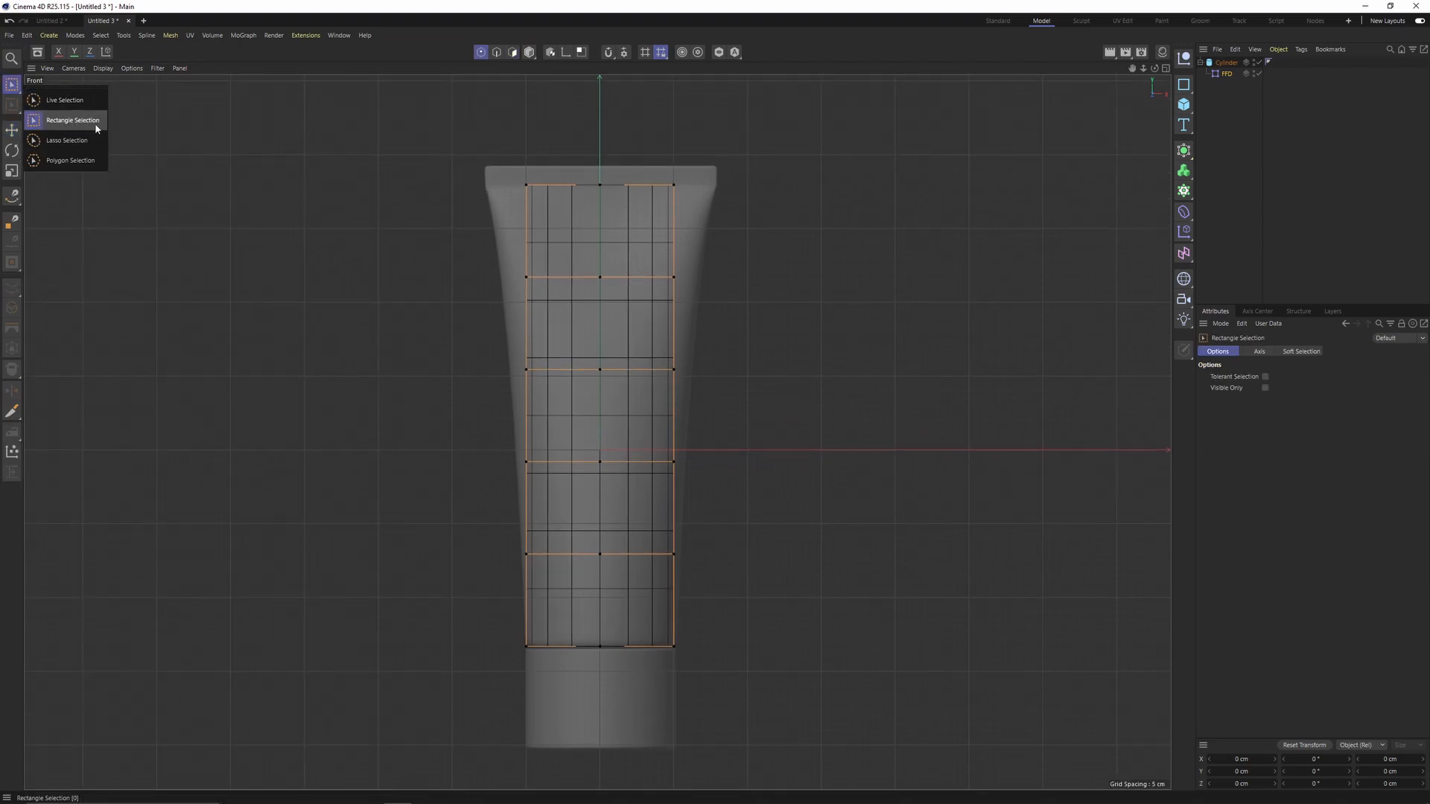
pyautogui.click(96, 123)
pyautogui.moveTo(507, 180); pyautogui.dragTo(735, 199)
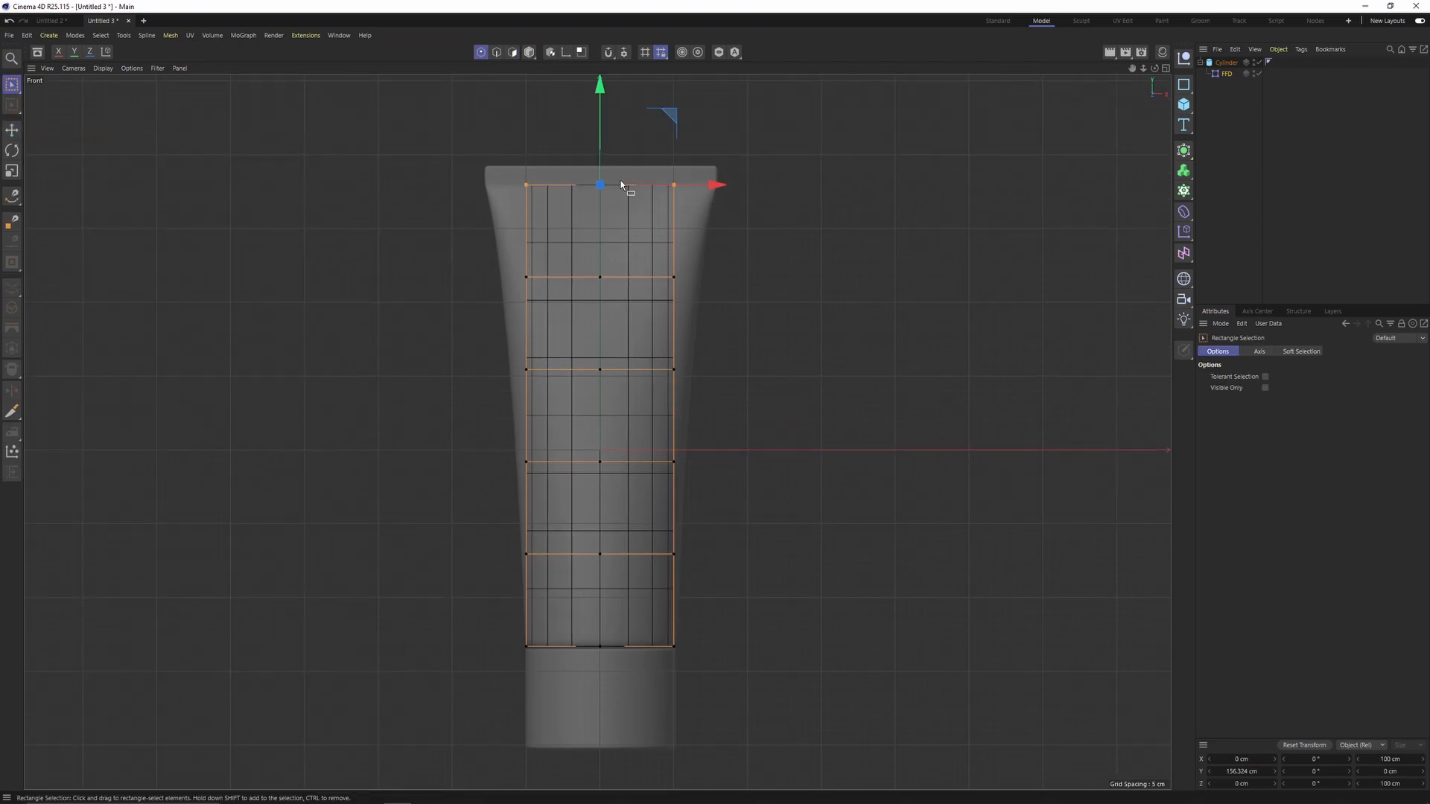
pyautogui.scroll(3, 607, 263)
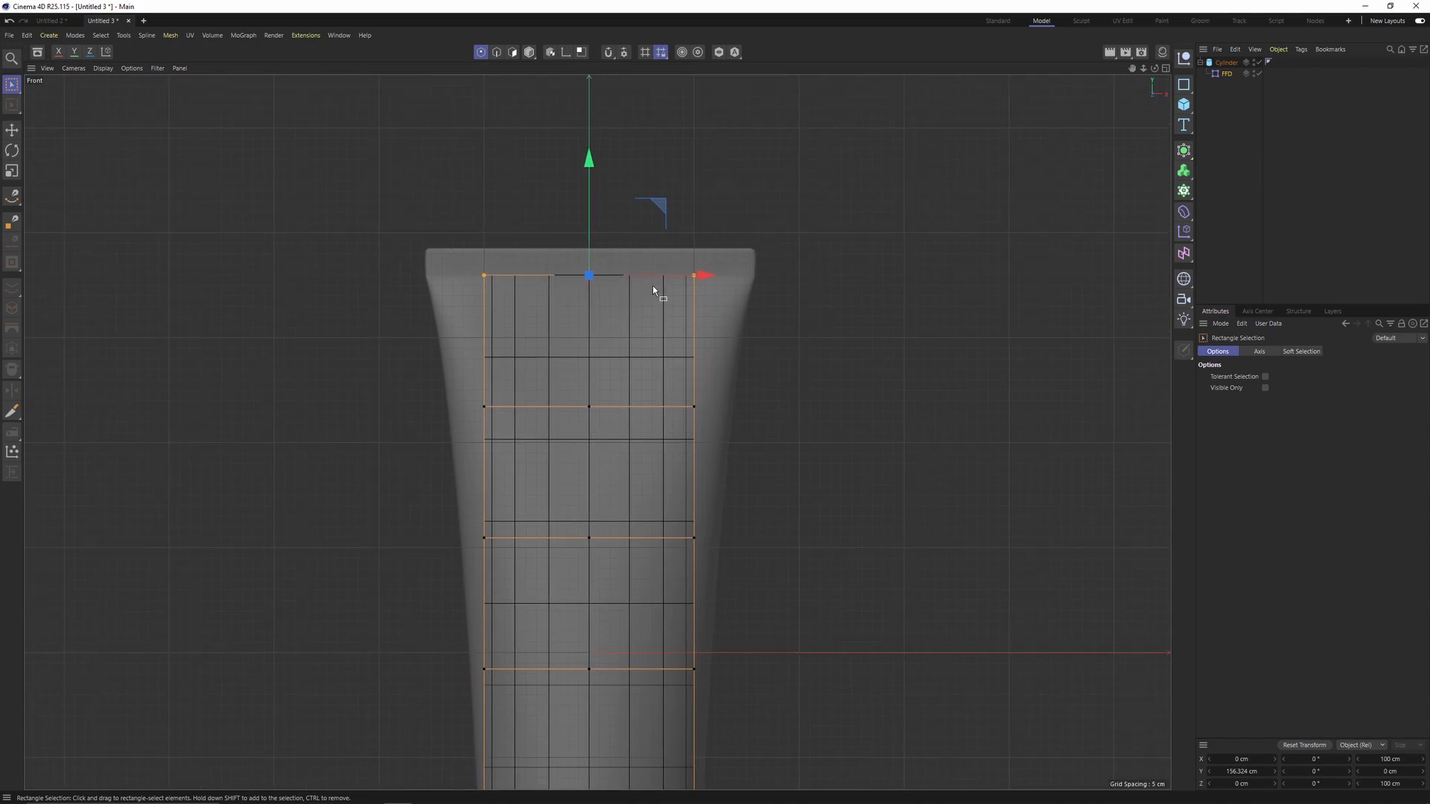
pyautogui.press('t')
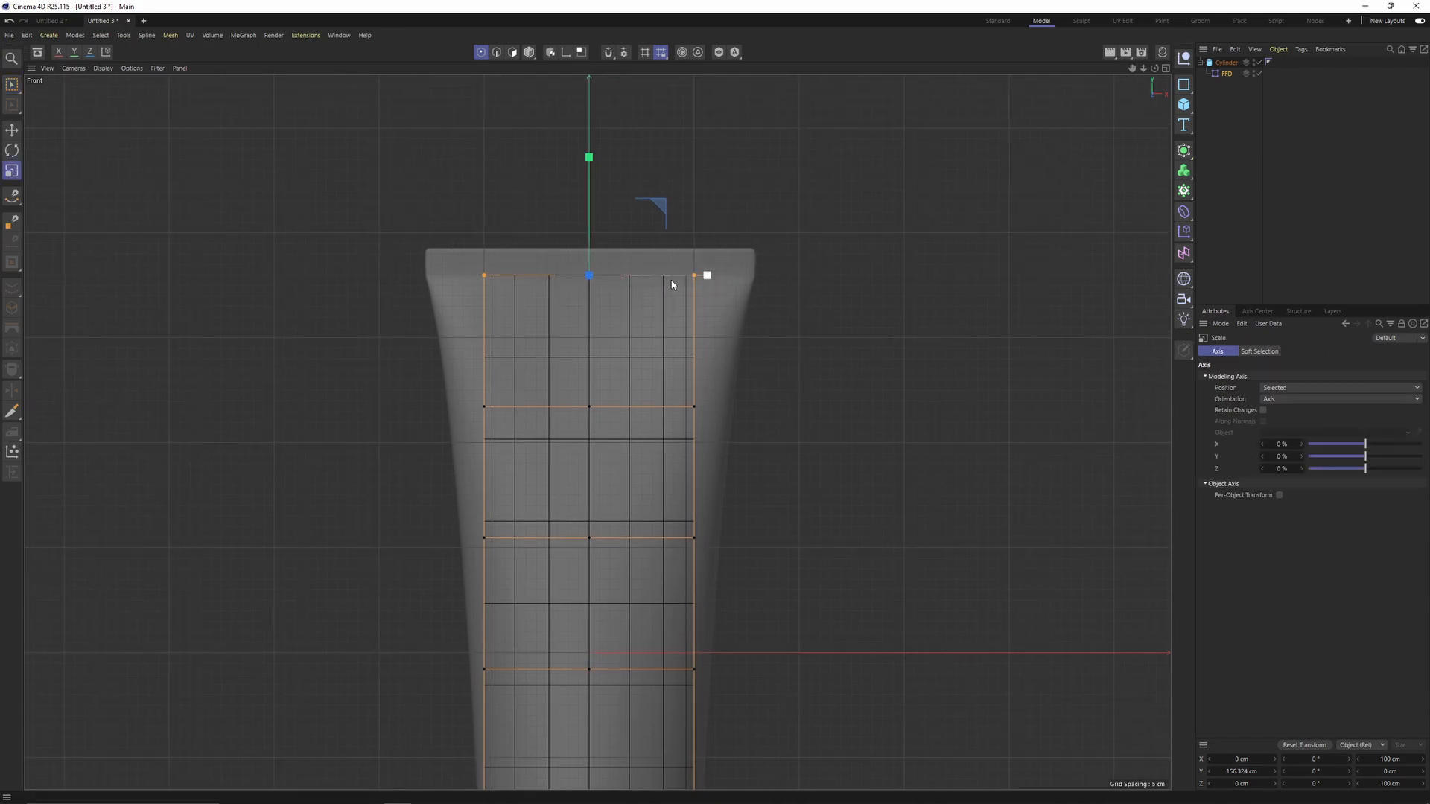
pyautogui.moveTo(701, 288); pyautogui.dragTo(757, 285)
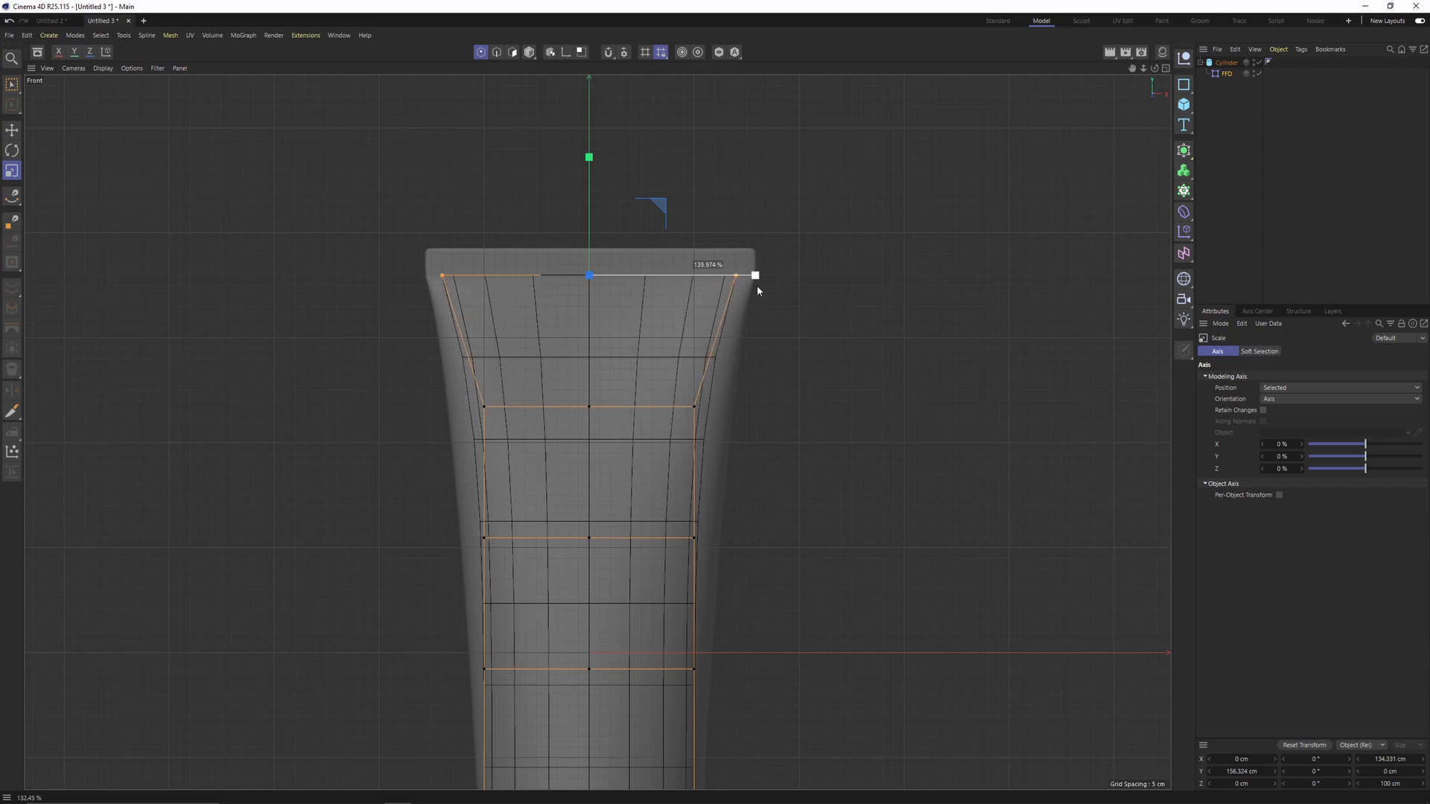
pyautogui.keyDown('alt'); pyautogui.moveTo(757, 284); pyautogui.dragTo(745, 248, button='middle'); pyautogui.keyUp('alt')
# Step: Widen the inner rows of FFD points along X to follow the tube's tapering sides in the front reference
pyautogui.keyDown('alt'); pyautogui.moveTo(731, 332); pyautogui.dragTo(706, 409, button='middle'); pyautogui.keyUp('alt')
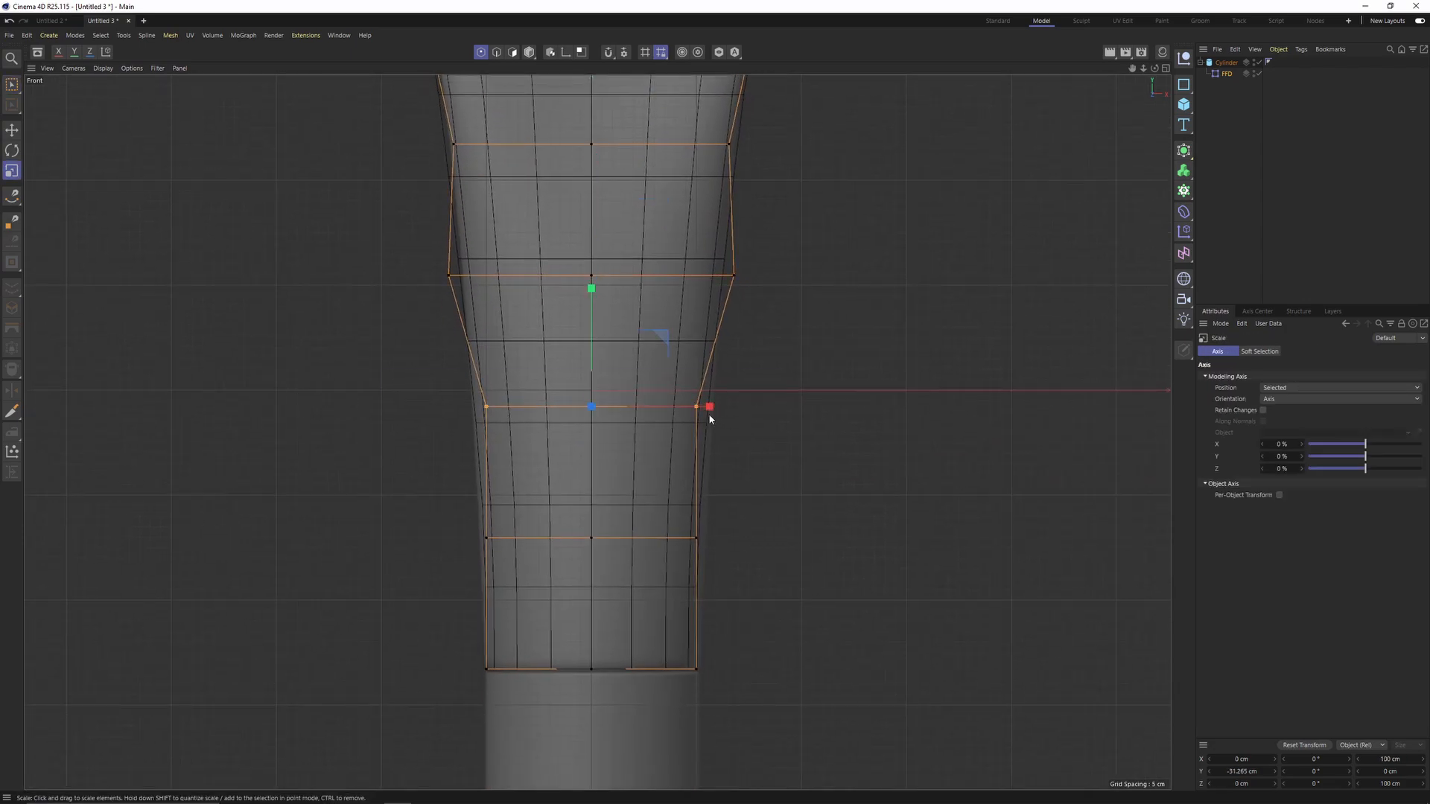
pyautogui.press('0')
pyautogui.click(705, 477)
pyautogui.press('t')
pyautogui.moveTo(669, 471); pyautogui.dragTo(704, 474)
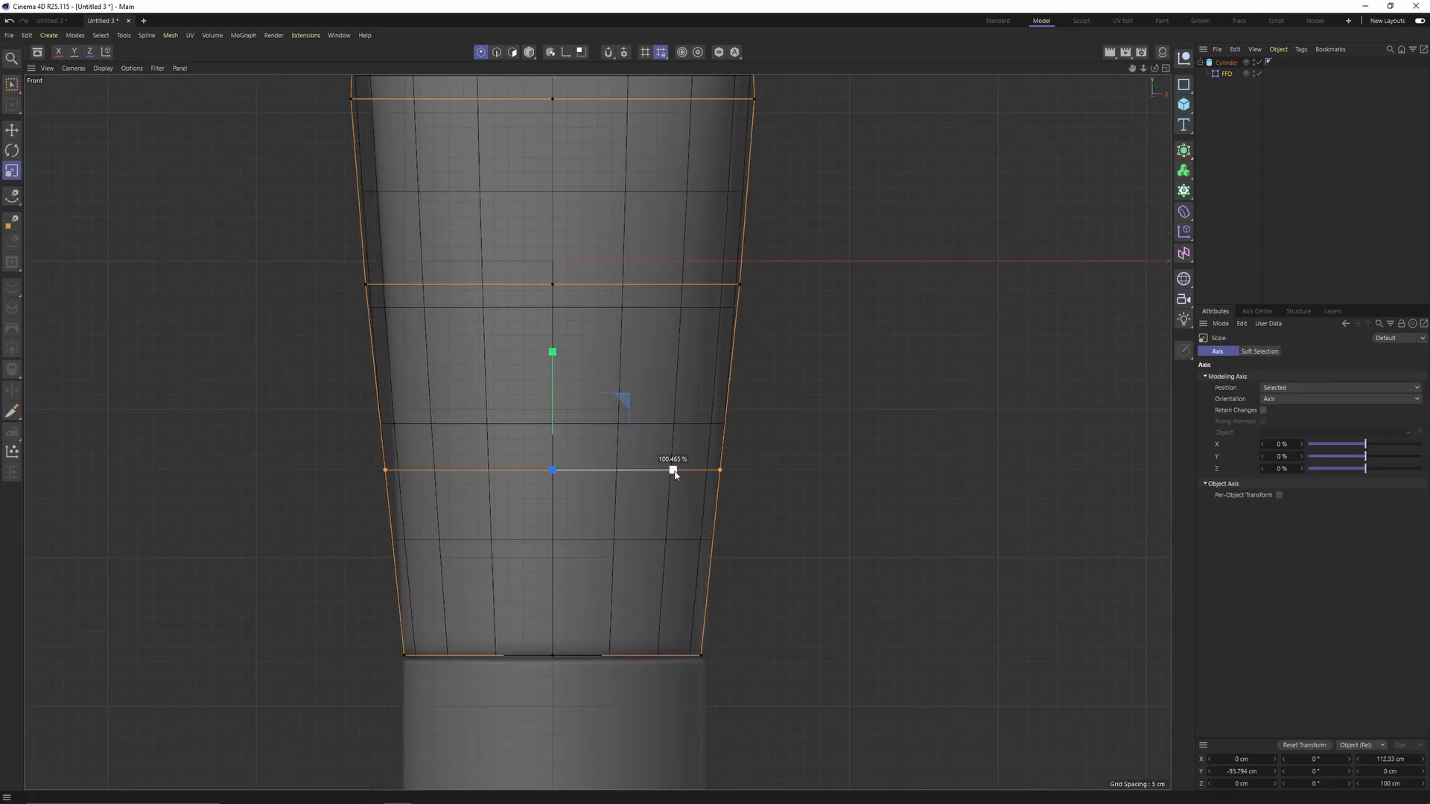
# Step: Fine-tune the widths of the second to fourth FFD rows against the front silhouette, bringing the fourth row to about 119 cm
pyautogui.scroll(-2, 480, 375)
pyautogui.click(673, 190)
pyautogui.moveTo(653, 190); pyautogui.dragTo(654, 185)
pyautogui.click(677, 321)
pyautogui.moveTo(653, 321); pyautogui.dragTo(648, 313)
pyautogui.click(667, 452)
pyautogui.moveTo(653, 452); pyautogui.dragTo(651, 458)
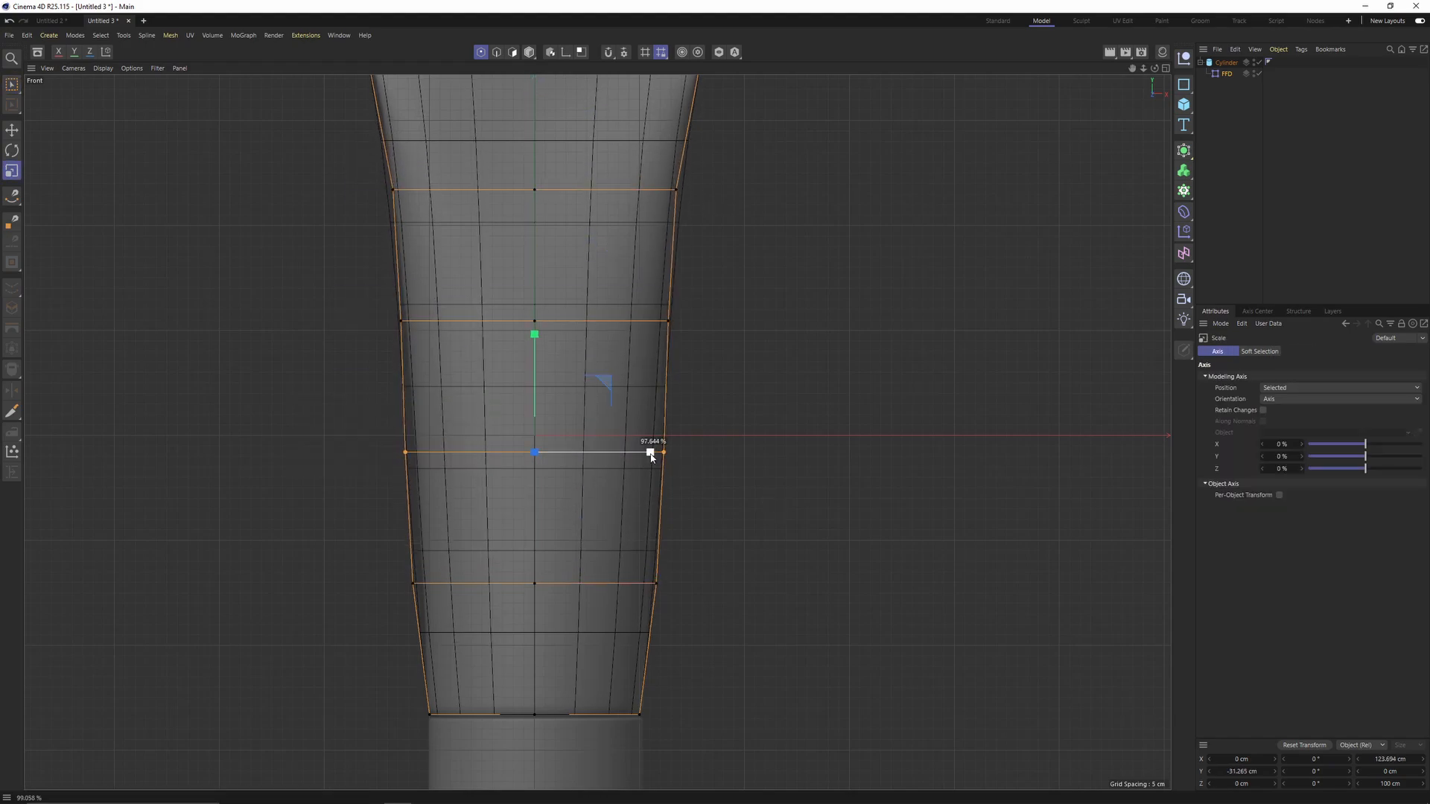
pyautogui.keyDown('alt'); pyautogui.moveTo(651, 585); pyautogui.dragTo(654, 453, button='middle'); pyautogui.keyUp('alt')
pyautogui.scroll(-3, 591, 361)
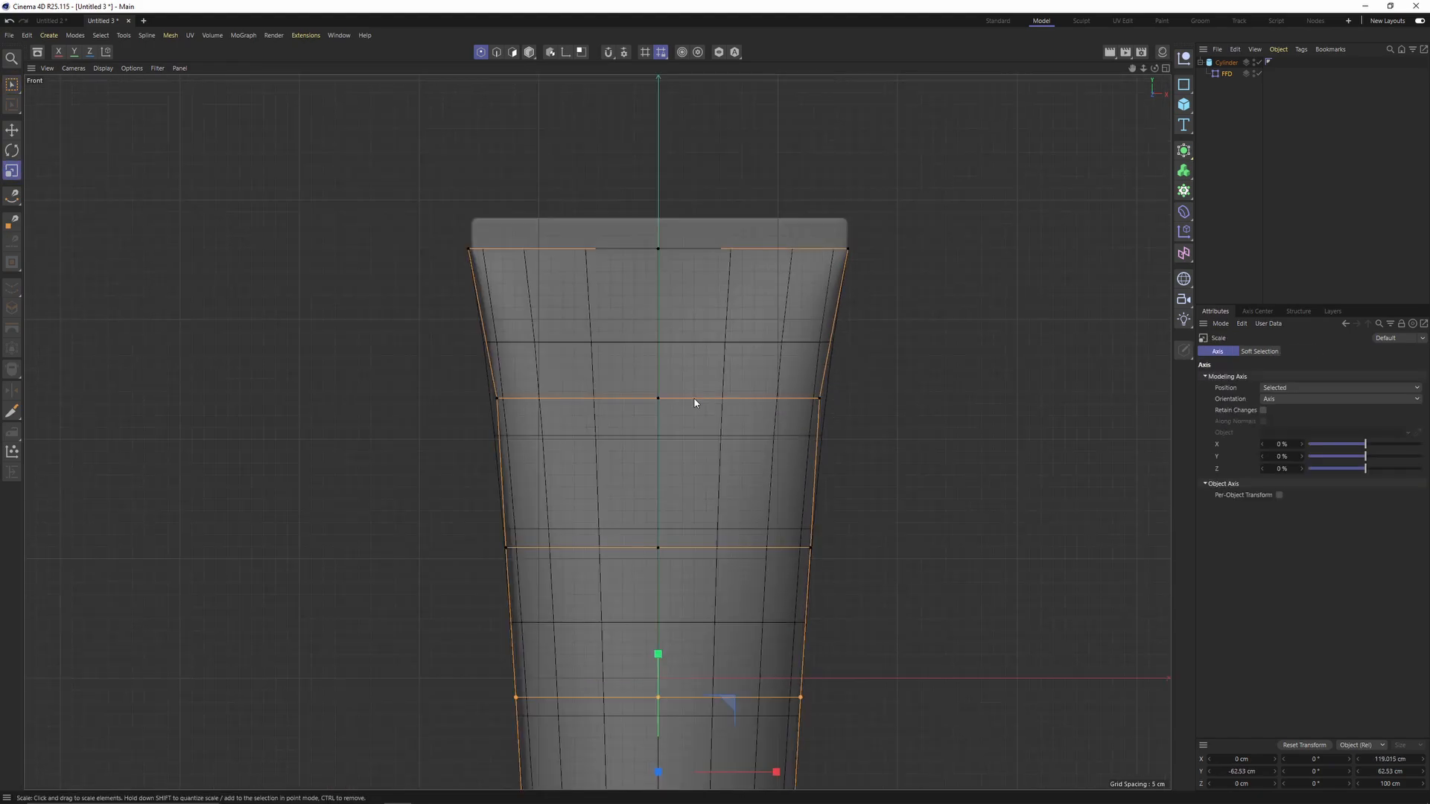
# Step: Flatten the top row of FFD points to about 1 cm deep in the side view to match the tube's pinched end
pyautogui.press('F5')
pyautogui.middleClick(460, 536)
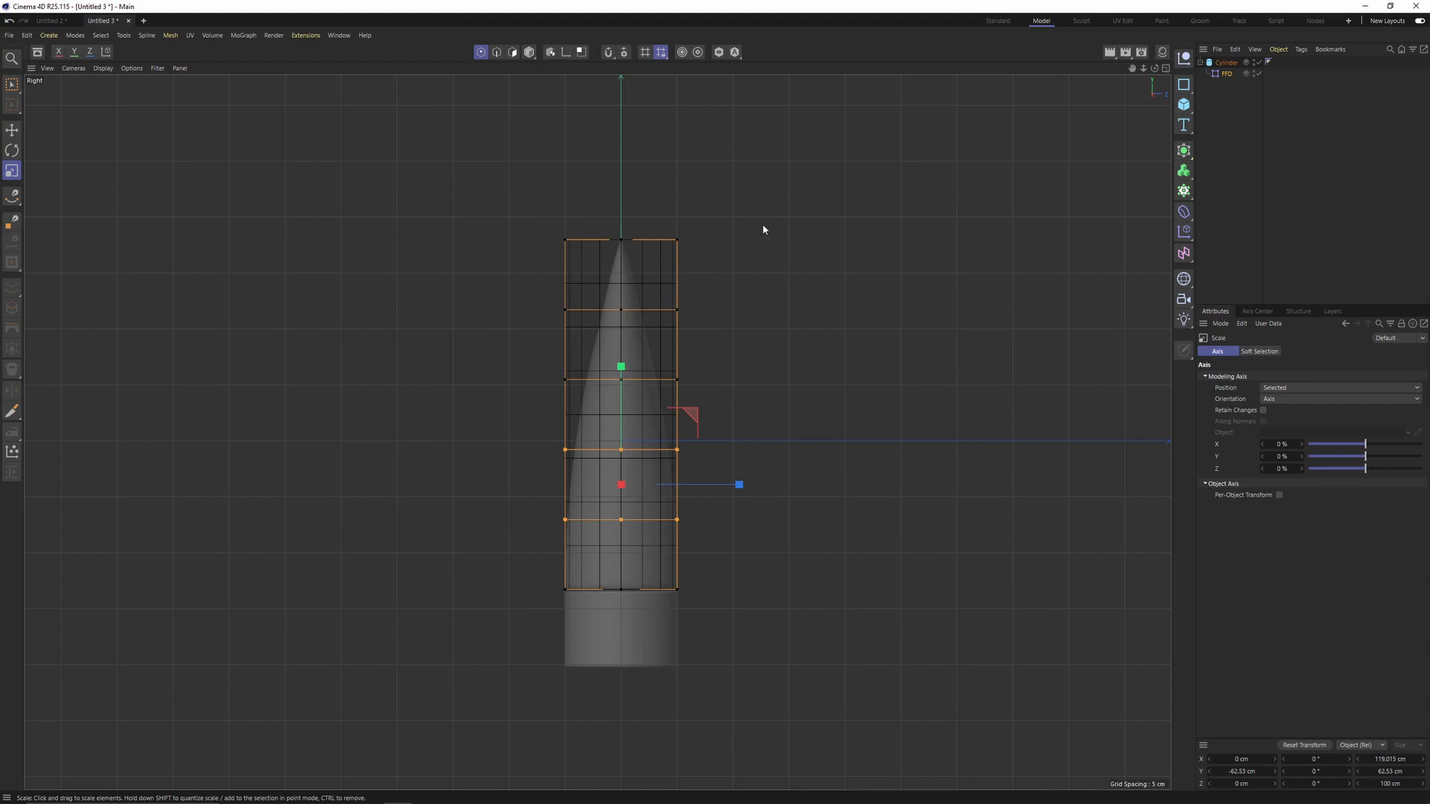
pyautogui.scroll(3, 606, 239)
pyautogui.moveTo(391, 195); pyautogui.dragTo(721, 277)
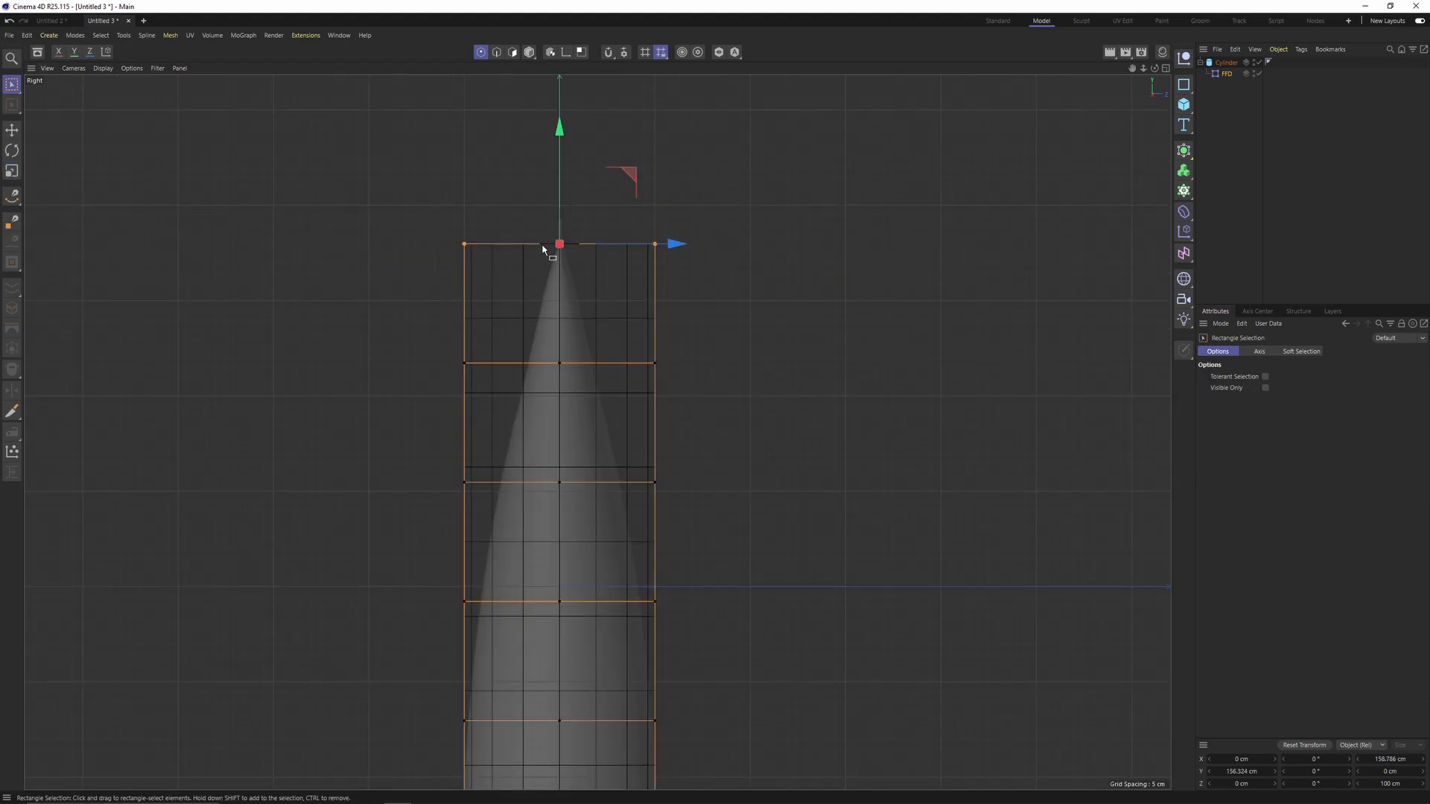
pyautogui.scroll(3, 551, 245)
pyautogui.keyDown('alt'); pyautogui.moveTo(551, 245); pyautogui.dragTo(617, 301, button='middle'); pyautogui.keyUp('alt')
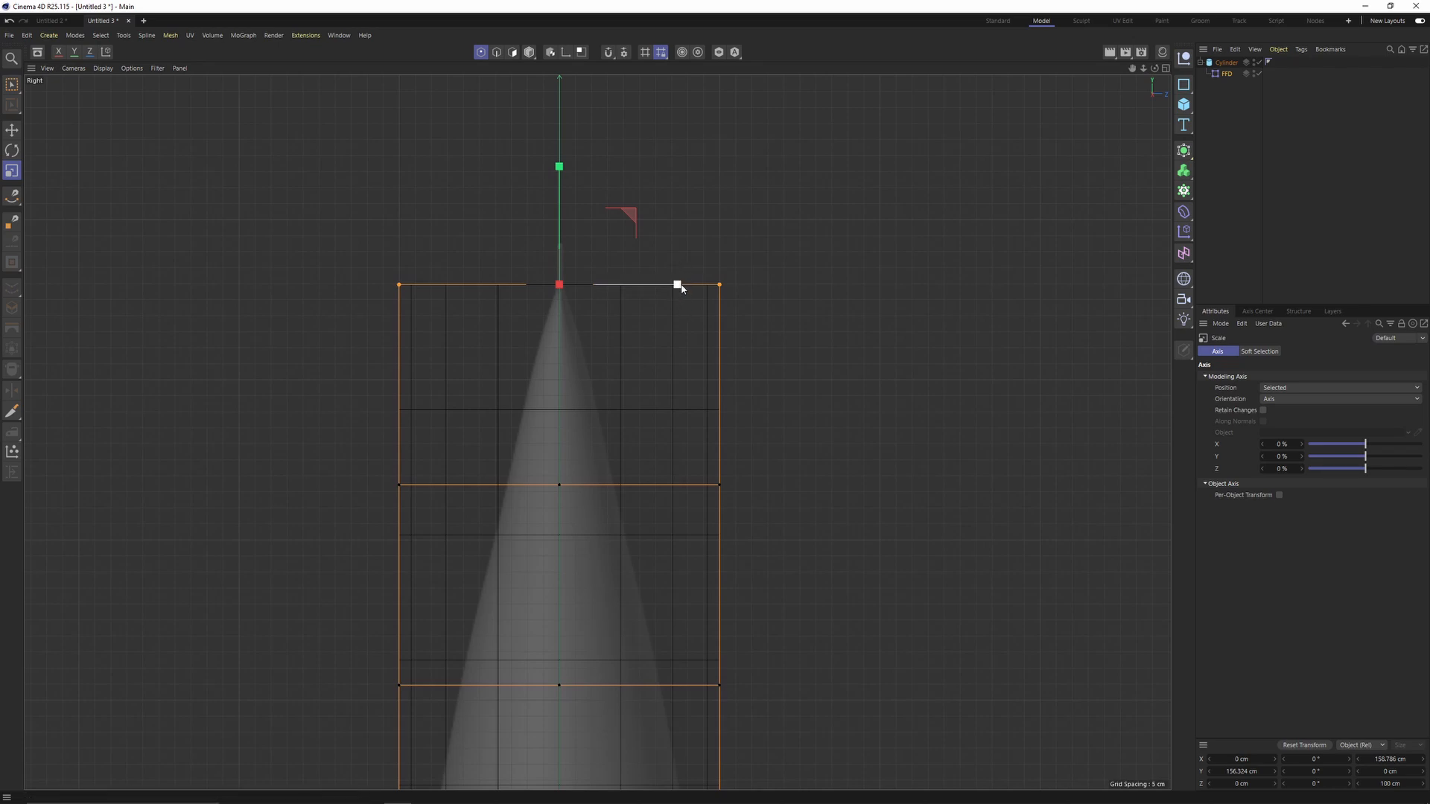
pyautogui.moveTo(679, 287); pyautogui.dragTo(585, 287)
# Step: Scale the lower FFD rows in depth to fit the side reference, with the second row about 30 cm and the fourth about 97 cm
pyautogui.press('0')
pyautogui.moveTo(282, 394); pyautogui.dragTo(729, 520)
pyautogui.press('t')
pyautogui.keyDown('alt'); pyautogui.moveTo(680, 472); pyautogui.dragTo(705, 387, button='middle'); pyautogui.keyUp('alt')
pyautogui.moveTo(705, 386); pyautogui.dragTo(705, 389)
pyautogui.keyDown('alt'); pyautogui.moveTo(705, 389); pyautogui.dragTo(738, 633, button='middle'); pyautogui.keyUp('alt')
# Step: Examine the deformed tube from several angles in the perspective view
pyautogui.middleClick(693, 574)
pyautogui.middleClick(570, 406)
pyautogui.keyDown('alt'); pyautogui.moveTo(562, 391); pyautogui.dragTo(758, 330); pyautogui.keyUp('alt')
pyautogui.middleClick(745, 335)
pyautogui.press('F1')
pyautogui.keyDown('alt'); pyautogui.moveTo(683, 353); pyautogui.dragTo(701, 488); pyautogui.keyUp('alt')
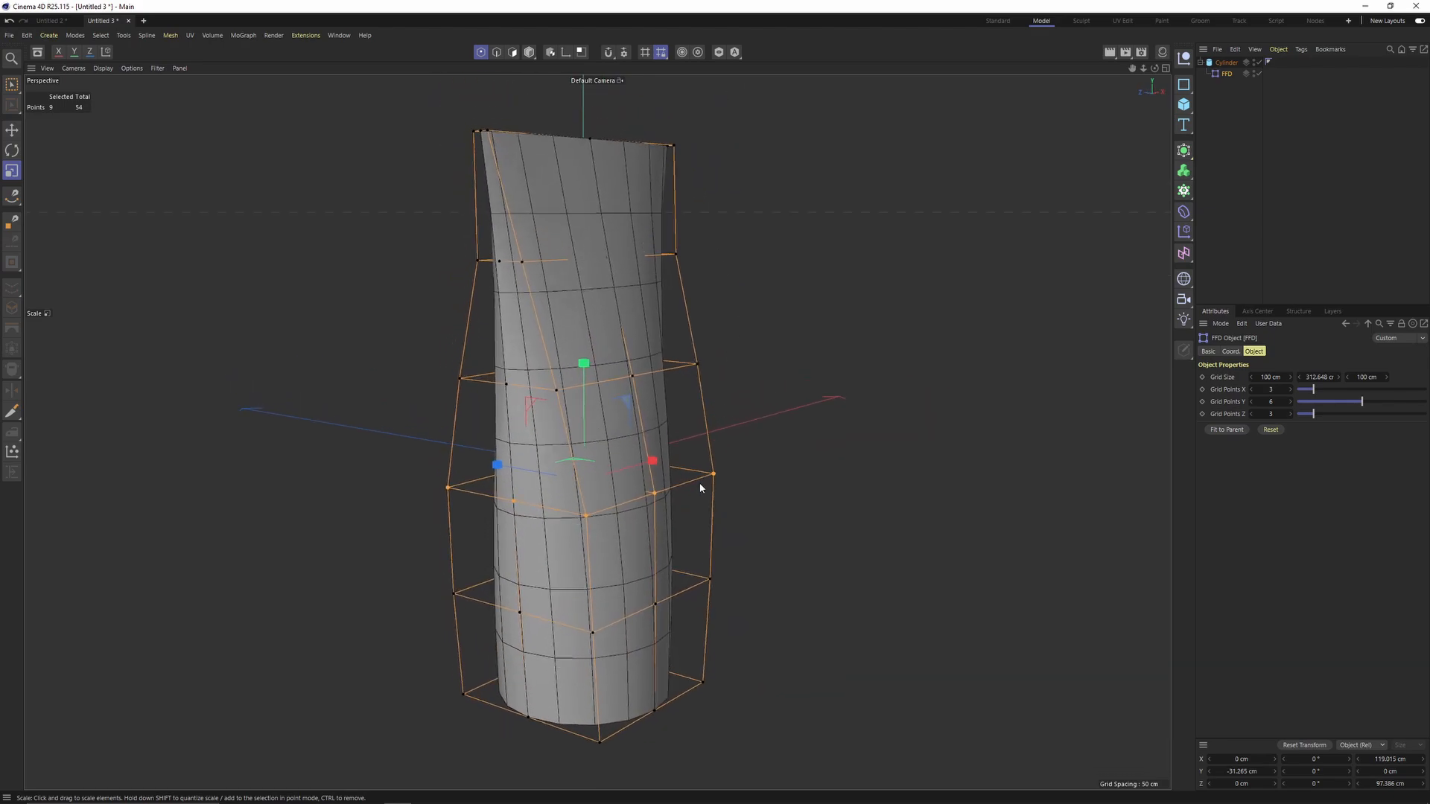
pyautogui.middleClick(690, 481)
pyautogui.middleClick(493, 359)
pyautogui.keyDown('alt'); pyautogui.moveTo(566, 348); pyautogui.dragTo(697, 324); pyautogui.keyUp('alt')
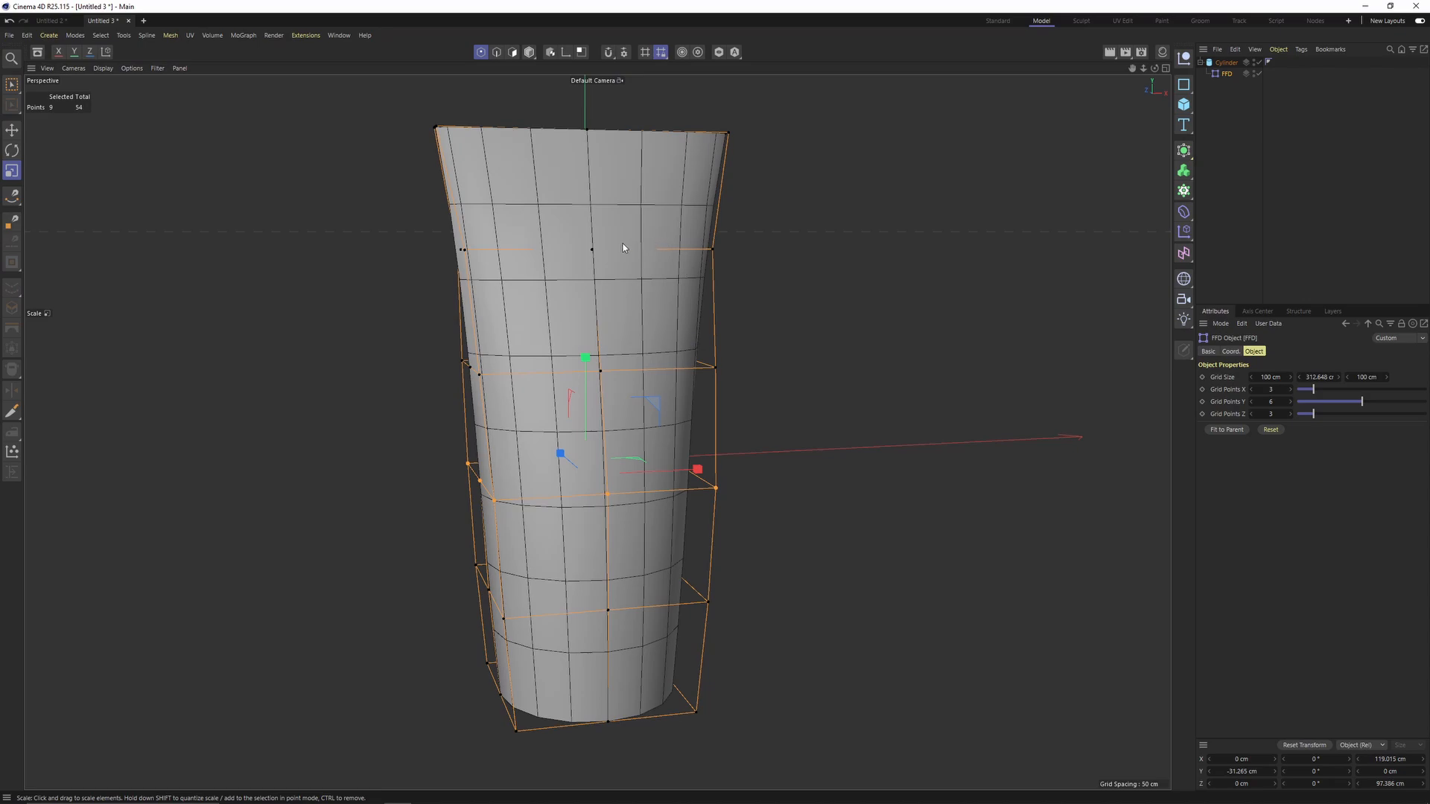
pyautogui.keyDown('alt'); pyautogui.moveTo(643, 231); pyautogui.dragTo(574, 249); pyautogui.keyUp('alt')
pyautogui.middleClick(571, 251)
pyautogui.middleClick(409, 252)
pyautogui.keyDown('alt'); pyautogui.moveTo(409, 253); pyautogui.dragTo(475, 383); pyautogui.keyUp('alt')
# Step: Select the top row of FFD points and inspect the tube's flattened edge up close
pyautogui.moveTo(277, 243); pyautogui.dragTo(1035, 434)
pyautogui.keyDown('alt'); pyautogui.moveTo(672, 352); pyautogui.dragTo(558, 441); pyautogui.keyUp('alt')
pyautogui.scroll(3, 616, 355)
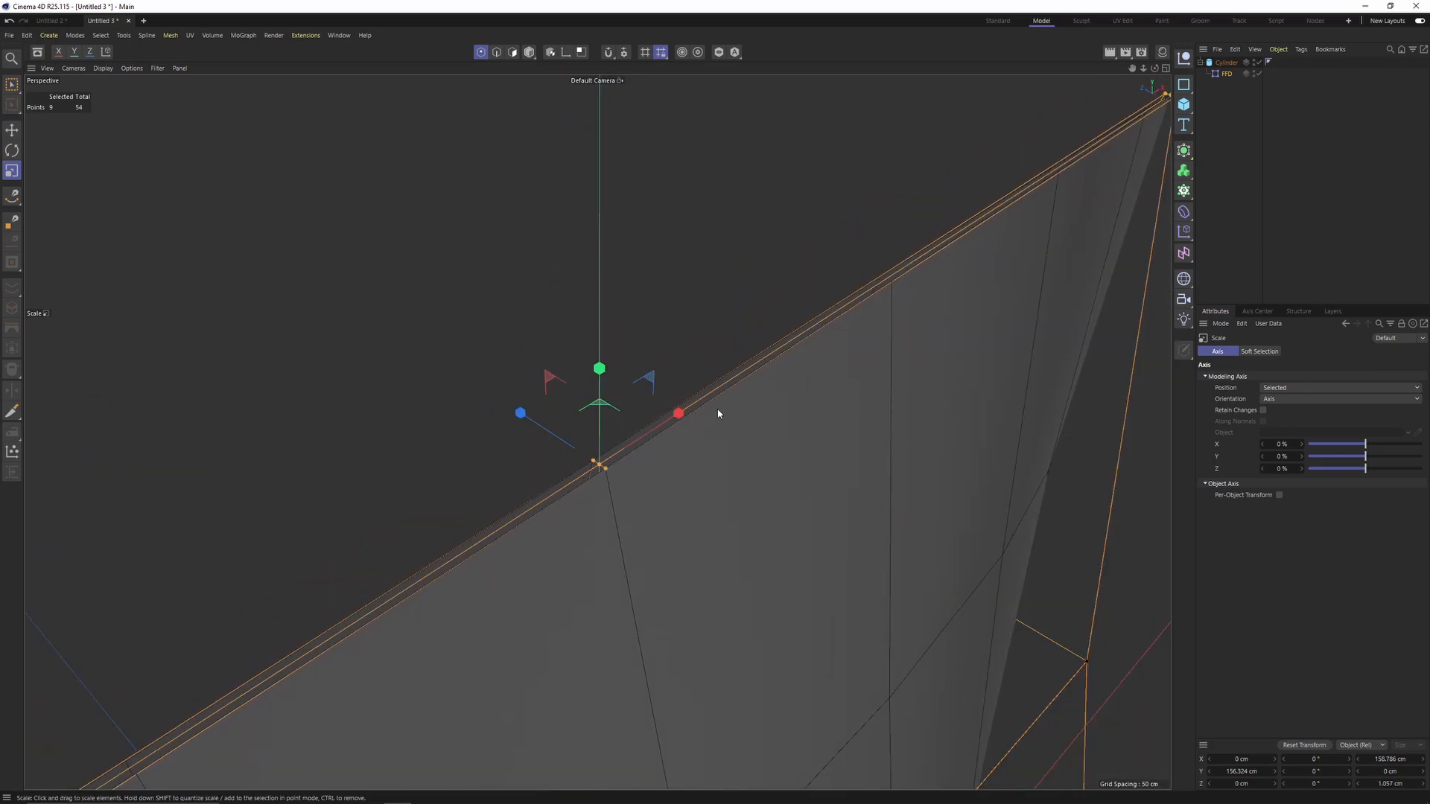
pyautogui.scroll(-5, 719, 412)
pyautogui.keyDown('alt'); pyautogui.moveTo(663, 254); pyautogui.dragTo(575, 351); pyautogui.keyUp('alt')
# Step: Raise the second row of FFD points to about Y 121 cm, closer to the tube's flattened top edge
pyautogui.press('0')
pyautogui.moveTo(321, 342); pyautogui.dragTo(892, 520)
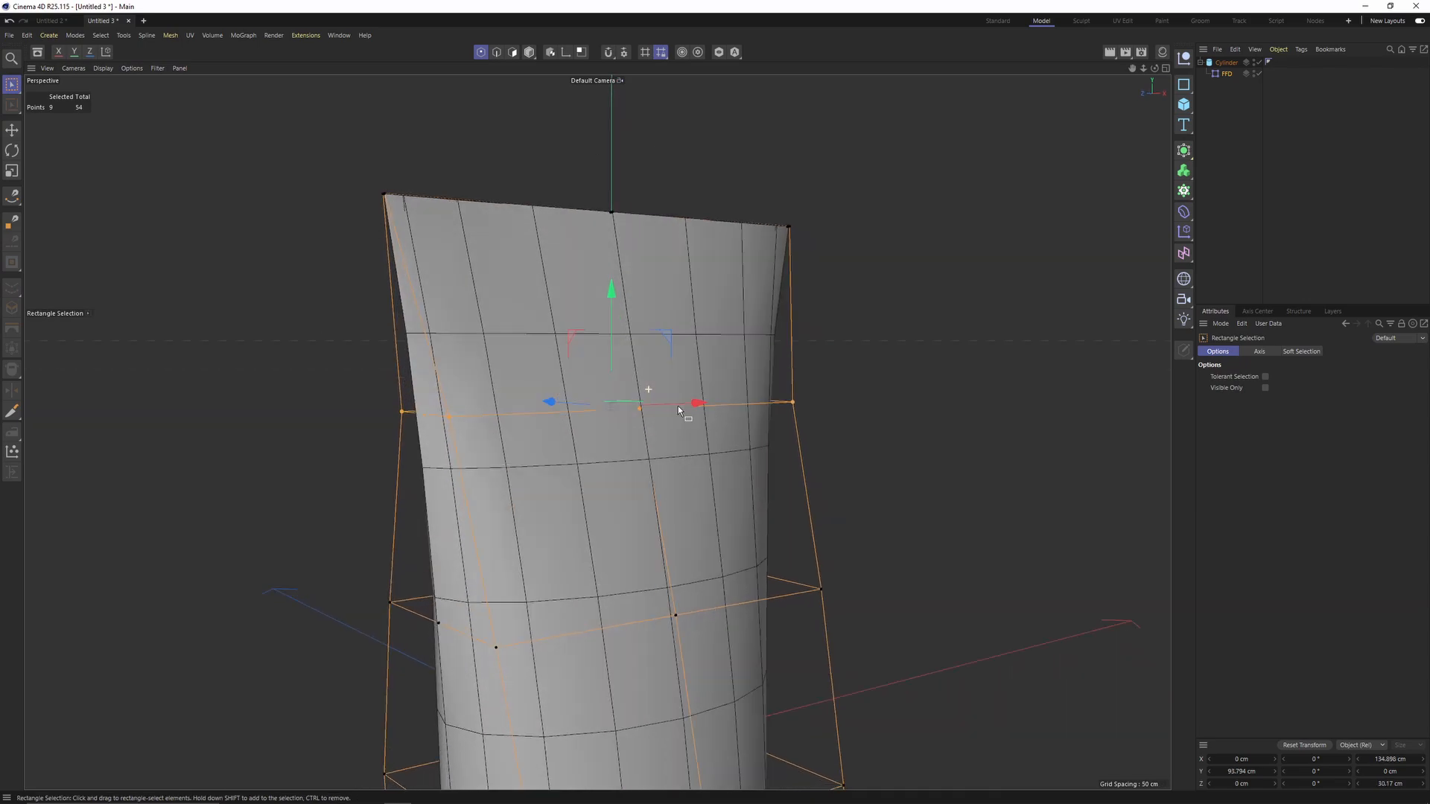
pyautogui.moveTo(608, 303); pyautogui.dragTo(591, 218)
# Step: Select the three centre points of the second FFD row with the help of wireframe display, and return to Gouraud shading with lines
pyautogui.moveTo(593, 224)
pyautogui.keyDown('alt'); pyautogui.mouseDown()
pyautogui.moveTo(612, 271)
pyautogui.moveTo(535, 311)
pyautogui.moveTo(523, 302)
pyautogui.moveTo(530, 292)
pyautogui.moveTo(604, 354)
pyautogui.mouseUp(); pyautogui.keyUp('alt')
pyautogui.press('n')
pyautogui.press('g')
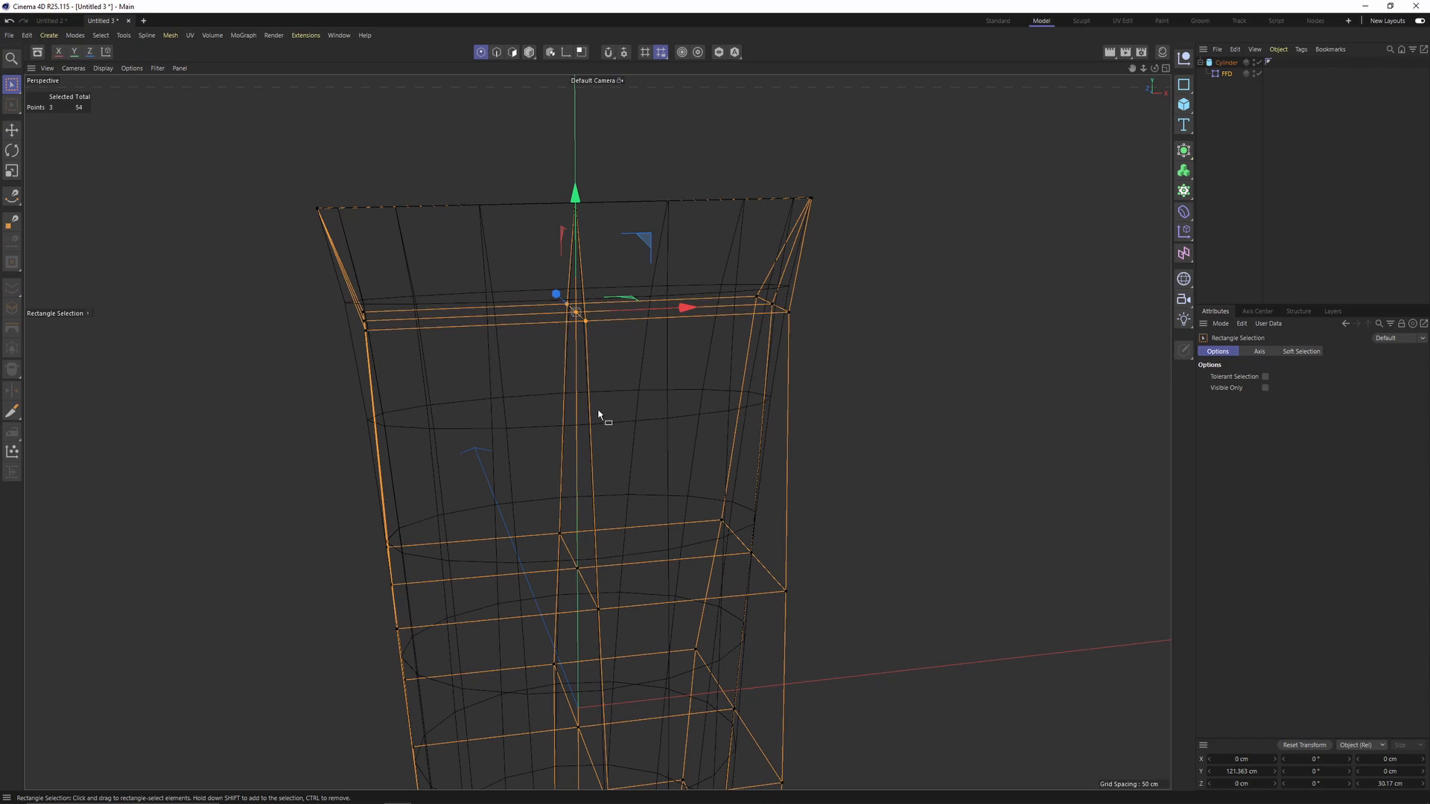
pyautogui.click(105, 68)
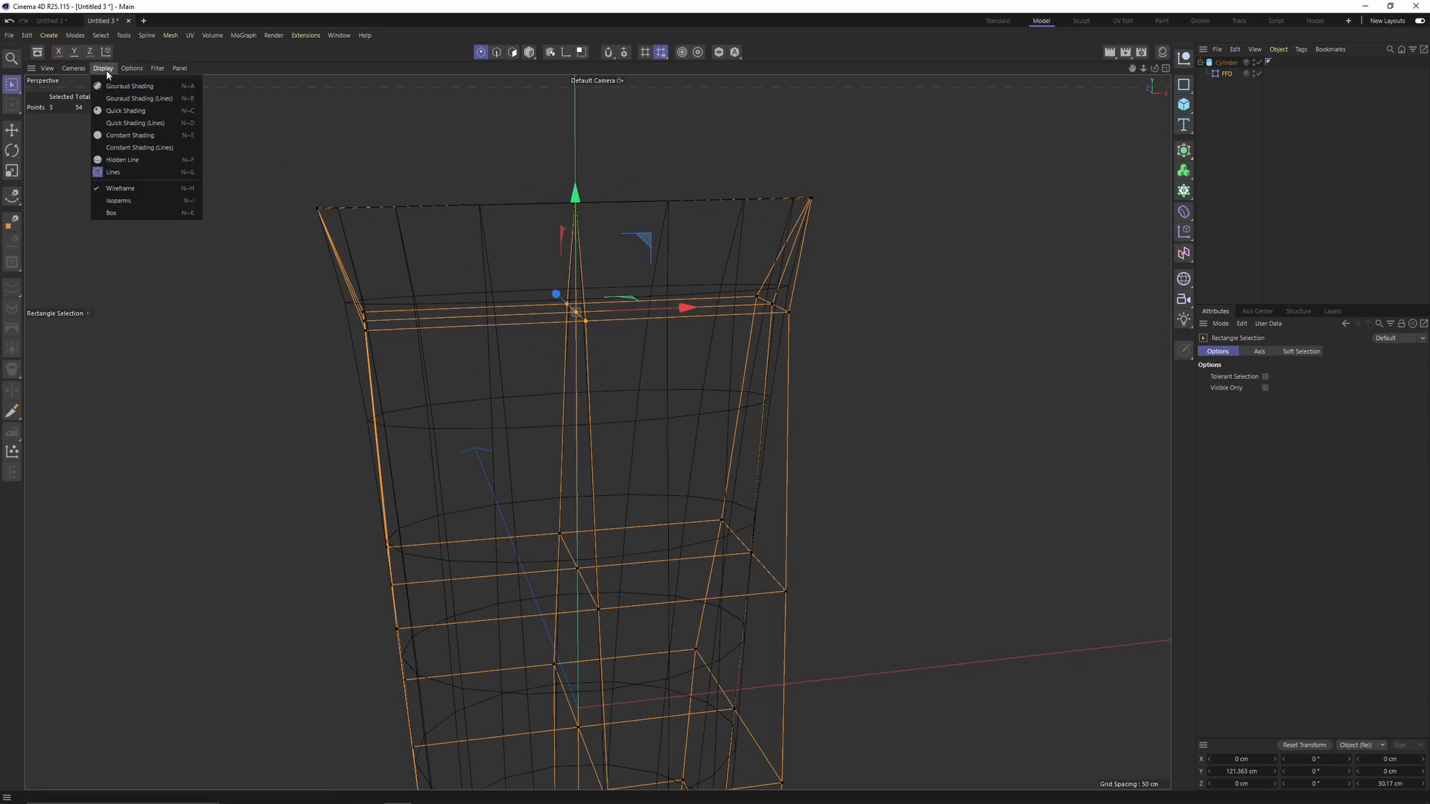
pyautogui.click(138, 177)
pyautogui.moveTo(492, 262)
pyautogui.keyDown('alt'); pyautogui.mouseDown()
pyautogui.moveTo(482, 280)
pyautogui.moveTo(678, 292)
pyautogui.mouseUp(); pyautogui.keyUp('alt')
pyautogui.press('n')
pyautogui.press('b')
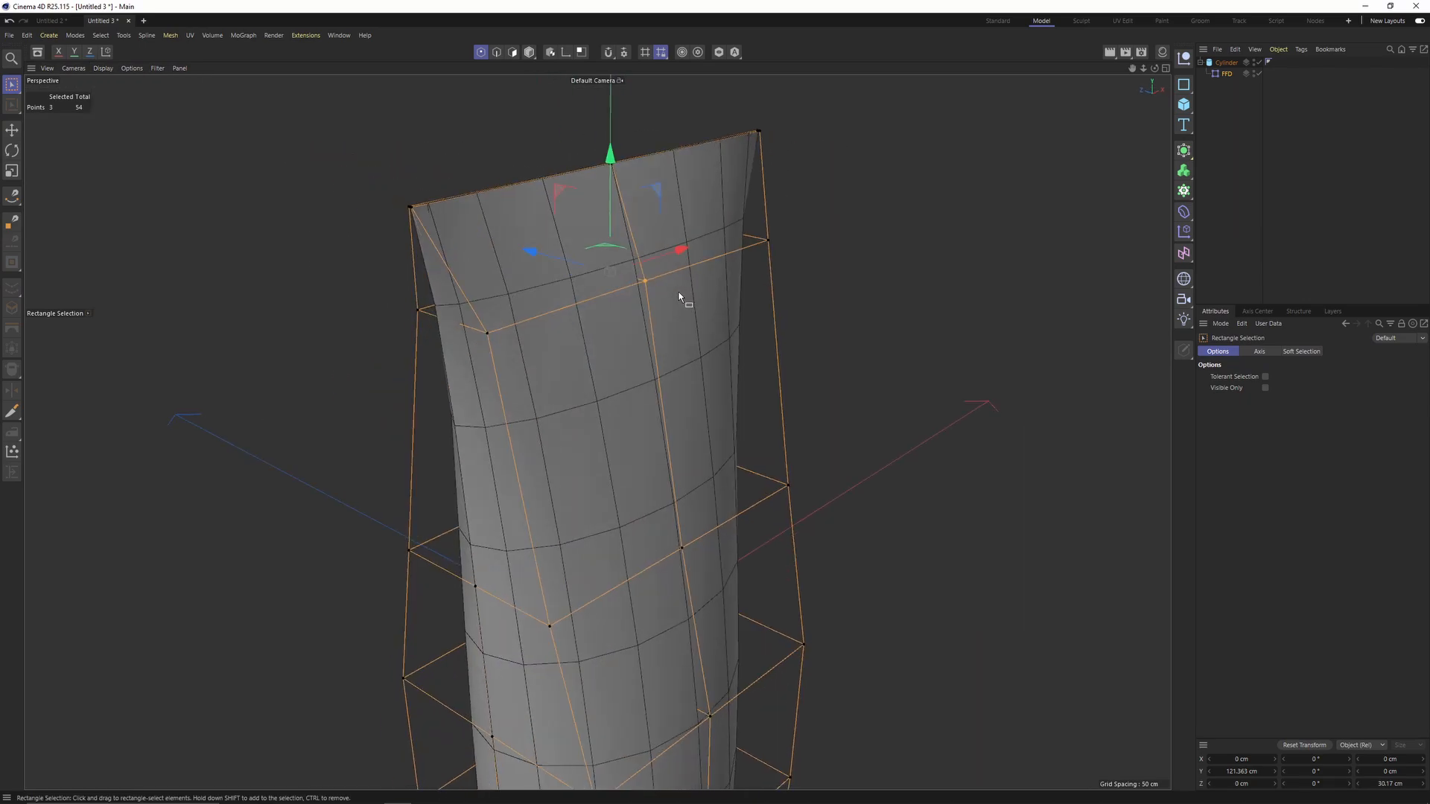
# Step: Scale the three centre points of the second FFD row in depth to about 74 cm so the tube bulges below its flat end
pyautogui.press('t')
pyautogui.moveTo(527, 243); pyautogui.dragTo(853, 367)
pyautogui.keyDown('alt'); pyautogui.moveTo(581, 455); pyautogui.dragTo(532, 499); pyautogui.keyUp('alt')
pyautogui.keyDown('alt'); pyautogui.moveTo(681, 230); pyautogui.dragTo(686, 292); pyautogui.keyUp('alt')
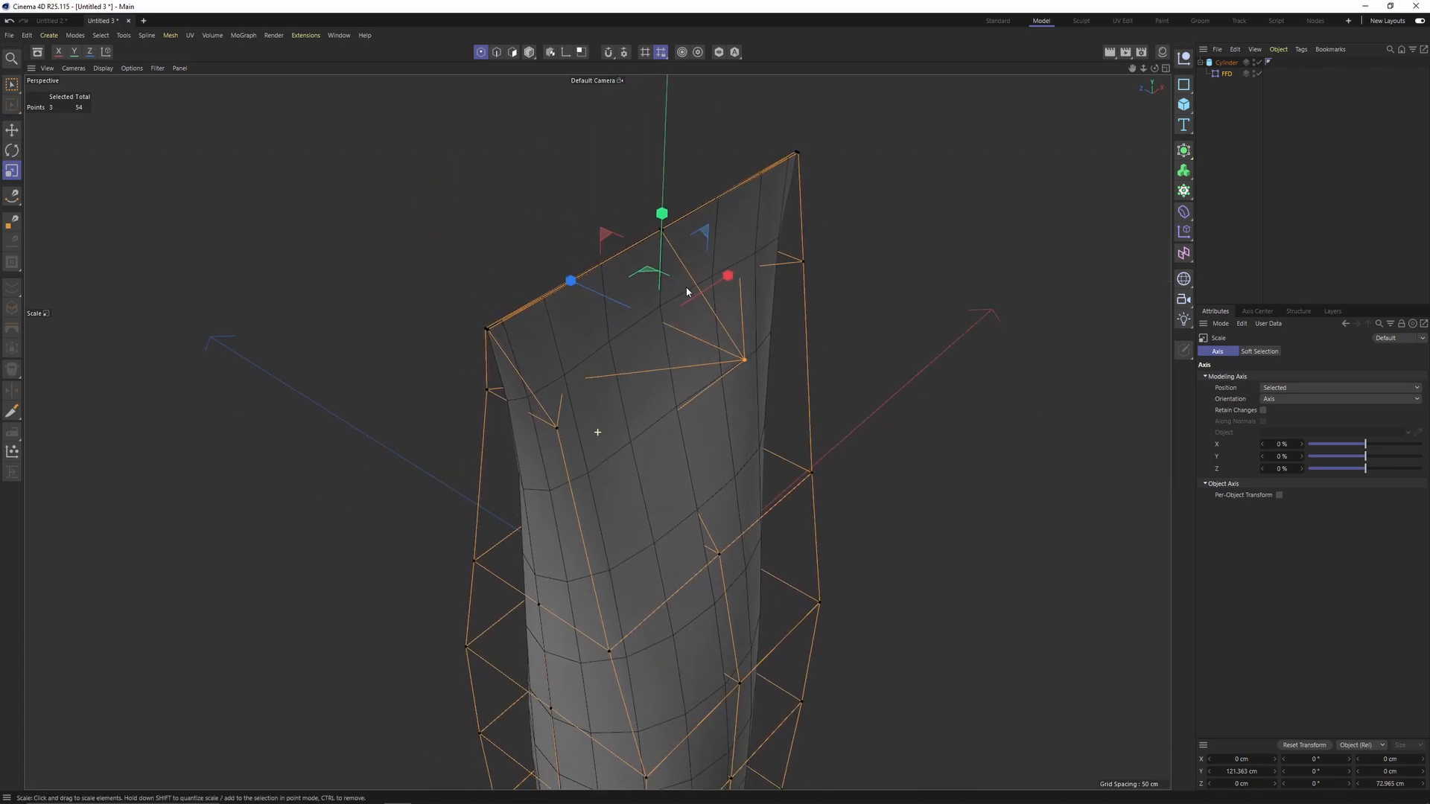
pyautogui.keyDown('alt'); pyautogui.moveTo(572, 283); pyautogui.dragTo(497, 377); pyautogui.keyUp('alt')
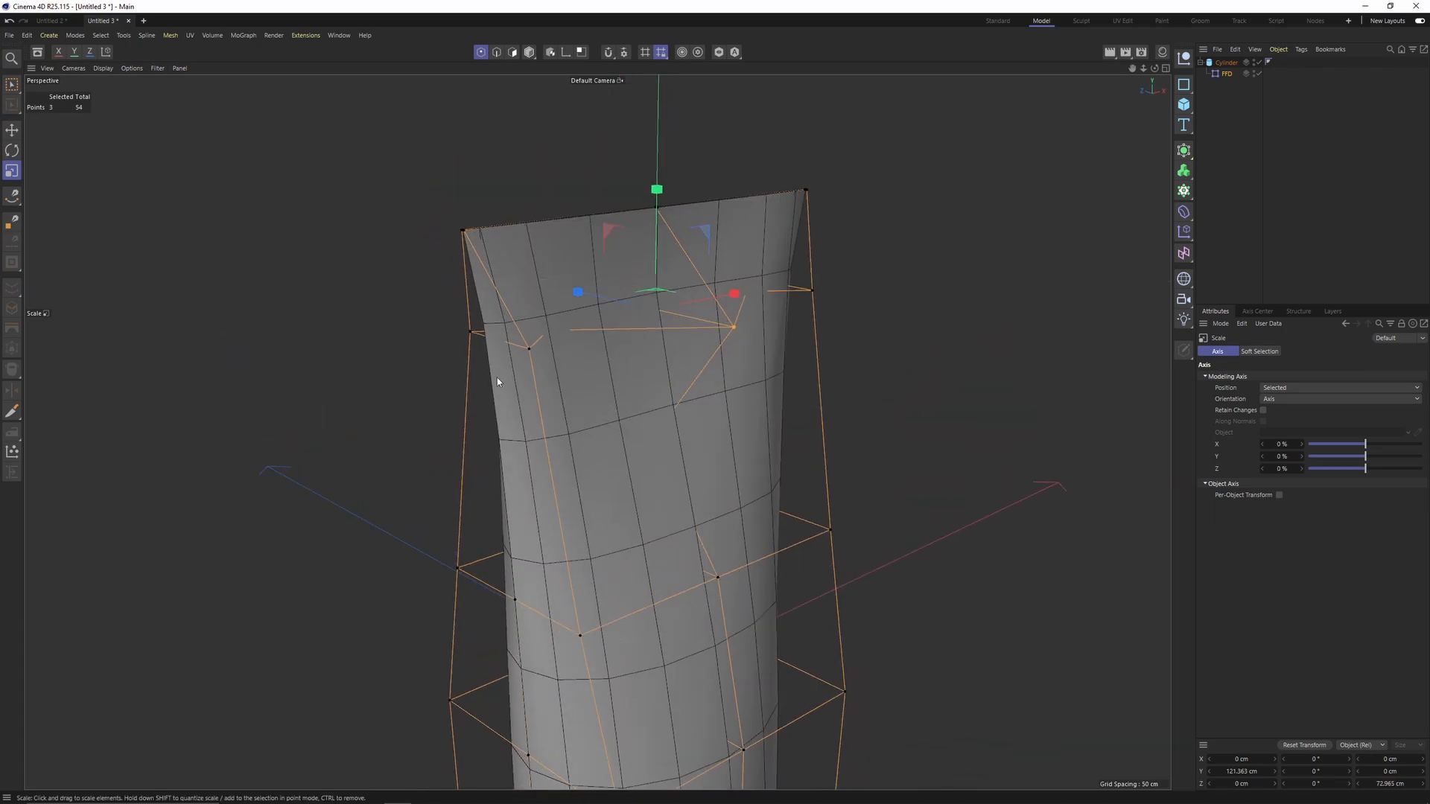
pyautogui.keyDown('alt'); pyautogui.moveTo(610, 330); pyautogui.dragTo(654, 330); pyautogui.keyUp('alt')
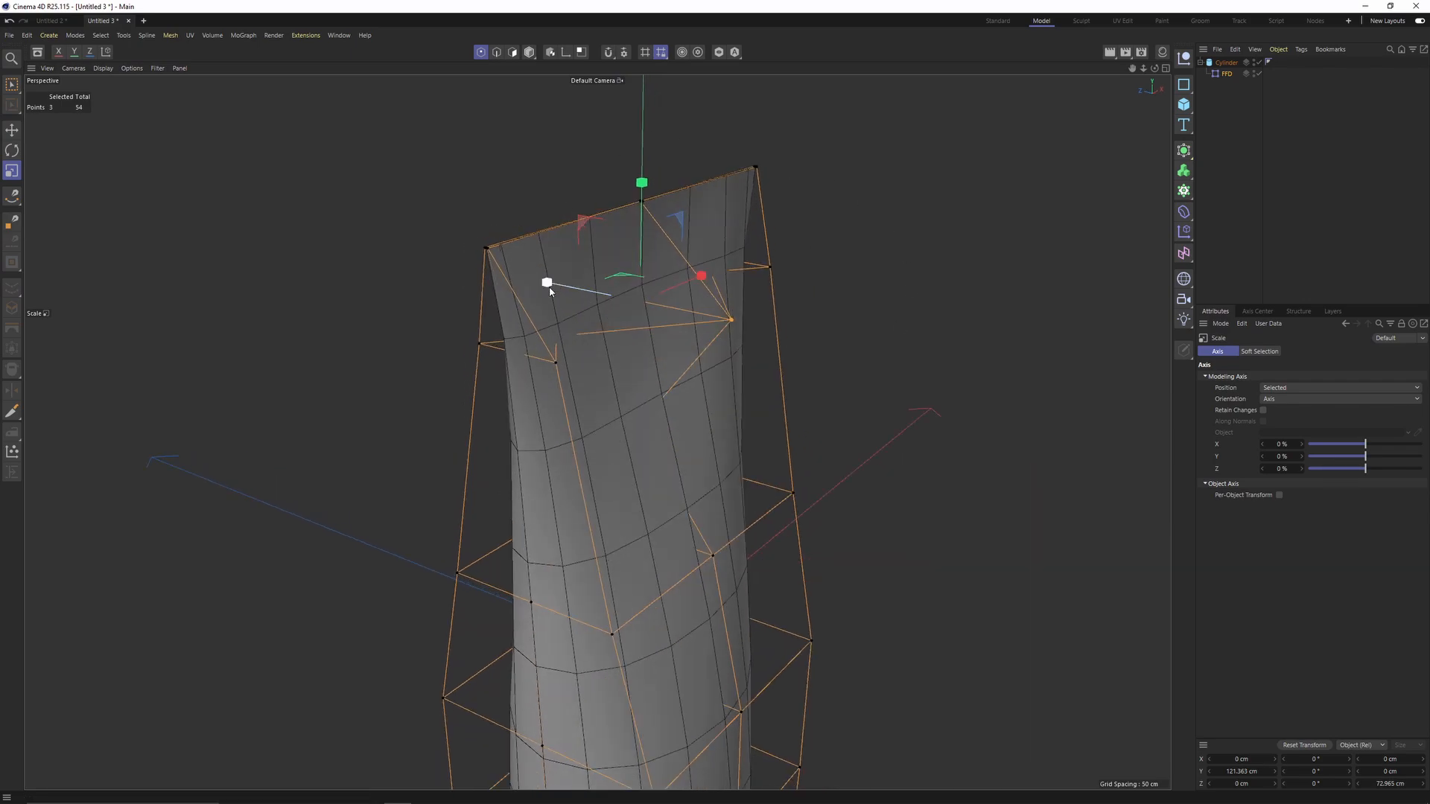
pyautogui.moveTo(546, 288); pyautogui.dragTo(642, 341)
pyautogui.keyDown('alt'); pyautogui.moveTo(580, 335); pyautogui.dragTo(611, 353, button='middle'); pyautogui.keyUp('alt')
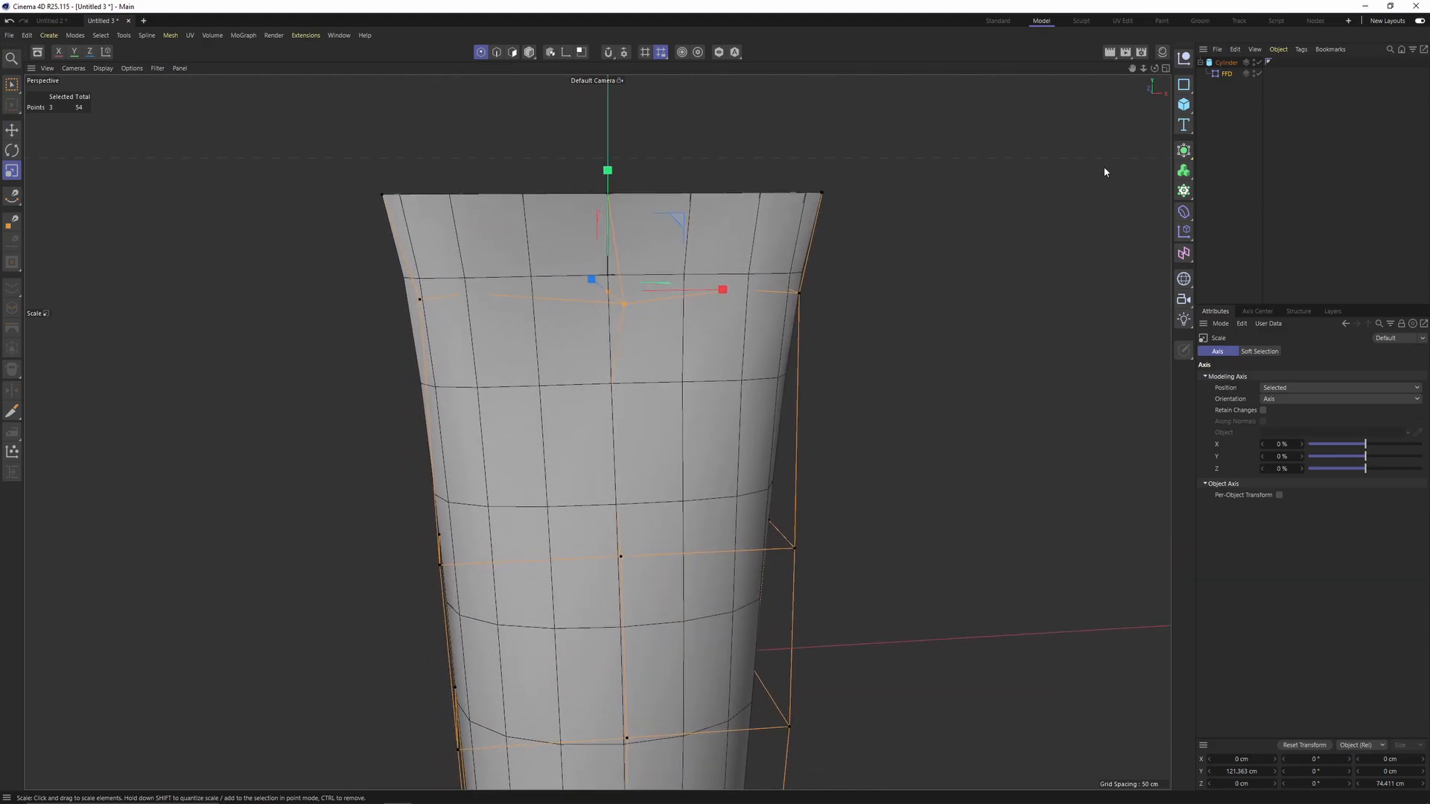
# Step: Place the cylinder and its FFD inside a Subdivision Surface and check the smoothed tube
pyautogui.click(1230, 64)
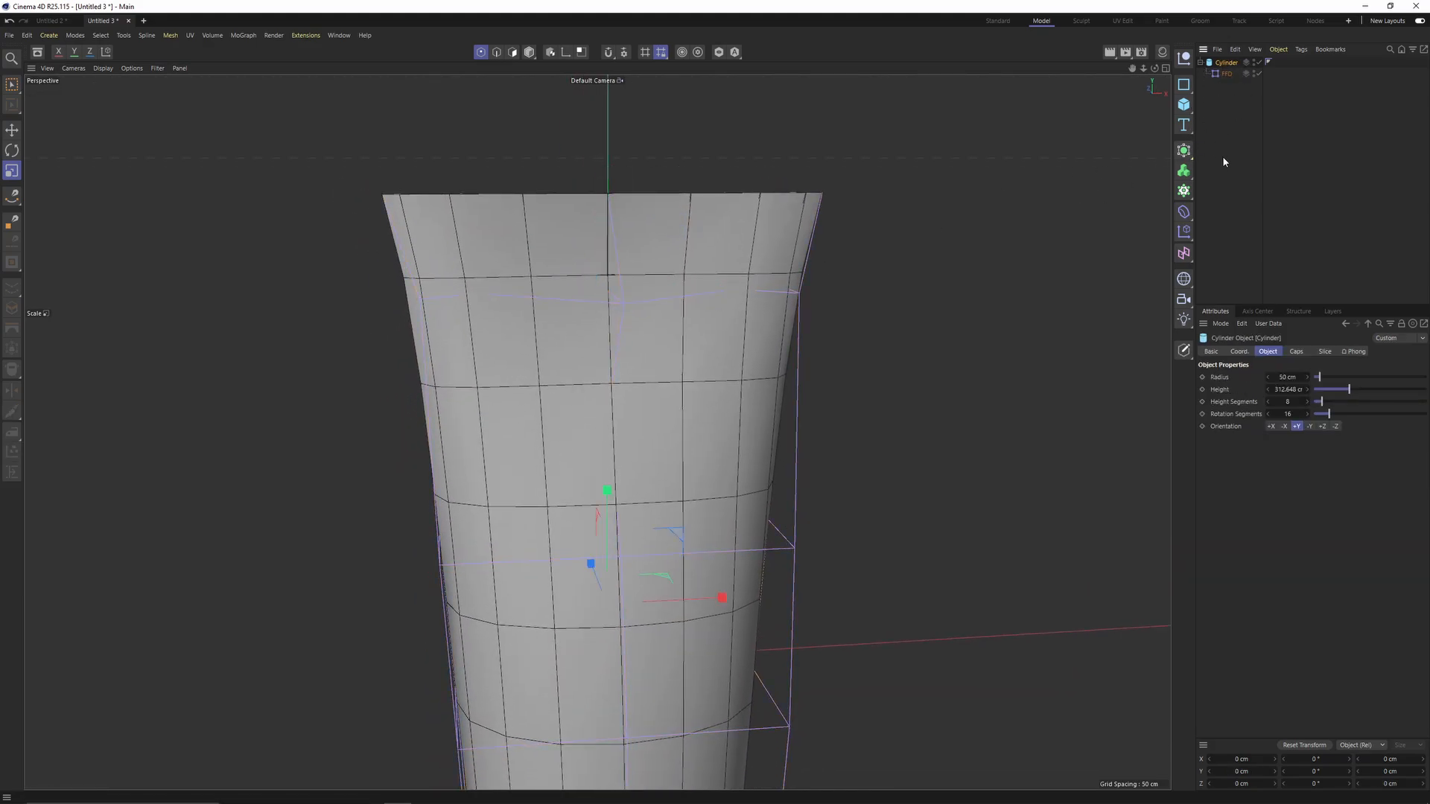
pyautogui.keyDown('alt'); pyautogui.click(1185, 152); pyautogui.keyUp('alt')
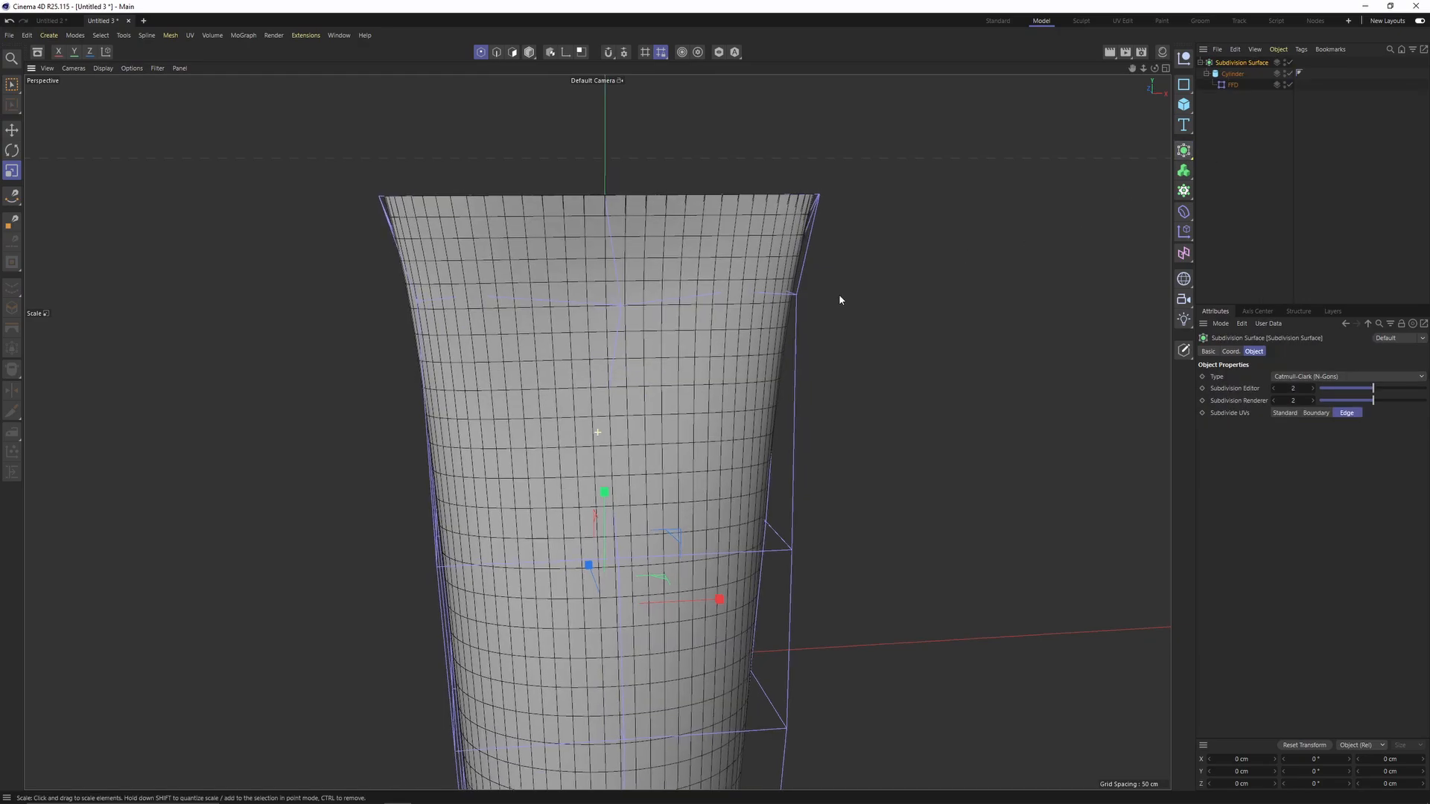
pyautogui.keyDown('alt'); pyautogui.moveTo(839, 297); pyautogui.dragTo(817, 255); pyautogui.keyUp('alt')
pyautogui.keyDown('alt'); pyautogui.moveTo(727, 284); pyautogui.dragTo(698, 304); pyautogui.keyUp('alt')
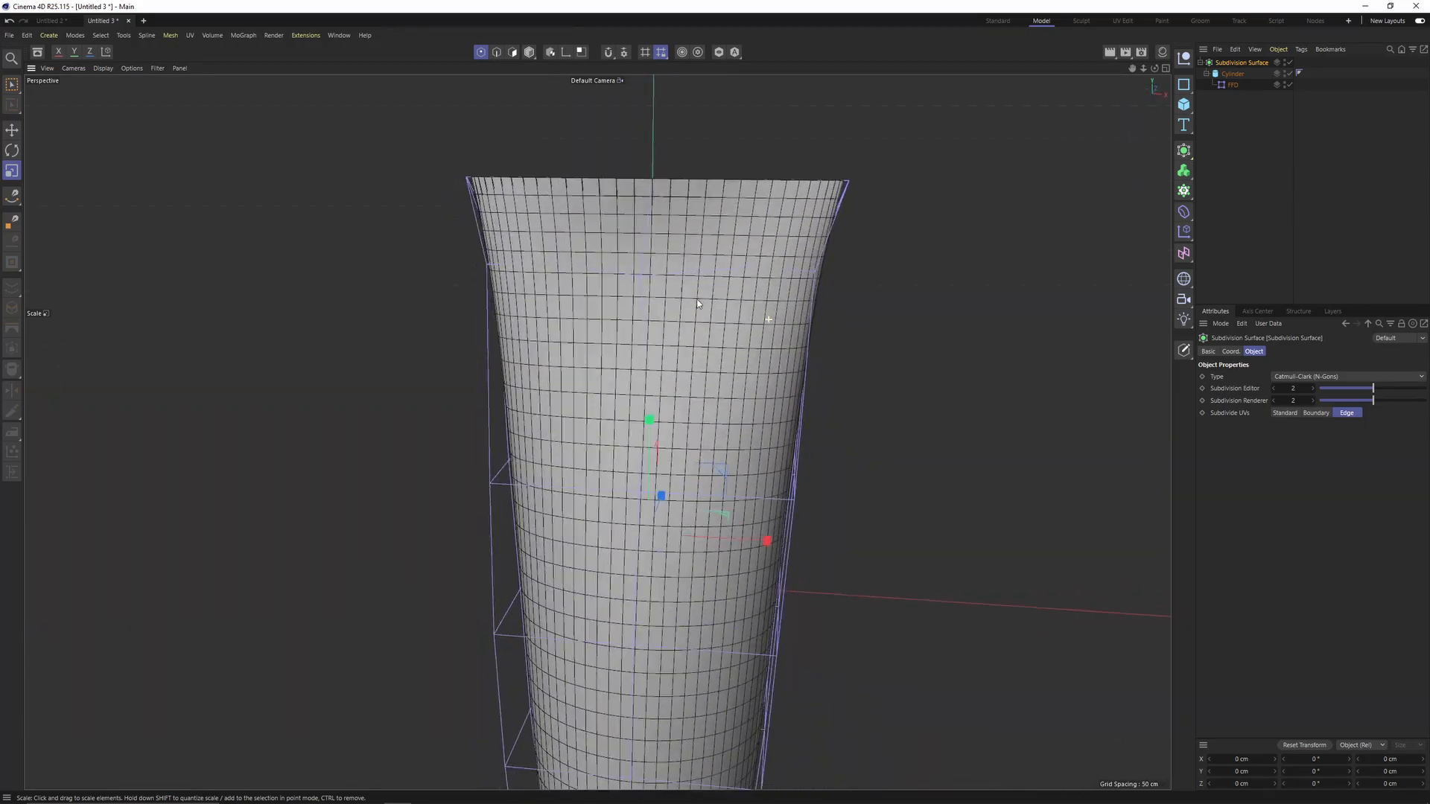
pyautogui.keyDown('alt'); pyautogui.moveTo(660, 388); pyautogui.dragTo(820, 286); pyautogui.keyUp('alt')
# Step: Clear the material selection and open the Material Manager
pyautogui.click(1048, 207)
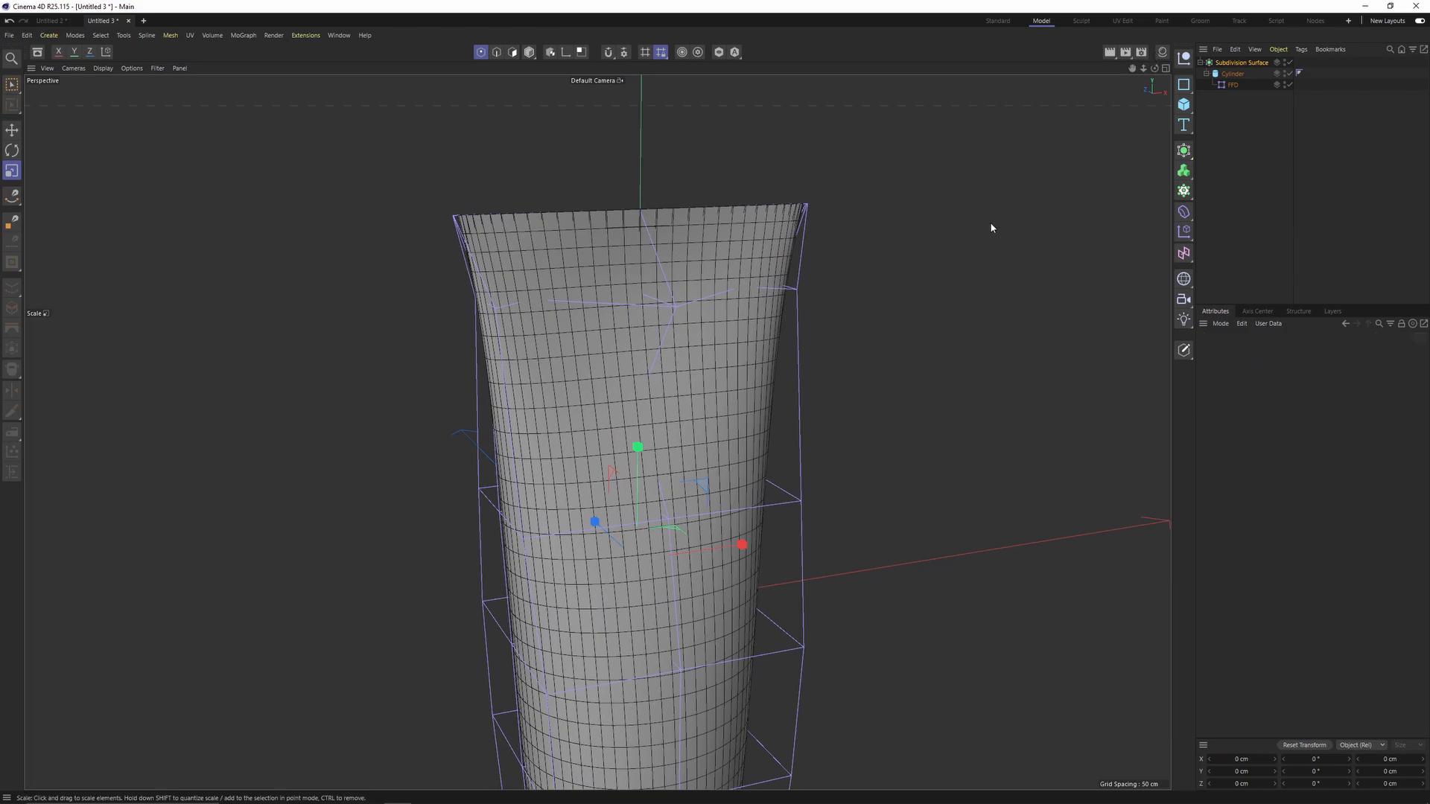
pyautogui.click(1162, 54)
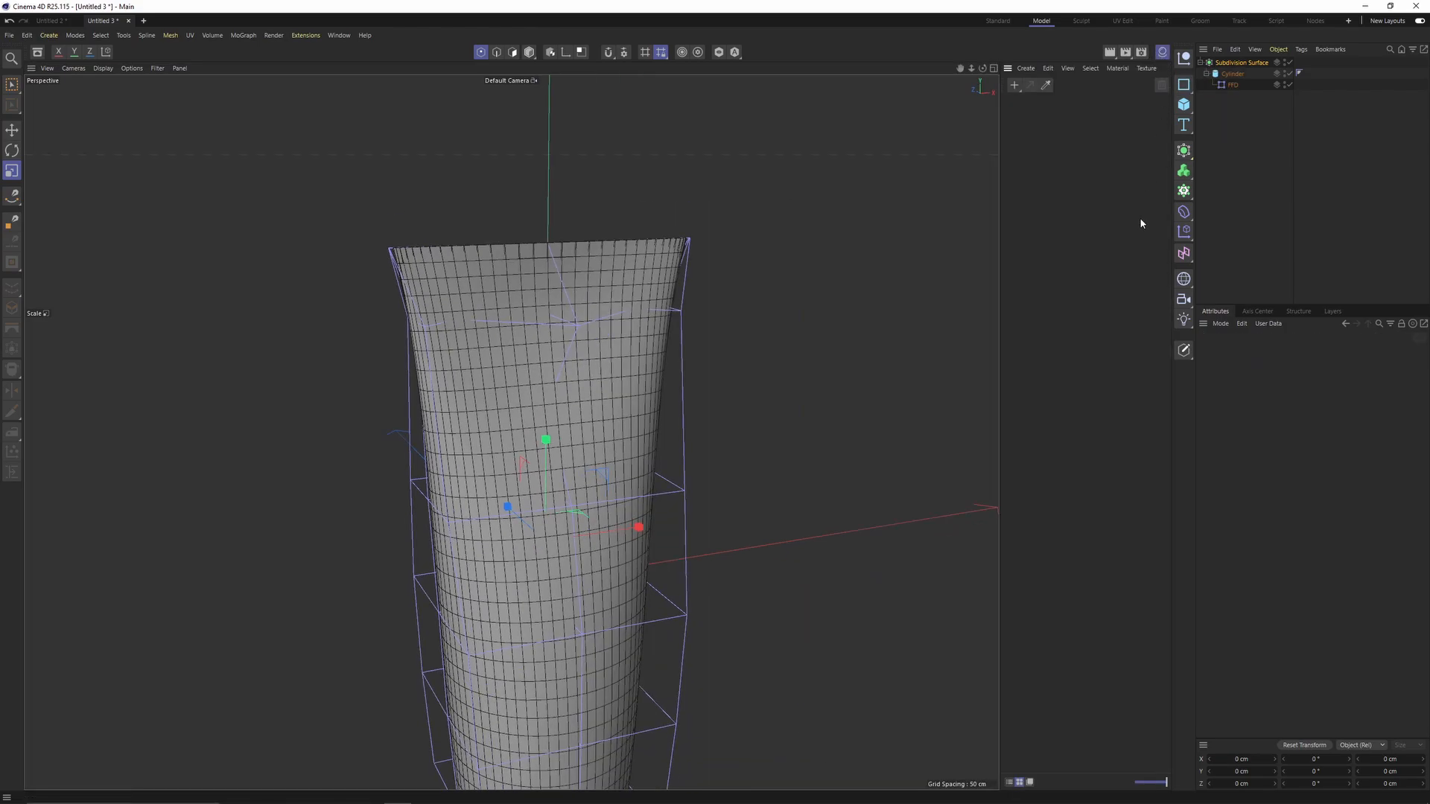
# Step: Create a new material, open it for editing and make its color black
pyautogui.doubleClick(1025, 172)
pyautogui.doubleClick(1025, 123)
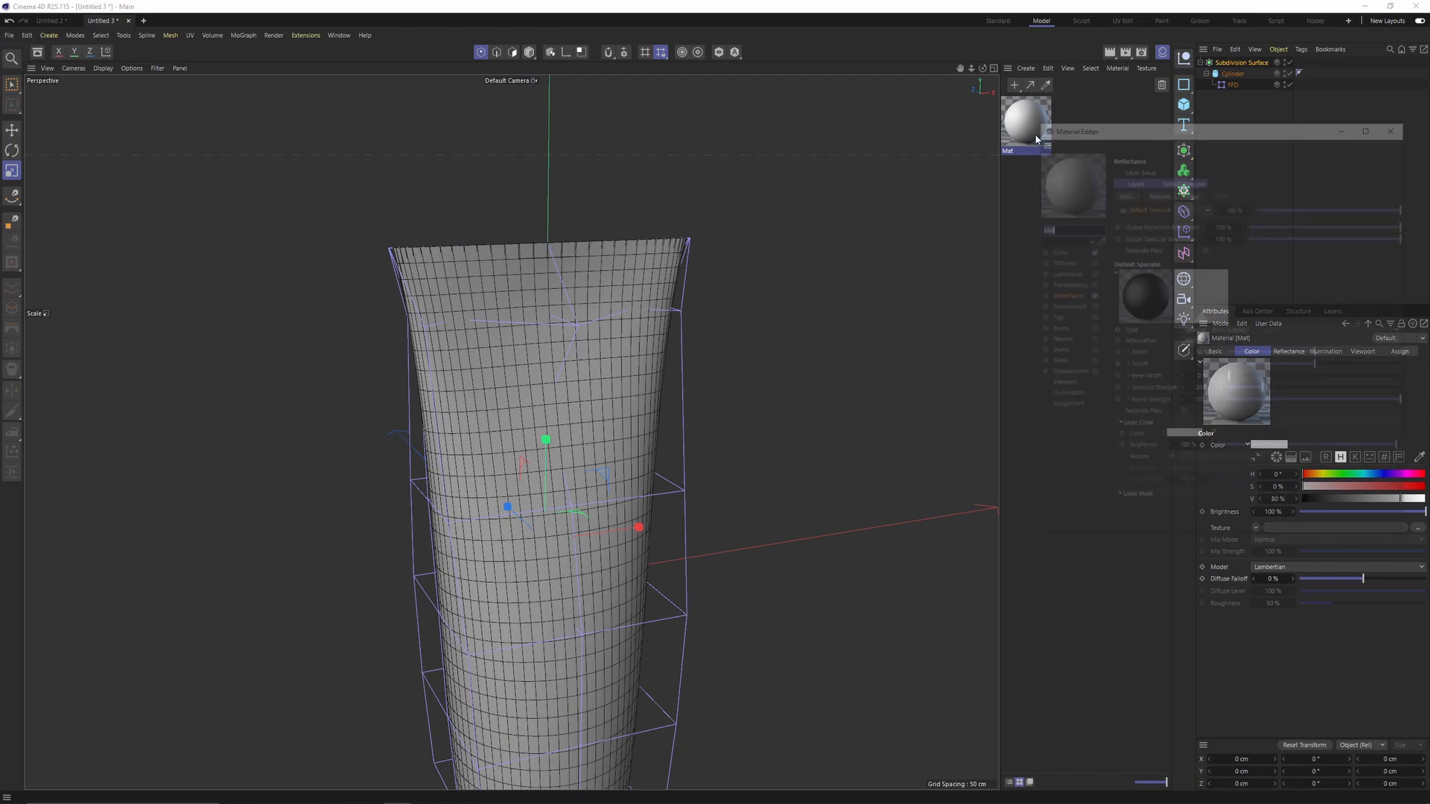
pyautogui.click(1055, 250)
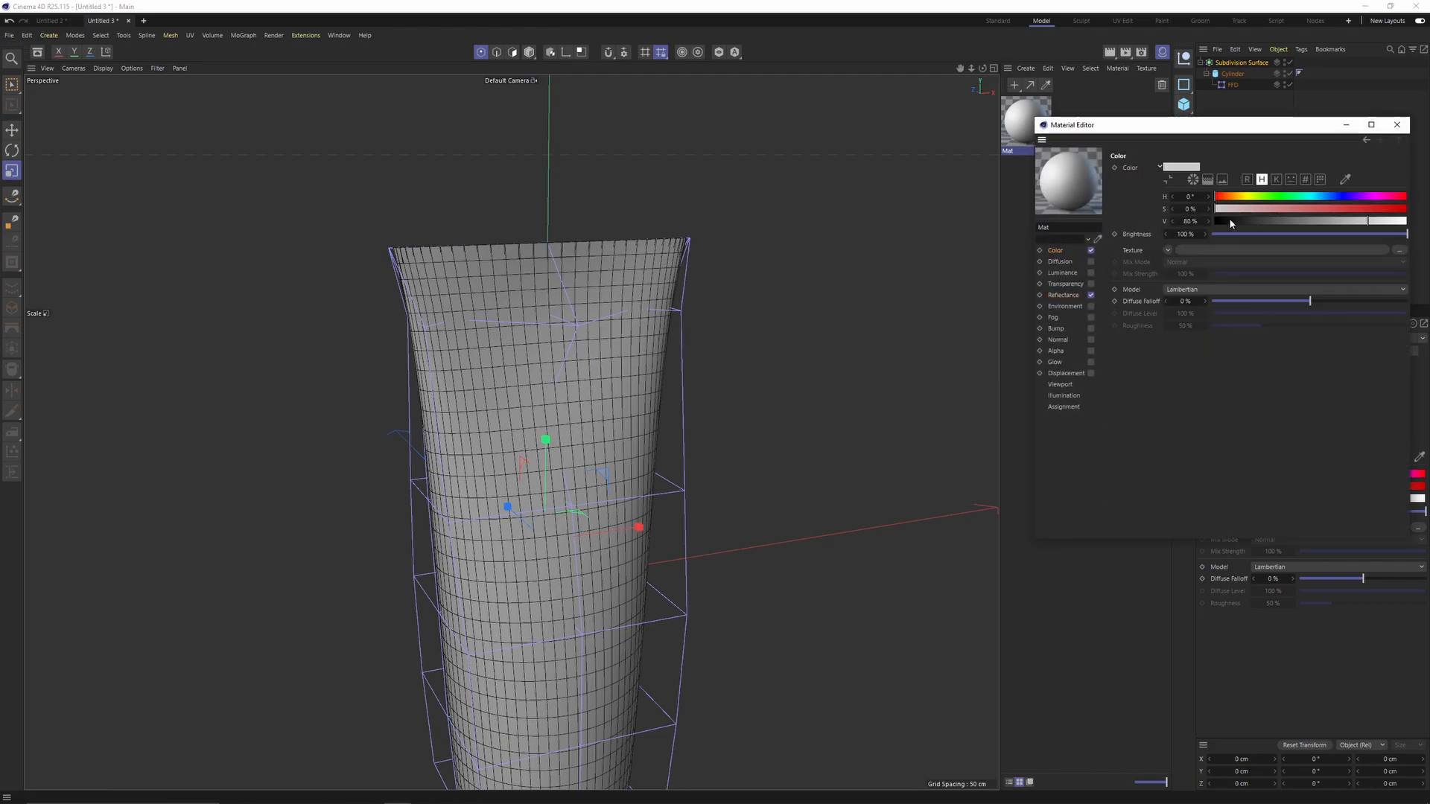
# Step: Add a GGX reflectance layer to the material with 35 % roughness and a Dielectric Fresnel
pyautogui.click(1063, 295)
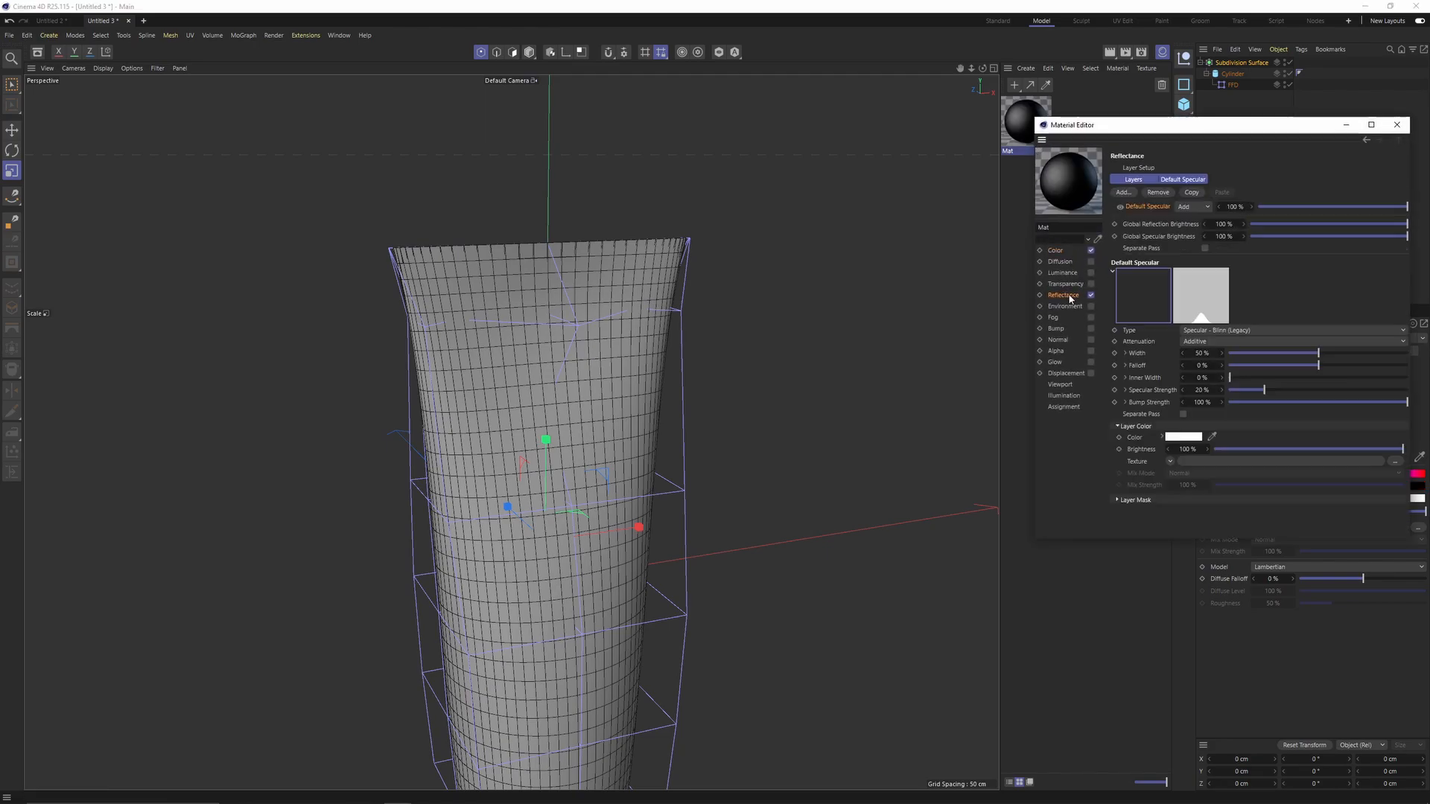
pyautogui.click(1123, 192)
pyautogui.click(1165, 211)
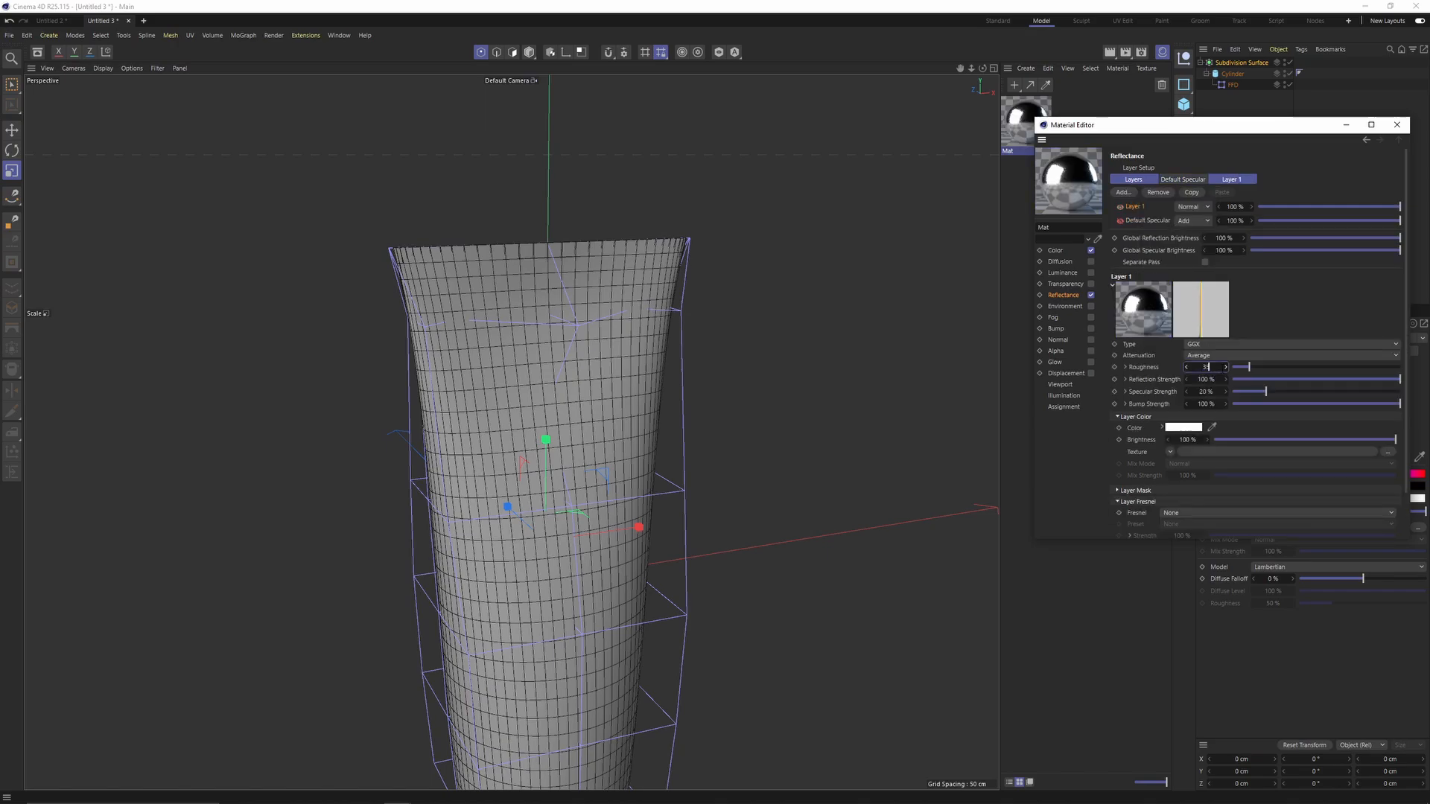
pyautogui.write('35')
pyautogui.press('Return')
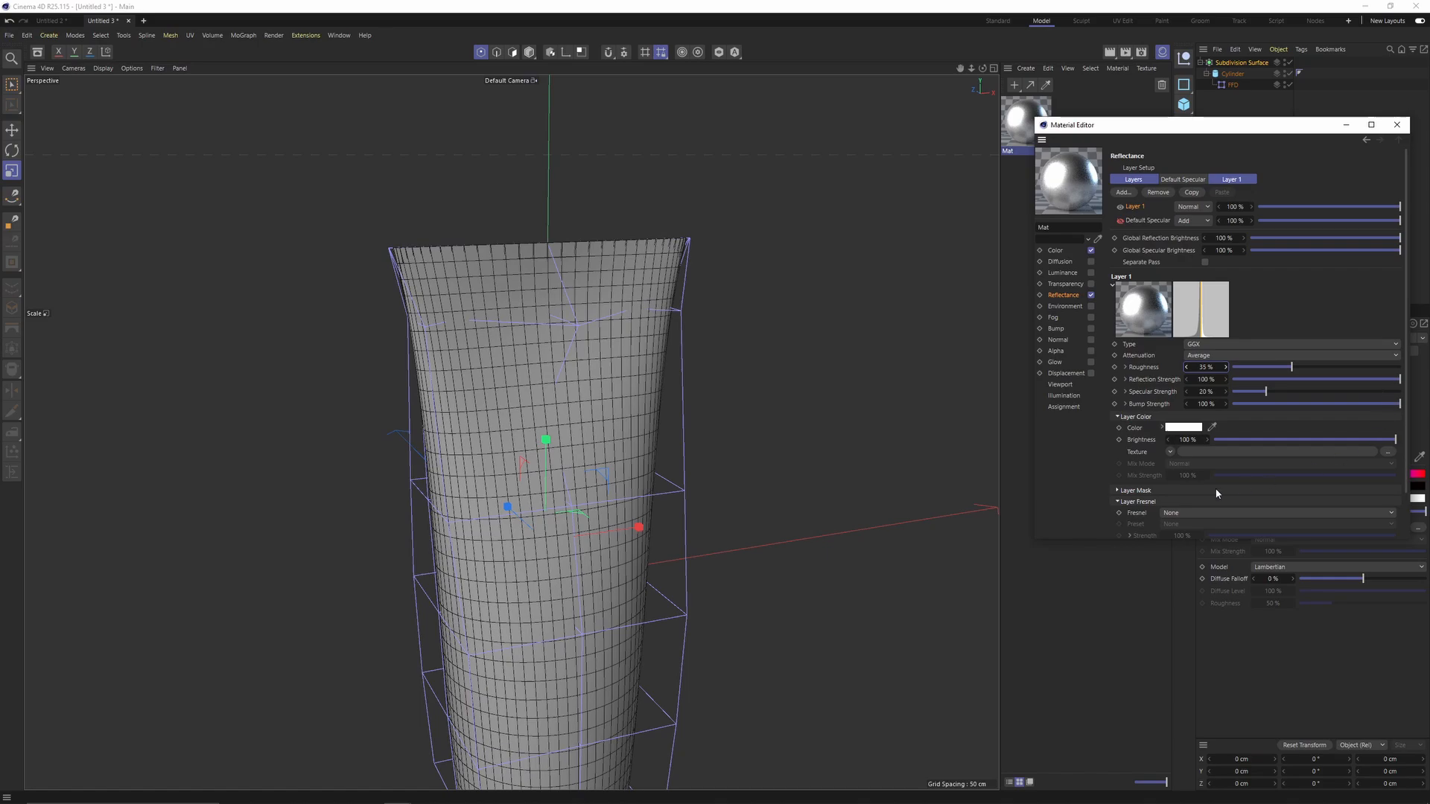
pyautogui.click(1192, 513)
pyautogui.click(1200, 536)
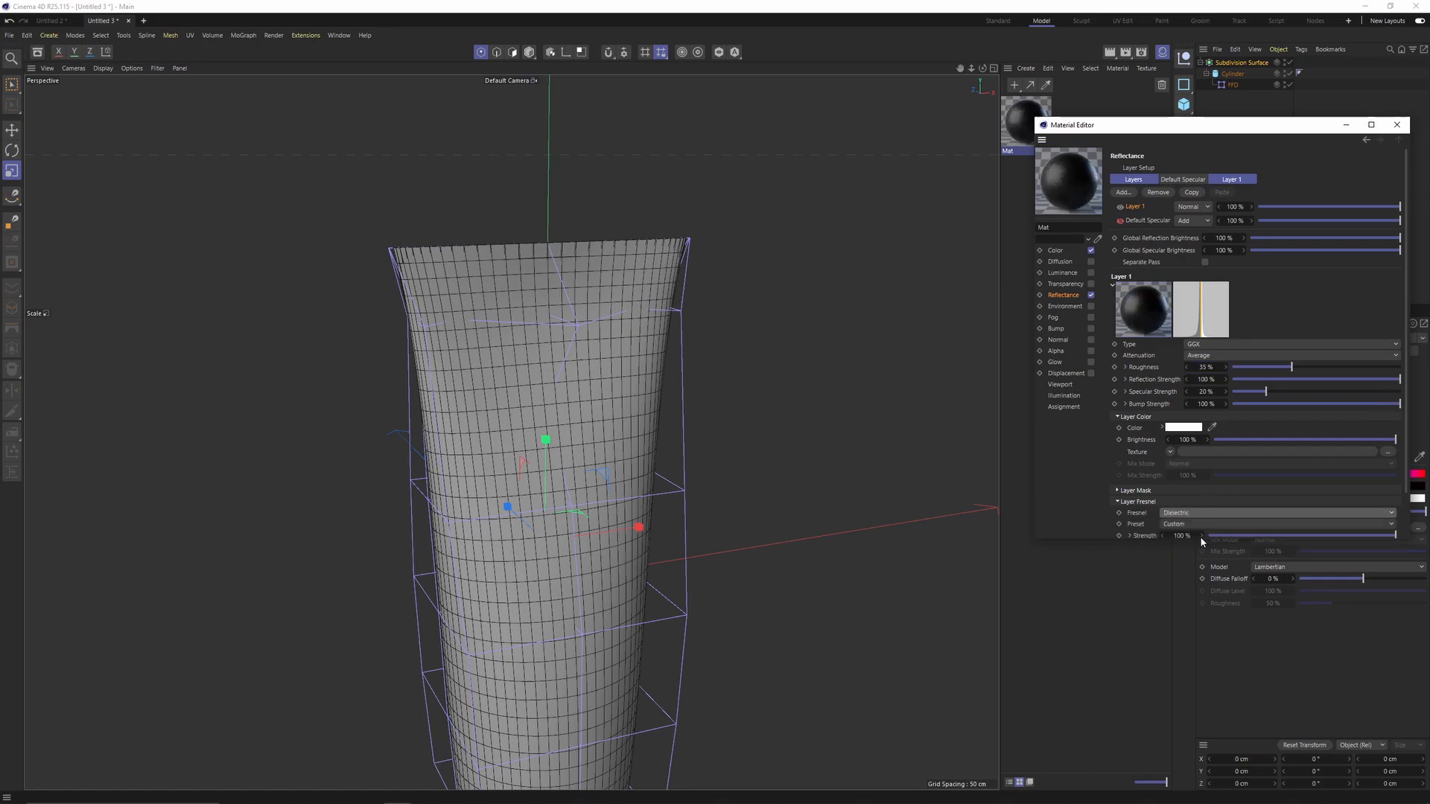
# Step: Close the Material Editor and assign the black material to the cylinder
pyautogui.click(1396, 127)
pyautogui.moveTo(1232, 74); pyautogui.dragTo(1233, 75)
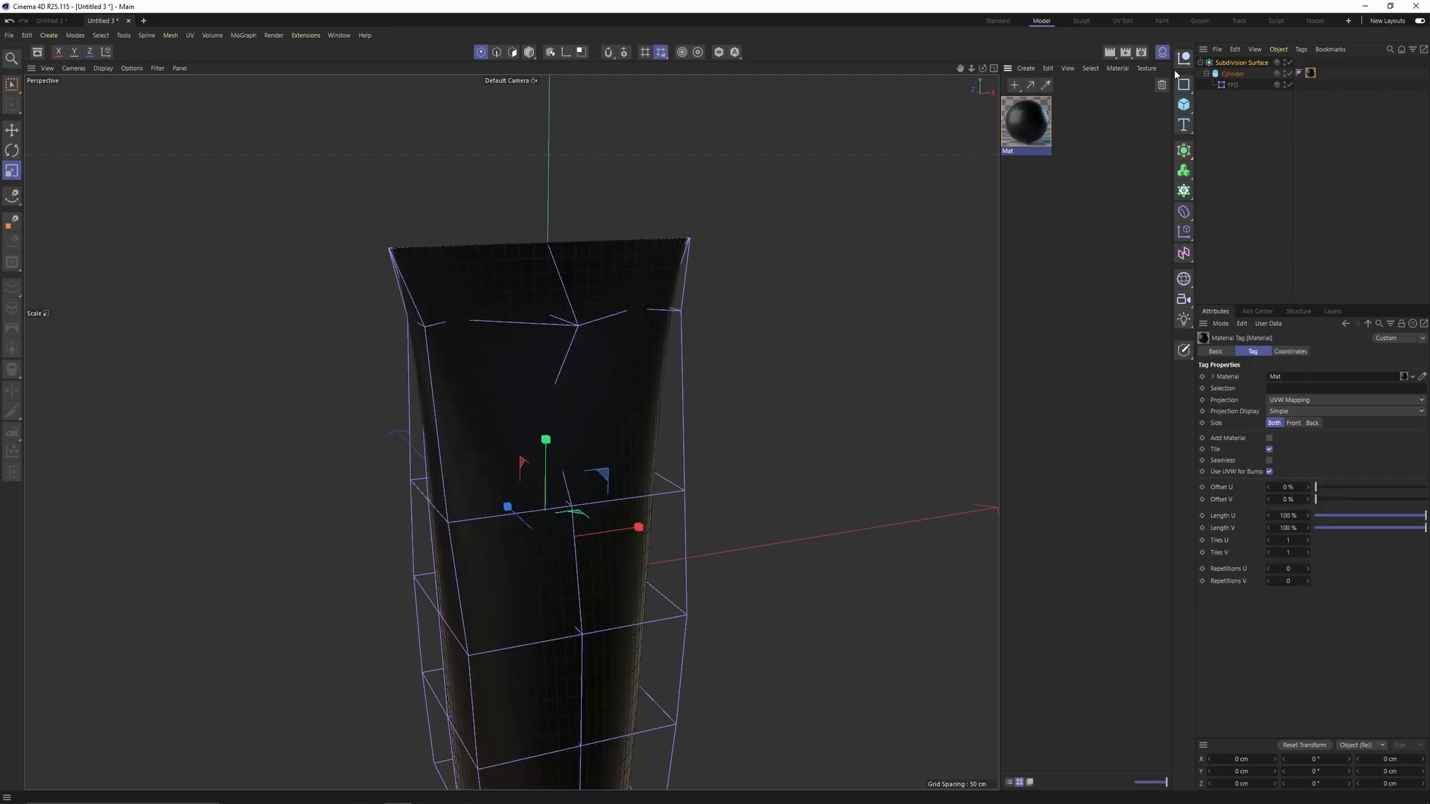
pyautogui.keyDown('alt'); pyautogui.moveTo(663, 402); pyautogui.dragTo(656, 169); pyautogui.keyUp('alt')
# Step: Select the FFD deformer and the three points at one side end of its second row
pyautogui.click(1227, 93)
pyautogui.click(1231, 86)
pyautogui.press('space')
pyautogui.keyDown('alt'); pyautogui.moveTo(683, 361); pyautogui.dragTo(645, 376); pyautogui.keyUp('alt')
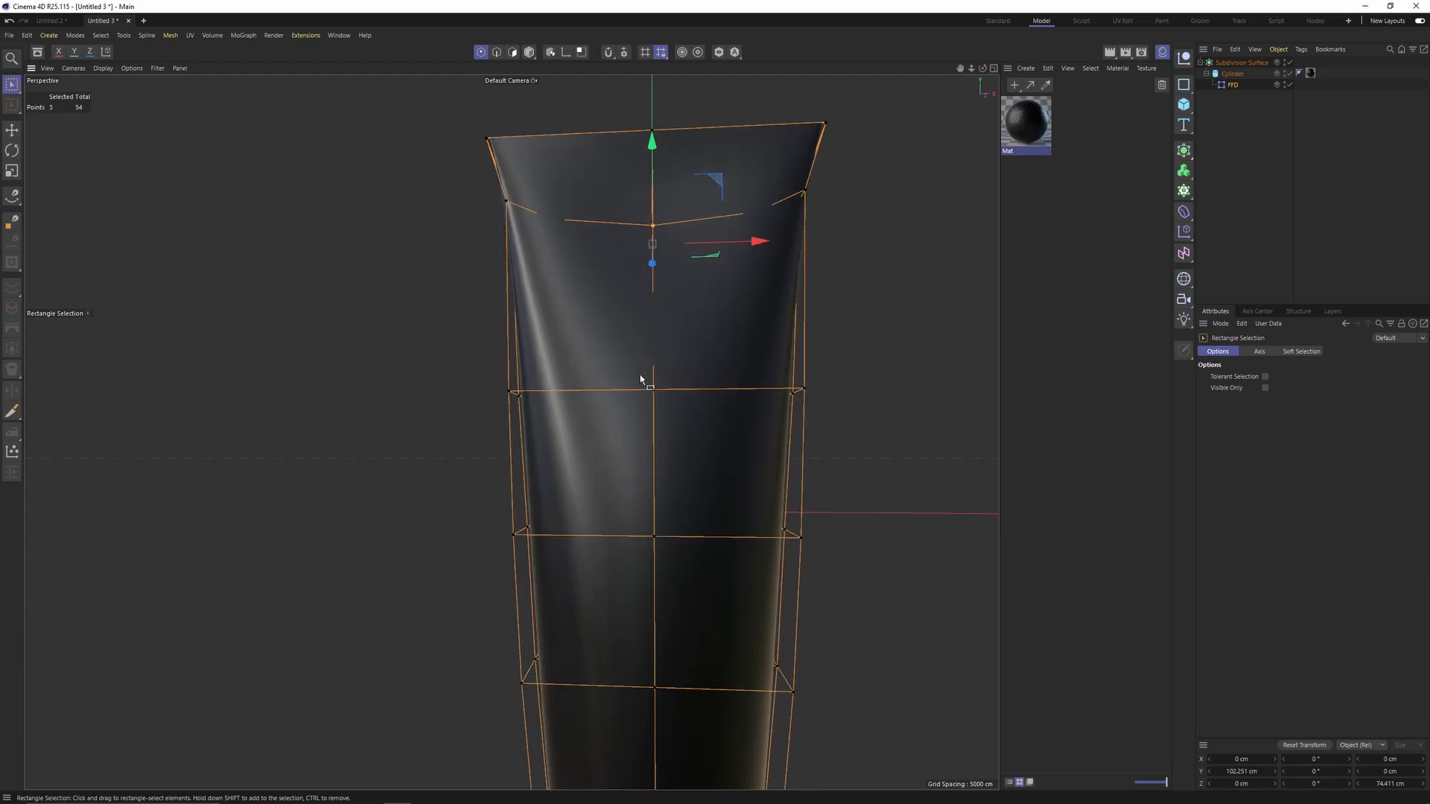
pyautogui.moveTo(405, 326); pyautogui.dragTo(812, 398)
pyautogui.keyDown('alt'); pyautogui.moveTo(812, 398); pyautogui.dragTo(747, 344); pyautogui.keyUp('alt')
pyautogui.moveTo(654, 300); pyautogui.dragTo(680, 285)
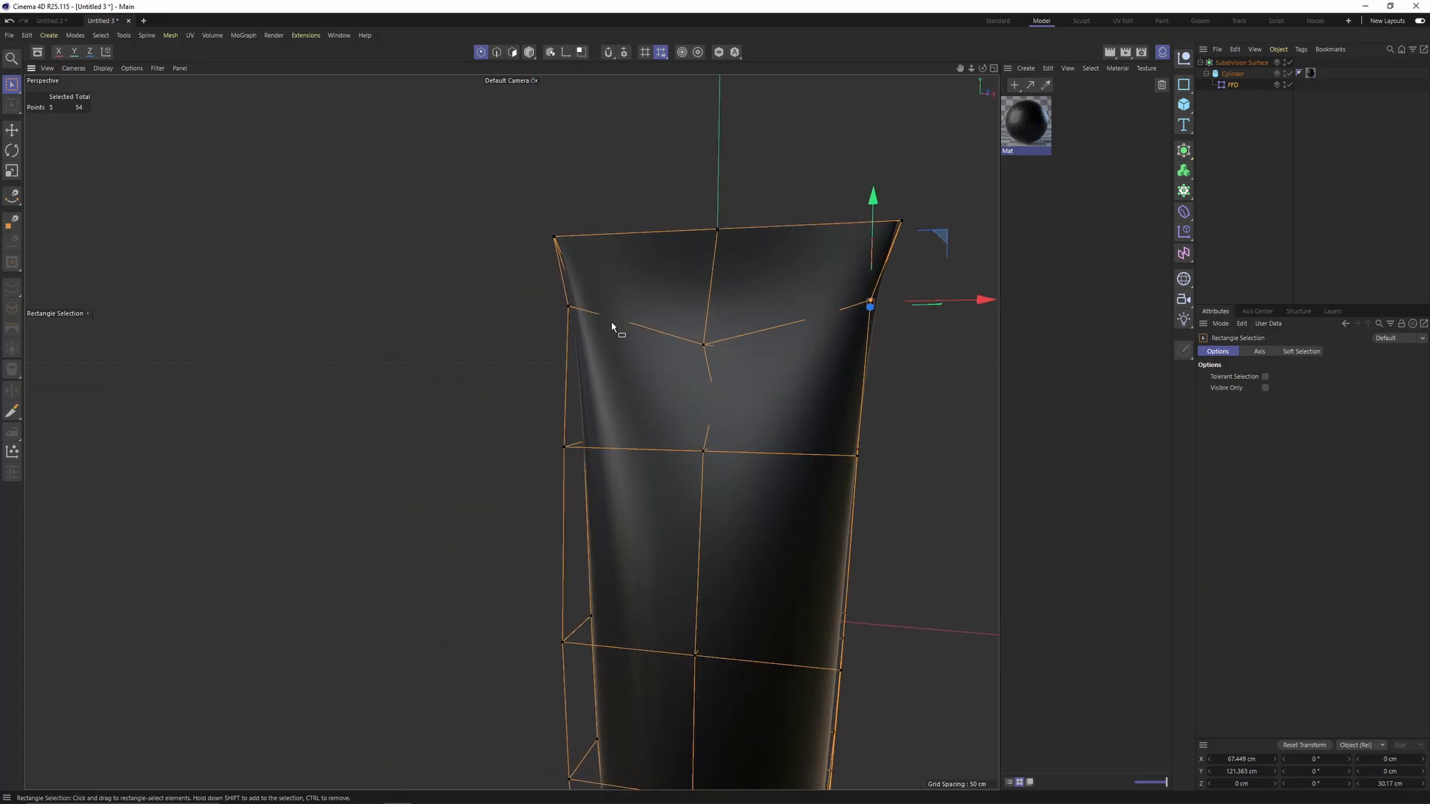
# Step: Scale the second FFD row's centre points in depth to about 107 cm and raise the third row's centre points to about 84 cm
pyautogui.keyDown('alt'); pyautogui.moveTo(612, 327); pyautogui.dragTo(719, 292); pyautogui.keyUp('alt')
pyautogui.press('t')
pyautogui.keyDown('alt'); pyautogui.moveTo(719, 292); pyautogui.dragTo(631, 337); pyautogui.keyUp('alt')
pyautogui.moveTo(595, 387); pyautogui.dragTo(726, 261)
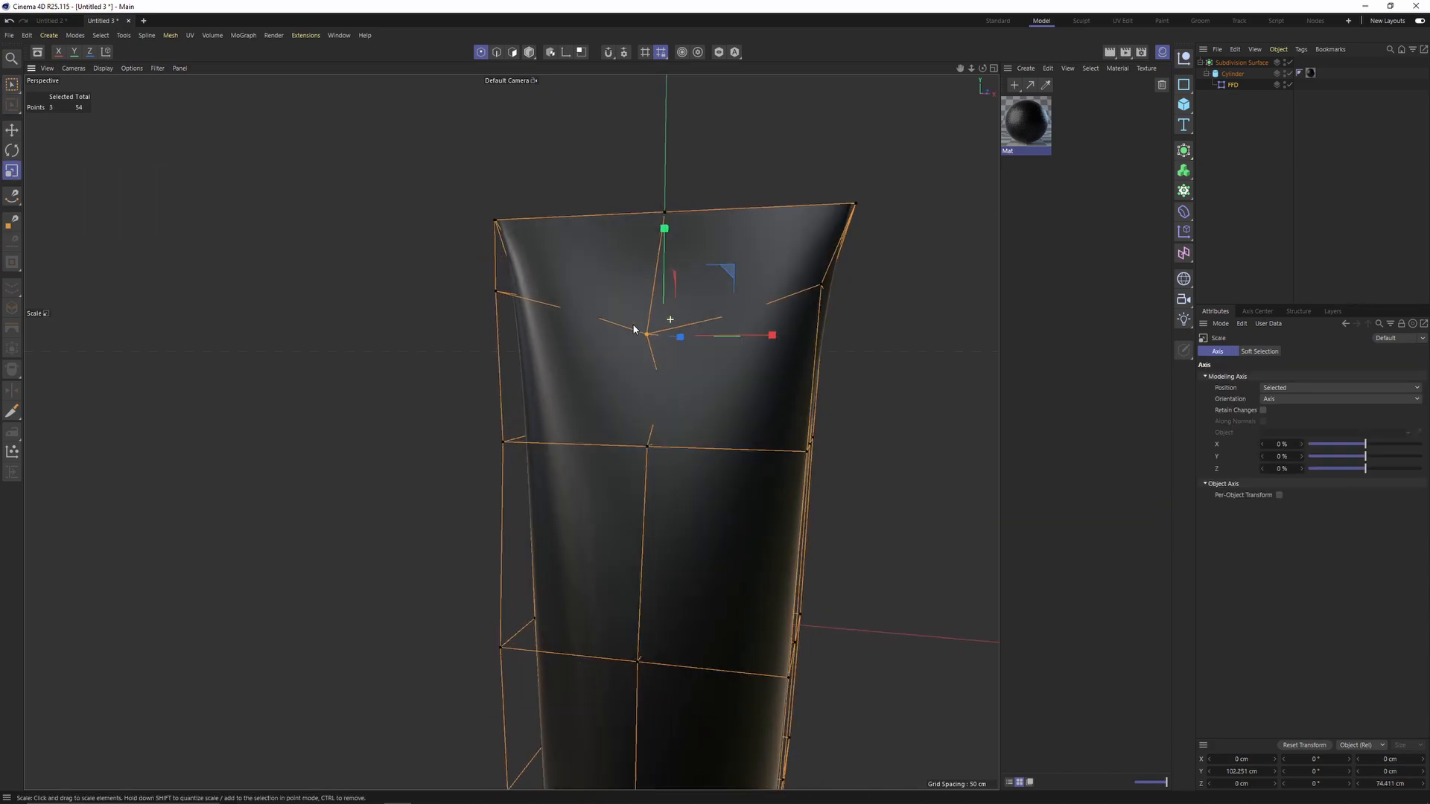
pyautogui.keyDown('alt'); pyautogui.moveTo(634, 328); pyautogui.dragTo(765, 327); pyautogui.keyUp('alt')
pyautogui.press('e')
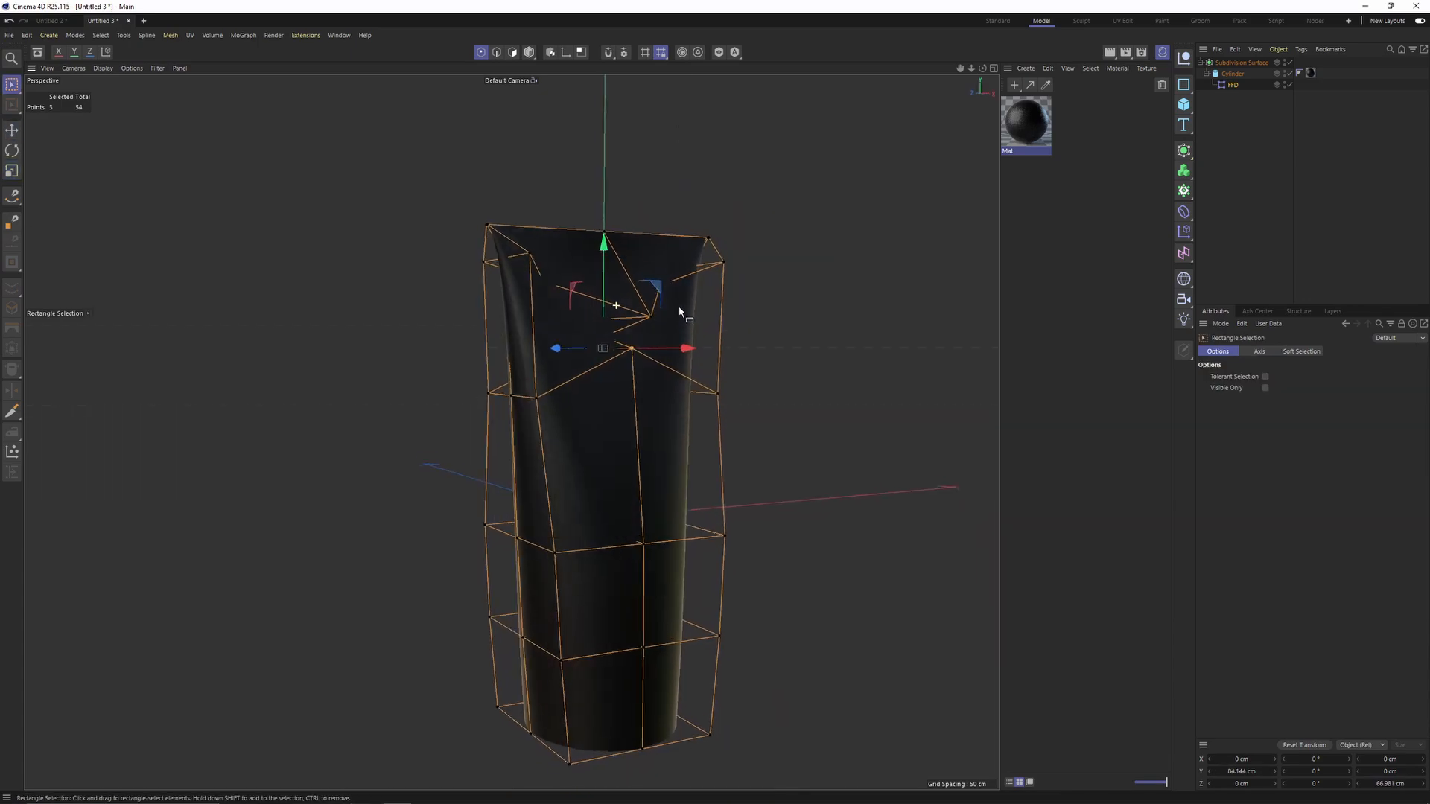
# Step: In the front view, select the top two FFD rows and scale them slightly wider to match the reference image
pyautogui.keyDown('alt'); pyautogui.moveTo(680, 313); pyautogui.dragTo(605, 325); pyautogui.keyUp('alt')
pyautogui.middleClick(605, 325)
pyautogui.middleClick(611, 505)
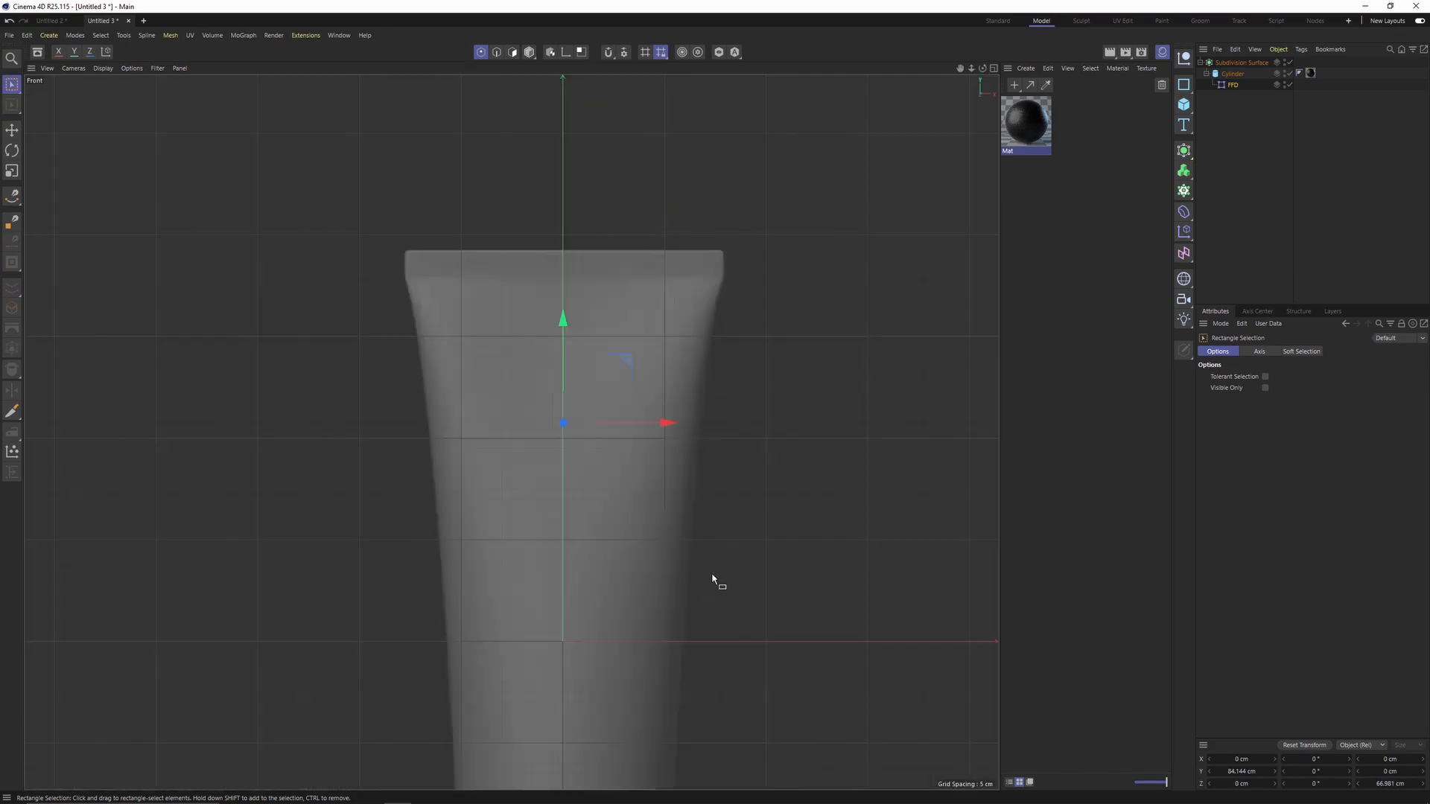
pyautogui.scroll(5, 570, 314)
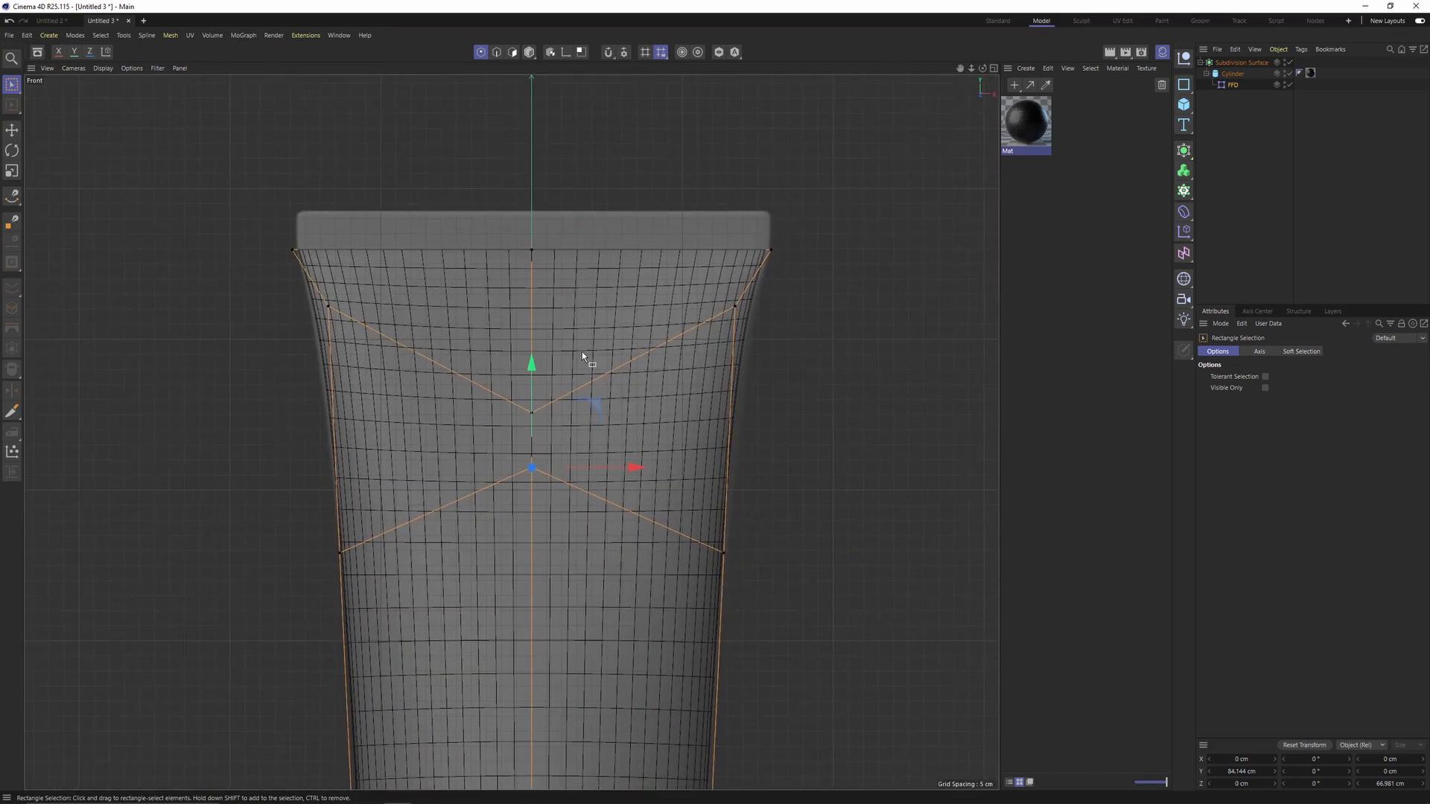
pyautogui.keyDown('alt'); pyautogui.moveTo(581, 358); pyautogui.dragTo(570, 310, button='middle'); pyautogui.keyUp('alt')
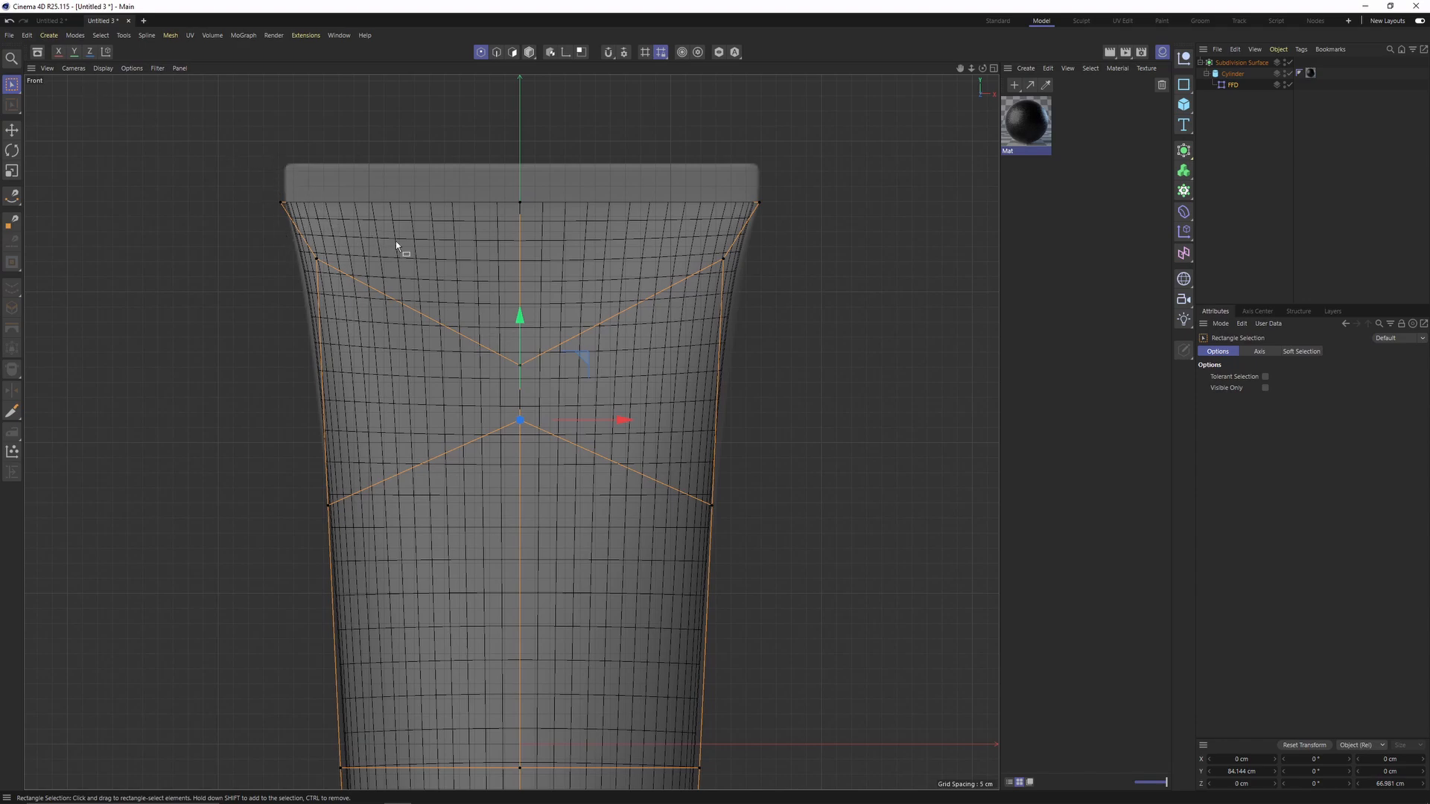
pyautogui.moveTo(226, 168); pyautogui.dragTo(886, 393)
pyautogui.press('t')
pyautogui.moveTo(614, 285); pyautogui.dragTo(625, 287)
# Step: Widen the third FFD row to about 130 cm and the fifth row to about 110 cm to follow the reference outline
pyautogui.keyDown('alt'); pyautogui.moveTo(482, 443); pyautogui.dragTo(489, 357, button='middle'); pyautogui.keyUp('alt')
pyautogui.press('space')
pyautogui.moveTo(205, 326); pyautogui.dragTo(833, 528)
pyautogui.press('space')
pyautogui.moveTo(633, 380); pyautogui.dragTo(636, 380)
pyautogui.keyDown('alt'); pyautogui.moveTo(593, 488); pyautogui.dragTo(650, 126, button='middle'); pyautogui.keyUp('alt')
pyautogui.press('space')
pyautogui.moveTo(311, 466); pyautogui.dragTo(862, 606)
pyautogui.press('space')
pyautogui.moveTo(678, 511); pyautogui.dragTo(686, 513)
# Step: In the right view, scale the third FFD row's corner points in depth to about 103 cm and raise them slightly
pyautogui.middleClick(686, 513)
pyautogui.middleClick(425, 527)
pyautogui.press('space')
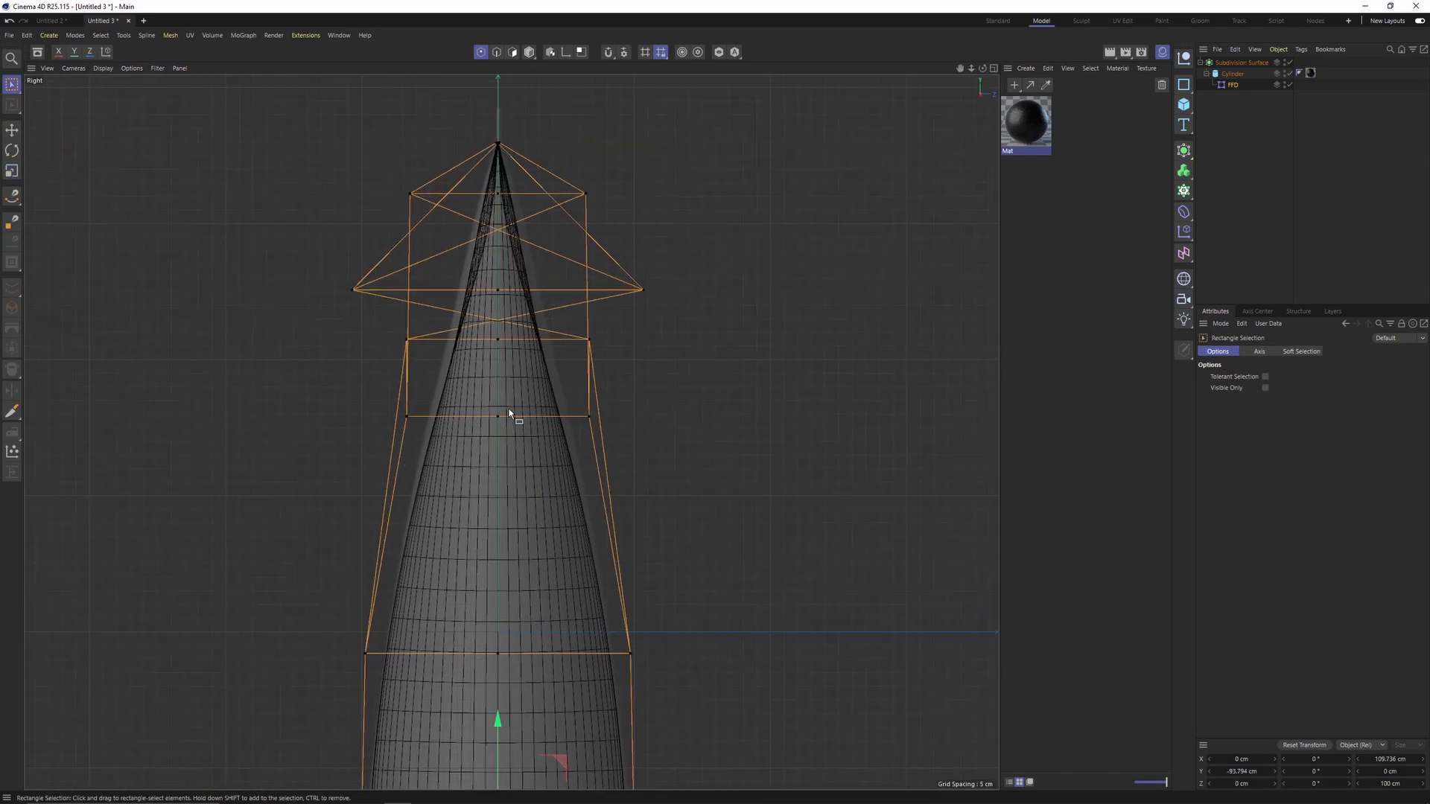
pyautogui.keyDown('alt'); pyautogui.moveTo(628, 290); pyautogui.dragTo(581, 444, button='middle'); pyautogui.keyUp('alt')
pyautogui.scroll(2, 581, 444)
pyautogui.moveTo(328, 507); pyautogui.dragTo(611, 537)
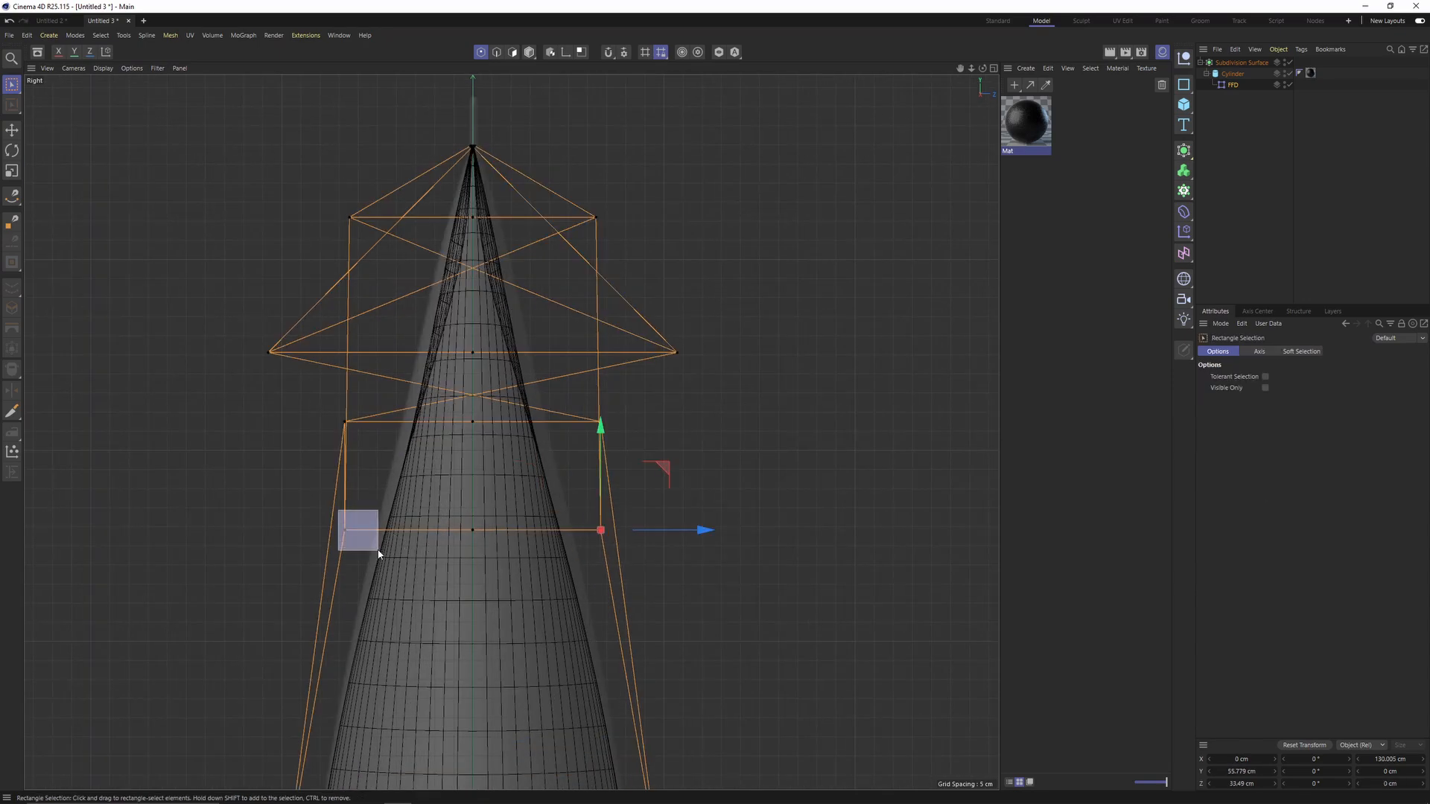
pyautogui.keyDown('shift'); pyautogui.moveTo(379, 554); pyautogui.dragTo(378, 553); pyautogui.keyUp('shift')
pyautogui.press('t')
pyautogui.moveTo(580, 531); pyautogui.dragTo(637, 543)
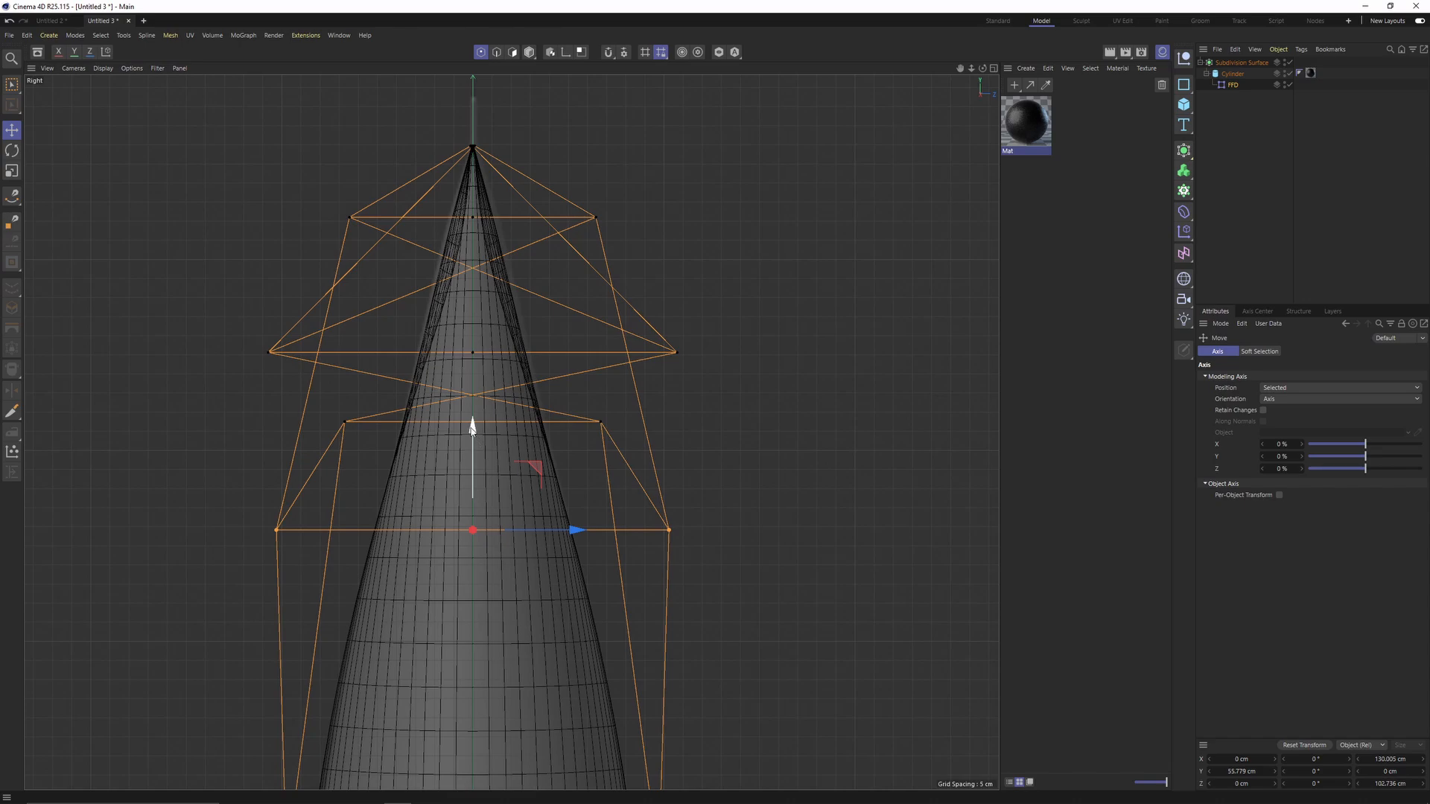
pyautogui.moveTo(472, 428); pyautogui.dragTo(473, 359)
# Step: Scale the second FFD row's four corner points in depth to about 74 cm and check the tube in perspective
pyautogui.keyDown('alt'); pyautogui.moveTo(462, 247); pyautogui.dragTo(465, 310, button='middle'); pyautogui.keyUp('alt')
pyautogui.press('space')
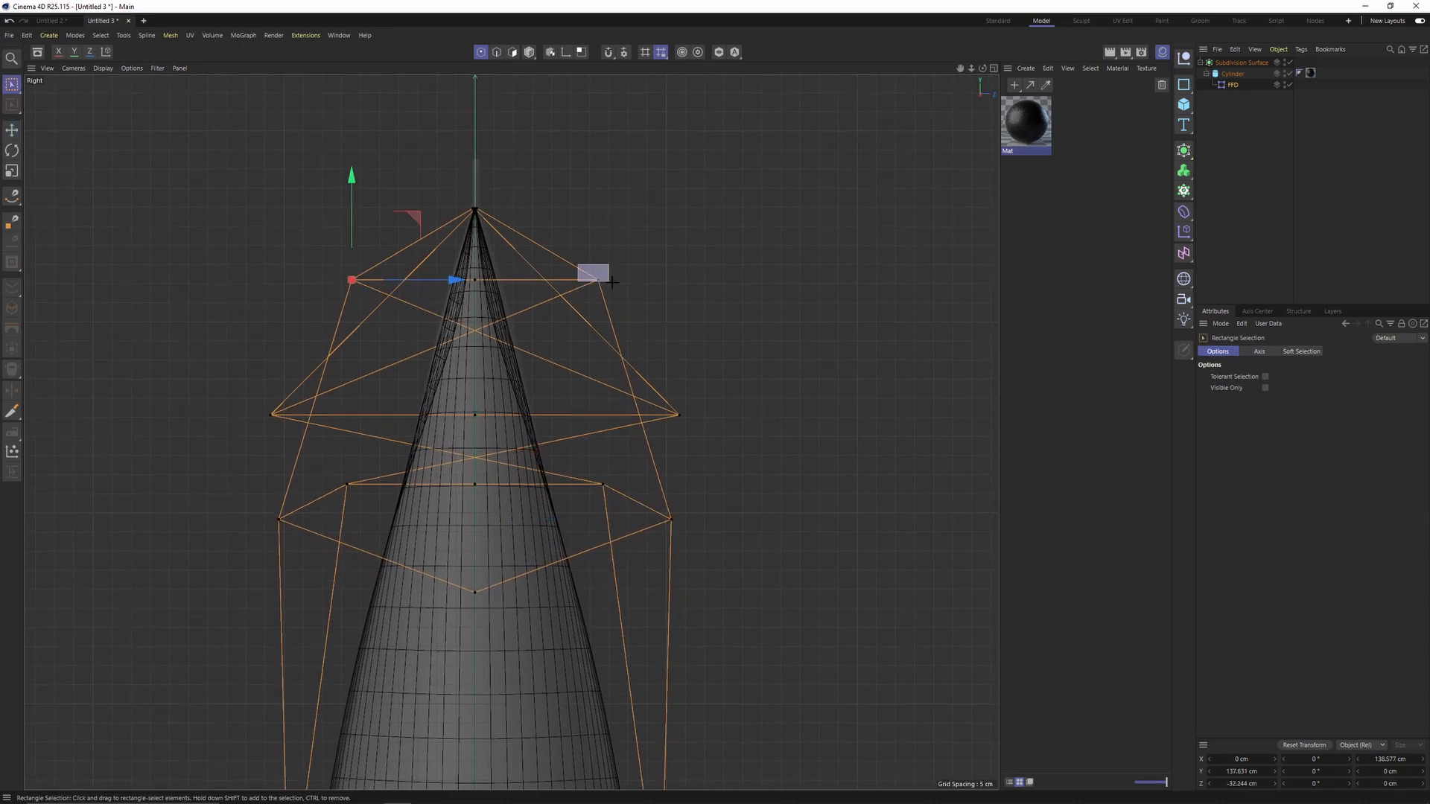
pyautogui.press('space')
pyautogui.keyDown('shift'); pyautogui.moveTo(610, 282); pyautogui.dragTo(594, 284); pyautogui.keyUp('shift')
pyautogui.press('F1')
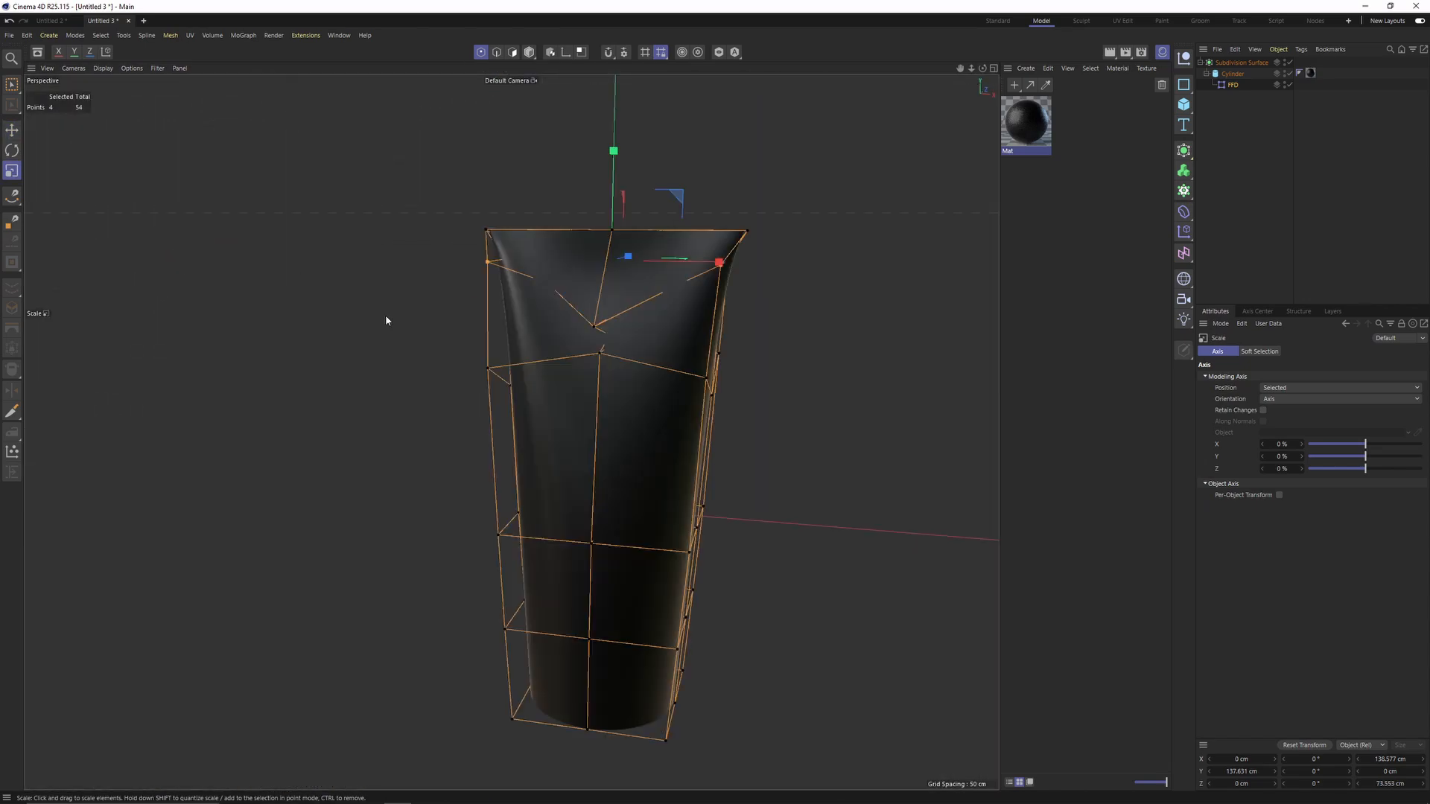
pyautogui.keyDown('alt'); pyautogui.moveTo(386, 314); pyautogui.dragTo(557, 299); pyautogui.keyUp('alt')
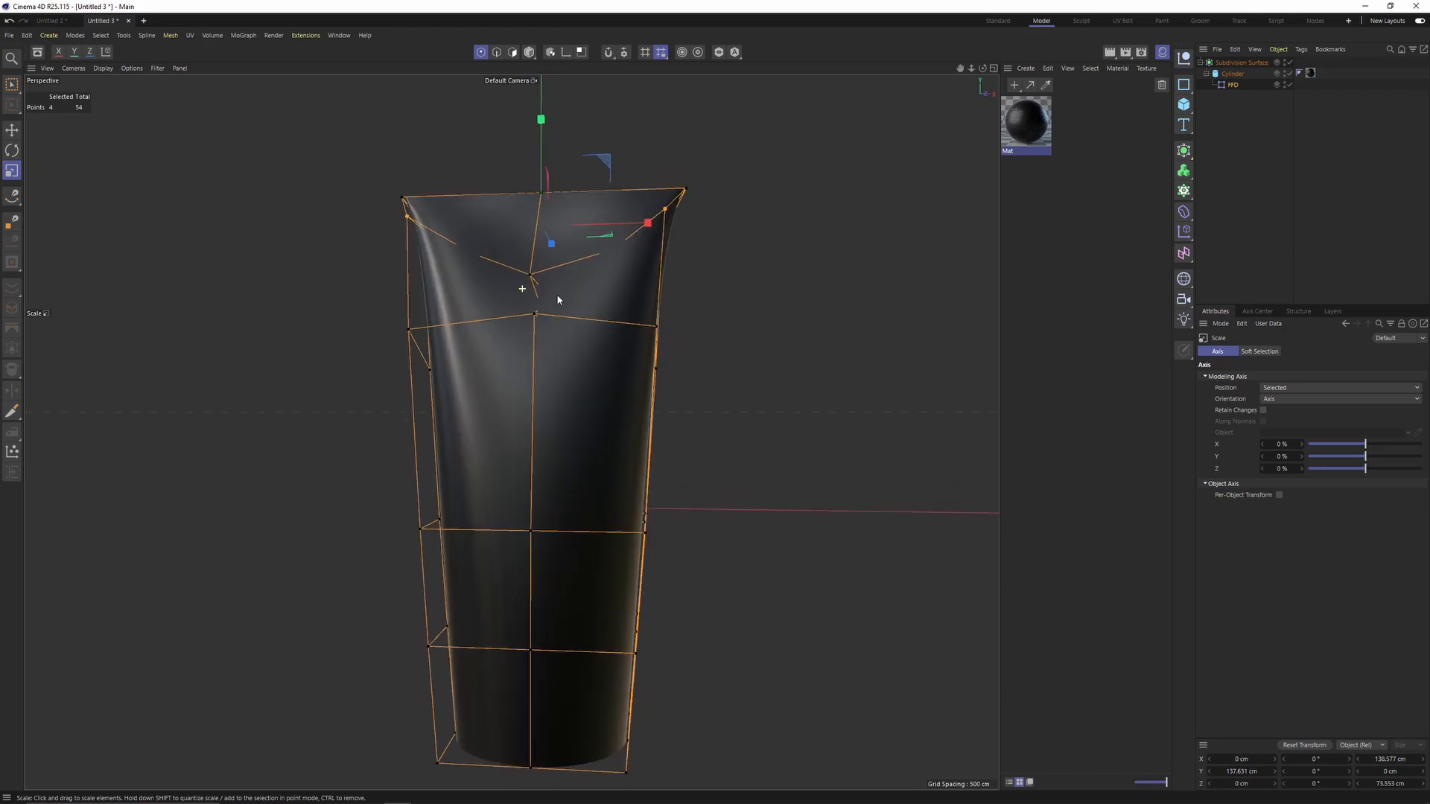
# Step: Select the six centre points of the second and third FFD rows and lower them together to about 68 cm in height
pyautogui.press('F5')
pyautogui.press('F4')
pyautogui.press('0')
pyautogui.keyDown('alt'); pyautogui.moveTo(676, 351); pyautogui.dragTo(562, 330, button='middle'); pyautogui.keyUp('alt')
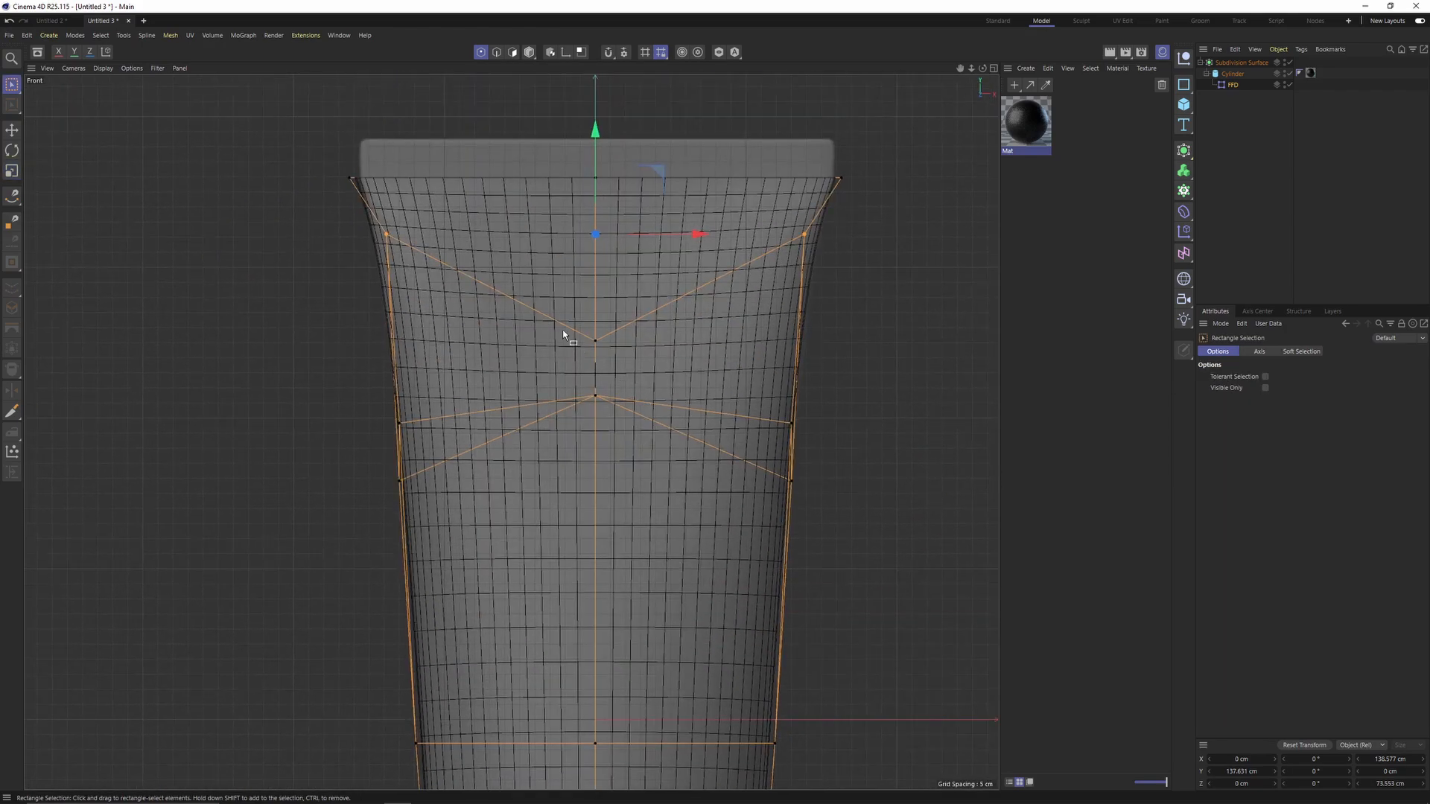
pyautogui.press('F5')
pyautogui.press('F1')
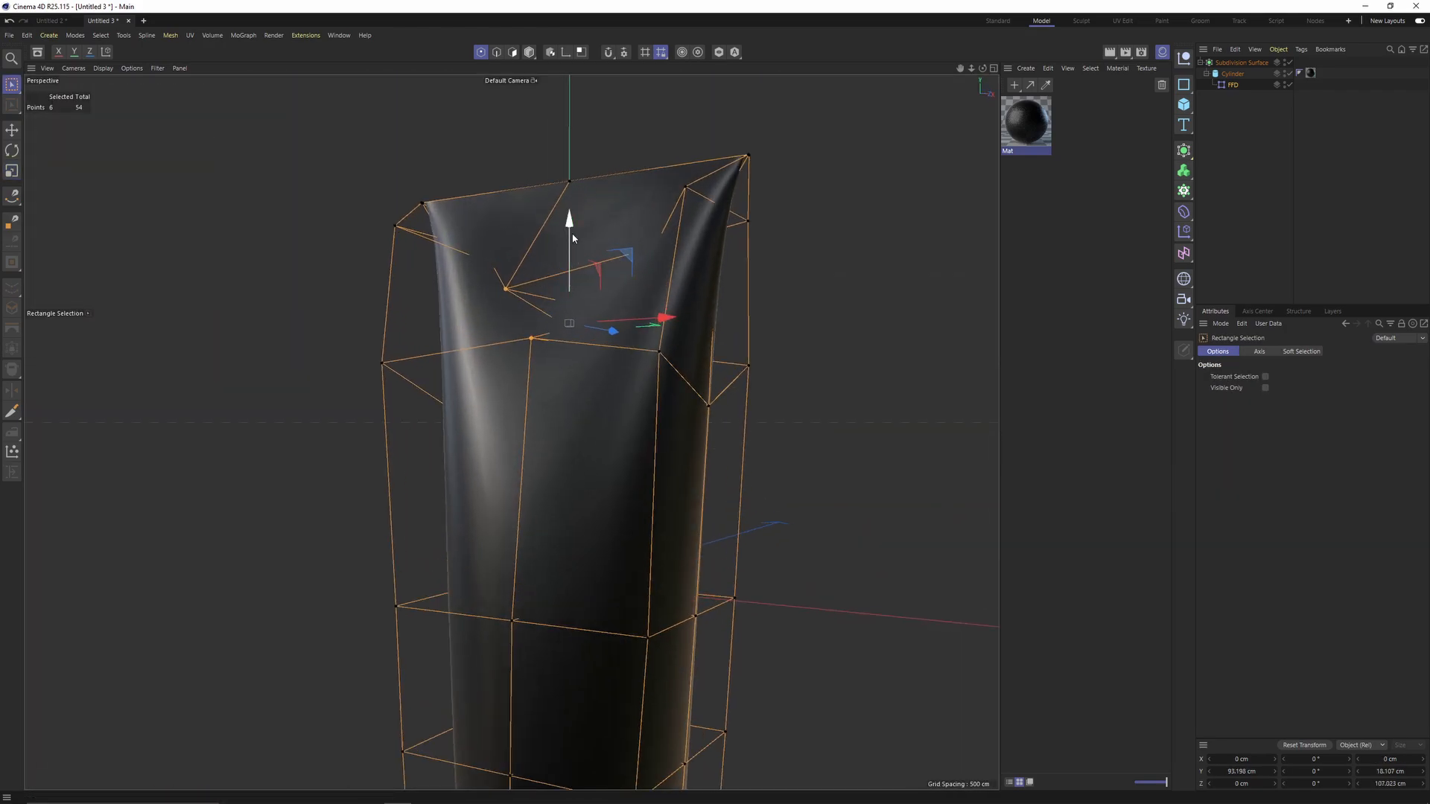
pyautogui.moveTo(568, 224); pyautogui.dragTo(568, 260)
pyautogui.keyDown('alt'); pyautogui.moveTo(577, 279); pyautogui.dragTo(527, 389); pyautogui.keyUp('alt')
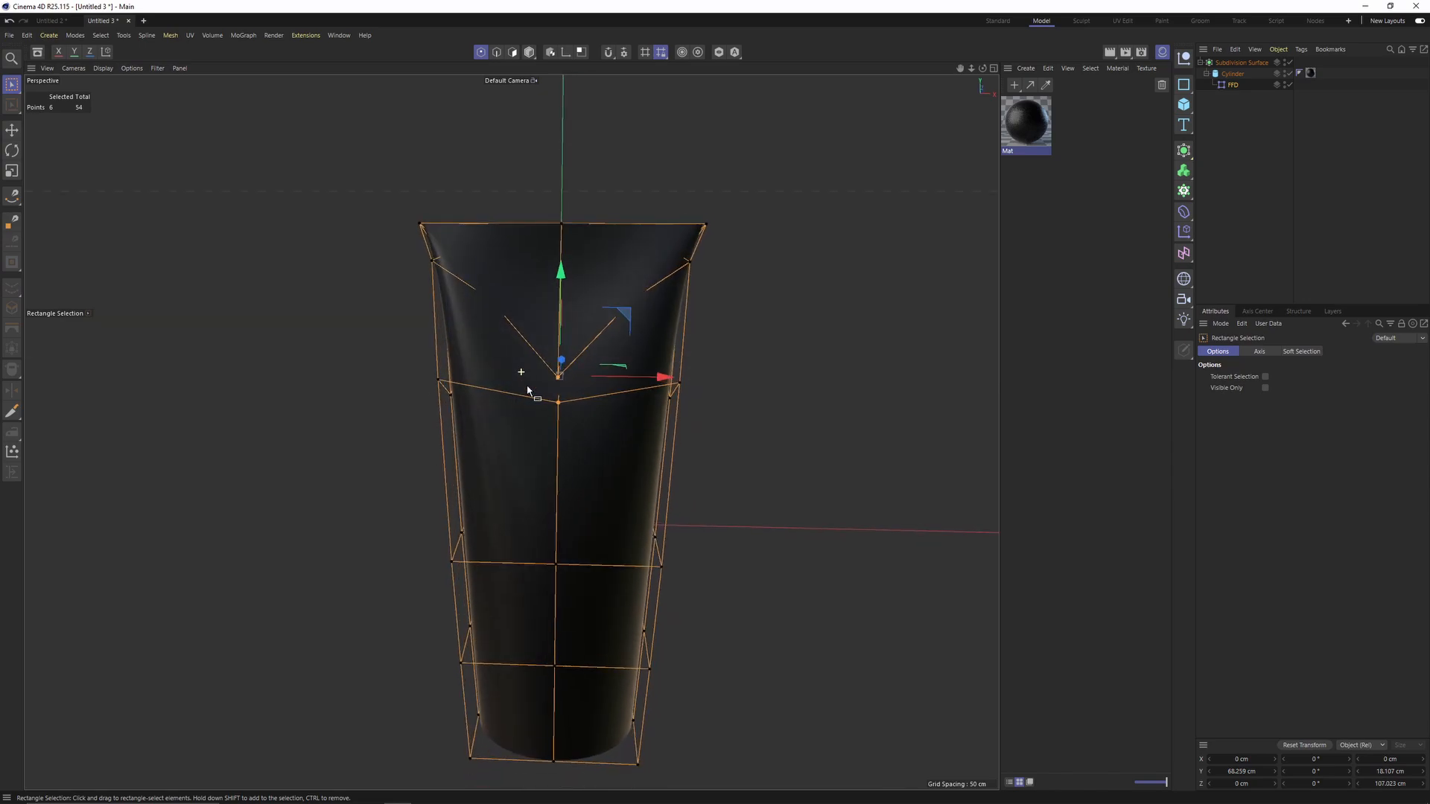
# Step: Hide the FFD cage in the viewport, close the Material Manager and inspect the bare tube
pyautogui.click(1284, 83)
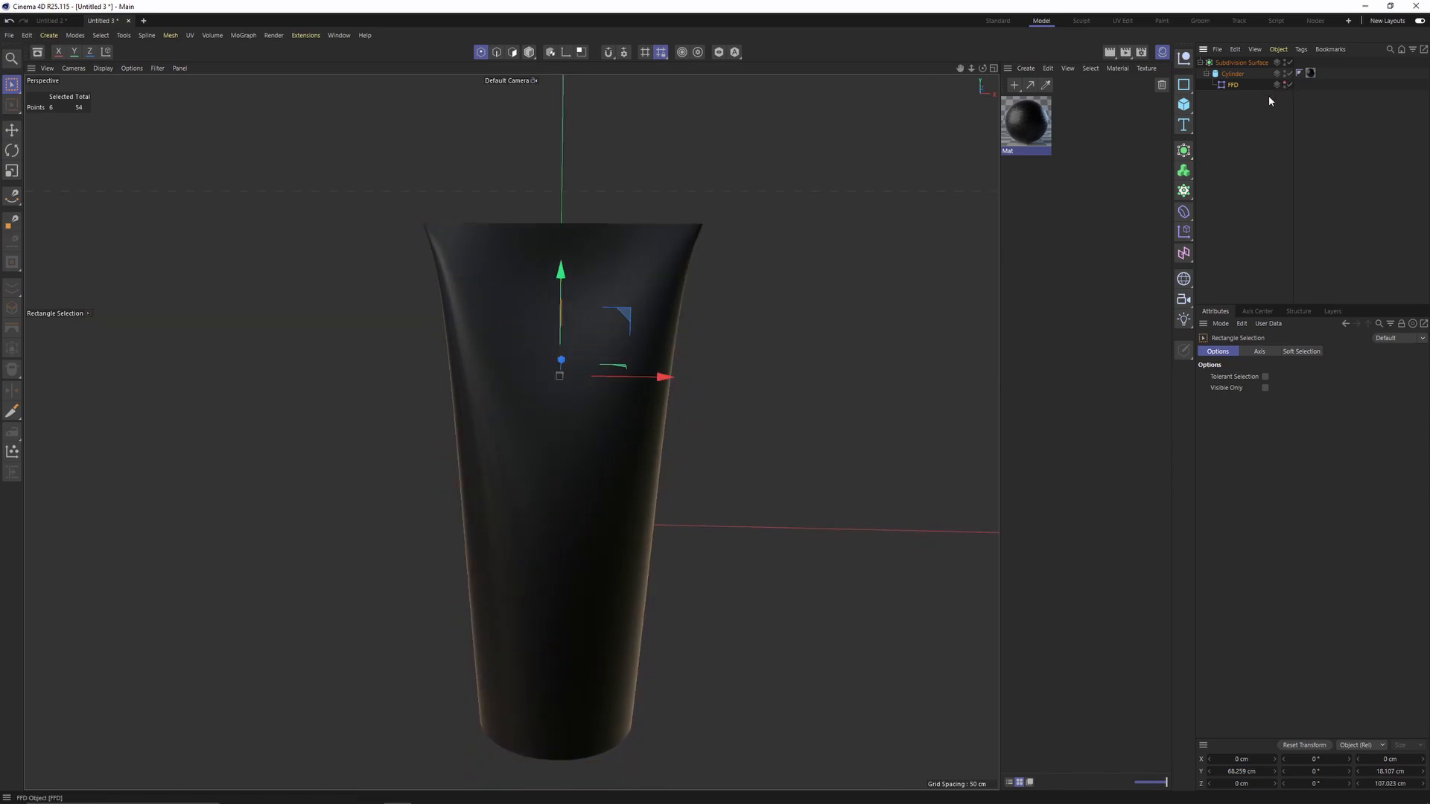
pyautogui.click(1161, 53)
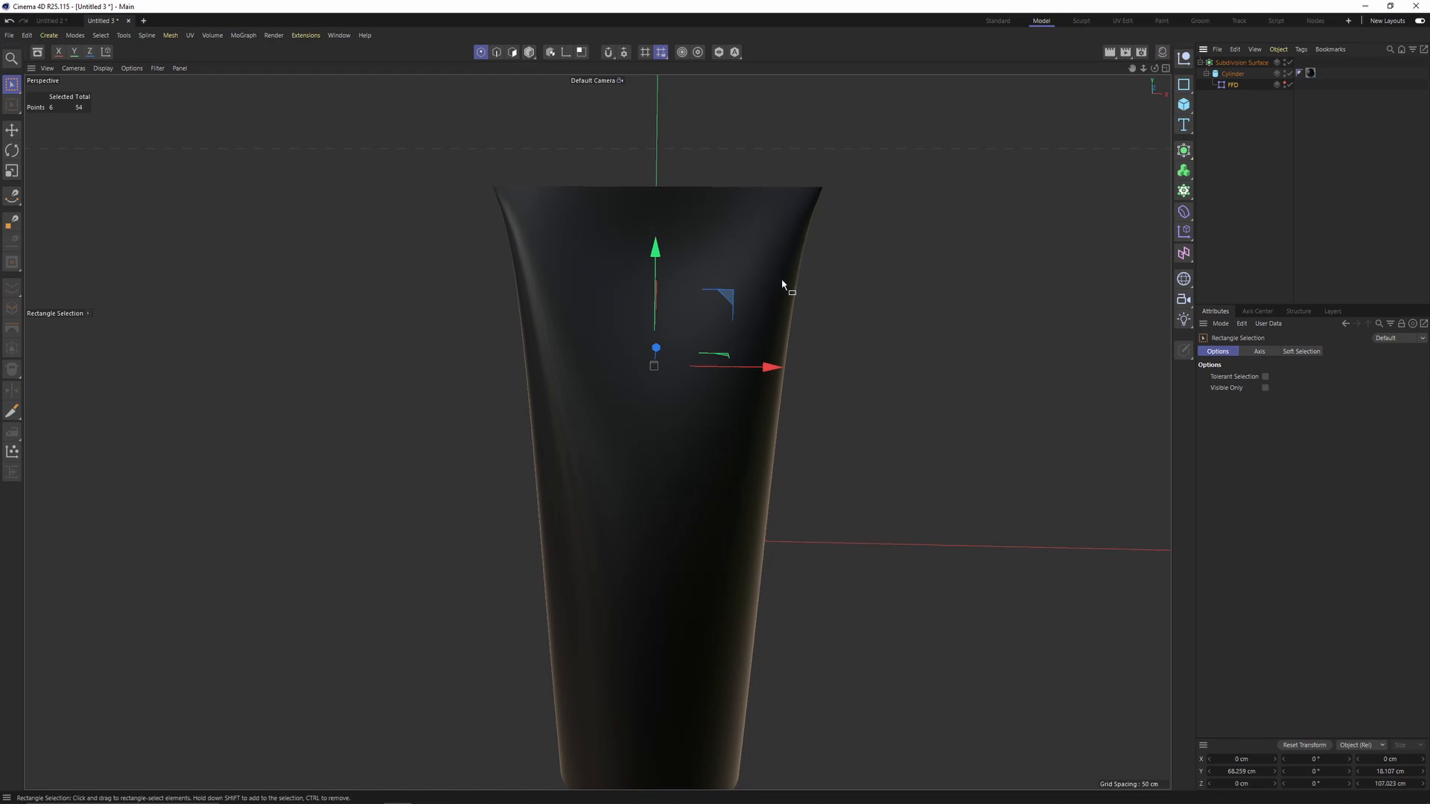
pyautogui.moveTo(747, 336)
pyautogui.keyDown('alt'); pyautogui.mouseDown()
pyautogui.moveTo(696, 303)
pyautogui.moveTo(600, 303)
pyautogui.moveTo(677, 362)
pyautogui.moveTo(735, 311)
pyautogui.moveTo(760, 328)
pyautogui.moveTo(738, 450)
pyautogui.moveTo(862, 293)
pyautogui.moveTo(896, 304)
pyautogui.moveTo(909, 328)
pyautogui.moveTo(1100, 179)
pyautogui.mouseUp(); pyautogui.keyUp('alt')
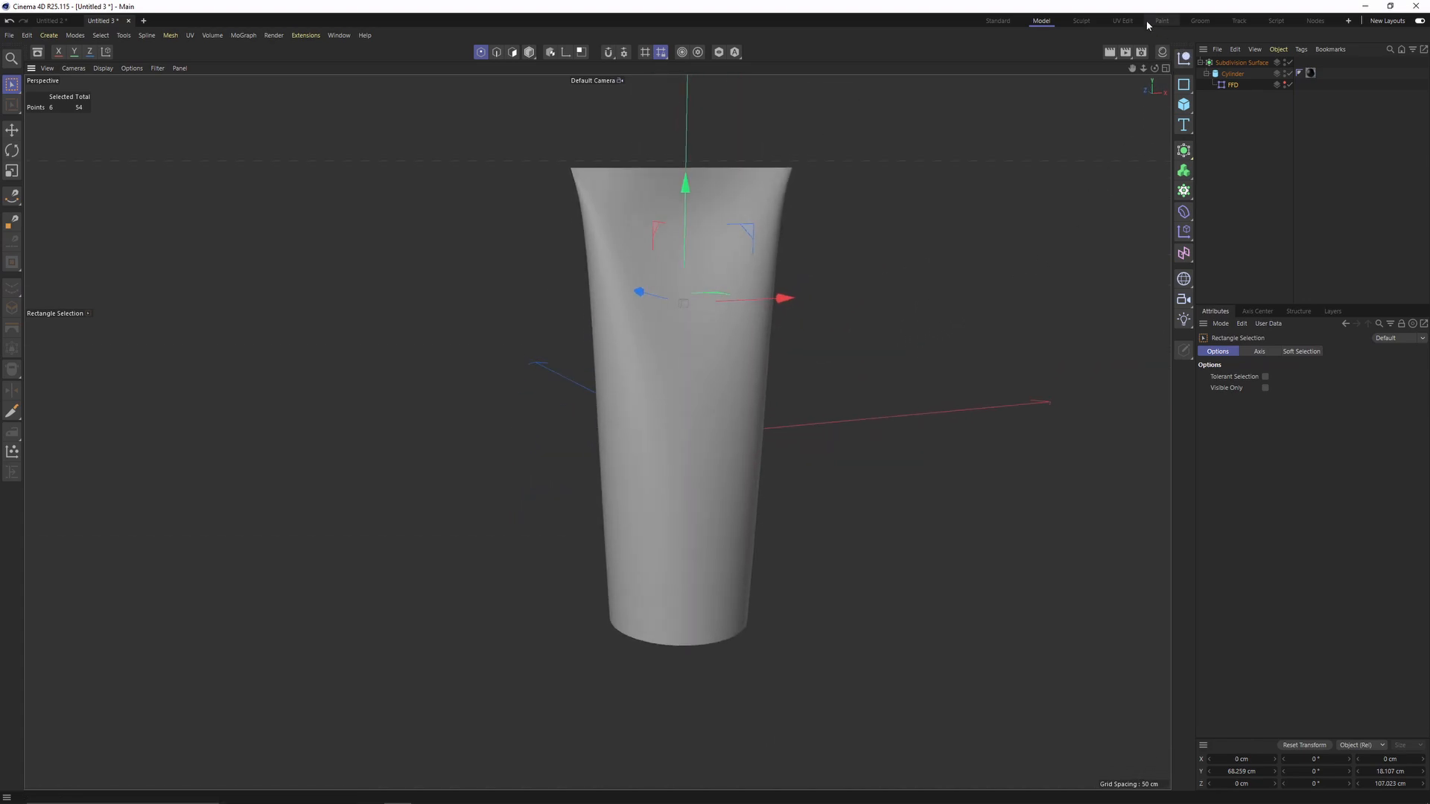
# Step: Switch to the UV Edit layout and select the cylinder, comparing the tube with the Subdivision Surface off and on
pyautogui.click(1121, 21)
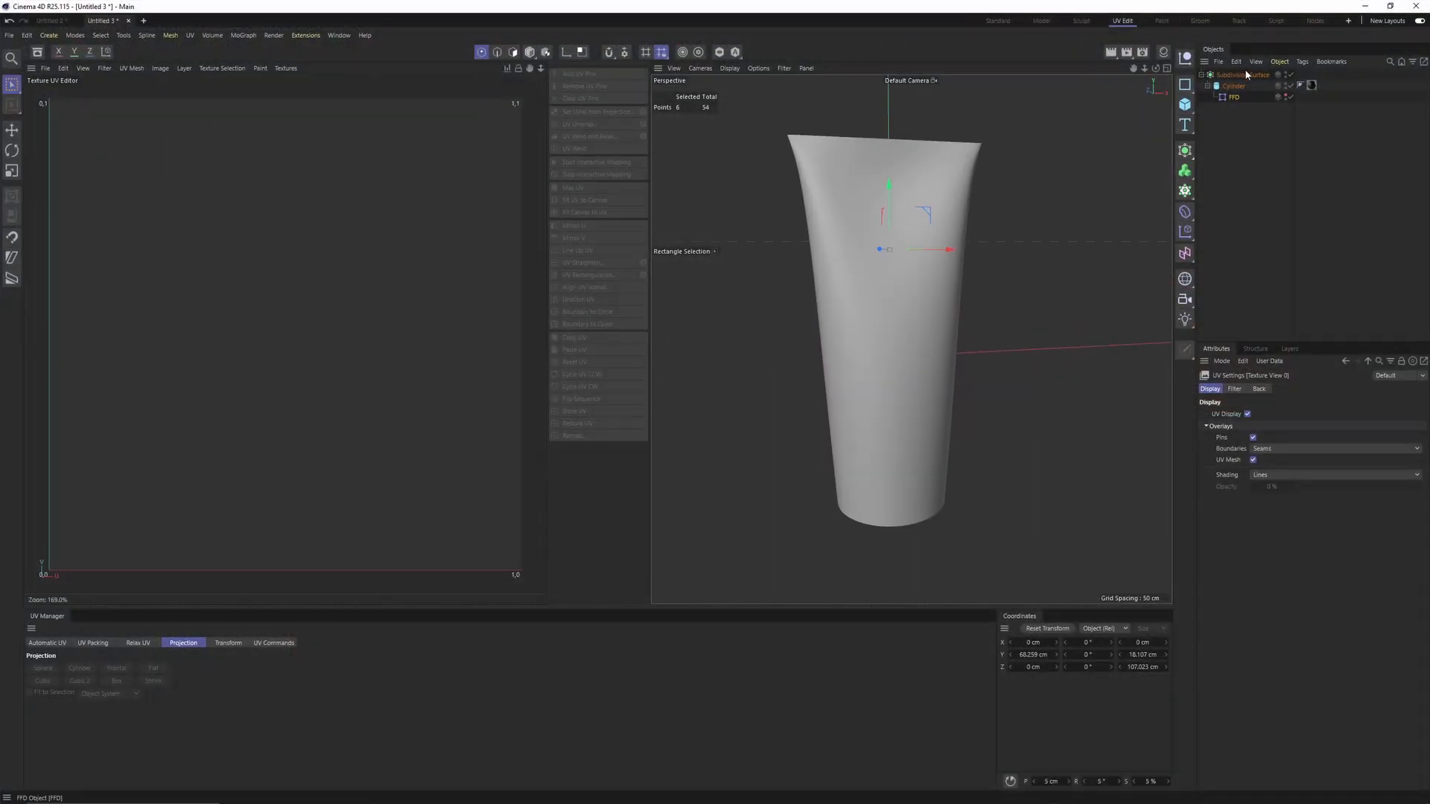
pyautogui.click(1235, 87)
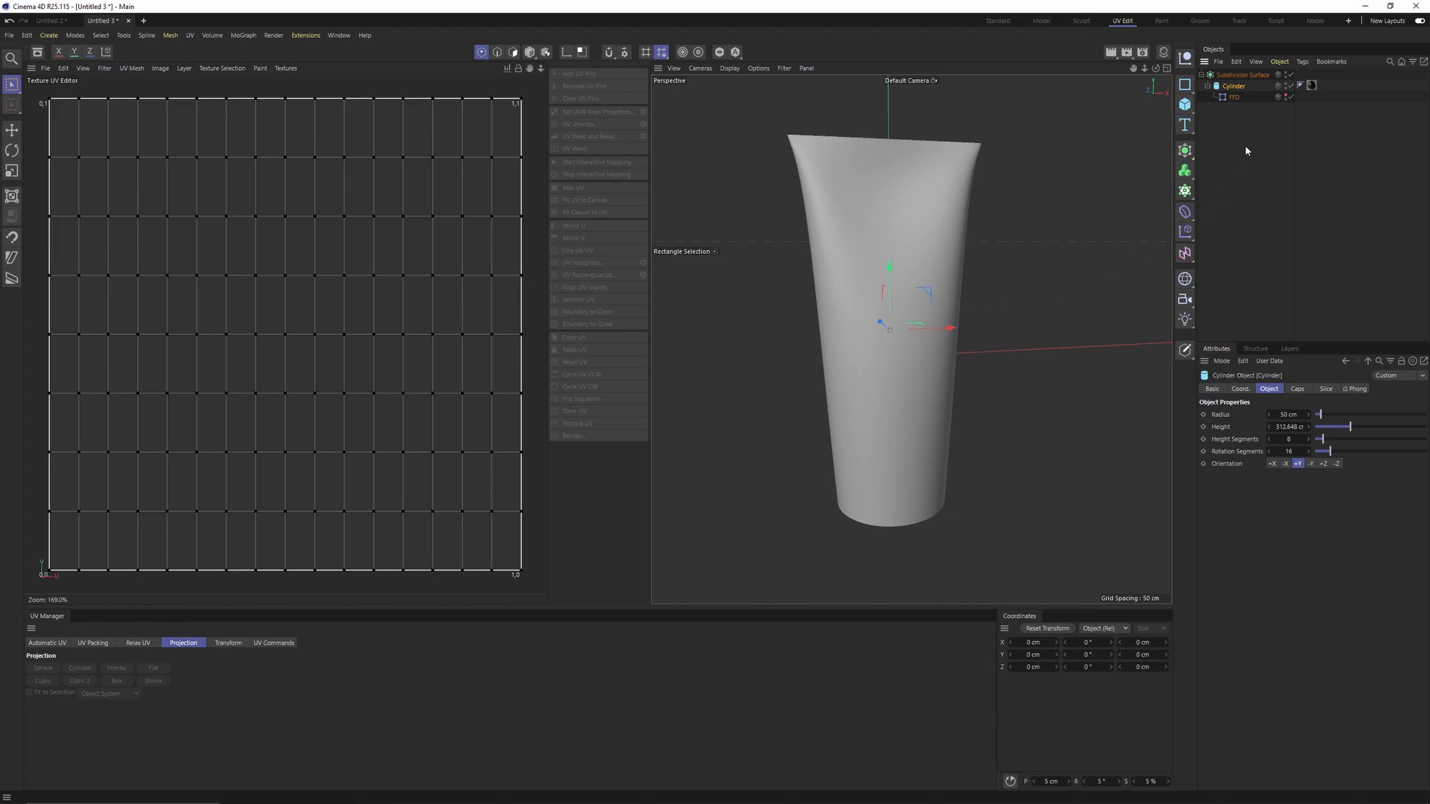
pyautogui.click(1290, 76)
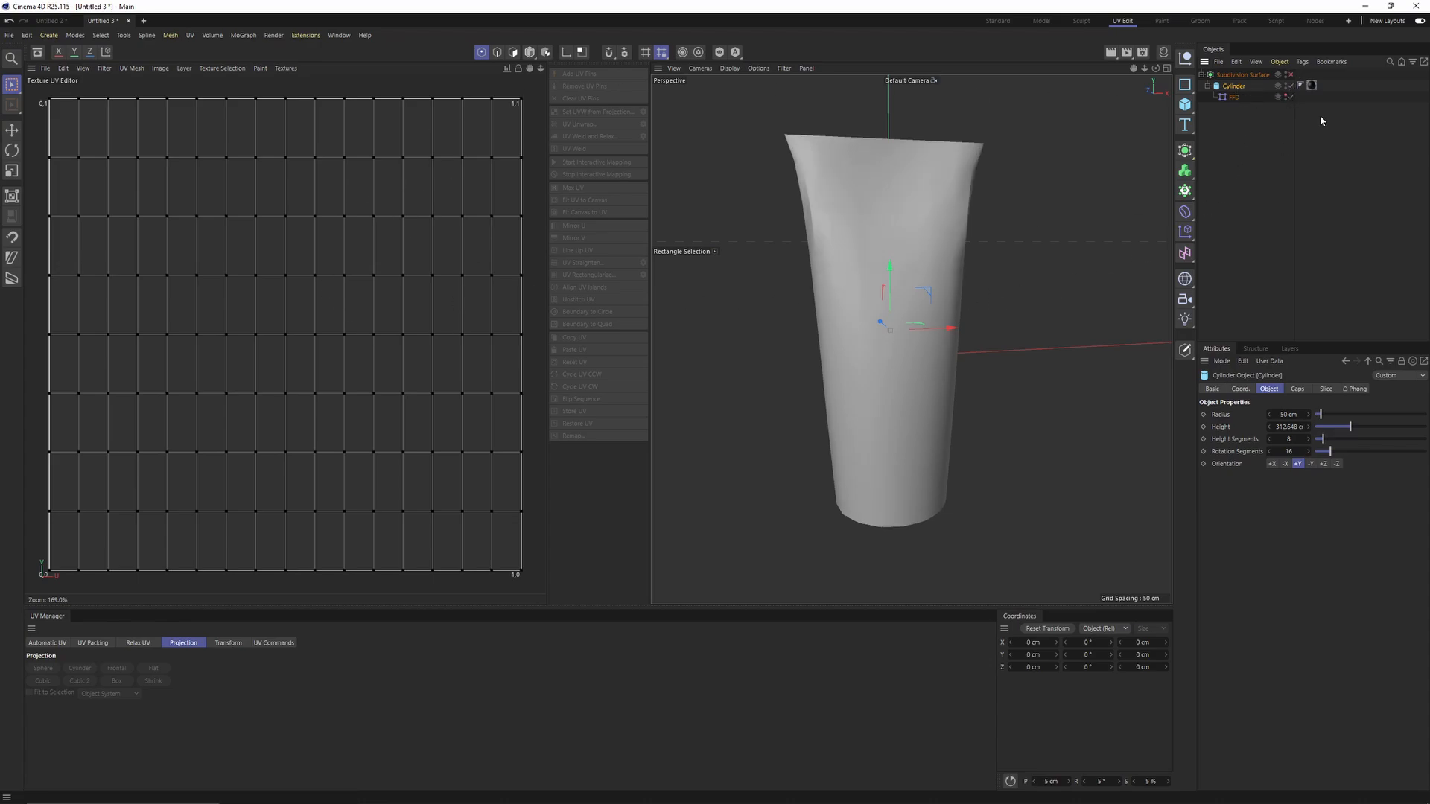
pyautogui.click(1292, 75)
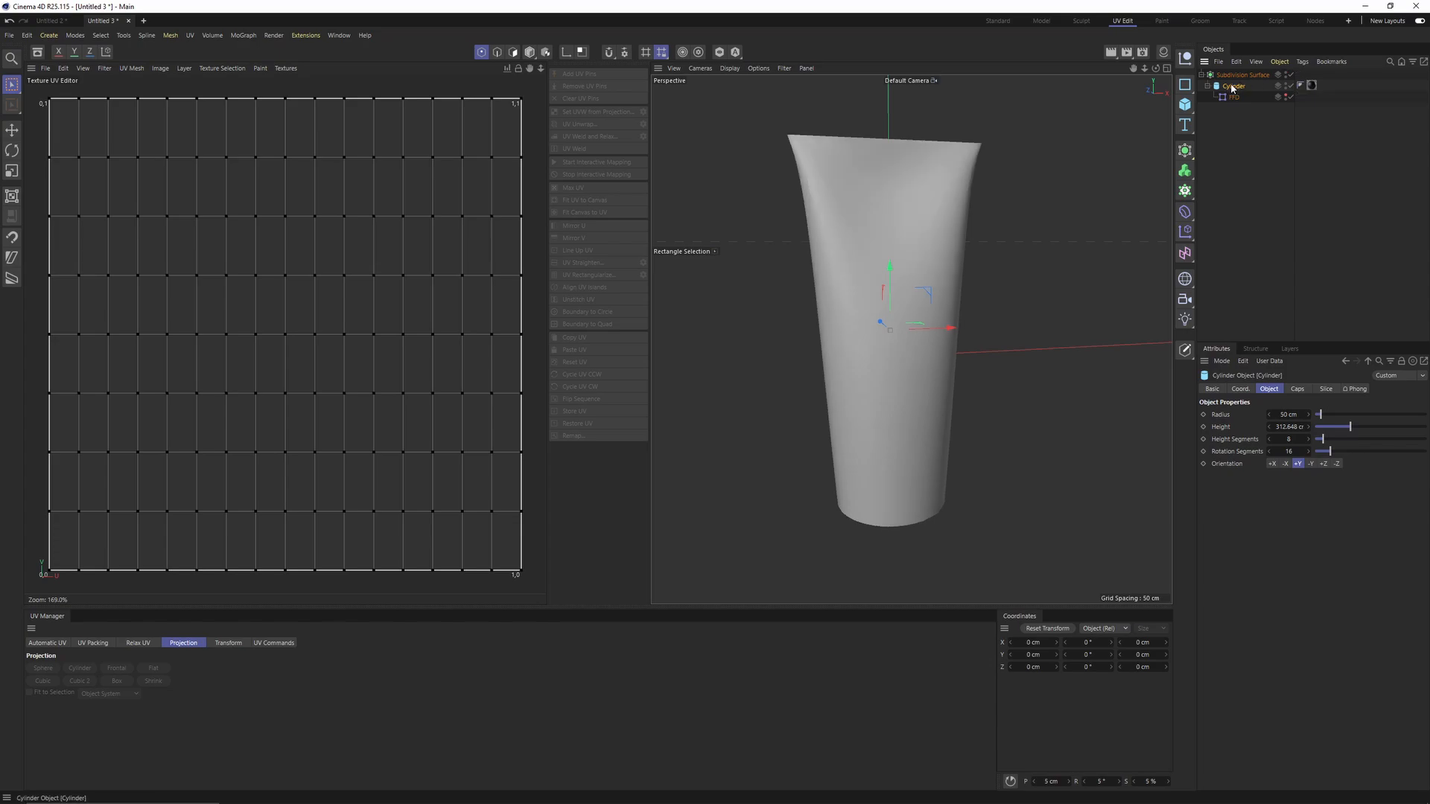
# Step: Merge the cylinder and its FFD into one editable polygon object with Connect Objects + Delete
pyautogui.keyDown('alt'); pyautogui.moveTo(926, 243); pyautogui.dragTo(882, 222); pyautogui.keyUp('alt')
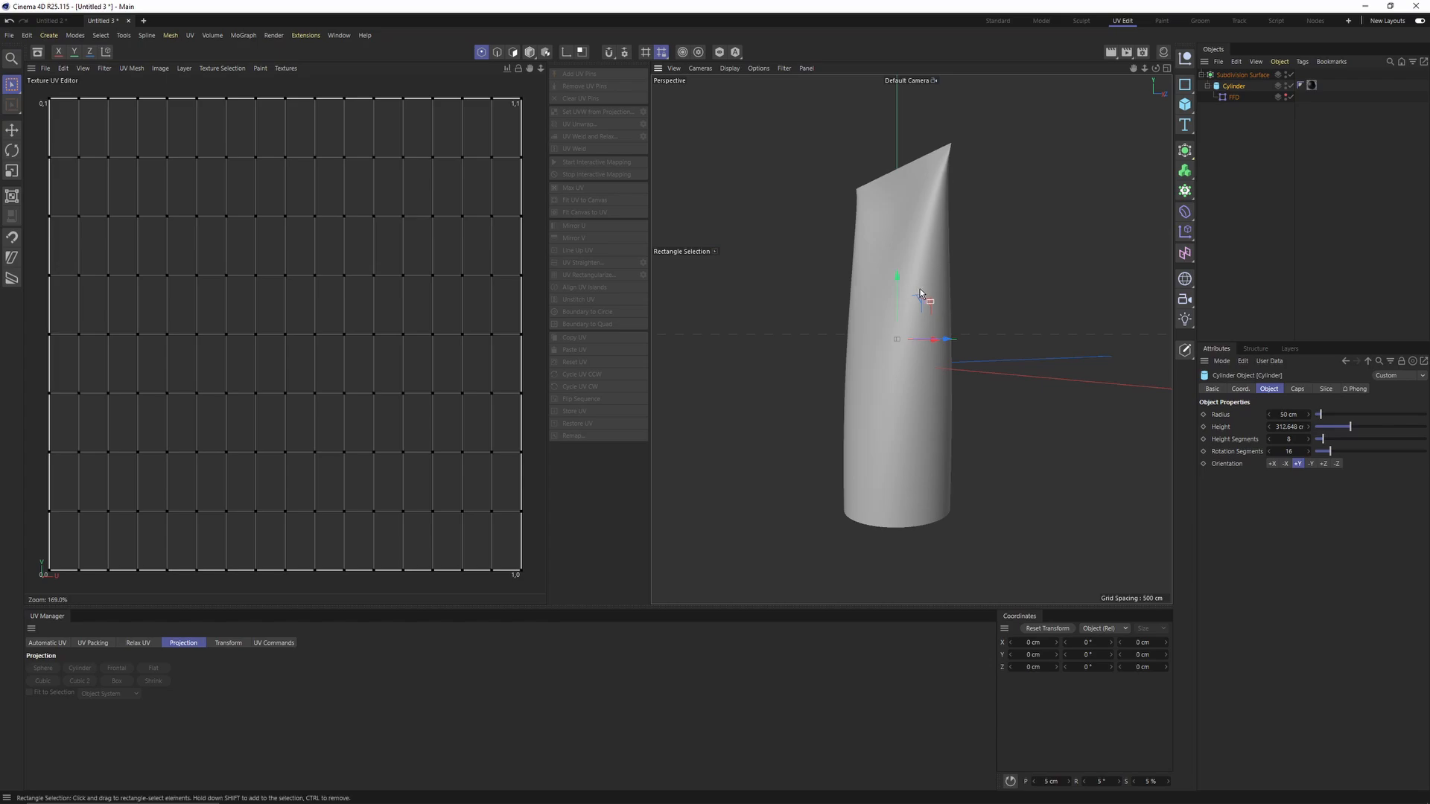
pyautogui.keyDown('alt'); pyautogui.moveTo(920, 290); pyautogui.dragTo(982, 284); pyautogui.keyUp('alt')
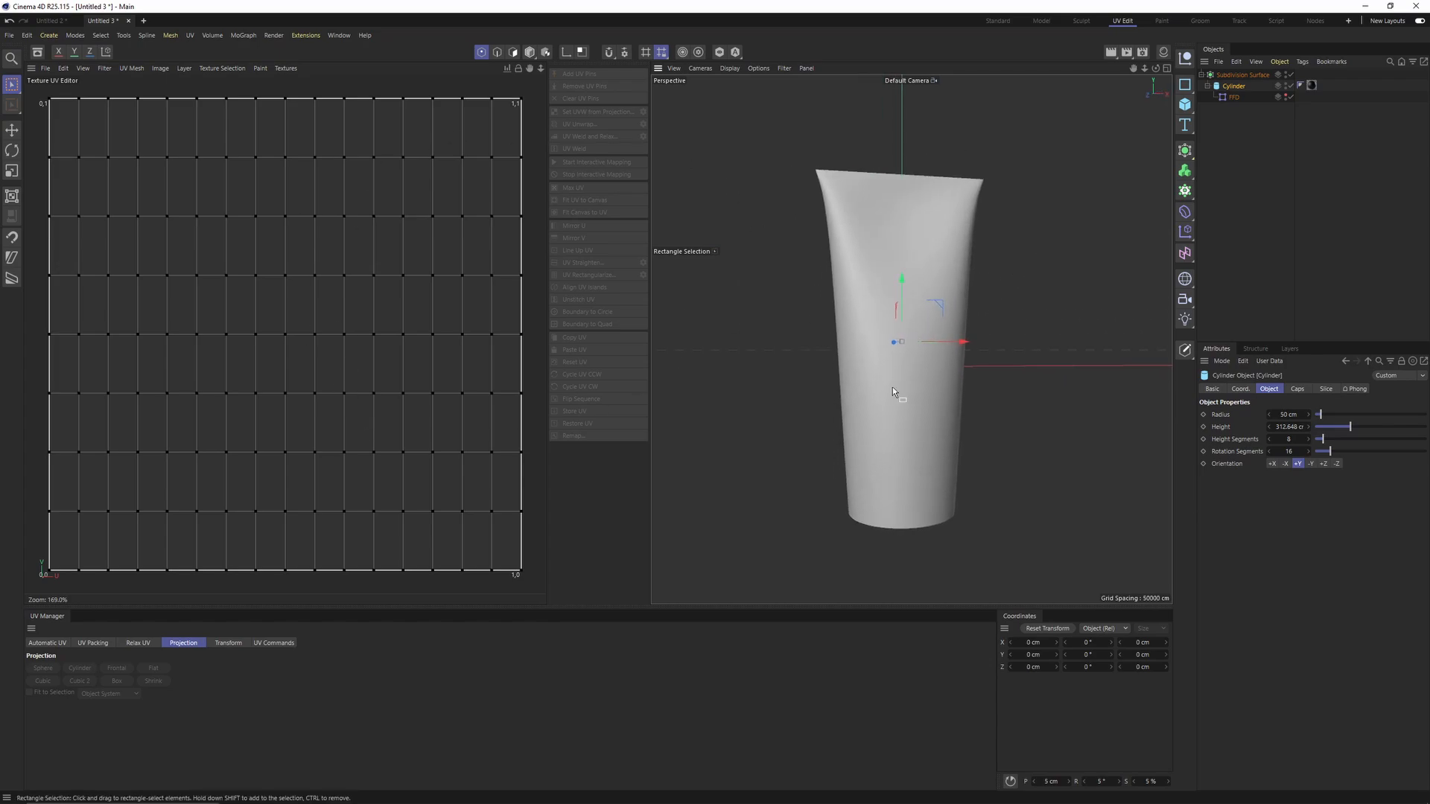
pyautogui.keyDown('alt'); pyautogui.moveTo(893, 391); pyautogui.dragTo(849, 331); pyautogui.keyUp('alt')
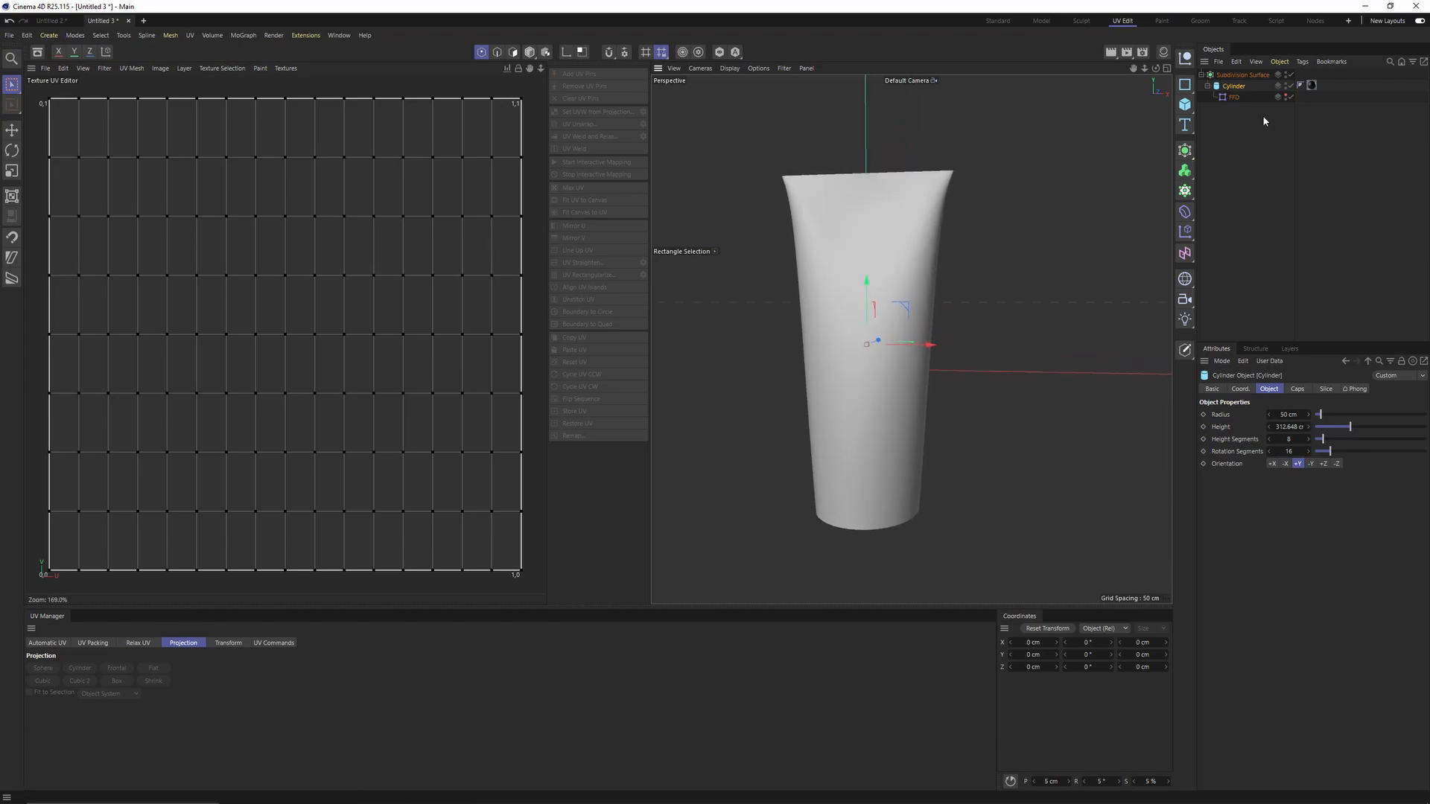
pyautogui.rightClick(1234, 90)
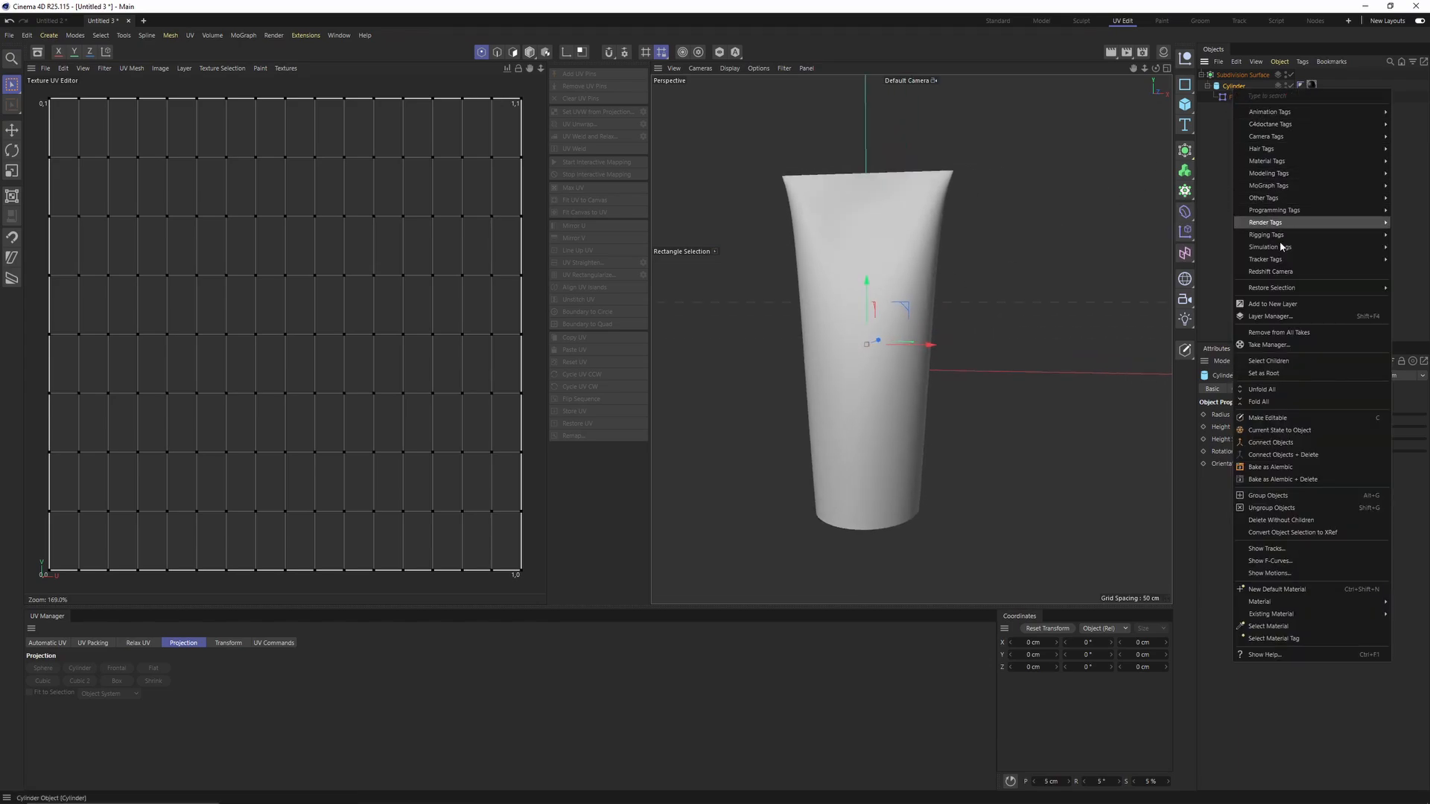
pyautogui.click(1305, 461)
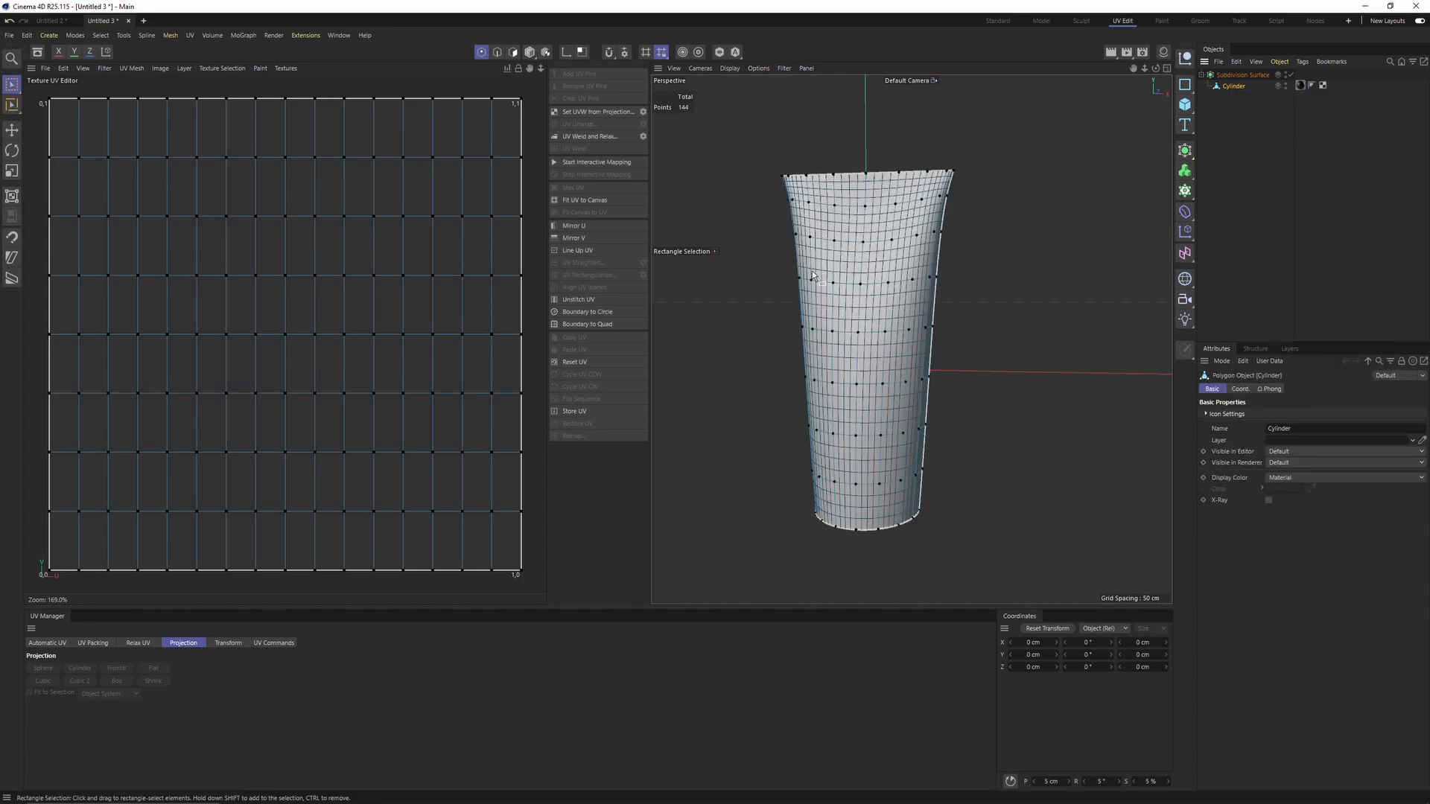
# Step: Preview the UV Map test texture on the tube to check its distortion, and restore the empty canvas
pyautogui.keyDown('alt'); pyautogui.moveTo(812, 271); pyautogui.dragTo(879, 317); pyautogui.keyUp('alt')
pyautogui.click(283, 68)
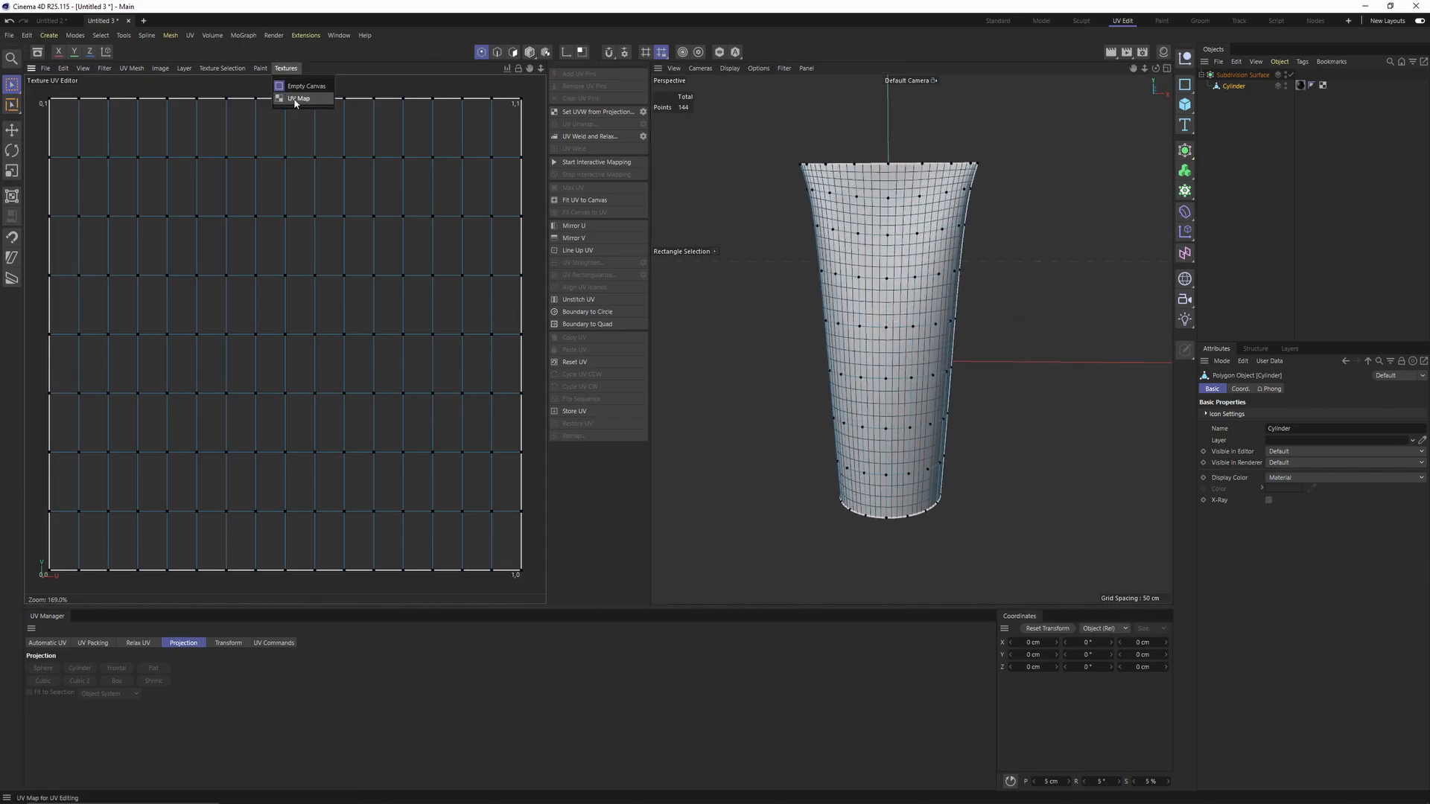
pyautogui.click(298, 98)
pyautogui.scroll(5, 909, 302)
pyautogui.press('e')
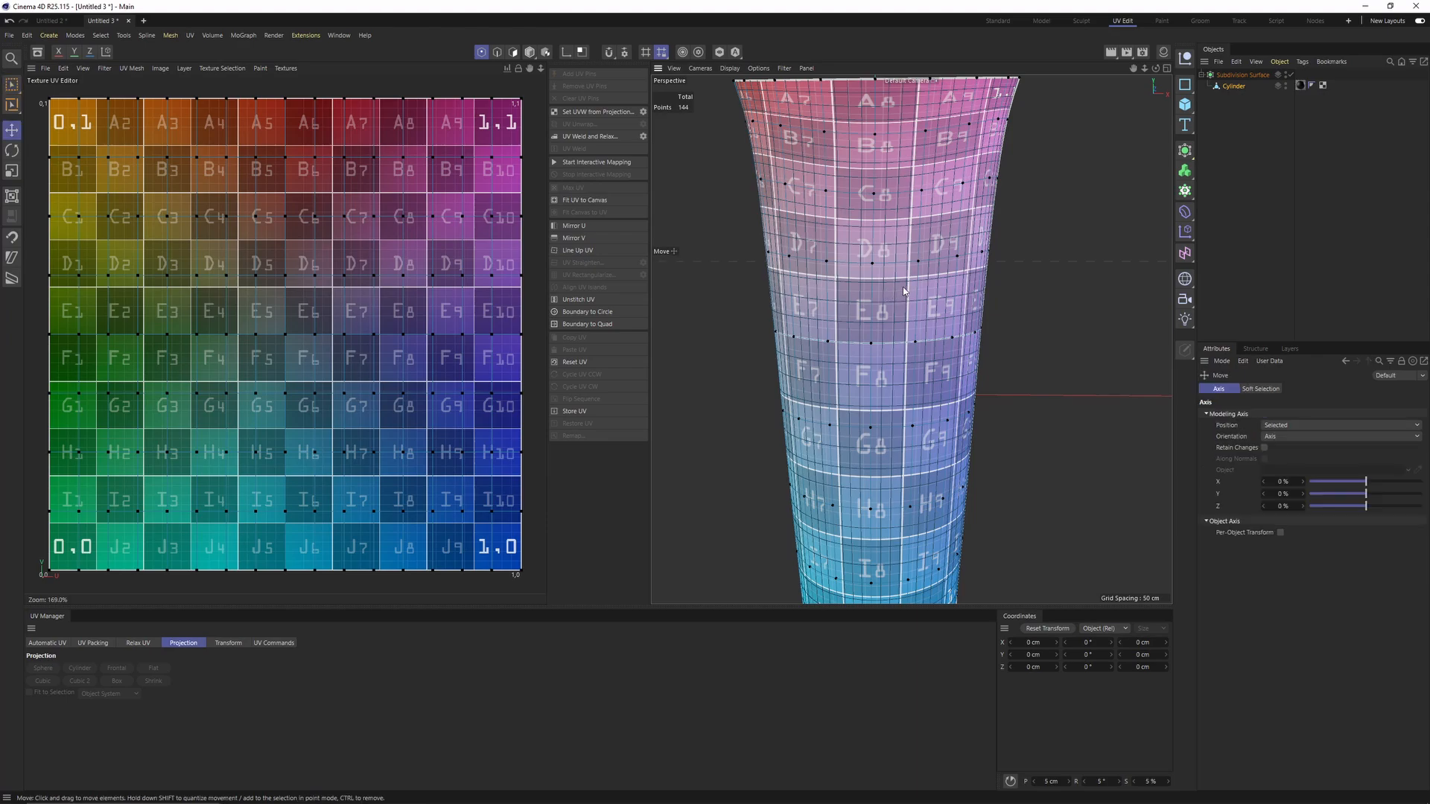
pyautogui.moveTo(904, 291)
pyautogui.keyDown('alt'); pyautogui.mouseDown()
pyautogui.moveTo(936, 287)
pyautogui.moveTo(839, 227)
pyautogui.moveTo(727, 216)
pyautogui.moveTo(935, 223)
pyautogui.moveTo(905, 302)
pyautogui.mouseUp(); pyautogui.keyUp('alt')
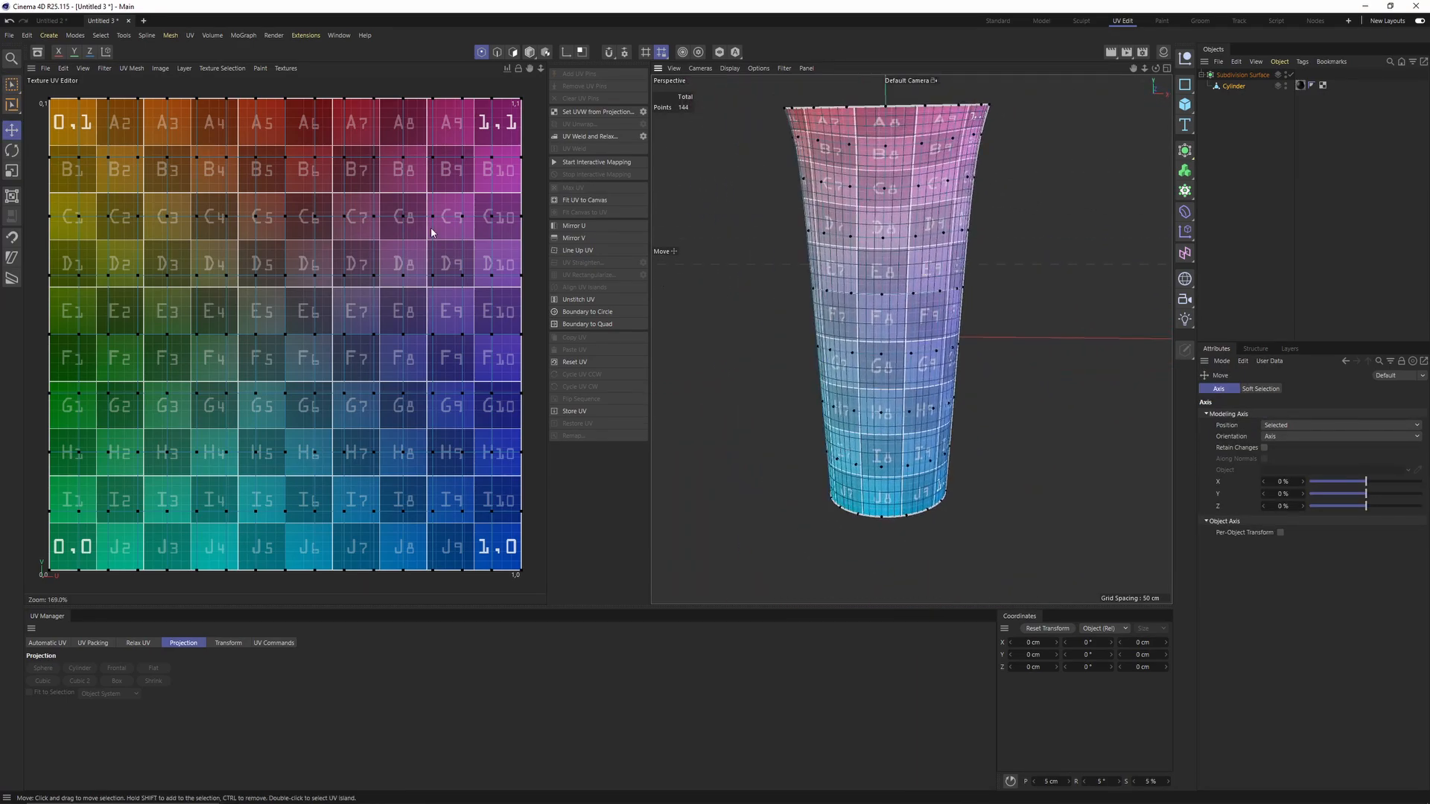
pyautogui.click(264, 68)
pyautogui.click(286, 68)
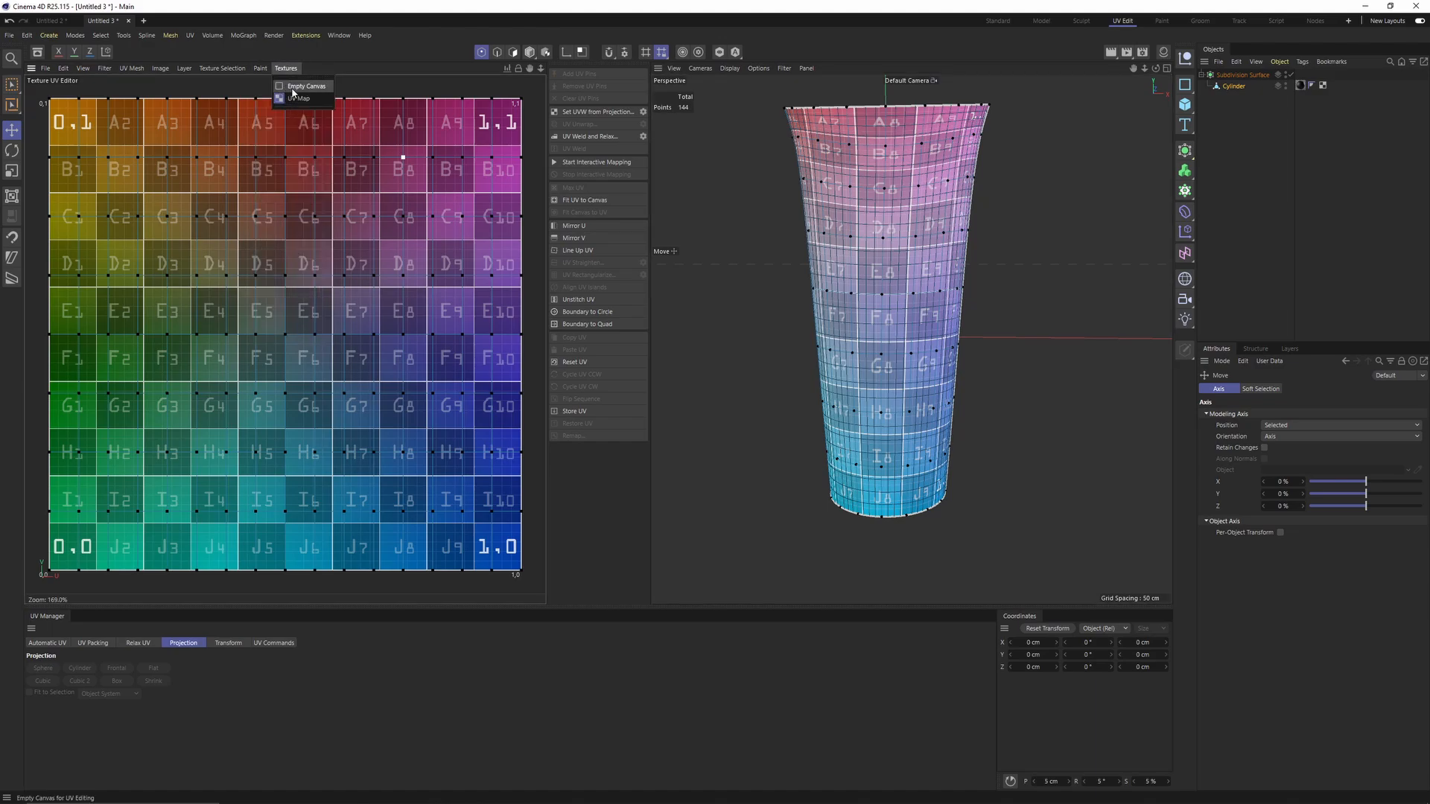
pyautogui.click(294, 87)
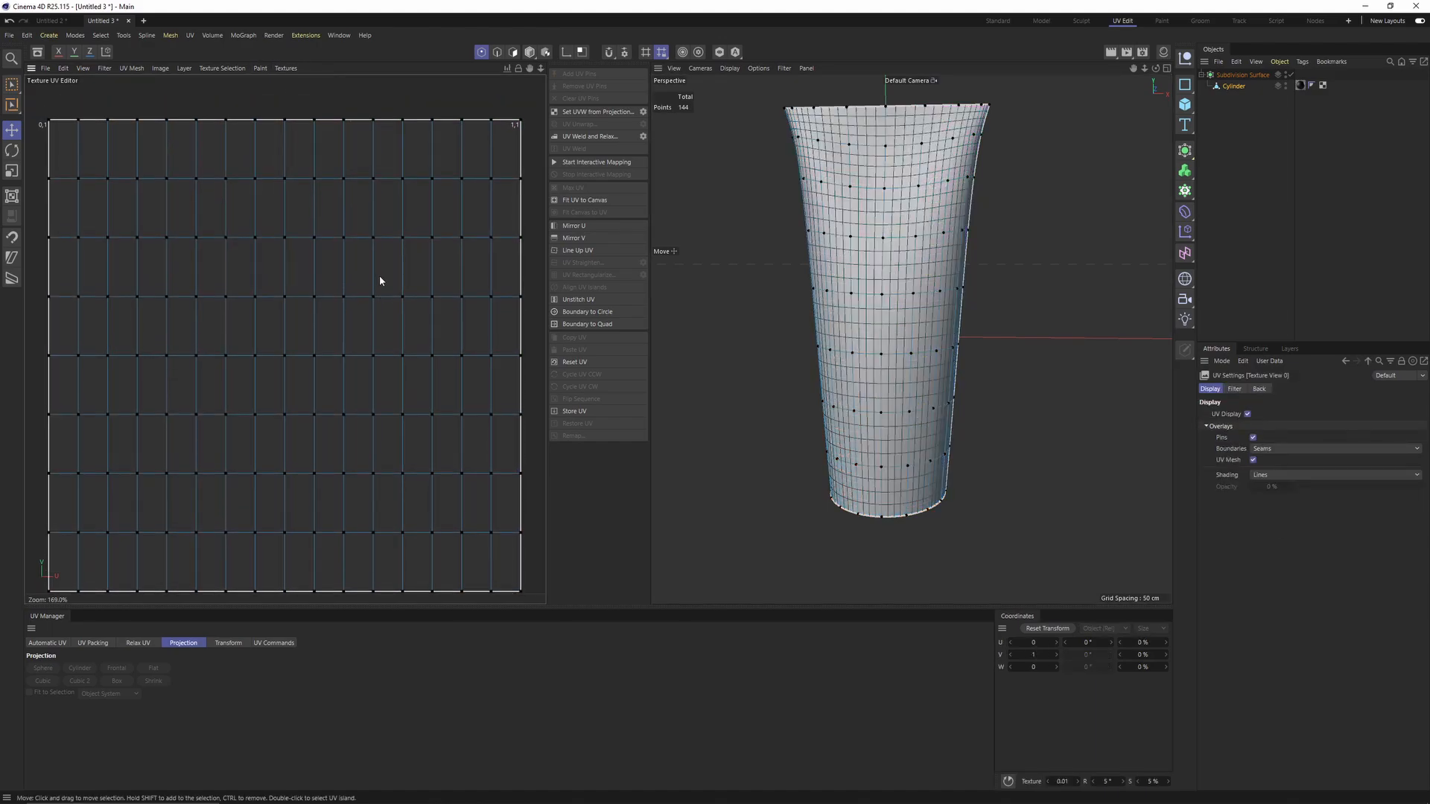
# Step: Select the tube's entire UV island as polygons and relax it with the LSCM method
pyautogui.press('Return')
pyautogui.press('Return')
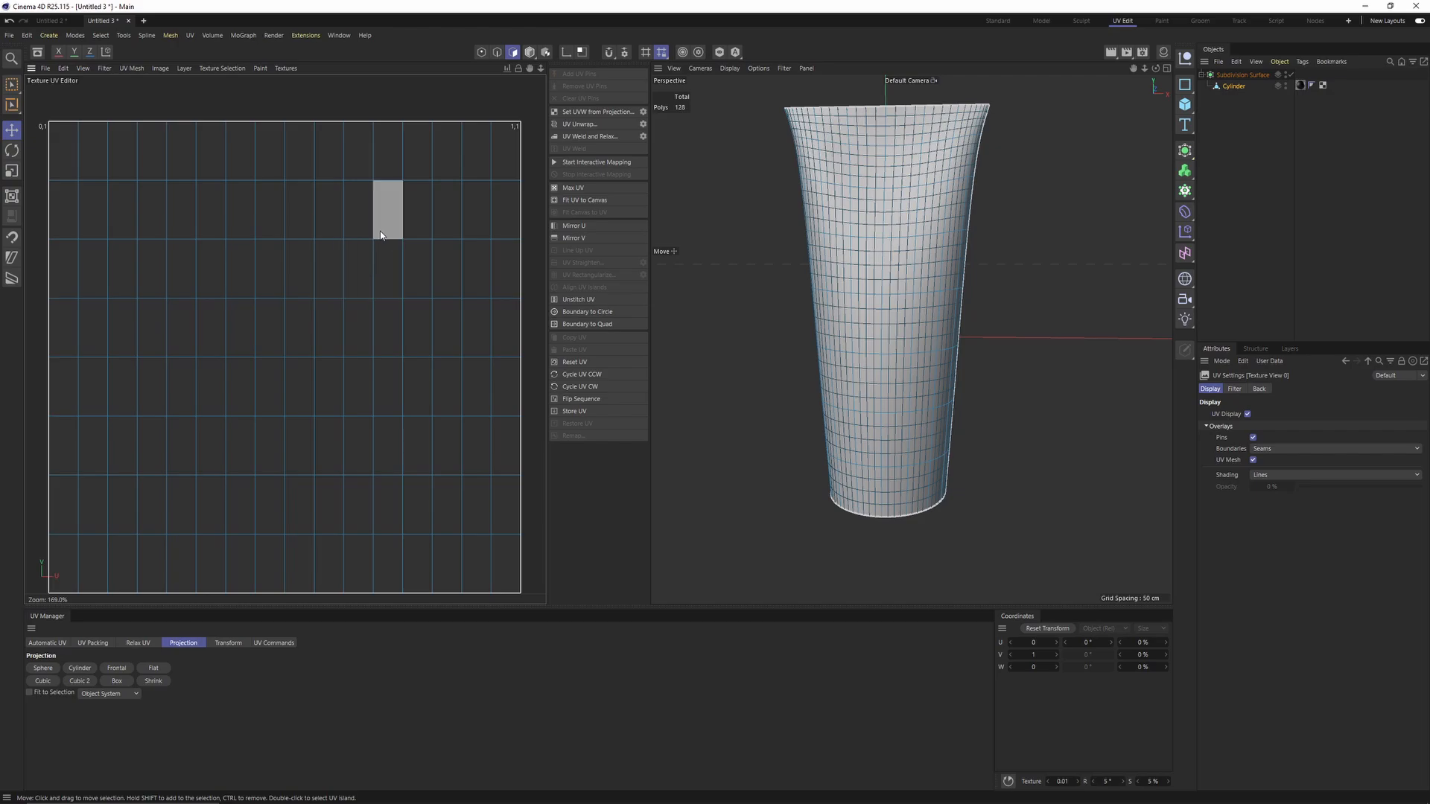
pyautogui.doubleClick(337, 261)
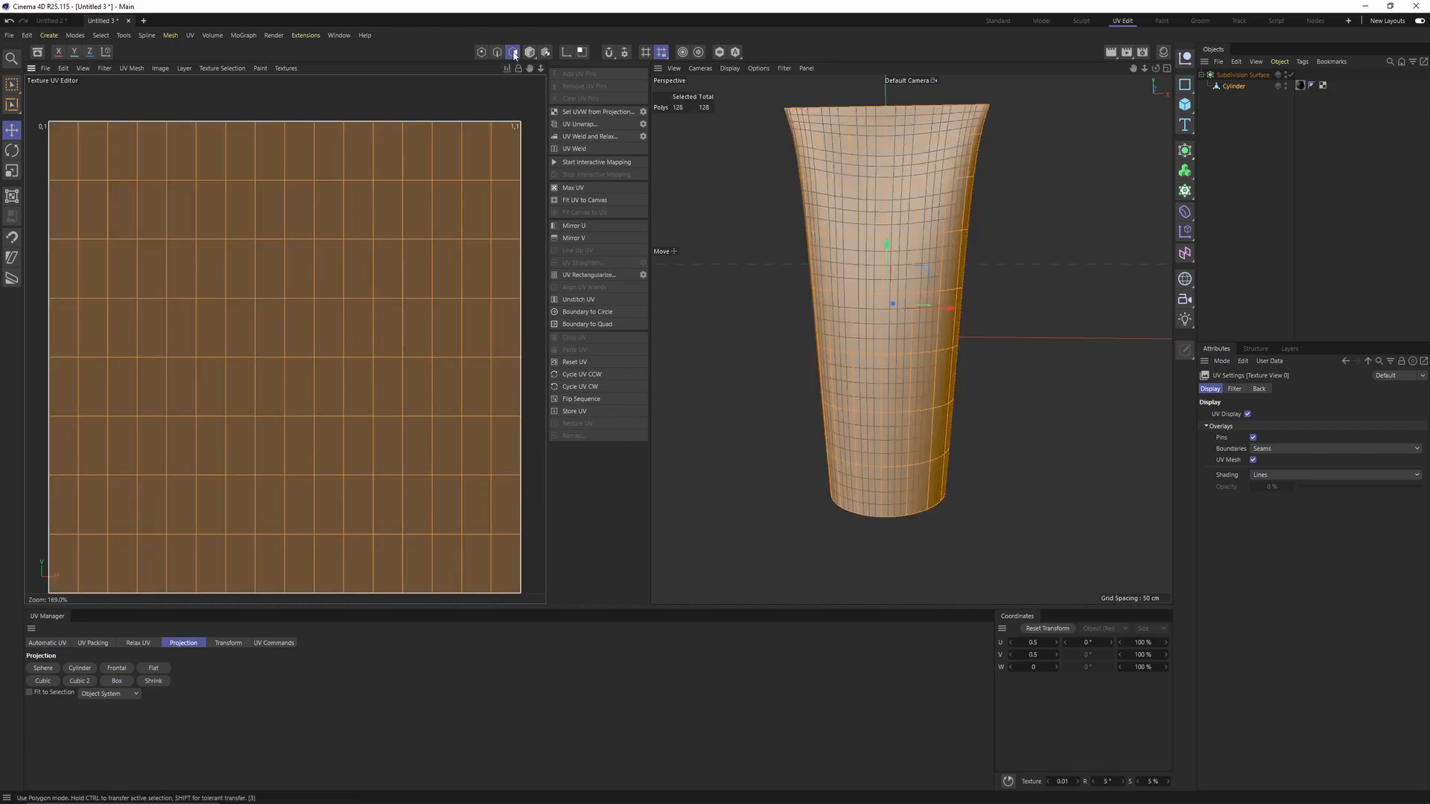
pyautogui.scroll(-3, 417, 267)
pyautogui.click(139, 643)
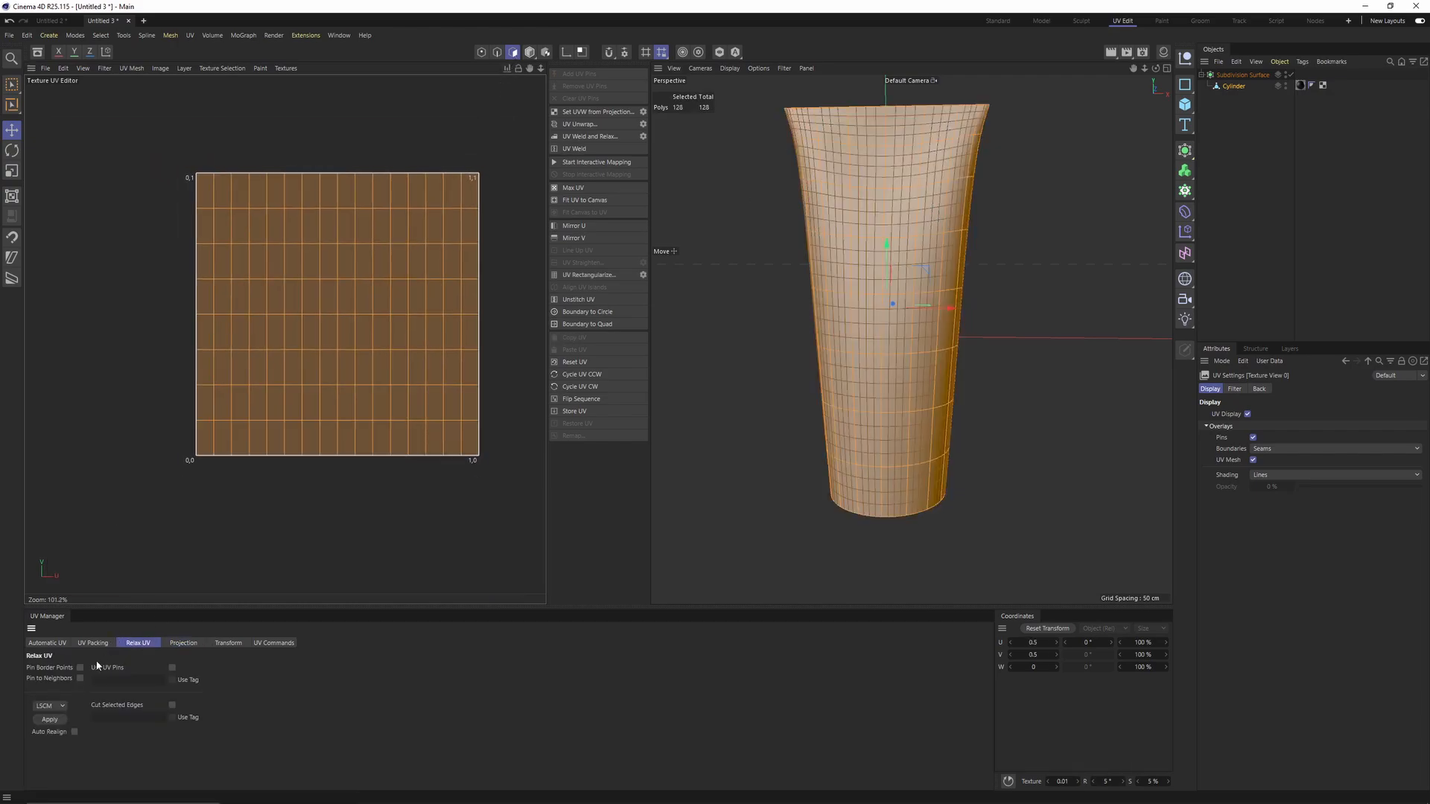
pyautogui.click(50, 720)
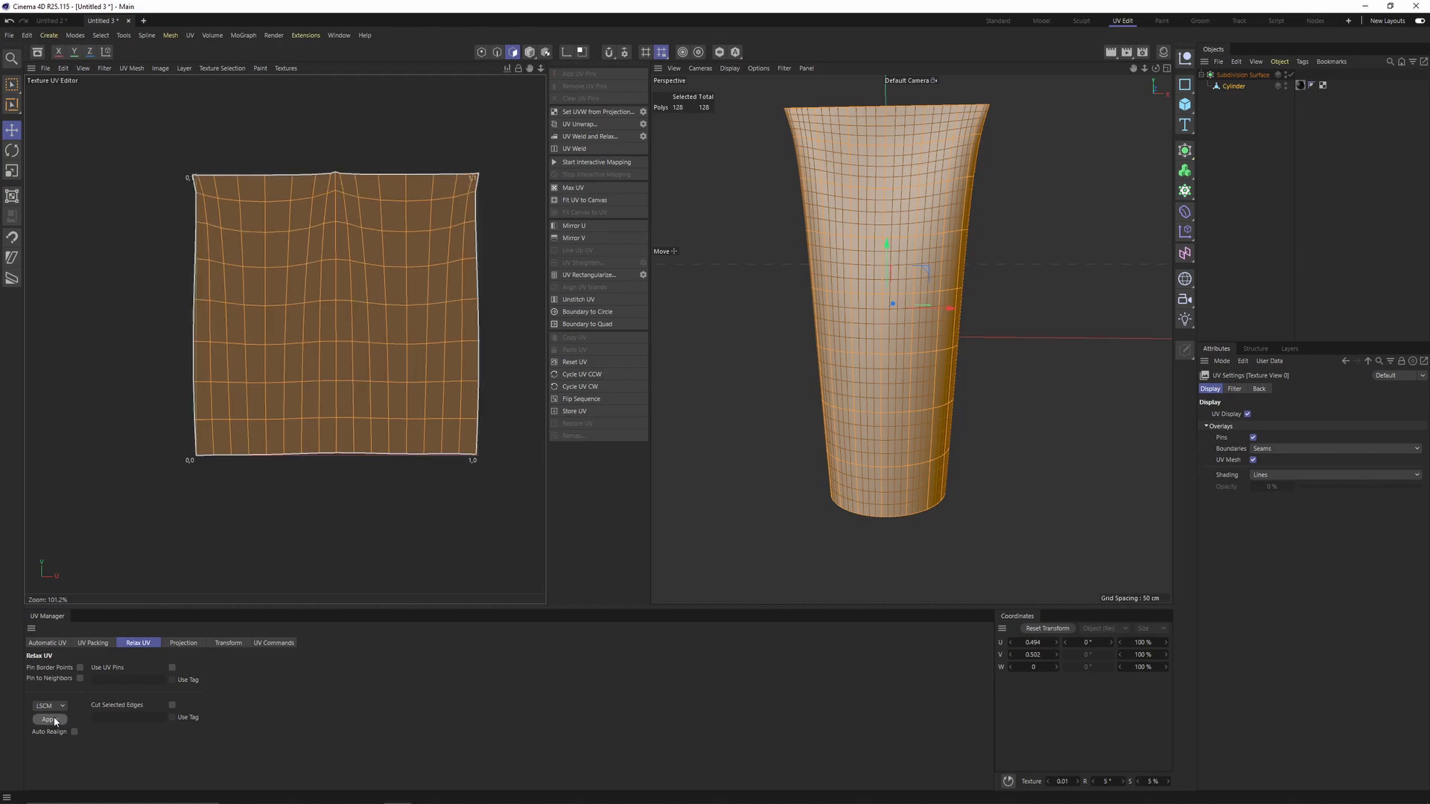
# Step: Check the relaxed UVs with the UV Map texture from several sides of the tube, and restore the empty canvas
pyautogui.click(285, 69)
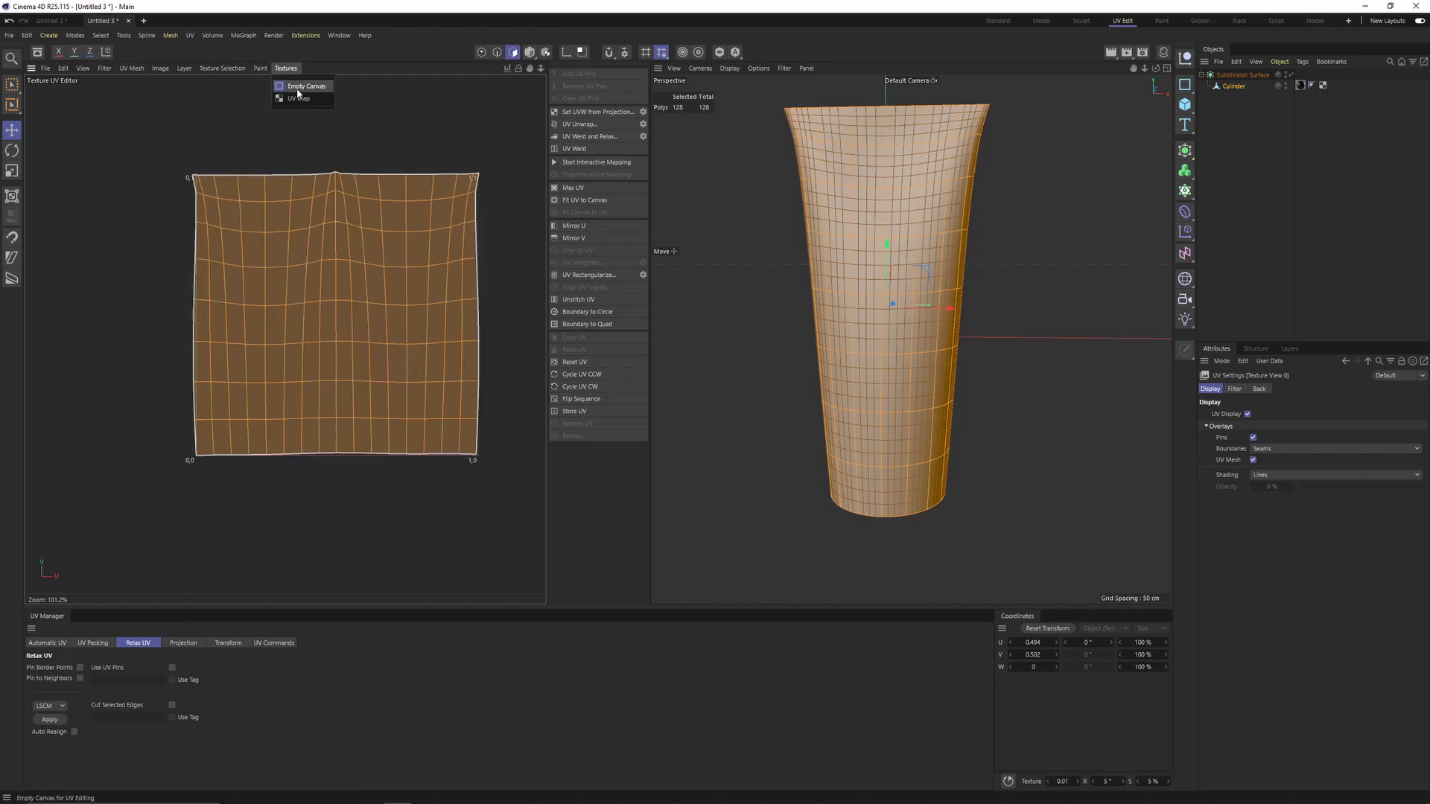
pyautogui.click(297, 99)
pyautogui.keyDown('alt'); pyautogui.moveTo(969, 257); pyautogui.dragTo(937, 232); pyautogui.keyUp('alt')
pyautogui.keyDown('alt'); pyautogui.moveTo(887, 176); pyautogui.dragTo(873, 214, button='middle'); pyautogui.keyUp('alt')
pyautogui.keyDown('alt'); pyautogui.moveTo(878, 213); pyautogui.dragTo(941, 188, button='right'); pyautogui.keyUp('alt')
pyautogui.keyDown('alt'); pyautogui.moveTo(941, 189); pyautogui.dragTo(965, 204); pyautogui.keyUp('alt')
pyautogui.keyDown('alt'); pyautogui.moveTo(826, 176); pyautogui.dragTo(790, 186, button='right'); pyautogui.keyUp('alt')
pyautogui.keyDown('alt'); pyautogui.moveTo(808, 186); pyautogui.dragTo(1043, 216); pyautogui.keyUp('alt')
pyautogui.keyDown('alt'); pyautogui.moveTo(767, 193); pyautogui.dragTo(946, 257, button='middle'); pyautogui.keyUp('alt')
pyautogui.keyDown('alt'); pyautogui.moveTo(949, 261); pyautogui.dragTo(902, 290); pyautogui.keyUp('alt')
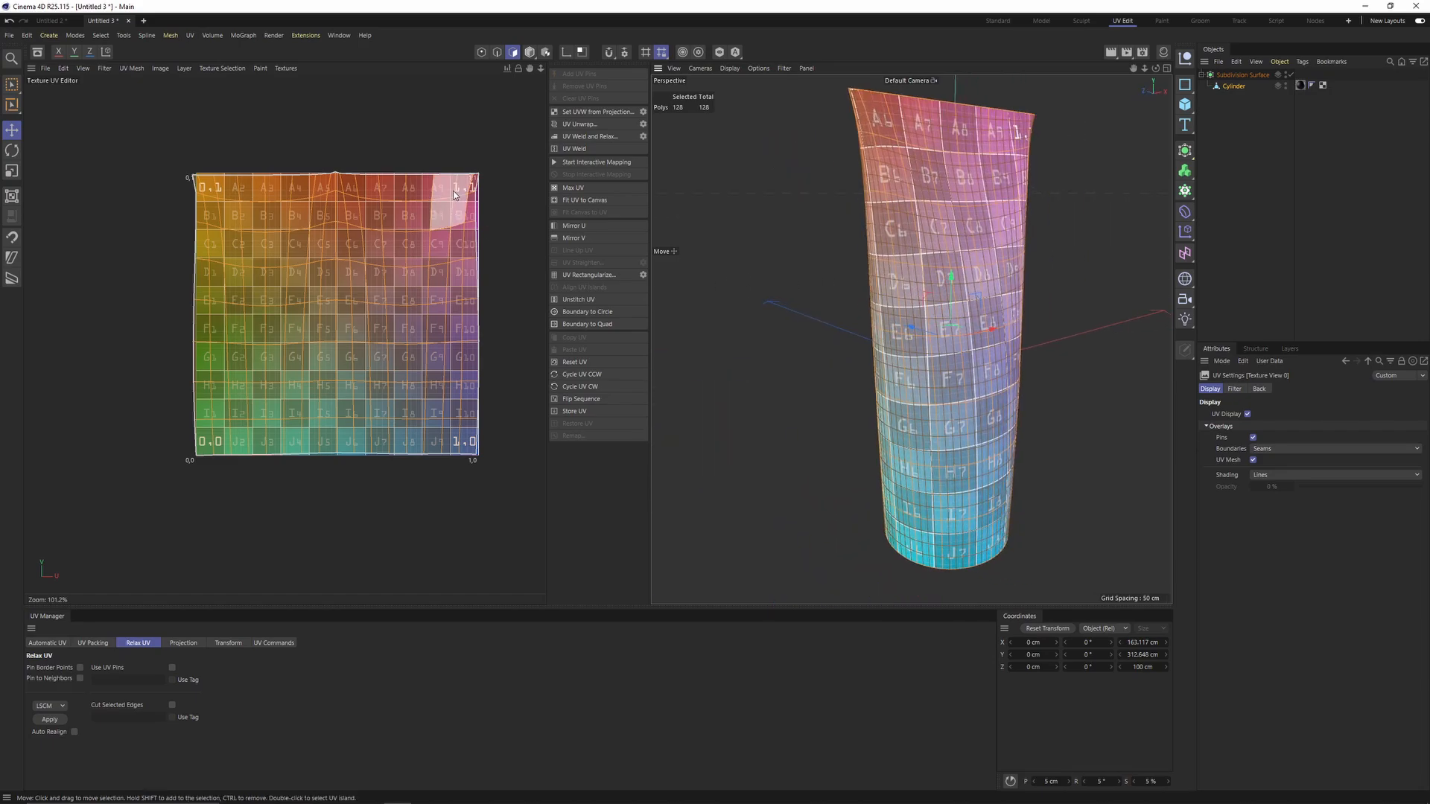
pyautogui.click(285, 68)
pyautogui.click(301, 99)
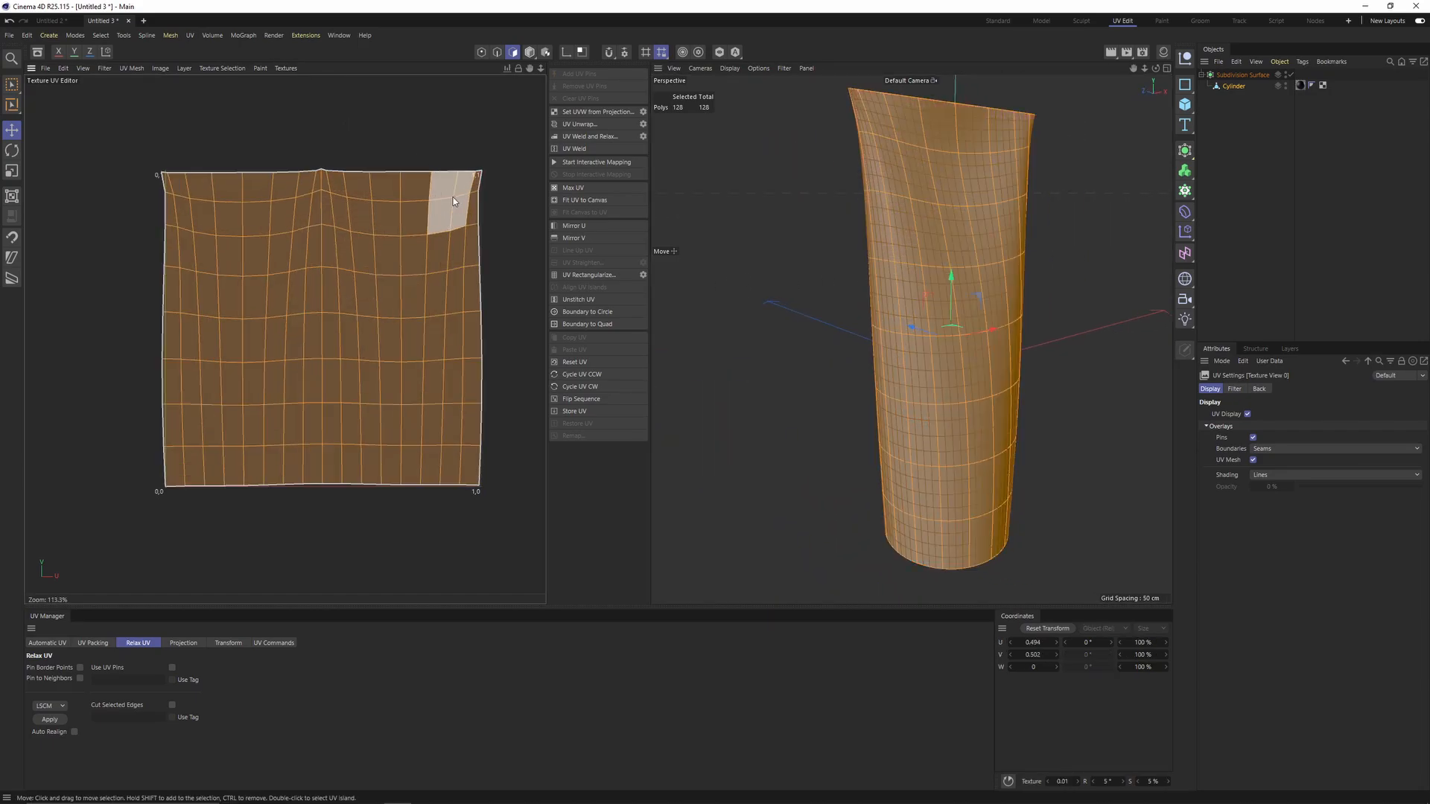
# Step: Select the UV island's outer border edges one side at a time and straighten each with UV Straighten
pyautogui.scroll(5, 304, 178)
pyautogui.press('Return')
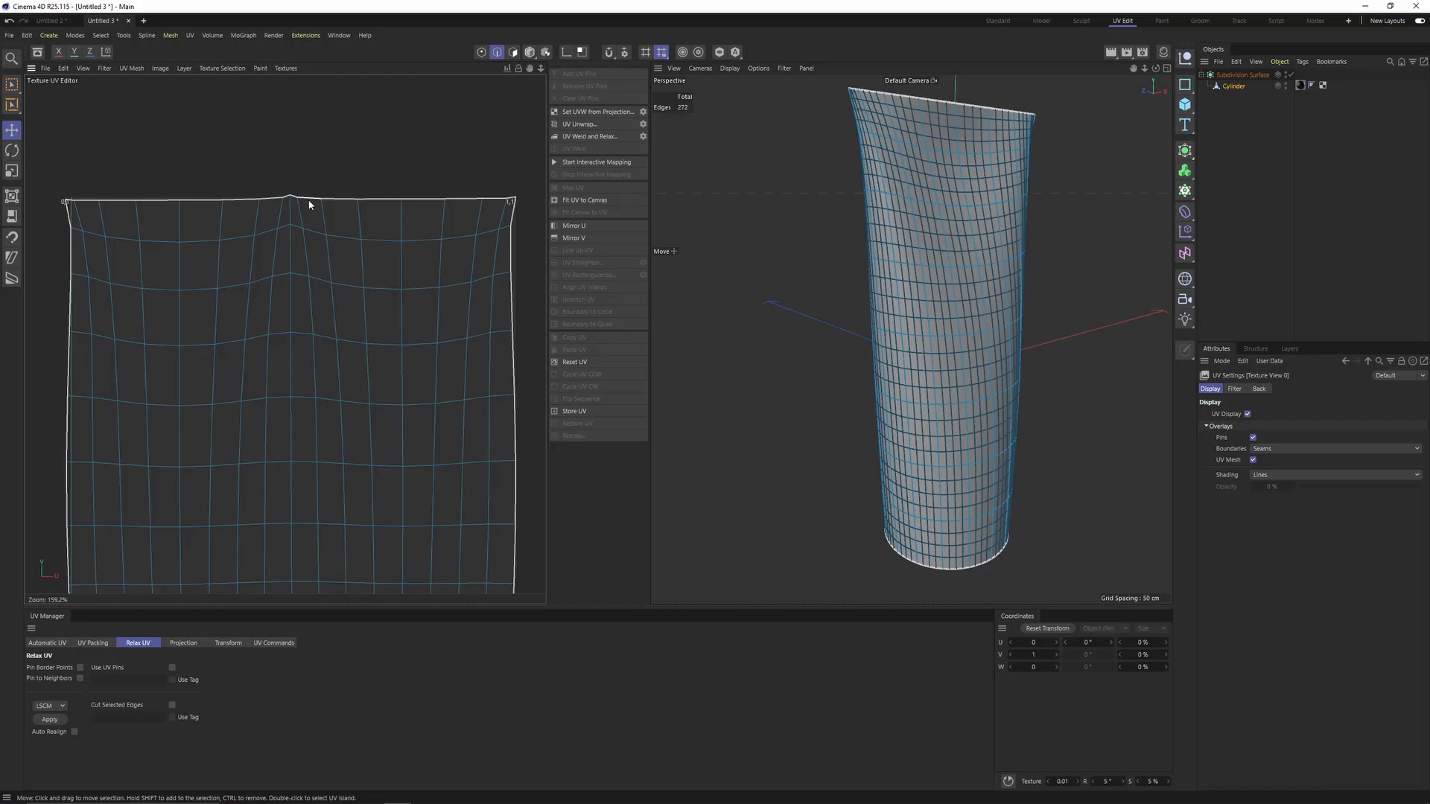
pyautogui.doubleClick(309, 204)
pyautogui.keyDown('alt'); pyautogui.moveTo(310, 204); pyautogui.dragTo(403, 213, button='right'); pyautogui.keyUp('alt')
pyautogui.scroll(-3, 431, 228)
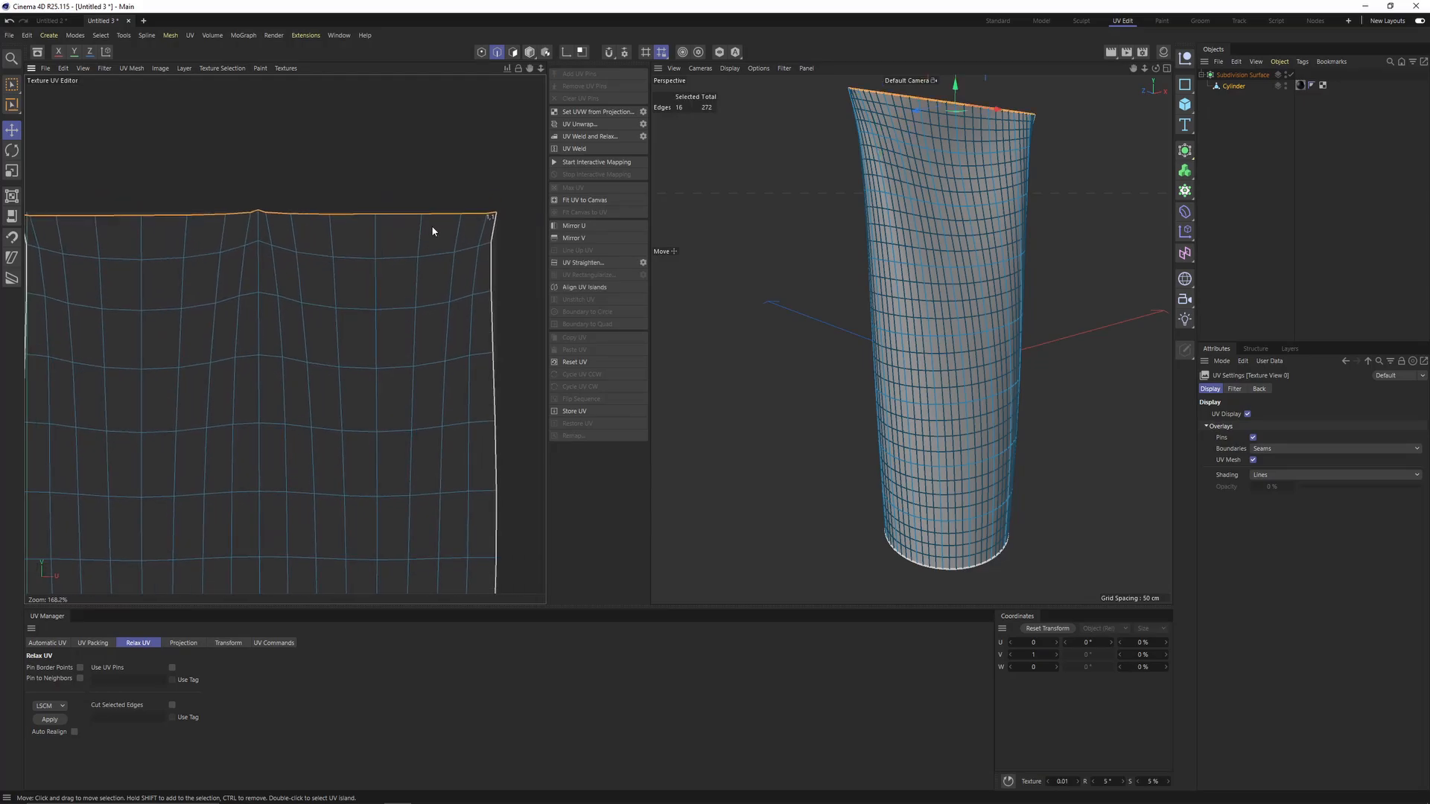
pyautogui.click(416, 218)
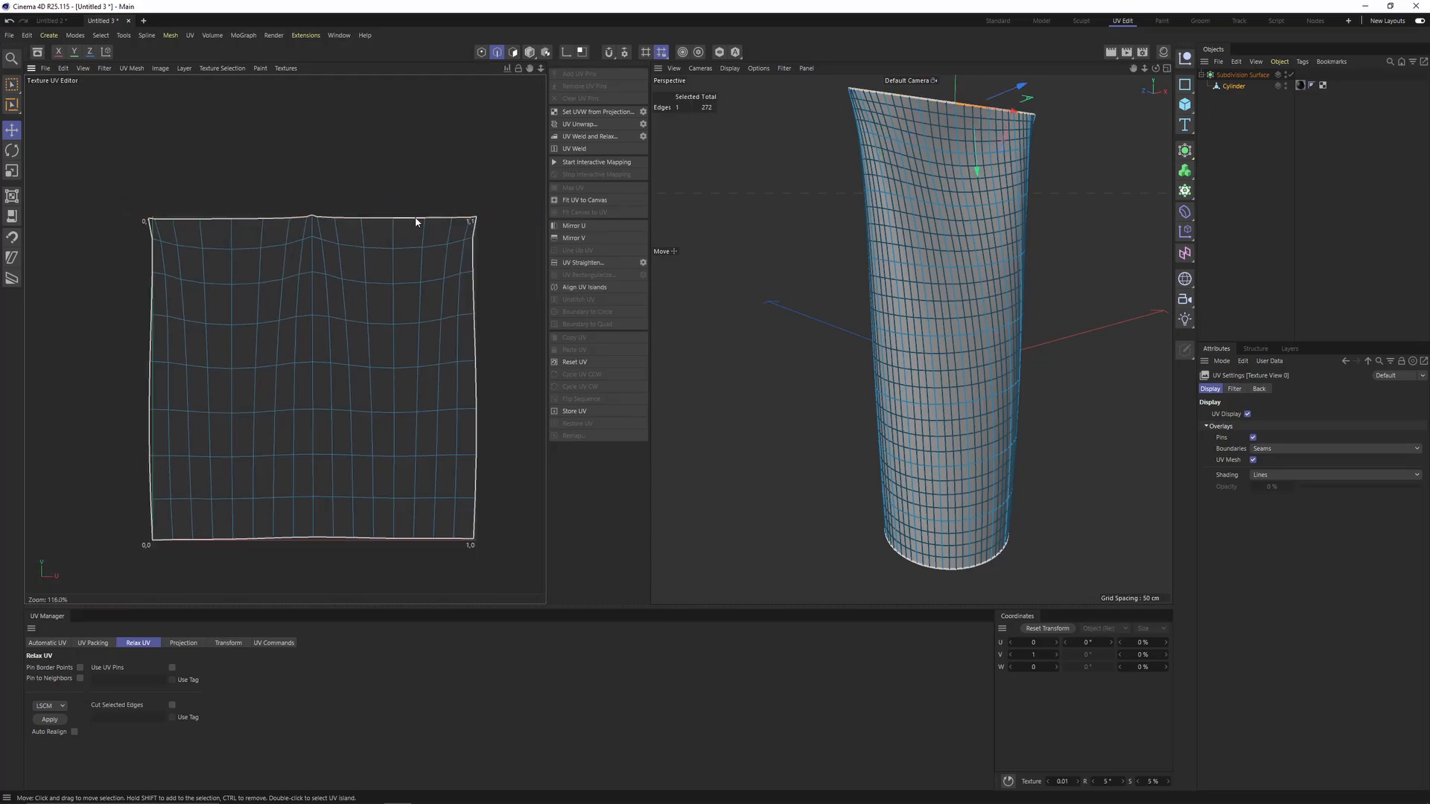
pyautogui.click(584, 263)
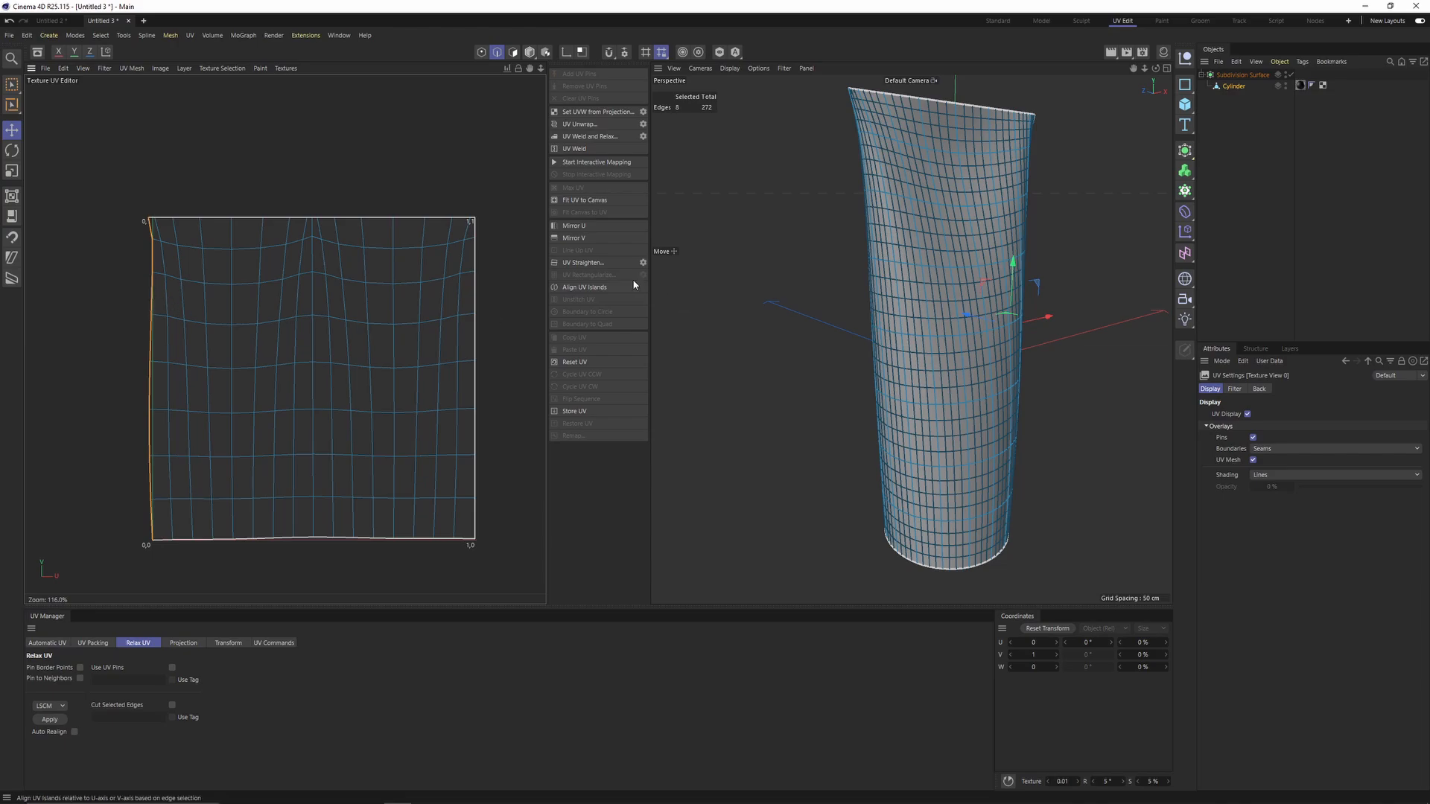
pyautogui.click(280, 501)
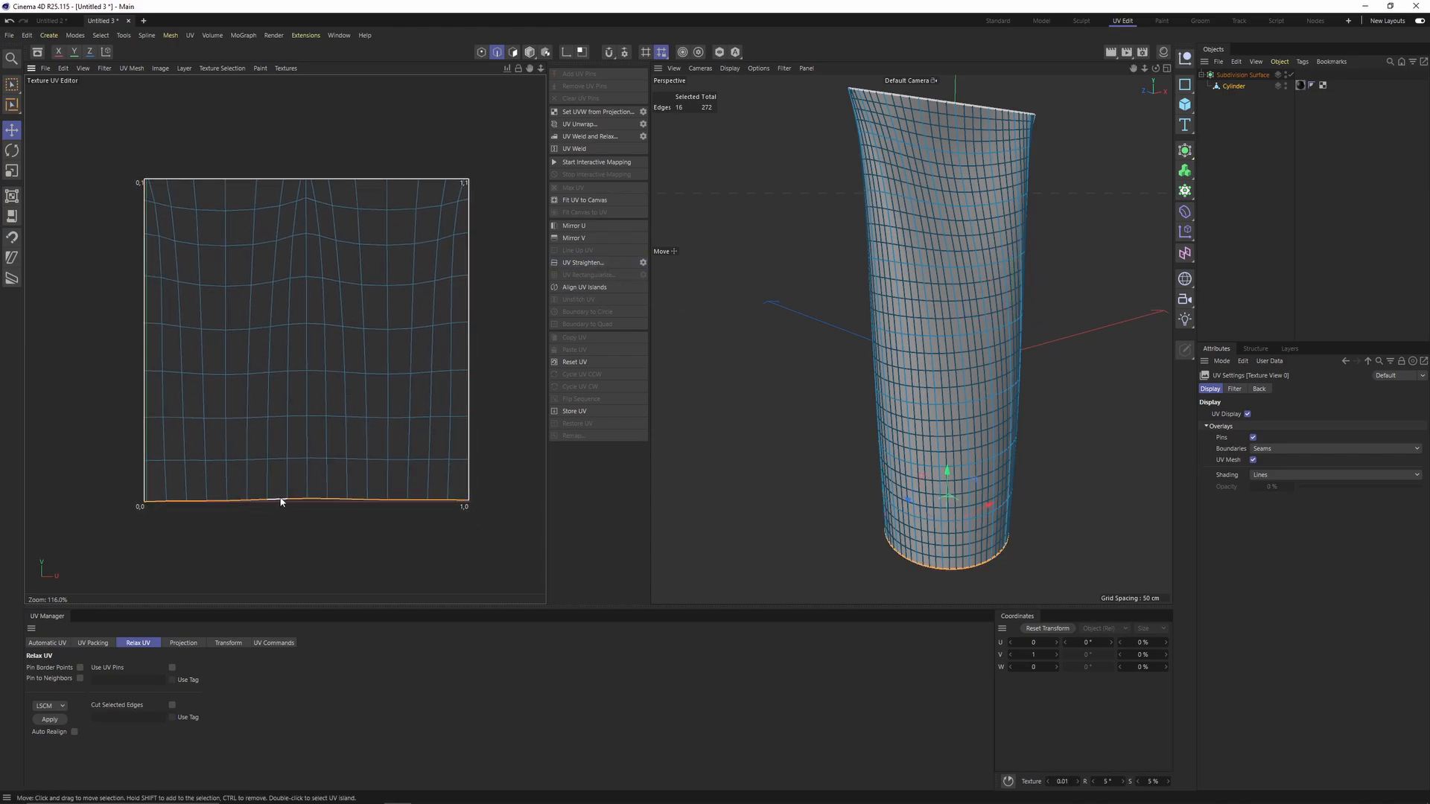
# Step: Select all polygons of the straightened UV island and fit the UVs to the canvas
pyautogui.press('Return')
pyautogui.click(386, 295)
pyautogui.doubleClick(386, 295)
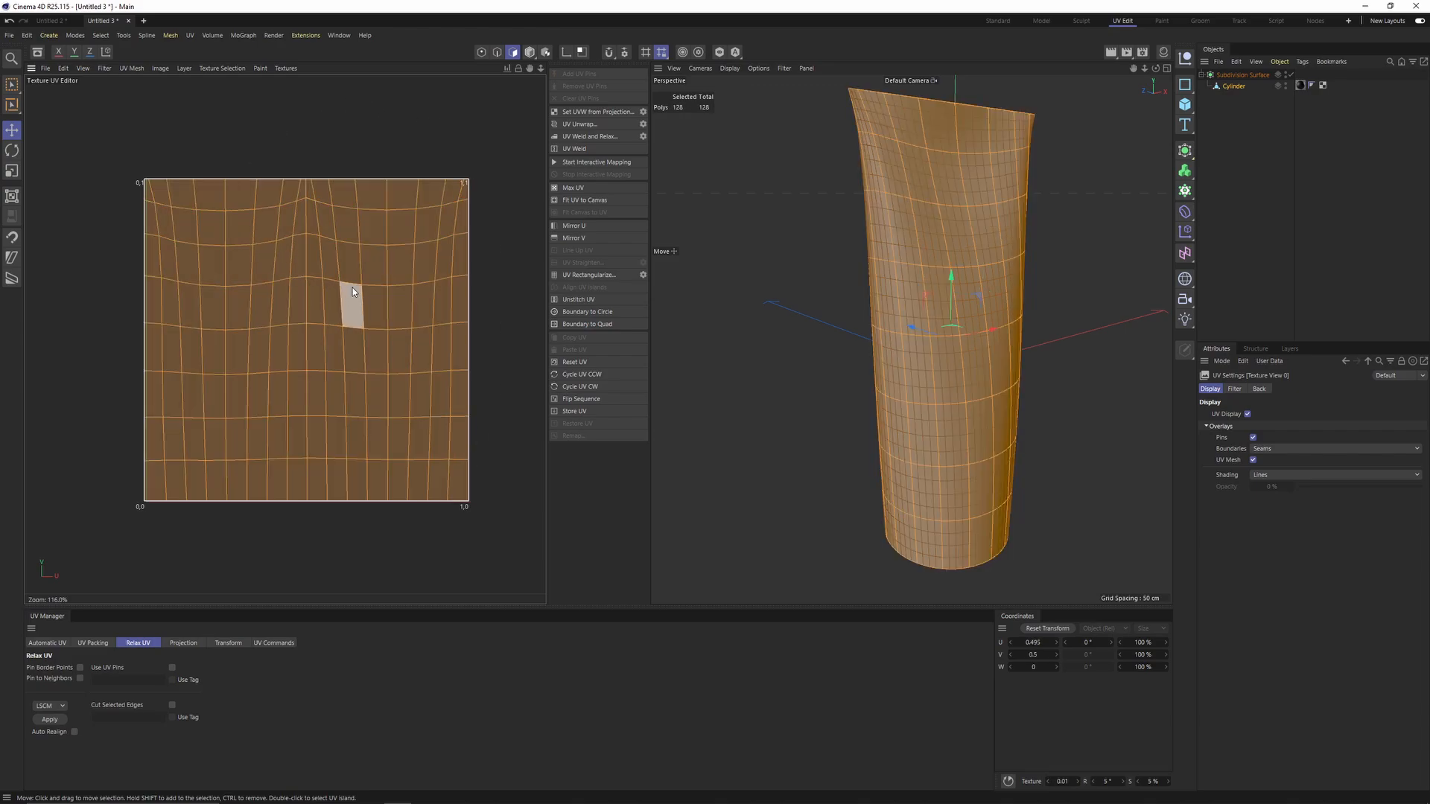
pyautogui.keyDown('alt'); pyautogui.moveTo(426, 262); pyautogui.dragTo(416, 267, button='middle'); pyautogui.keyUp('alt')
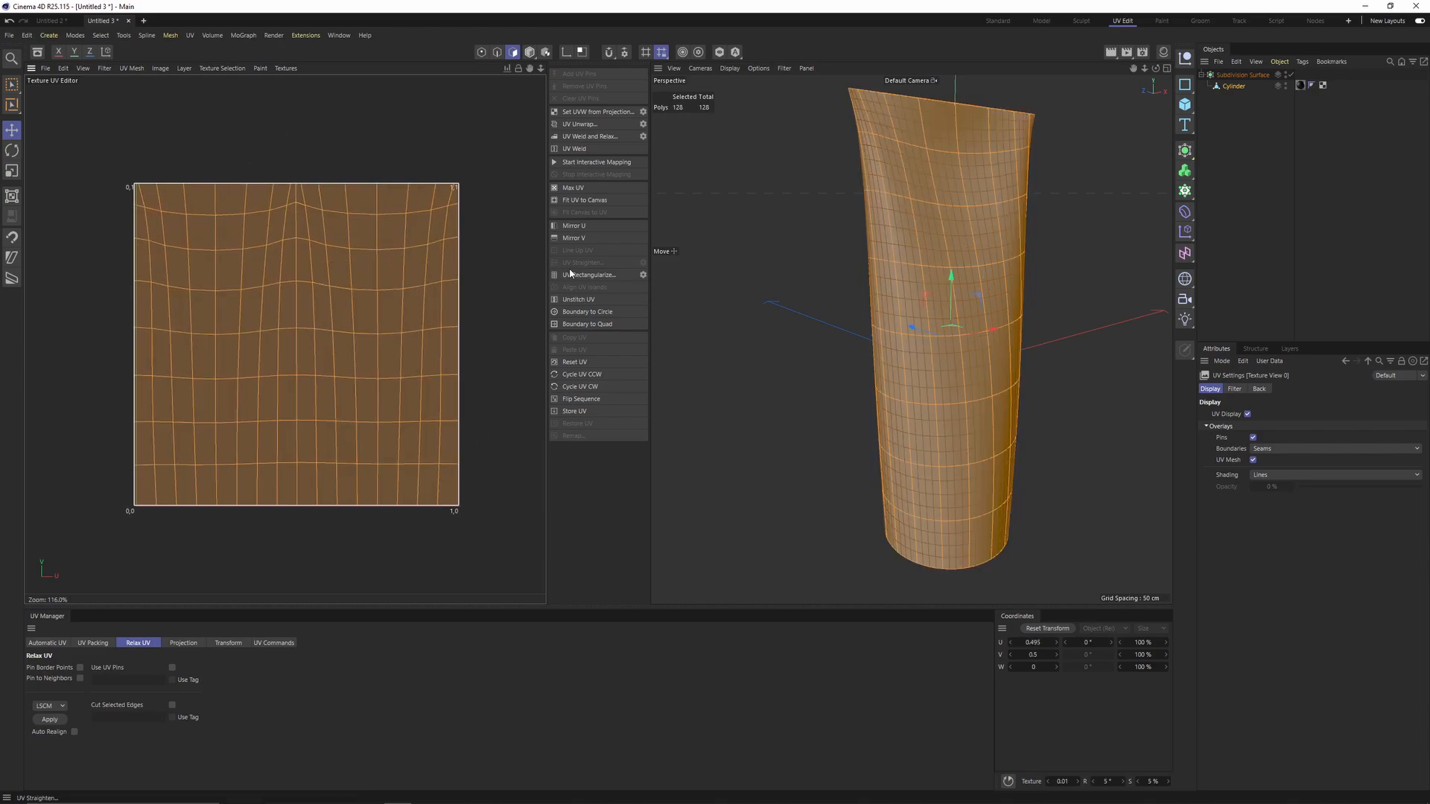
pyautogui.click(587, 201)
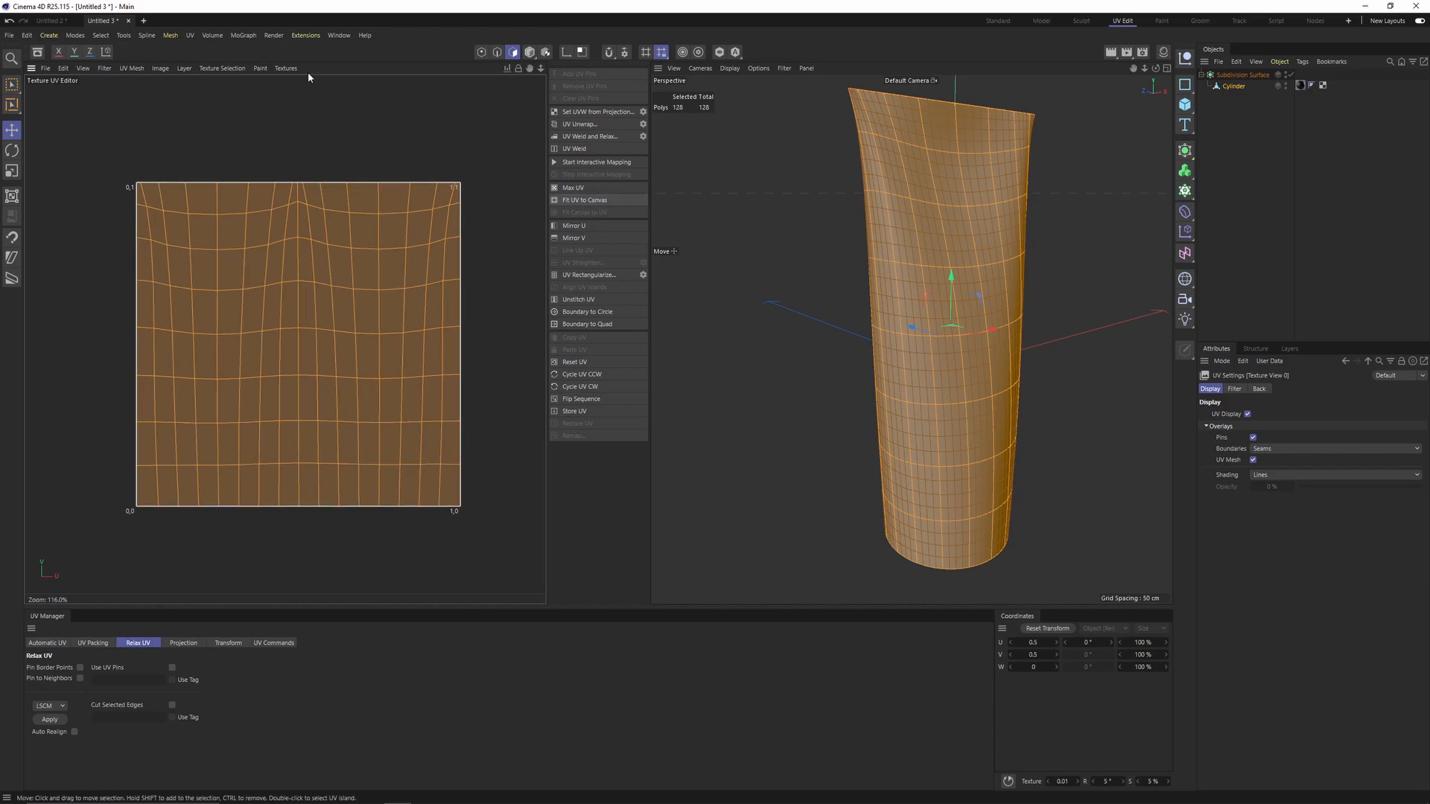
# Step: Display the UV Map test texture on the straightened UVs and examine its squares along the tube
pyautogui.click(285, 67)
pyautogui.click(299, 99)
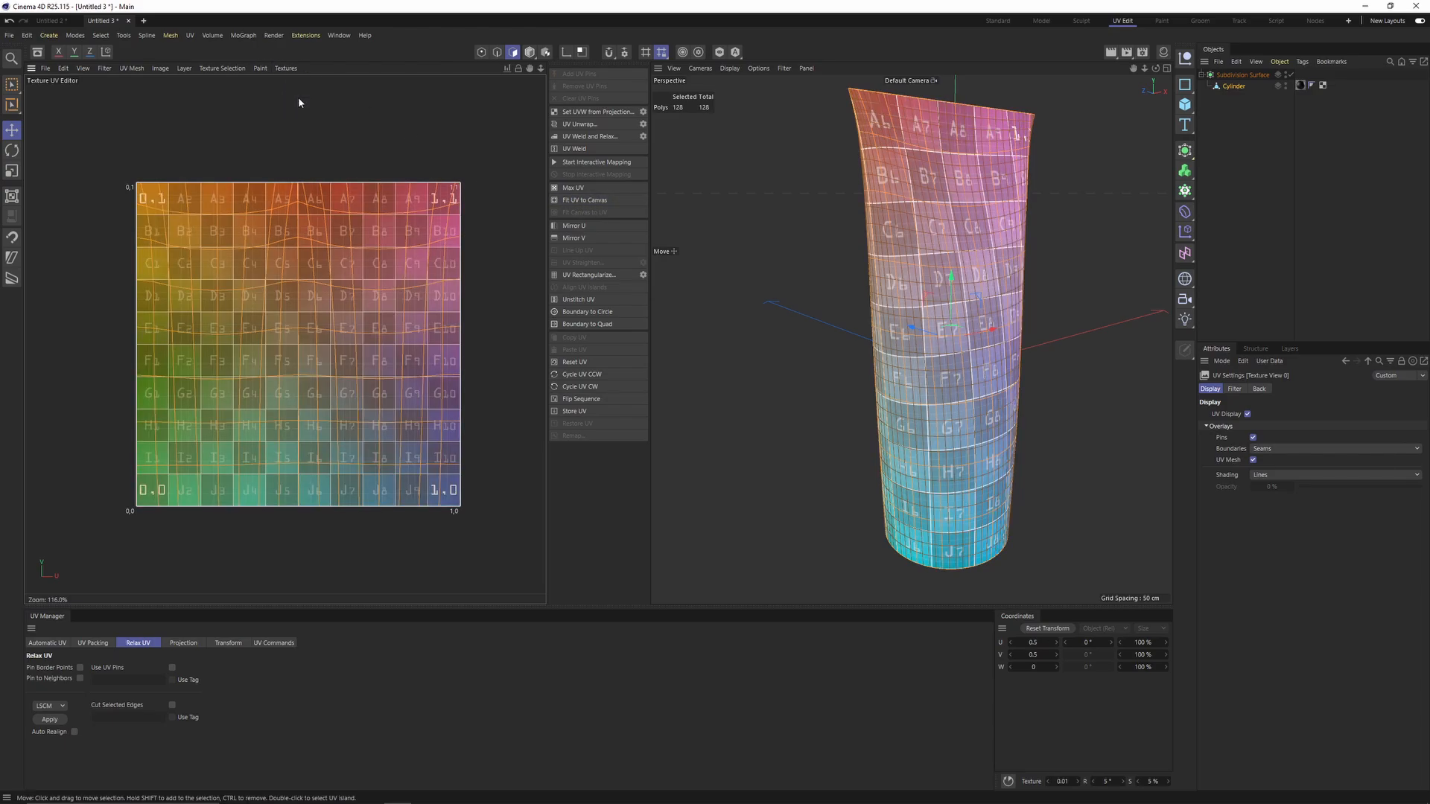
pyautogui.keyDown('alt'); pyautogui.moveTo(961, 327); pyautogui.dragTo(887, 256); pyautogui.keyUp('alt')
pyautogui.scroll(5, 887, 256)
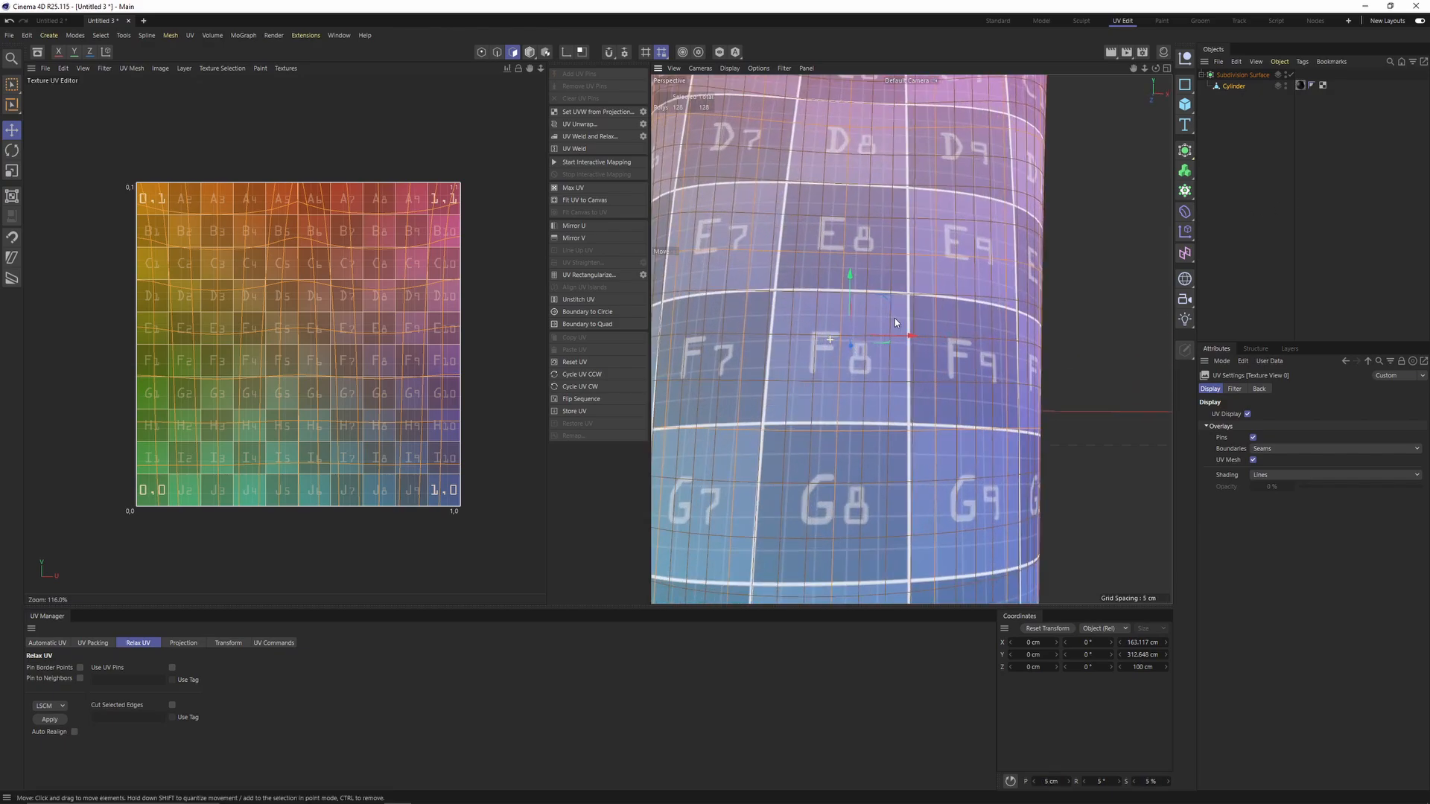
pyautogui.keyDown('alt'); pyautogui.moveTo(895, 319); pyautogui.dragTo(921, 226); pyautogui.keyUp('alt')
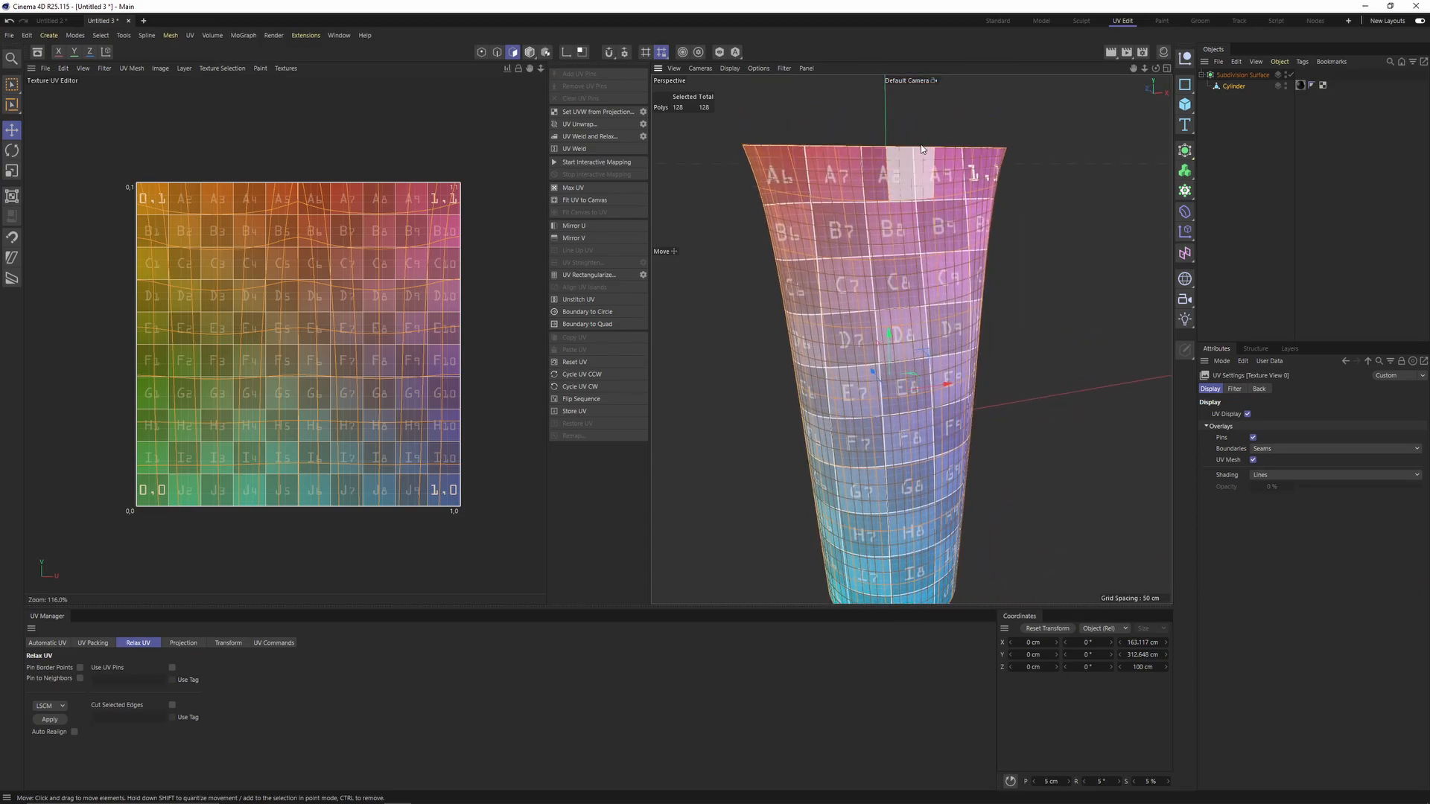
pyautogui.scroll(5, 873, 307)
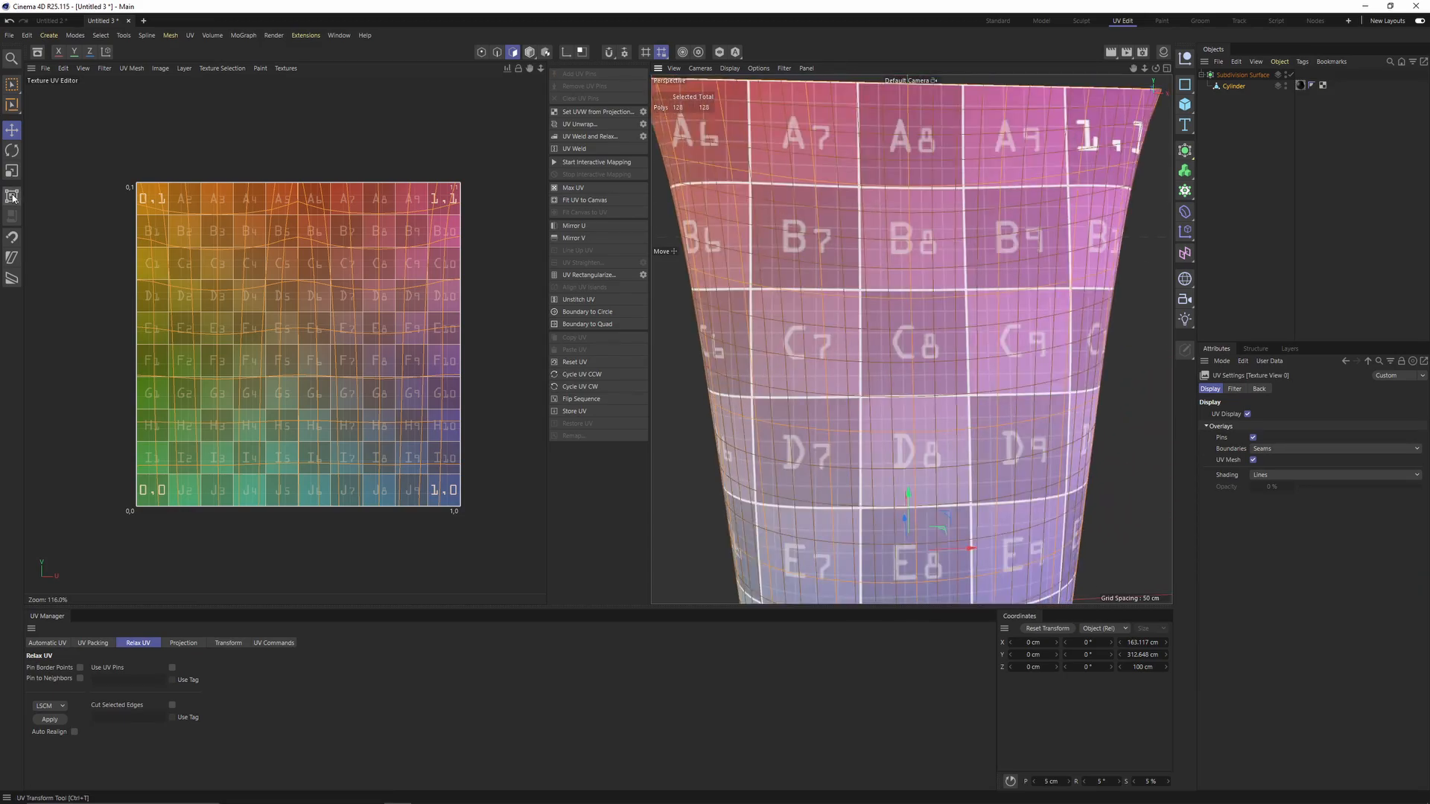
# Step: Stretch the UV island vertically with UV Transform so its upper edge extends slightly past the canvas
pyautogui.click(12, 196)
pyautogui.scroll(1, 311, 165)
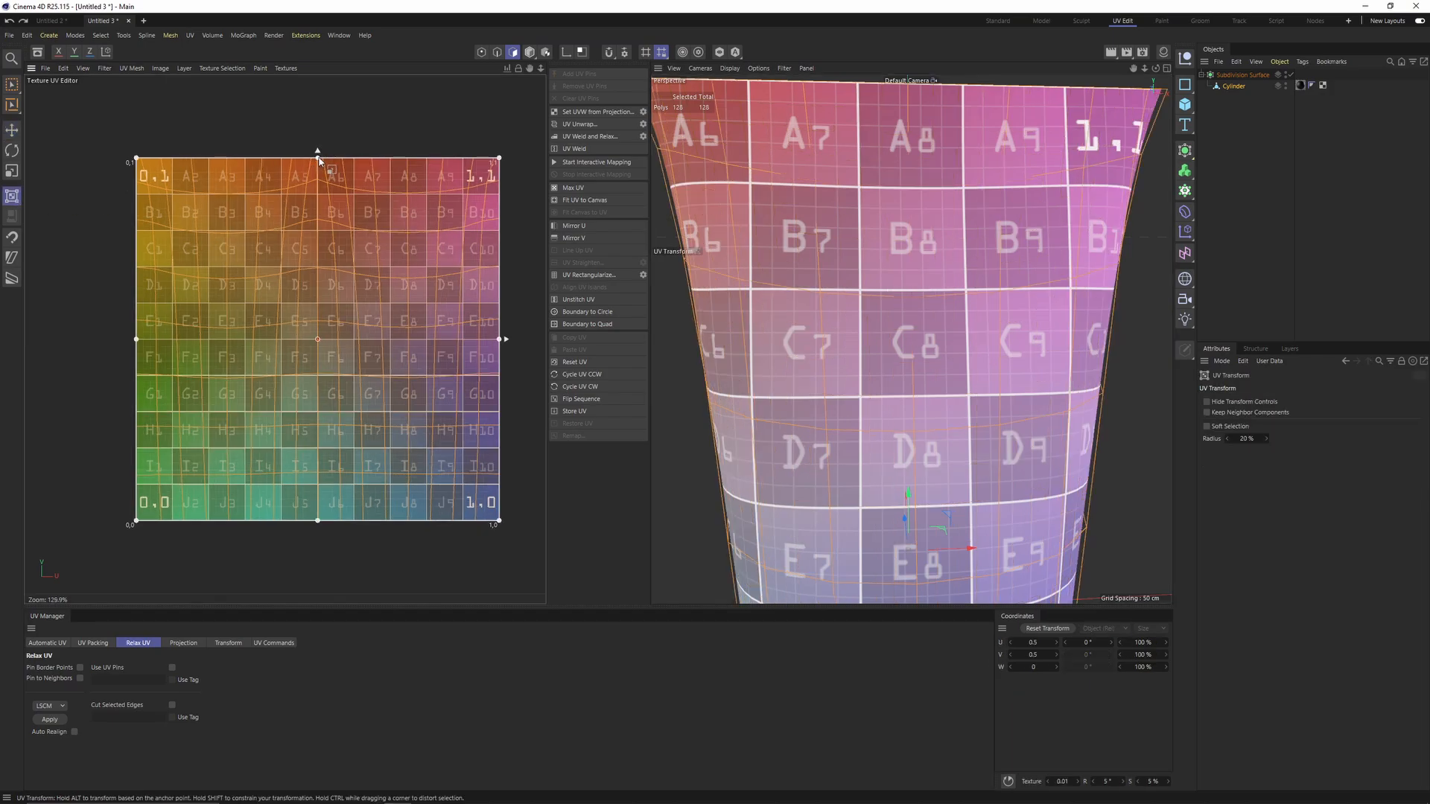
pyautogui.moveTo(319, 159); pyautogui.dragTo(319, 127)
# Step: Inspect the stretched texture's proportions around the tube's body and the repeated strip at its upper end
pyautogui.keyDown('alt'); pyautogui.moveTo(804, 290); pyautogui.dragTo(907, 283); pyautogui.keyUp('alt')
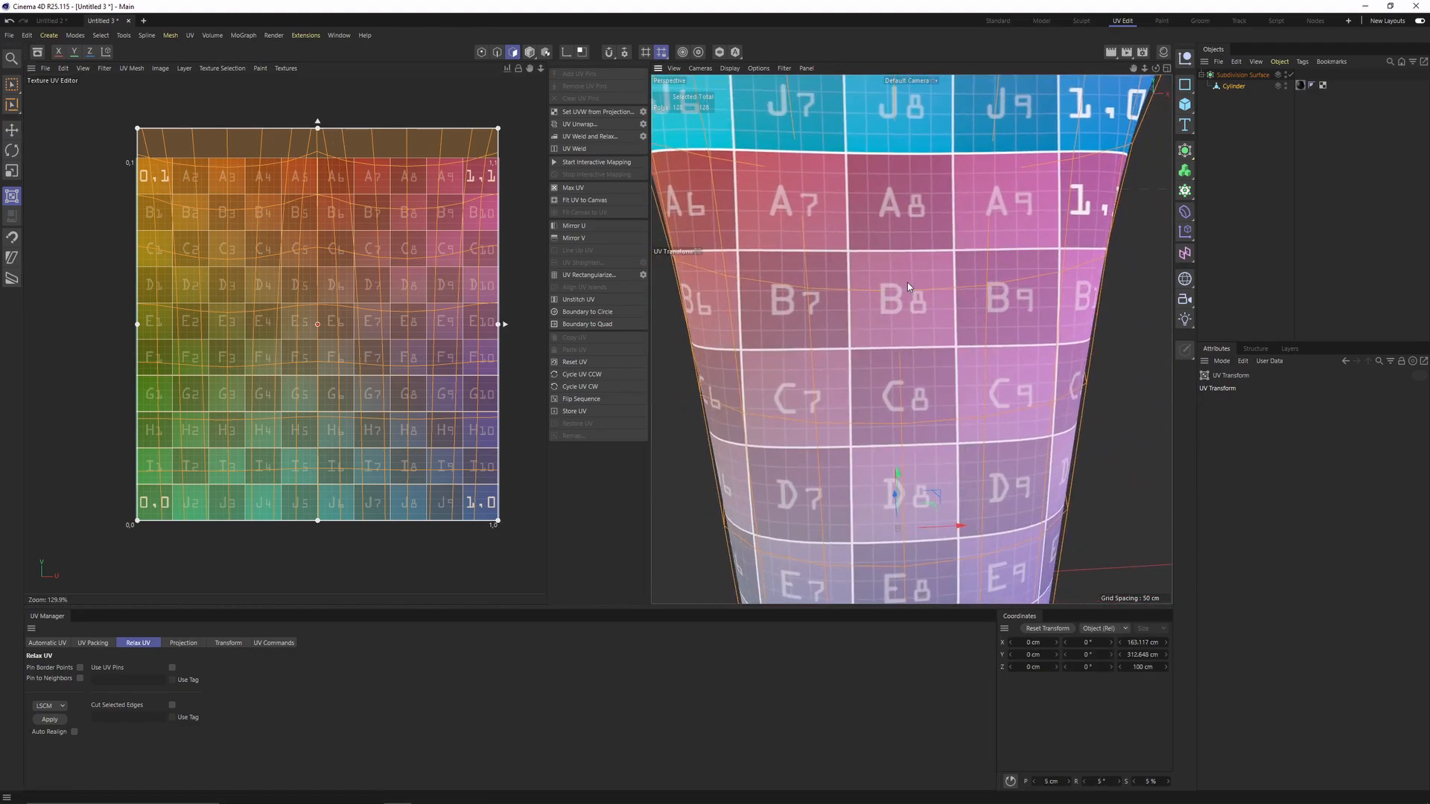
pyautogui.keyDown('alt'); pyautogui.moveTo(907, 284); pyautogui.dragTo(956, 266, button='right'); pyautogui.keyUp('alt')
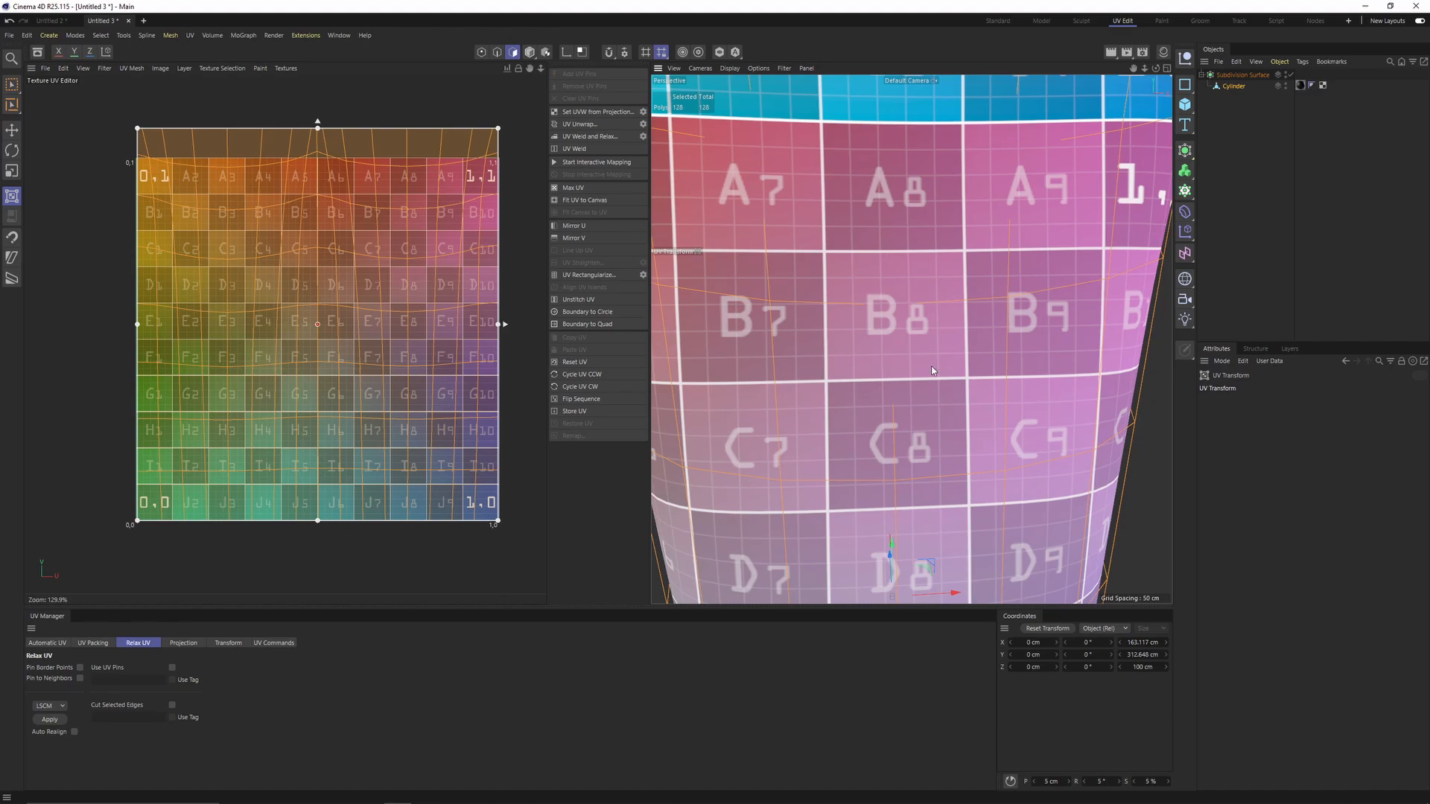
pyautogui.keyDown('alt'); pyautogui.moveTo(834, 327); pyautogui.dragTo(1011, 211); pyautogui.keyUp('alt')
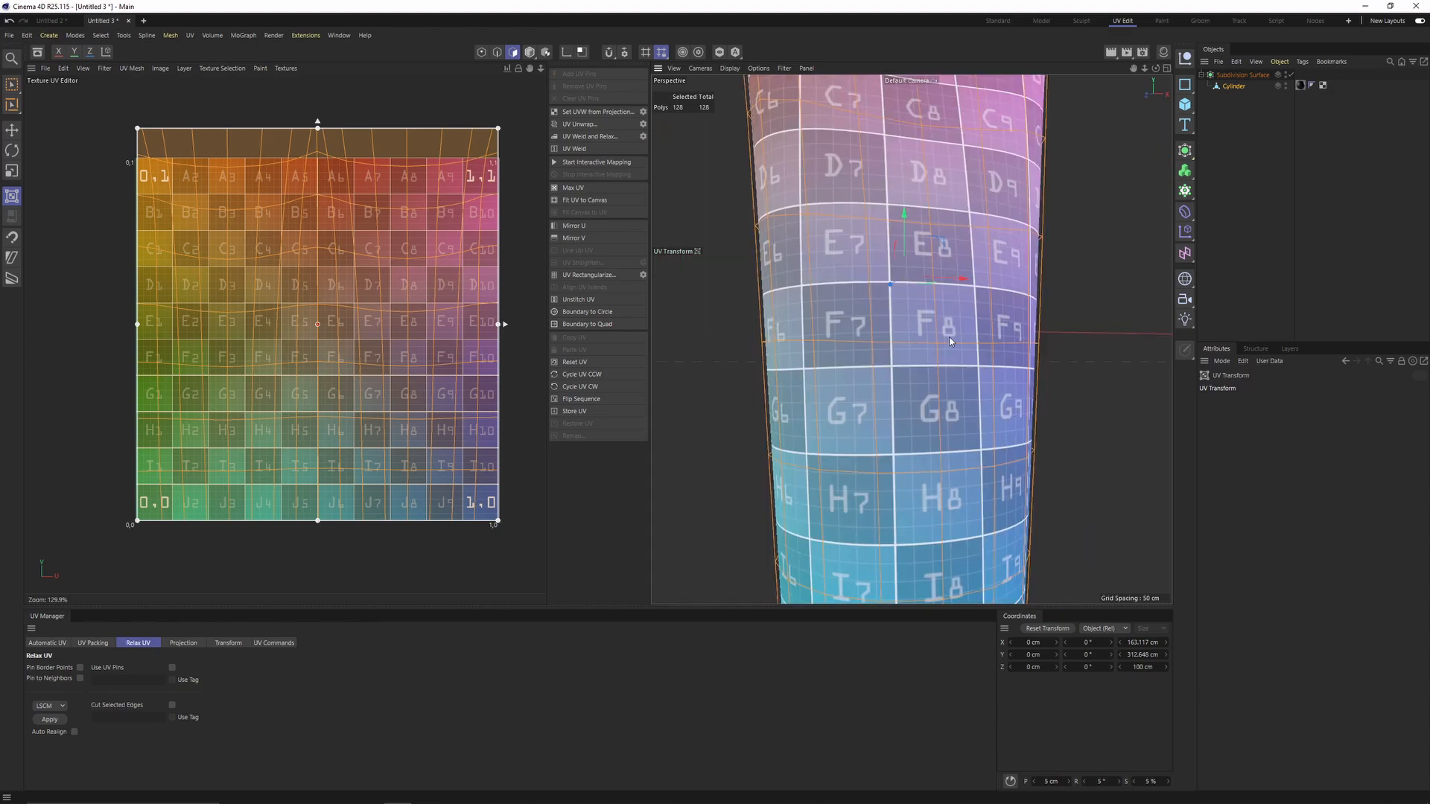
pyautogui.keyDown('alt'); pyautogui.moveTo(950, 335); pyautogui.dragTo(909, 360, button='middle'); pyautogui.keyUp('alt')
pyautogui.keyDown('alt'); pyautogui.moveTo(909, 359); pyautogui.dragTo(932, 344, button='right'); pyautogui.keyUp('alt')
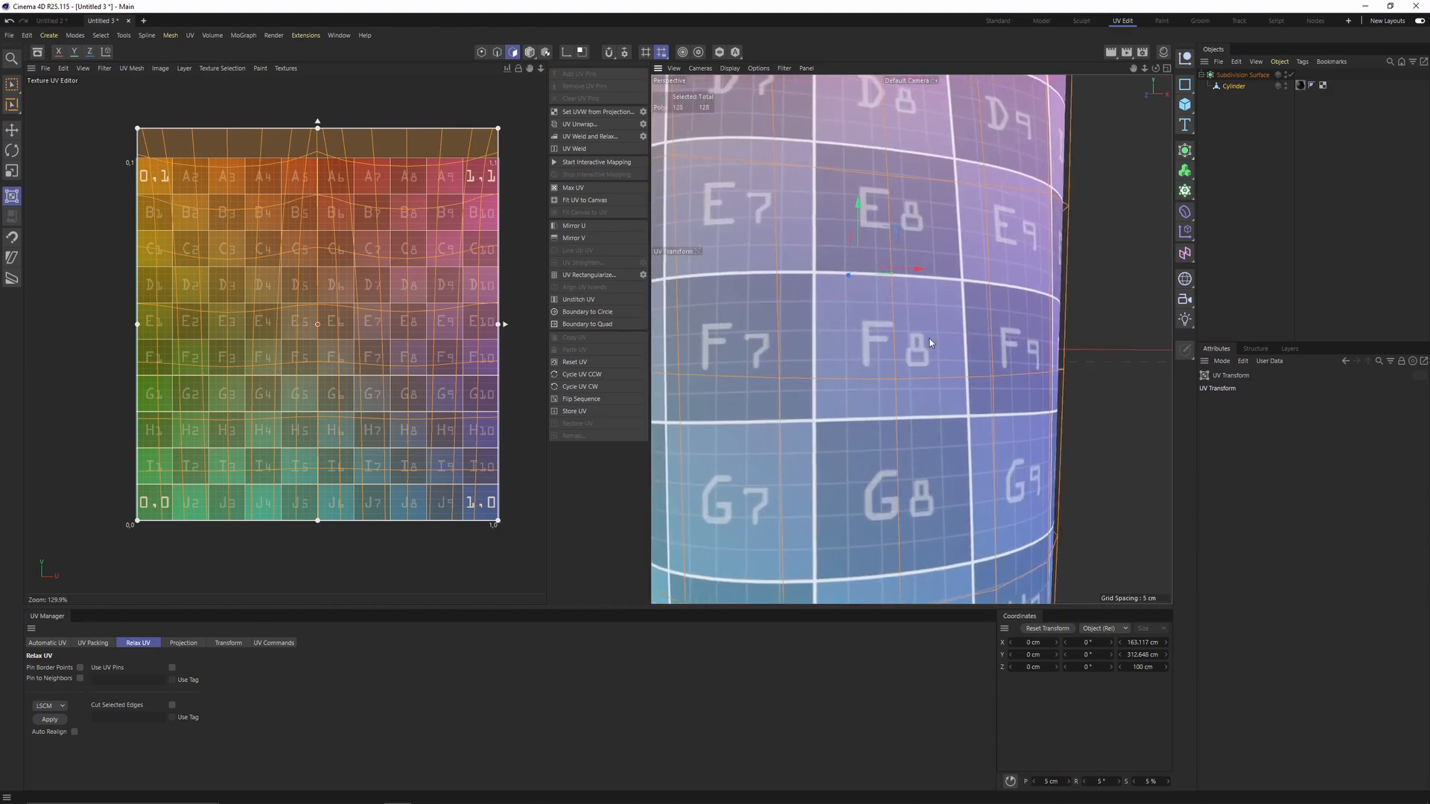
pyautogui.keyDown('alt'); pyautogui.moveTo(933, 344); pyautogui.dragTo(912, 365); pyautogui.keyUp('alt')
pyautogui.keyDown('alt'); pyautogui.moveTo(912, 365); pyautogui.dragTo(870, 352, button='right'); pyautogui.keyUp('alt')
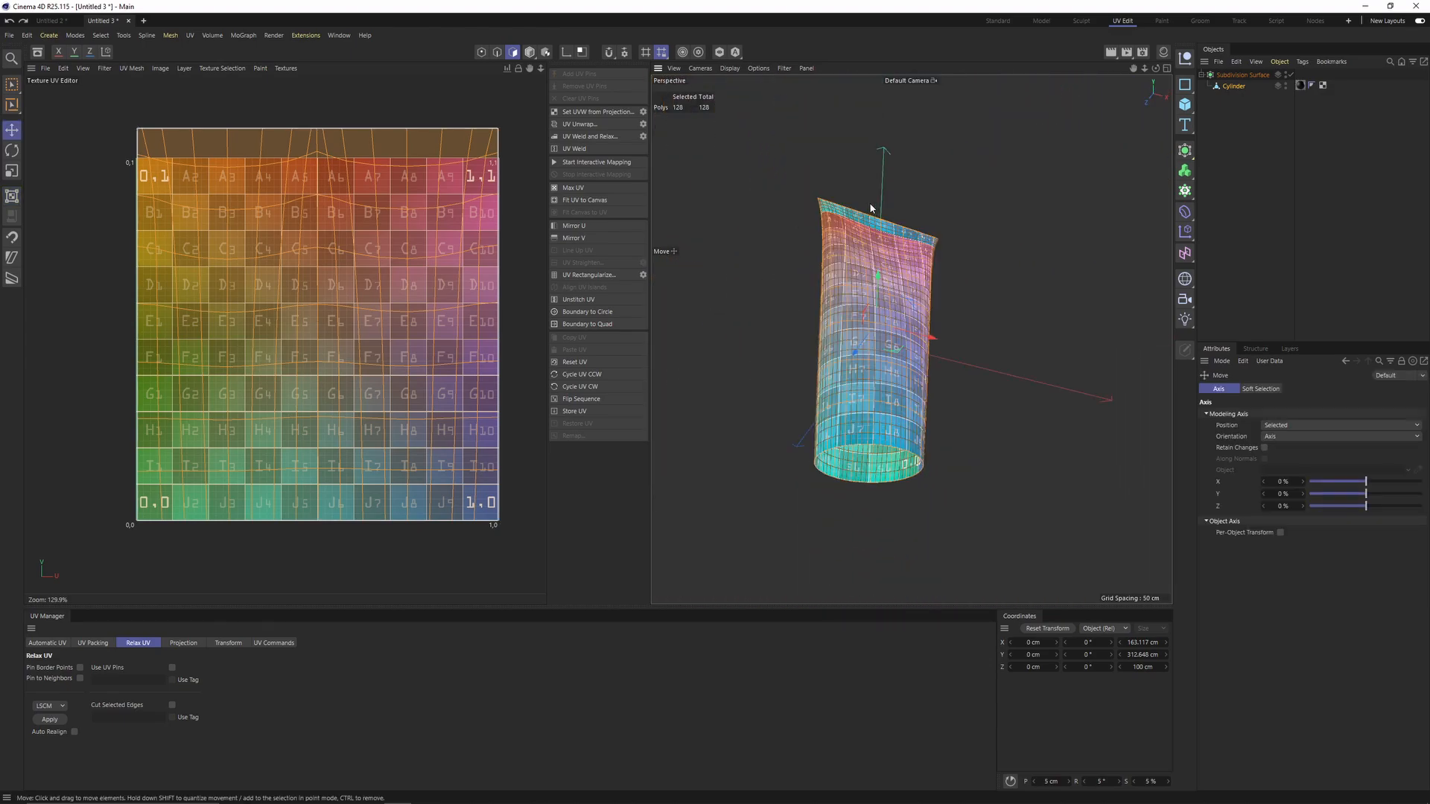
pyautogui.keyDown('alt'); pyautogui.moveTo(871, 298); pyautogui.dragTo(932, 296, button='right'); pyautogui.keyUp('alt')
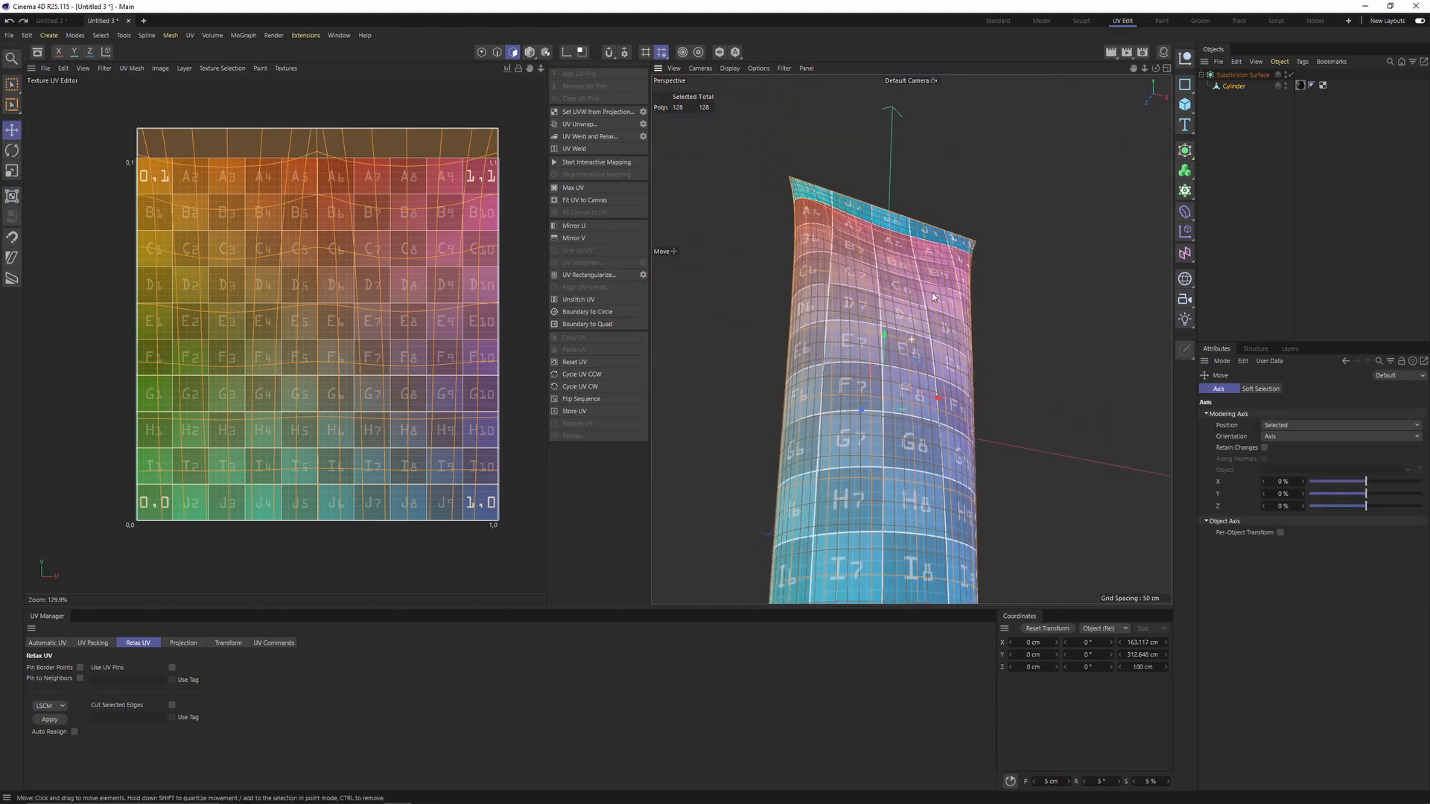
pyautogui.keyDown('alt'); pyautogui.moveTo(932, 296); pyautogui.dragTo(862, 399); pyautogui.keyUp('alt')
pyautogui.keyDown('alt'); pyautogui.moveTo(842, 279); pyautogui.dragTo(857, 354, button='middle'); pyautogui.keyUp('alt')
pyautogui.keyDown('alt'); pyautogui.moveTo(857, 354); pyautogui.dragTo(902, 342, button='right'); pyautogui.keyUp('alt')
# Step: Compare the tube's upper end in the Front view with its textured rim in the Perspective view
pyautogui.middleClick(861, 360)
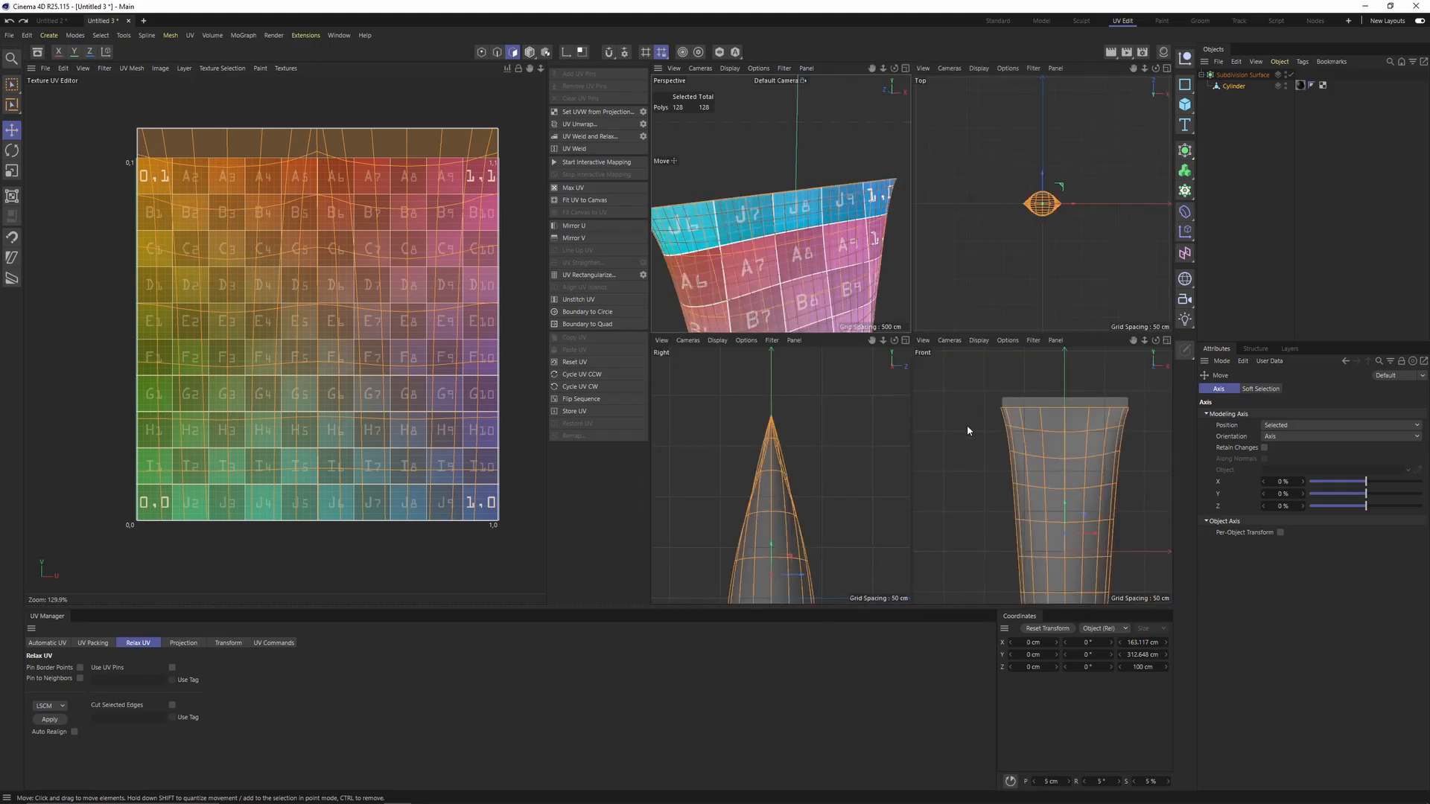
pyautogui.middleClick(1035, 419)
pyautogui.scroll(2, 829, 293)
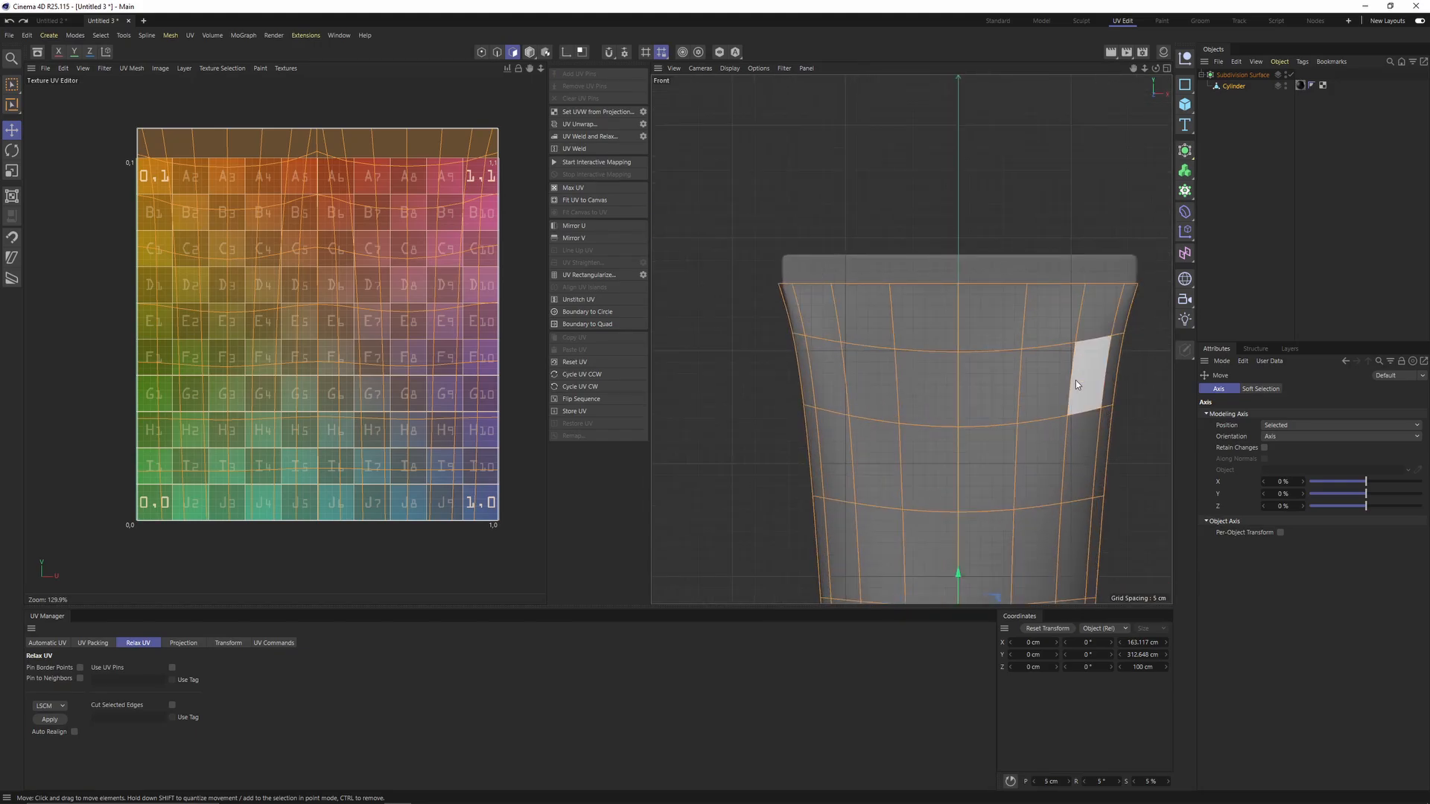
pyautogui.keyDown('alt'); pyautogui.moveTo(1064, 551); pyautogui.dragTo(1006, 112, button='middle'); pyautogui.keyUp('alt')
pyautogui.middleClick(894, 287)
pyautogui.middleClick(896, 269)
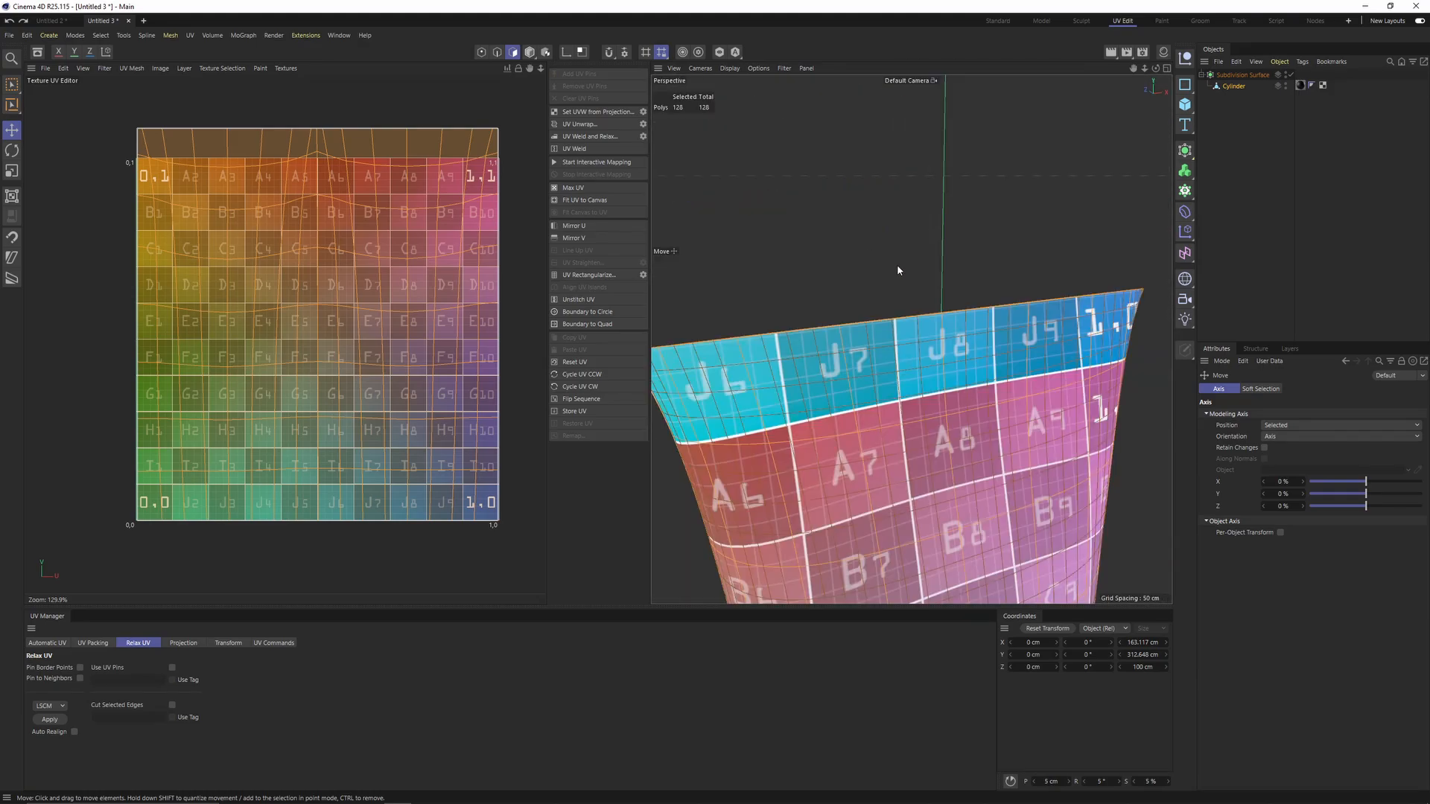
pyautogui.keyDown('alt'); pyautogui.moveTo(898, 270); pyautogui.dragTo(842, 340); pyautogui.keyUp('alt')
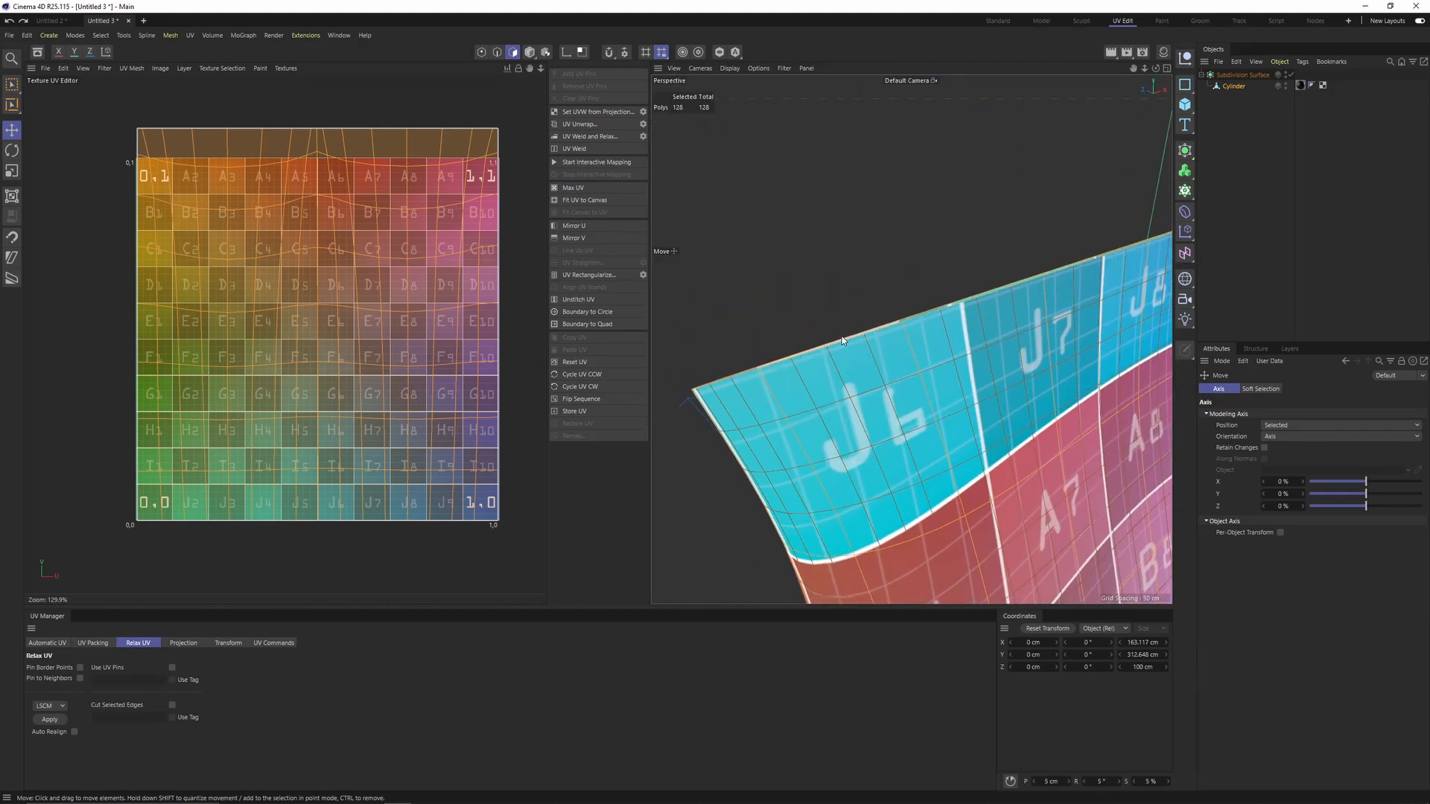
# Step: Replace the UV test texture with an empty canvas and select the tube's upper rim edge loop in edge mode
pyautogui.press('Return')
pyautogui.scroll(3, 840, 339)
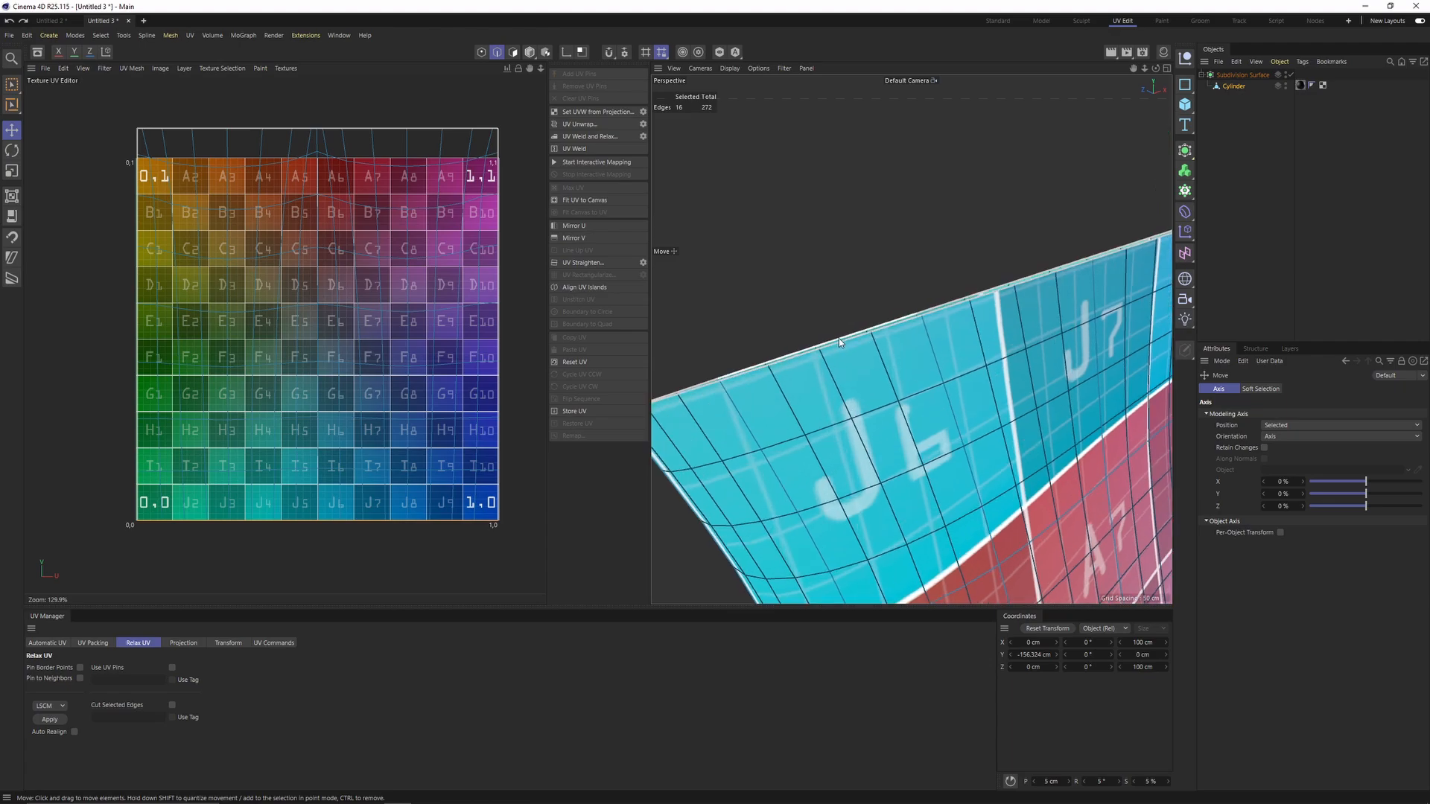
pyautogui.click(294, 68)
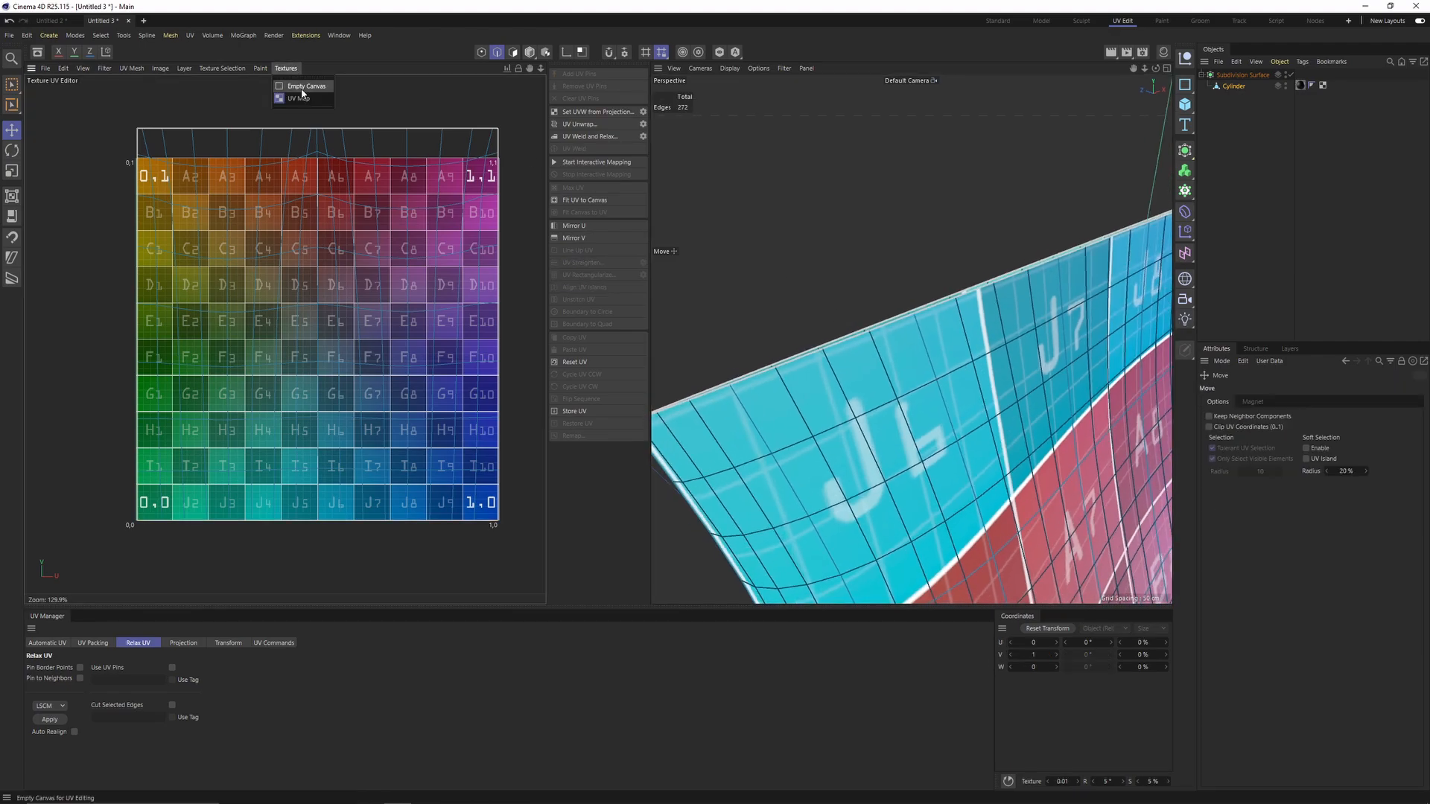
pyautogui.click(302, 88)
pyautogui.doubleClick(825, 341)
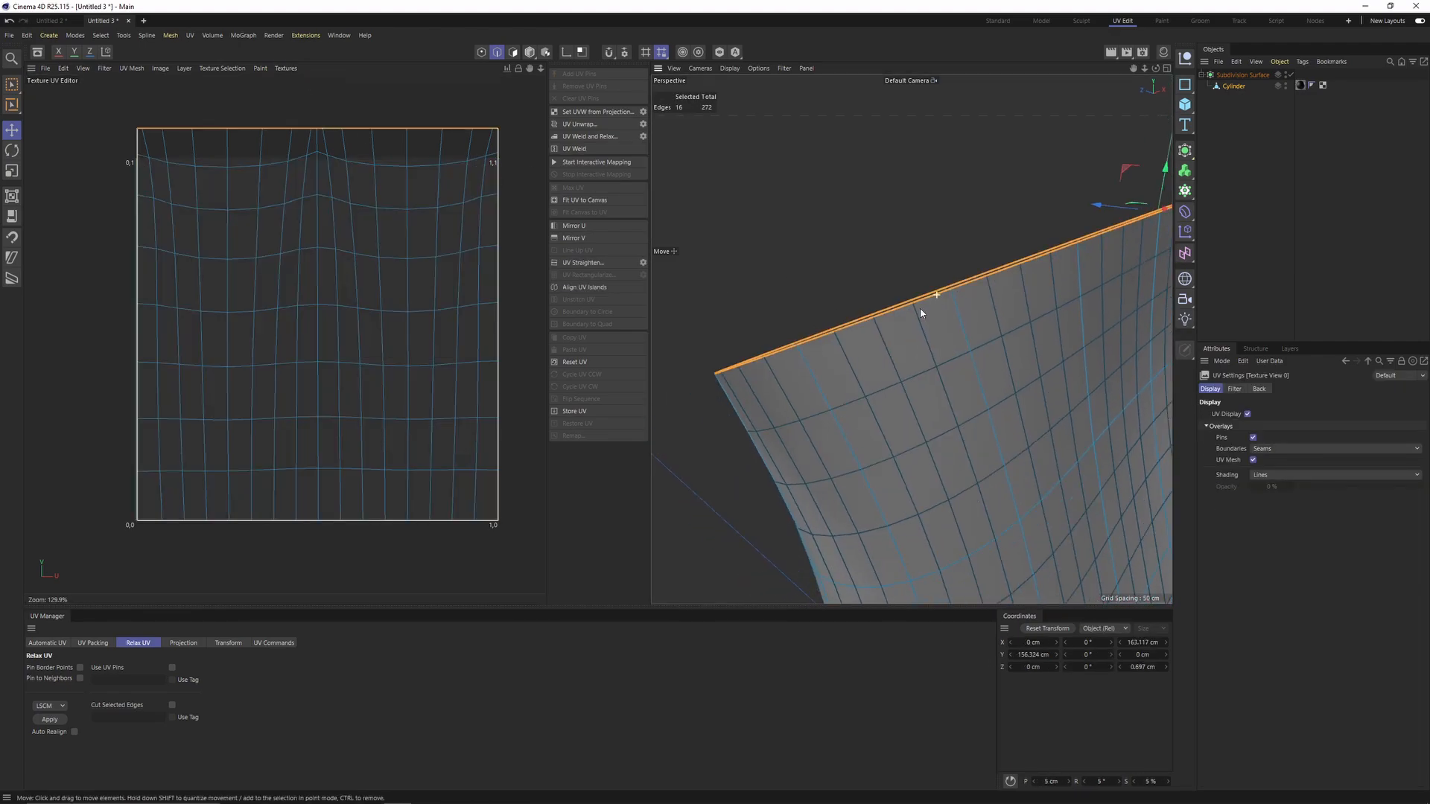
# Step: Extrude the selected upper rim loop straight up by about 12.5 cm in the Front view
pyautogui.scroll(-5, 916, 327)
pyautogui.middleClick(964, 302)
pyautogui.middleClick(978, 415)
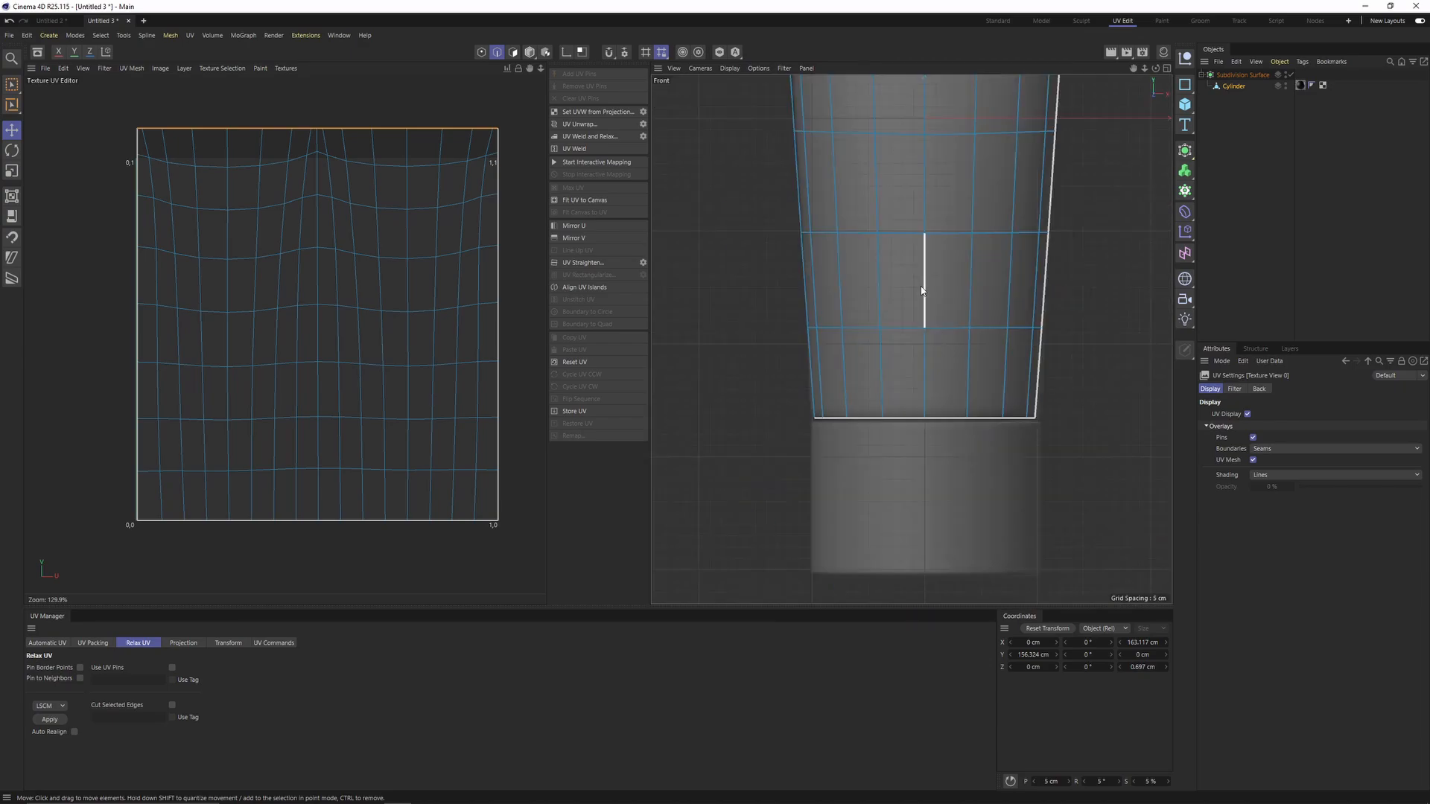
pyautogui.scroll(3, 954, 230)
pyautogui.scroll(-3, 924, 446)
pyautogui.scroll(4, 981, 337)
pyautogui.scroll(1, 982, 337)
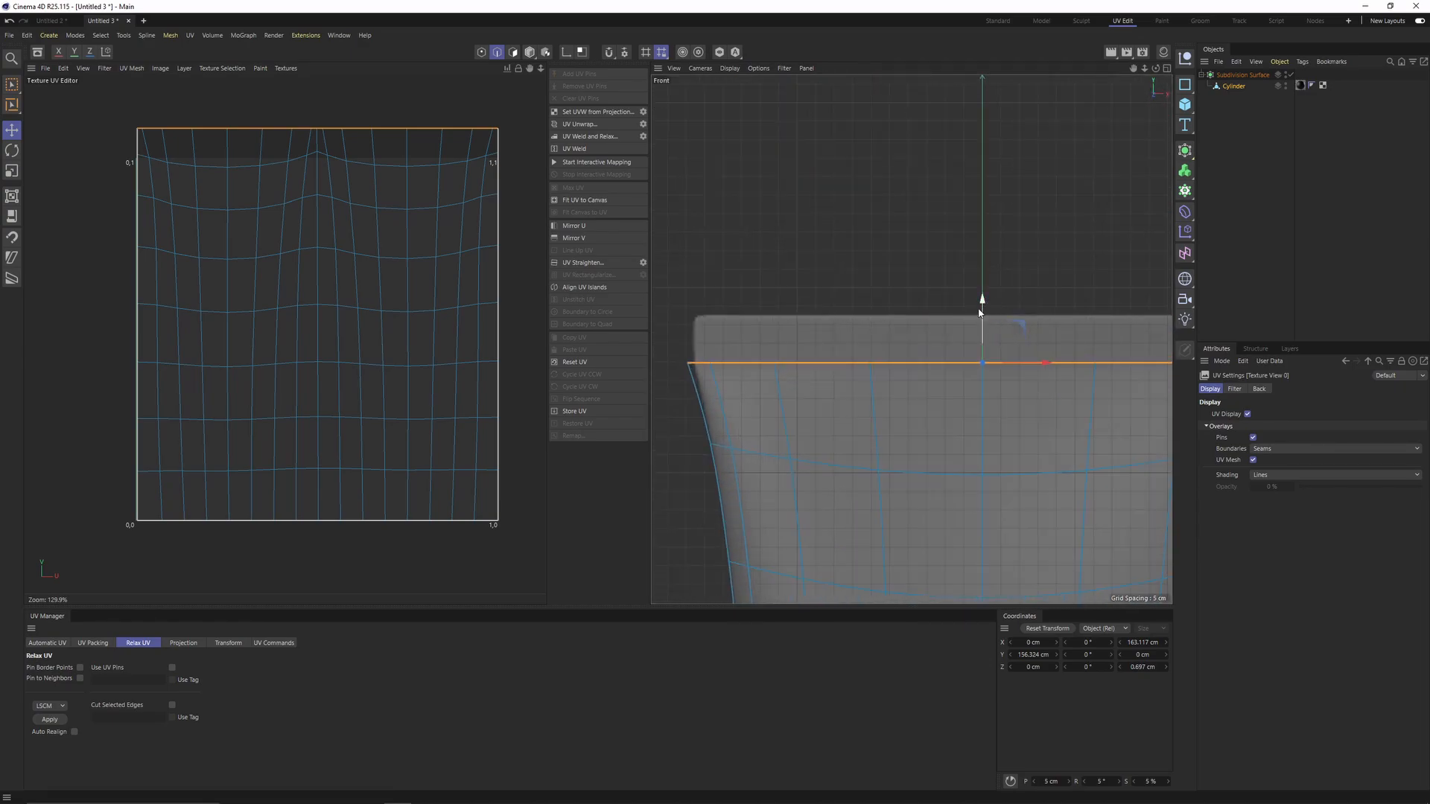
pyautogui.moveTo(982, 310); pyautogui.dragTo(983, 256)
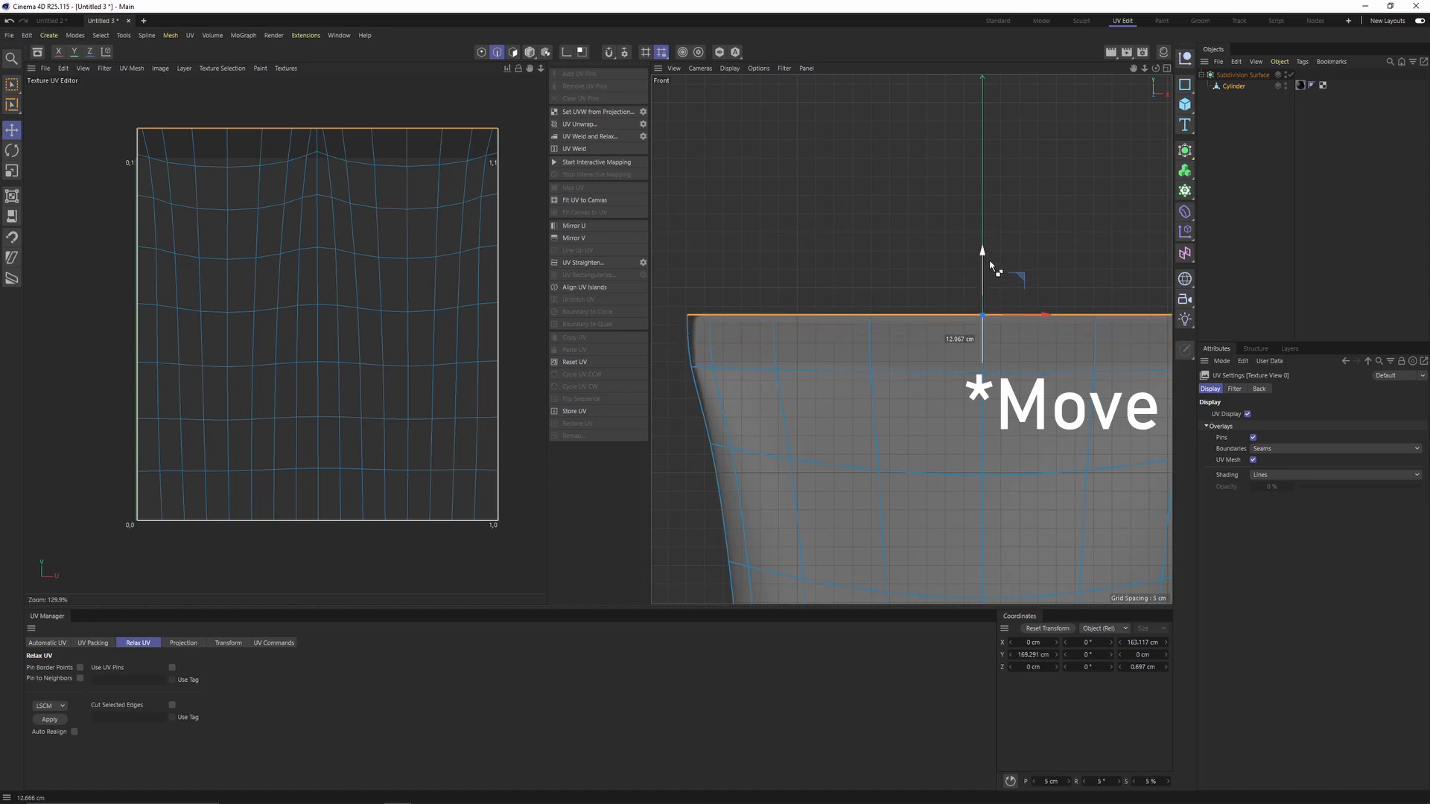
# Step: Turn off the Subdivision Surface and view the extruded rim's corner close up in the Perspective view
pyautogui.middleClick(926, 285)
pyautogui.middleClick(905, 287)
pyautogui.scroll(6, 931, 306)
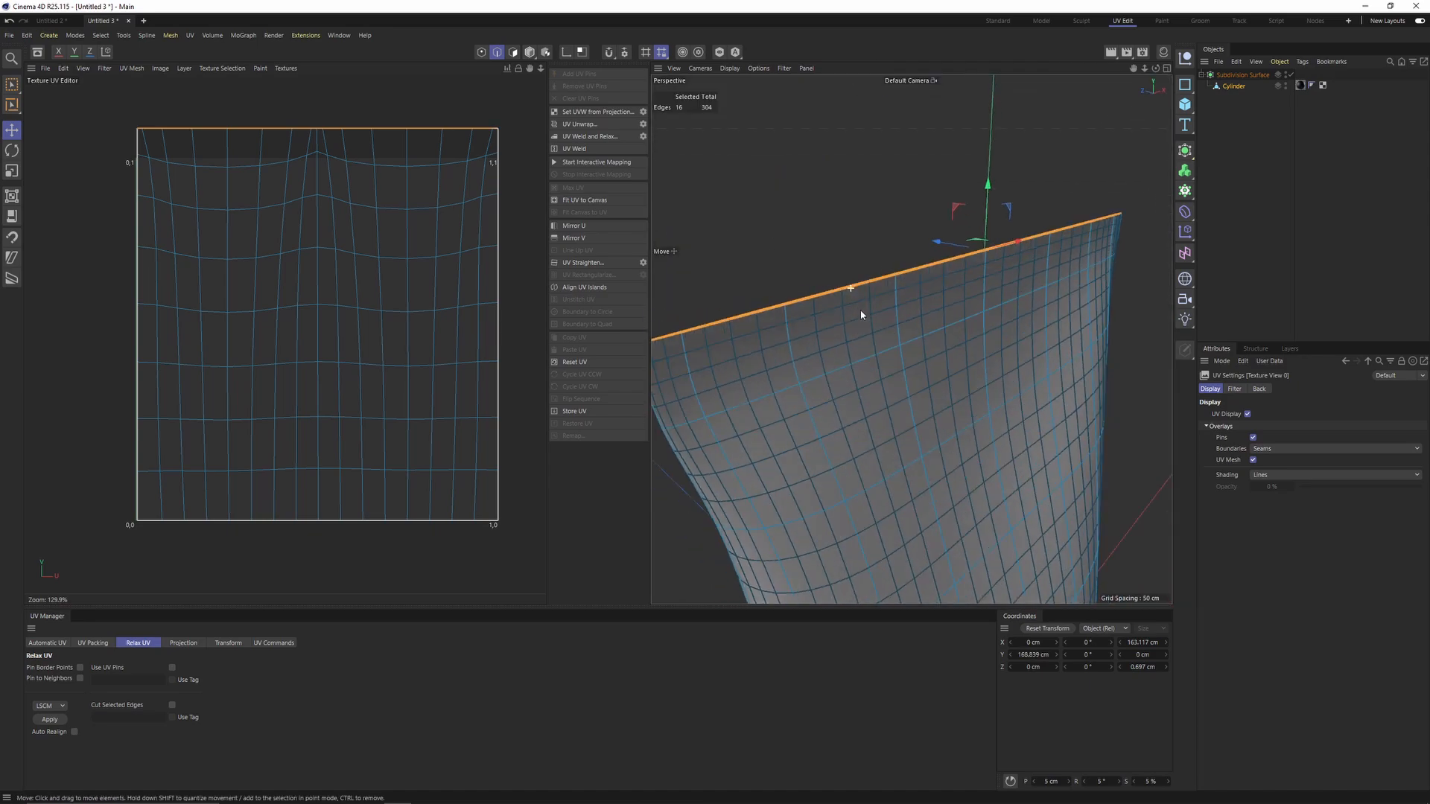
pyautogui.click(1290, 74)
pyautogui.keyDown('alt'); pyautogui.moveTo(926, 342); pyautogui.dragTo(968, 377); pyautogui.keyUp('alt')
pyautogui.keyDown('alt'); pyautogui.moveTo(864, 431); pyautogui.dragTo(828, 408); pyautogui.keyUp('alt')
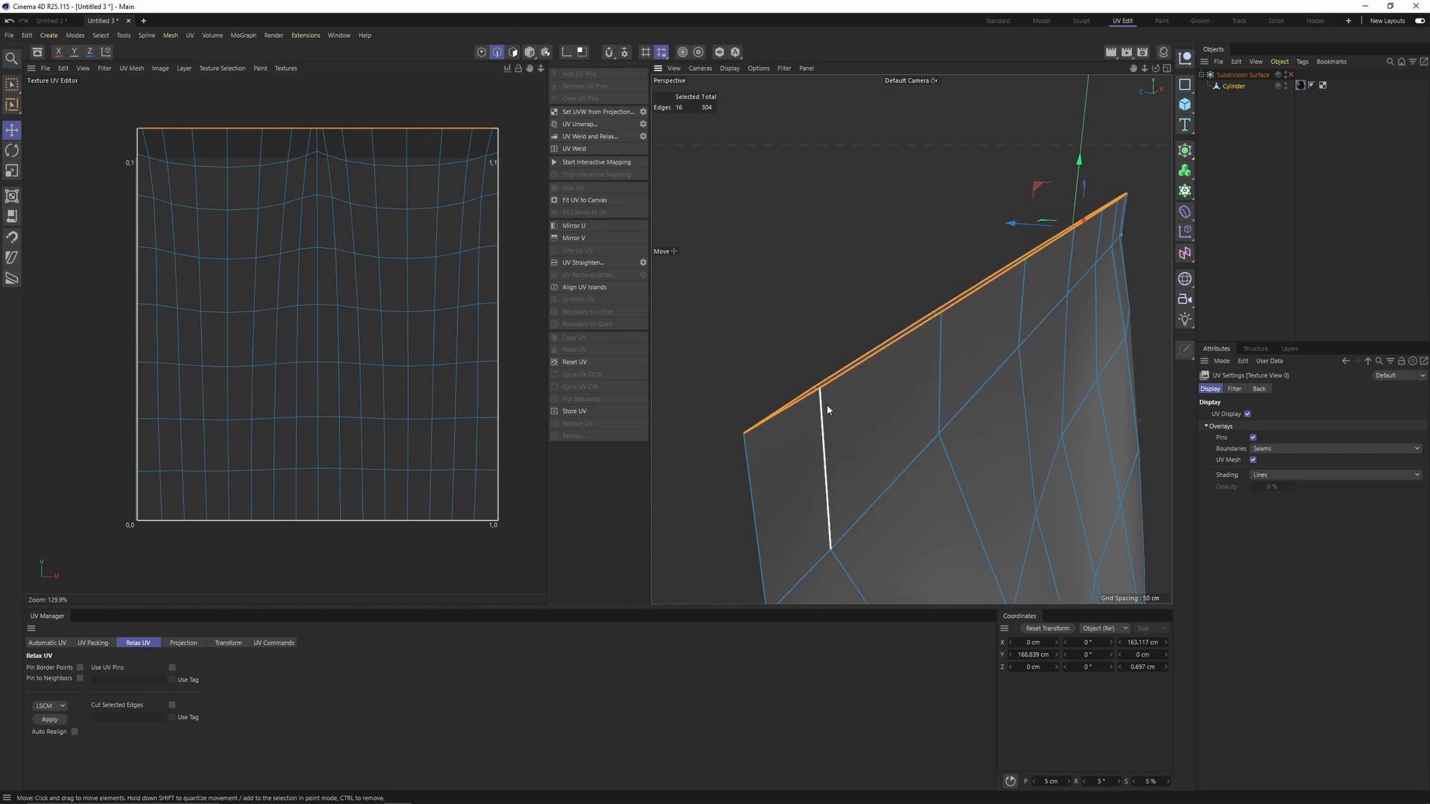
# Step: Deselect the end edges at both corners of the upper rim loop with Rectangle Selection
pyautogui.press('0')
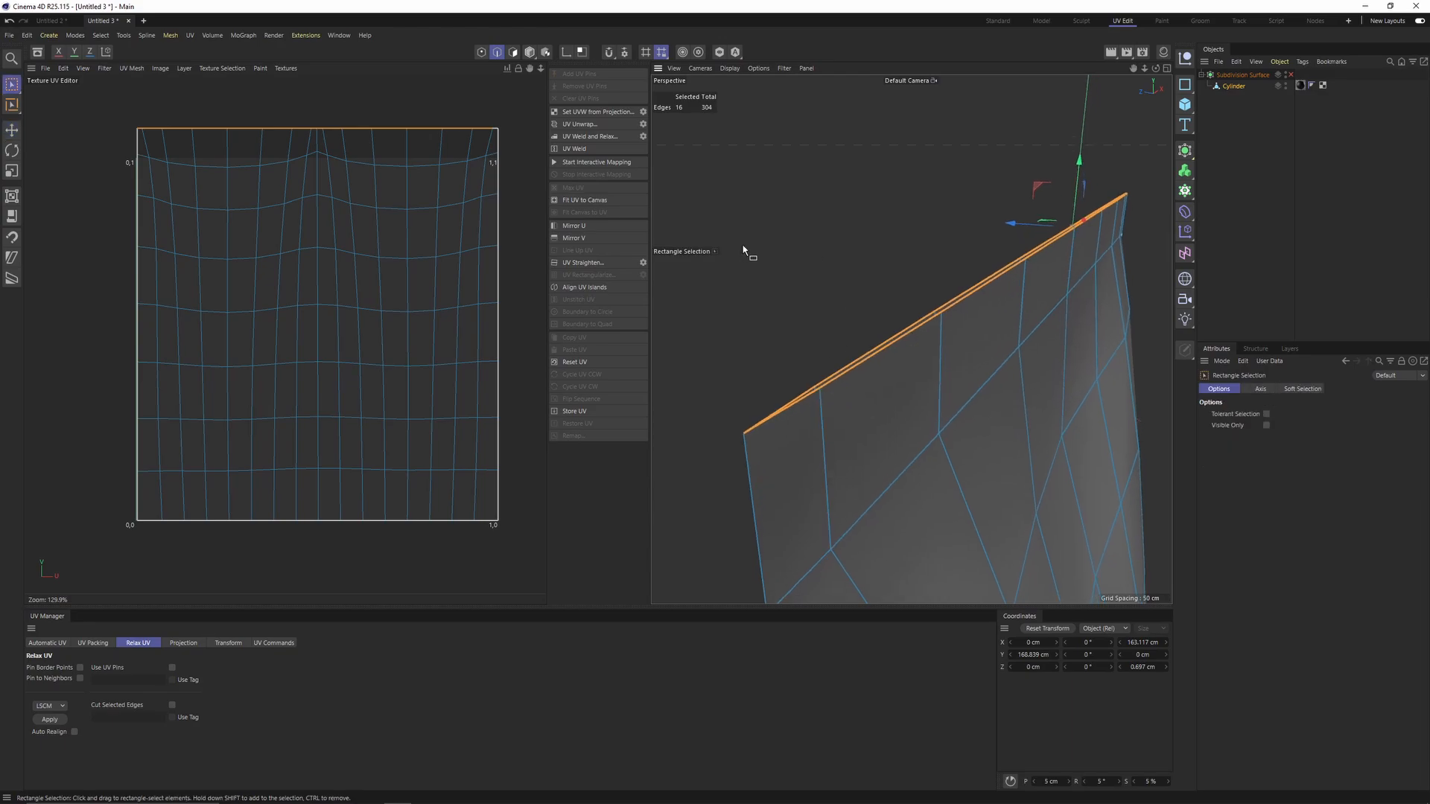
pyautogui.moveTo(13, 86); pyautogui.dragTo(52, 113)
pyautogui.keyDown('ctrl'); pyautogui.moveTo(694, 346); pyautogui.dragTo(834, 463); pyautogui.keyUp('ctrl')
pyautogui.keyDown('alt'); pyautogui.moveTo(834, 463); pyautogui.dragTo(976, 295, button='middle'); pyautogui.keyUp('alt')
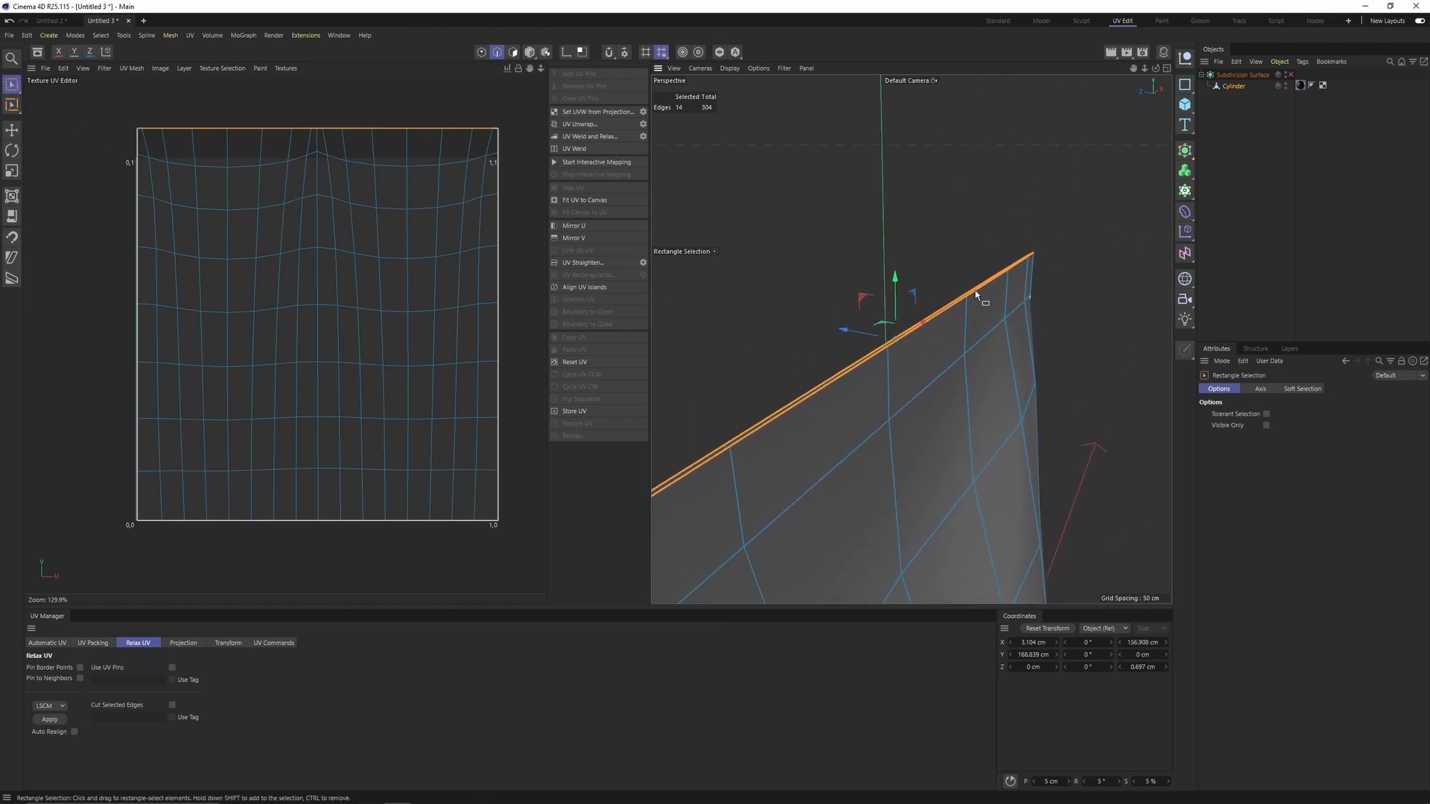
pyautogui.keyDown('alt'); pyautogui.moveTo(975, 293); pyautogui.dragTo(909, 293, button='right'); pyautogui.keyUp('alt')
pyautogui.moveTo(862, 264); pyautogui.dragTo(922, 322)
# Step: Join the rim's two open edge rows with Stitch and Sew and close the remaining corner gaps with Close Polygon Hole
pyautogui.rightClick(922, 324)
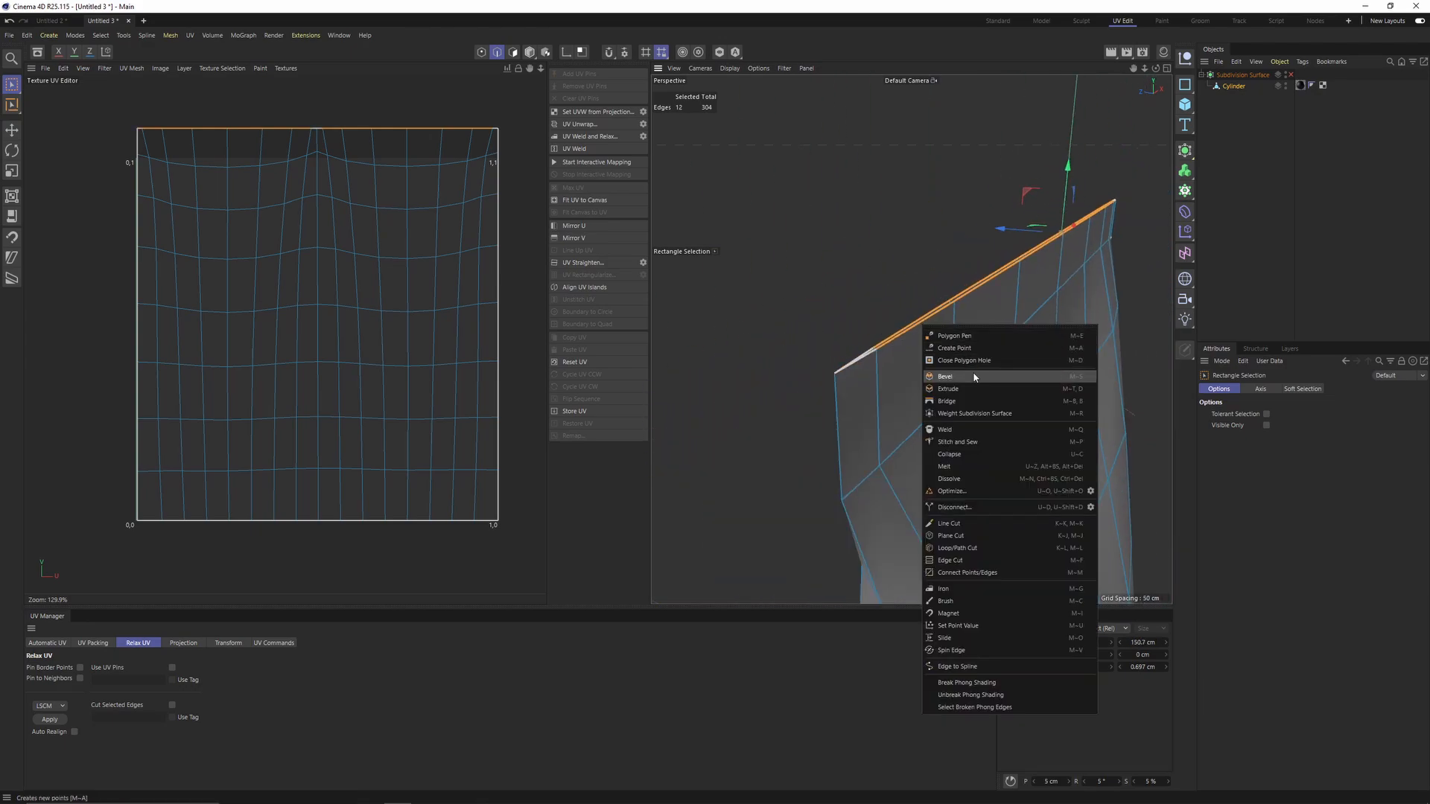
pyautogui.click(974, 443)
pyautogui.scroll(6, 878, 350)
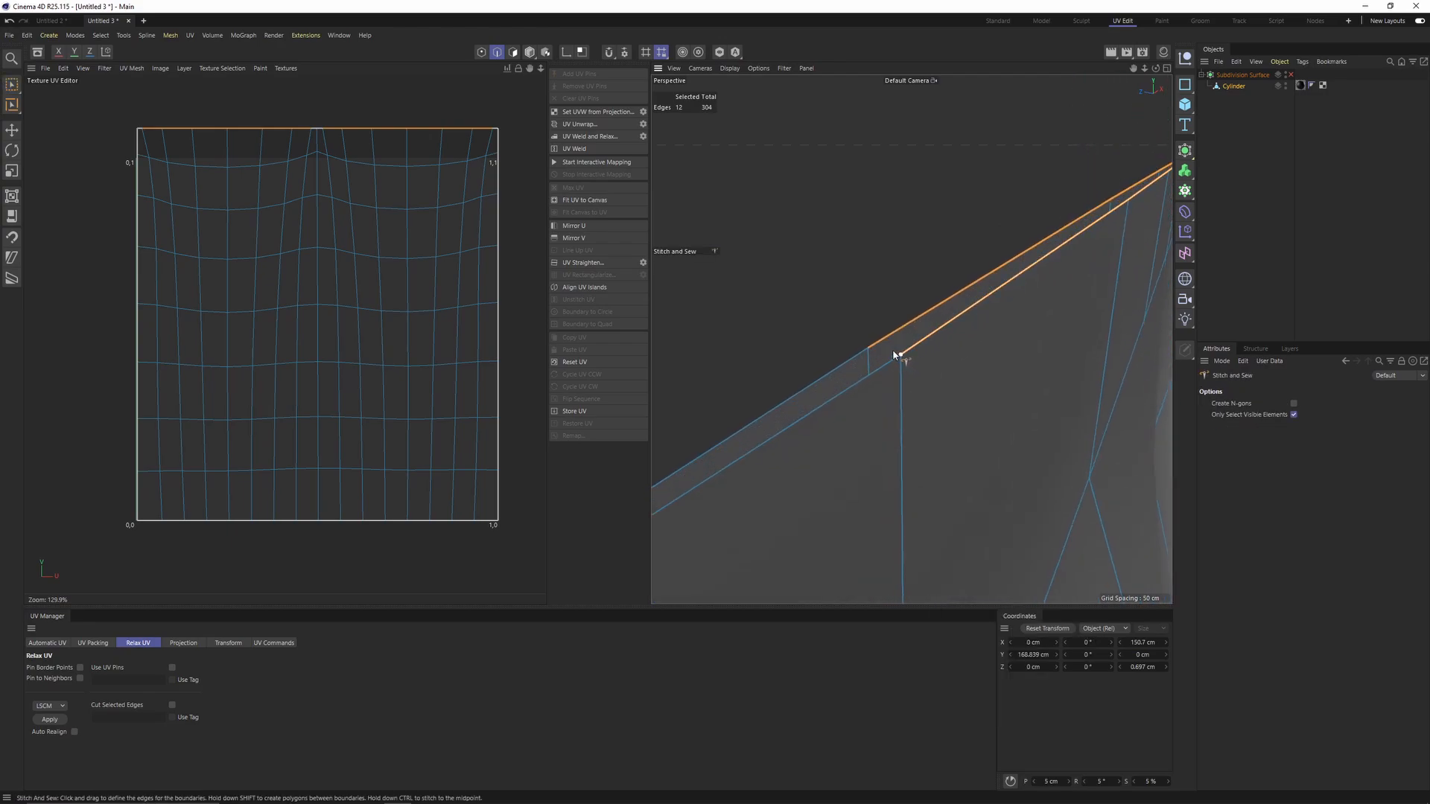
pyautogui.moveTo(869, 353); pyautogui.dragTo(882, 340)
pyautogui.rightClick(947, 330)
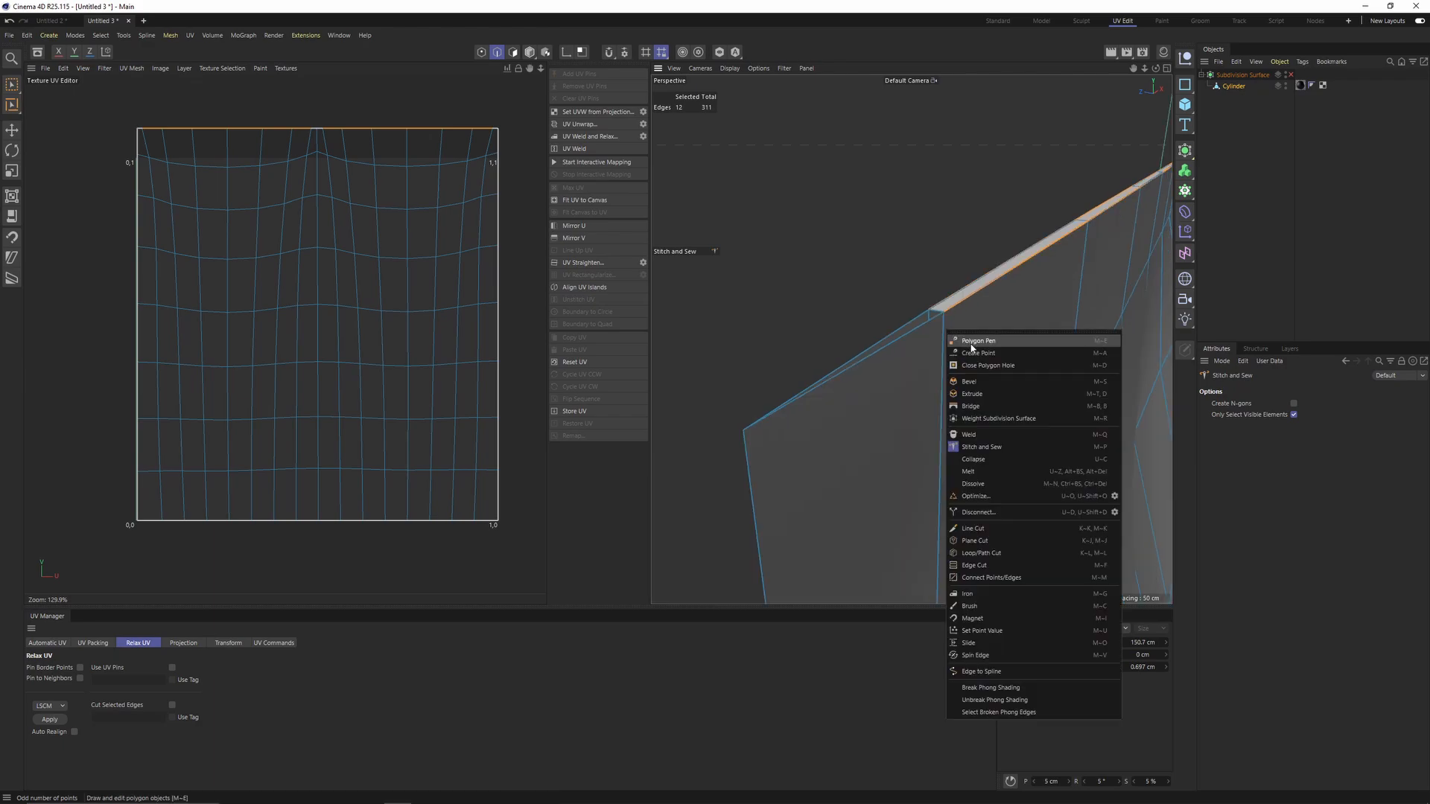
pyautogui.click(988, 365)
# Step: Select the edge loop of the tube's open base and extrude it inward by scaling to form a flat ring
pyautogui.keyDown('alt'); pyautogui.moveTo(999, 294); pyautogui.dragTo(861, 316); pyautogui.keyUp('alt')
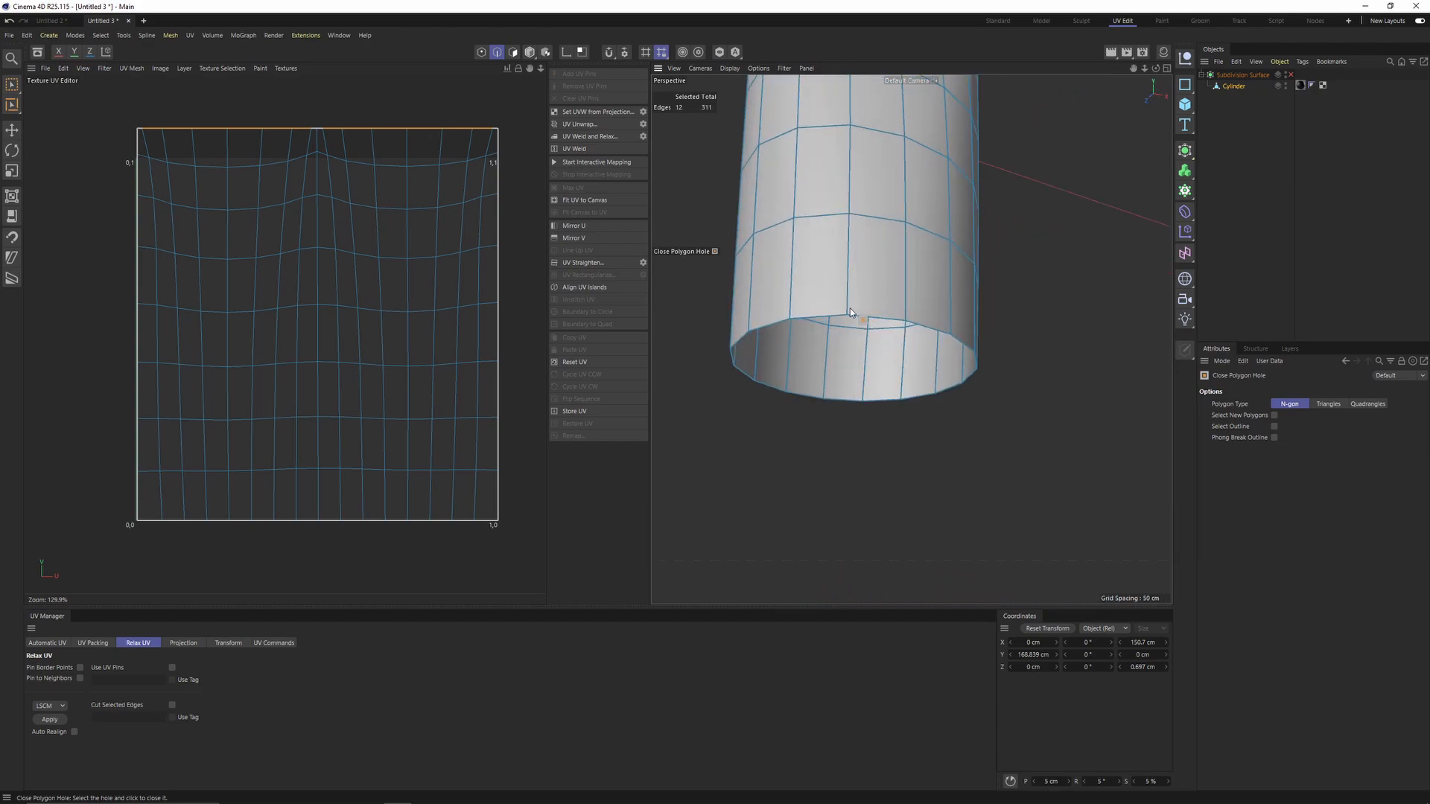
pyautogui.press('e')
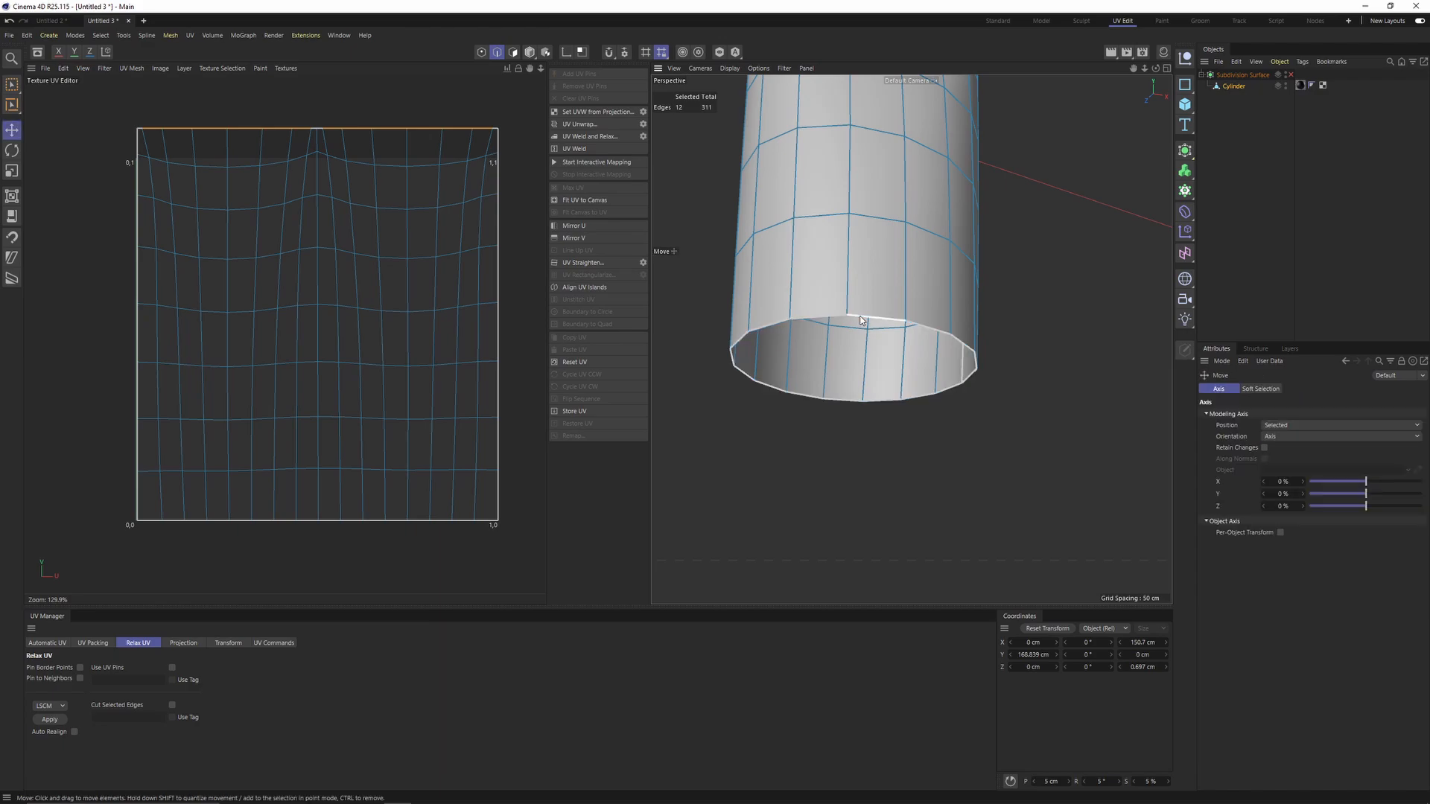
pyautogui.doubleClick(861, 321)
pyautogui.keyDown('alt'); pyautogui.moveTo(861, 320); pyautogui.dragTo(894, 312); pyautogui.keyUp('alt')
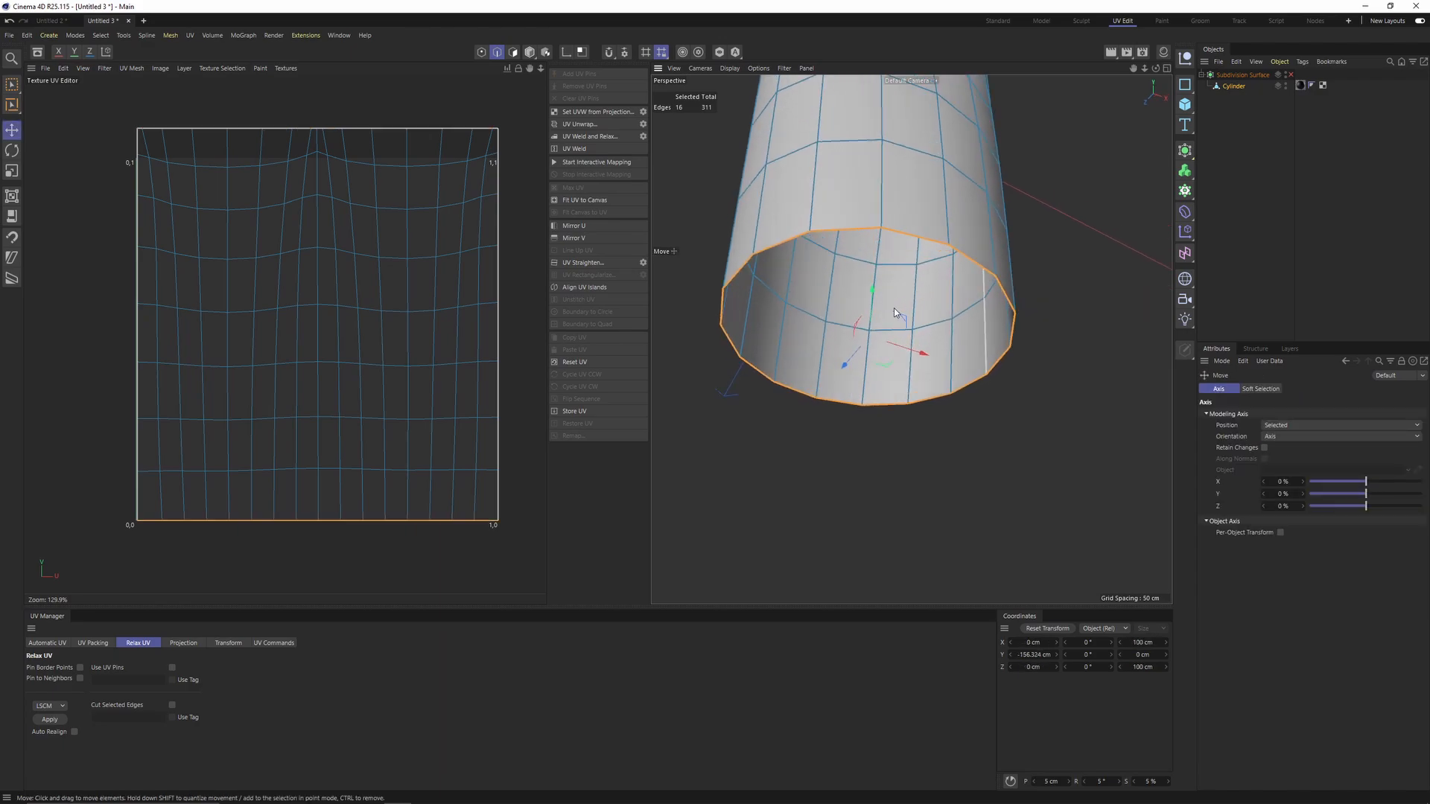
pyautogui.press('t')
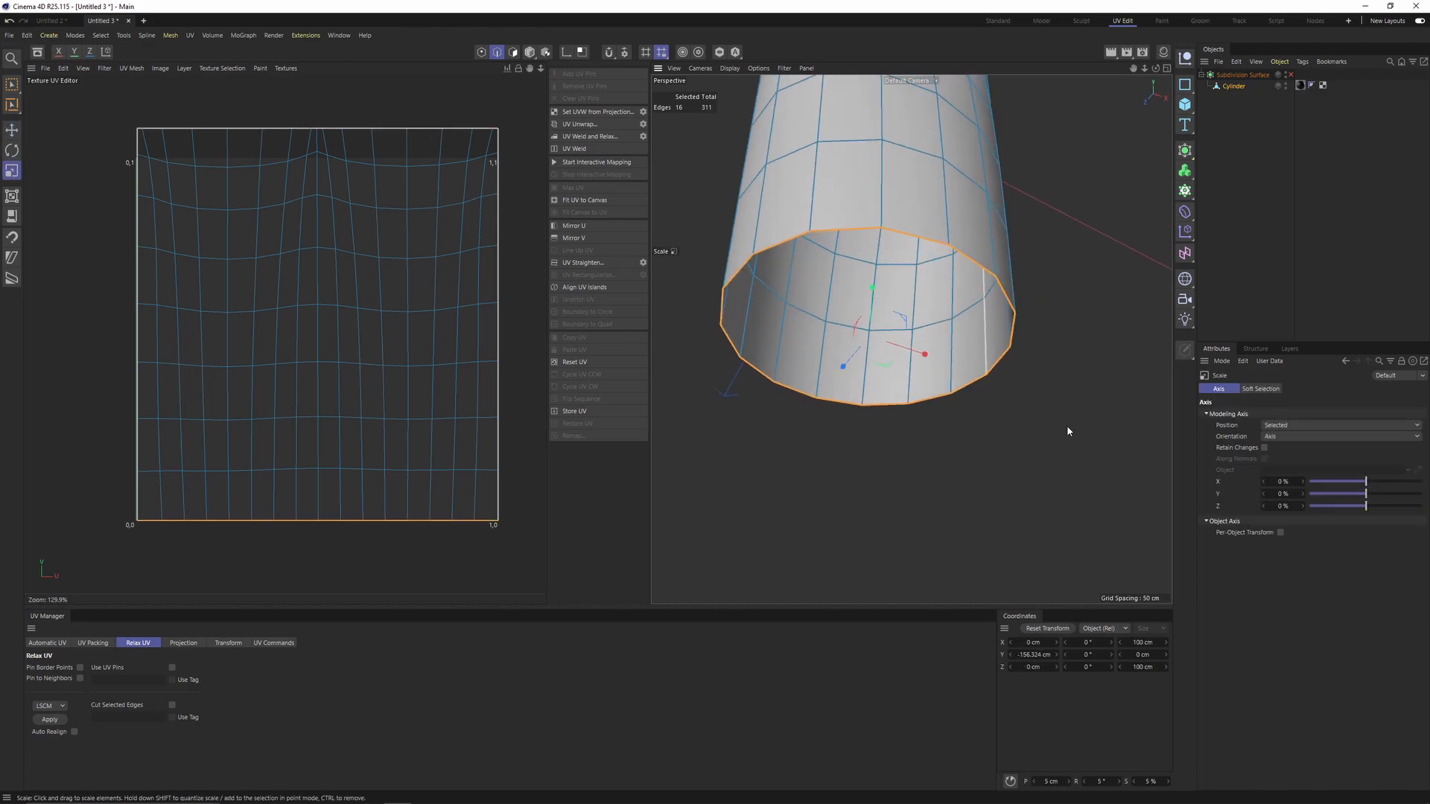
pyautogui.moveTo(1067, 426)
pyautogui.keyDown('alt'); pyautogui.mouseDown()
pyautogui.moveTo(991, 399)
pyautogui.moveTo(946, 349)
pyautogui.moveTo(977, 347)
pyautogui.moveTo(1044, 430)
pyautogui.mouseUp(); pyautogui.keyUp('alt')
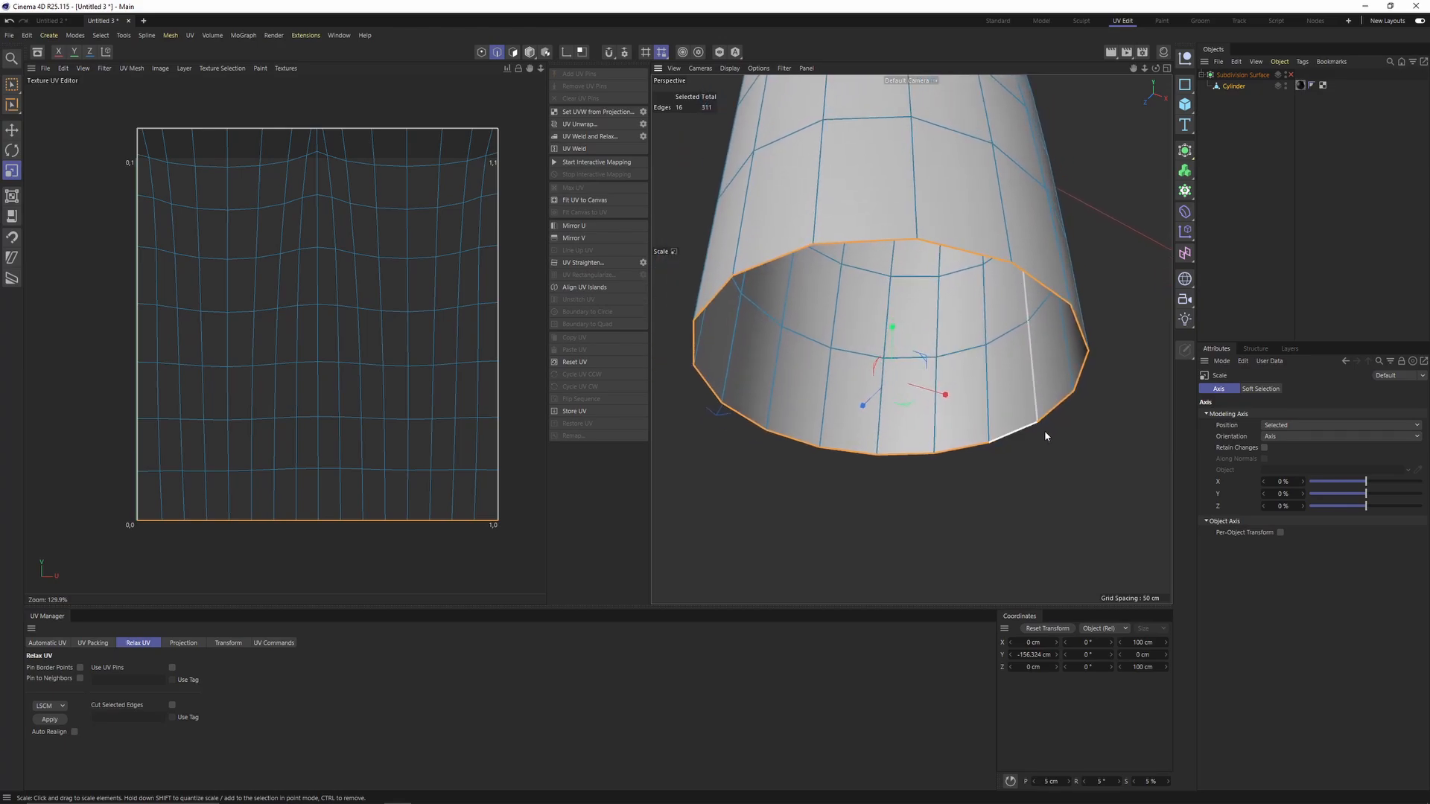
pyautogui.moveTo(1115, 485)
pyautogui.keyDown('ctrl'); pyautogui.mouseDown()
pyautogui.moveTo(833, 479)
pyautogui.moveTo(839, 361)
pyautogui.moveTo(974, 374)
pyautogui.moveTo(776, 358)
pyautogui.moveTo(922, 386)
pyautogui.moveTo(808, 432)
pyautogui.moveTo(916, 484)
pyautogui.moveTo(988, 439)
pyautogui.mouseUp(); pyautogui.keyUp('ctrl')
# Step: Move the base ring polygons' UVs off the canvas, away from the tube's UV island
pyautogui.press('Return')
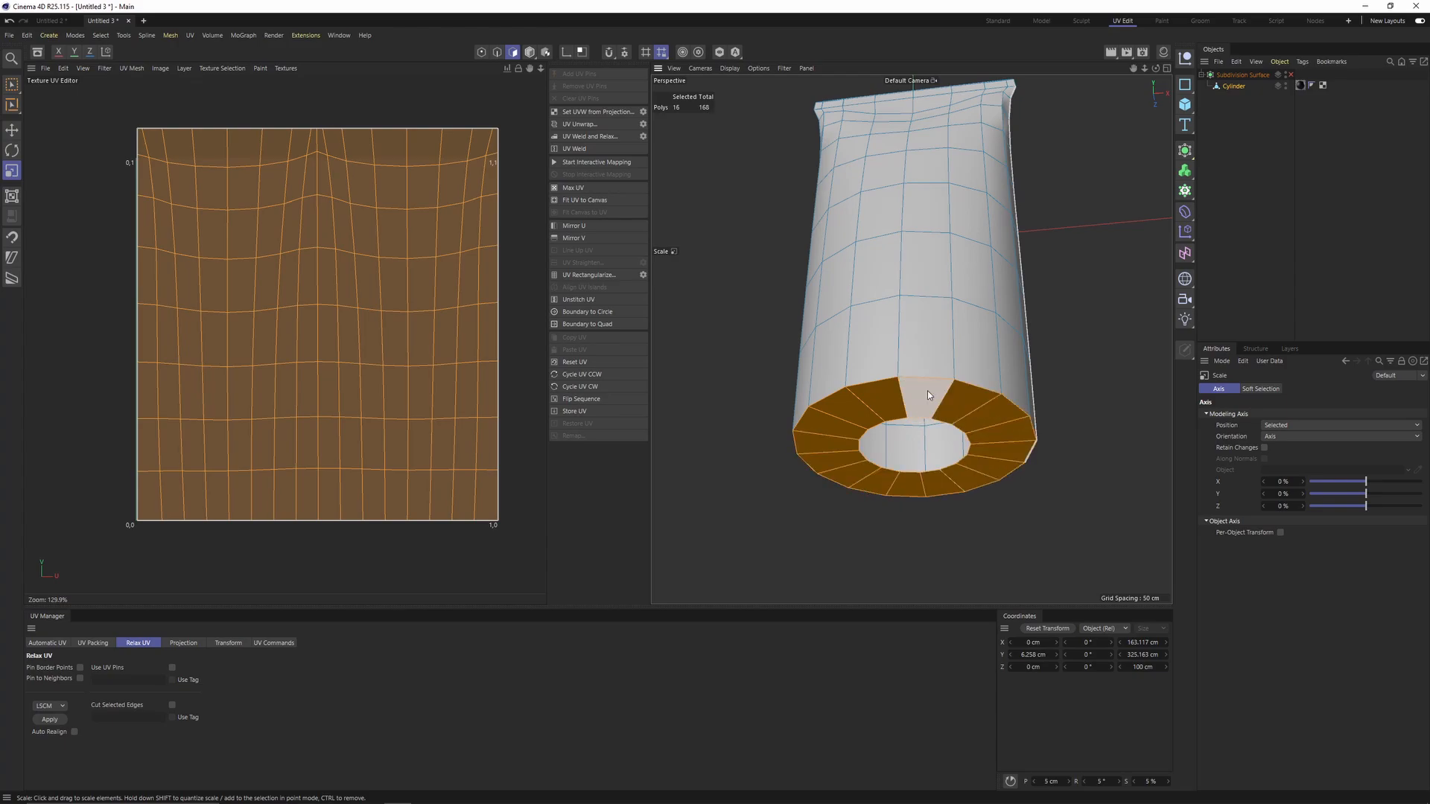
pyautogui.click(923, 392)
pyautogui.keyDown('alt'); pyautogui.moveTo(926, 178); pyautogui.dragTo(934, 292); pyautogui.keyUp('alt')
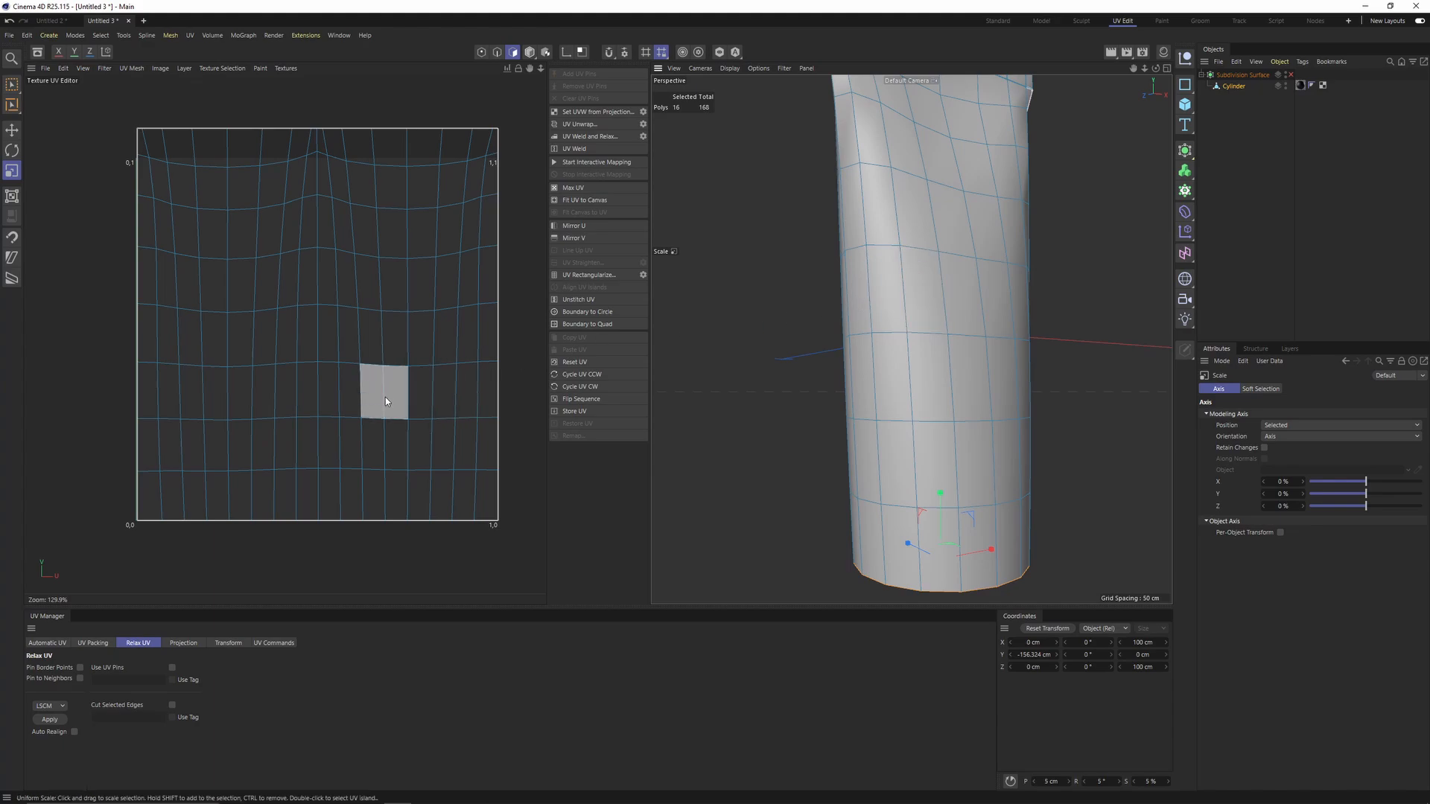
pyautogui.scroll(-3, 956, 320)
pyautogui.keyDown('alt'); pyautogui.moveTo(964, 396); pyautogui.dragTo(941, 383); pyautogui.keyUp('alt')
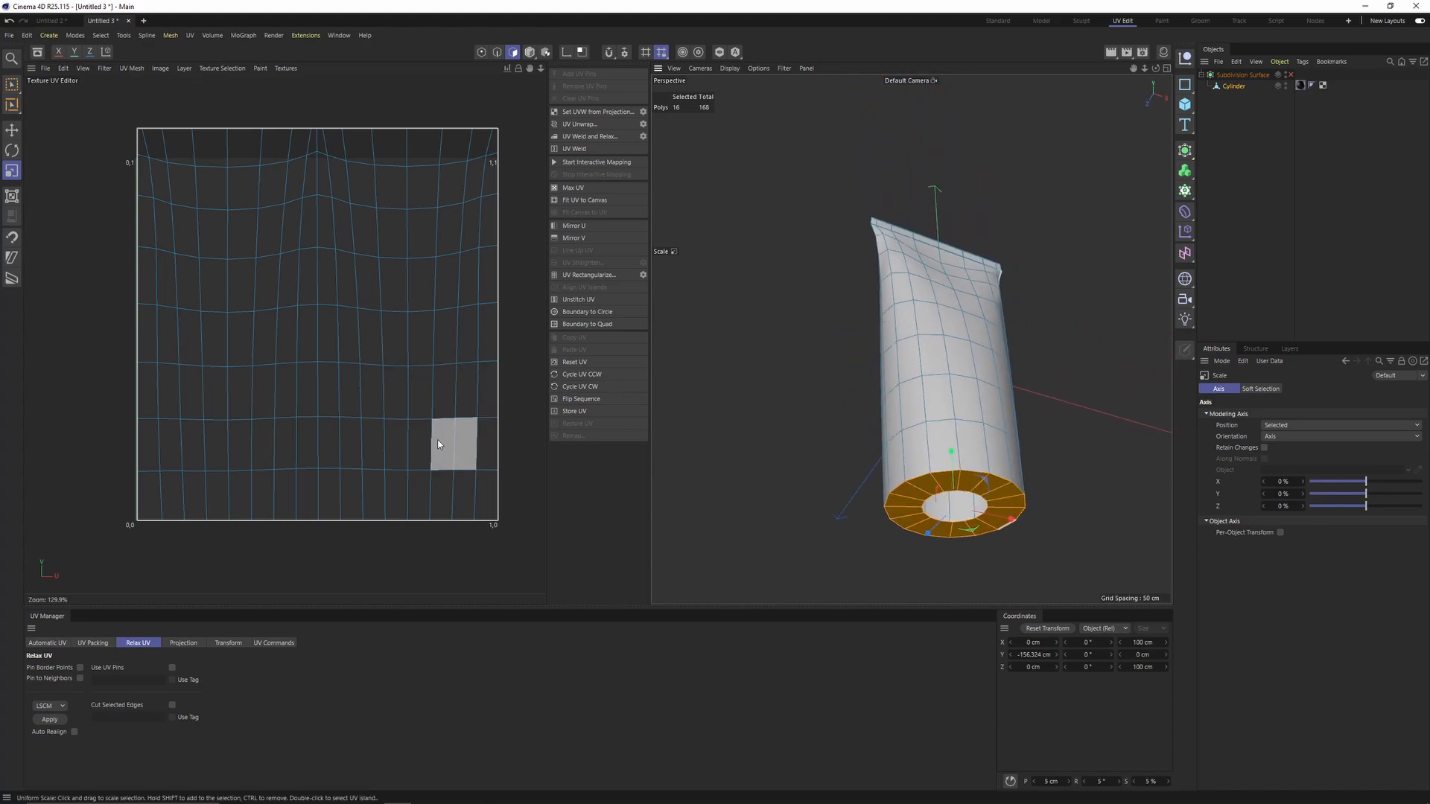
pyautogui.press('e')
pyautogui.scroll(-3, 362, 460)
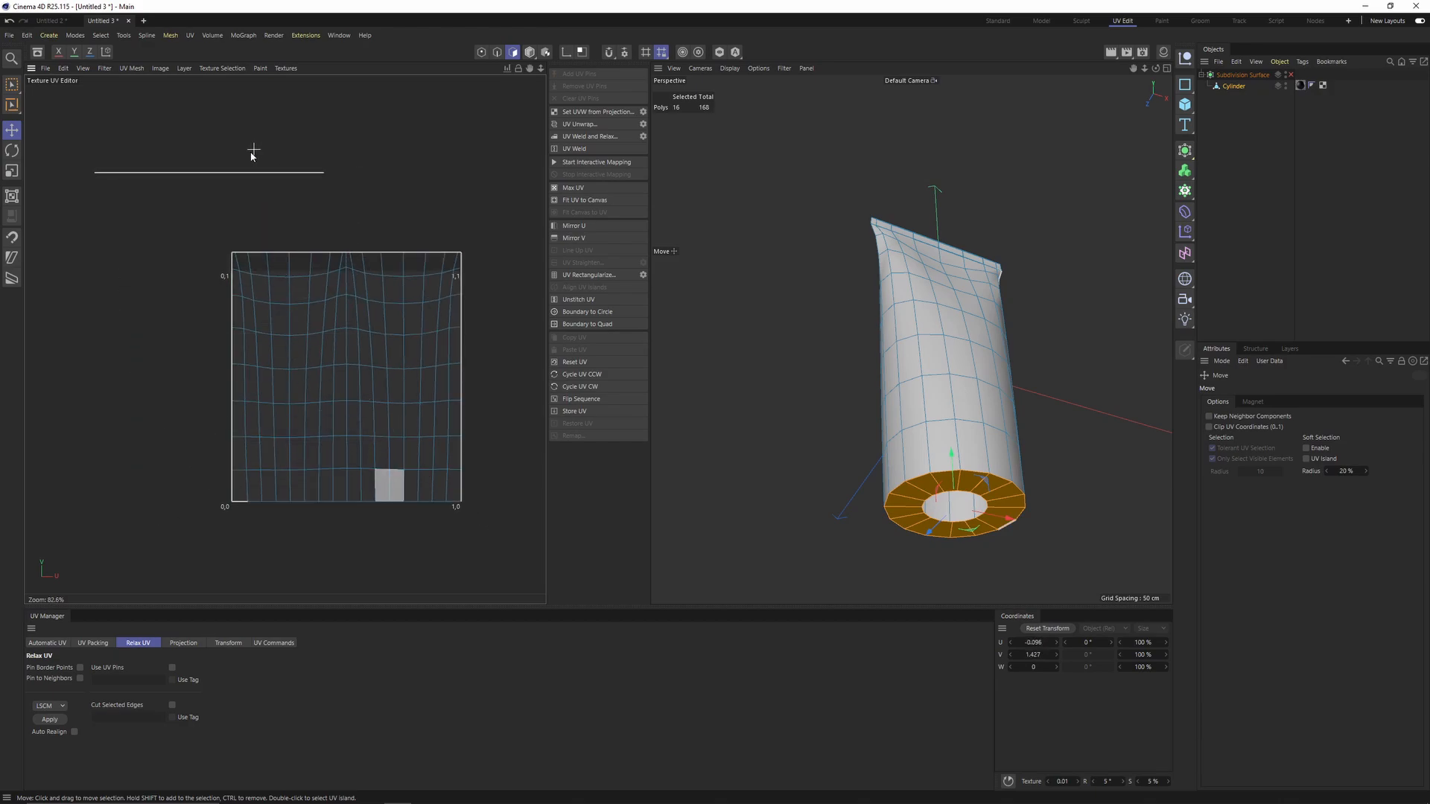
pyautogui.moveTo(252, 155); pyautogui.dragTo(249, 156)
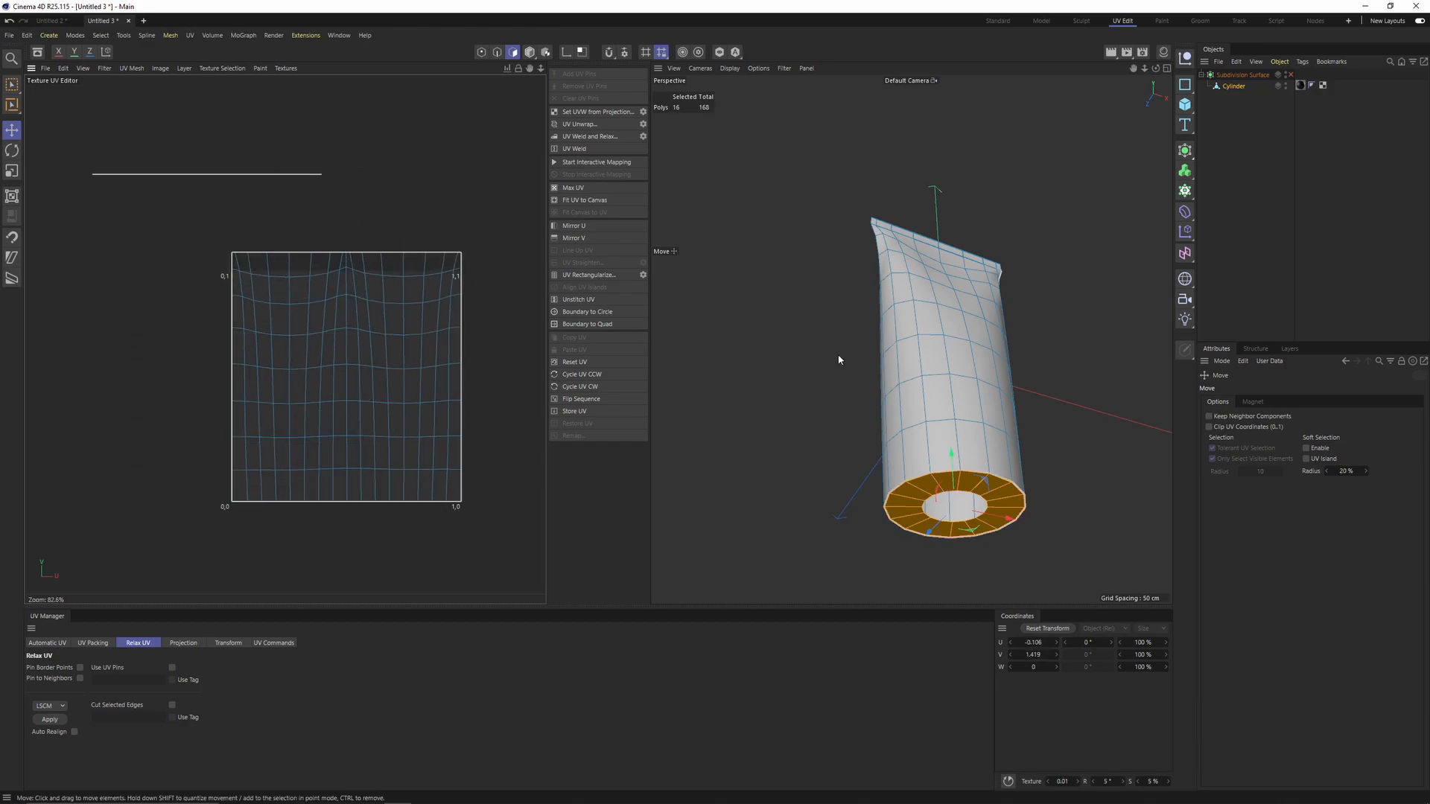
# Step: Project the base ring's UVs with Frontal projection from the Top view and place the island beside the canvas
pyautogui.middleClick(977, 485)
pyautogui.middleClick(1005, 253)
pyautogui.scroll(5, 912, 339)
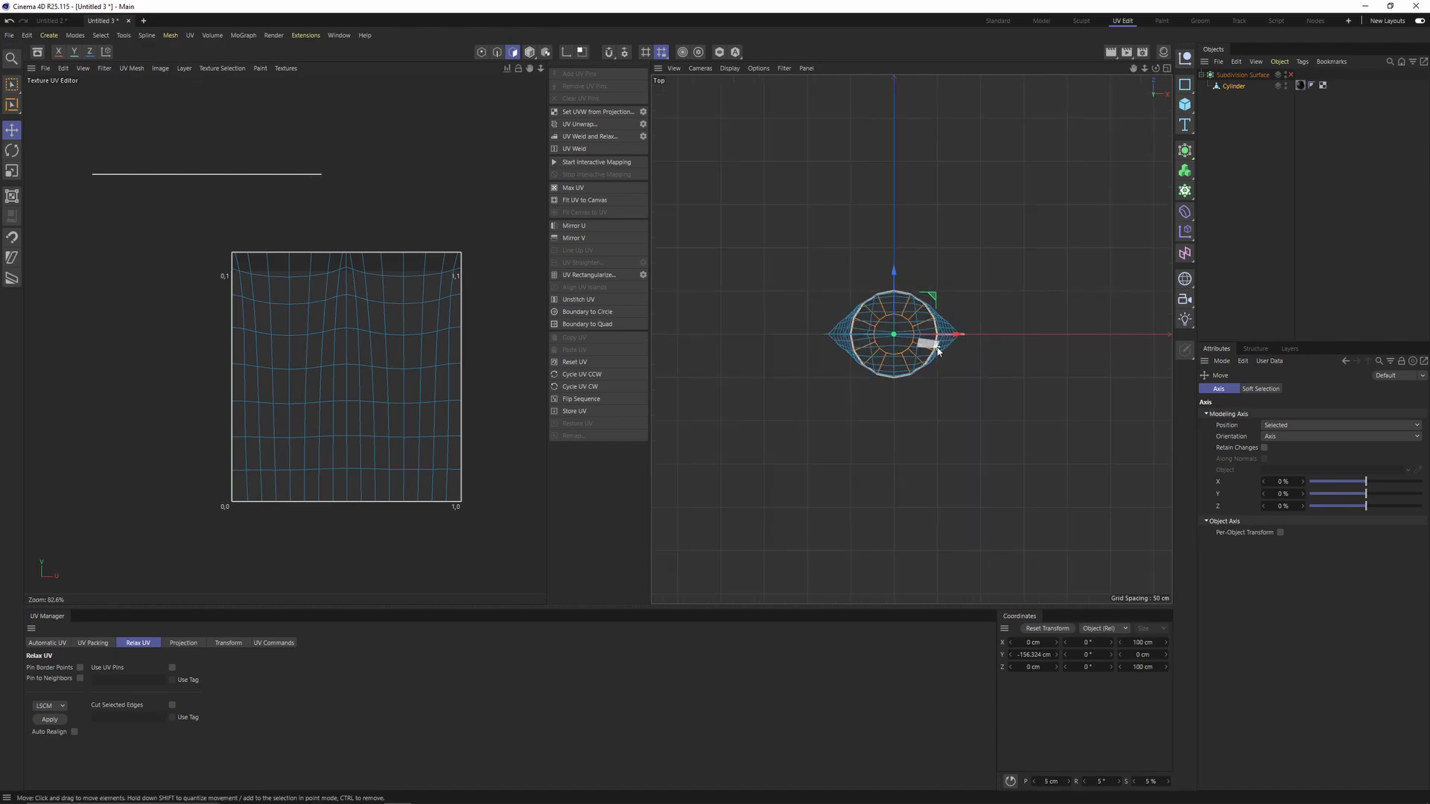
pyautogui.click(184, 644)
pyautogui.click(115, 680)
pyautogui.moveTo(336, 339); pyautogui.dragTo(94, 240)
# Step: Select the polygon loop of the upper rim strip, UV Unwrap it and move its island beside the canvas
pyautogui.middleClick(793, 240)
pyautogui.middleClick(792, 239)
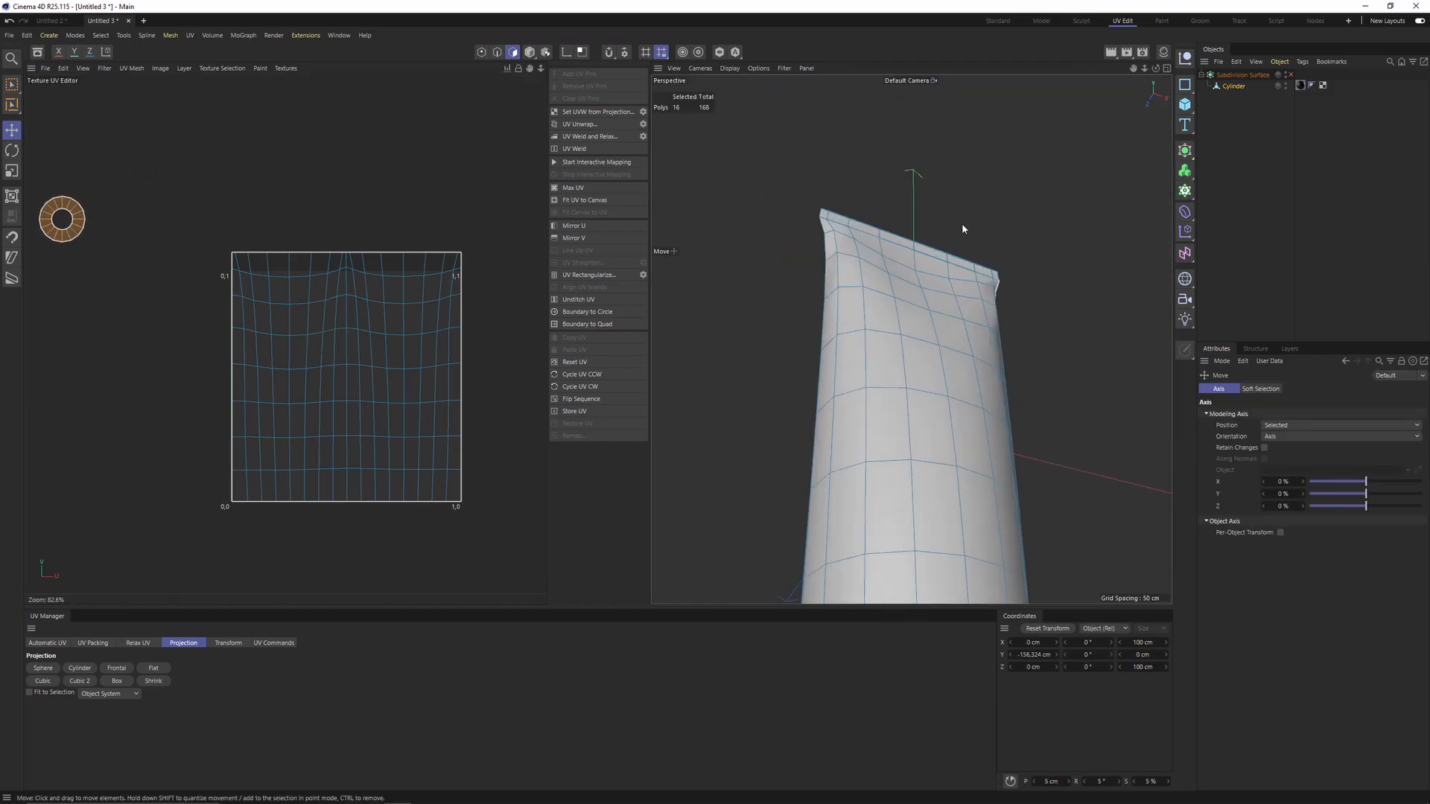
pyautogui.scroll(5, 962, 222)
pyautogui.keyDown('alt'); pyautogui.moveTo(847, 200); pyautogui.dragTo(918, 341); pyautogui.keyUp('alt')
pyautogui.press('u')
pyautogui.press('l')
pyautogui.click(768, 327)
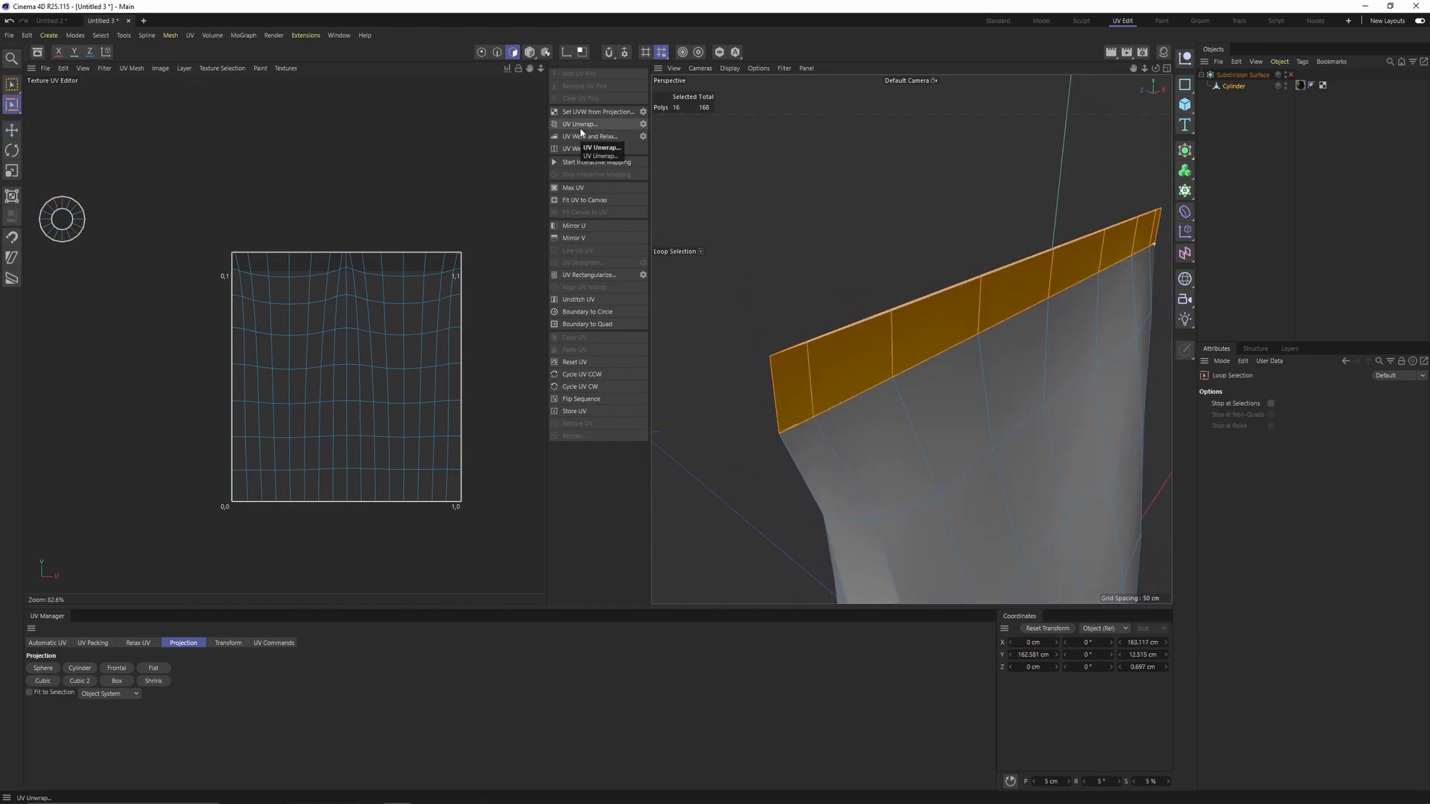
pyautogui.click(582, 125)
pyautogui.press('e')
pyautogui.moveTo(268, 378); pyautogui.dragTo(34, 409)
pyautogui.keyDown('alt'); pyautogui.moveTo(146, 389); pyautogui.dragTo(257, 395, button='middle'); pyautogui.keyUp('alt')
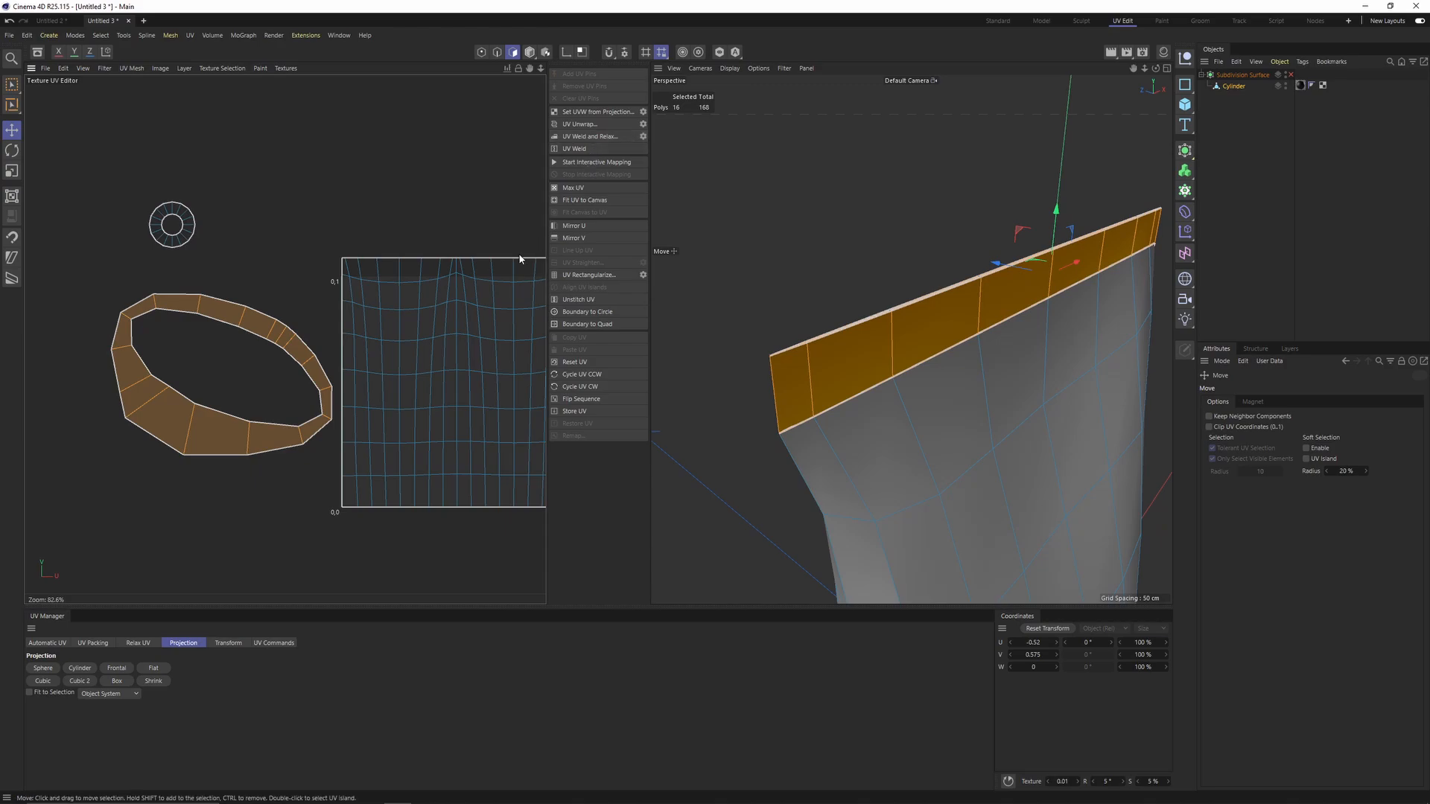
# Step: Cut the rim strip's UVs at its vertical corner edge and unwrap them again with UV Unwrap
pyautogui.press('Return')
pyautogui.scroll(3, 802, 400)
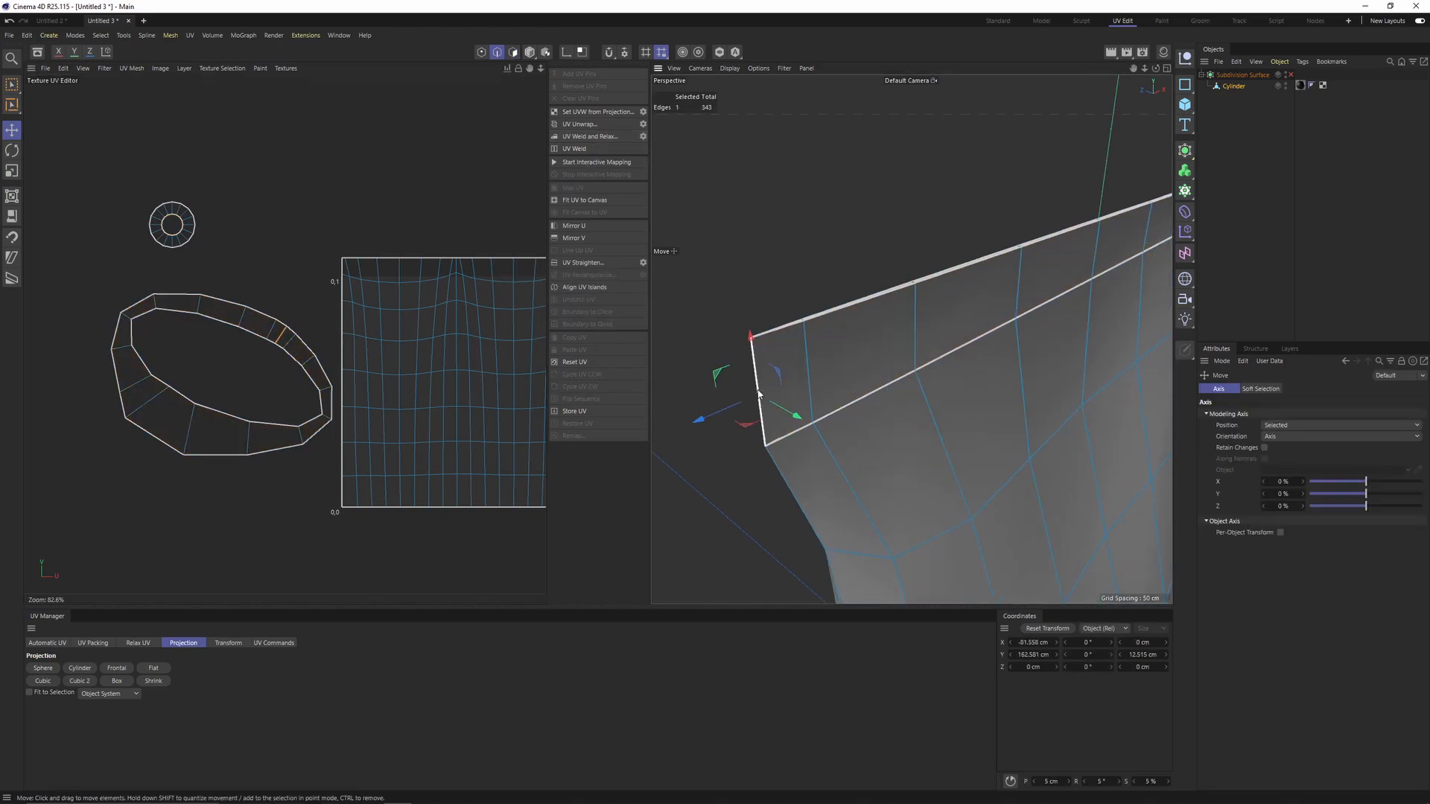
pyautogui.click(642, 125)
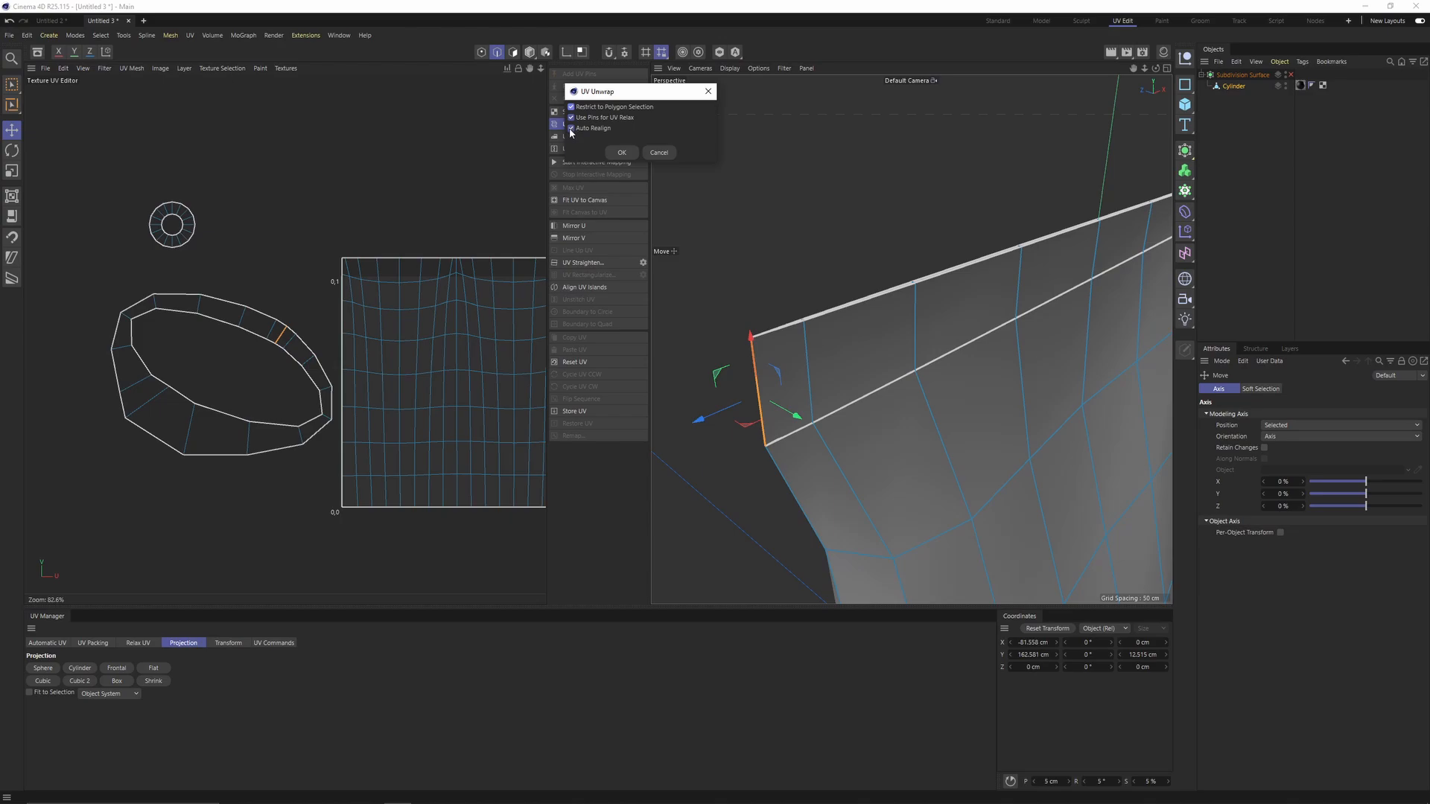
pyautogui.click(622, 153)
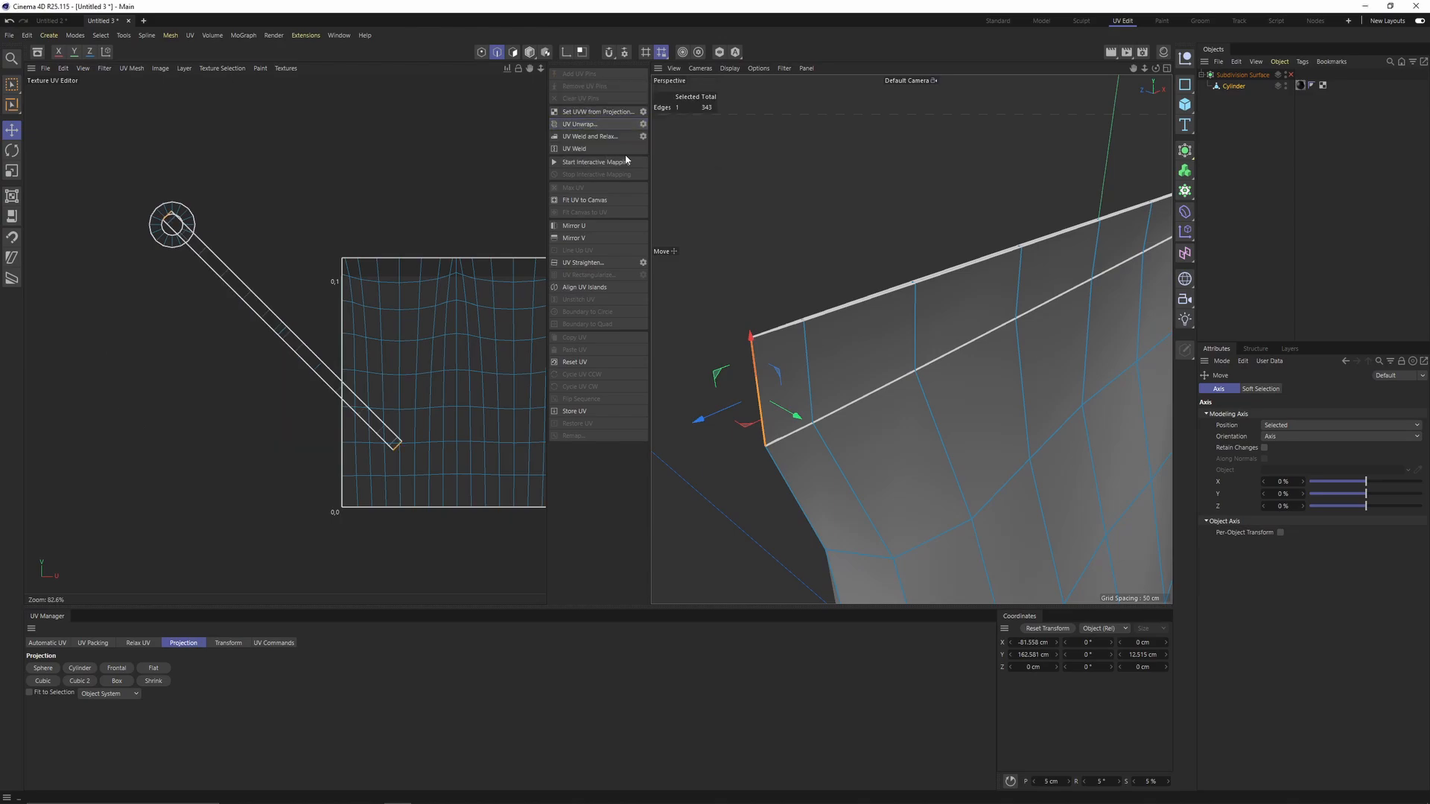
# Step: Select the whole rim strip UV island and rotate it to roughly vertical beside the canvas
pyautogui.doubleClick(220, 394)
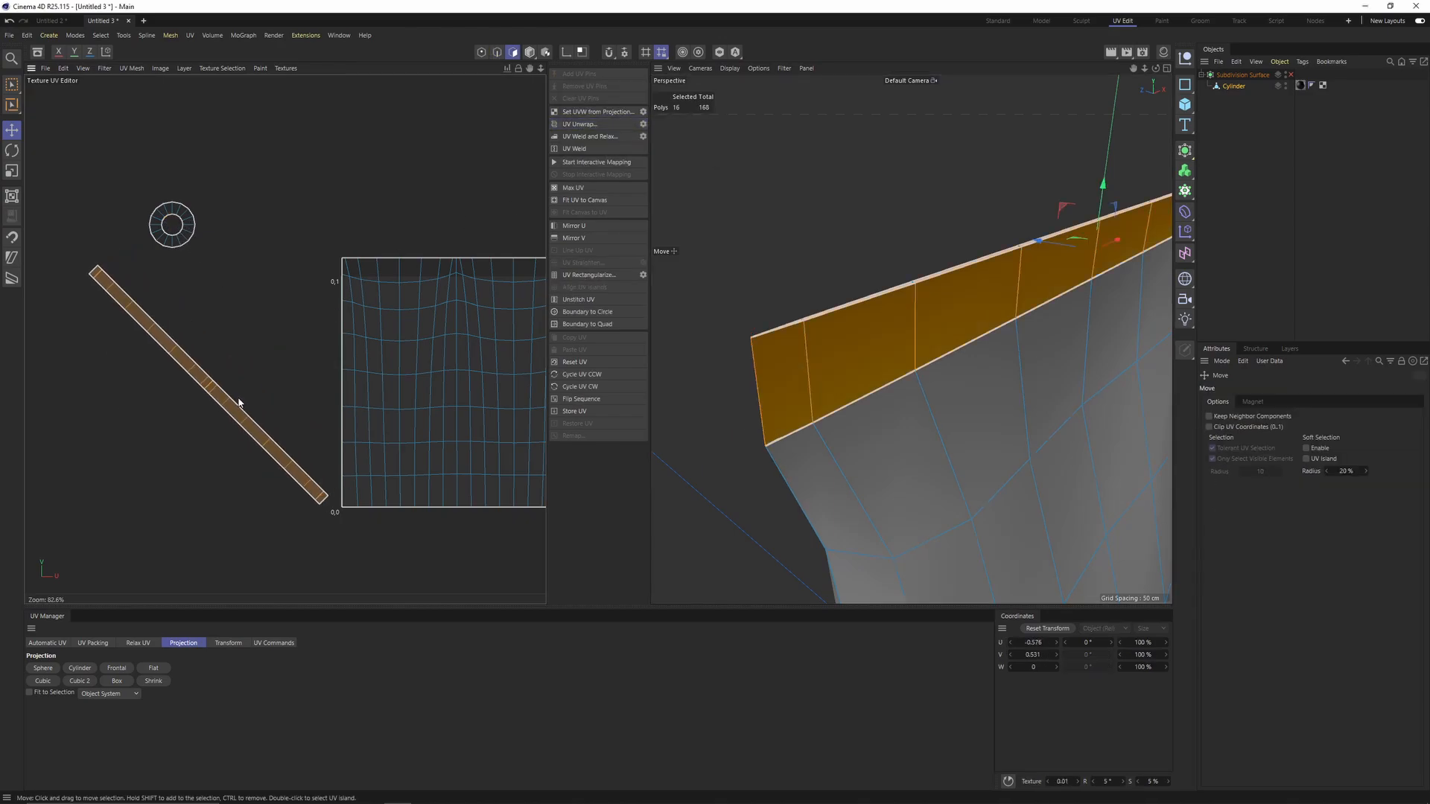
pyautogui.press('r')
pyautogui.moveTo(240, 415); pyautogui.dragTo(28, 462)
pyautogui.scroll(2, 243, 346)
pyautogui.scroll(1, 244, 345)
# Step: Straighten the rim strip's orientation with Align UV Islands, using one of its short cross edges as reference
pyautogui.press('Return')
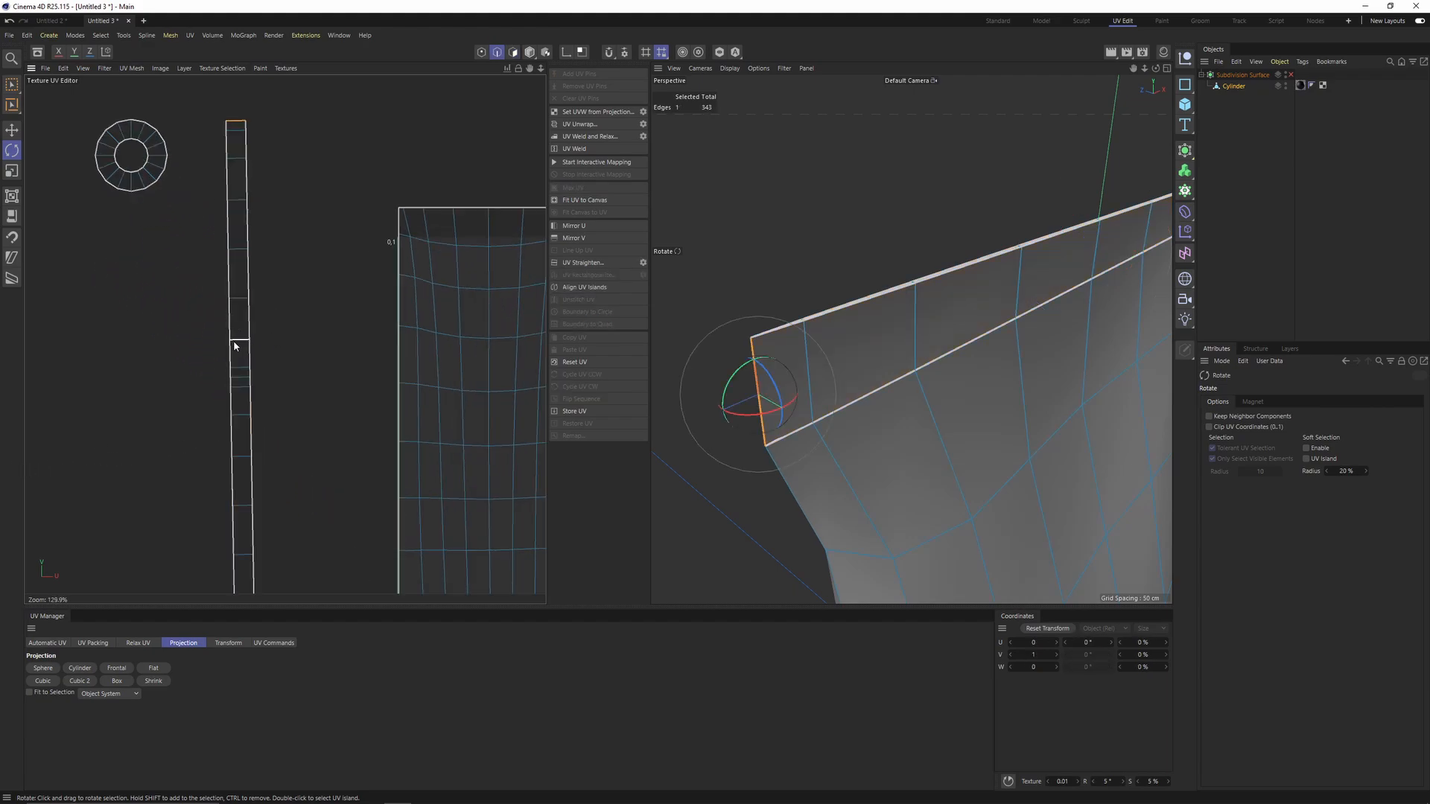
pyautogui.click(248, 340)
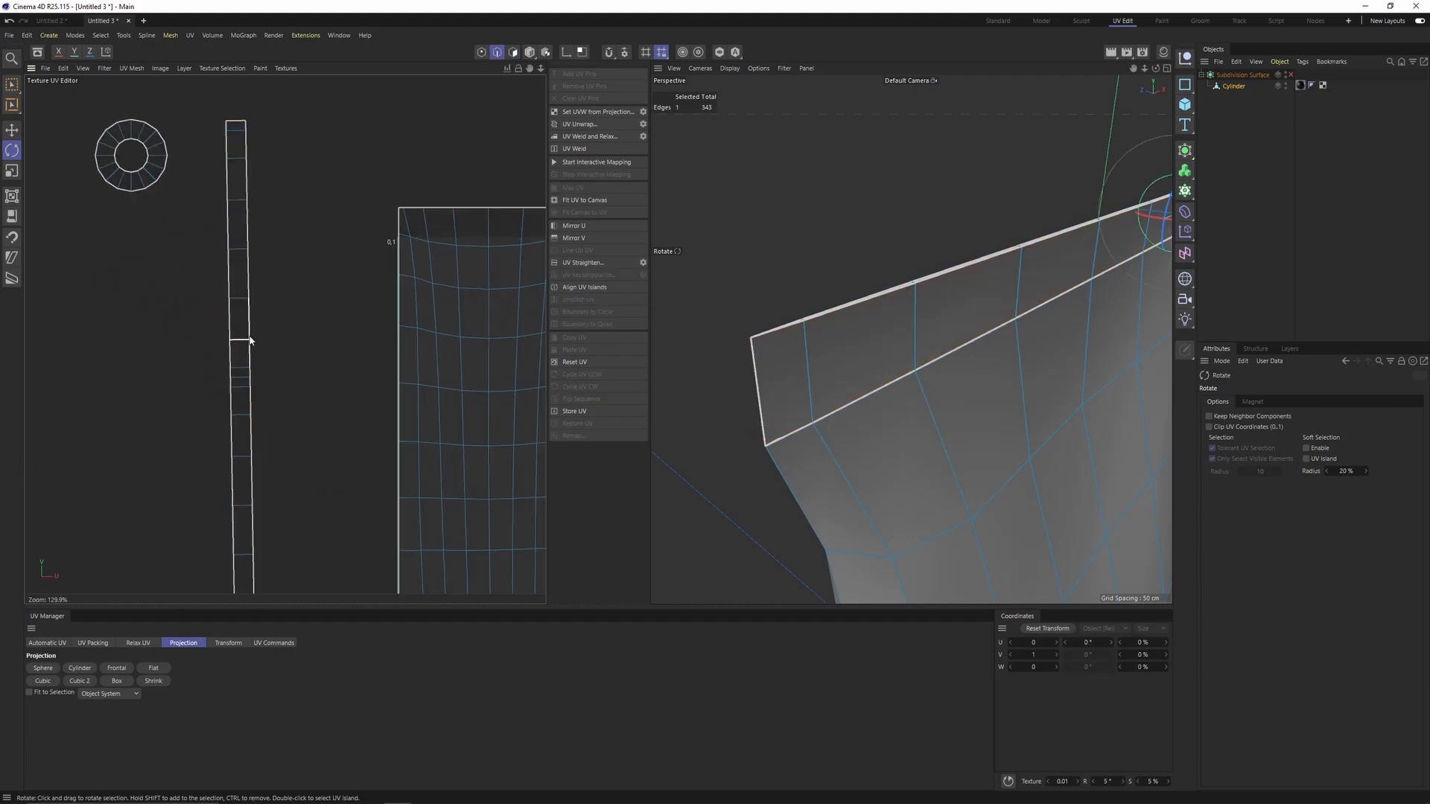
pyautogui.click(584, 289)
pyautogui.scroll(-4, 356, 294)
# Step: Select the polygon loop that forms the side strip of the tube's upper rim
pyautogui.press('Return')
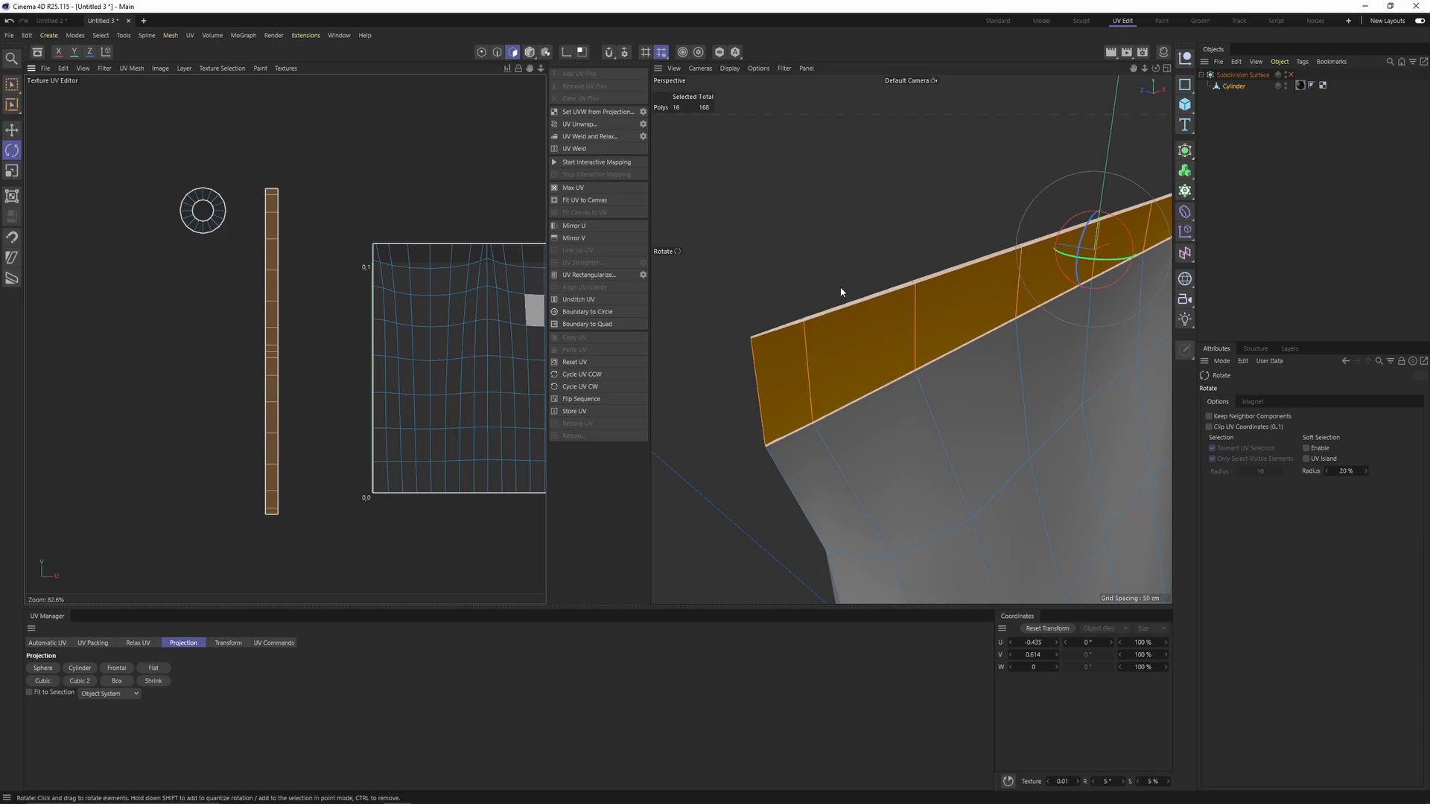
pyautogui.press('u')
pyautogui.press('f')
pyautogui.click(872, 298)
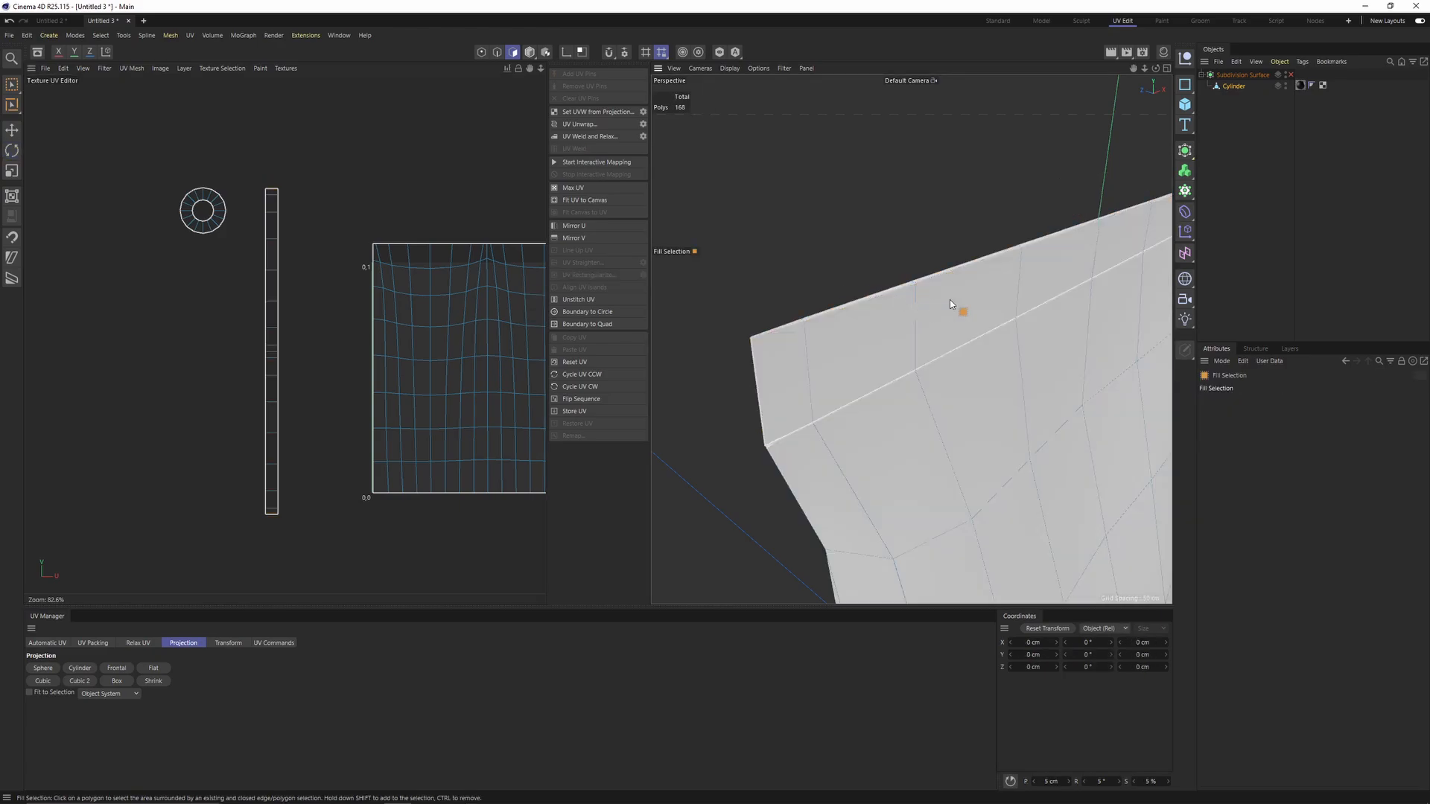
pyautogui.keyDown('alt'); pyautogui.moveTo(949, 300); pyautogui.dragTo(906, 387); pyautogui.keyUp('alt')
pyautogui.press('u')
pyautogui.press('l')
pyautogui.click(905, 387)
pyautogui.keyDown('alt'); pyautogui.moveTo(968, 386); pyautogui.dragTo(896, 368); pyautogui.keyUp('alt')
# Step: Select the narrow top face enclosed by the rim strip with Fill Selection
pyautogui.press('u')
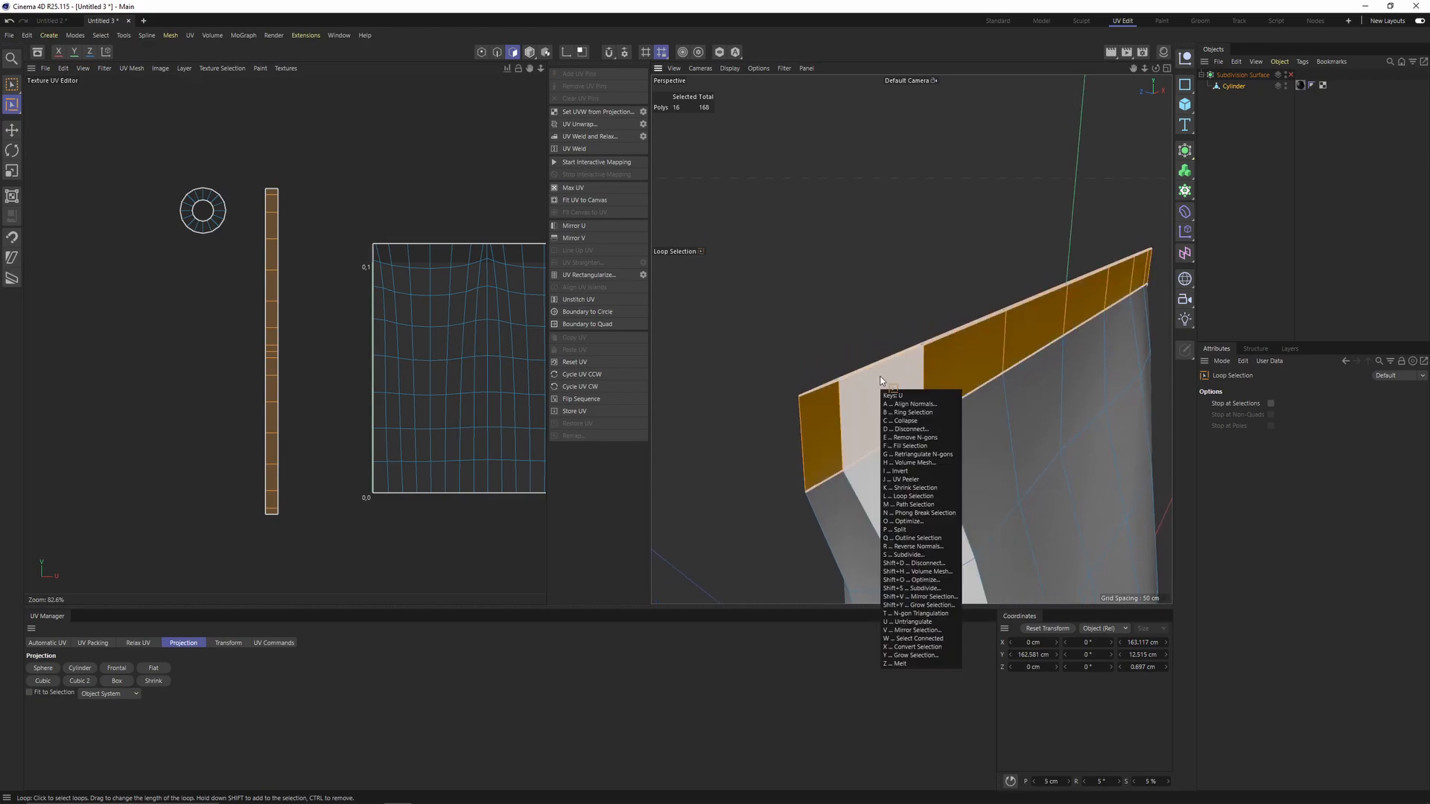
pyautogui.press('f')
pyautogui.scroll(5, 945, 322)
pyautogui.click(853, 425)
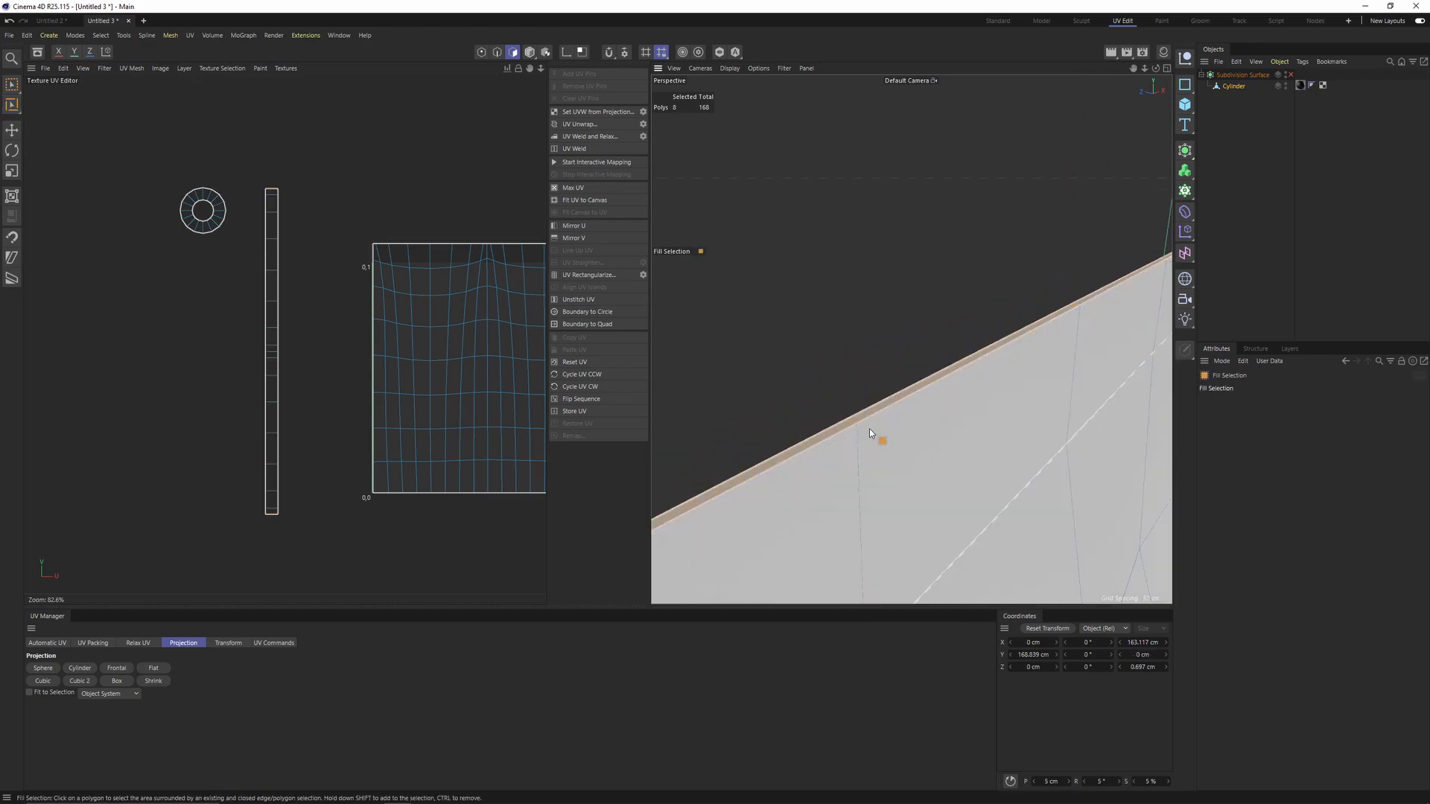
pyautogui.press('h')
pyautogui.press('h')
pyautogui.press('e')
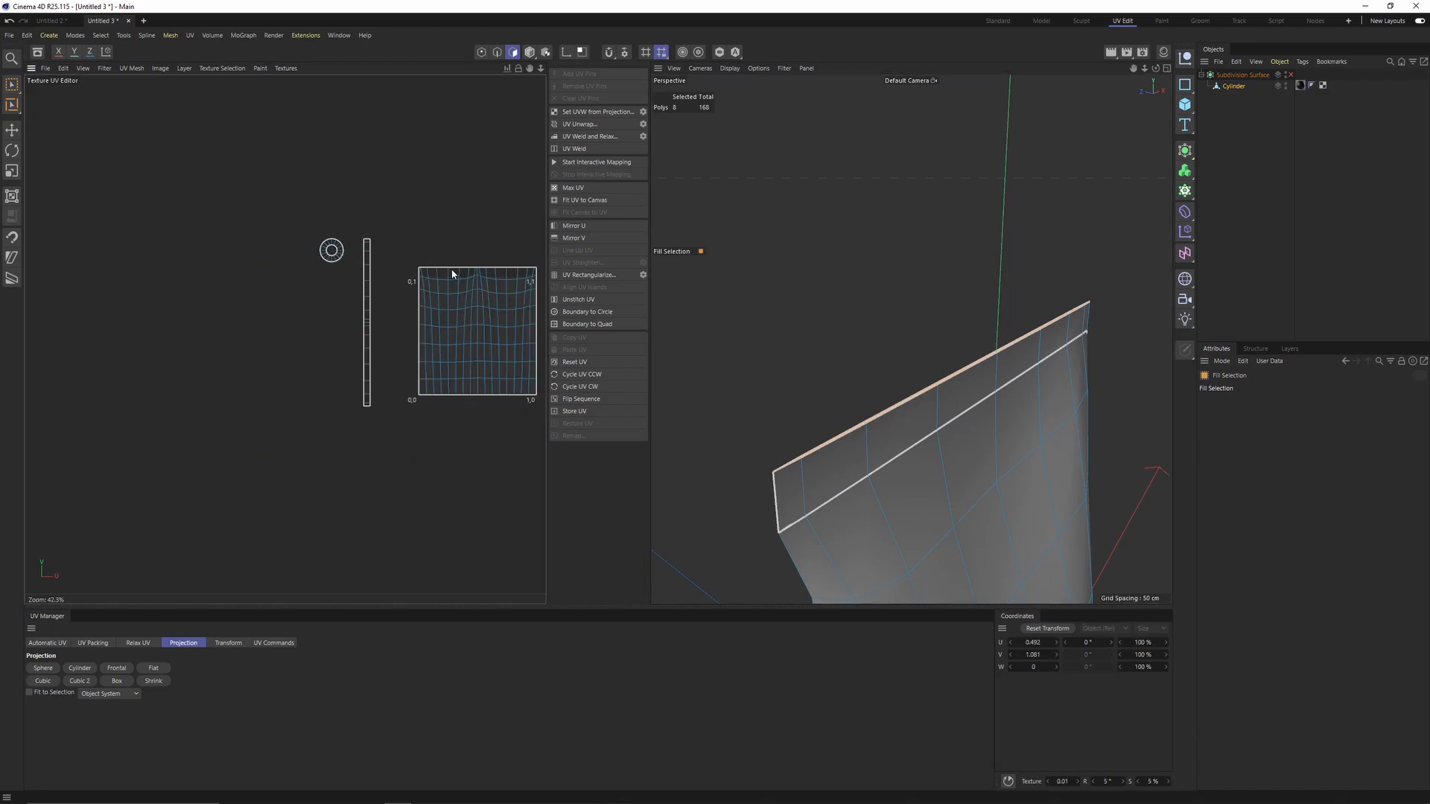
# Step: Project the rim's top face UVs with a Frontal projection from the Top view and place the island above the rim strip island
pyautogui.scroll(2, 448, 188)
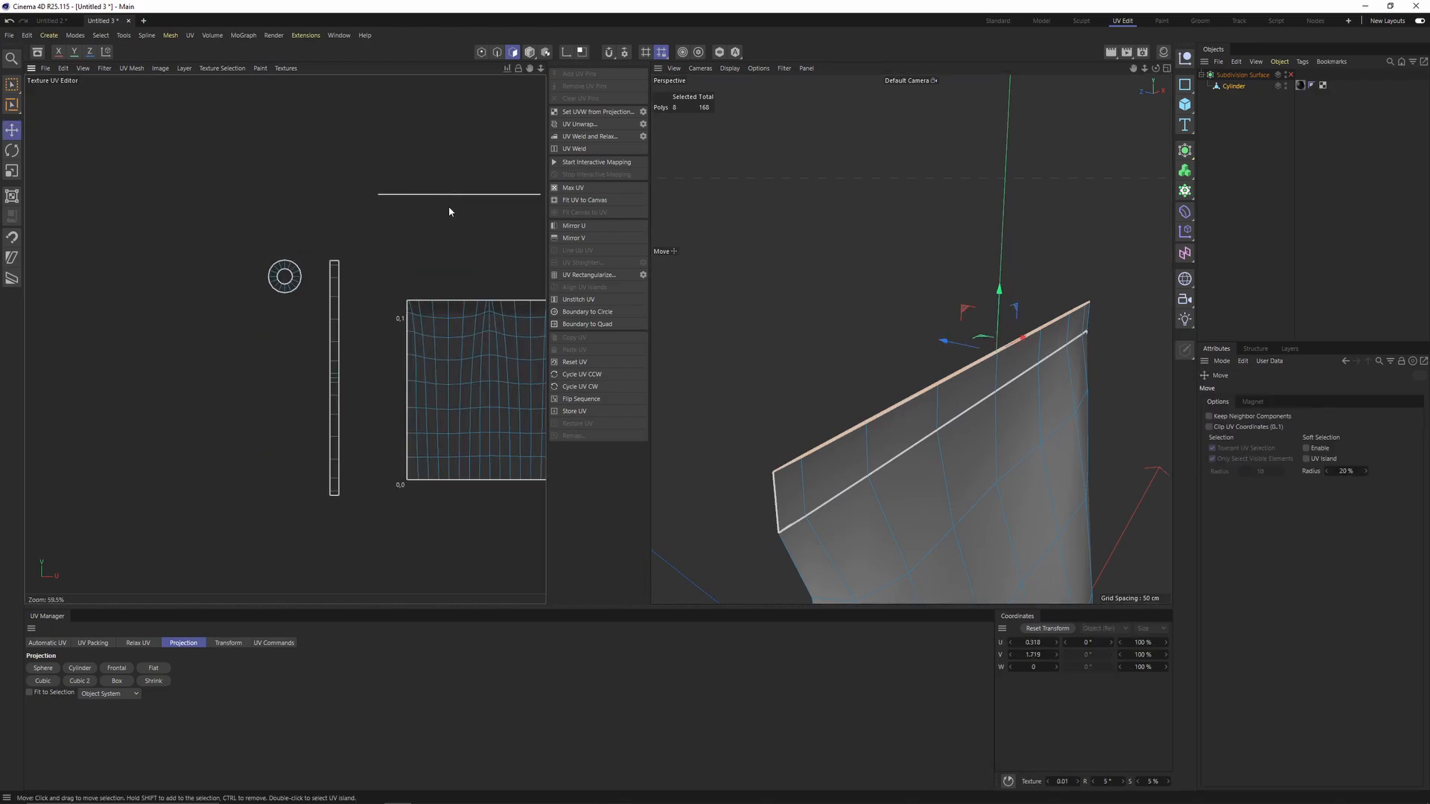
pyautogui.middleClick(913, 230)
pyautogui.middleClick(914, 231)
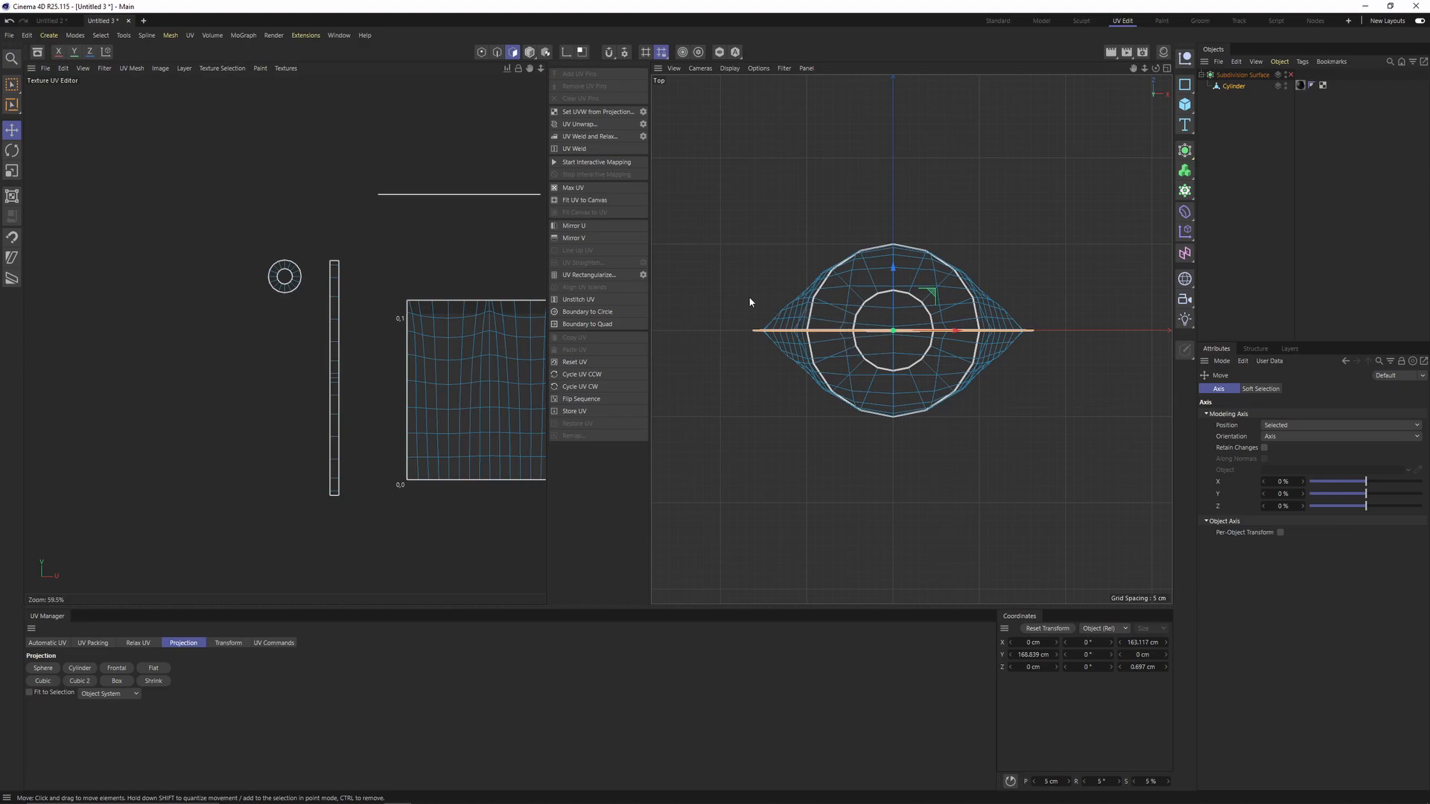
pyautogui.click(117, 669)
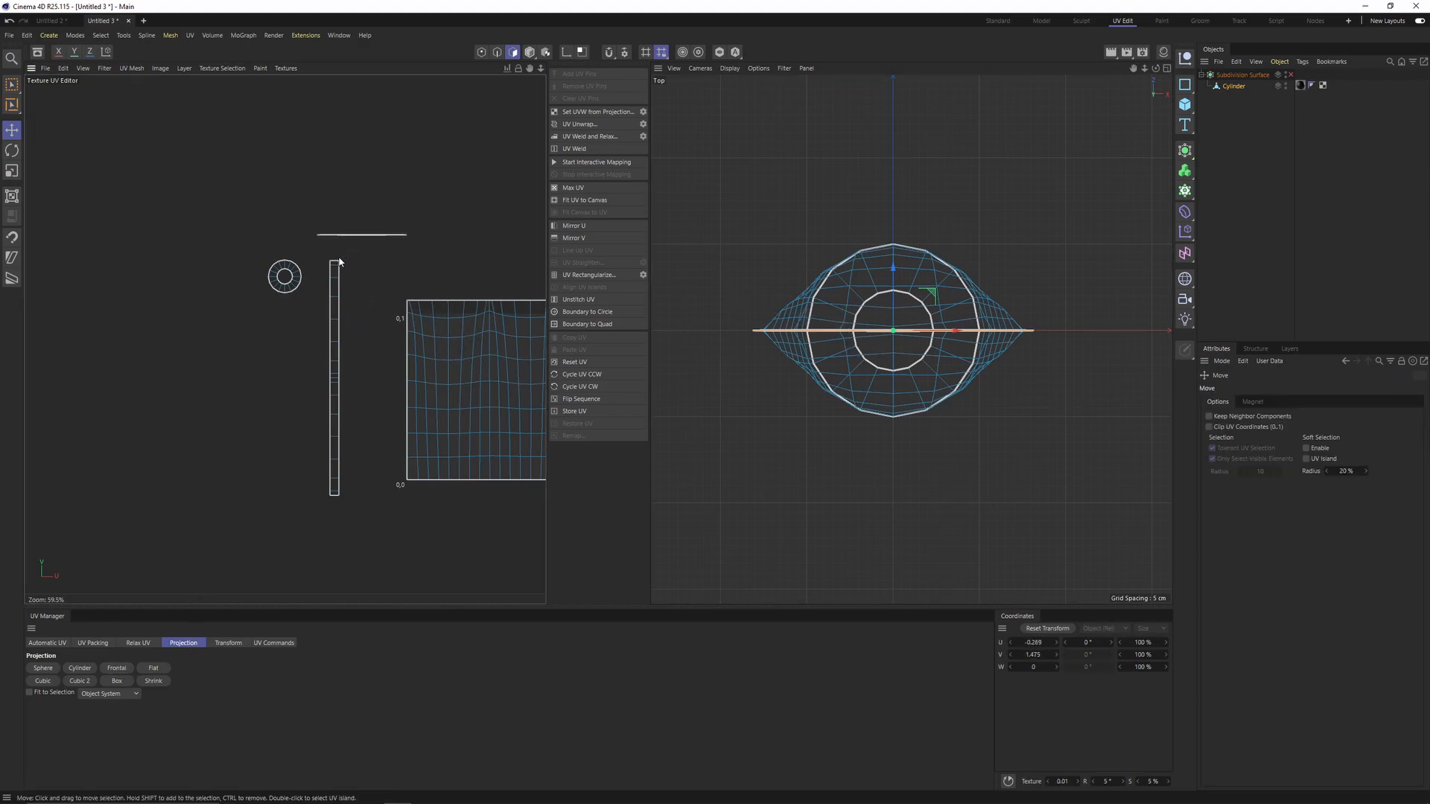
# Step: Select the rim strip and base ring UV islands to examine which parts of the model they cover
pyautogui.doubleClick(332, 325)
pyautogui.keyDown('shift'); pyautogui.doubleClick(290, 280); pyautogui.keyUp('shift')
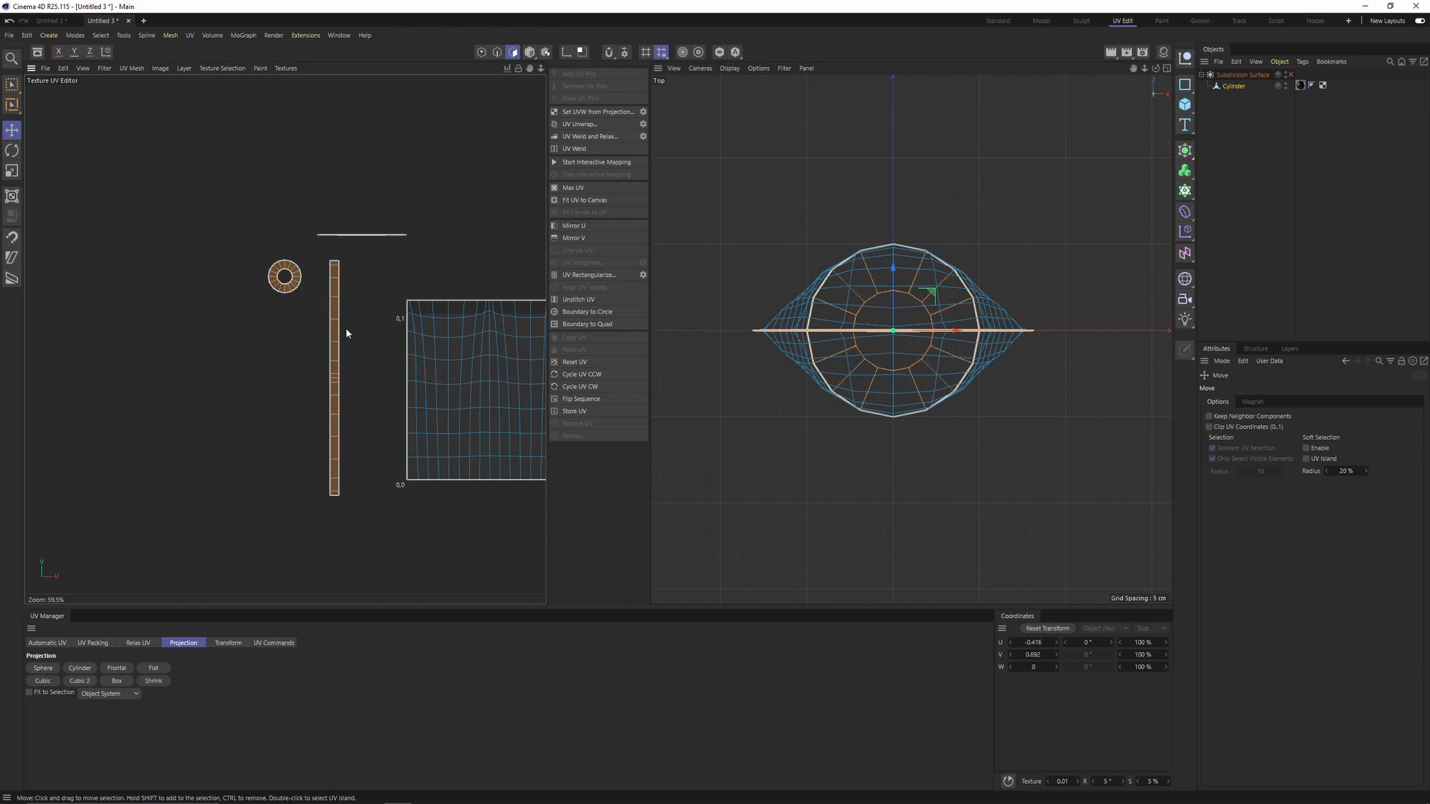
pyautogui.press('F5')
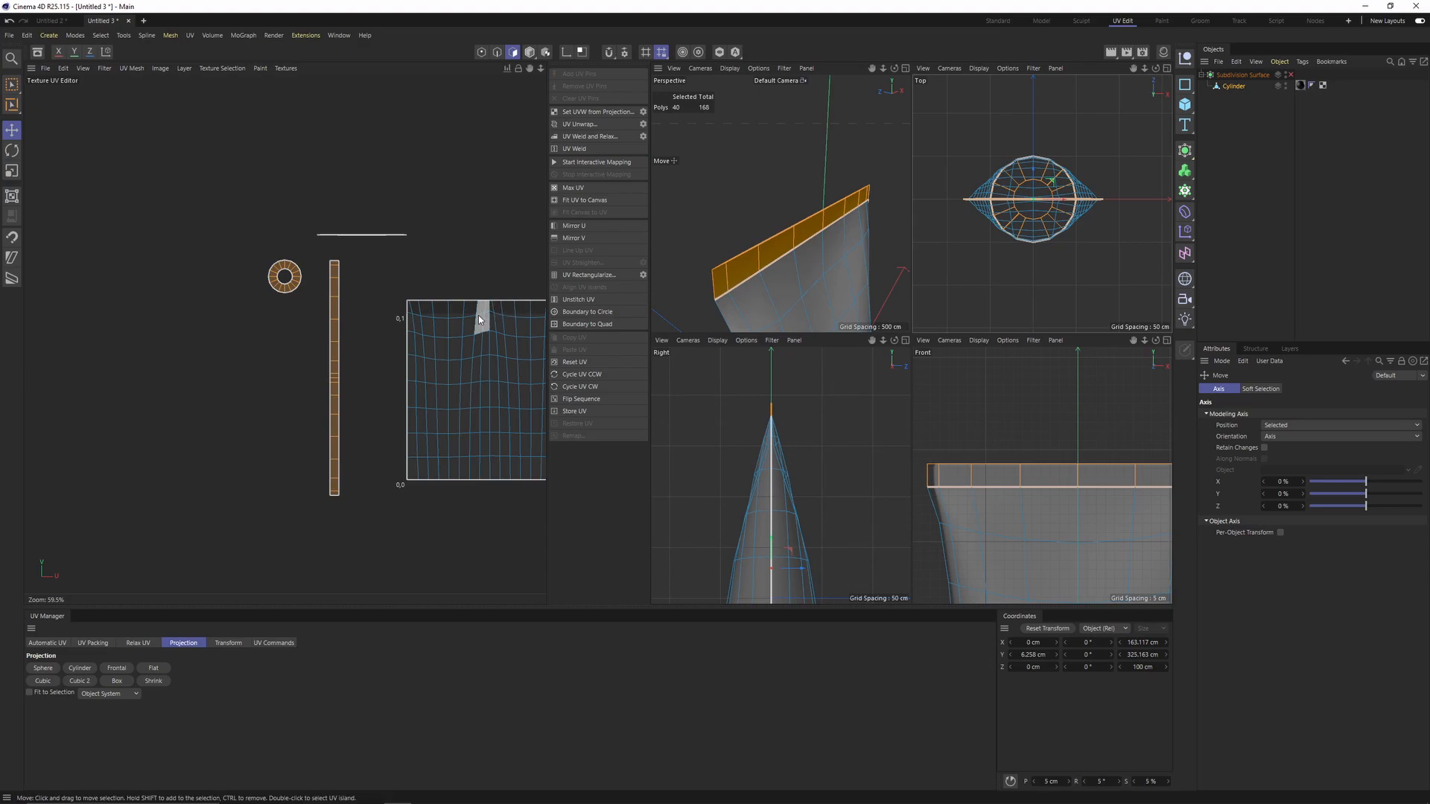
# Step: Scale the tube body's UV island to about 91.7 % so it fits inside the canvas from the origin corner
pyautogui.doubleClick(484, 452)
pyautogui.scroll(-4, 470, 491)
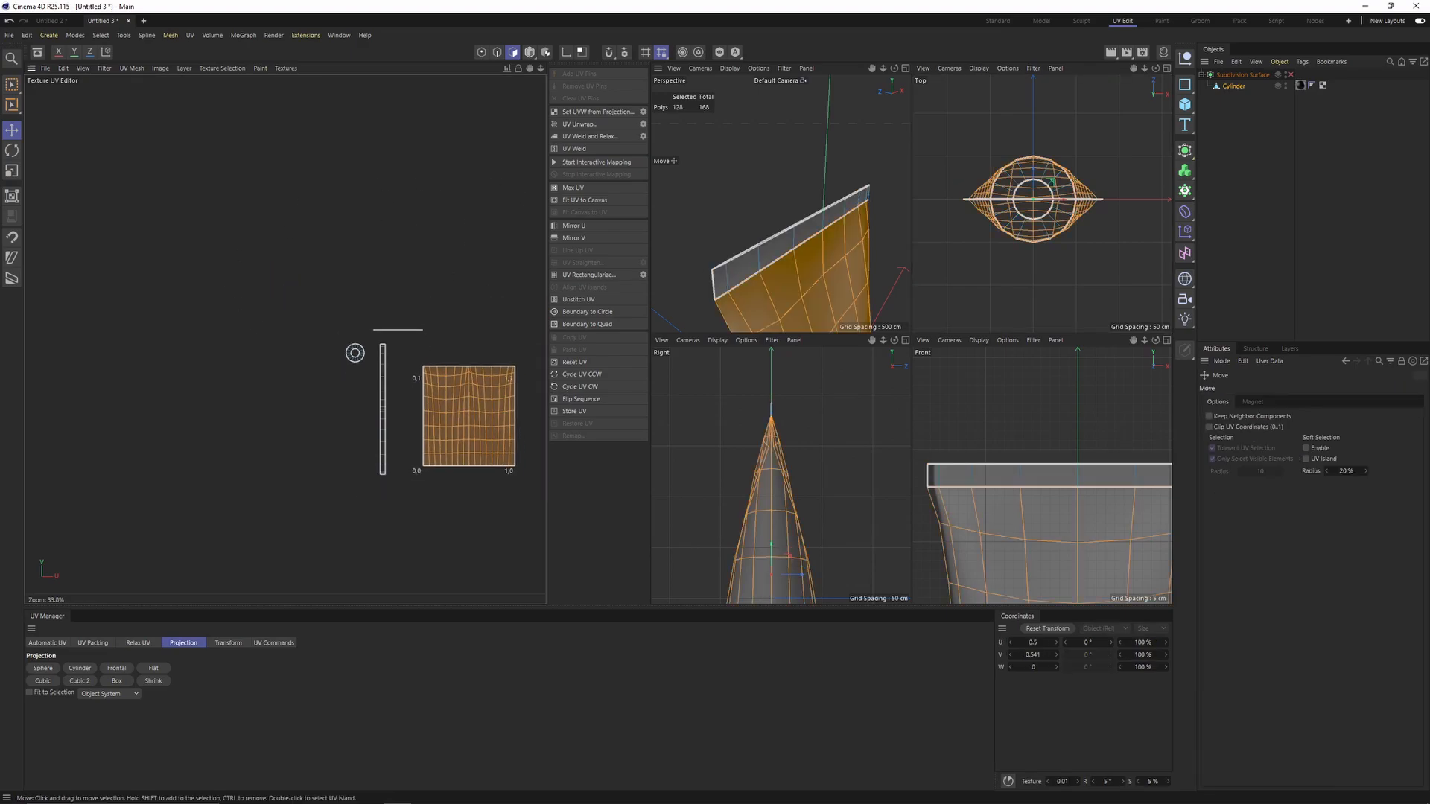
pyautogui.scroll(4, 447, 383)
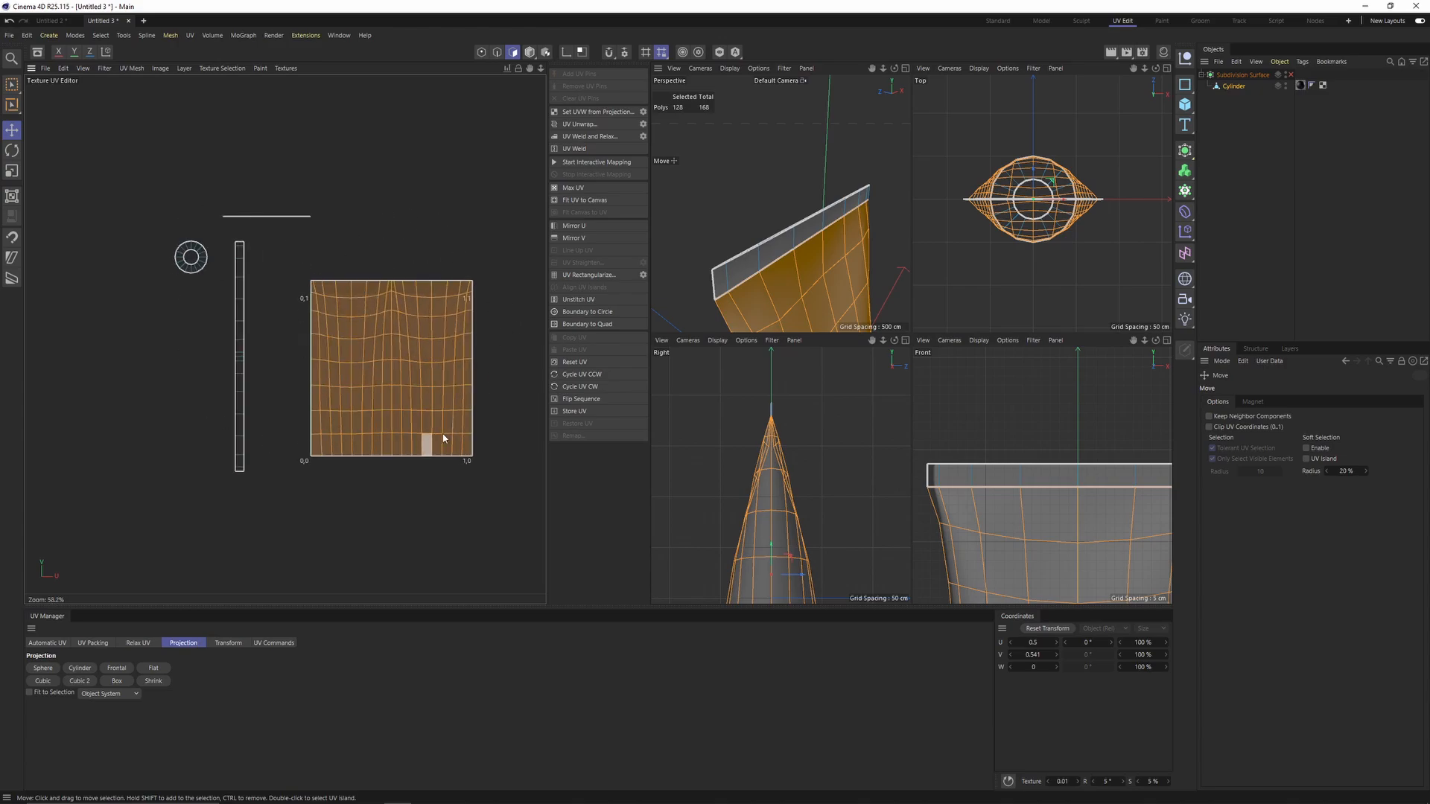
pyautogui.scroll(2, 324, 412)
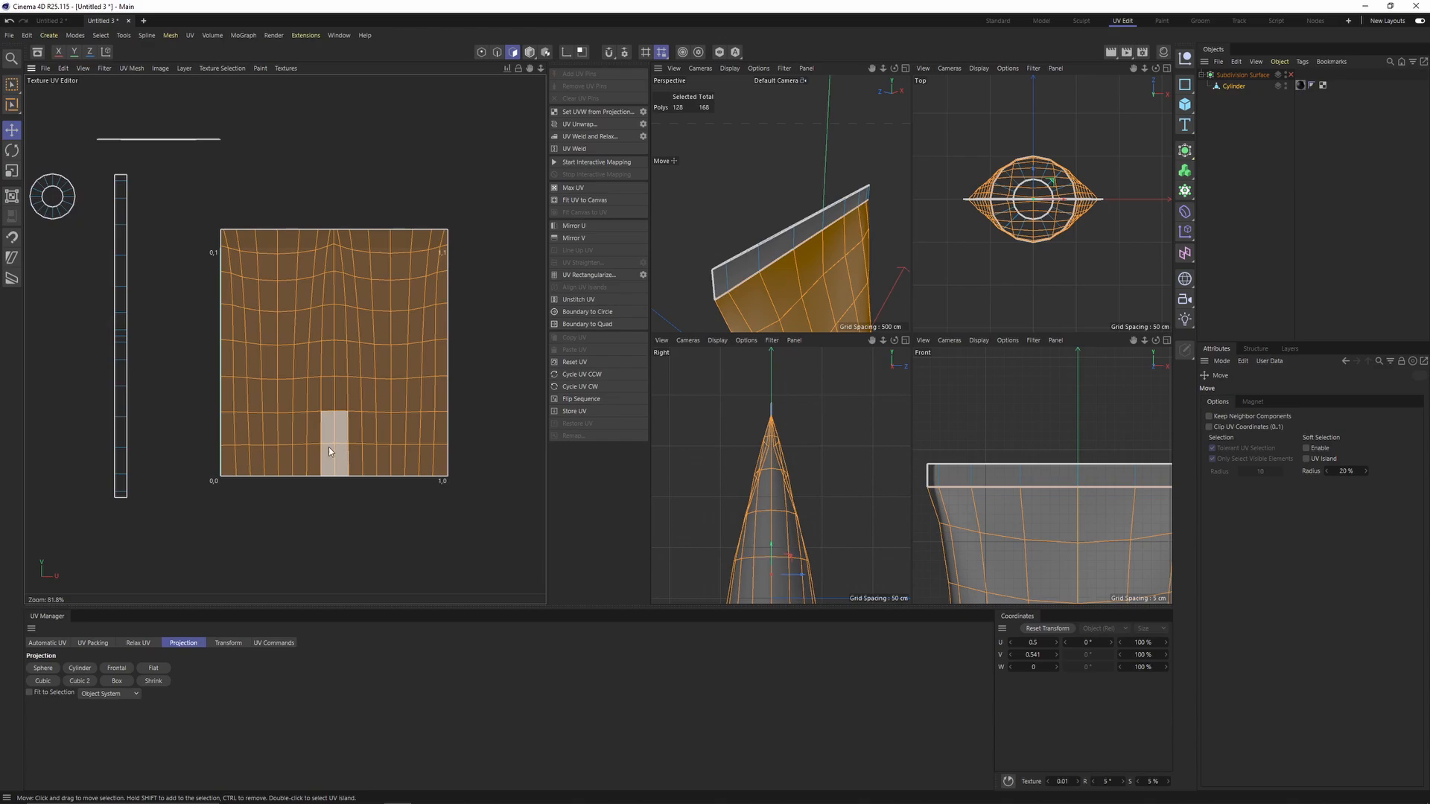
pyautogui.doubleClick(226, 474)
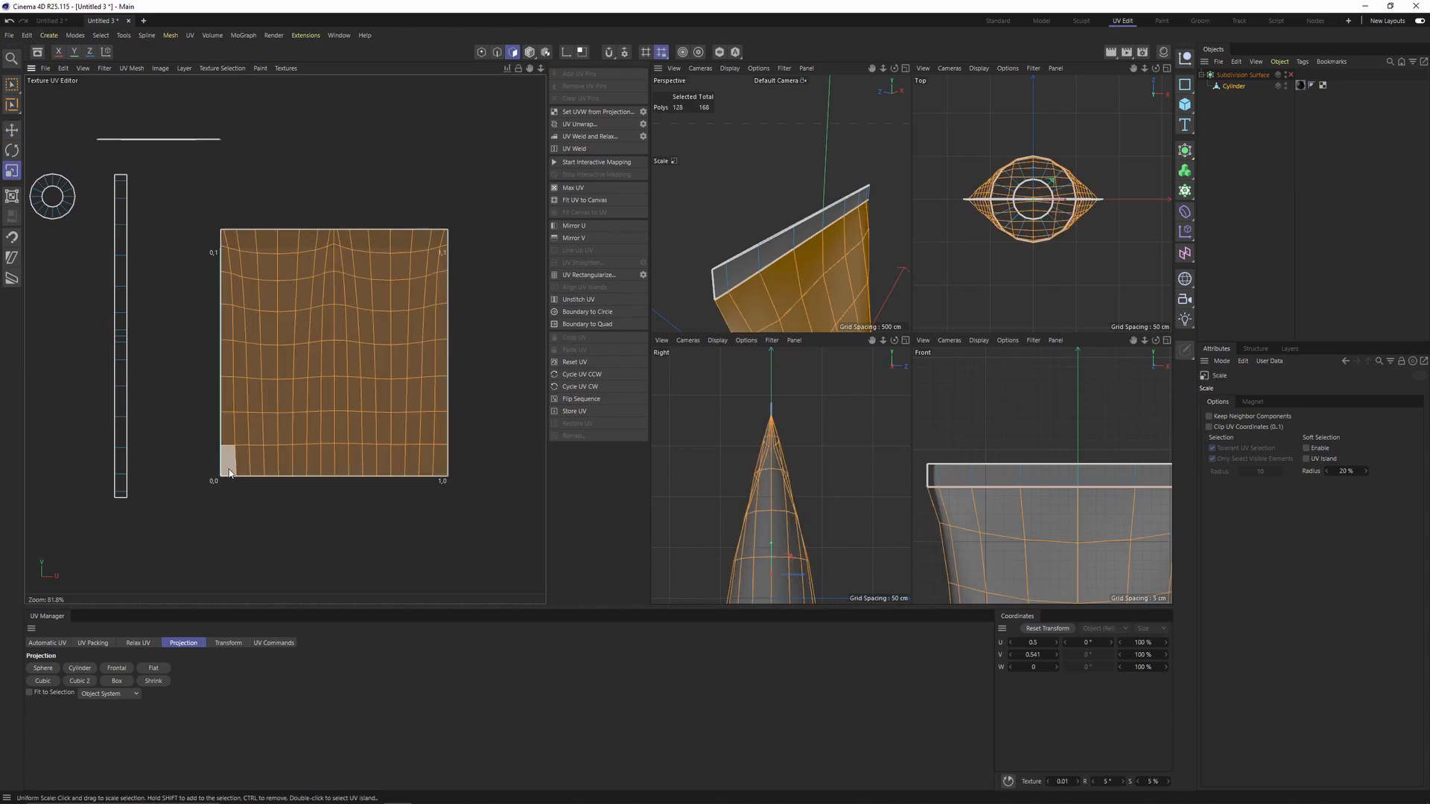
pyautogui.scroll(1, 221, 479)
pyautogui.moveTo(220, 480); pyautogui.dragTo(206, 506, button='middle')
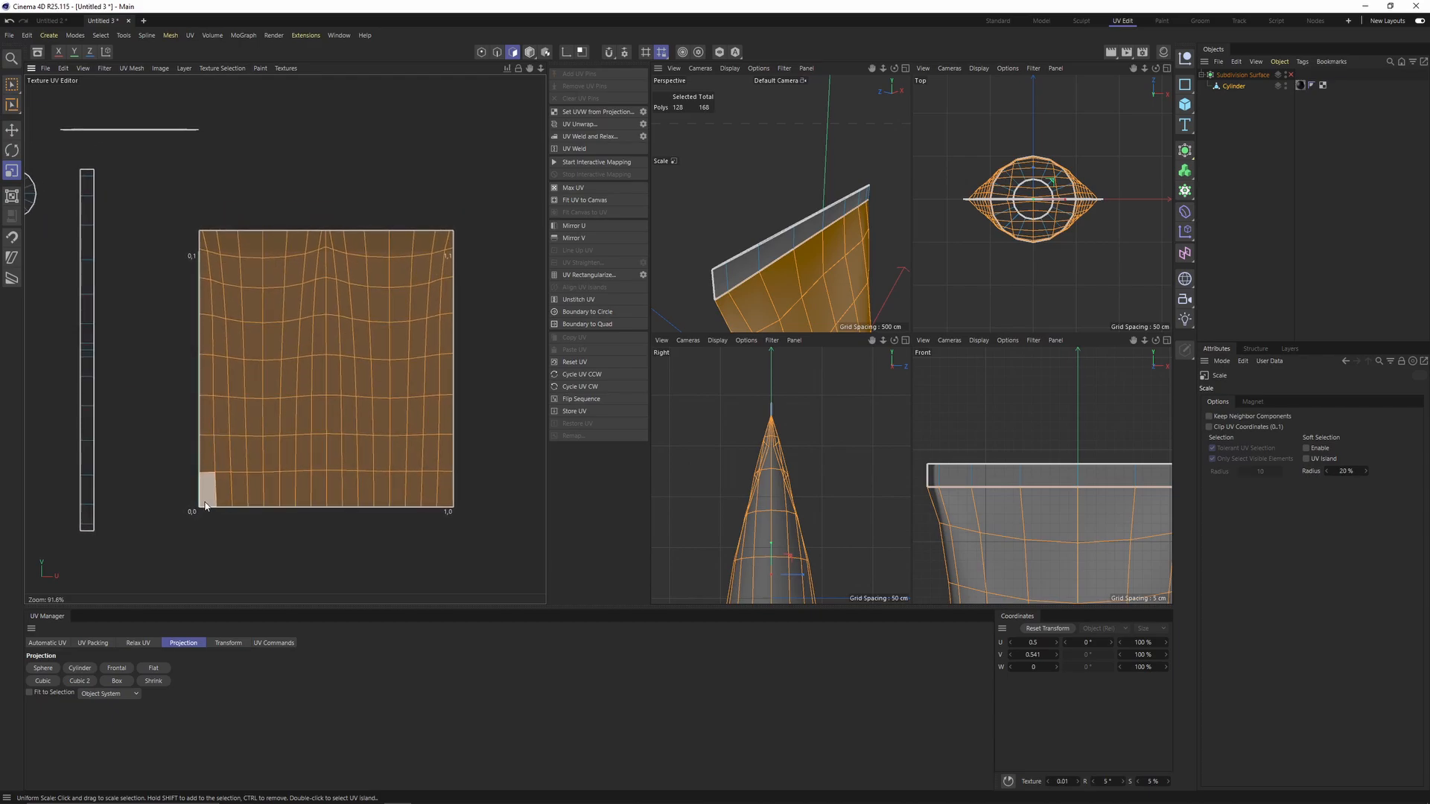
pyautogui.moveTo(197, 514); pyautogui.dragTo(180, 515)
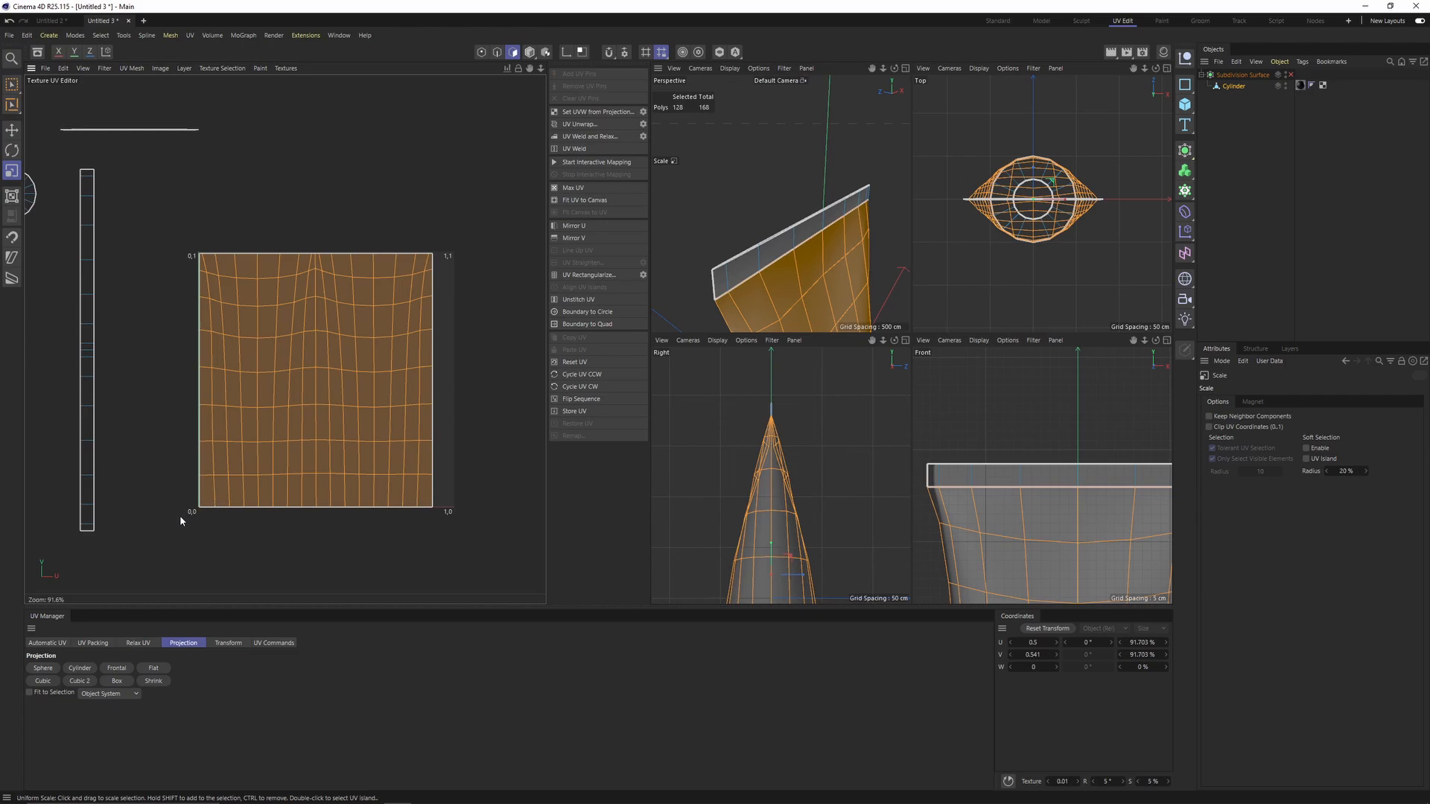
# Step: Move the rim strip island beside the body island inside the canvas and scale it down to the canvas height
pyautogui.moveTo(49, 420); pyautogui.dragTo(134, 399, button='middle')
pyautogui.click(172, 372)
pyautogui.doubleClick(171, 374)
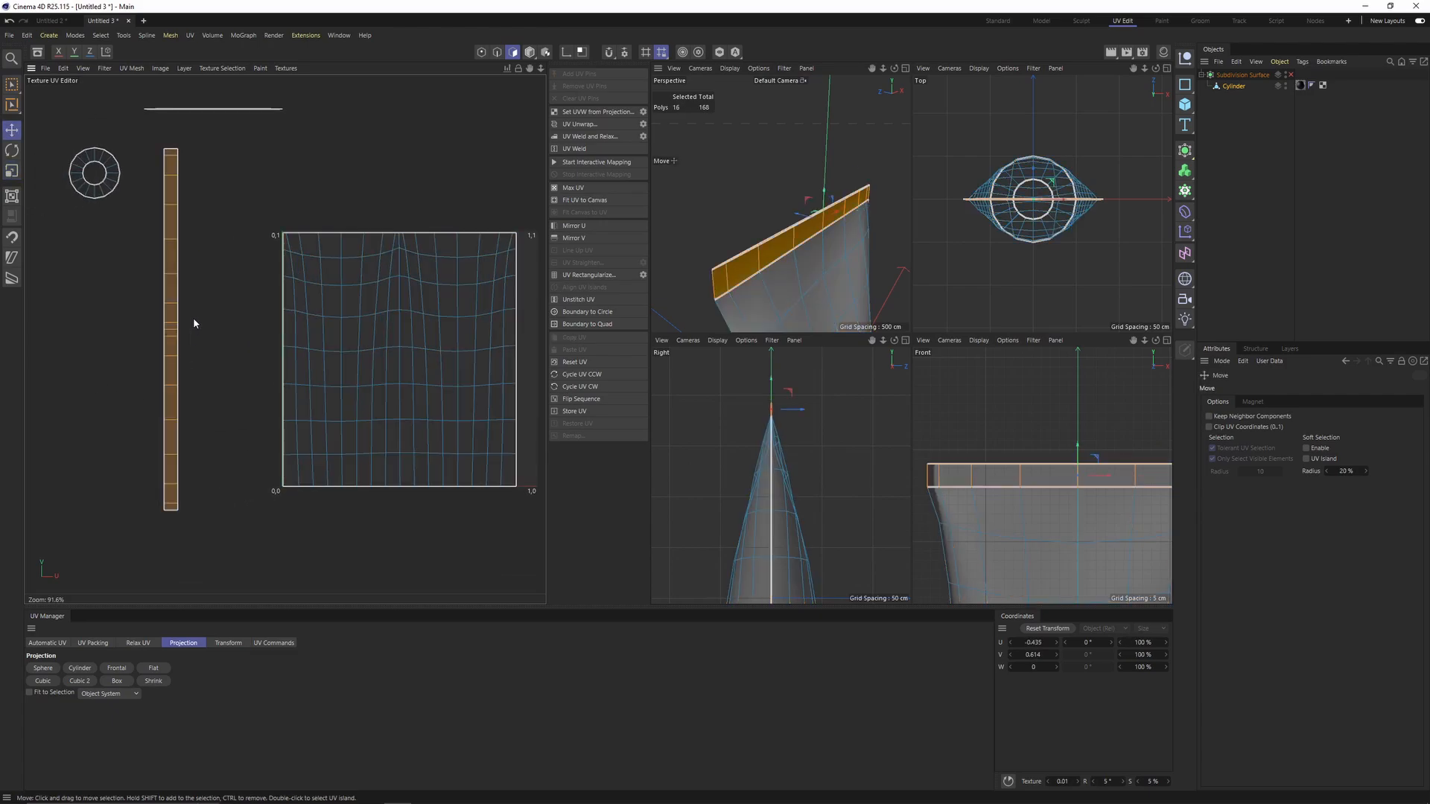
pyautogui.press('e')
pyautogui.moveTo(195, 319); pyautogui.dragTo(118, 364, button='middle')
pyautogui.moveTo(102, 210); pyautogui.dragTo(380, 240)
pyautogui.scroll(5, 456, 290)
pyautogui.press('t')
pyautogui.scroll(-4, 462, 280)
pyautogui.scroll(-4, 361, 251)
pyautogui.keyDown('alt'); pyautogui.moveTo(287, 262); pyautogui.dragTo(309, 306, button='middle'); pyautogui.keyUp('alt')
# Step: Rotate the rim's thin top face island to vertical and place it in the gap between the body and rim strip islands
pyautogui.doubleClick(221, 181)
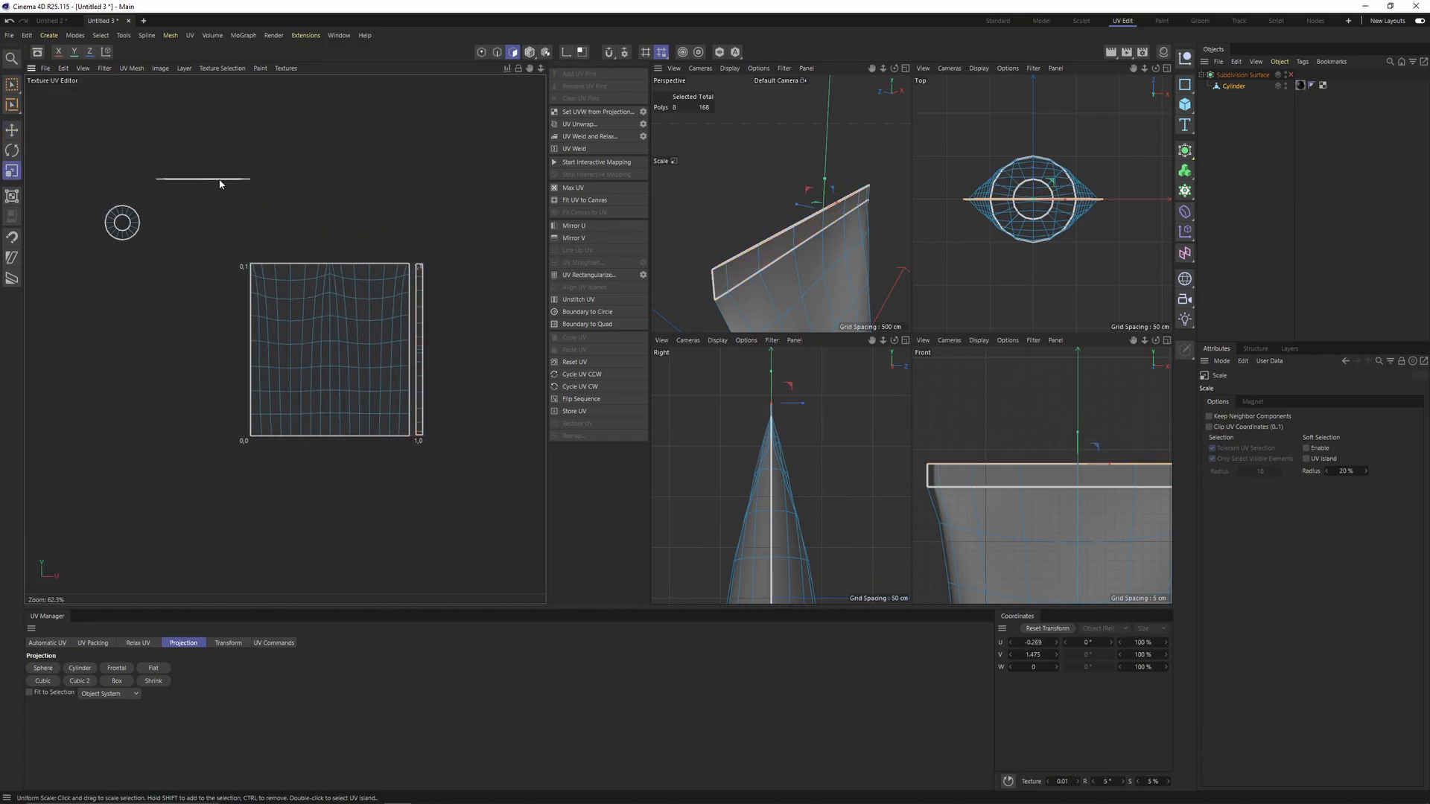
pyautogui.press('e')
pyautogui.moveTo(221, 181); pyautogui.dragTo(804, 215)
pyautogui.scroll(3, 400, 263)
pyautogui.scroll(3, 402, 197)
pyautogui.press('r')
pyautogui.press('e')
pyautogui.moveTo(381, 279); pyautogui.dragTo(456, 383)
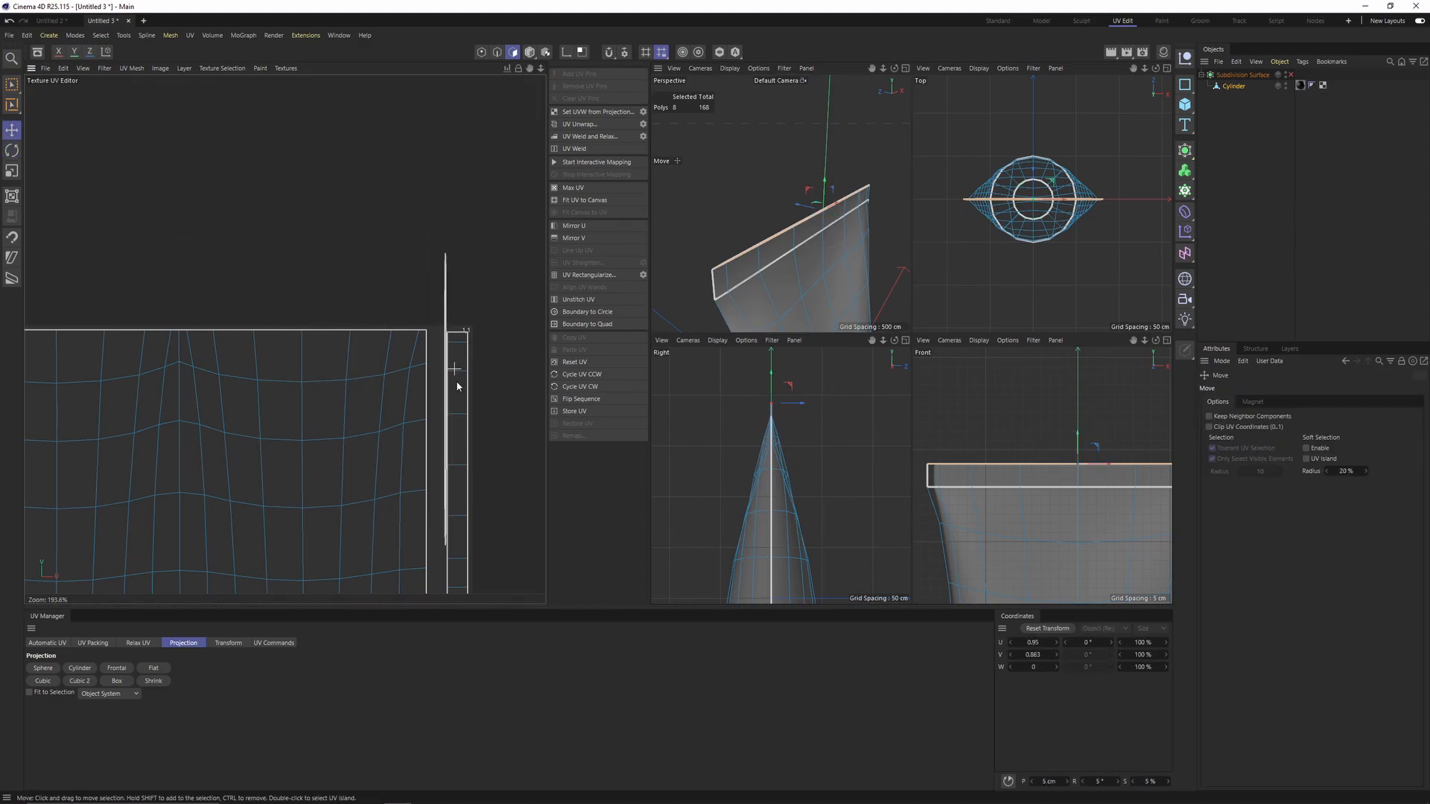
pyautogui.scroll(5, 459, 321)
pyautogui.moveTo(419, 321); pyautogui.dragTo(435, 409)
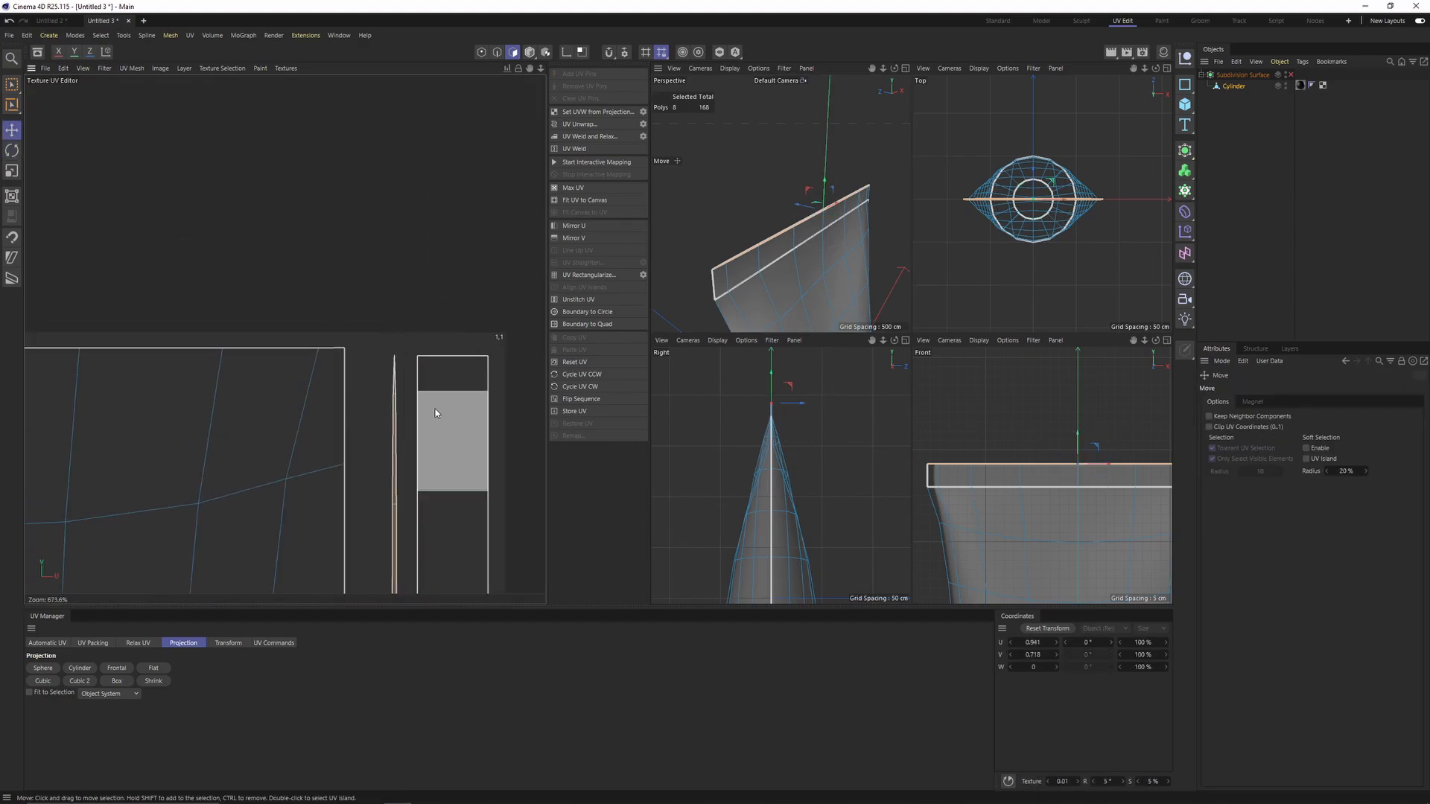
pyautogui.scroll(-9, 435, 409)
pyautogui.scroll(1, 240, 553)
# Step: Move the base ring UV island onto the canvas over the lower body area and inspect the ring on the tube's underside
pyautogui.doubleClick(126, 185)
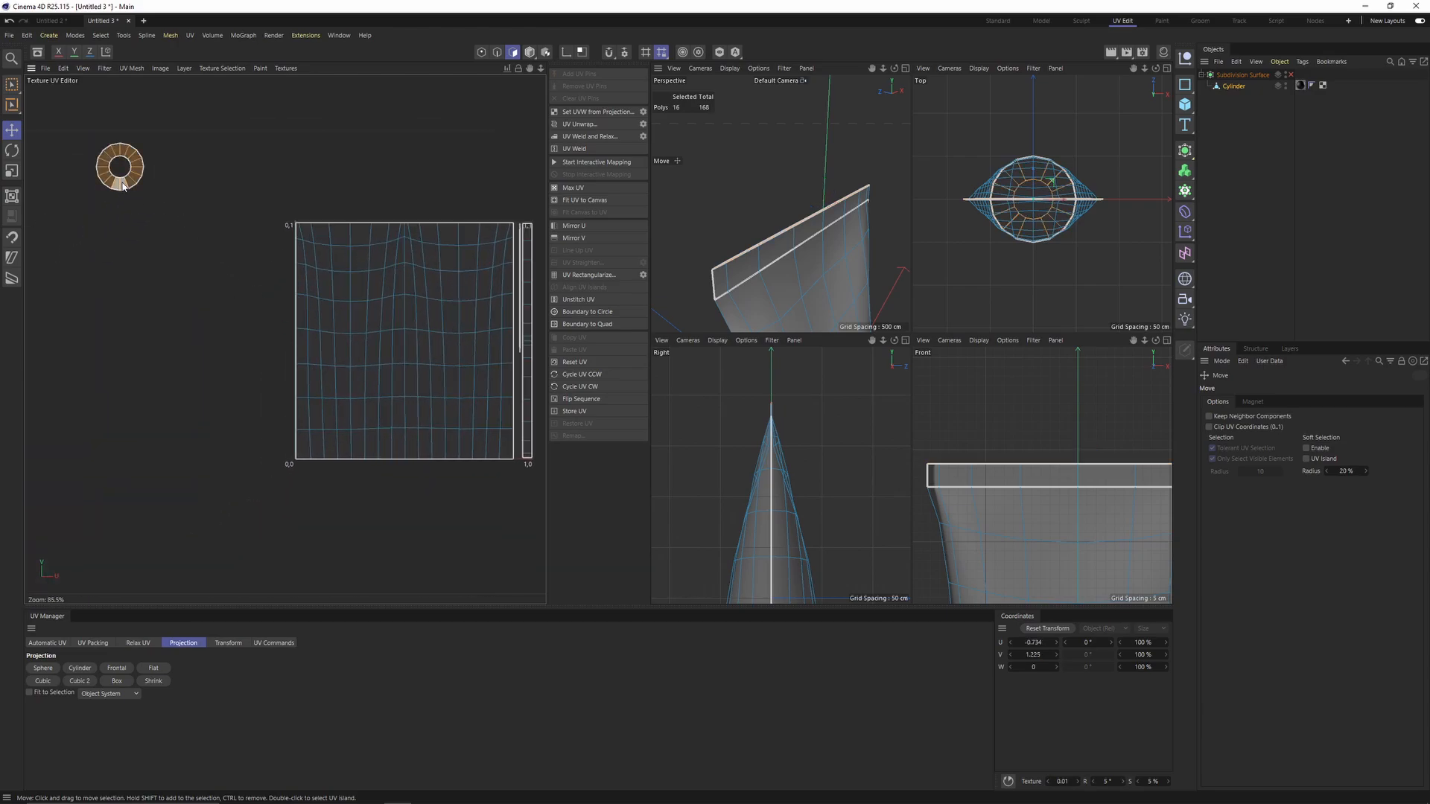
pyautogui.moveTo(126, 186); pyautogui.dragTo(427, 423)
pyautogui.moveTo(426, 423); pyautogui.dragTo(378, 356, button='middle')
pyautogui.middleClick(857, 281)
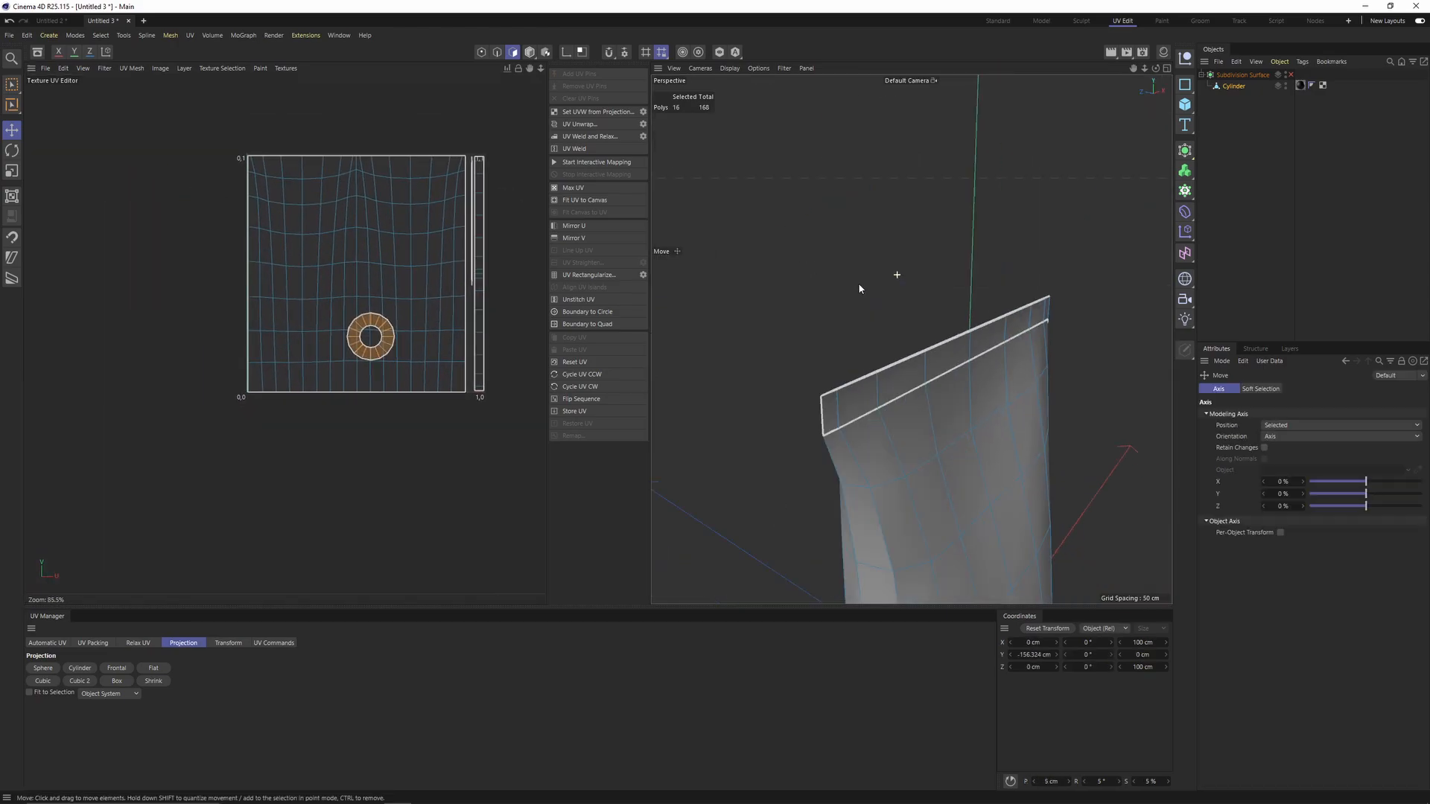
pyautogui.keyDown('alt'); pyautogui.moveTo(857, 281); pyautogui.dragTo(873, 327); pyautogui.keyUp('alt')
pyautogui.scroll(6, 927, 422)
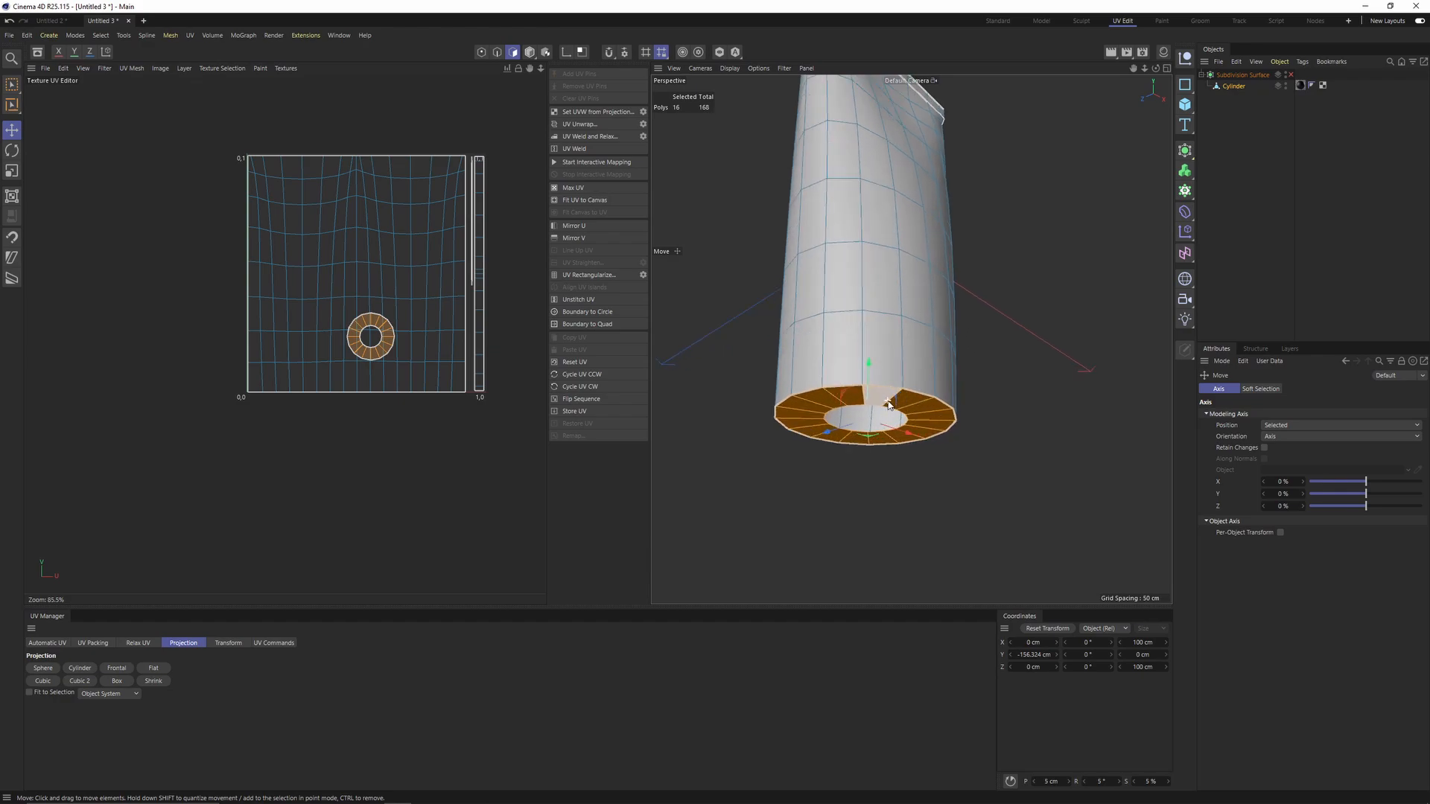
pyautogui.scroll(5, 365, 323)
pyautogui.scroll(4, 410, 319)
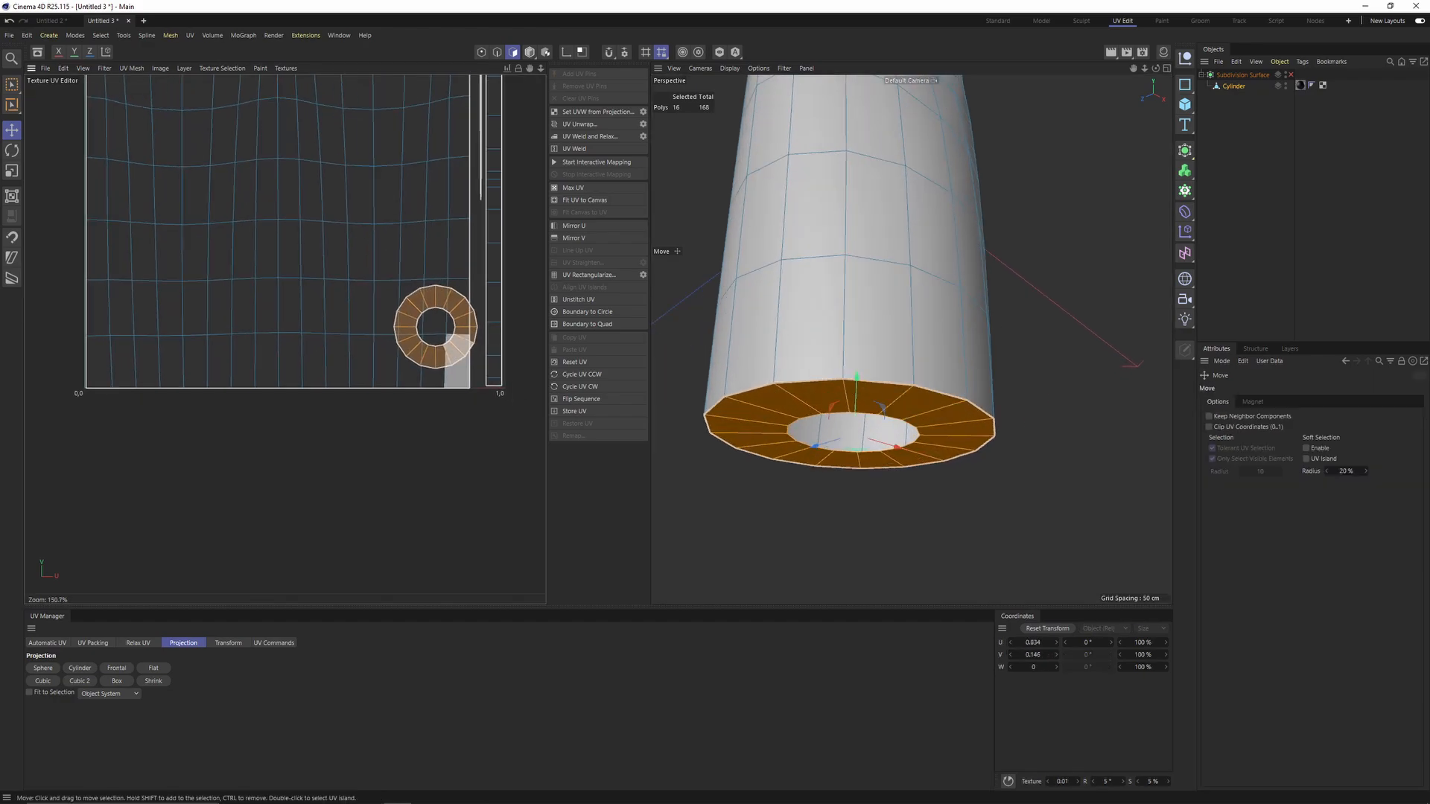
# Step: Scale the base ring island down and fit it into the bottom of the gap between the body and rim strip islands
pyautogui.press('t')
pyautogui.moveTo(386, 307); pyautogui.dragTo(1, 406)
pyautogui.press('e')
pyautogui.moveTo(401, 320); pyautogui.dragTo(214, 472)
pyautogui.scroll(8, 421, 391)
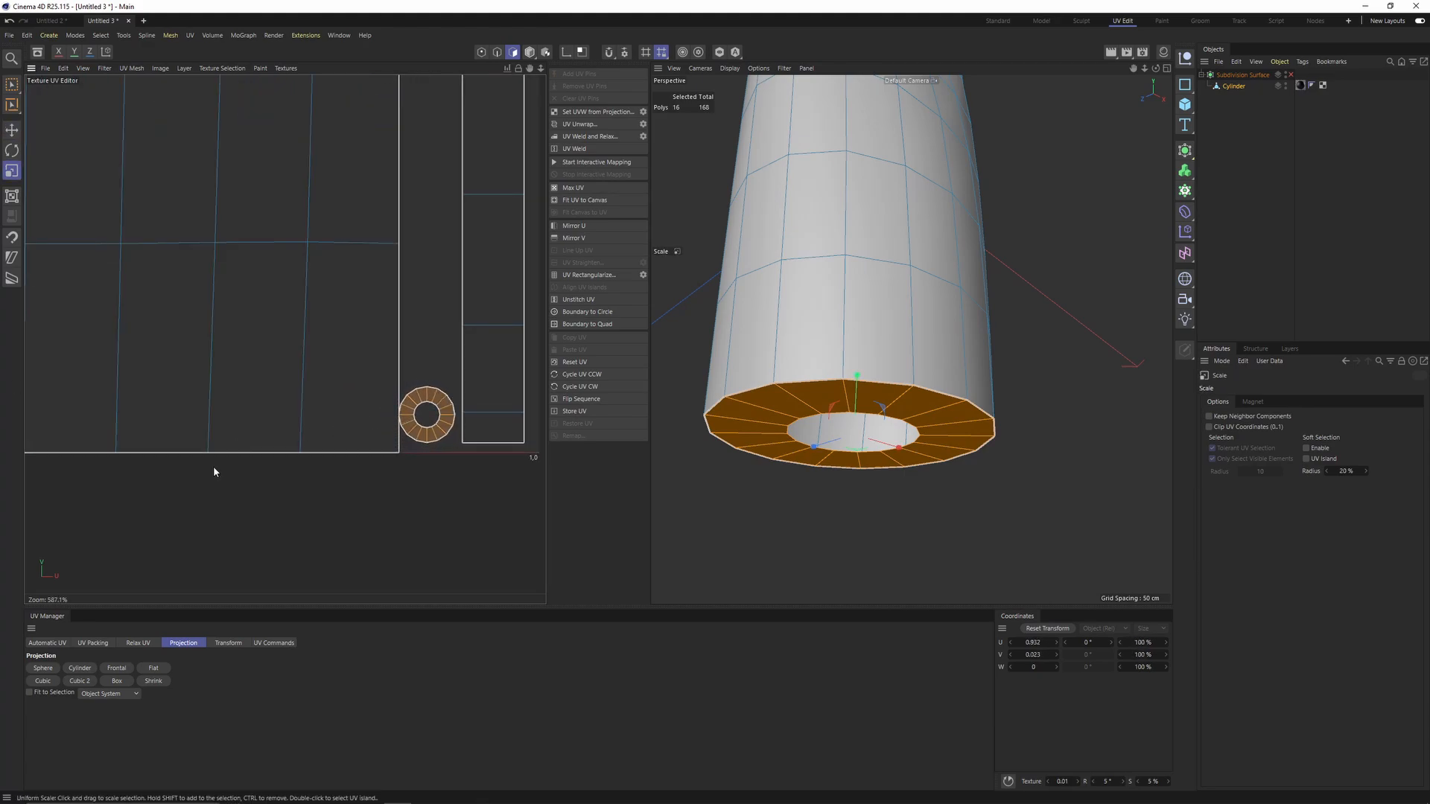
pyautogui.press('e')
pyautogui.moveTo(435, 426); pyautogui.dragTo(440, 429)
pyautogui.scroll(-15, 440, 429)
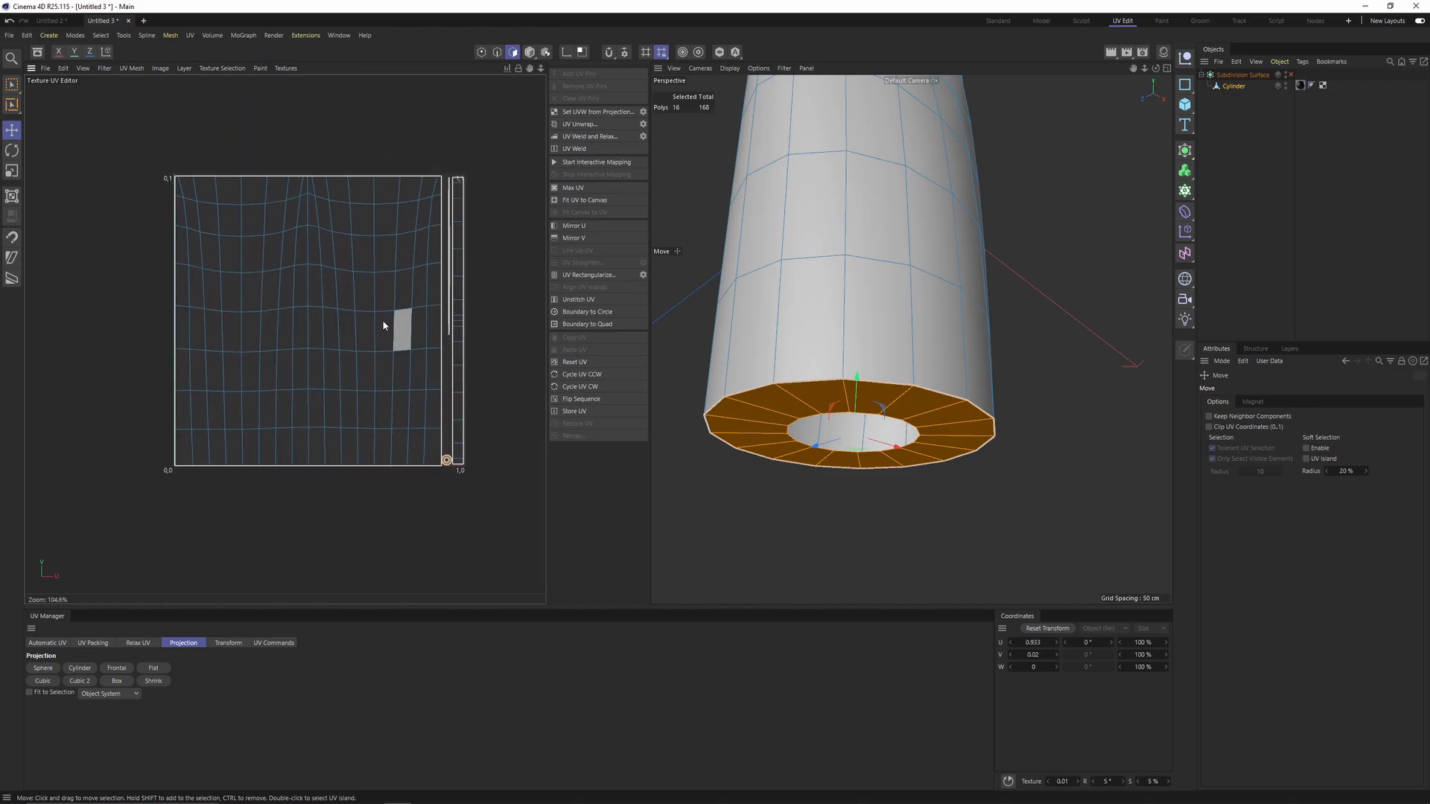
# Step: Select the body UV island and examine its coverage on the tube from base to rim
pyautogui.doubleClick(321, 327)
pyautogui.keyDown('alt'); pyautogui.moveTo(910, 338); pyautogui.dragTo(968, 434); pyautogui.keyUp('alt')
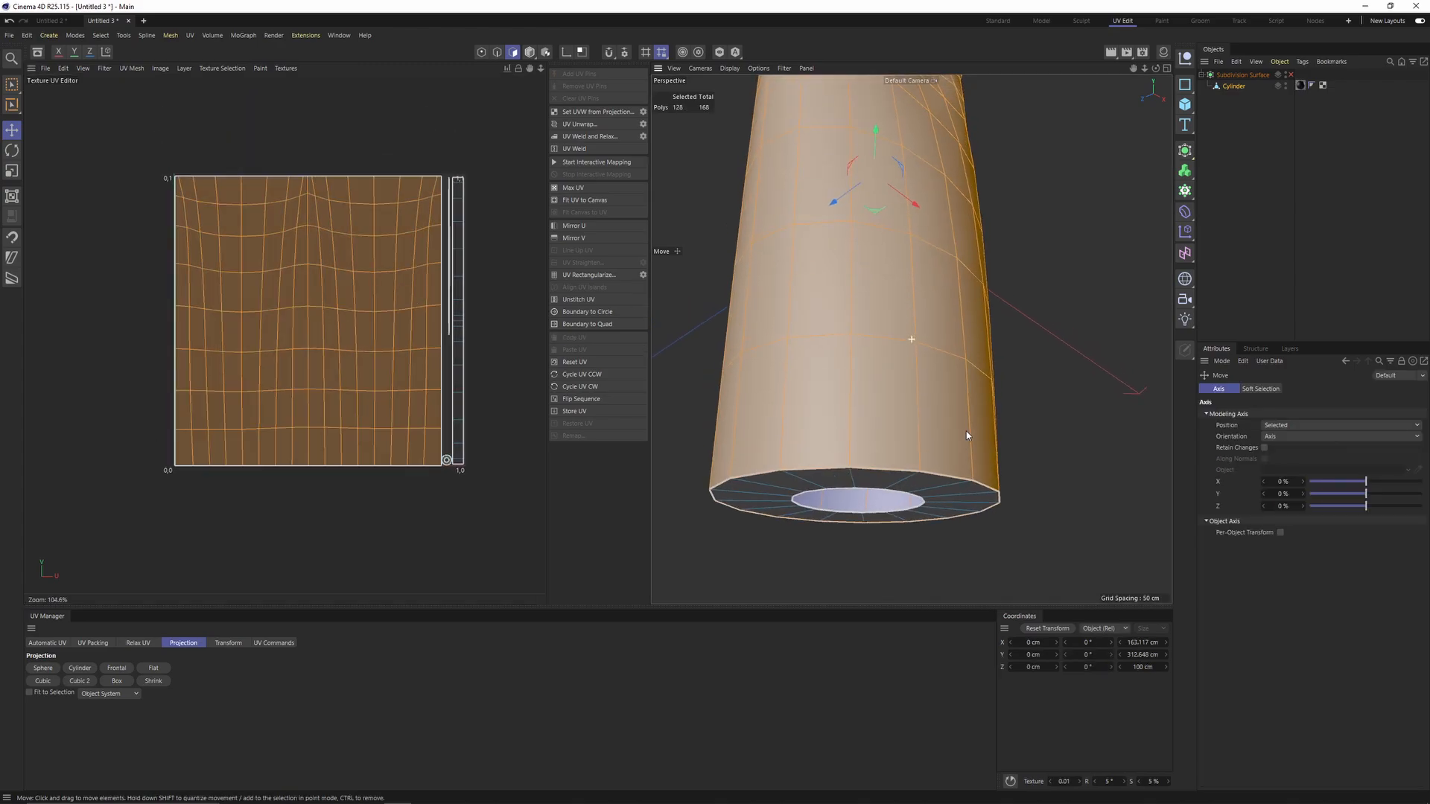
pyautogui.scroll(-6, 910, 339)
pyautogui.keyDown('alt'); pyautogui.moveTo(901, 272); pyautogui.dragTo(881, 353); pyautogui.keyUp('alt')
pyautogui.keyDown('alt'); pyautogui.moveTo(898, 147); pyautogui.dragTo(900, 252, button='middle'); pyautogui.keyUp('alt')
pyautogui.scroll(2, 908, 252)
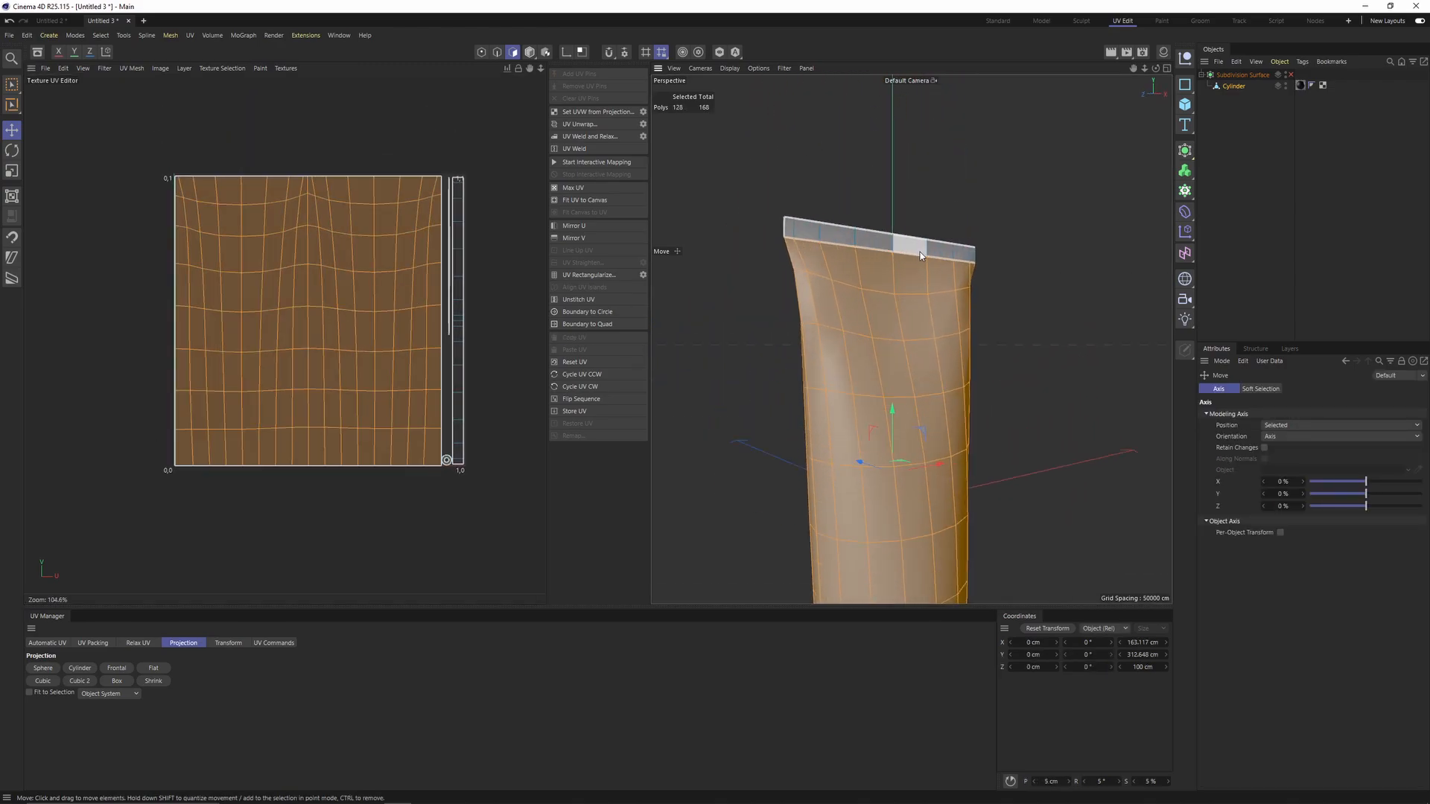
pyautogui.keyDown('alt'); pyautogui.moveTo(919, 252); pyautogui.dragTo(883, 302); pyautogui.keyUp('alt')
# Step: Enable the Subdivision Surface and deselect all objects to inspect the smoothed rim
pyautogui.click(1292, 75)
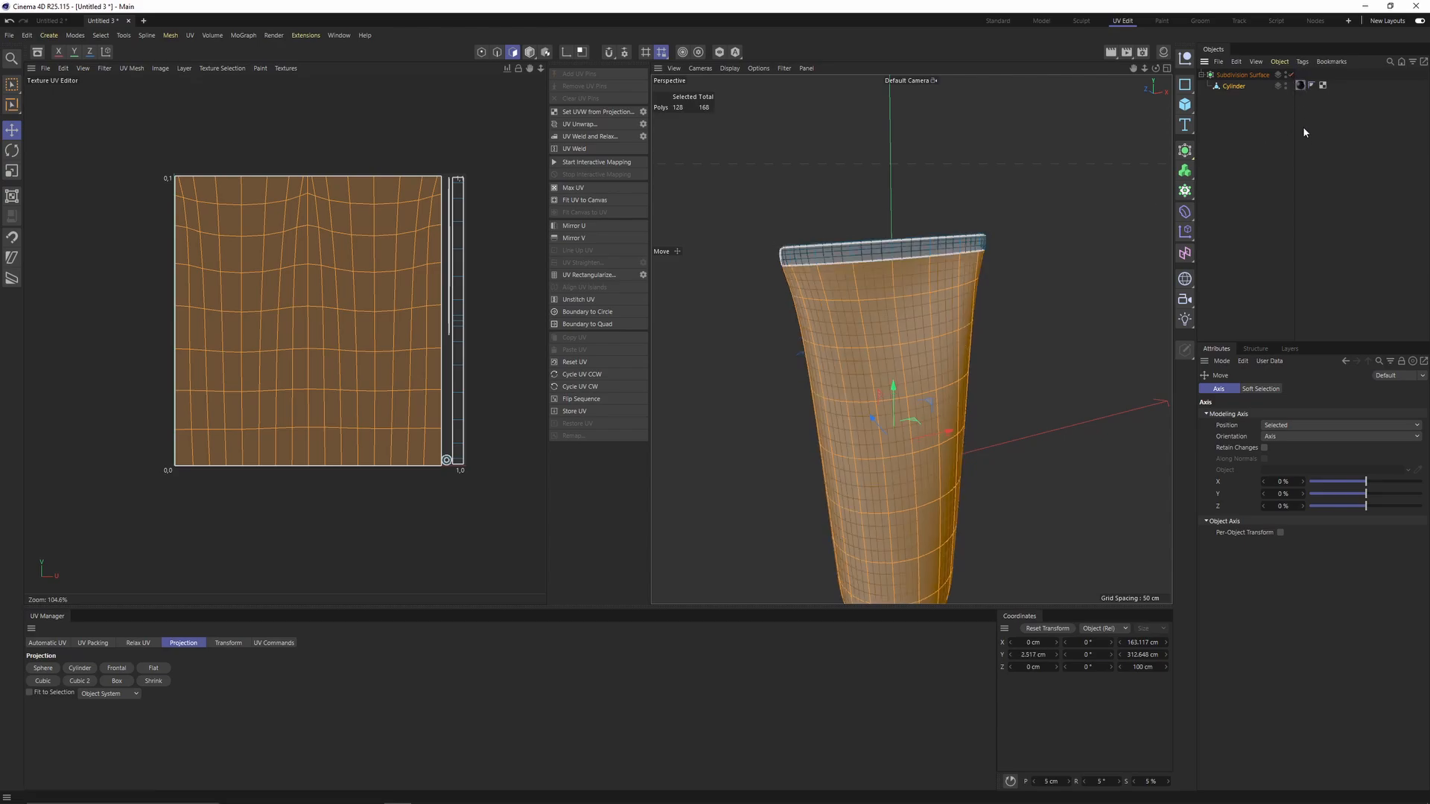
pyautogui.click(1303, 128)
pyautogui.scroll(4, 971, 314)
pyautogui.keyDown('alt'); pyautogui.moveTo(951, 291); pyautogui.dragTo(1050, 299, button='middle'); pyautogui.keyUp('alt')
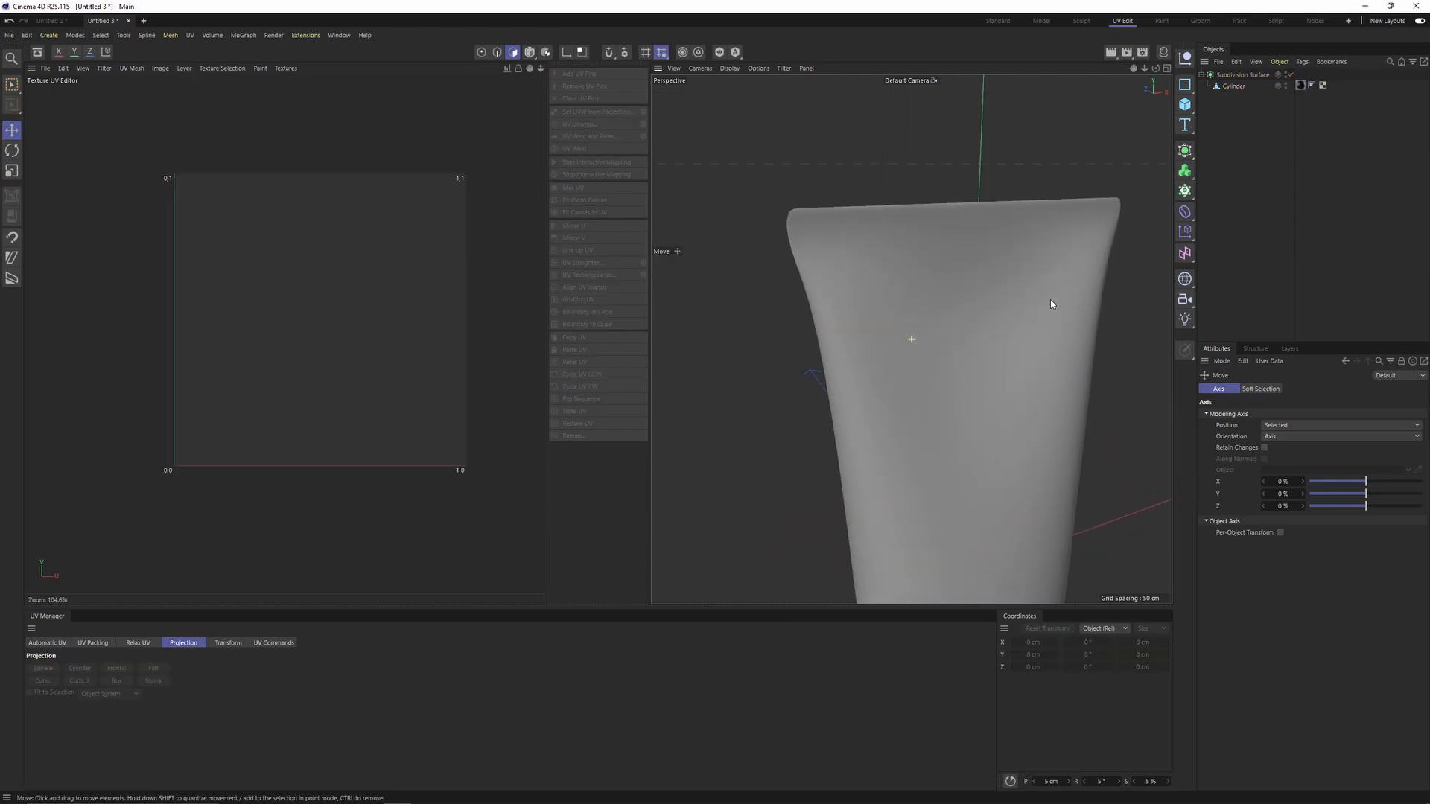
# Step: Add two loop cuts to the cylinder, at about 82 % on the rim strip near its upper edge and about 7.4 % just below the strip
pyautogui.click(1229, 87)
pyautogui.rightClick(892, 232)
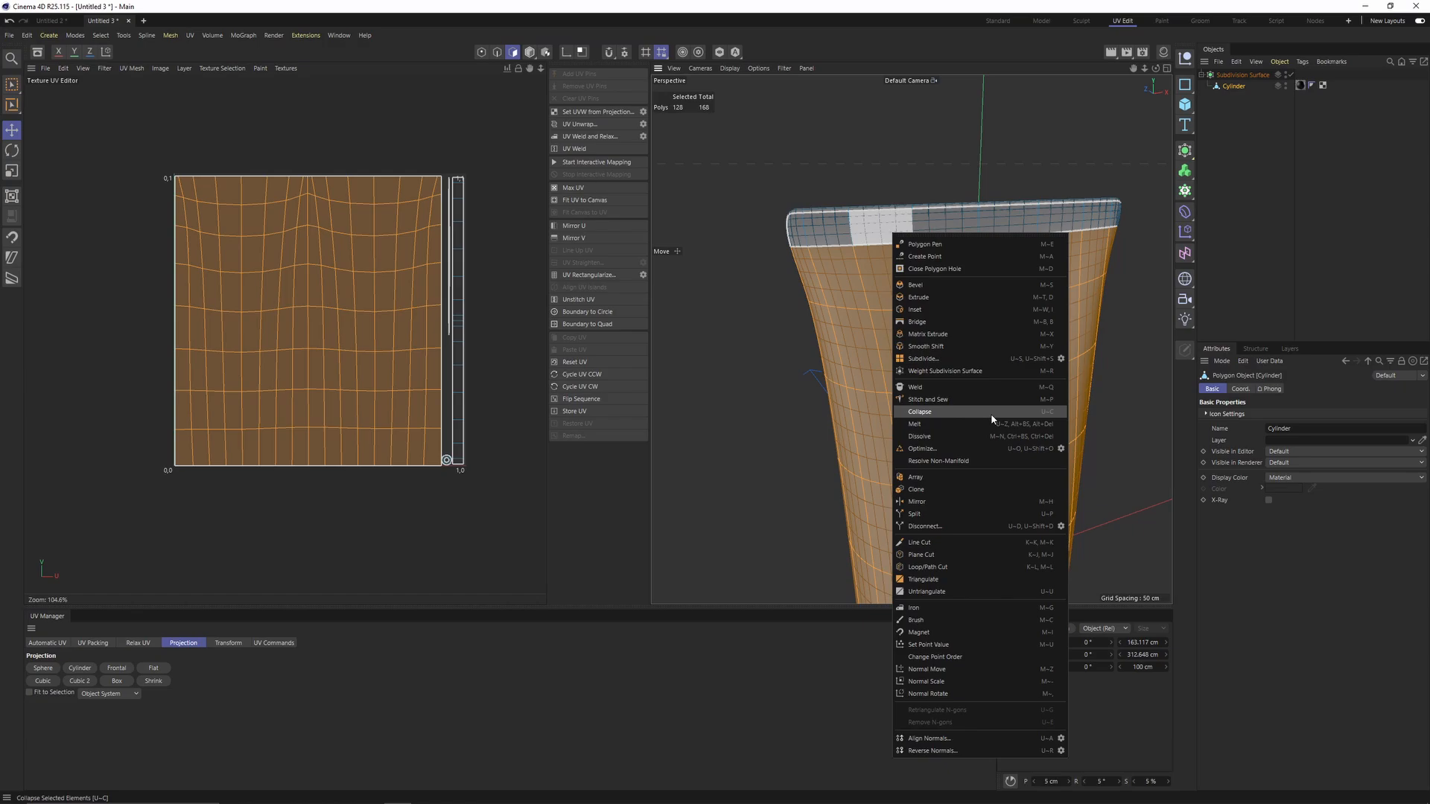
pyautogui.click(960, 567)
pyautogui.scroll(5, 792, 231)
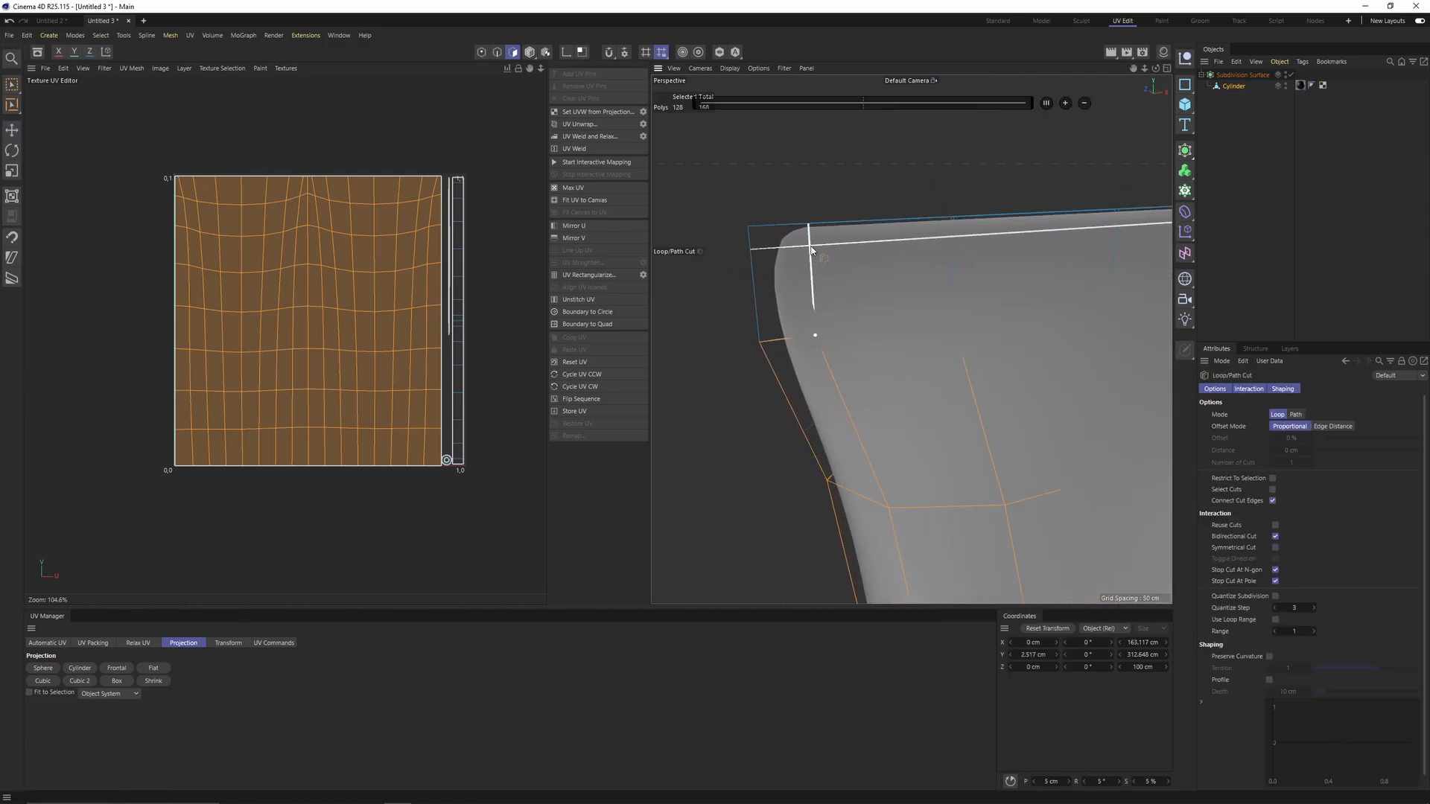
pyautogui.click(812, 248)
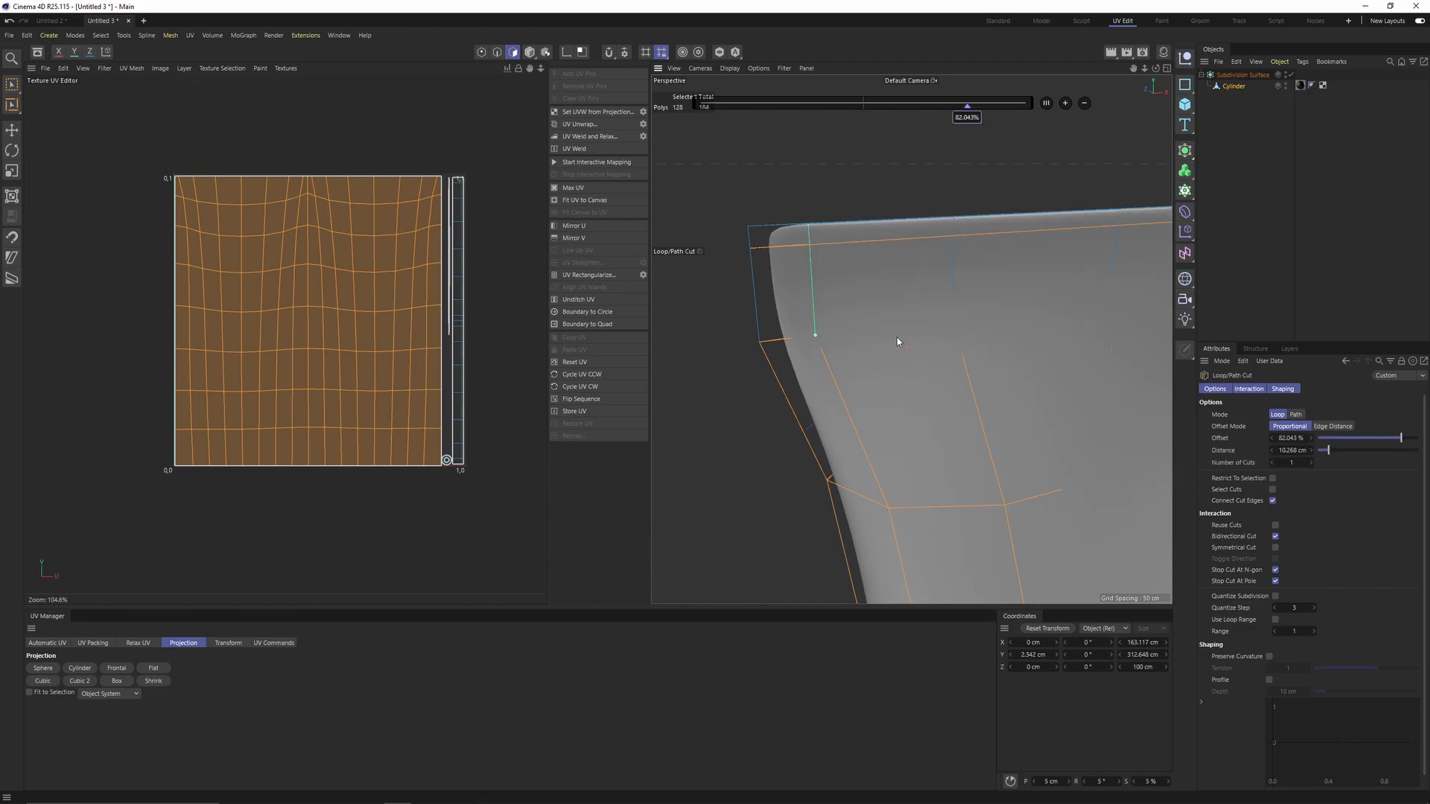
pyautogui.click(818, 354)
pyautogui.keyDown('alt'); pyautogui.moveTo(823, 356); pyautogui.dragTo(810, 248); pyautogui.keyUp('alt')
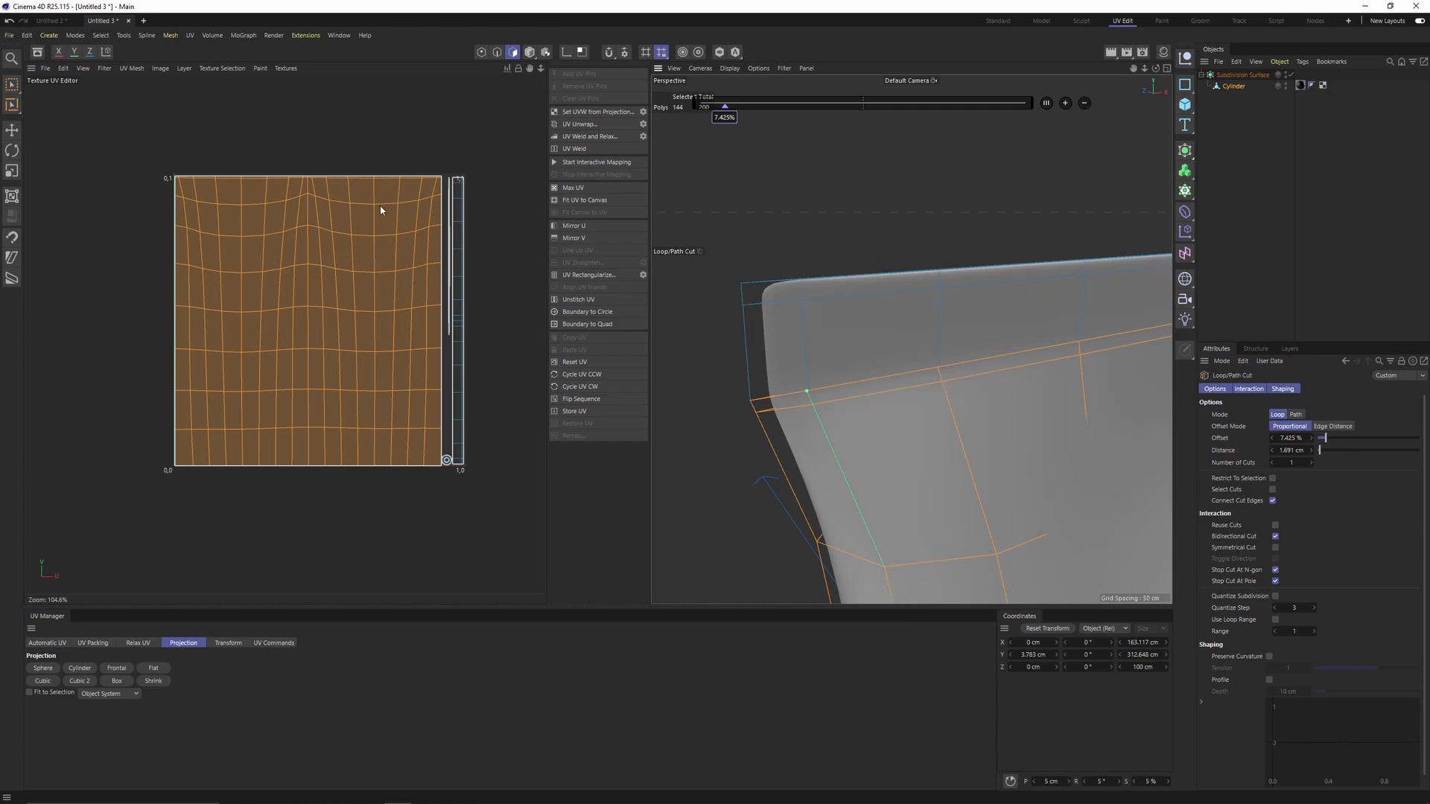
pyautogui.keyDown('alt'); pyautogui.moveTo(343, 479); pyautogui.dragTo(492, 460, button='right'); pyautogui.keyUp('alt')
pyautogui.keyDown('alt'); pyautogui.moveTo(491, 459); pyautogui.dragTo(432, 478, button='middle'); pyautogui.keyUp('alt')
pyautogui.keyDown('alt'); pyautogui.moveTo(517, 363); pyautogui.dragTo(485, 320, button='right'); pyautogui.keyUp('alt')
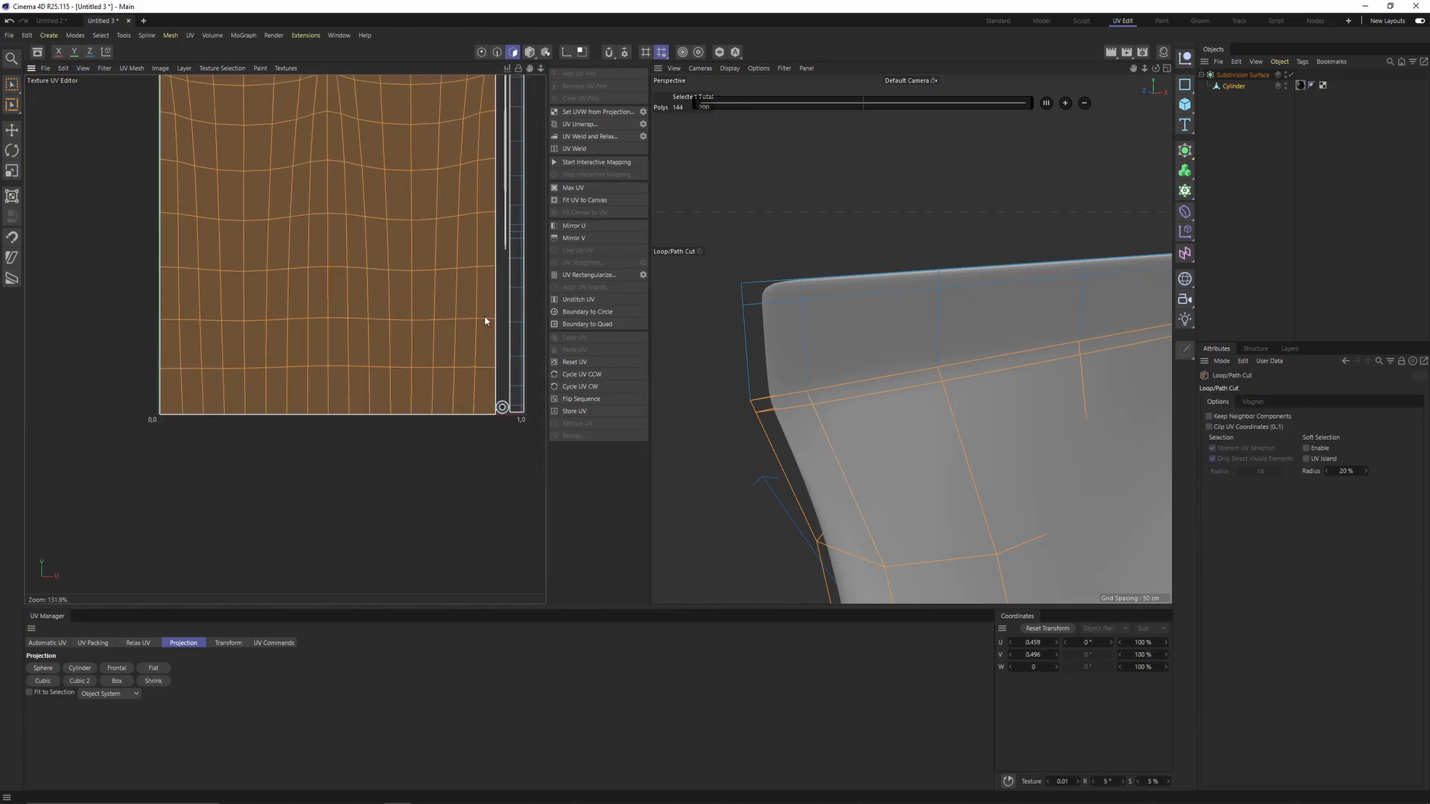
# Step: Examine the body UV island's grid and the smoothed rim corner on the tube for distortion
pyautogui.keyDown('alt'); pyautogui.moveTo(485, 320); pyautogui.dragTo(414, 488, button='middle'); pyautogui.keyUp('alt')
pyautogui.scroll(3, 456, 225)
pyautogui.keyDown('alt'); pyautogui.moveTo(900, 360); pyautogui.dragTo(888, 268); pyautogui.keyUp('alt')
pyautogui.scroll(3, 380, 246)
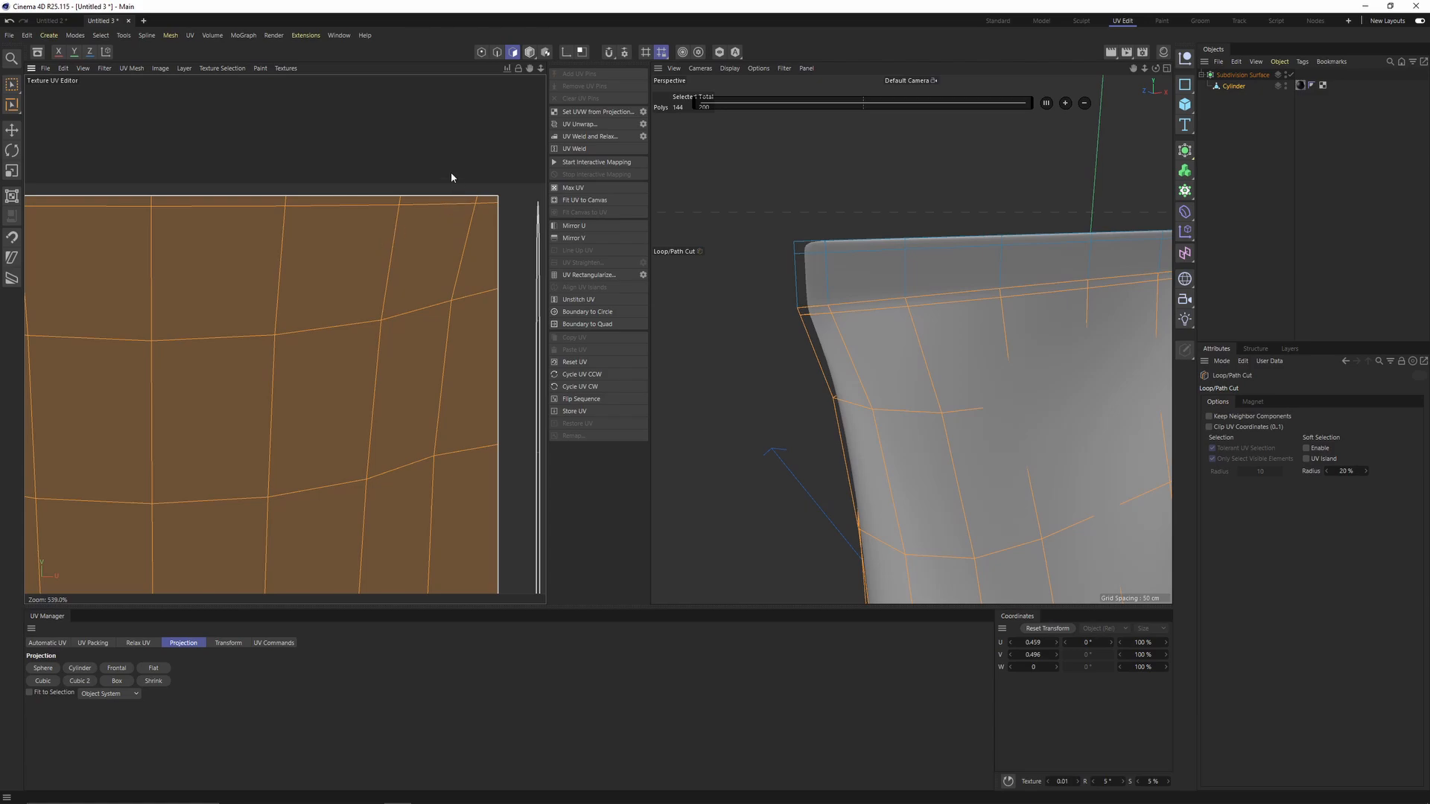
pyautogui.scroll(-7, 423, 221)
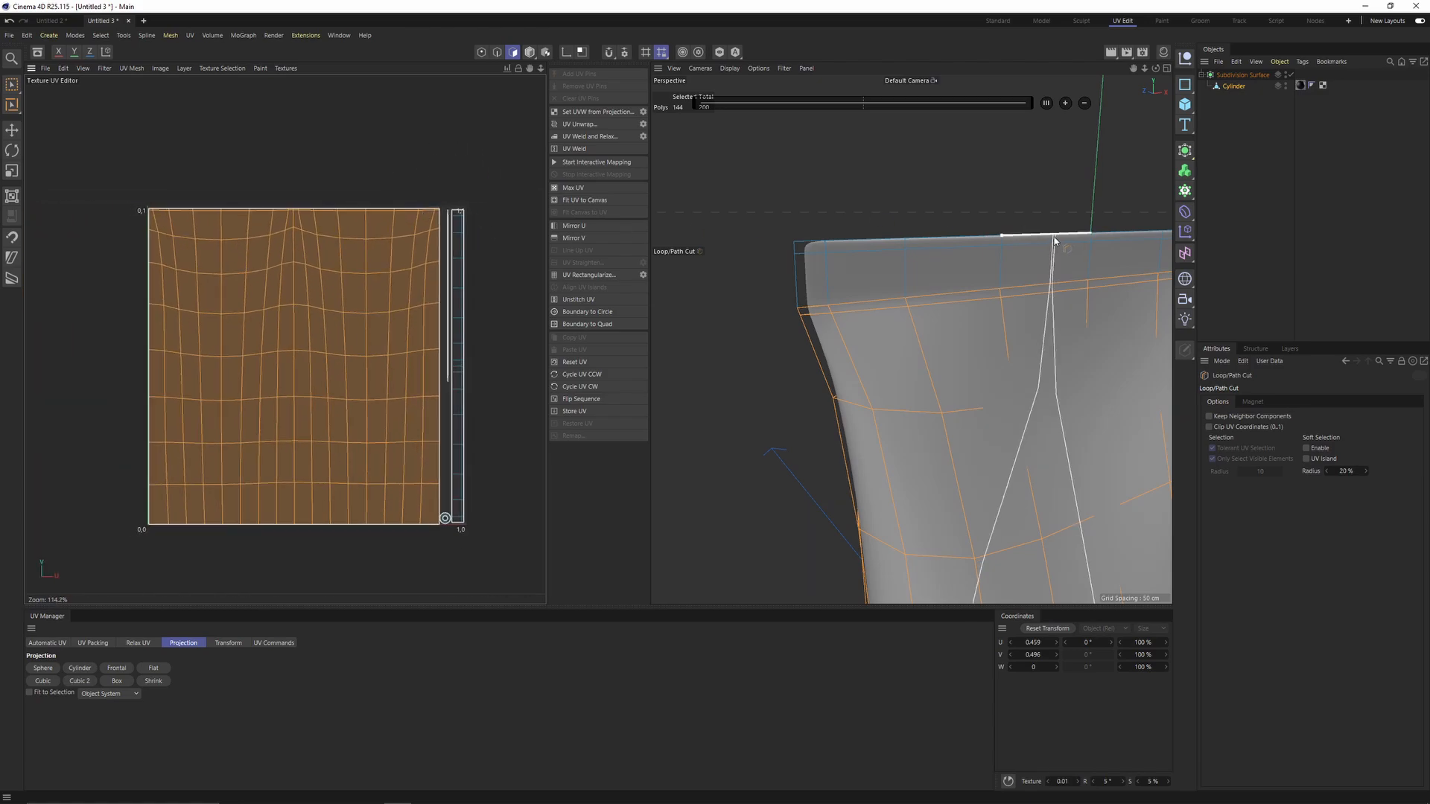
pyautogui.scroll(-3, 931, 335)
pyautogui.keyDown('alt'); pyautogui.moveTo(931, 335); pyautogui.dragTo(954, 324); pyautogui.keyUp('alt')
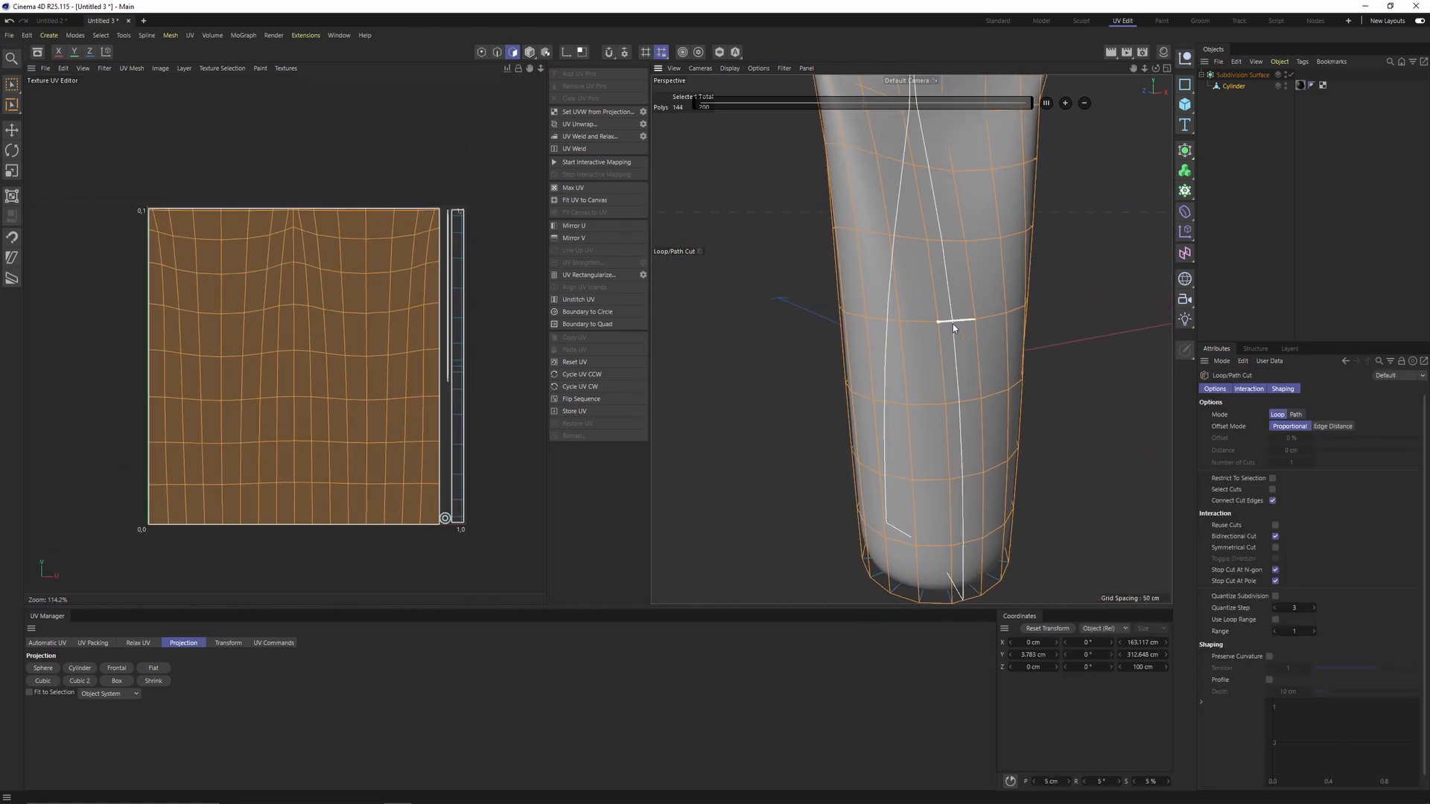
# Step: Select the horizontal edge loop around the tube's middle, try to move it, and undo the move
pyautogui.click(916, 293)
pyautogui.press('e')
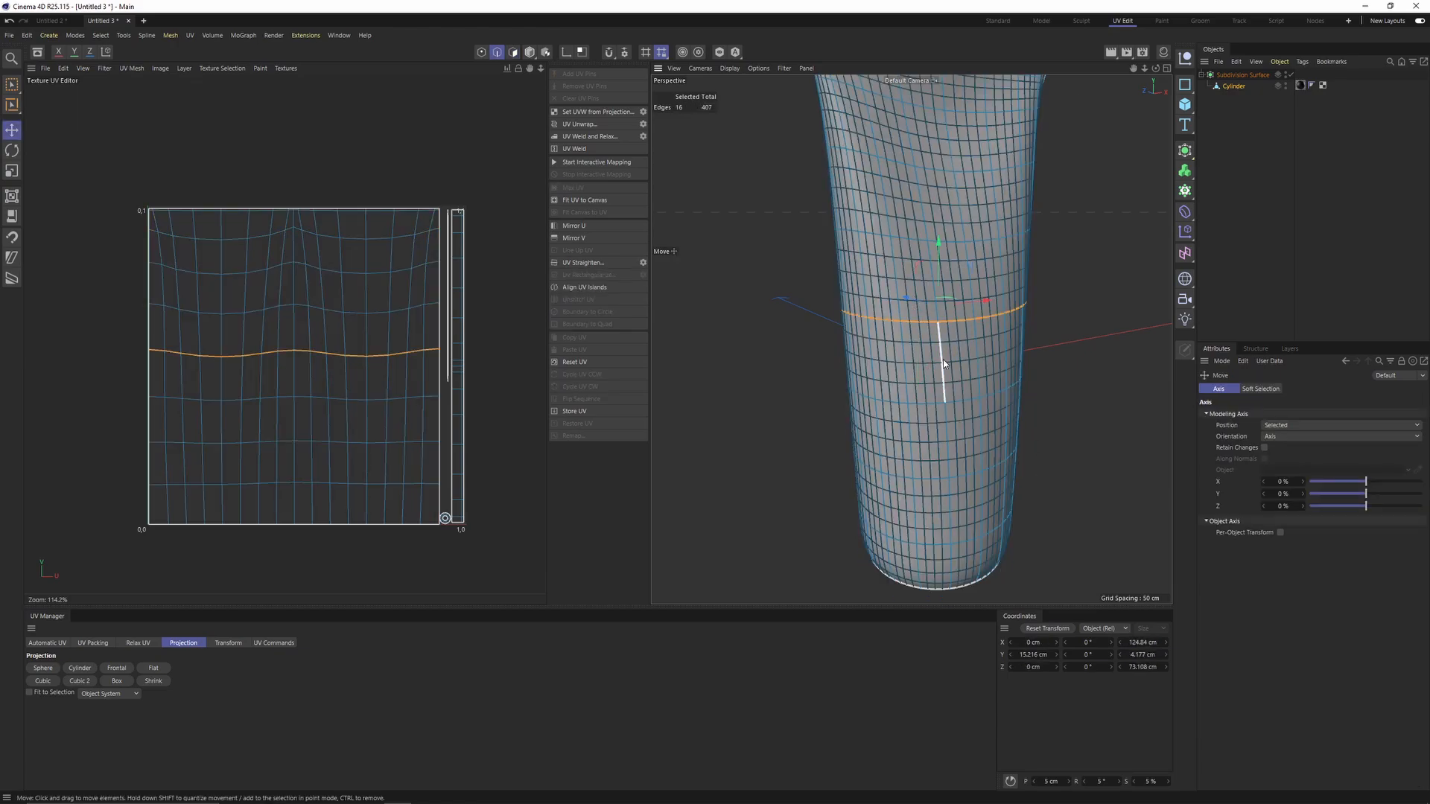
pyautogui.scroll(3, 939, 343)
pyautogui.moveTo(915, 327); pyautogui.dragTo(950, 338)
pyautogui.hotkey('ctrl', 'z')
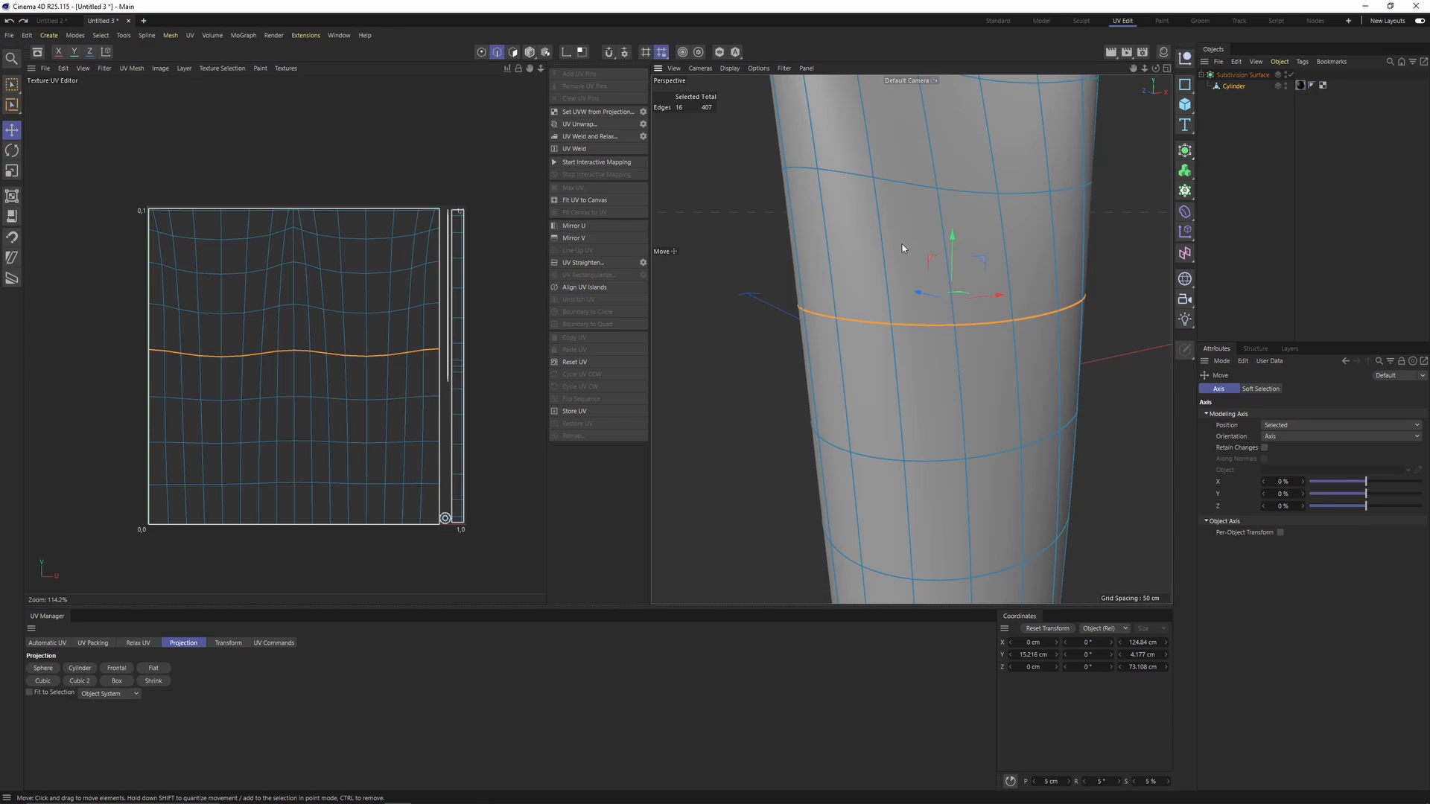
pyautogui.scroll(1, 417, 332)
pyautogui.scroll(-3, 937, 328)
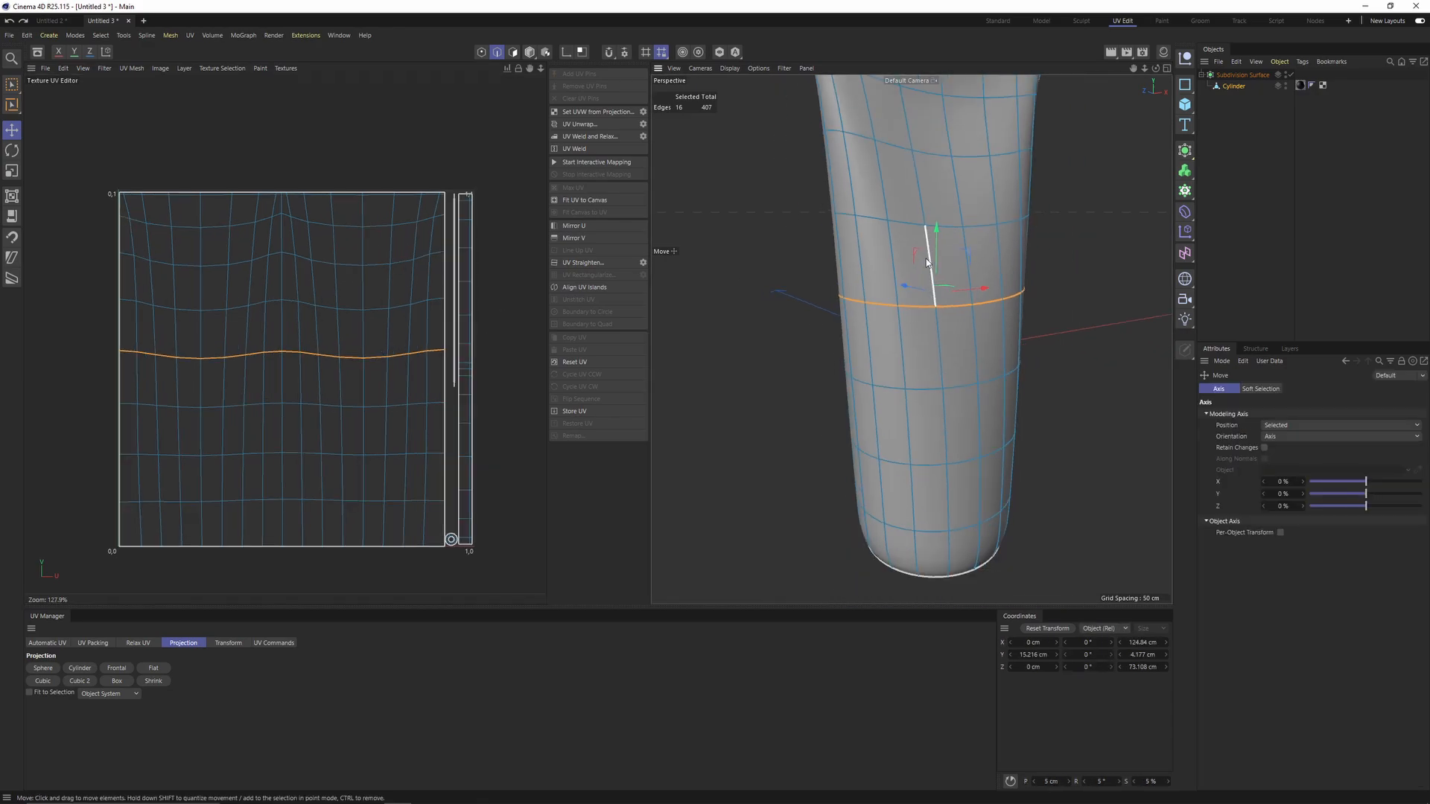
# Step: Try a loop cut at about 84.3 % on the lowest body band, just above the base edge
pyautogui.keyDown('alt'); pyautogui.moveTo(963, 450); pyautogui.dragTo(900, 395); pyautogui.keyUp('alt')
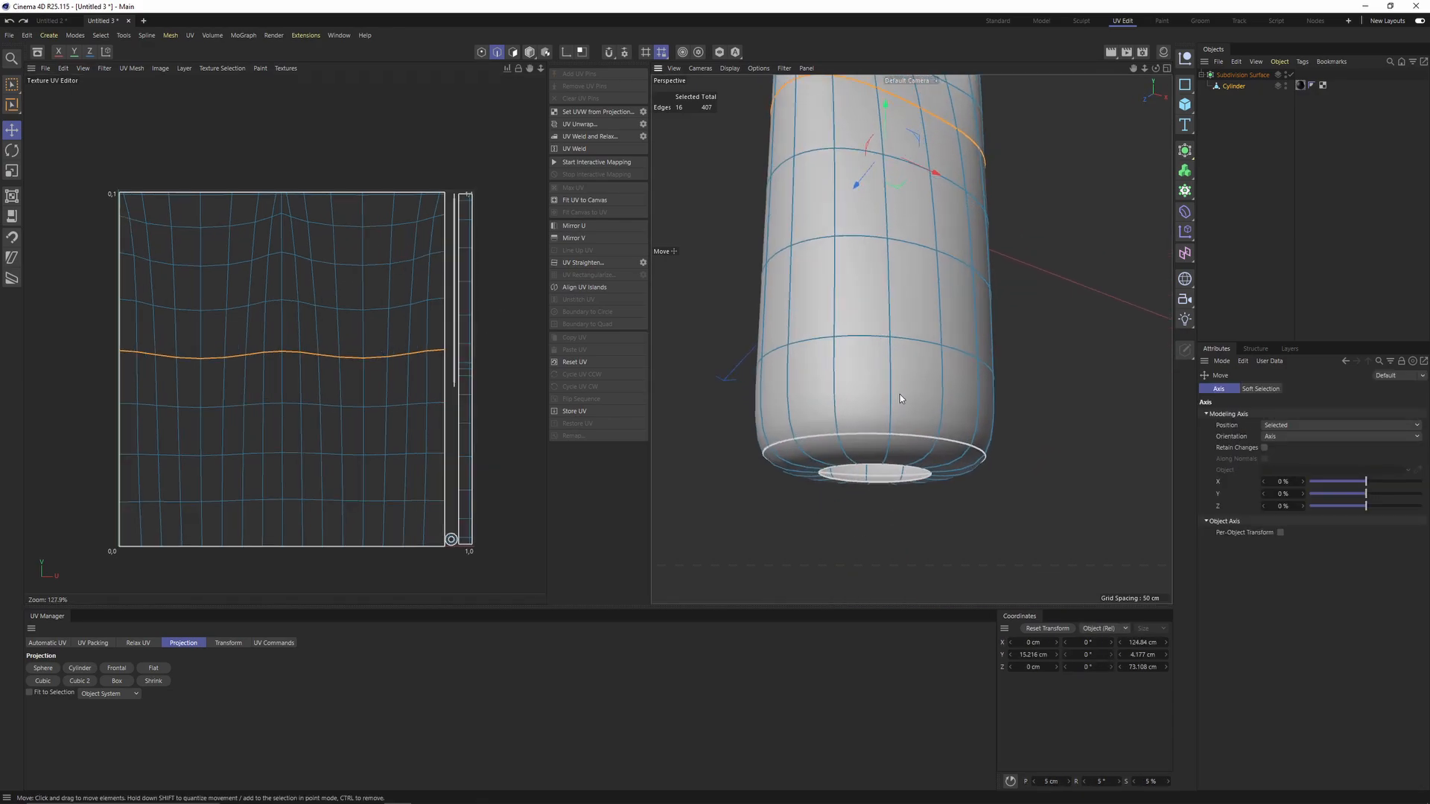
pyautogui.scroll(3, 896, 405)
pyautogui.press('q')
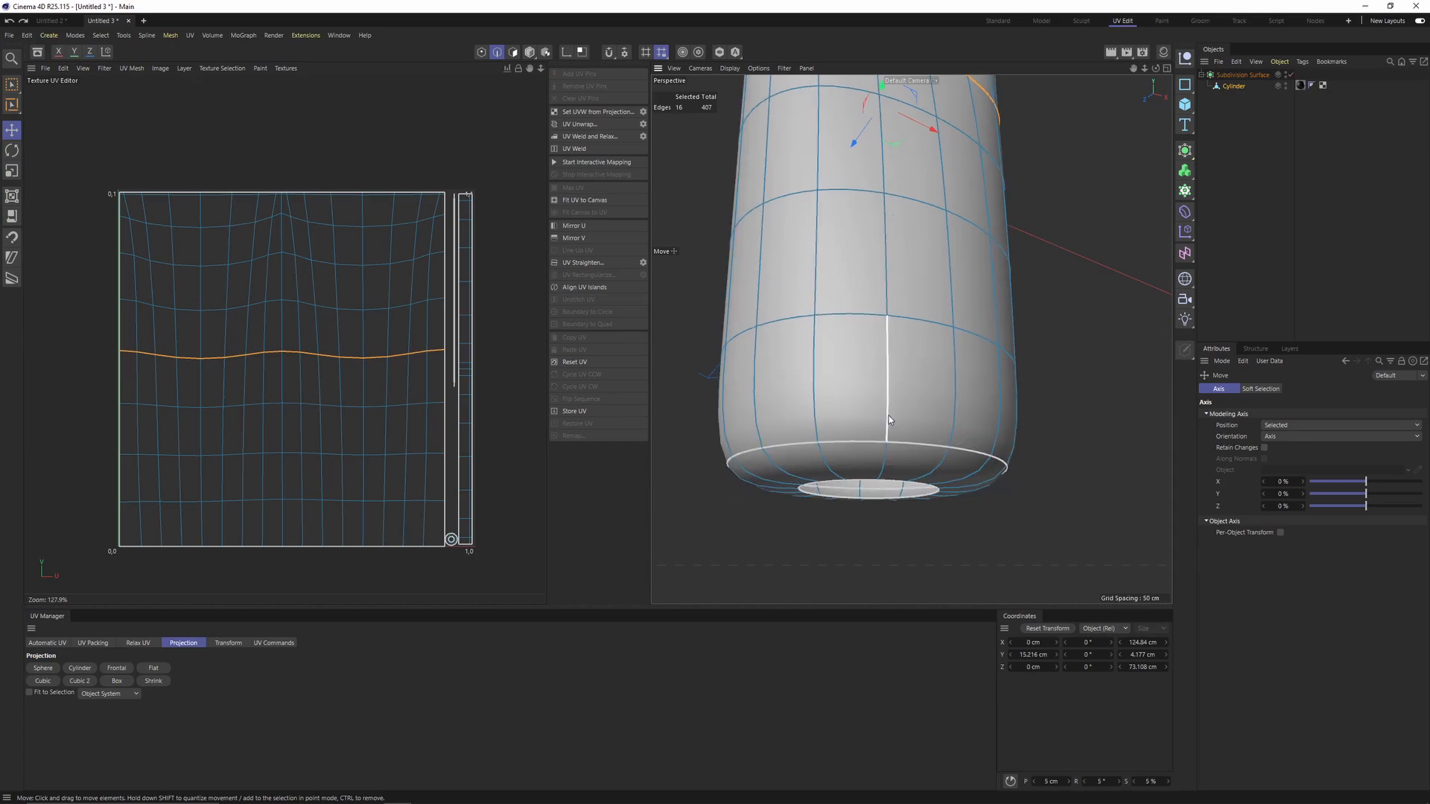
pyautogui.click(888, 415)
pyautogui.press('m')
pyautogui.press('q')
pyautogui.click(1072, 614)
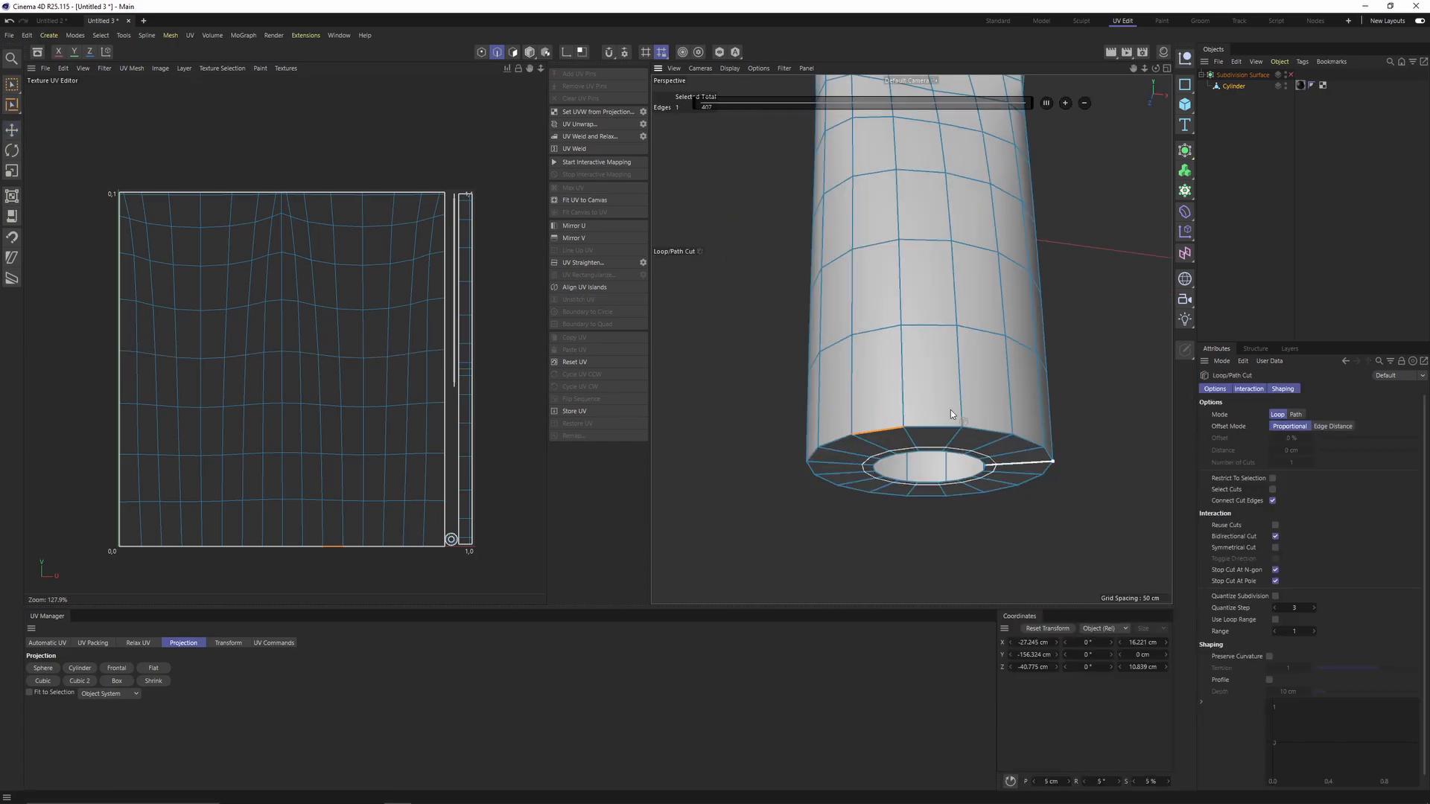
pyautogui.scroll(2, 951, 409)
pyautogui.press('q')
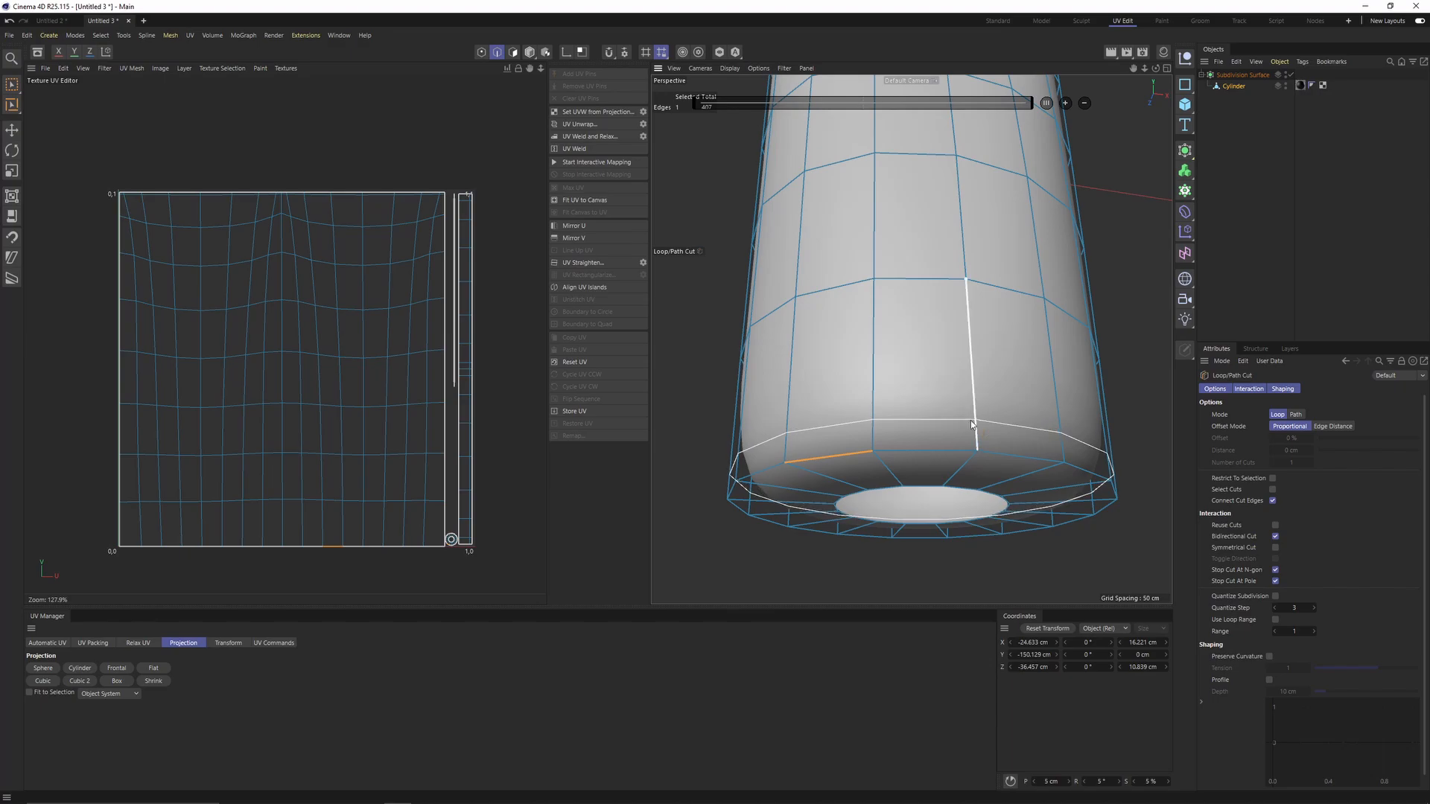
pyautogui.scroll(1, 973, 420)
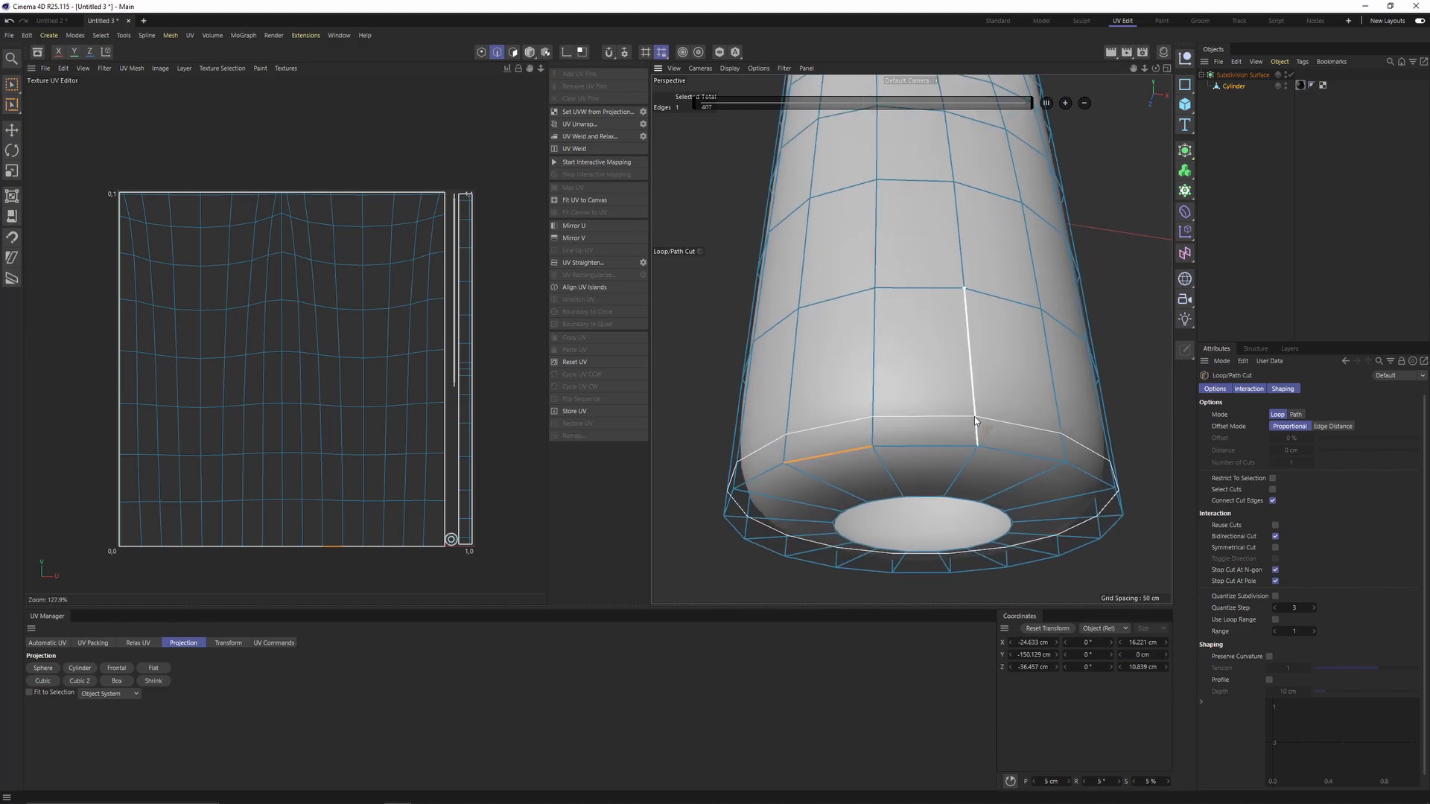
pyautogui.click(974, 417)
pyautogui.scroll(2, 972, 417)
pyautogui.scroll(-2, 970, 404)
pyautogui.scroll(1, 970, 403)
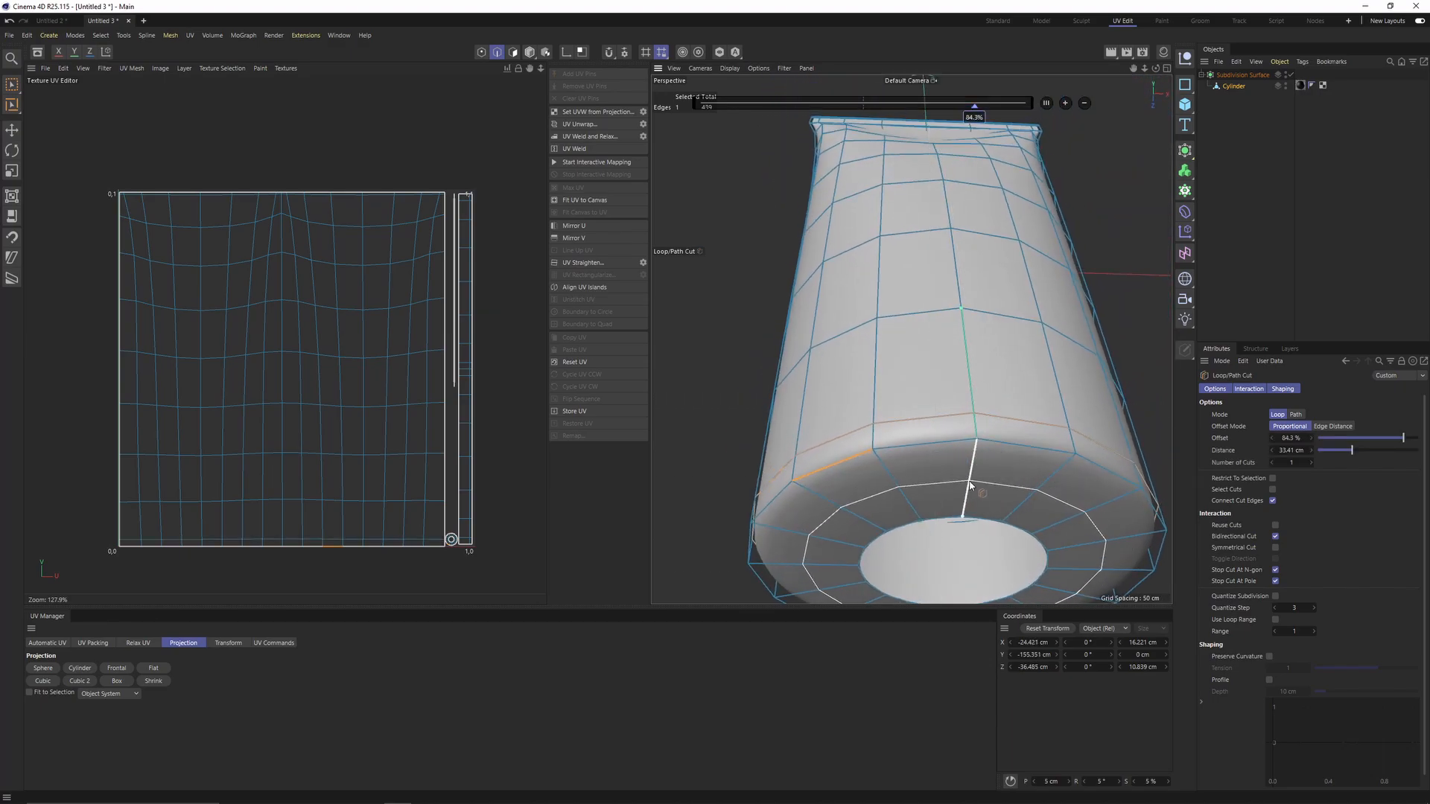
pyautogui.scroll(2, 993, 493)
pyautogui.press('Escape')
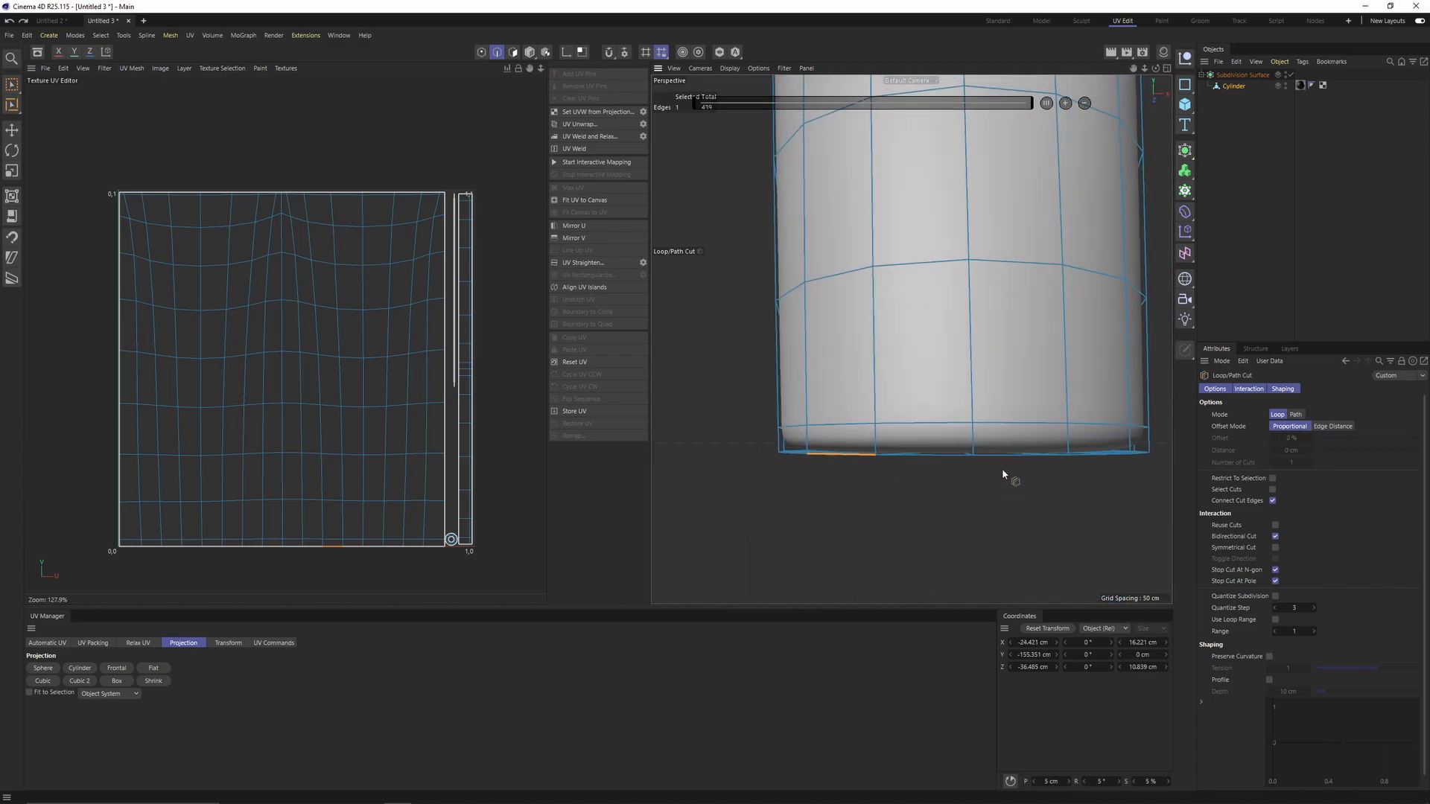
# Step: Add a loop cut around the tube body just above the base edge and reselect the cylinder
pyautogui.keyDown('alt'); pyautogui.moveTo(1002, 468); pyautogui.dragTo(950, 421); pyautogui.keyUp('alt')
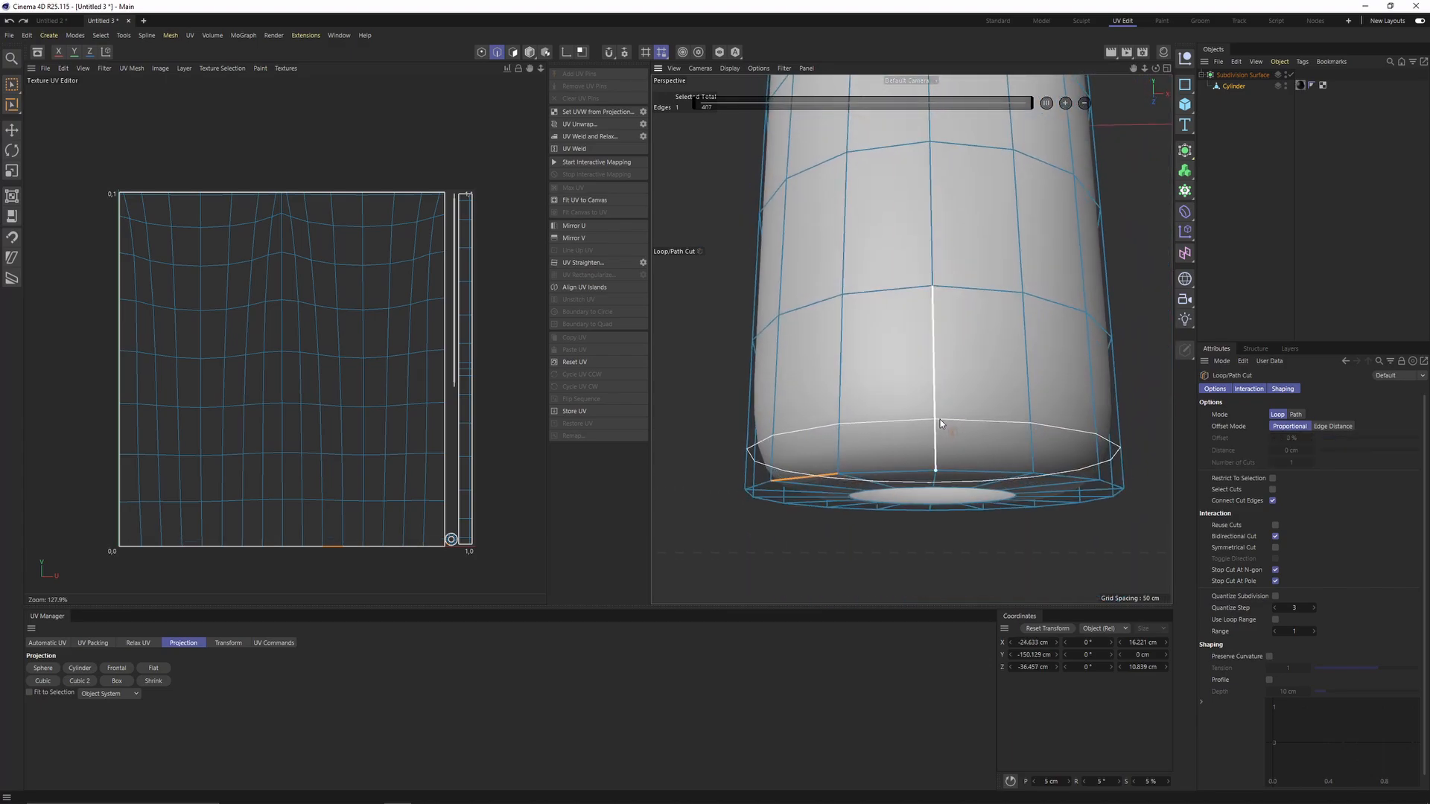
pyautogui.click(940, 419)
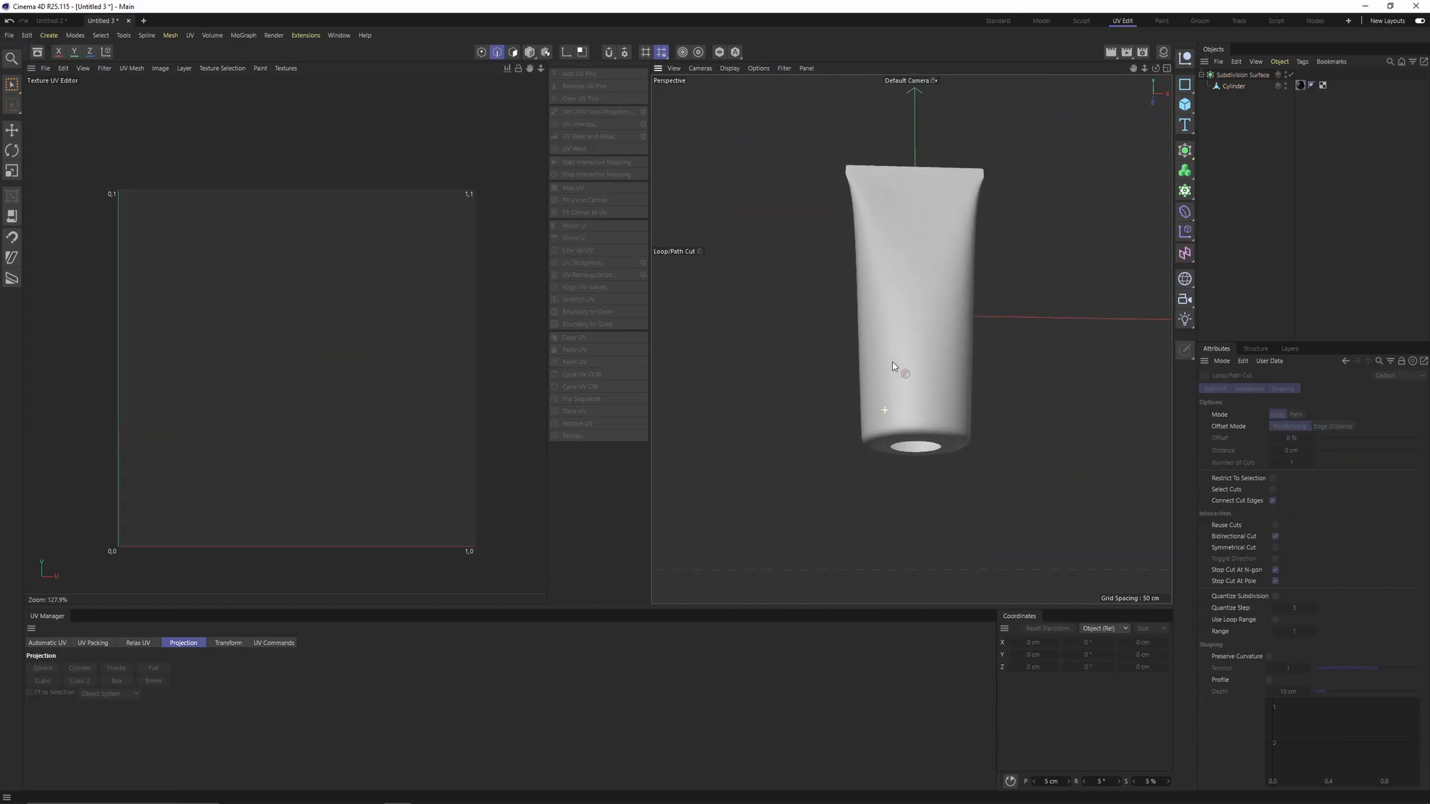
pyautogui.click(1225, 87)
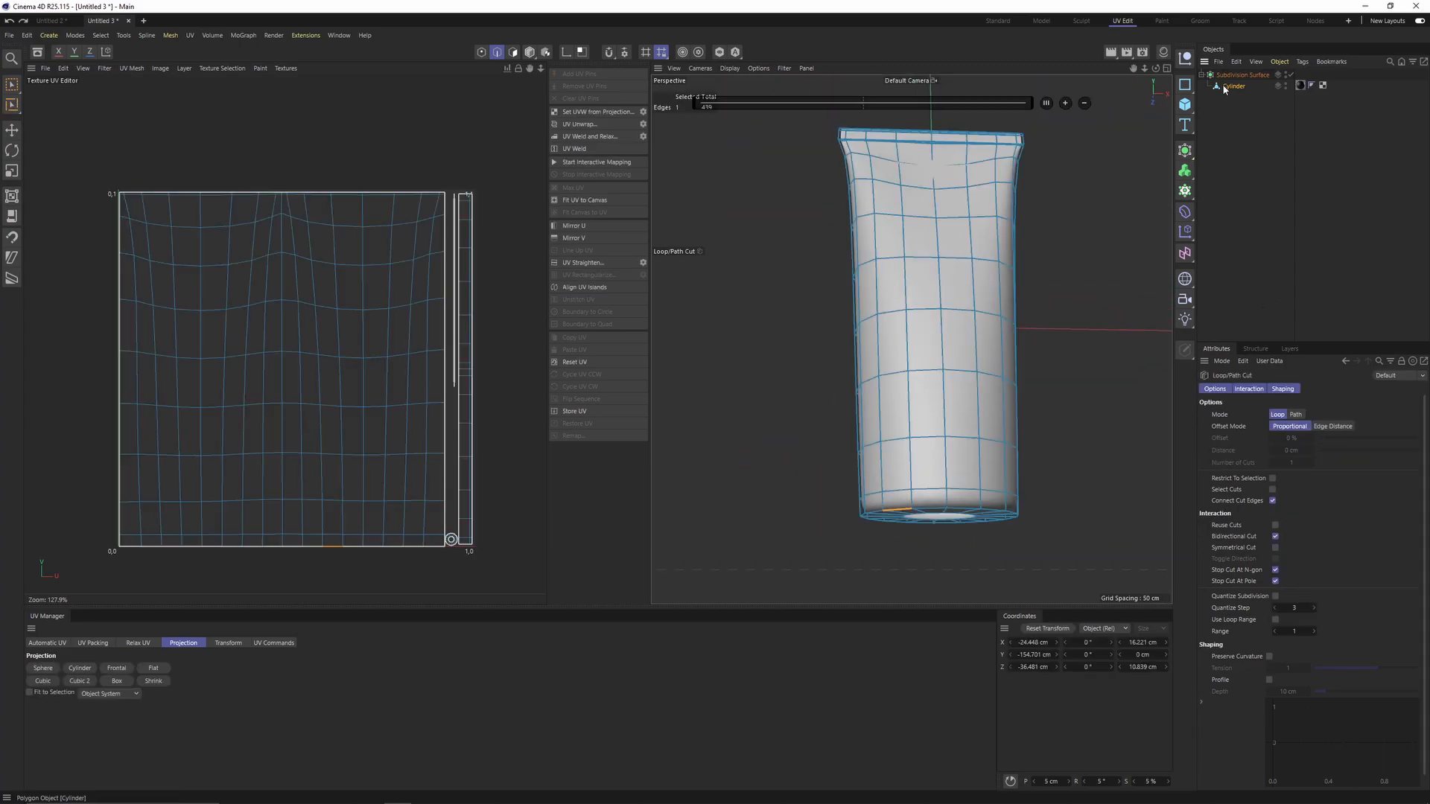
pyautogui.scroll(2, 277, 544)
# Step: Display the colored UV grid texture on the canvas and tube, and examine how its squares run down the body
pyautogui.press('d')
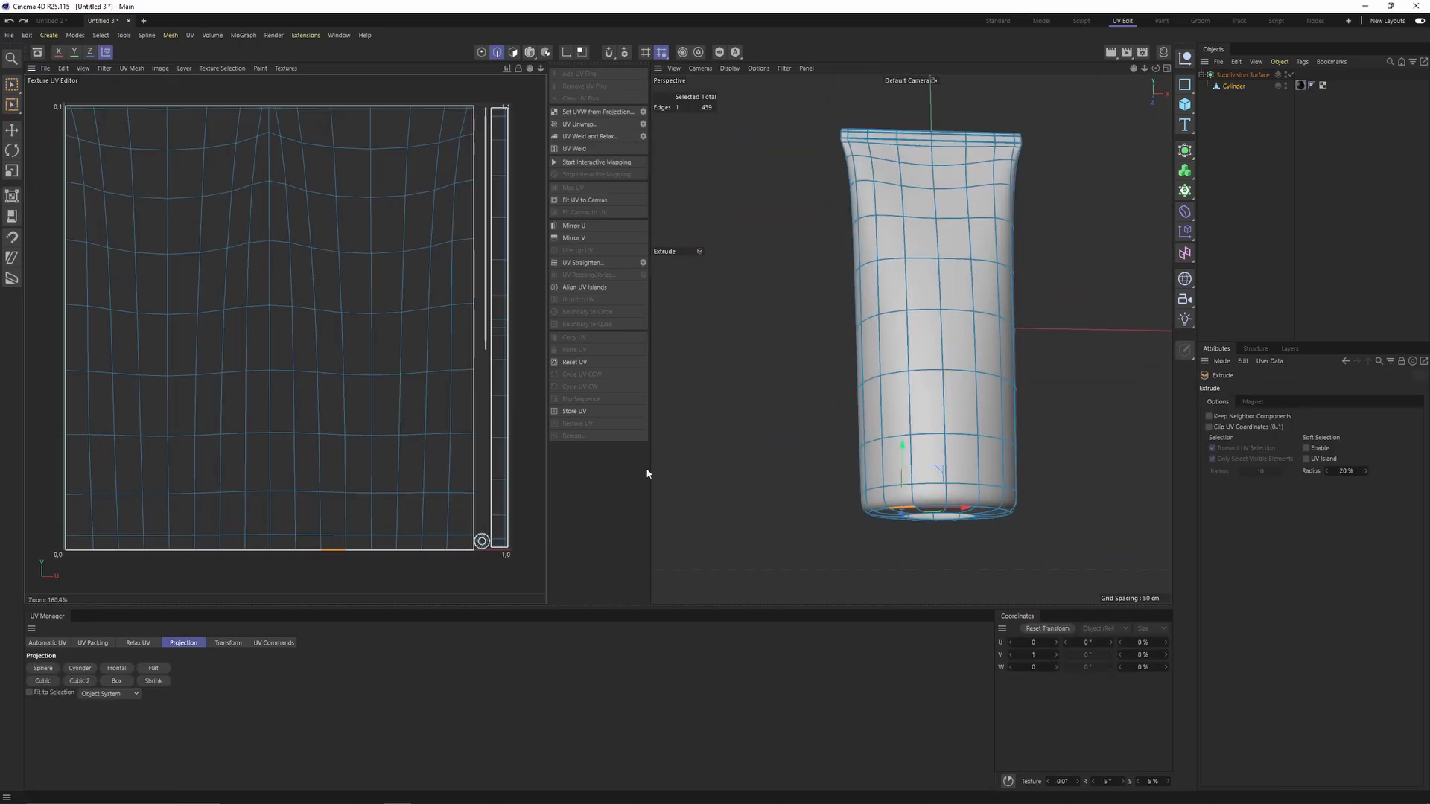
pyautogui.click(301, 98)
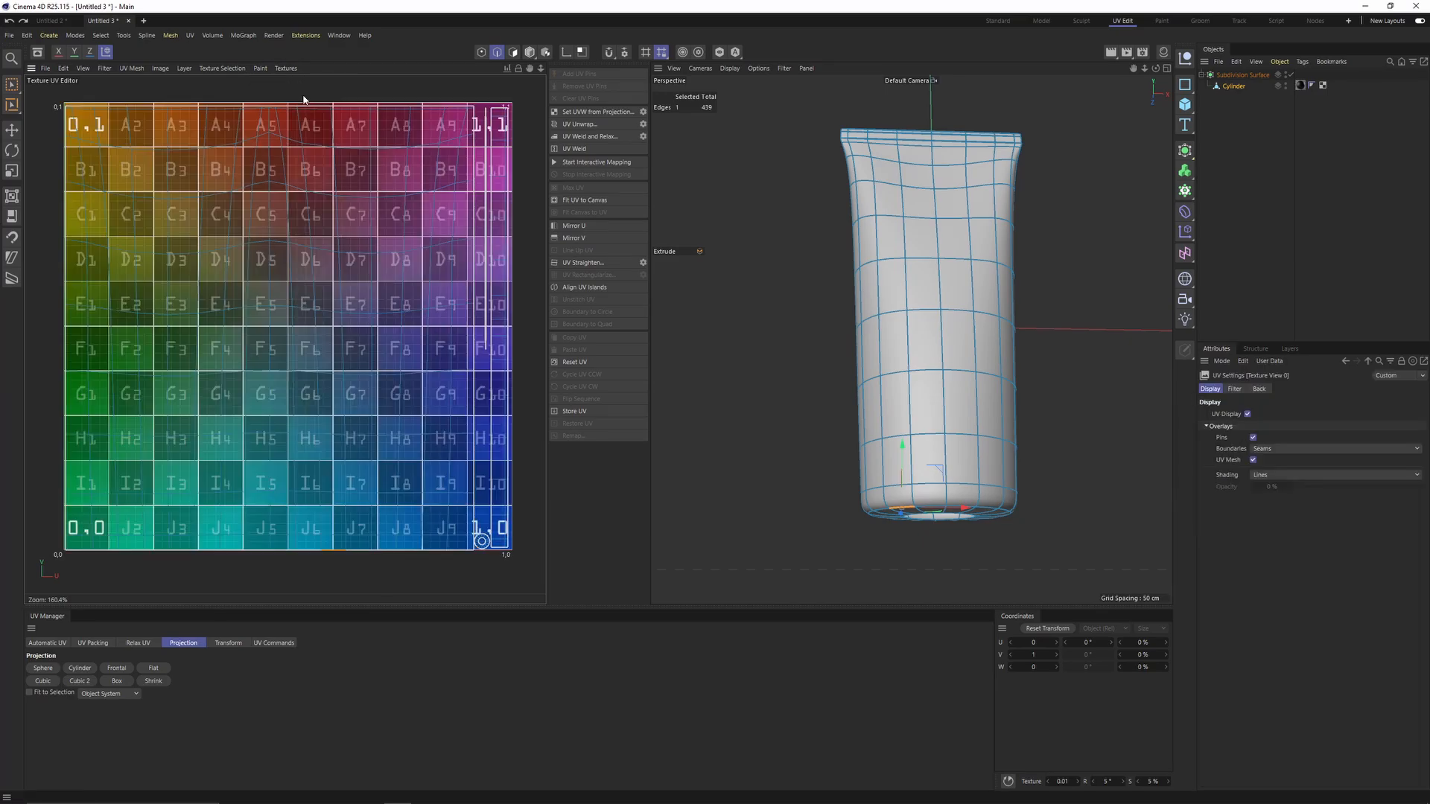
pyautogui.click(1425, 228)
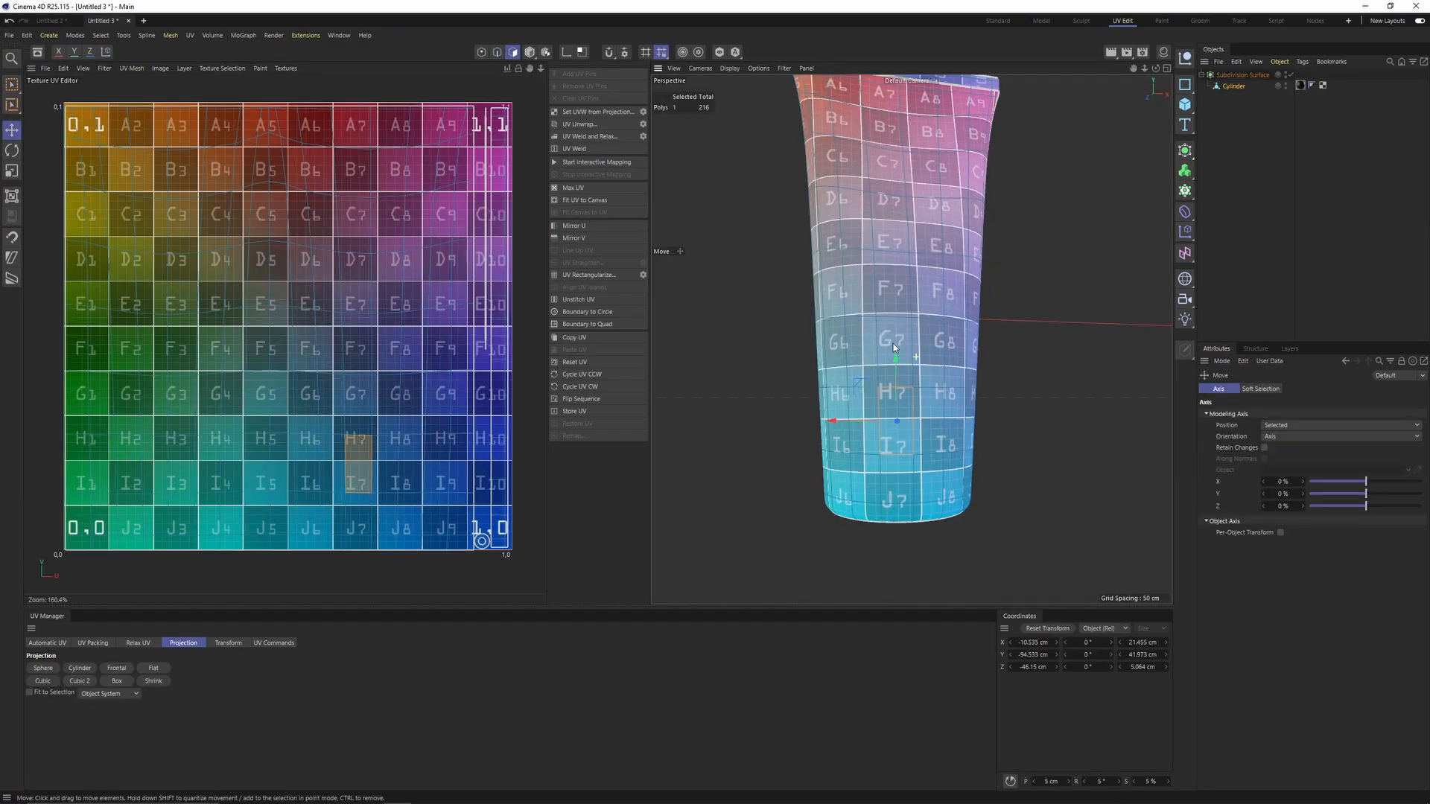
pyautogui.keyDown('alt'); pyautogui.moveTo(893, 343); pyautogui.dragTo(894, 365); pyautogui.keyUp('alt')
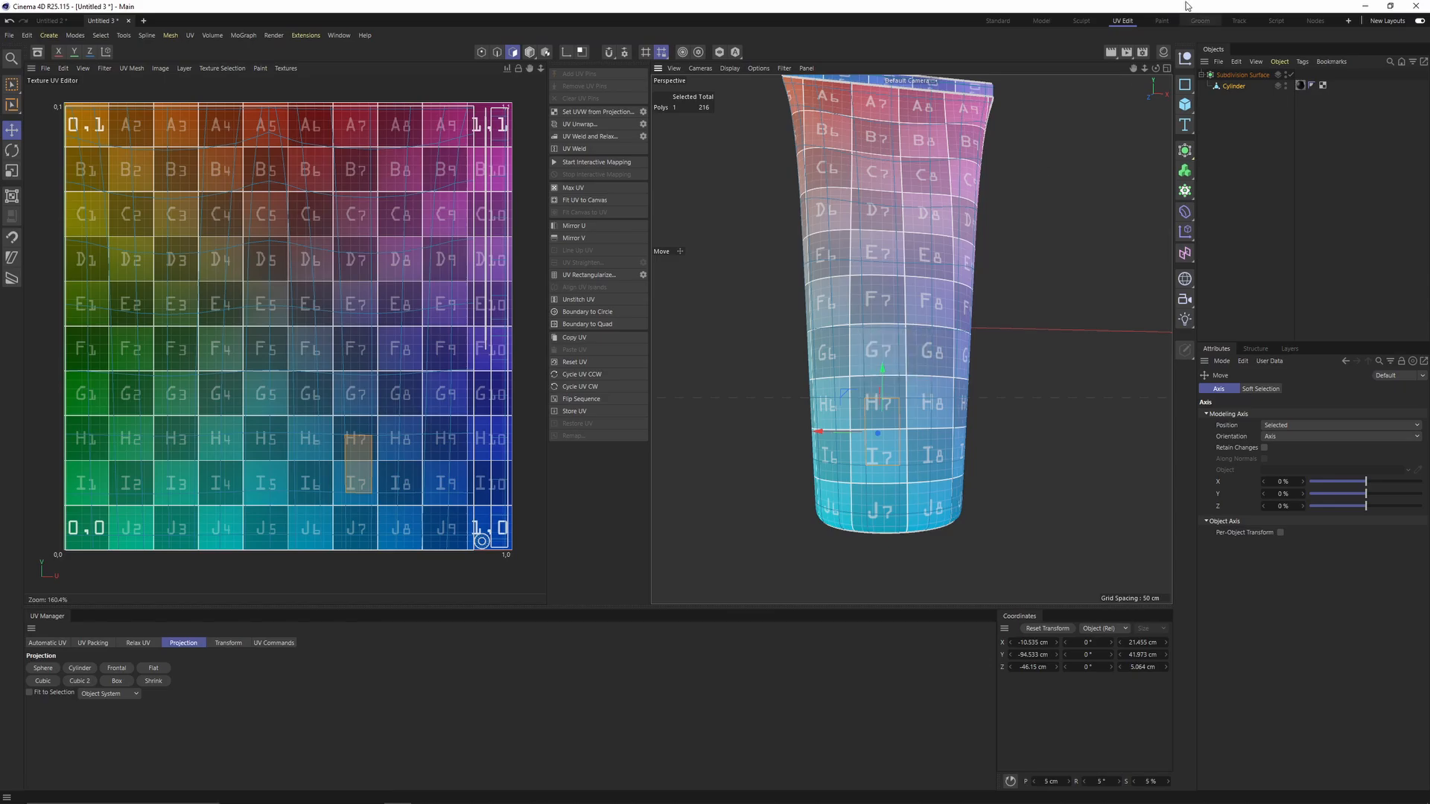
# Step: In the Model layout, disable the Subdivision Surface and split the 16 base ring polygons into a separate object
pyautogui.click(1041, 21)
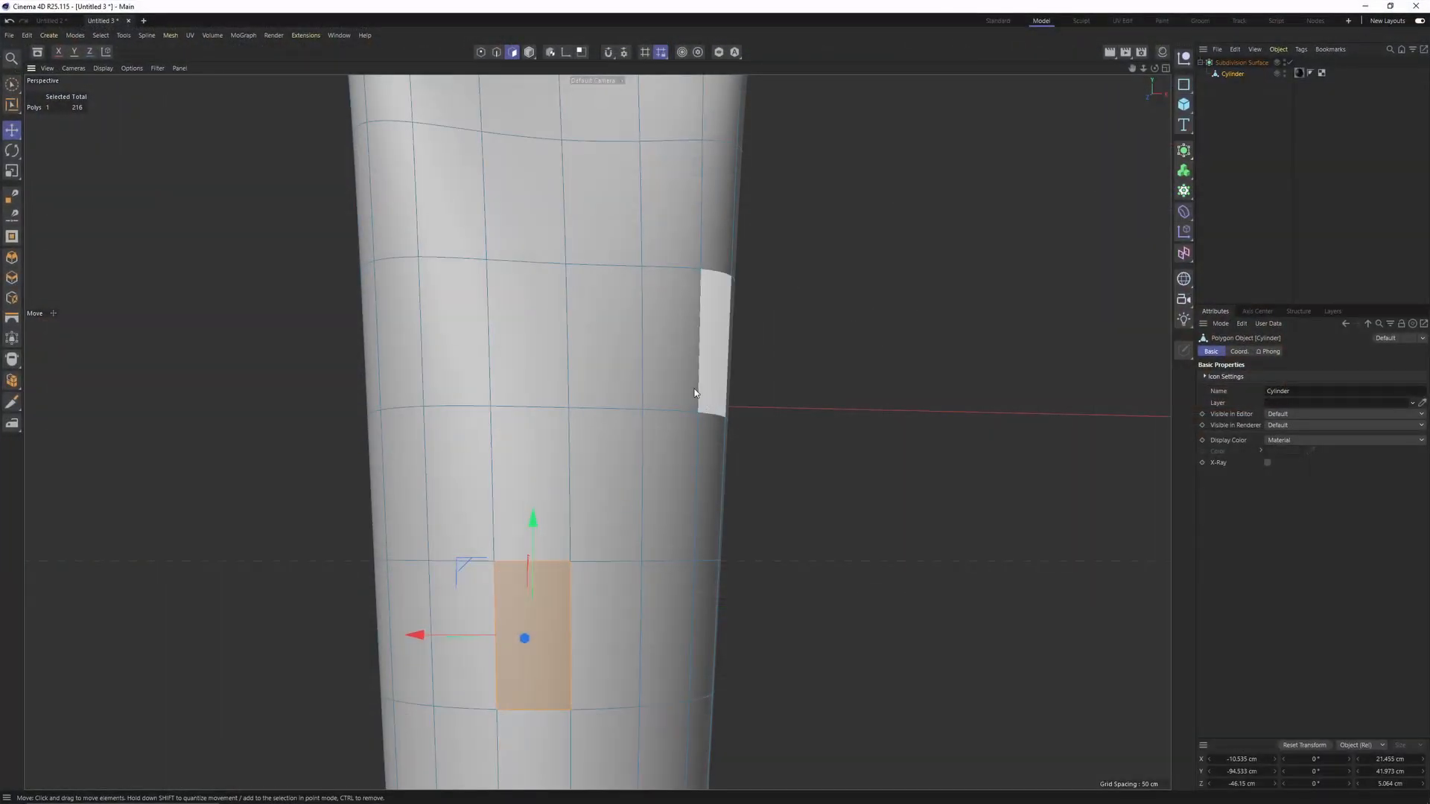
pyautogui.scroll(-5, 639, 369)
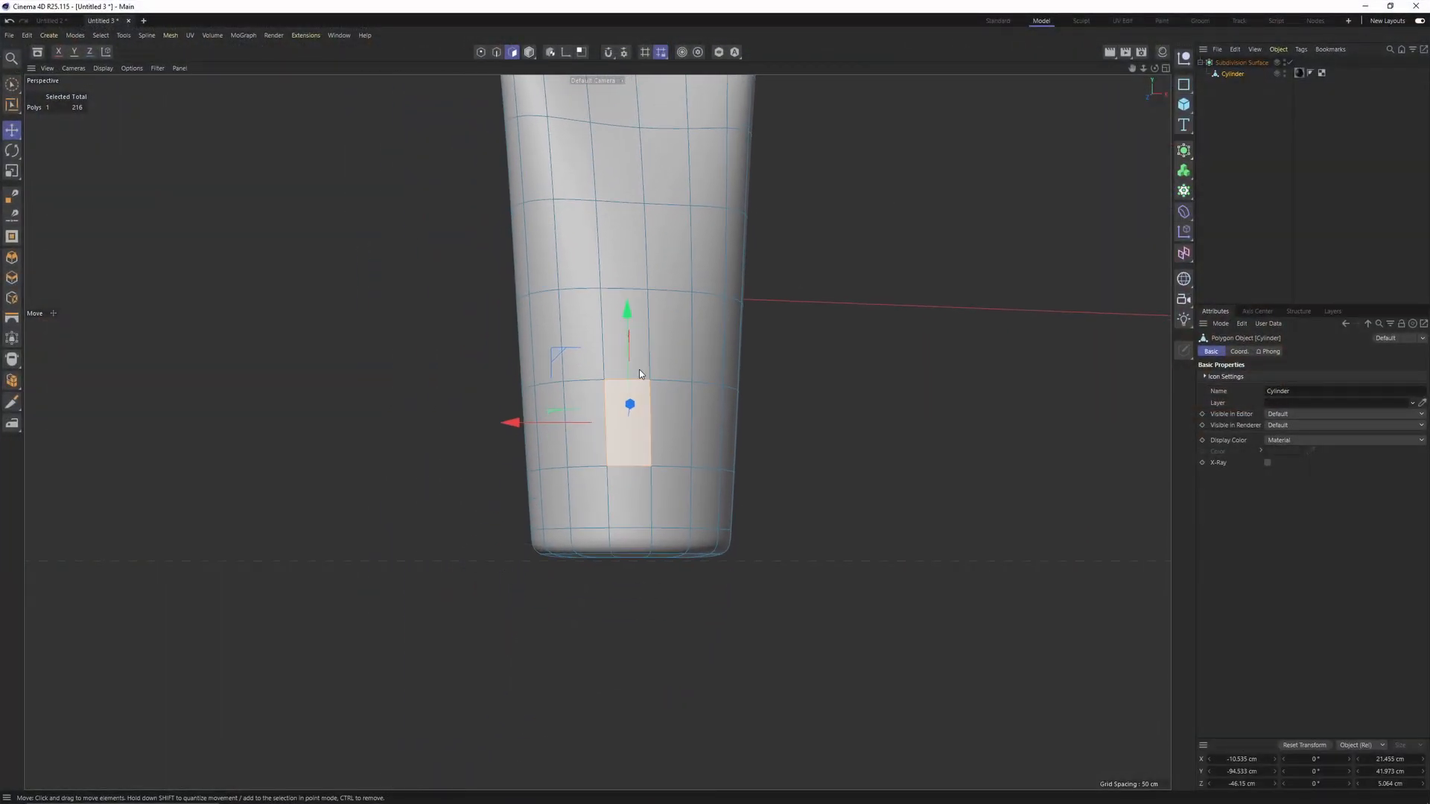
pyautogui.keyDown('alt'); pyautogui.moveTo(639, 370); pyautogui.dragTo(652, 542); pyautogui.keyUp('alt')
pyautogui.scroll(2, 637, 576)
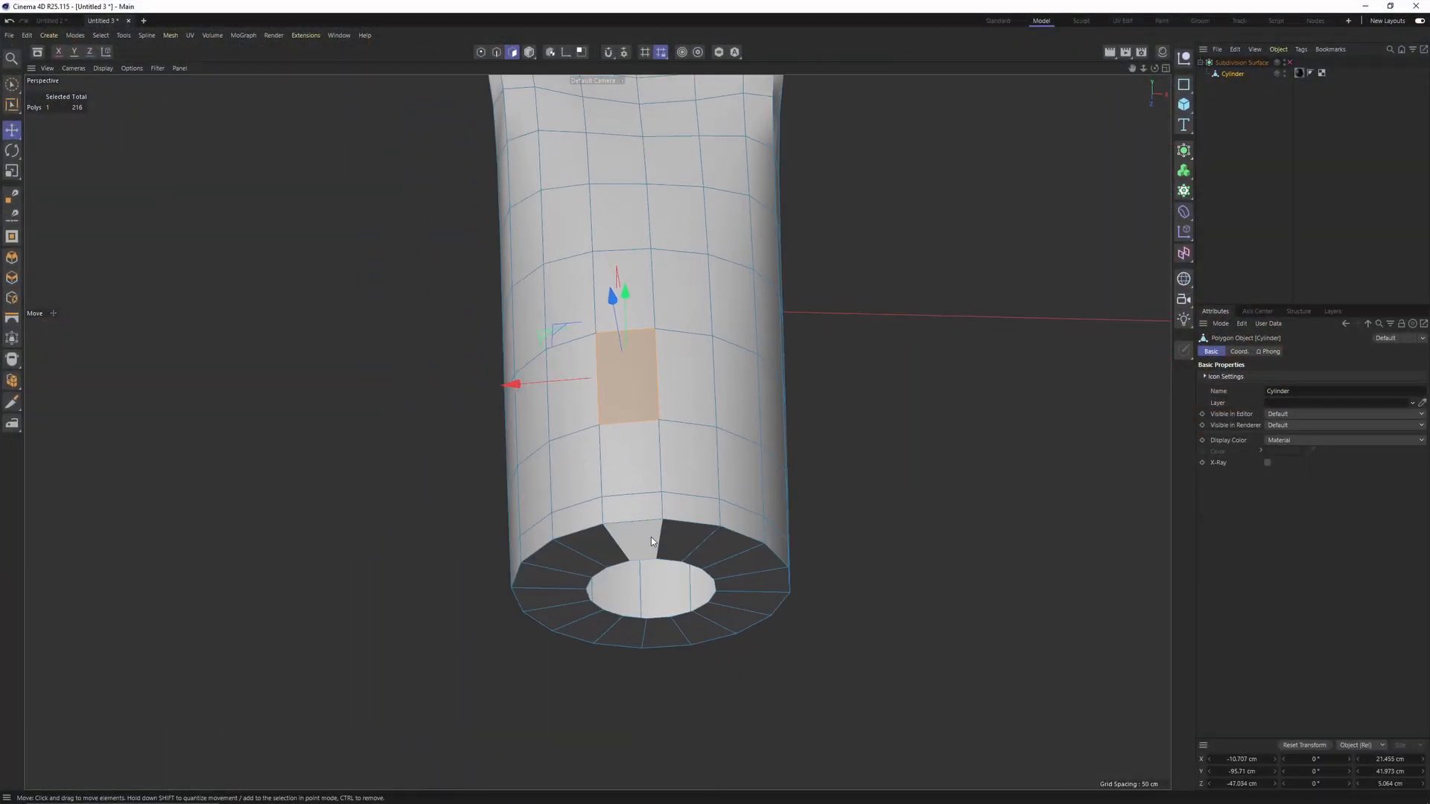
pyautogui.middleClick(652, 541)
pyautogui.scroll(-3, 905, 552)
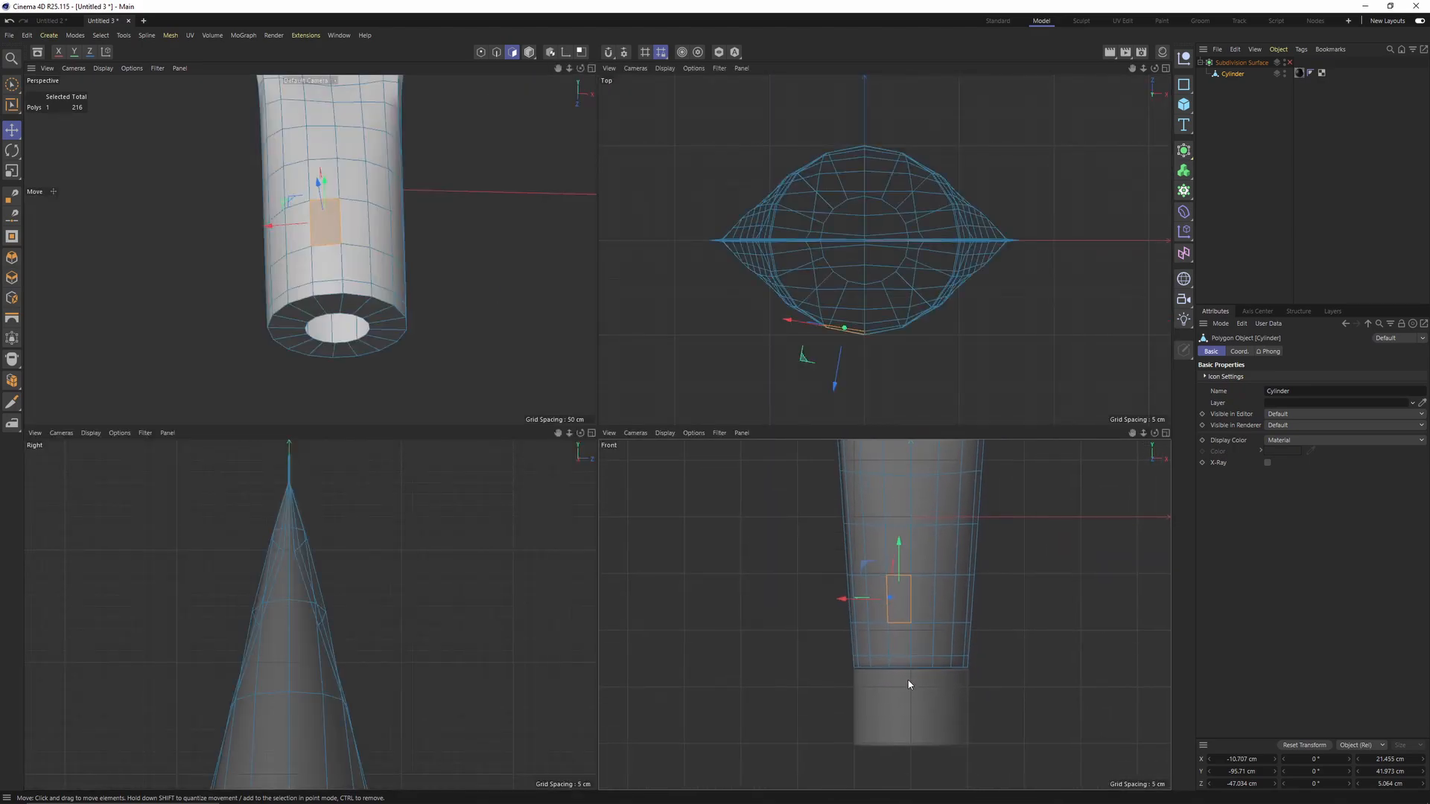
pyautogui.middleClick(408, 317)
pyautogui.scroll(1, 628, 499)
pyautogui.keyDown('alt'); pyautogui.moveTo(628, 500); pyautogui.dragTo(628, 447, button='middle'); pyautogui.keyUp('alt')
pyautogui.moveTo(628, 447)
pyautogui.keyDown('alt'); pyautogui.mouseDown()
pyautogui.moveTo(663, 302)
pyautogui.moveTo(623, 302)
pyautogui.moveTo(547, 373)
pyautogui.moveTo(645, 477)
pyautogui.moveTo(658, 309)
pyautogui.moveTo(873, 346)
pyautogui.mouseUp(); pyautogui.keyUp('alt')
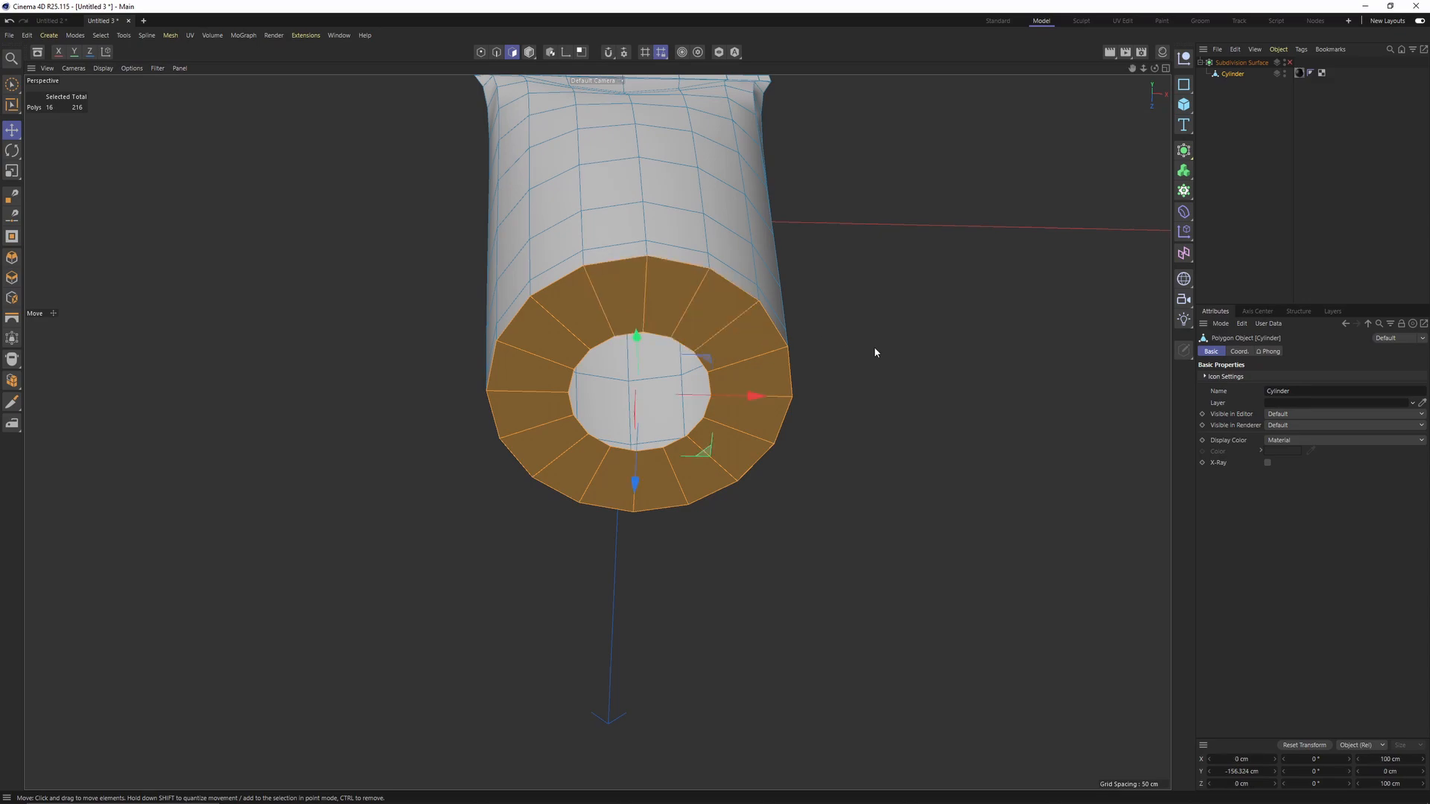
pyautogui.rightClick(873, 347)
pyautogui.click(935, 534)
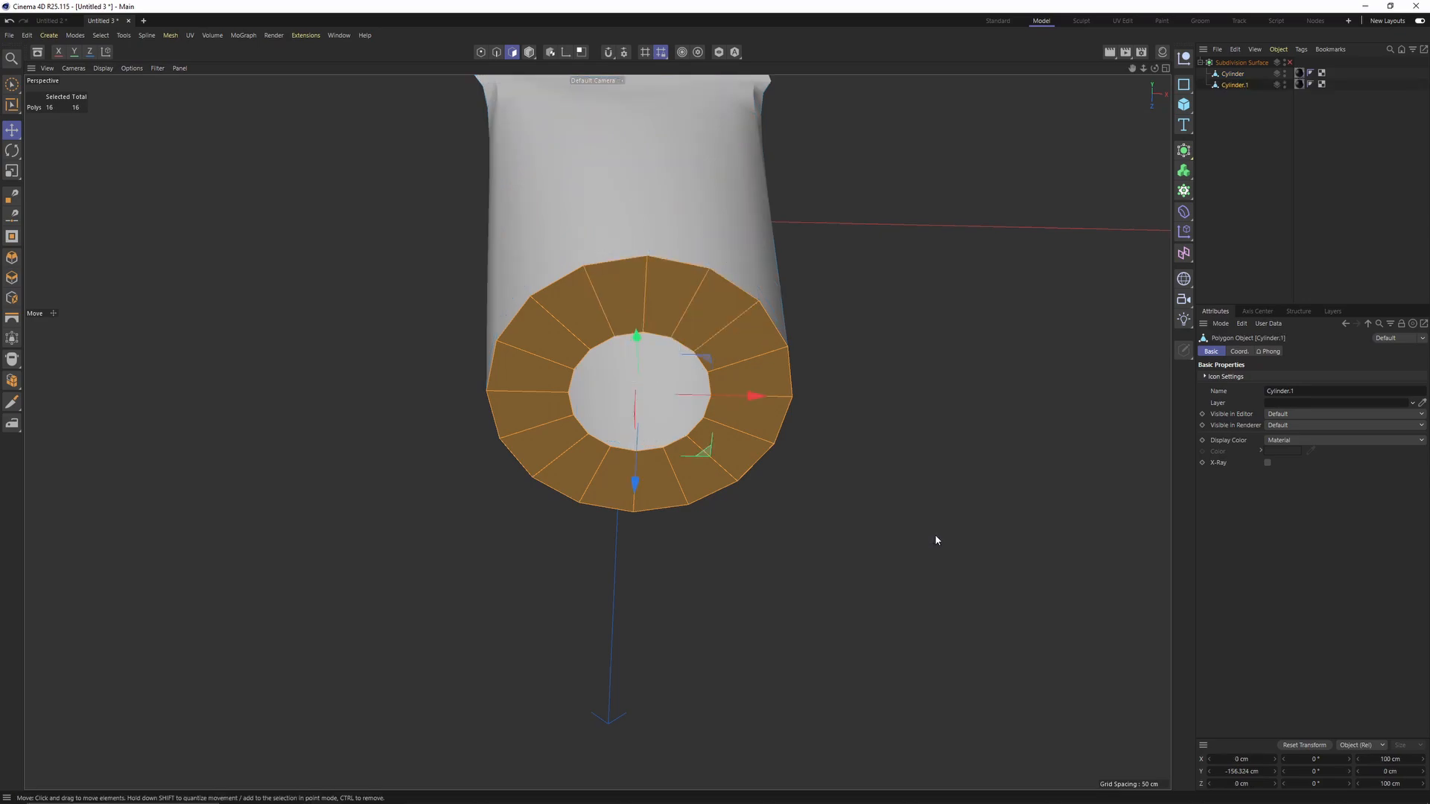
# Step: Extrude the split ring's outer edge loop straight down to about Y -225.2 cm to form the lid wall
pyautogui.keyDown('alt'); pyautogui.moveTo(789, 356); pyautogui.dragTo(689, 358); pyautogui.keyUp('alt')
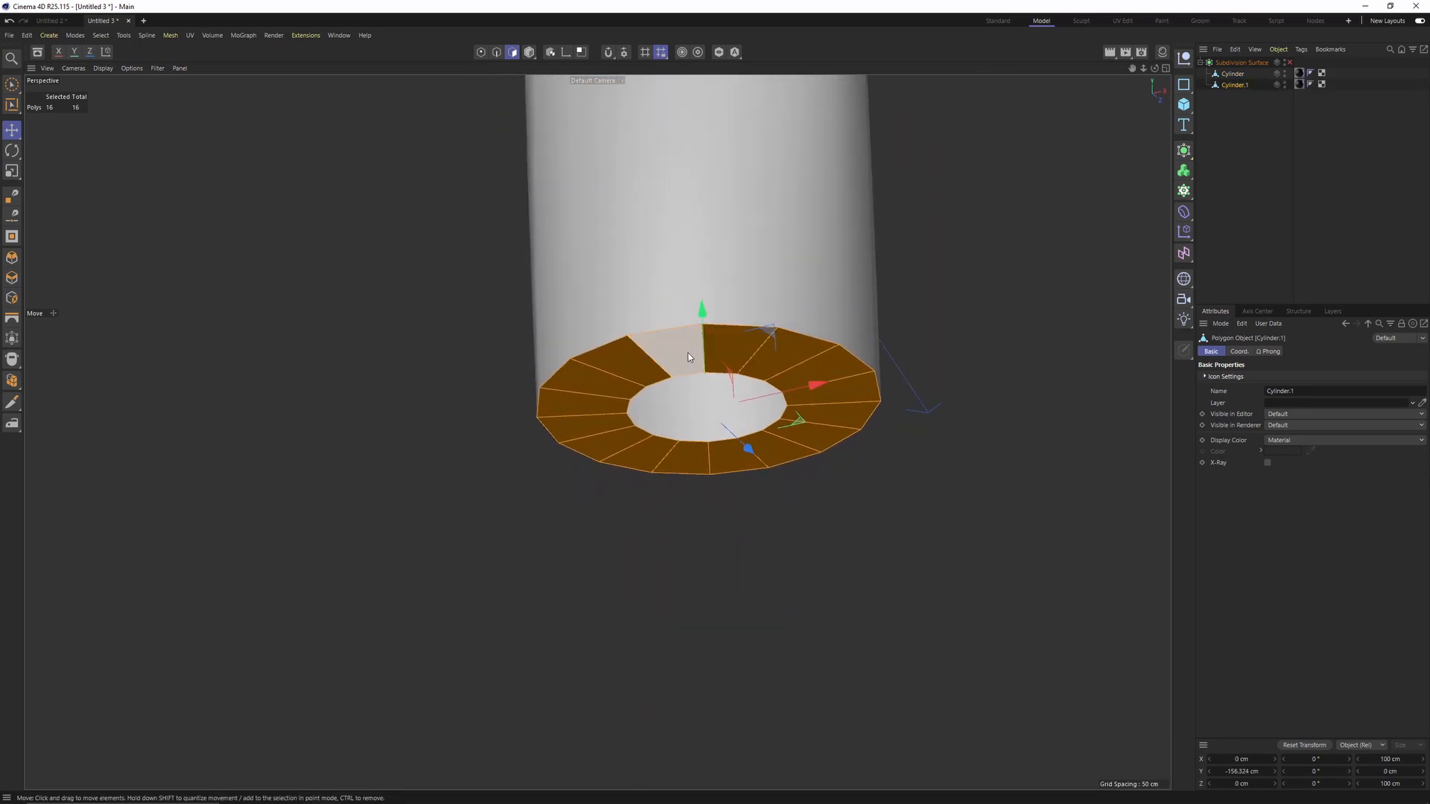
pyautogui.press('Return')
pyautogui.press('Return')
pyautogui.doubleClick(617, 343)
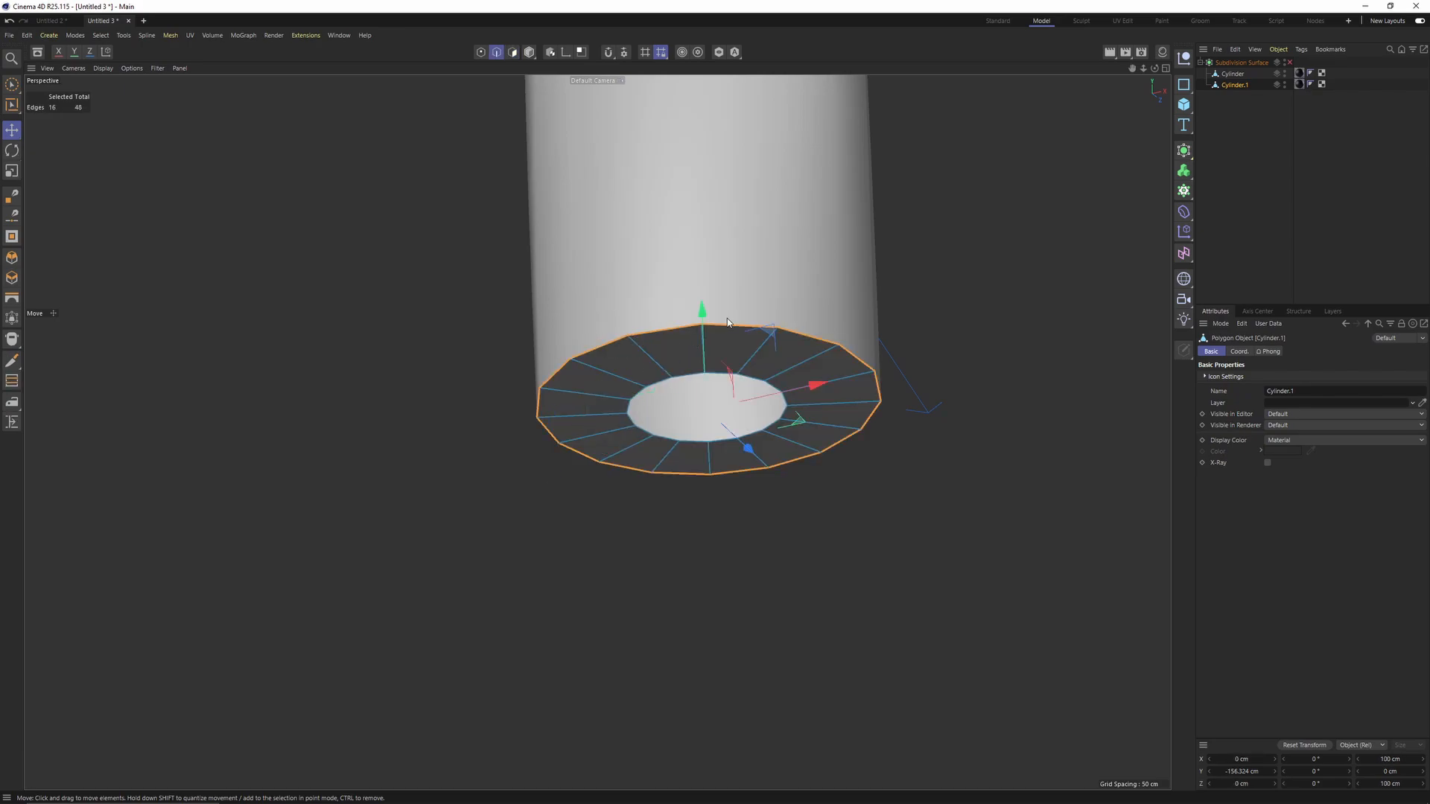
pyautogui.middleClick(773, 445)
pyautogui.middleClick(774, 447)
pyautogui.moveTo(651, 425); pyautogui.dragTo(671, 587)
pyautogui.middleClick(670, 576)
pyautogui.middleClick(505, 368)
pyautogui.keyDown('alt'); pyautogui.moveTo(631, 457); pyautogui.dragTo(583, 316, button='middle'); pyautogui.keyUp('alt')
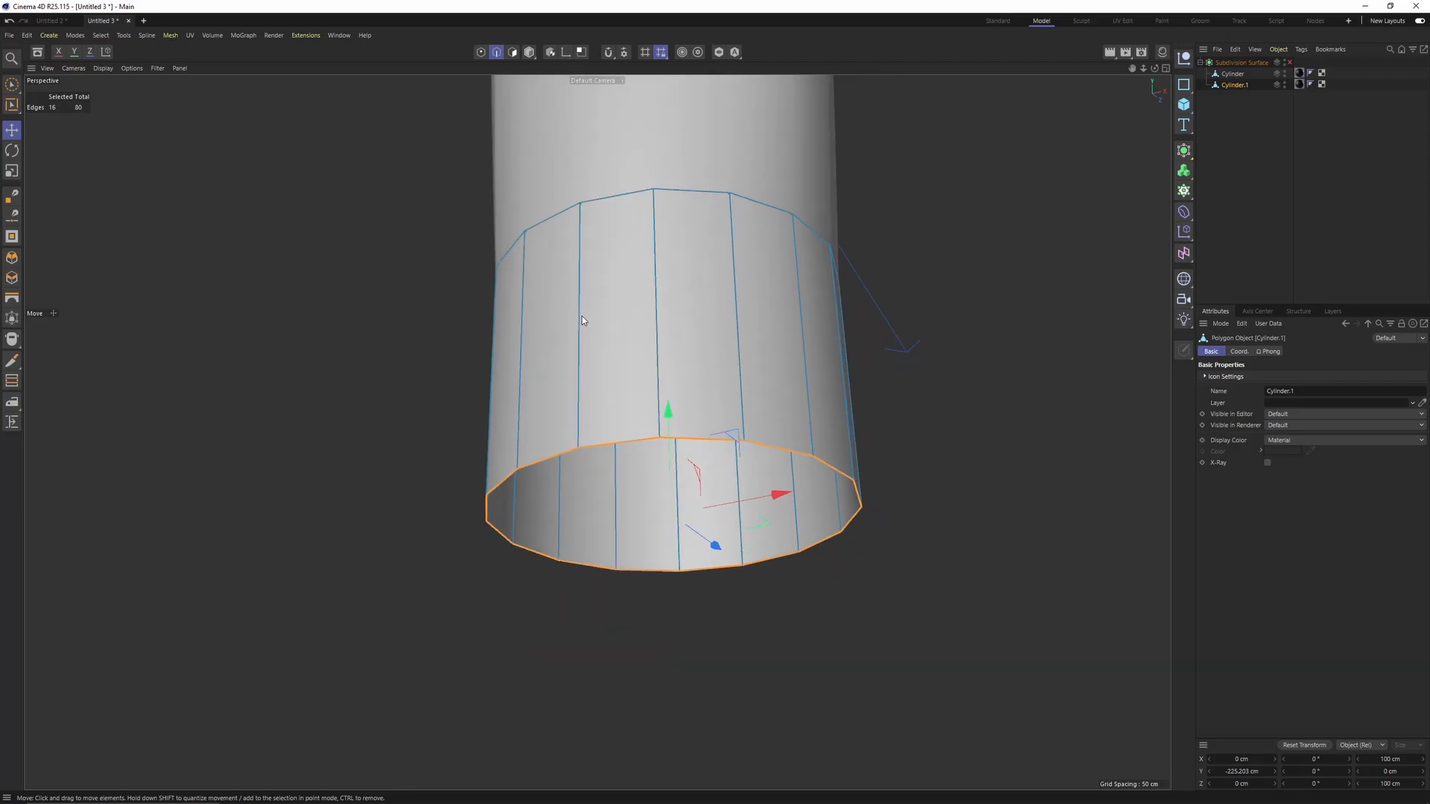
# Step: Extrude the lid's bottom edge loop inward to about 41.6 cm across and collapse the innermost loop to the center
pyautogui.press('t')
pyautogui.keyDown('alt'); pyautogui.moveTo(774, 355); pyautogui.dragTo(735, 281, button='middle'); pyautogui.keyUp('alt')
pyautogui.keyDown('ctrl'); pyautogui.moveTo(1035, 462); pyautogui.dragTo(776, 484); pyautogui.keyUp('ctrl')
pyautogui.press('m')
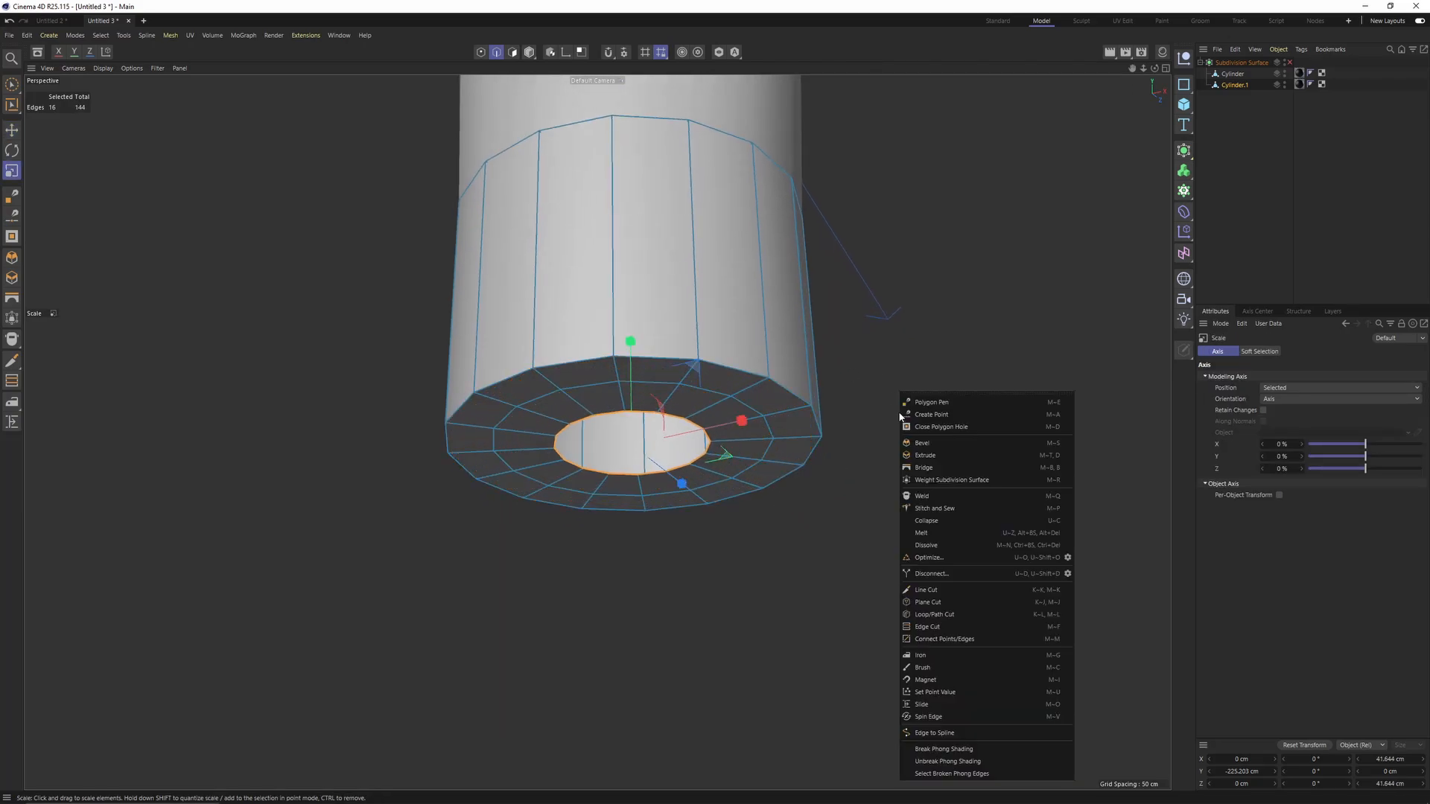
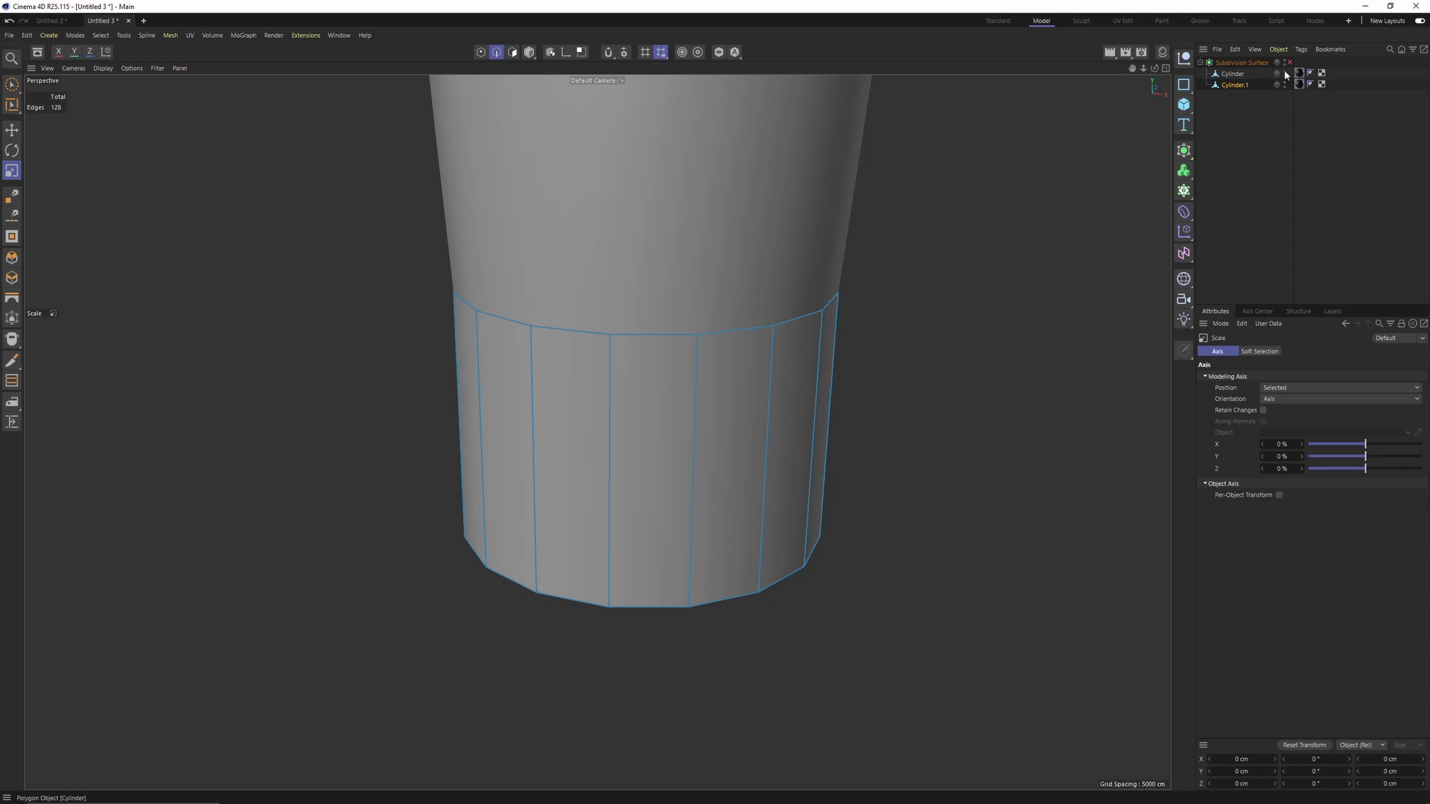
# Step: Rename the tube object "soft tube" and the split object "lid", and hide the soft tube to expose the lid's upper ring
pyautogui.doubleClick(1233, 74)
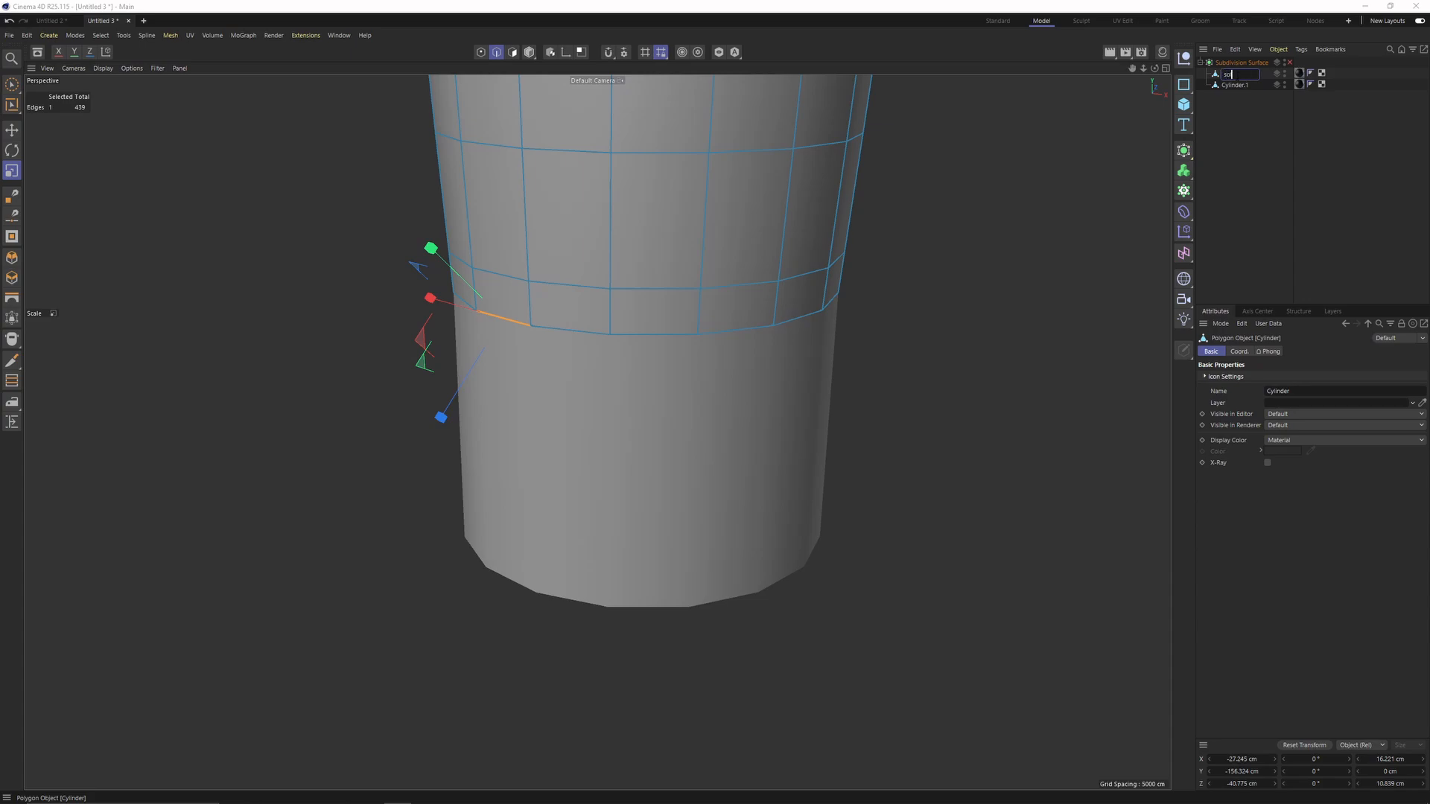
pyautogui.doubleClick(1236, 85)
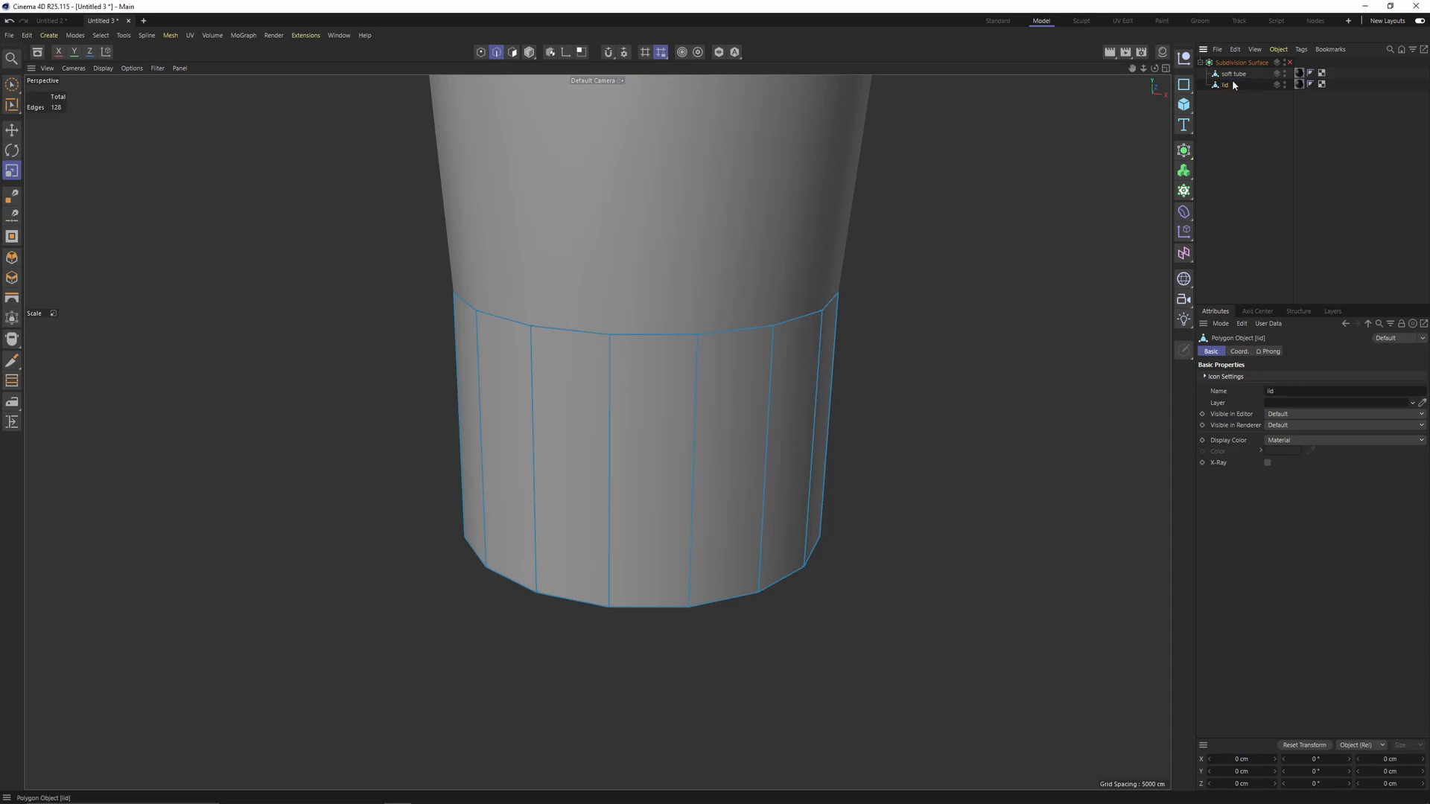
pyautogui.click(1285, 73)
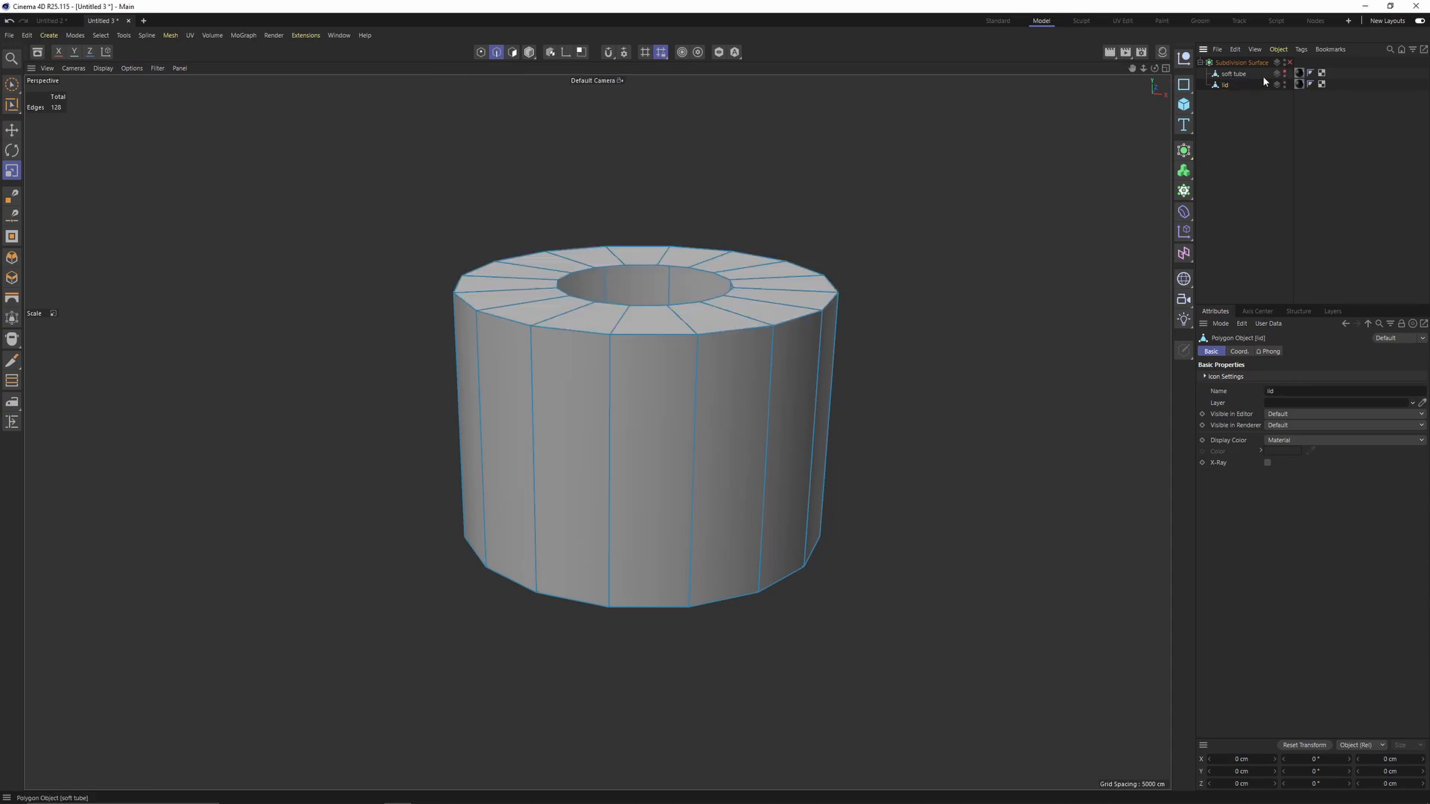
pyautogui.keyDown('alt'); pyautogui.moveTo(704, 279); pyautogui.dragTo(716, 342); pyautogui.keyUp('alt')
pyautogui.scroll(2, 715, 343)
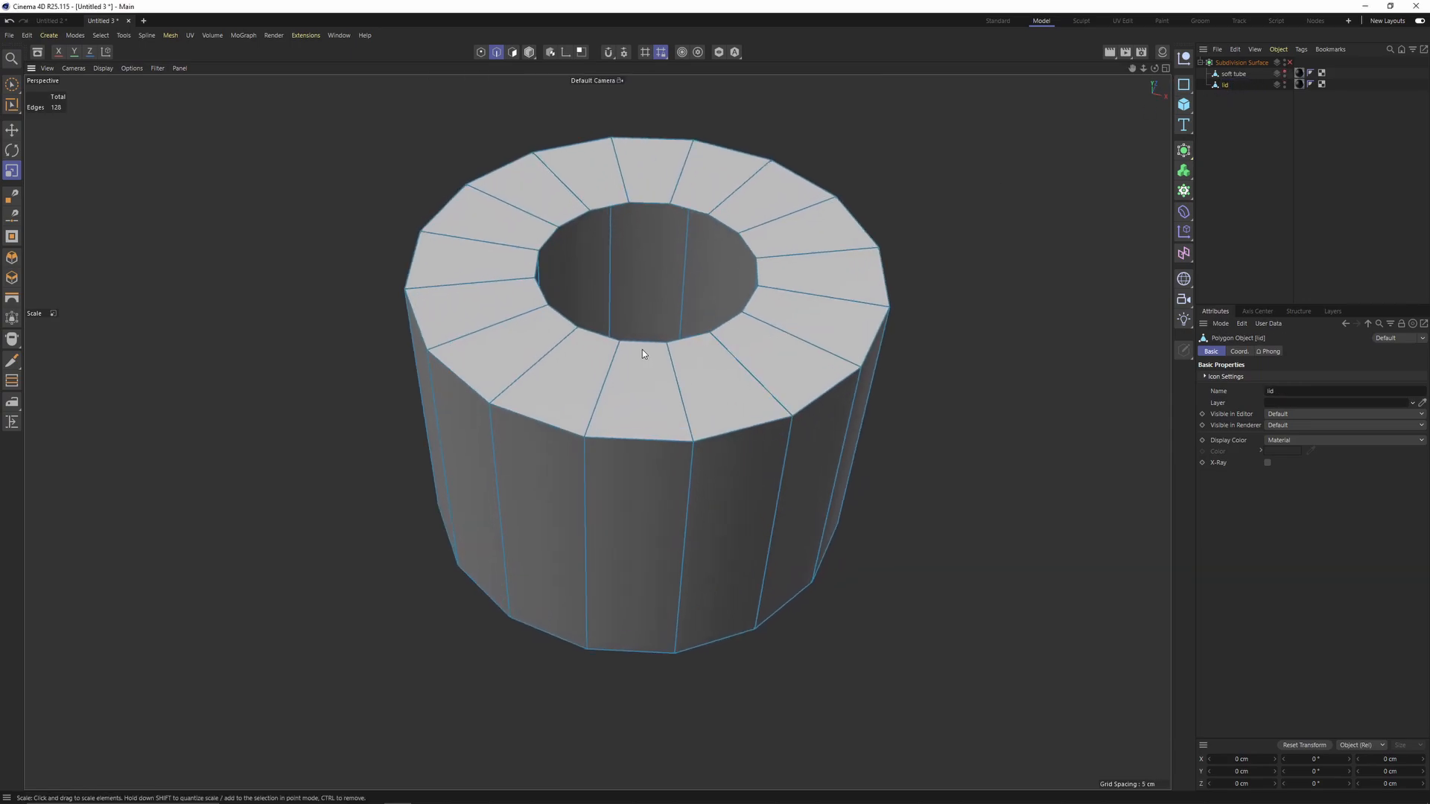
# Step: Scale the lid's inner top edge loop out to about 96.4 cm across and extrude it down inside to about Y -174.3 cm
pyautogui.doubleClick(643, 348)
pyautogui.keyDown('alt'); pyautogui.moveTo(764, 371); pyautogui.dragTo(826, 357, button='middle'); pyautogui.keyUp('alt')
pyautogui.moveTo(720, 373); pyautogui.dragTo(1240, 388)
pyautogui.press('e')
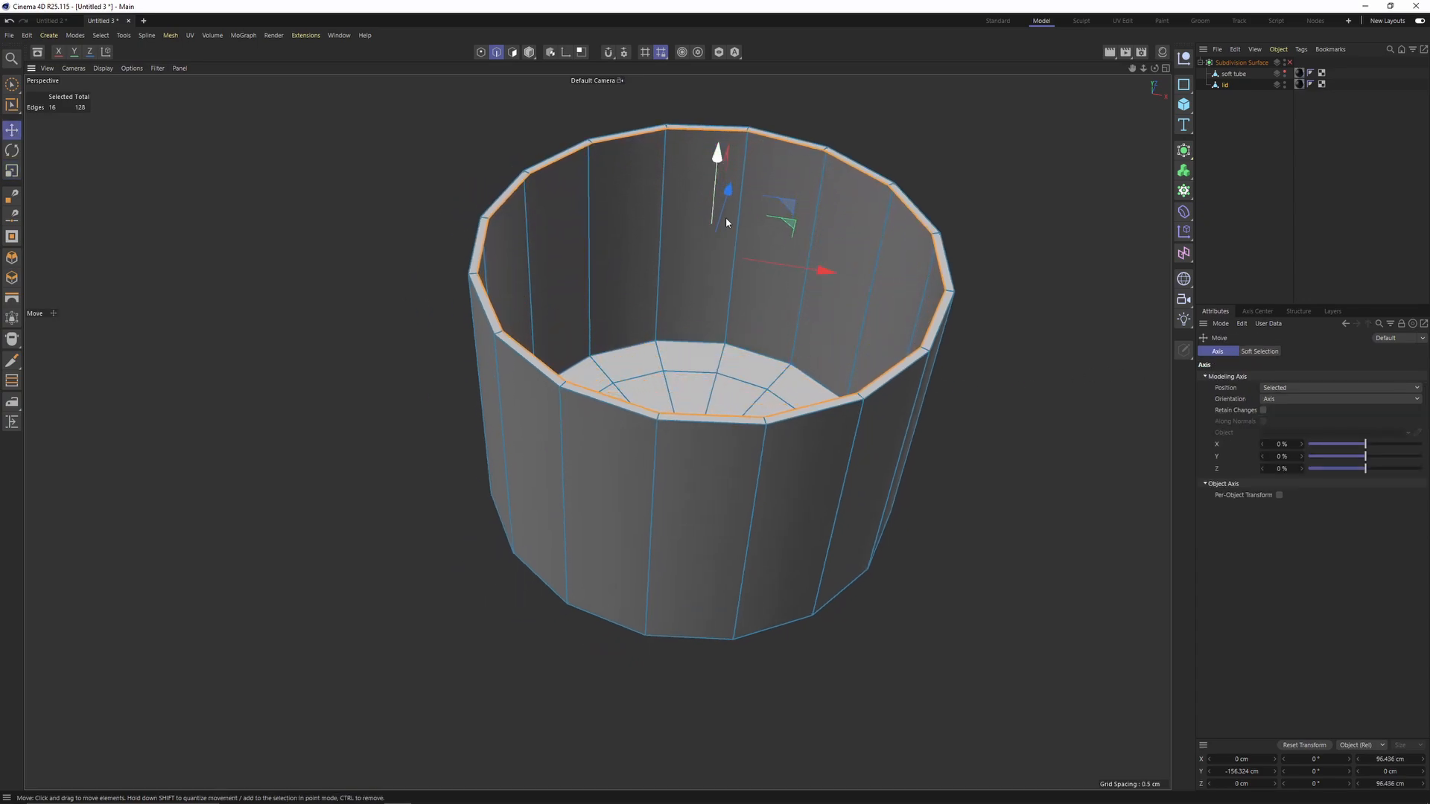
pyautogui.moveTo(718, 148); pyautogui.dragTo(716, 183)
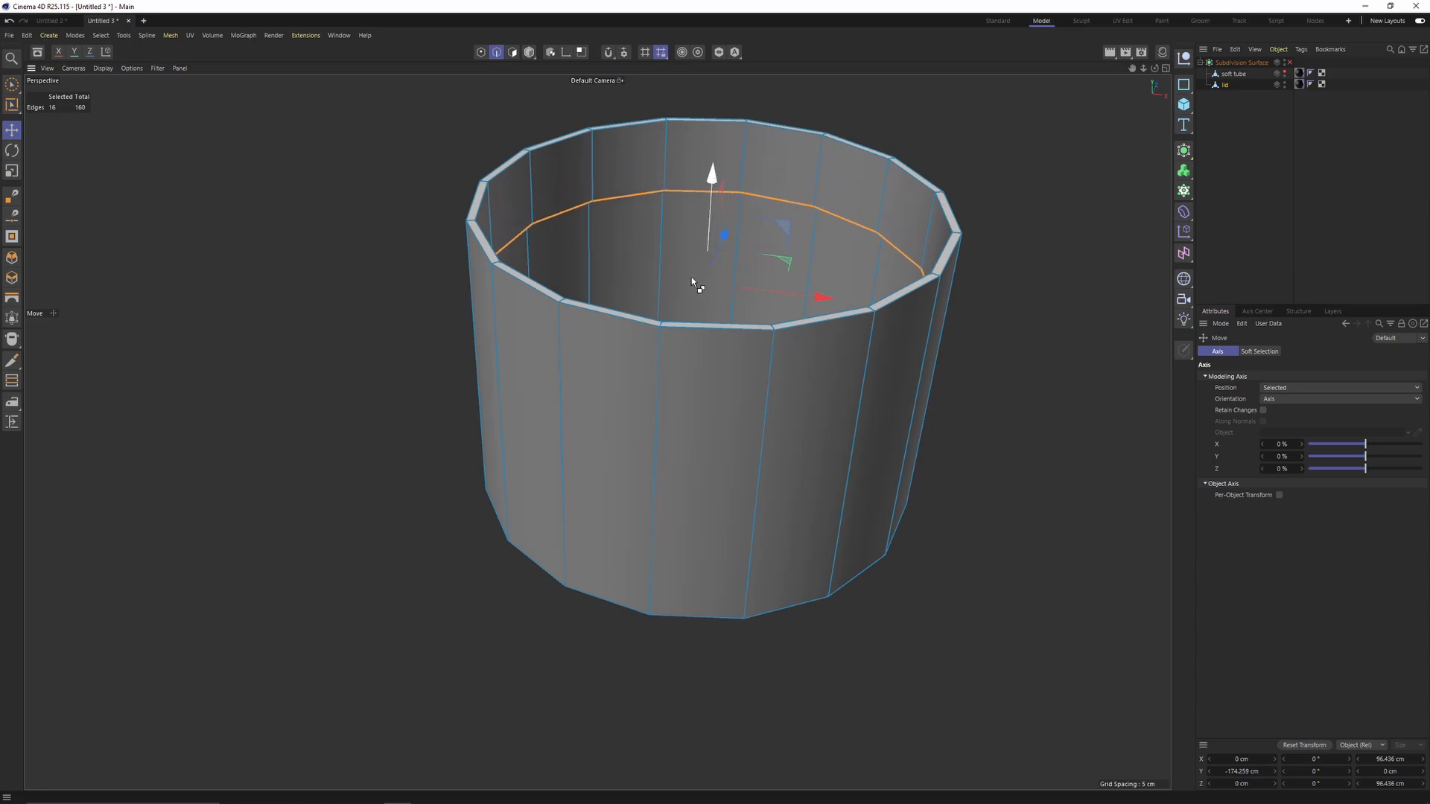
pyautogui.keyDown('alt'); pyautogui.moveTo(693, 277); pyautogui.dragTo(772, 242); pyautogui.keyUp('alt')
# Step: Group the soft tube and lid under a null and enable the Subdivision Surface
pyautogui.press('k')
pyautogui.press('l')
pyautogui.scroll(10, 511, 150)
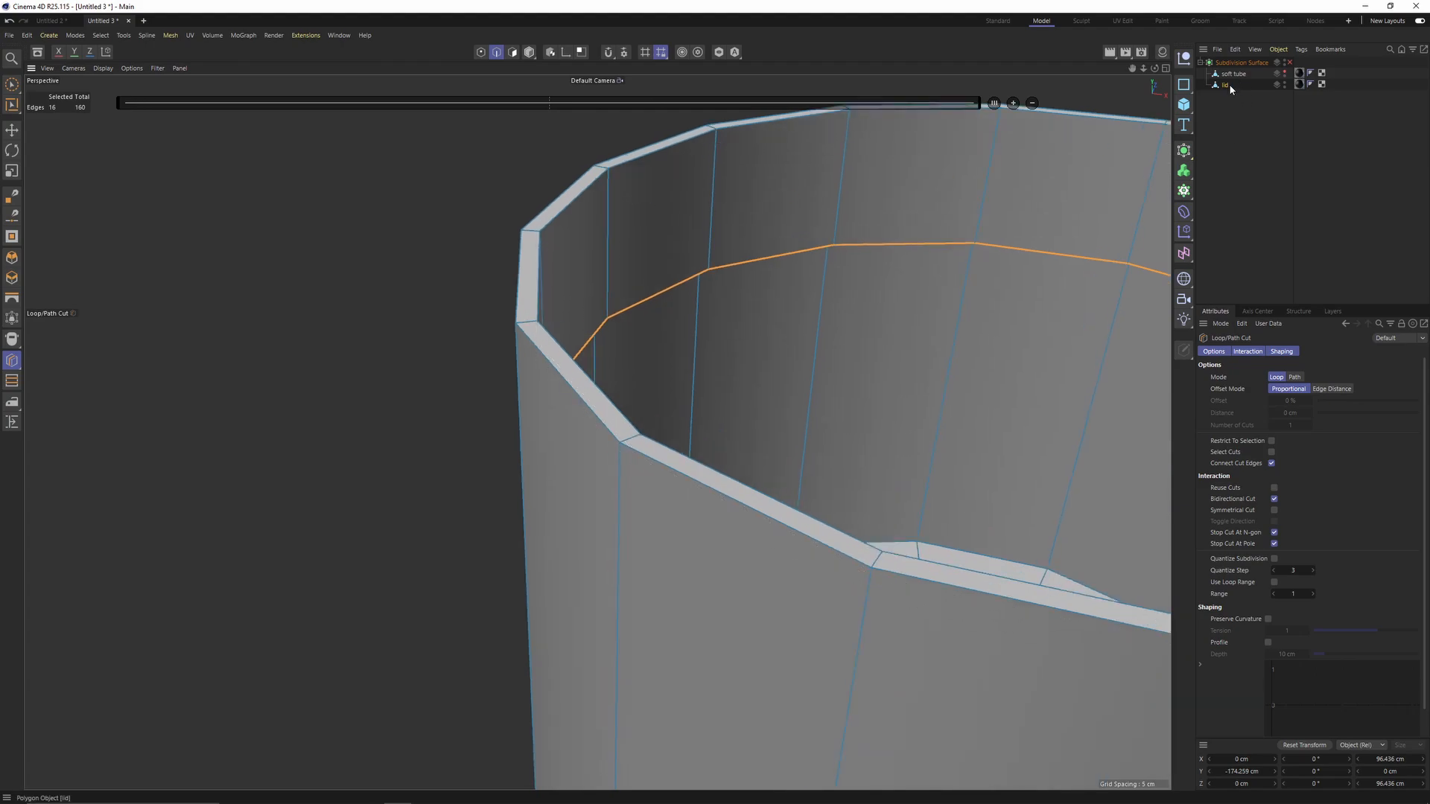
pyautogui.keyDown('ctrl'); pyautogui.click(1245, 83); pyautogui.keyUp('ctrl')
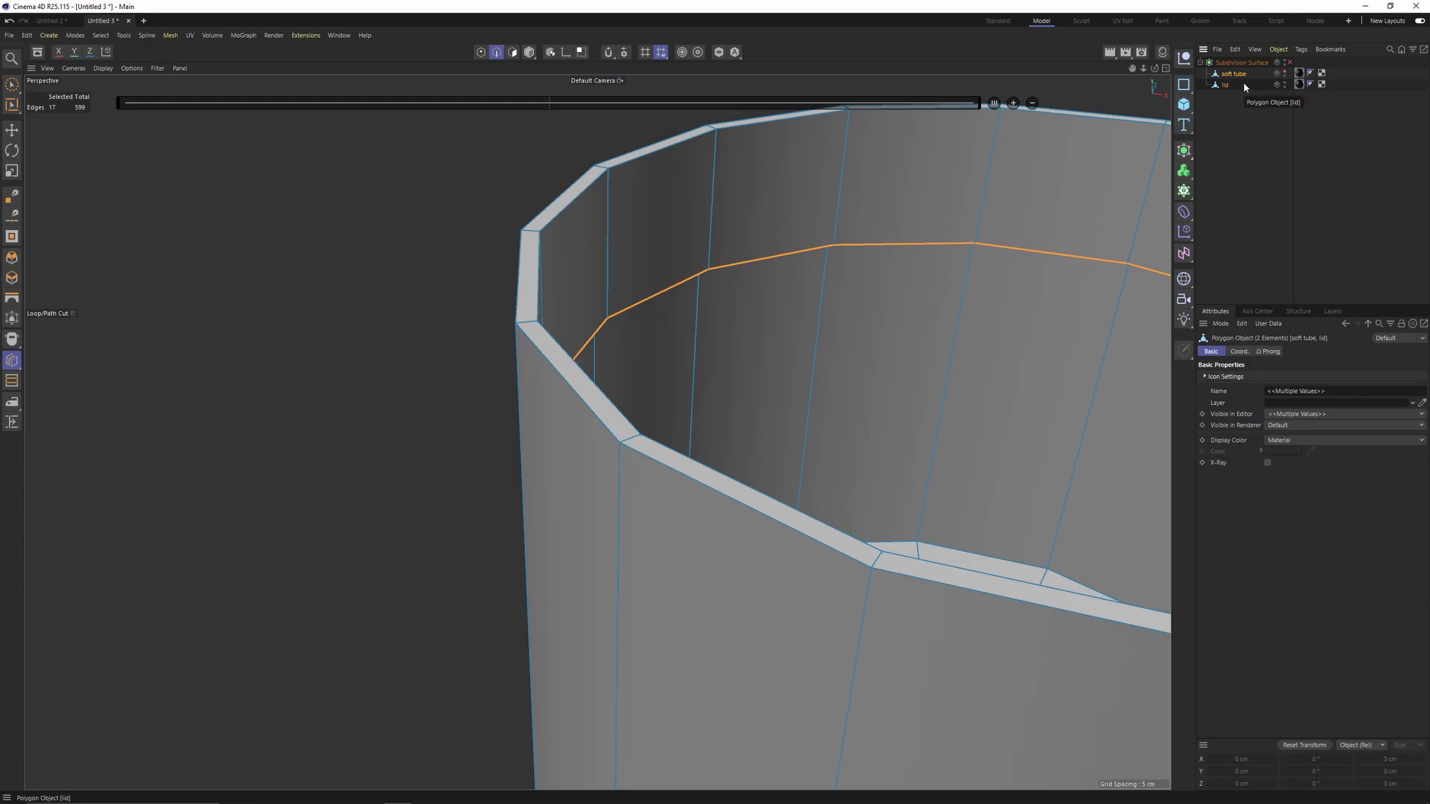
pyautogui.hotkey('alt', 'g')
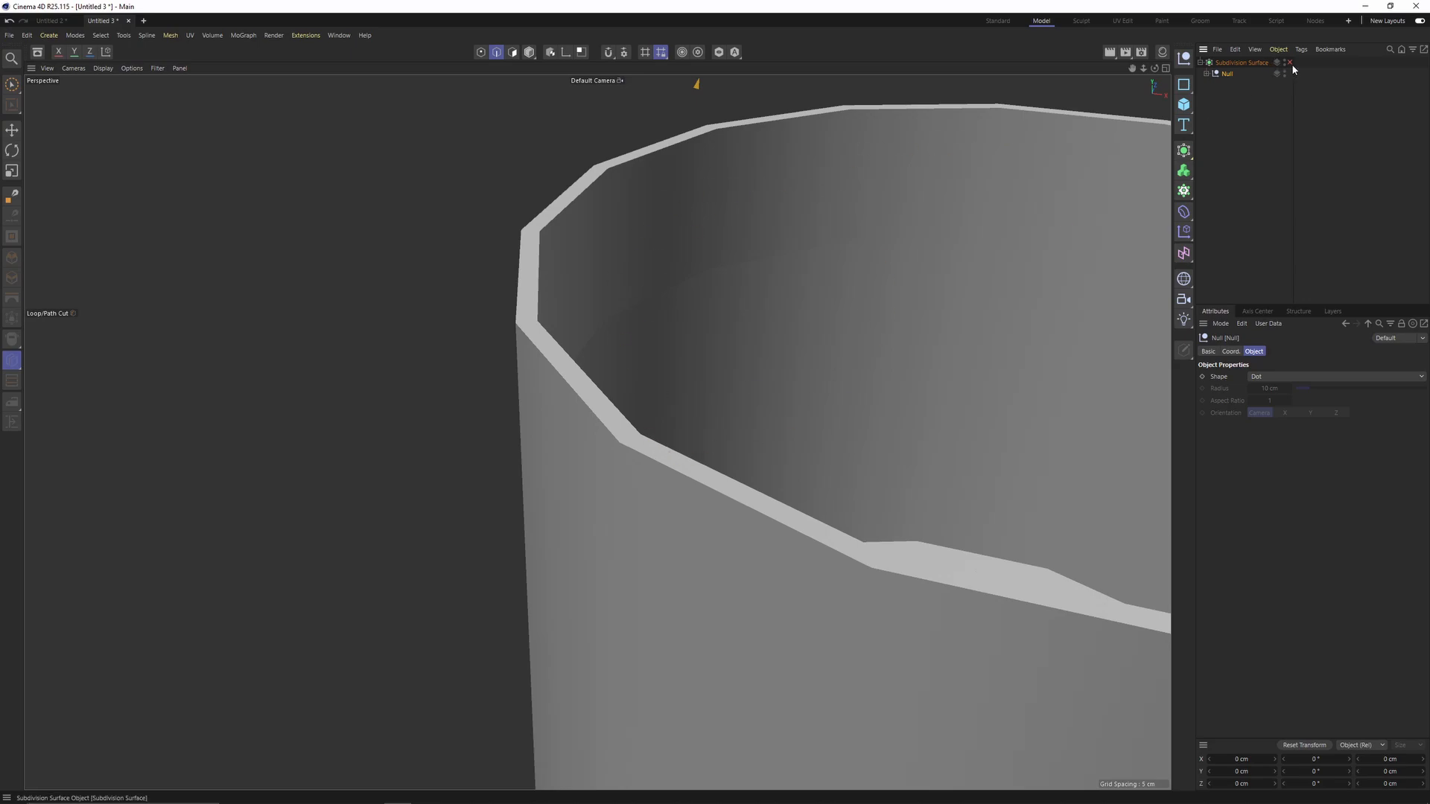
pyautogui.click(1290, 63)
pyautogui.click(1206, 73)
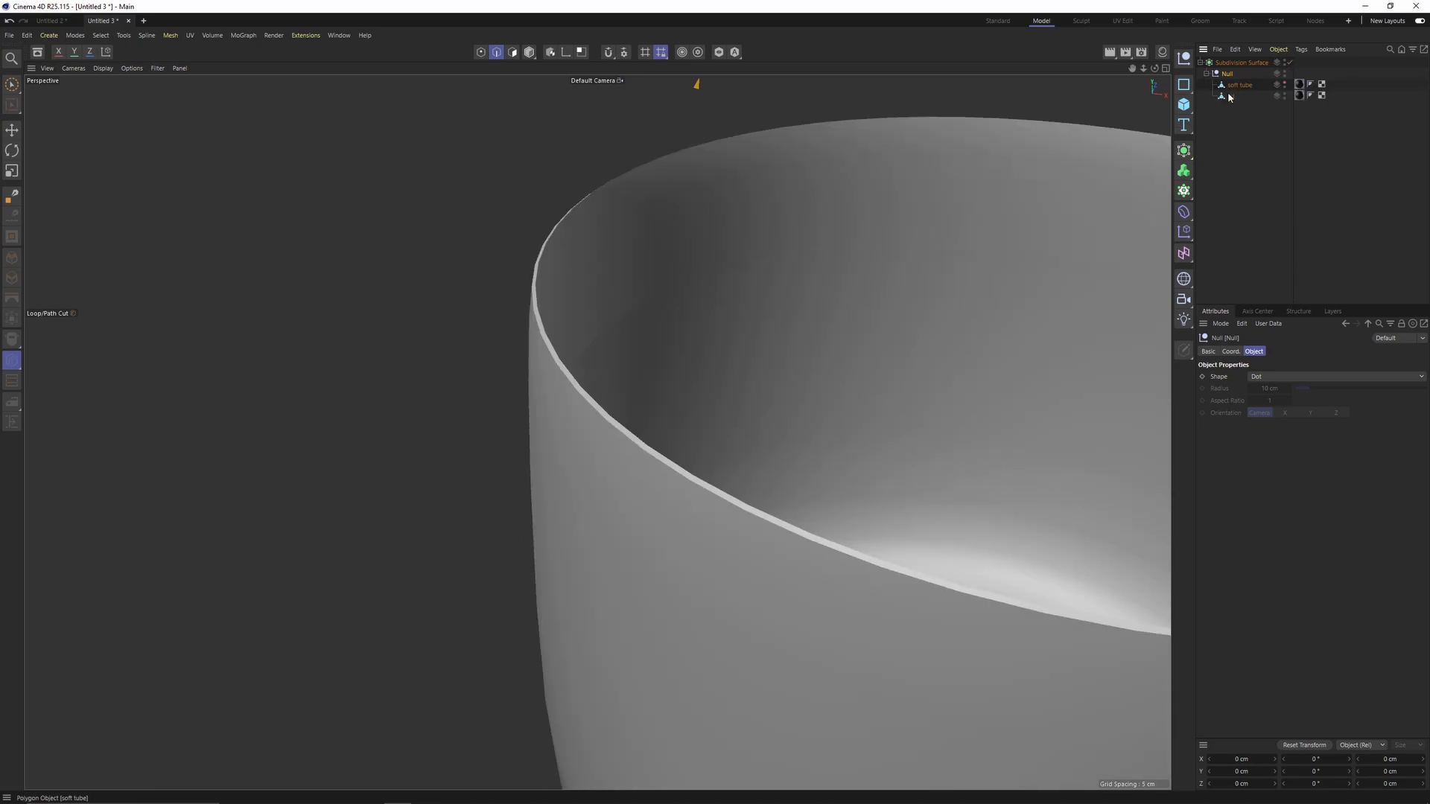
# Step: Cut support edge loops close to the lid's upper rim, at about 97.6% on the outer wall and on the inside wall
pyautogui.click(1230, 96)
pyautogui.click(526, 348)
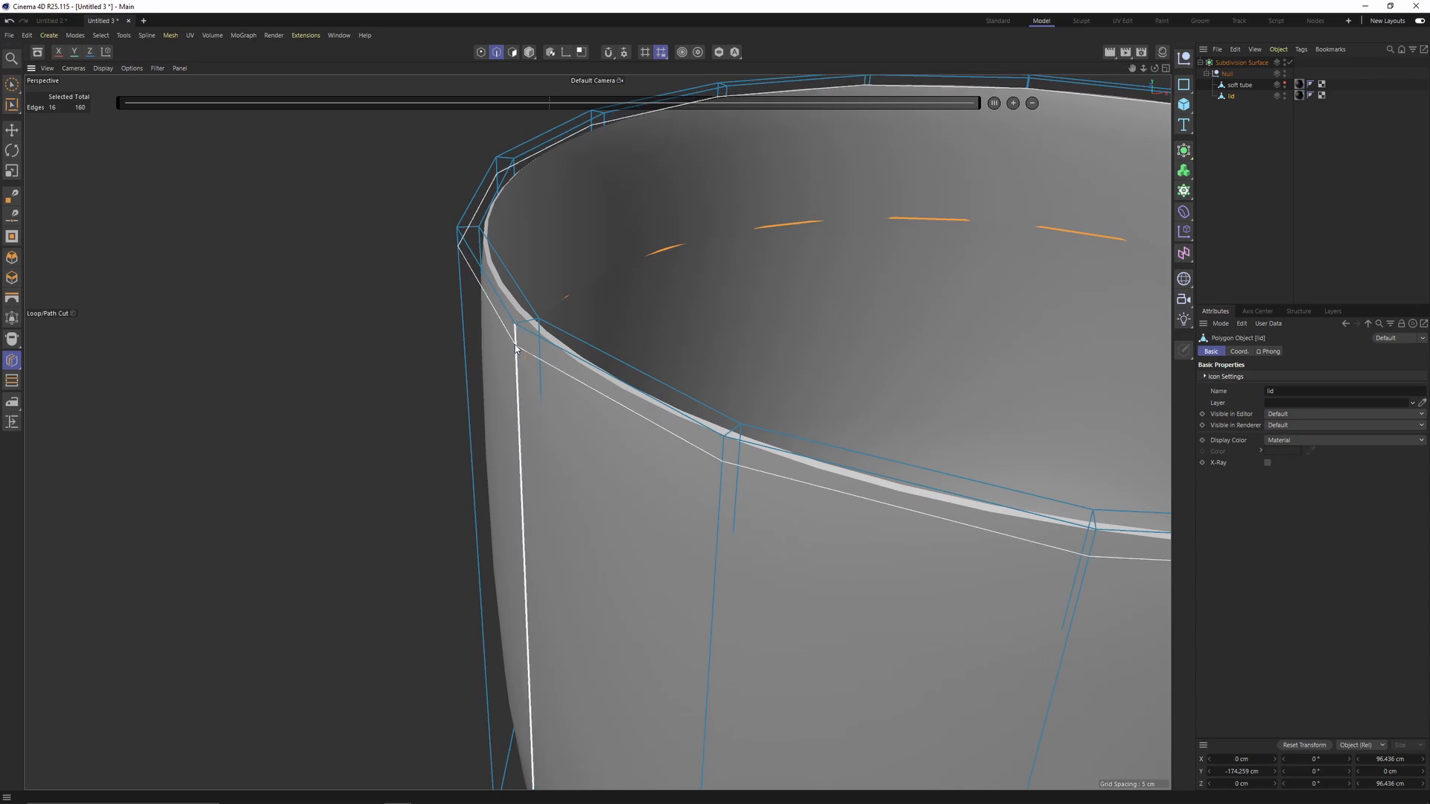
pyautogui.scroll(5, 535, 287)
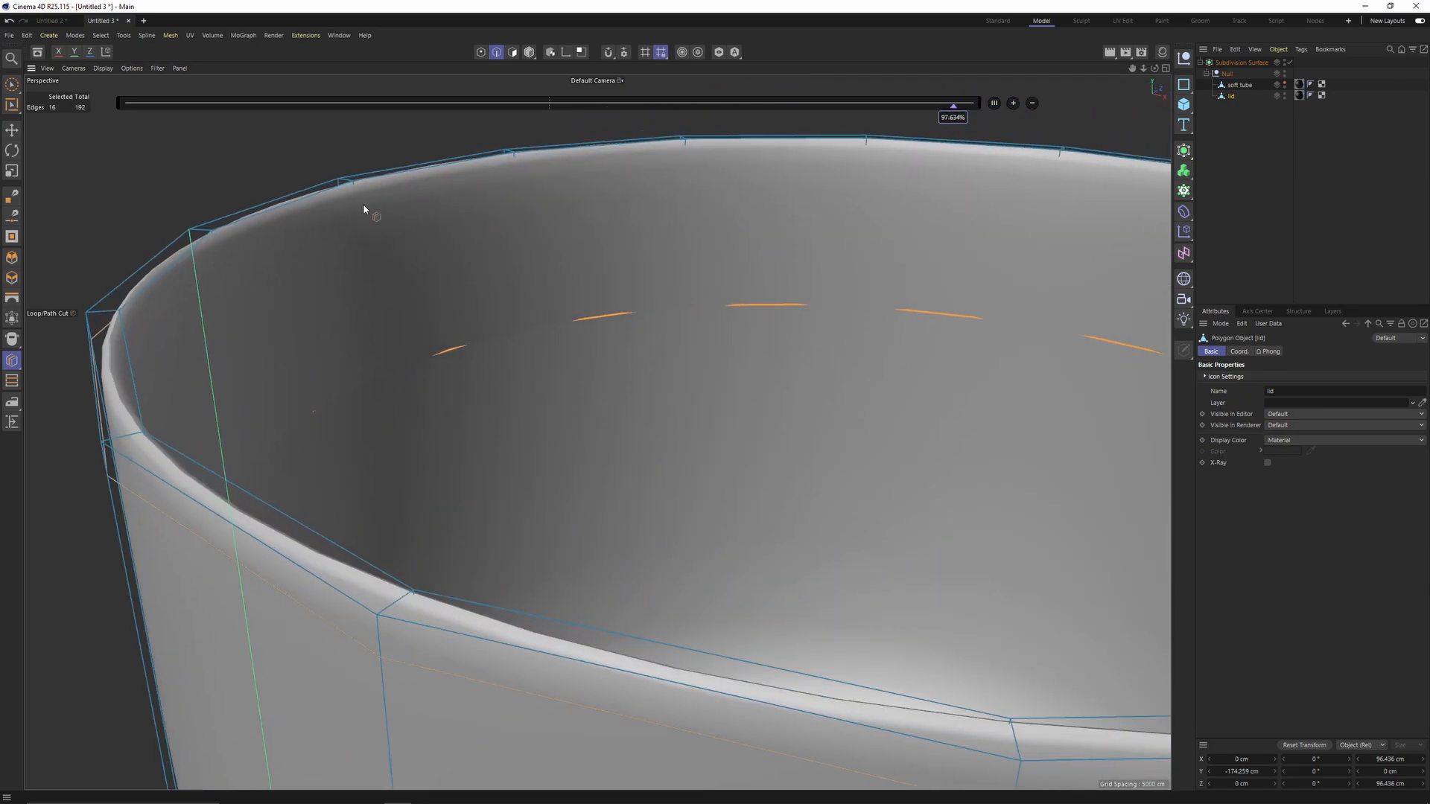
pyautogui.click(519, 179)
# Step: Cut support loops around the lid's base edge, at about 97.4% on the wall and about 37.6% on the base cap
pyautogui.scroll(-6, 507, 206)
pyautogui.keyDown('alt'); pyautogui.moveTo(568, 474); pyautogui.dragTo(559, 424); pyautogui.keyUp('alt')
pyautogui.click(532, 484)
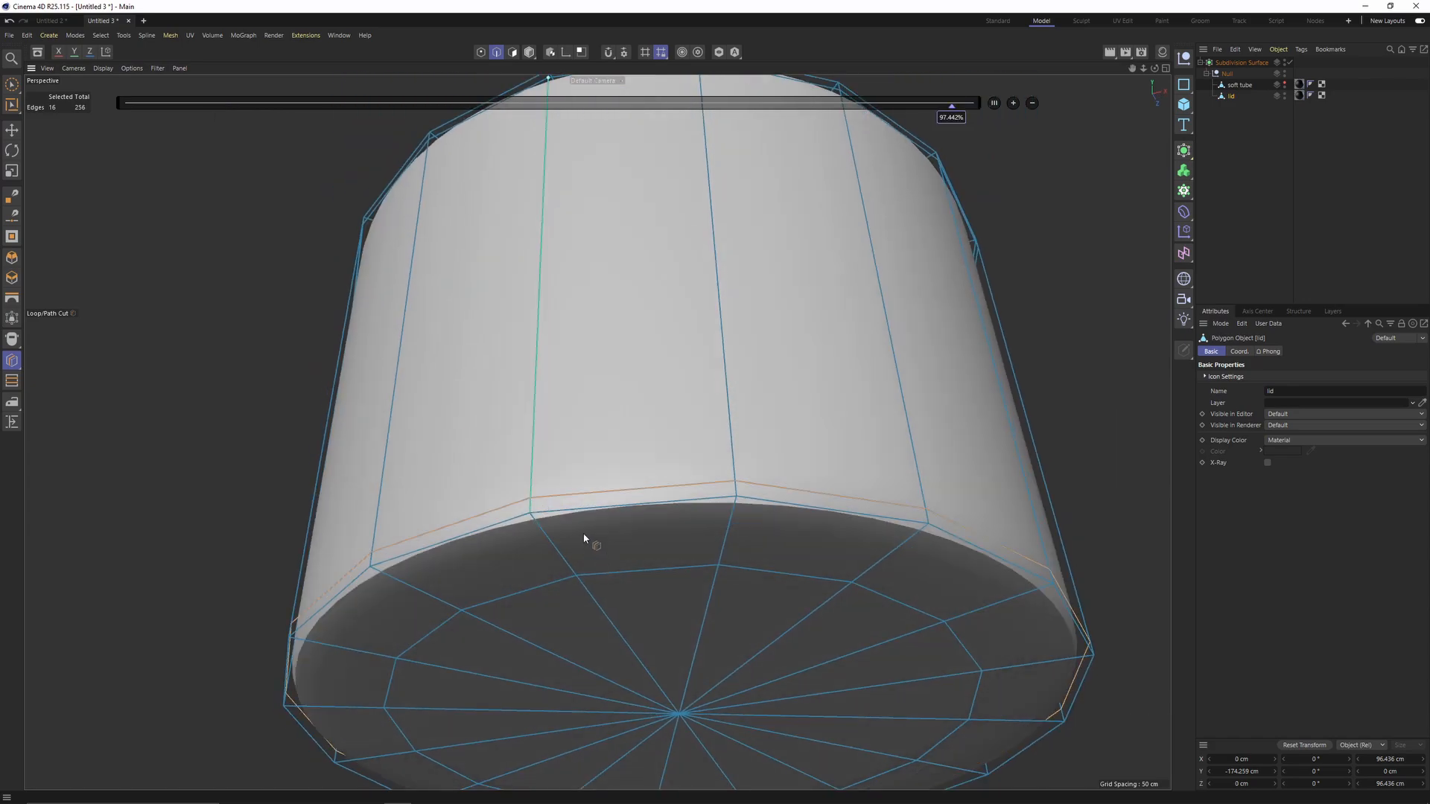
pyautogui.keyDown('alt'); pyautogui.moveTo(584, 543); pyautogui.dragTo(735, 407); pyautogui.keyUp('alt')
pyautogui.click(552, 536)
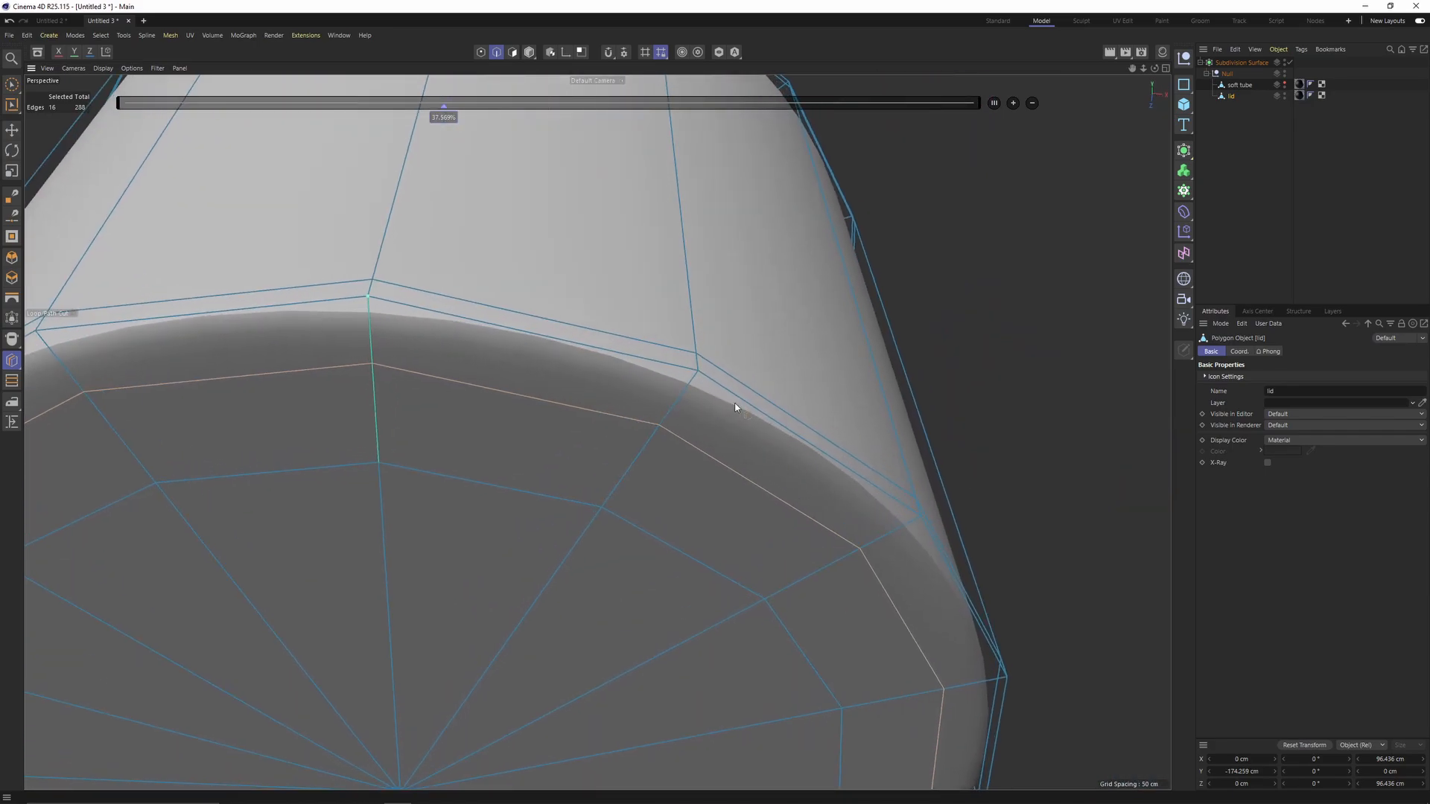
# Step: Raise the Phong angle in the lid's Phong tag for smoother shading around its base edge
pyautogui.click(1313, 93)
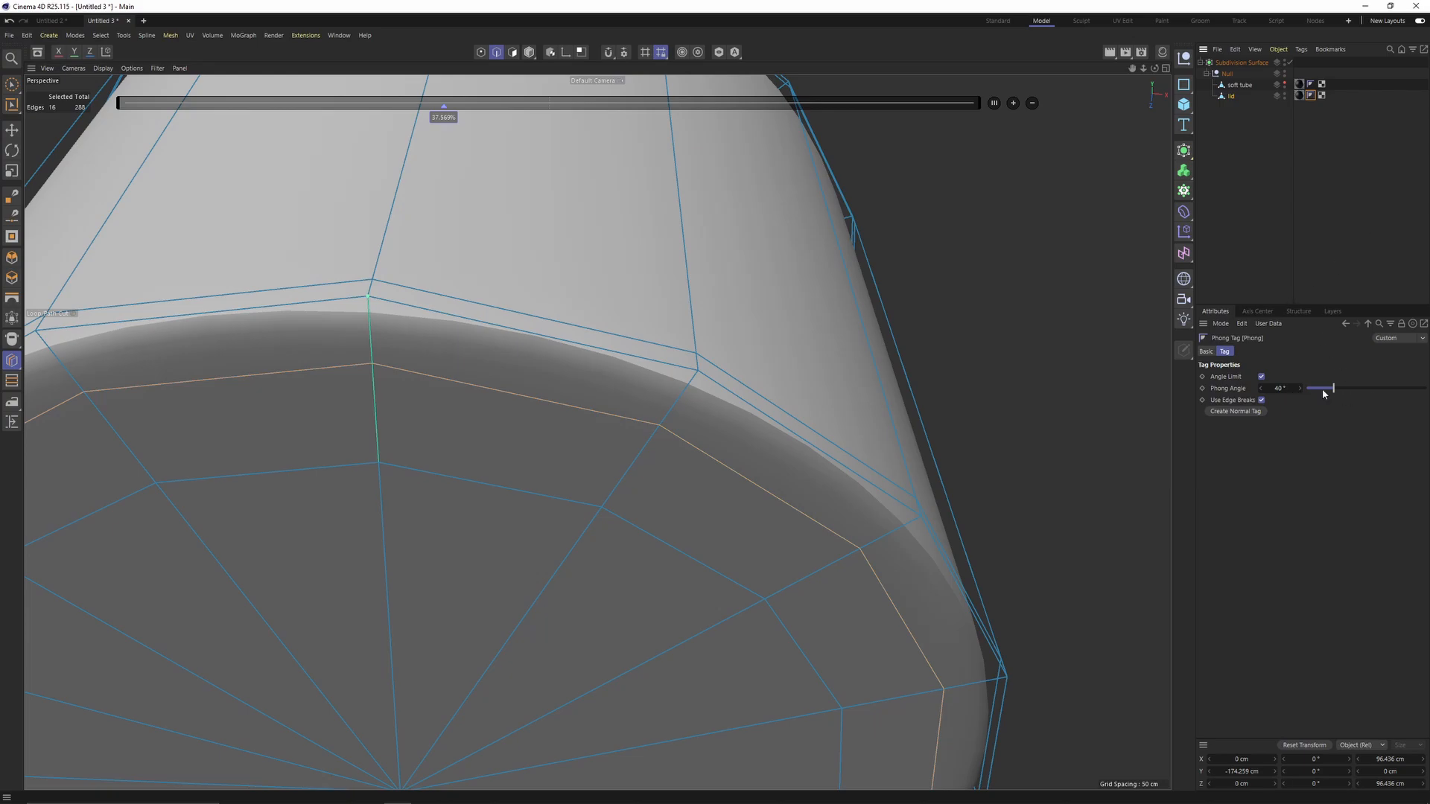
pyautogui.moveTo(1336, 389); pyautogui.dragTo(1361, 391)
pyautogui.keyDown('alt'); pyautogui.moveTo(753, 342); pyautogui.dragTo(801, 406); pyautogui.keyUp('alt')
pyautogui.keyDown('alt'); pyautogui.moveTo(804, 405); pyautogui.dragTo(581, 432, button='right'); pyautogui.keyUp('alt')
pyautogui.click(1124, 291)
pyautogui.keyDown('alt'); pyautogui.moveTo(715, 376); pyautogui.dragTo(757, 338); pyautogui.keyUp('alt')
pyautogui.keyDown('alt'); pyautogui.moveTo(760, 336); pyautogui.dragTo(980, 454, button='right'); pyautogui.keyUp('alt')
pyautogui.keyDown('alt'); pyautogui.moveTo(980, 455); pyautogui.dragTo(992, 414); pyautogui.keyUp('alt')
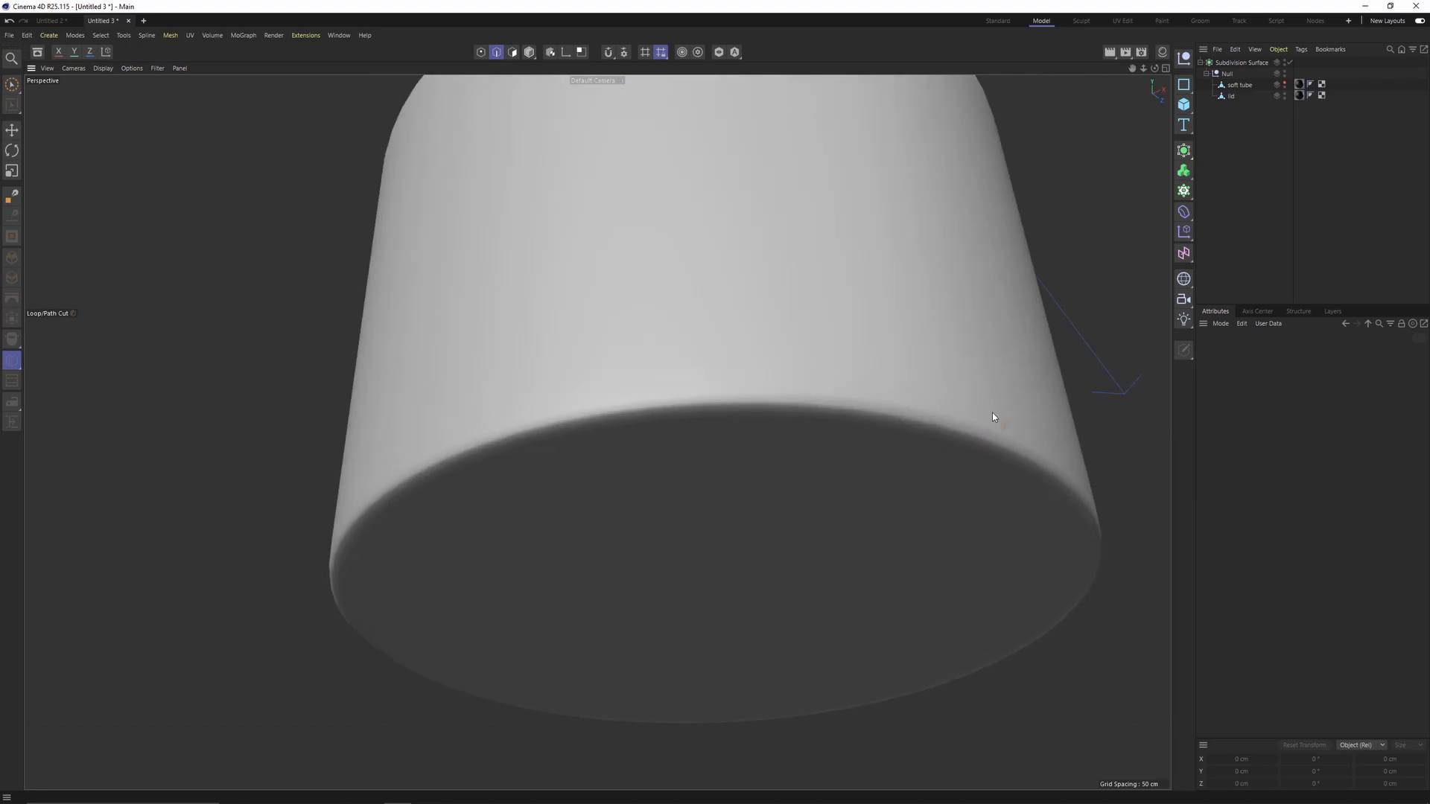
# Step: With cloning off, slide the support loop above the lid's base edge up the wall by about 3.8 cm to soften the corner
pyautogui.click(1237, 97)
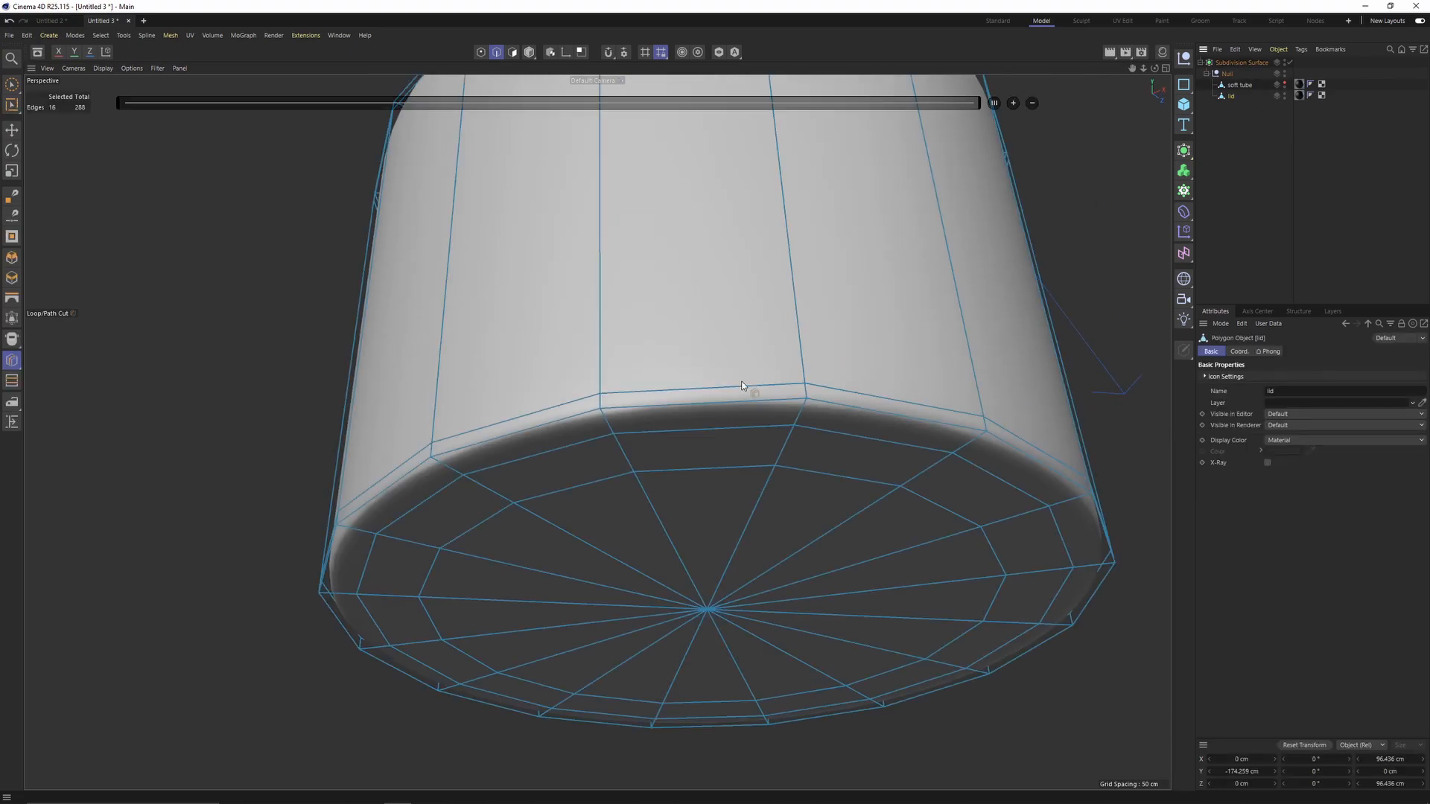
pyautogui.scroll(-5, 742, 386)
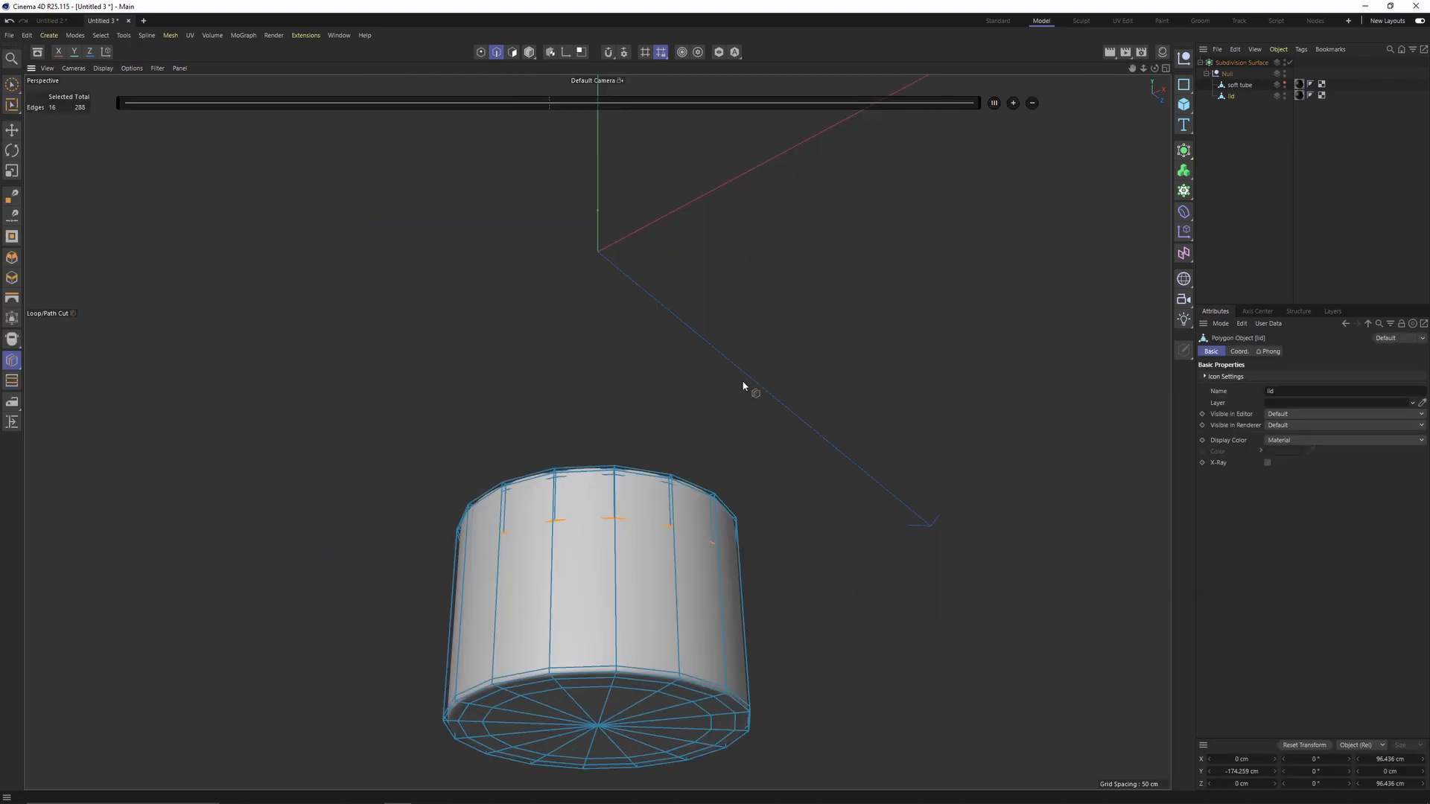
pyautogui.press('m')
pyautogui.press('o')
pyautogui.scroll(1, 578, 668)
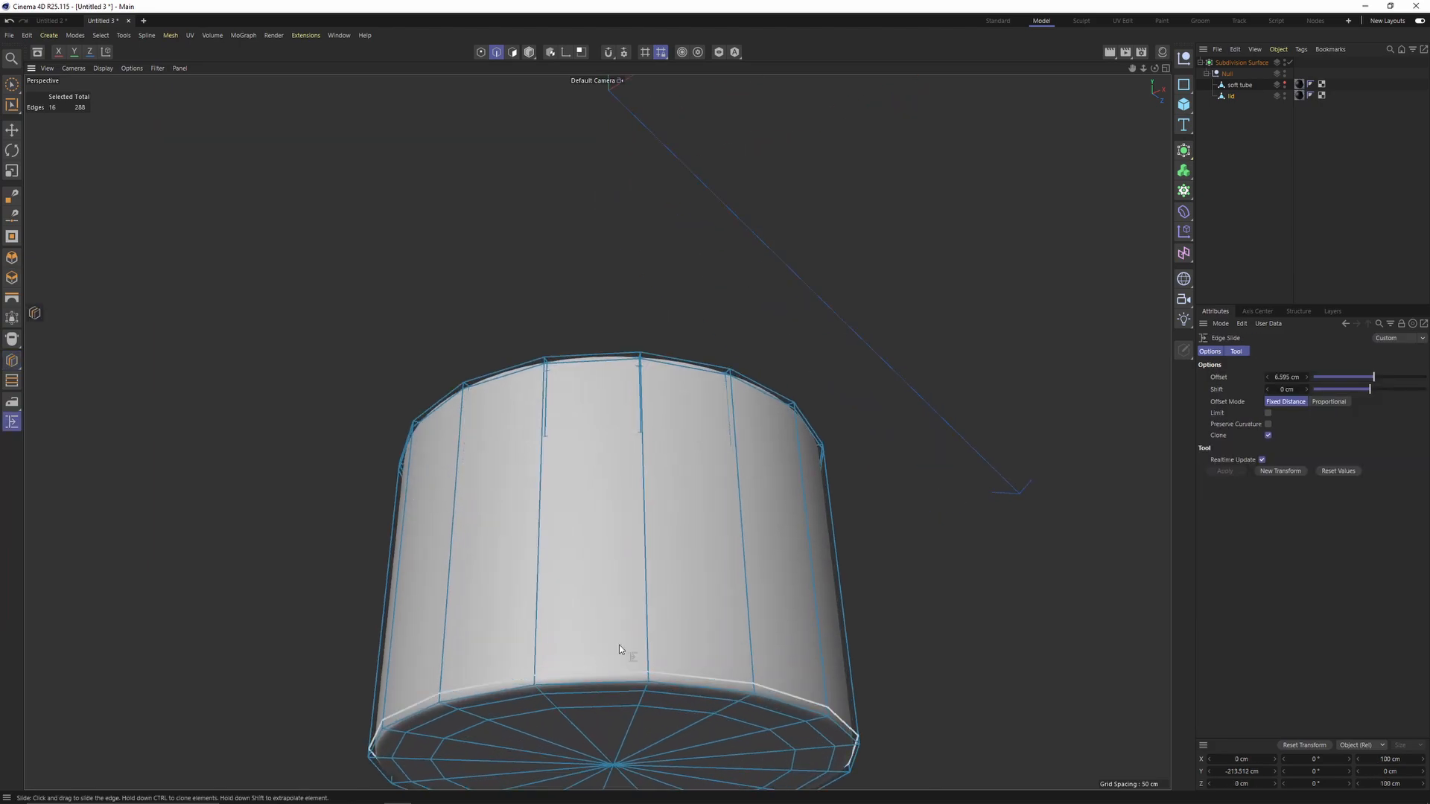
pyautogui.scroll(3, 619, 645)
pyautogui.scroll(2, 621, 539)
pyautogui.moveTo(619, 532); pyautogui.dragTo(620, 517)
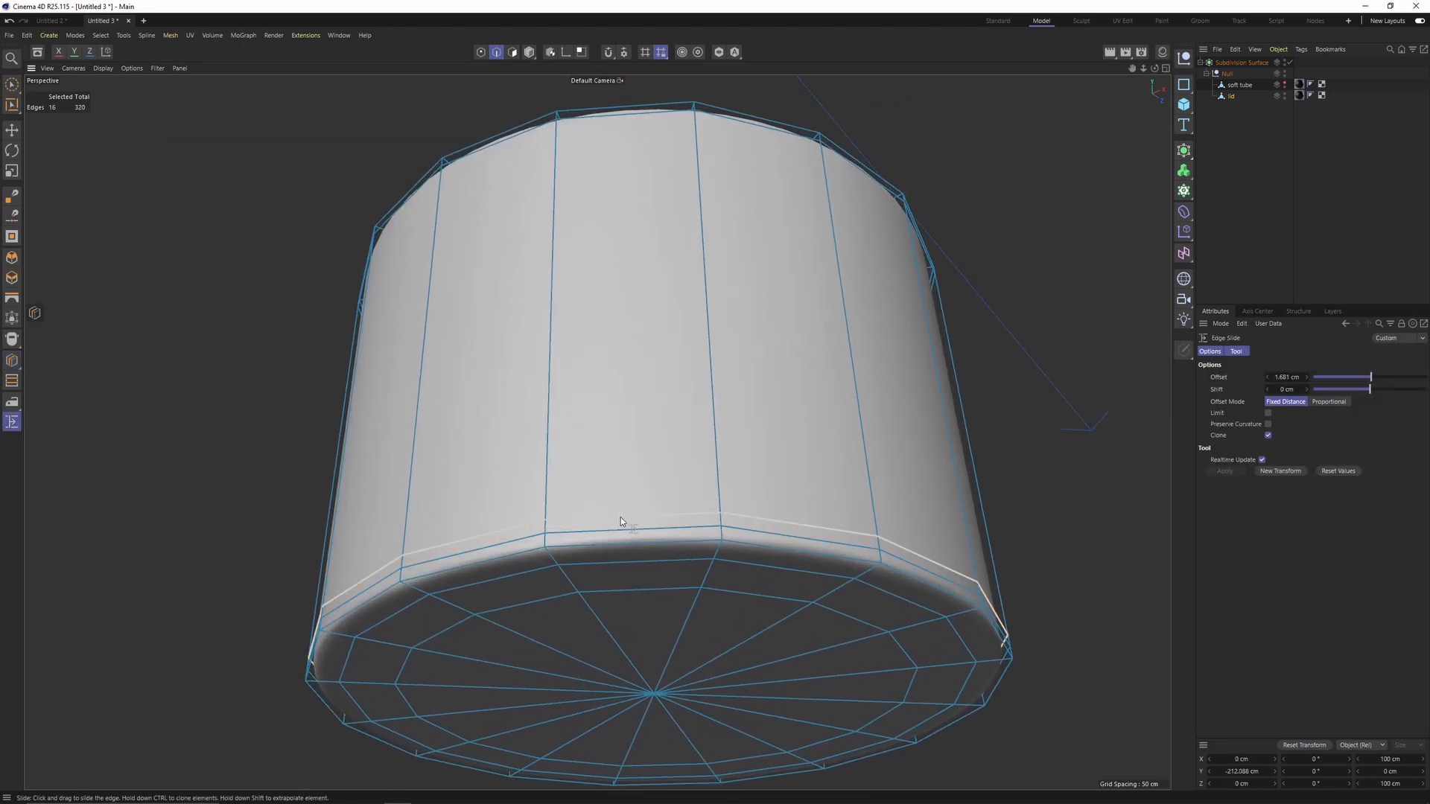
pyautogui.click(1269, 435)
pyautogui.scroll(2, 657, 528)
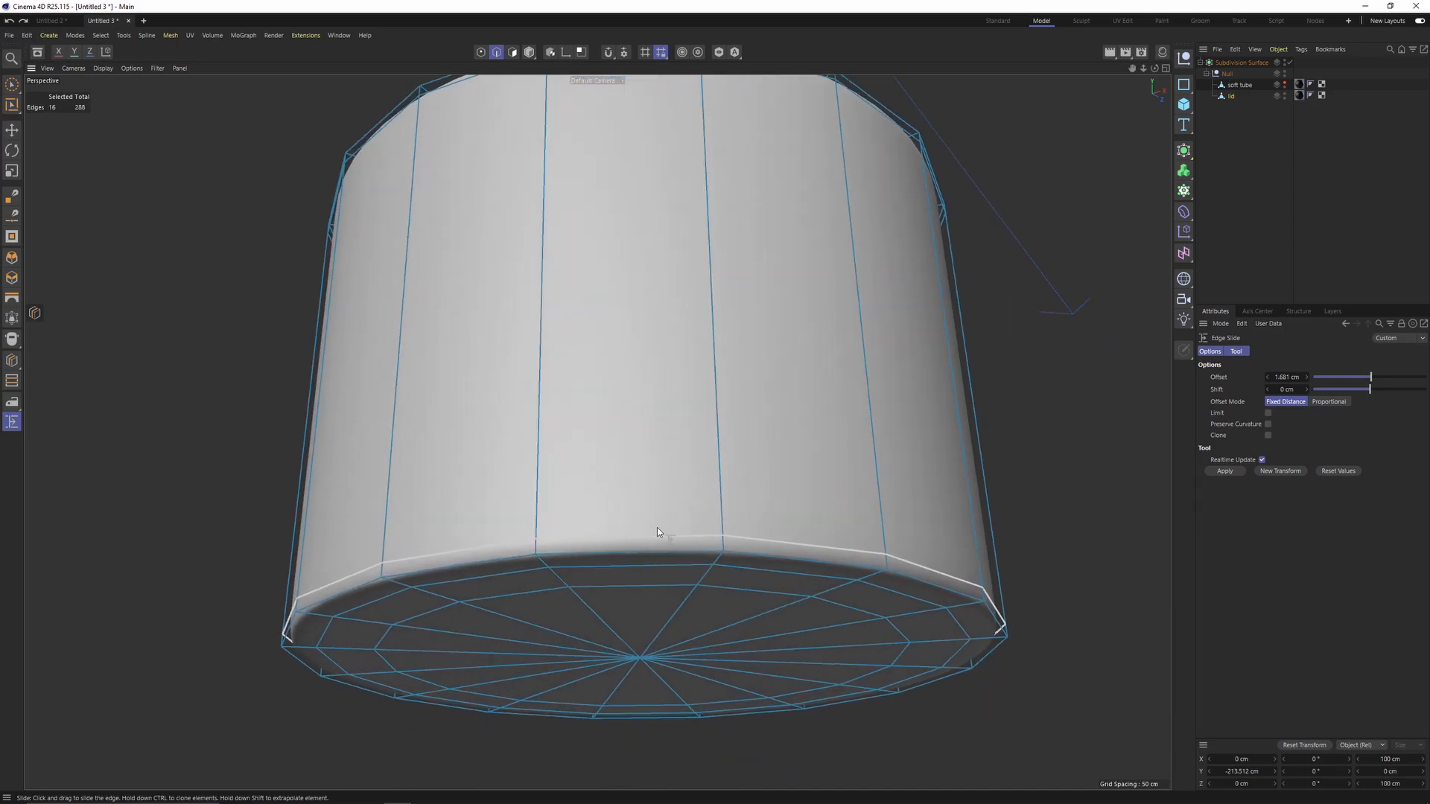
pyautogui.moveTo(655, 533); pyautogui.dragTo(659, 514)
pyautogui.click(1334, 256)
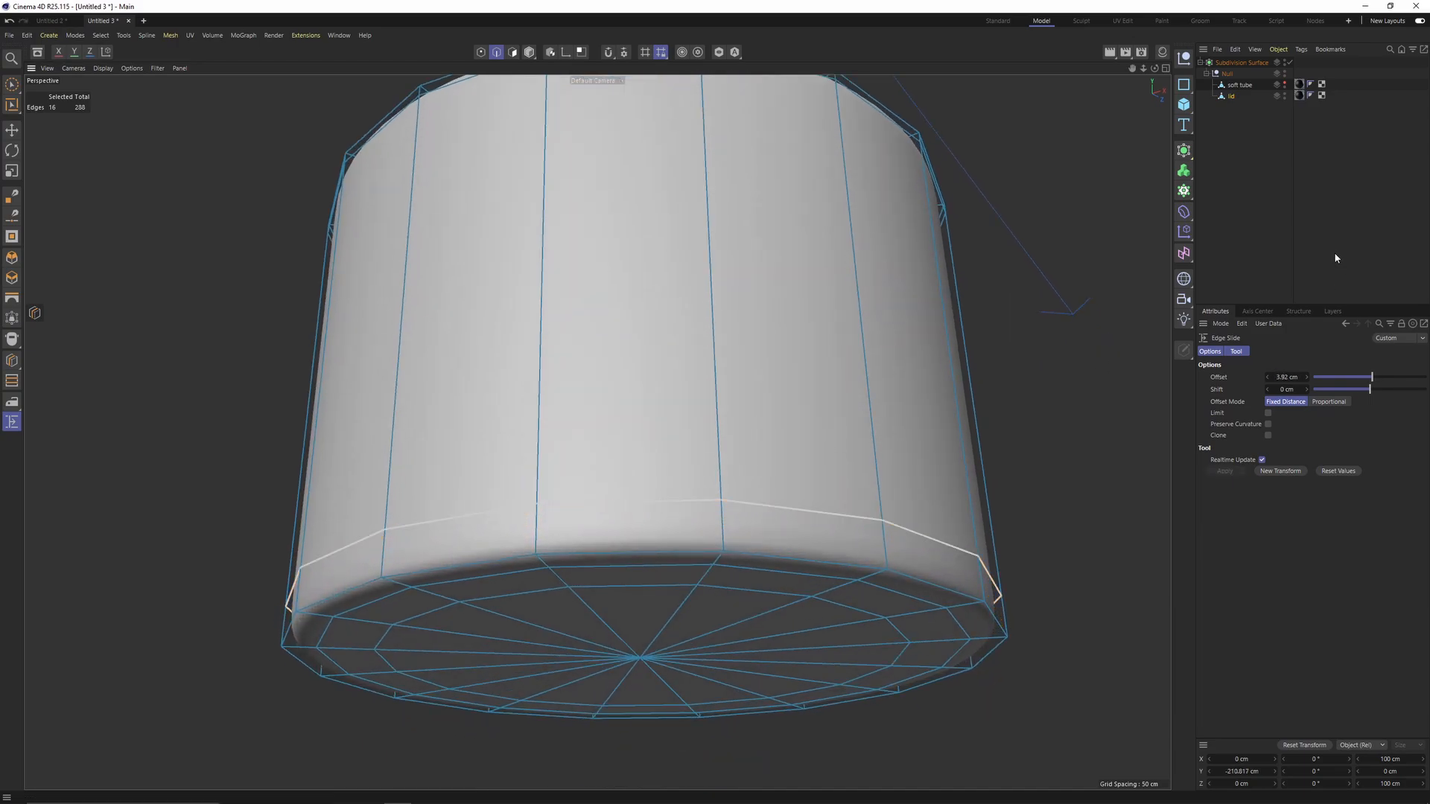
# Step: Disable the Subdivision Surface and cut two evenly spaced edge loops around the lid's outer wall
pyautogui.scroll(-6, 743, 490)
pyautogui.moveTo(722, 432)
pyautogui.keyDown('alt'); pyautogui.mouseDown()
pyautogui.moveTo(744, 345)
pyautogui.moveTo(735, 432)
pyautogui.mouseUp(); pyautogui.keyUp('alt')
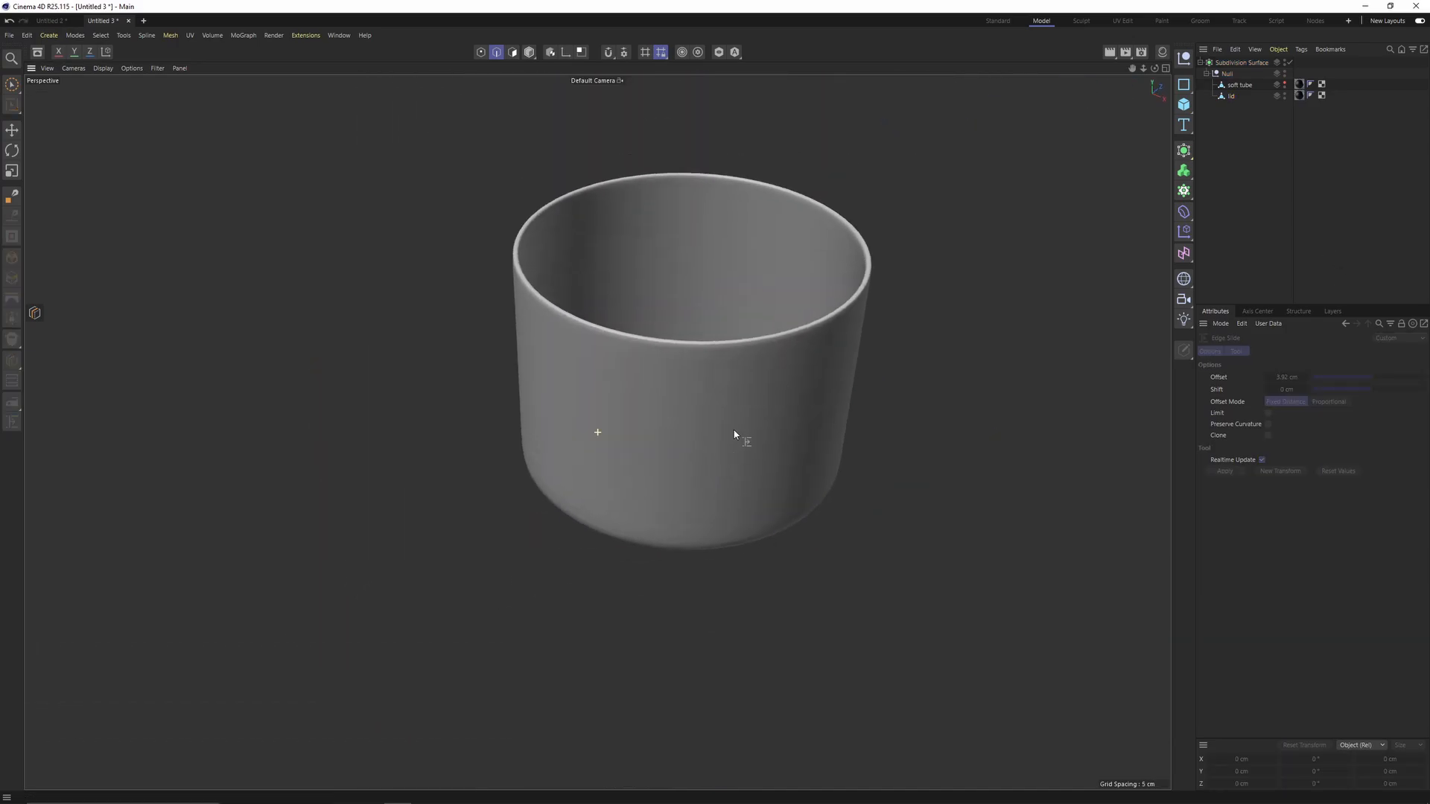
pyautogui.scroll(5, 624, 320)
pyautogui.hotkey('ctrl', 'z')
pyautogui.press('q')
pyautogui.scroll(-2, 659, 366)
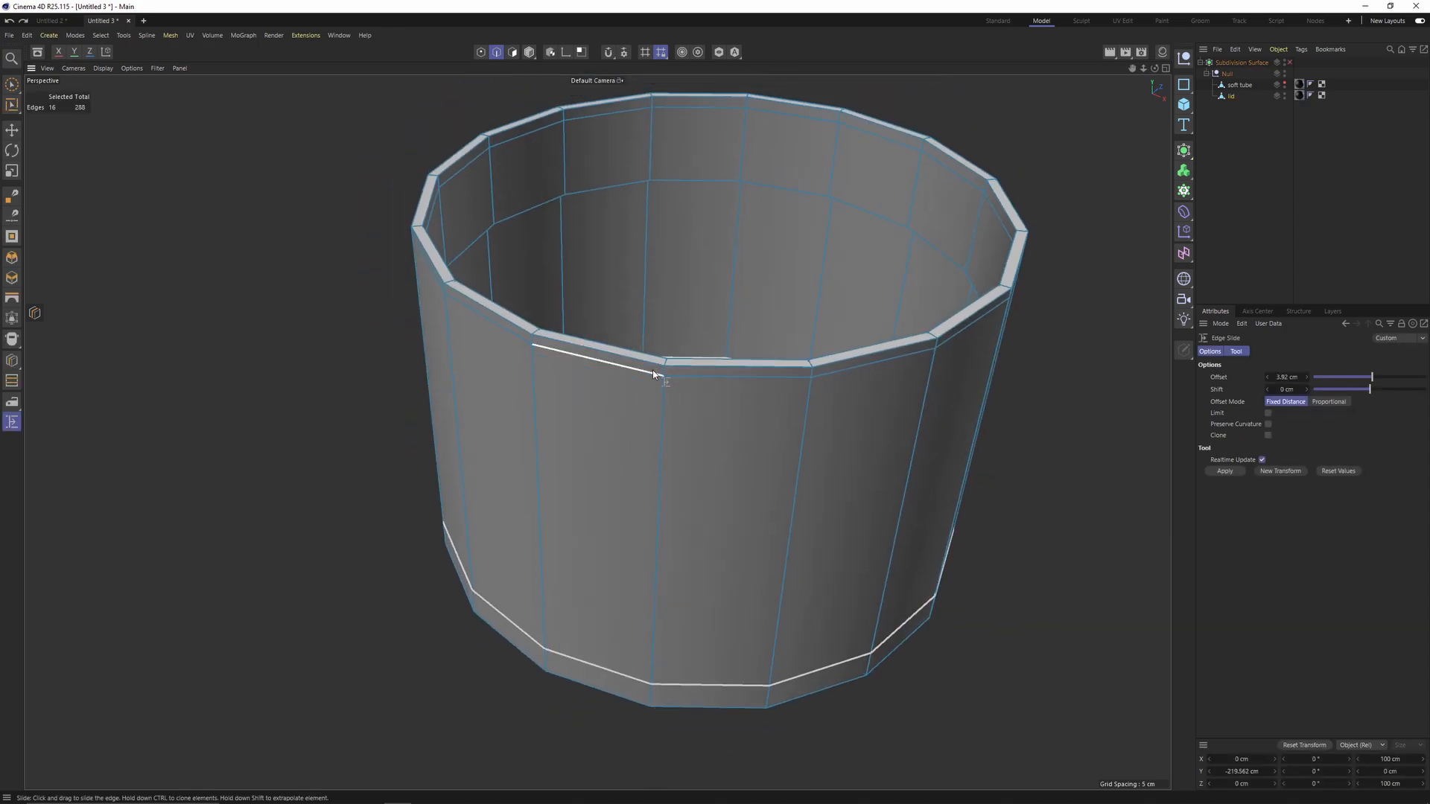
pyautogui.press('k')
pyautogui.press('l')
pyautogui.keyDown('alt'); pyautogui.moveTo(659, 471); pyautogui.dragTo(678, 441); pyautogui.keyUp('alt')
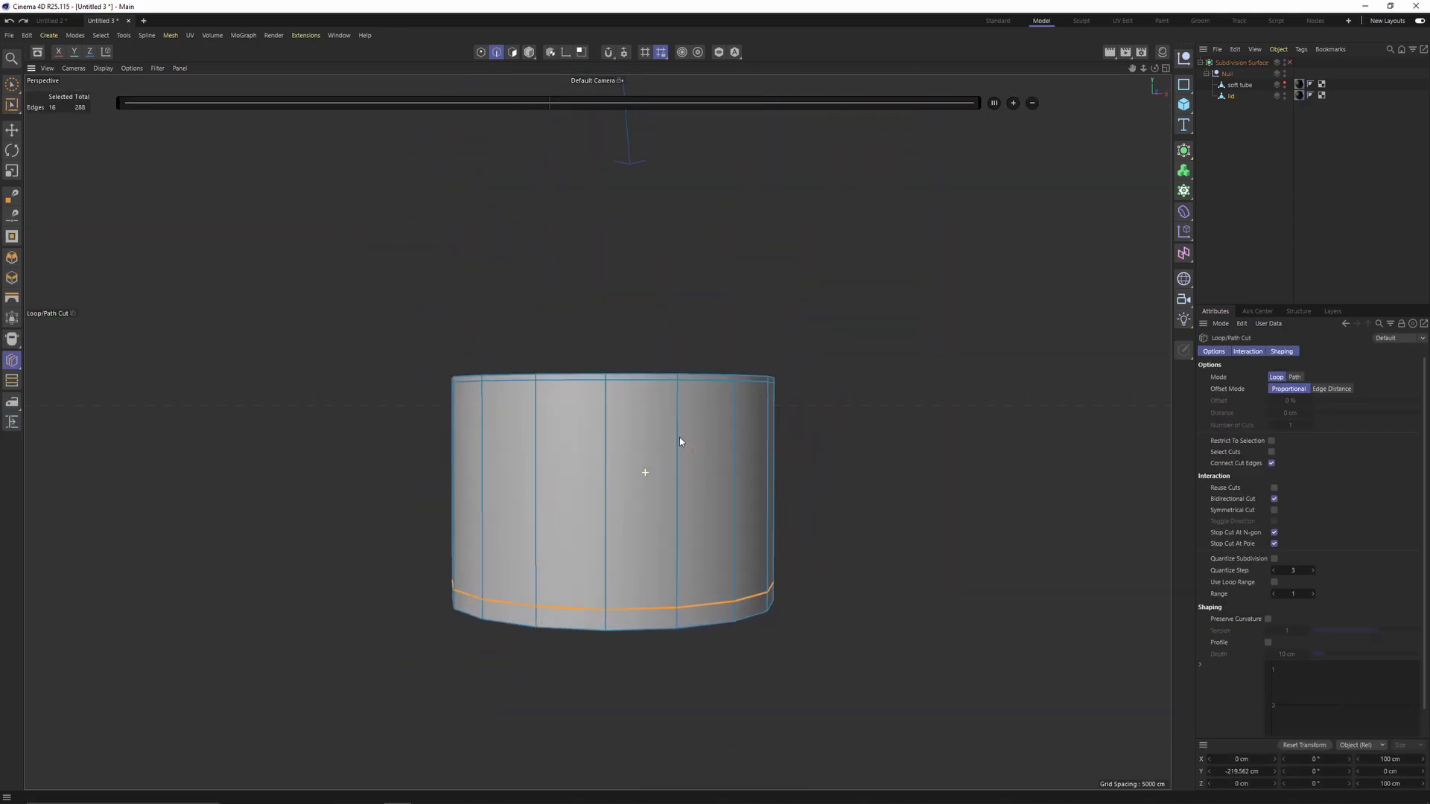
pyautogui.click(677, 508)
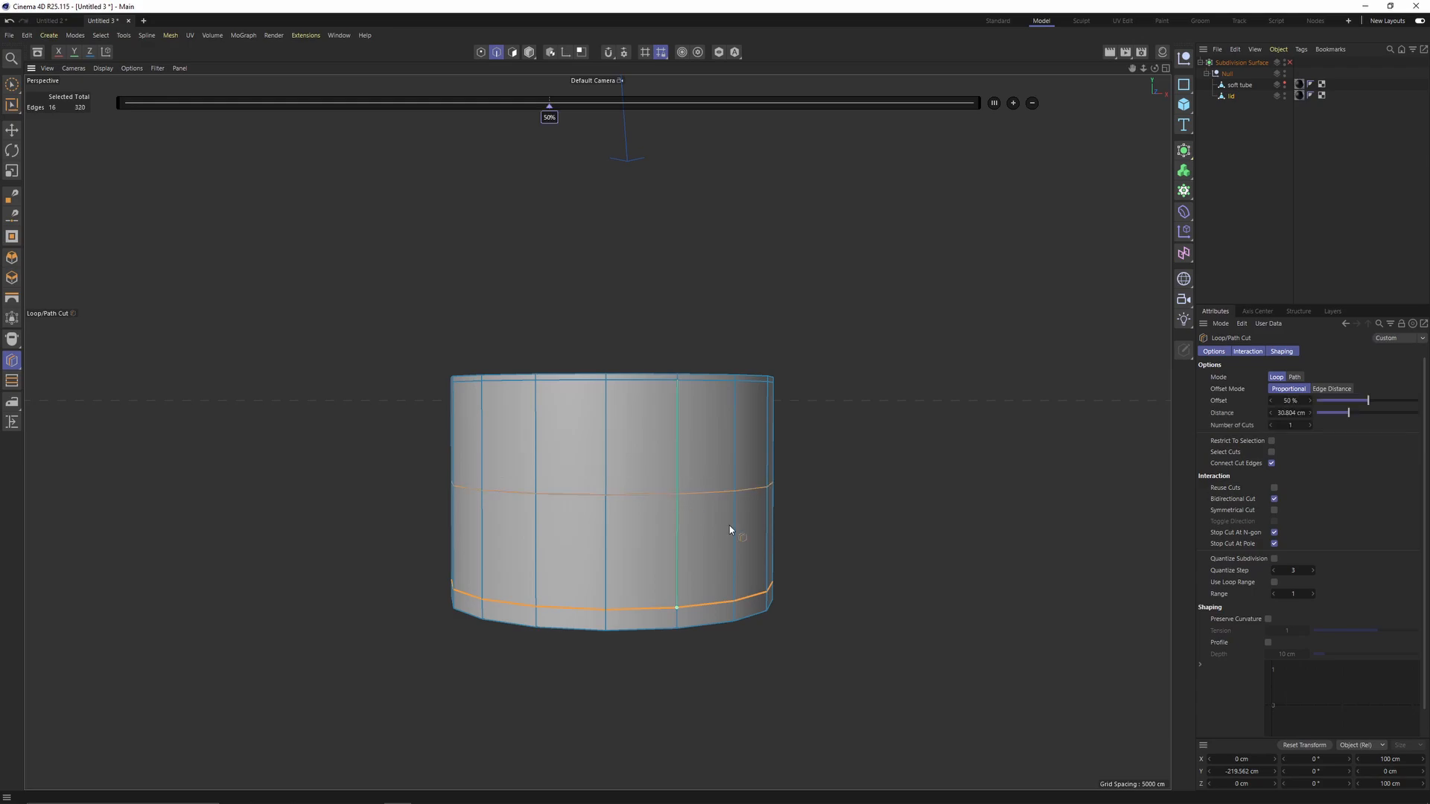
pyautogui.click(1014, 104)
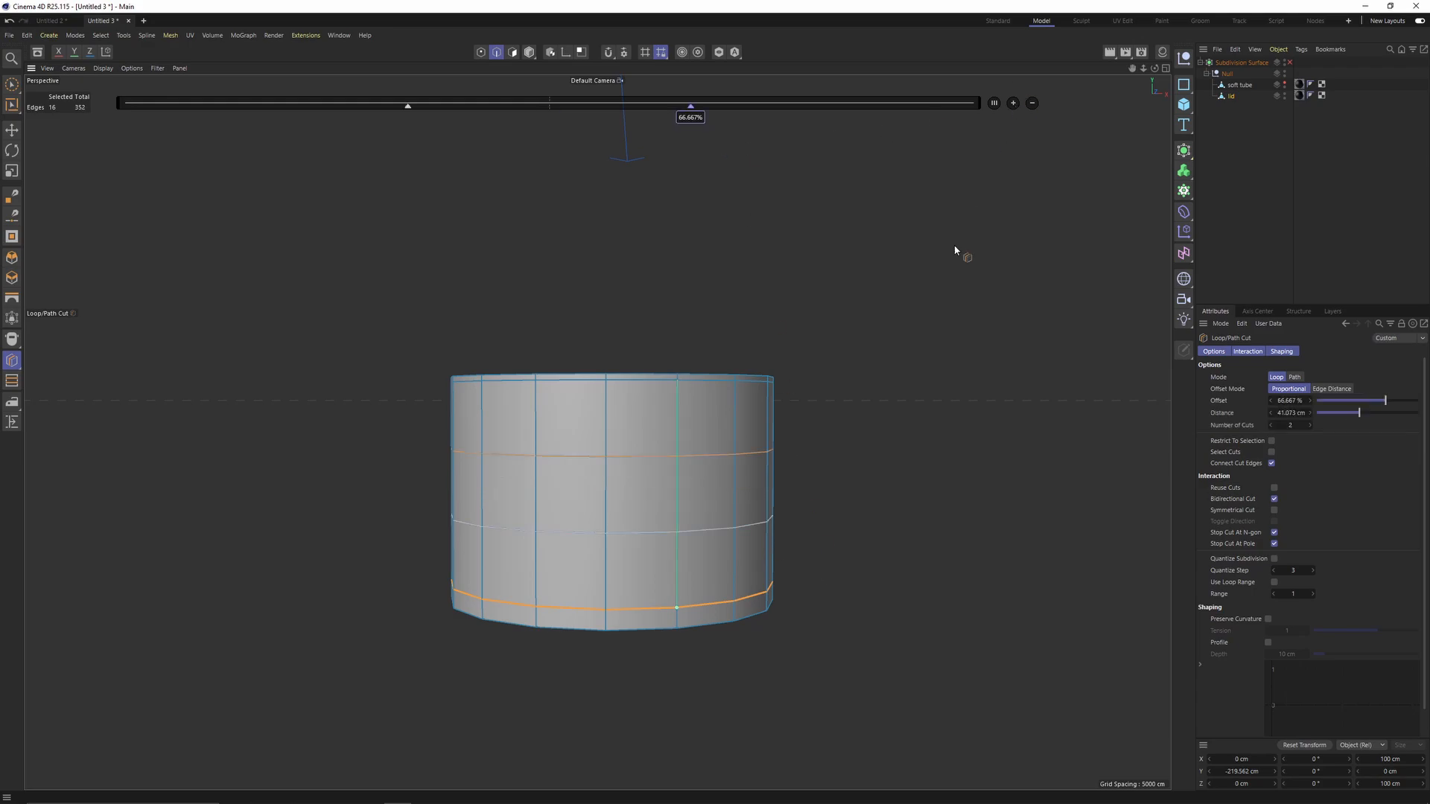
# Step: Make the soft tube visible again and enable the Subdivision Surface
pyautogui.keyDown('alt'); pyautogui.moveTo(767, 450); pyautogui.dragTo(744, 459); pyautogui.keyUp('alt')
pyautogui.press('v')
pyautogui.moveTo(782, 361)
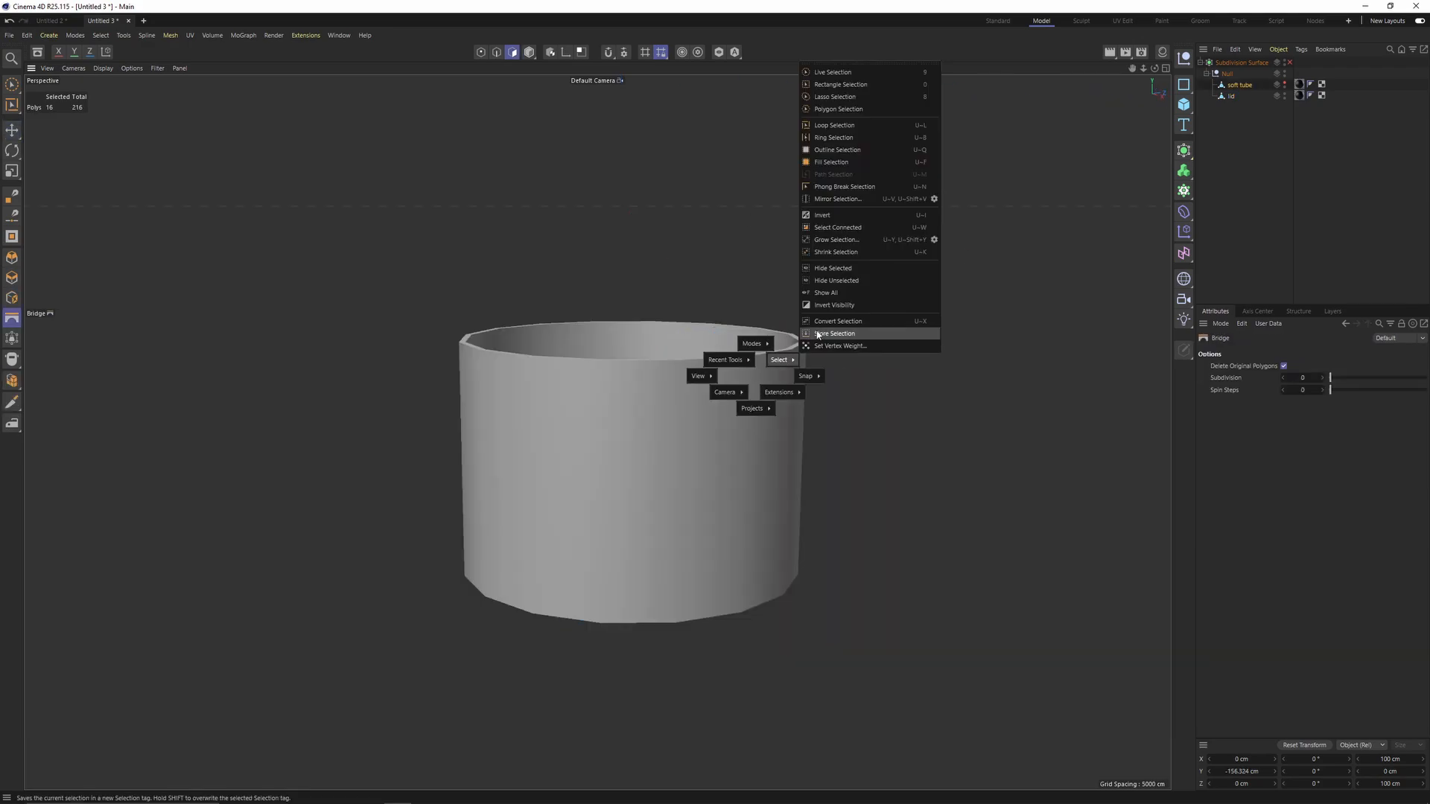
pyautogui.click(817, 333)
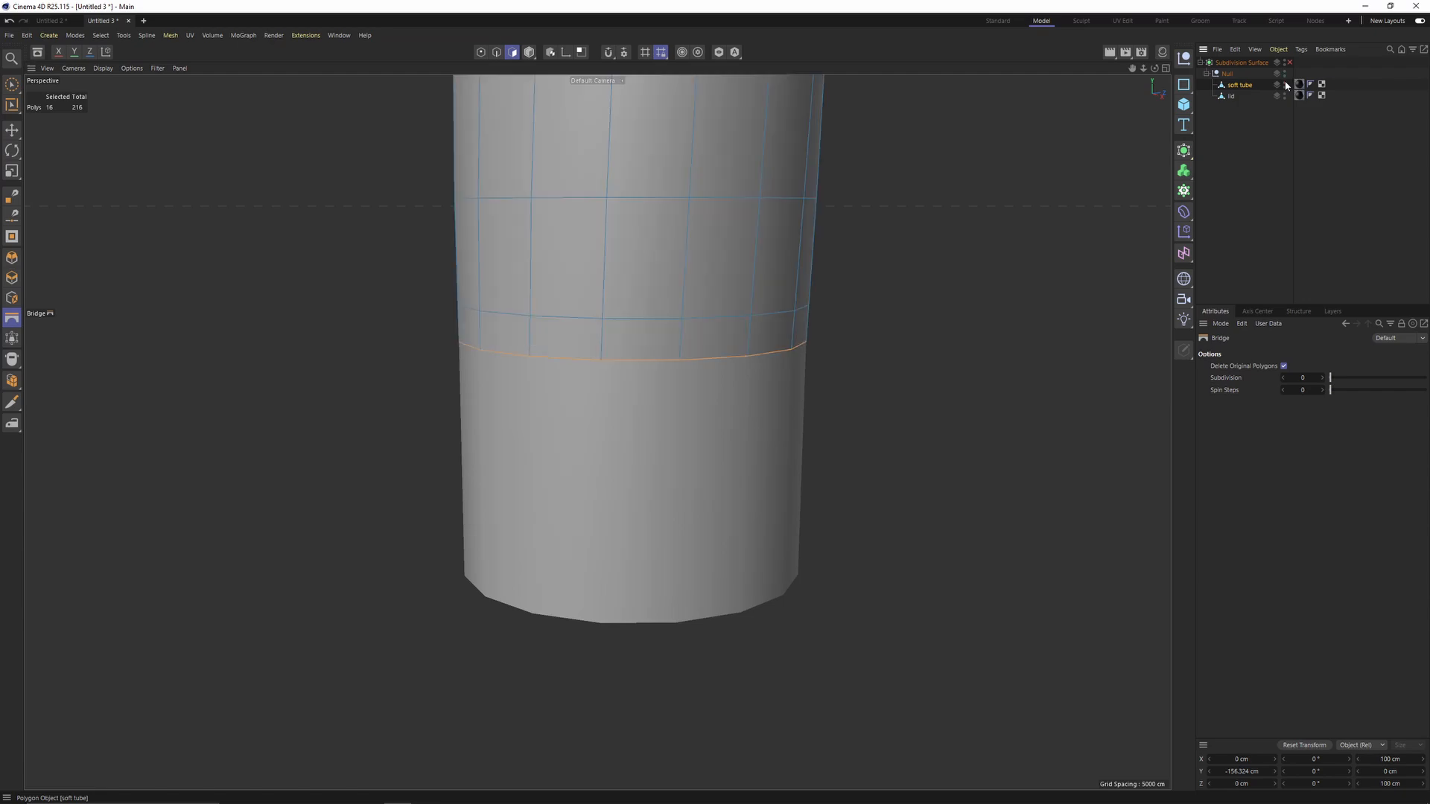
pyautogui.click(1289, 61)
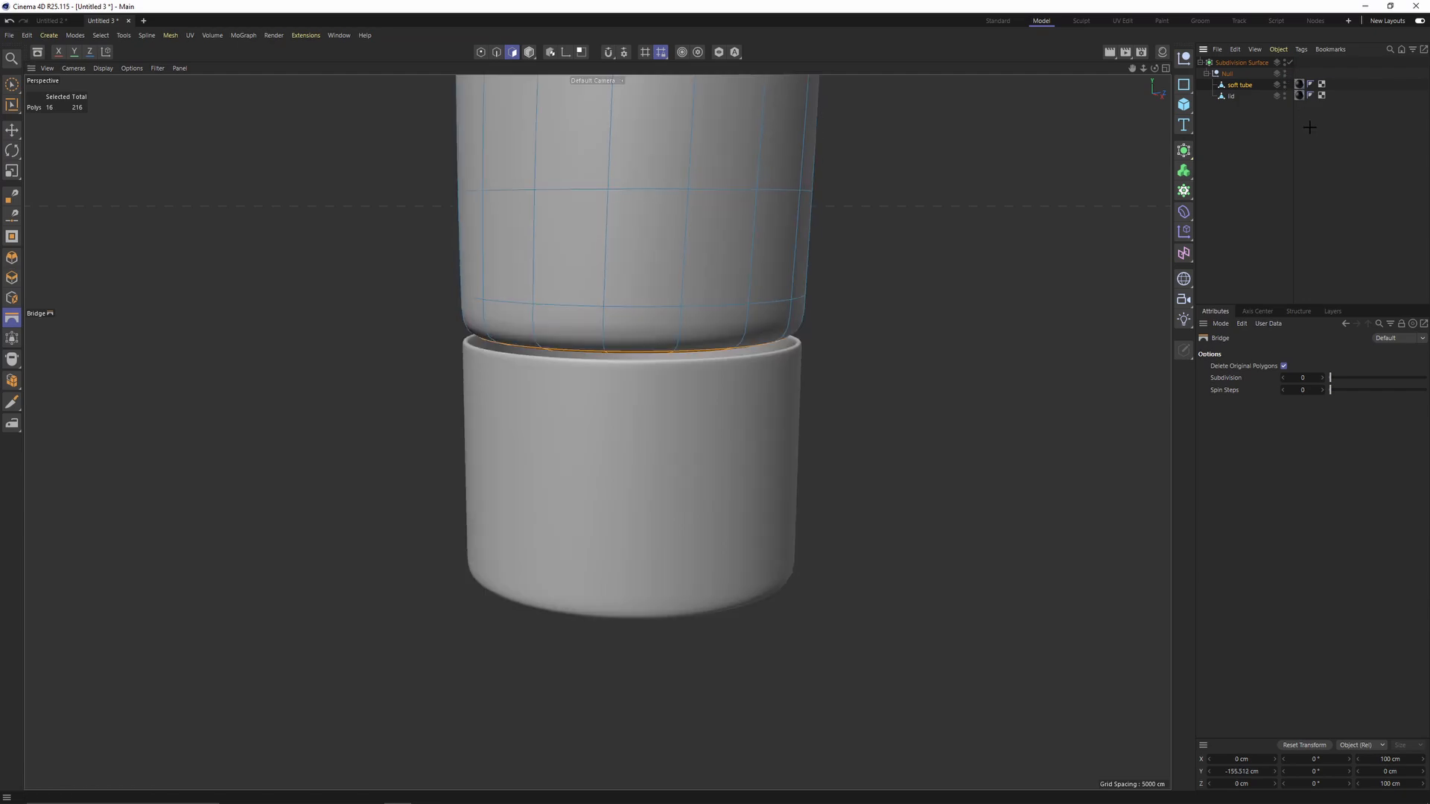
# Step: Examine the joint between the soft tube's base and the lid's rim
pyautogui.keyDown('alt'); pyautogui.moveTo(807, 281); pyautogui.dragTo(724, 328); pyautogui.keyUp('alt')
pyautogui.scroll(3, 766, 329)
pyautogui.scroll(2, 738, 389)
pyautogui.scroll(1, 707, 325)
pyautogui.keyDown('alt'); pyautogui.moveTo(684, 320); pyautogui.dragTo(731, 350, button='middle'); pyautogui.keyUp('alt')
pyautogui.middleClick(731, 350)
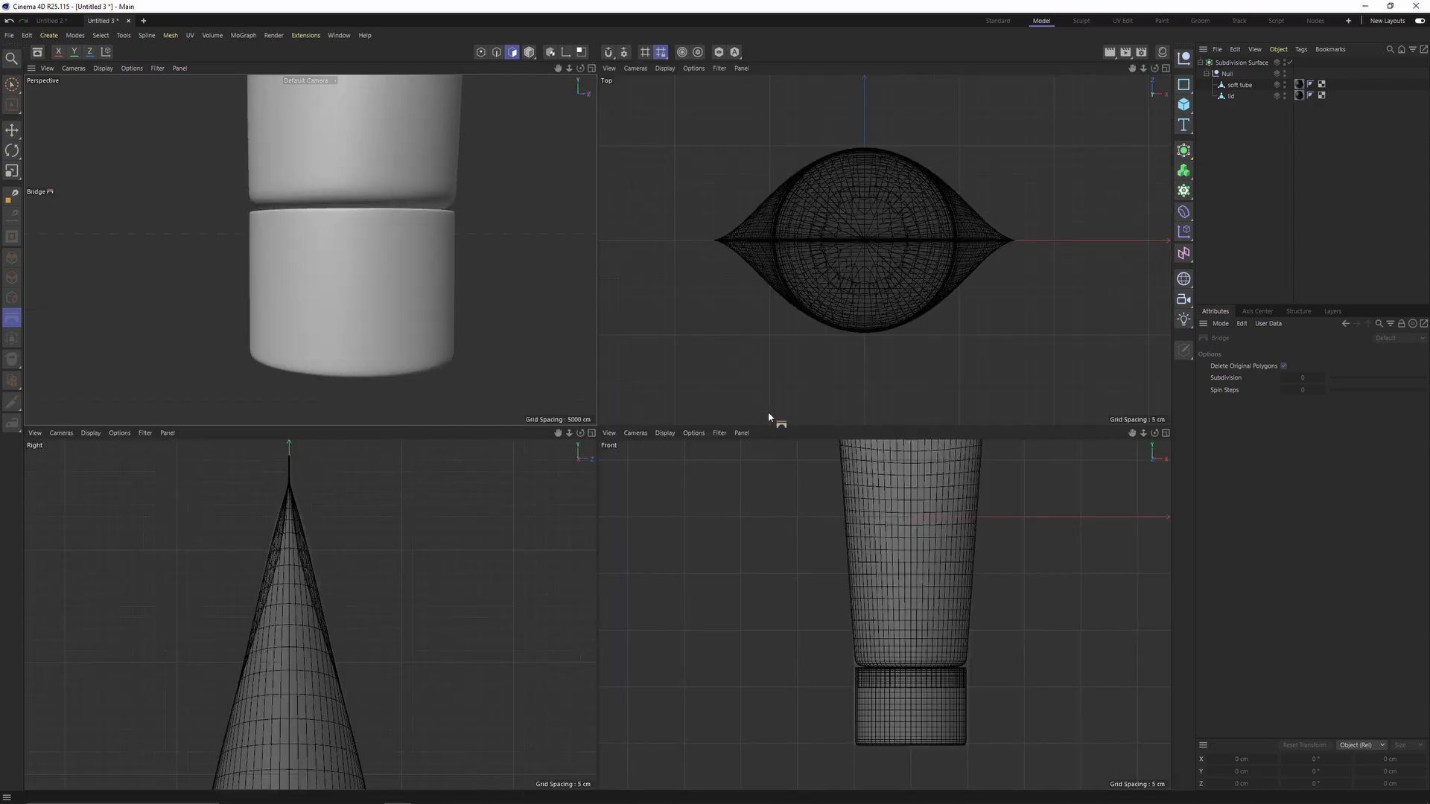
pyautogui.middleClick(578, 395)
pyautogui.scroll(1, 687, 432)
pyautogui.scroll(1, 693, 447)
pyautogui.keyDown('alt'); pyautogui.moveTo(692, 447); pyautogui.dragTo(662, 339); pyautogui.keyUp('alt')
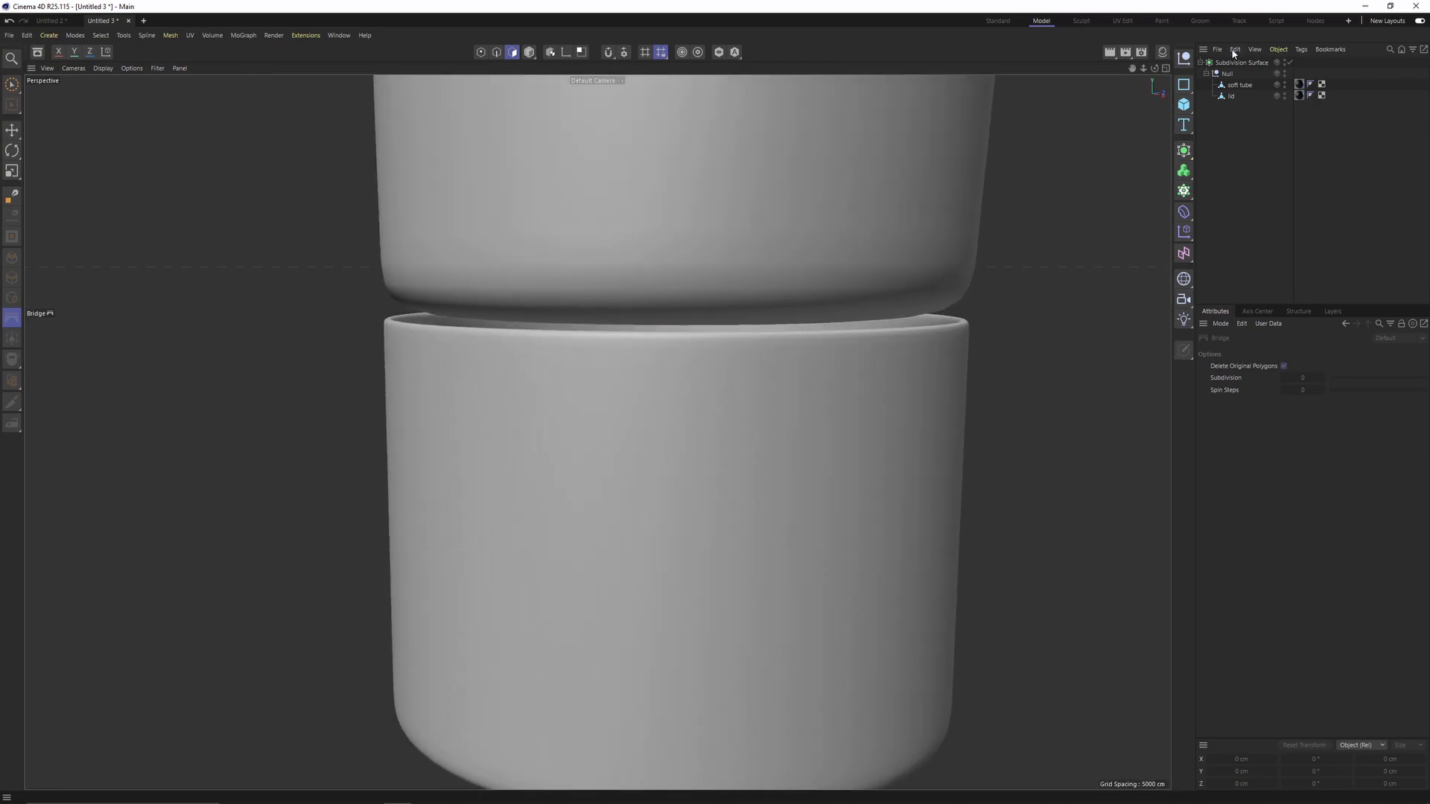
# Step: Disable the Subdivision Surface and isolate the soft tube to expose its base ring from below
pyautogui.click(1227, 85)
pyautogui.press('q')
pyautogui.scroll(3, 894, 268)
pyautogui.keyDown('alt'); pyautogui.moveTo(774, 316); pyautogui.dragTo(741, 306); pyautogui.keyUp('alt')
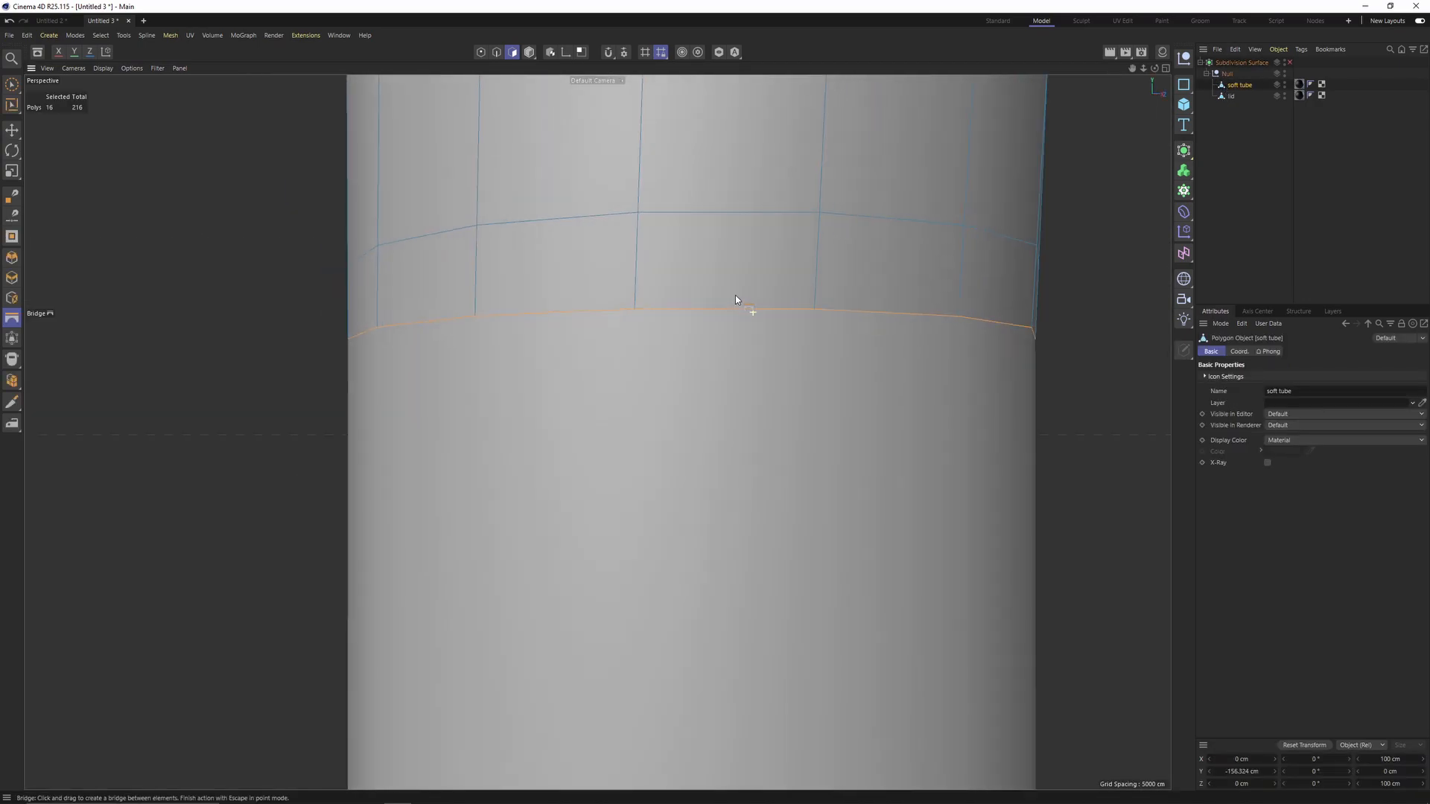
pyautogui.click(718, 52)
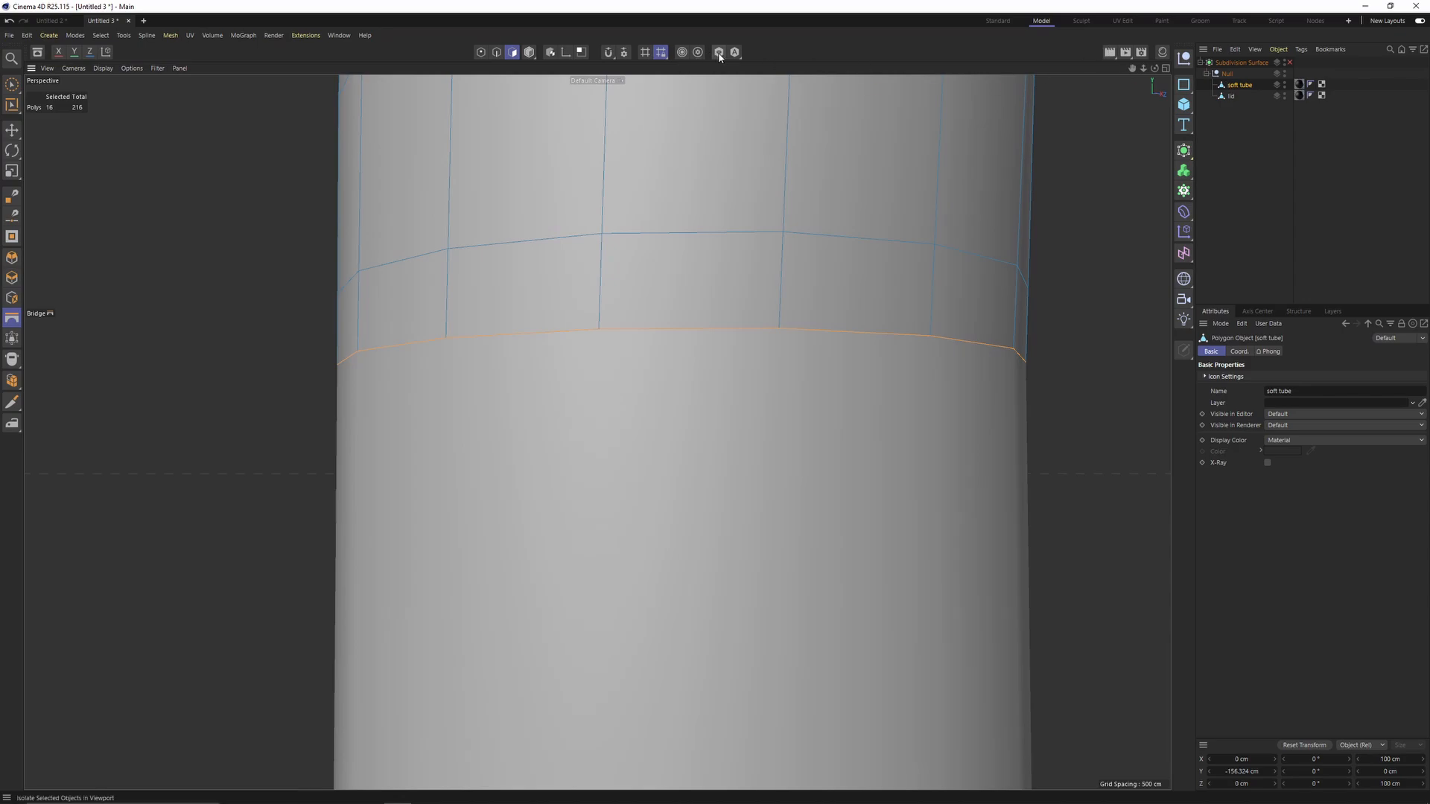
pyautogui.keyDown('alt'); pyautogui.moveTo(752, 187); pyautogui.dragTo(718, 340); pyautogui.keyUp('alt')
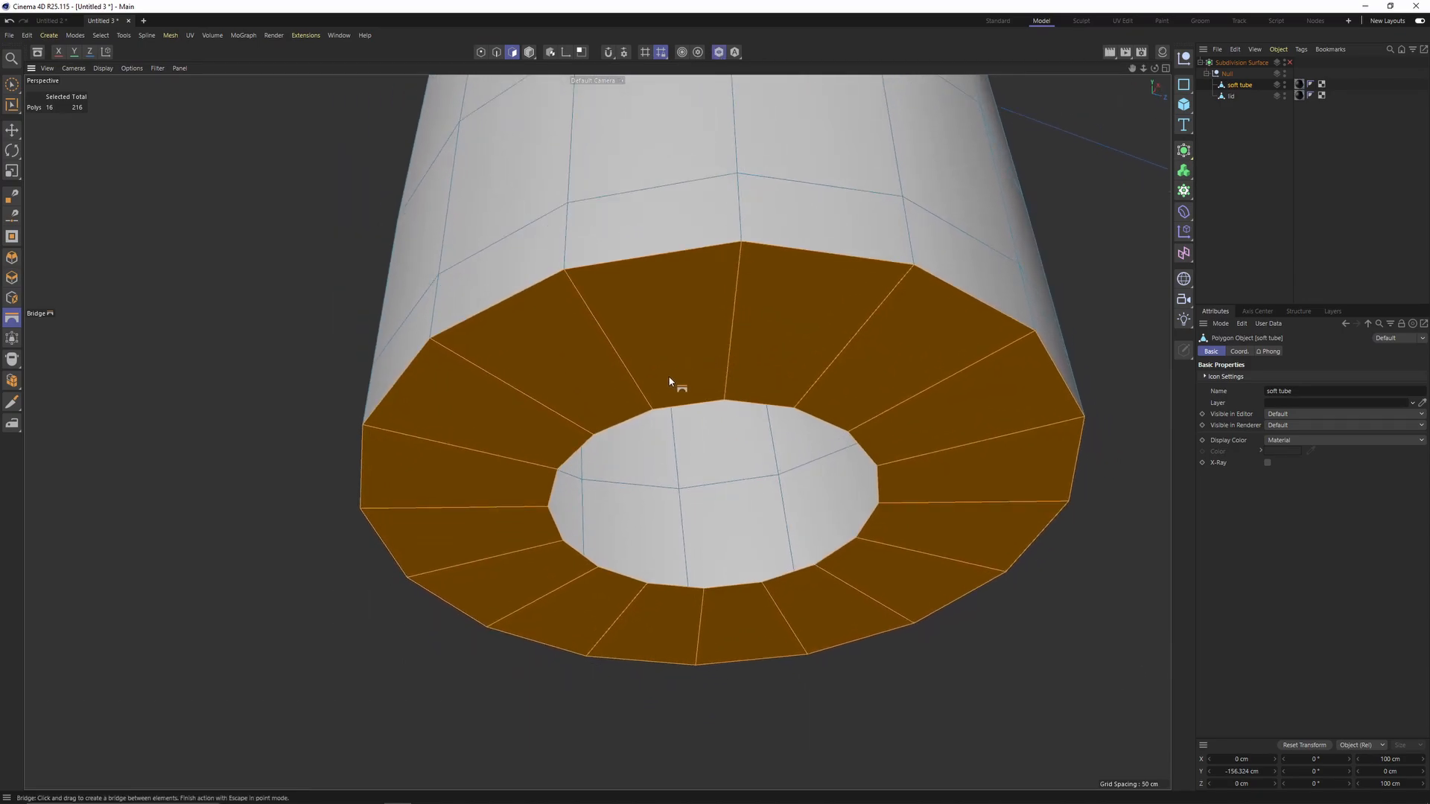
# Step: Pull the inner edge loop of the soft tube's base down toward the lid with all objects shown, and re-enable the Subdivision Surface
pyautogui.press('e')
pyautogui.doubleClick(655, 401)
pyautogui.keyDown('alt'); pyautogui.moveTo(654, 401); pyautogui.dragTo(758, 72); pyautogui.keyUp('alt')
pyautogui.click(719, 51)
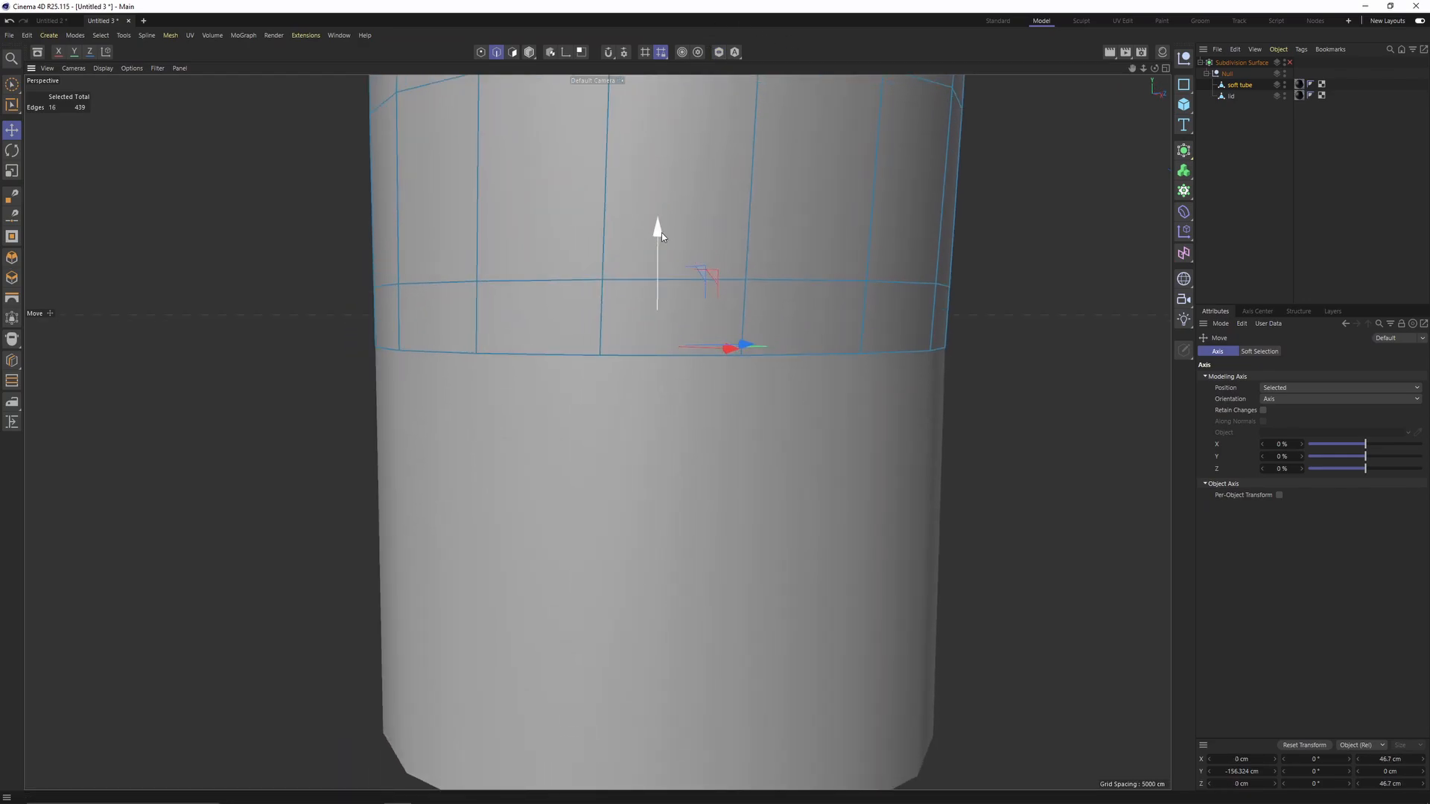
pyautogui.moveTo(662, 232); pyautogui.dragTo(659, 257)
pyautogui.hotkey('ctrl', 'shift', 'a')
pyautogui.keyDown('alt'); pyautogui.moveTo(859, 261); pyautogui.dragTo(597, 431, button='right'); pyautogui.keyUp('alt')
pyautogui.keyDown('alt'); pyautogui.moveTo(596, 431); pyautogui.dragTo(758, 371); pyautogui.keyUp('alt')
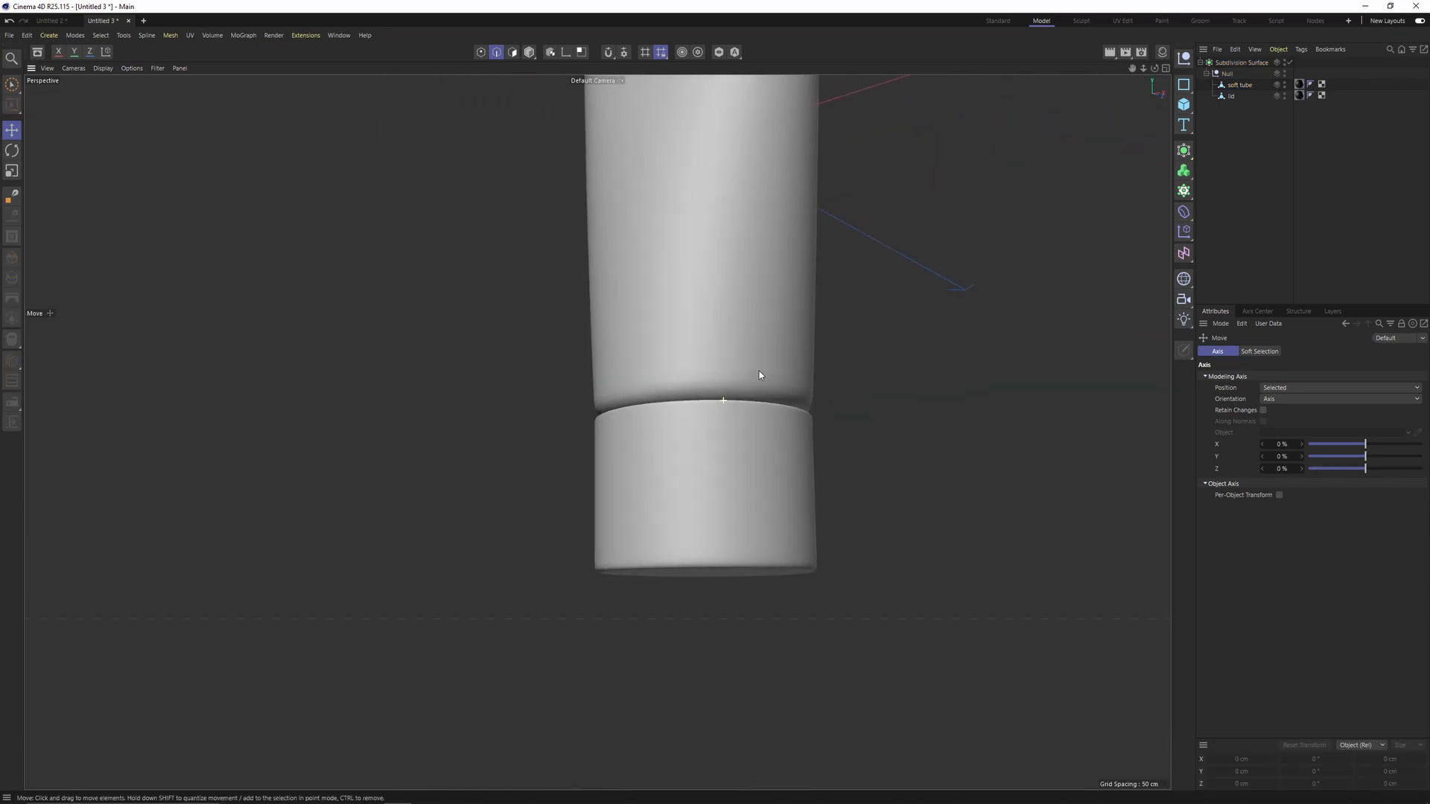
pyautogui.keyDown('alt'); pyautogui.moveTo(759, 375); pyautogui.dragTo(762, 399, button='right'); pyautogui.keyUp('alt')
pyautogui.keyDown('alt'); pyautogui.moveTo(763, 399); pyautogui.dragTo(731, 326); pyautogui.keyUp('alt')
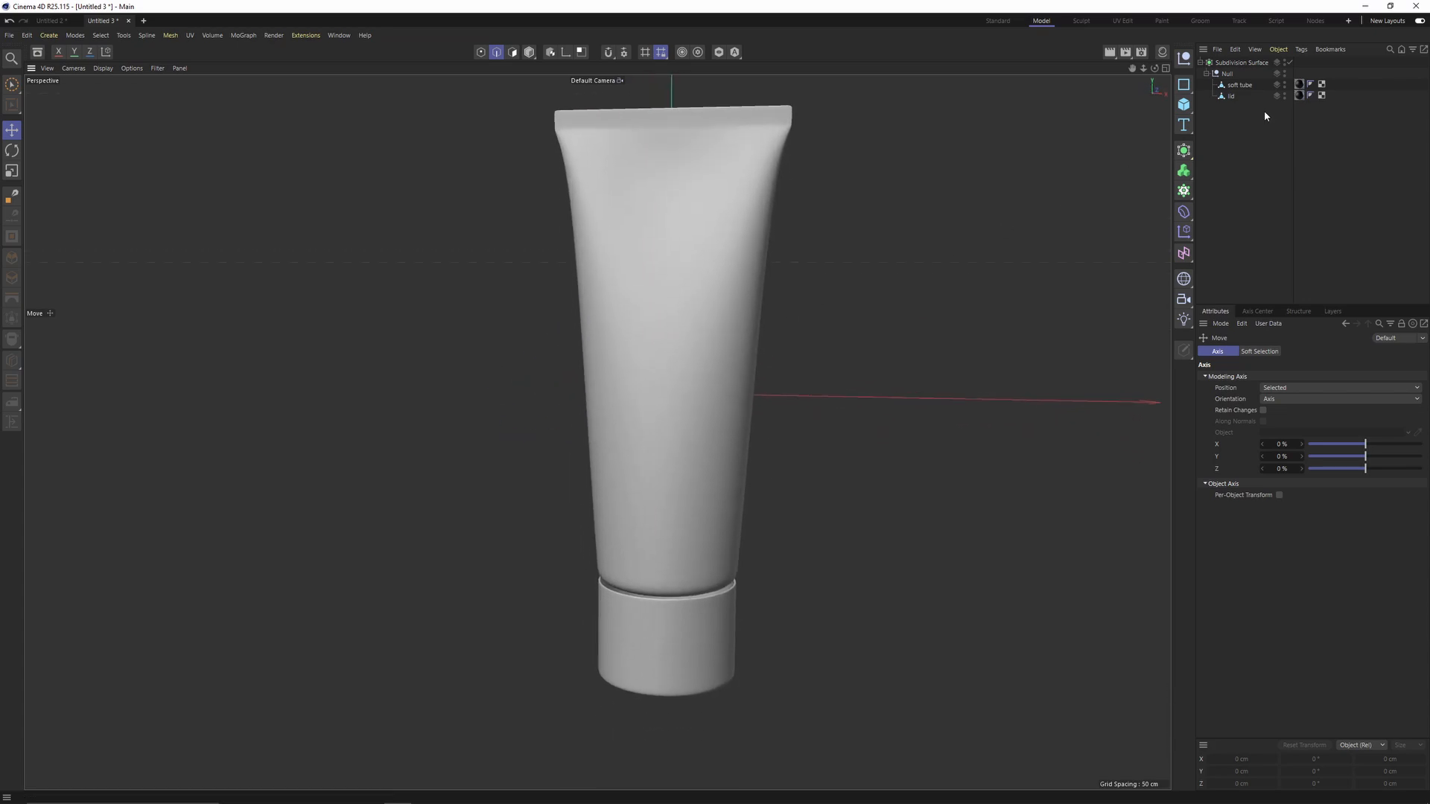
# Step: Examine the smoothed tube and lid together, checking the lid's shape and the overall proportions
pyautogui.click(1232, 97)
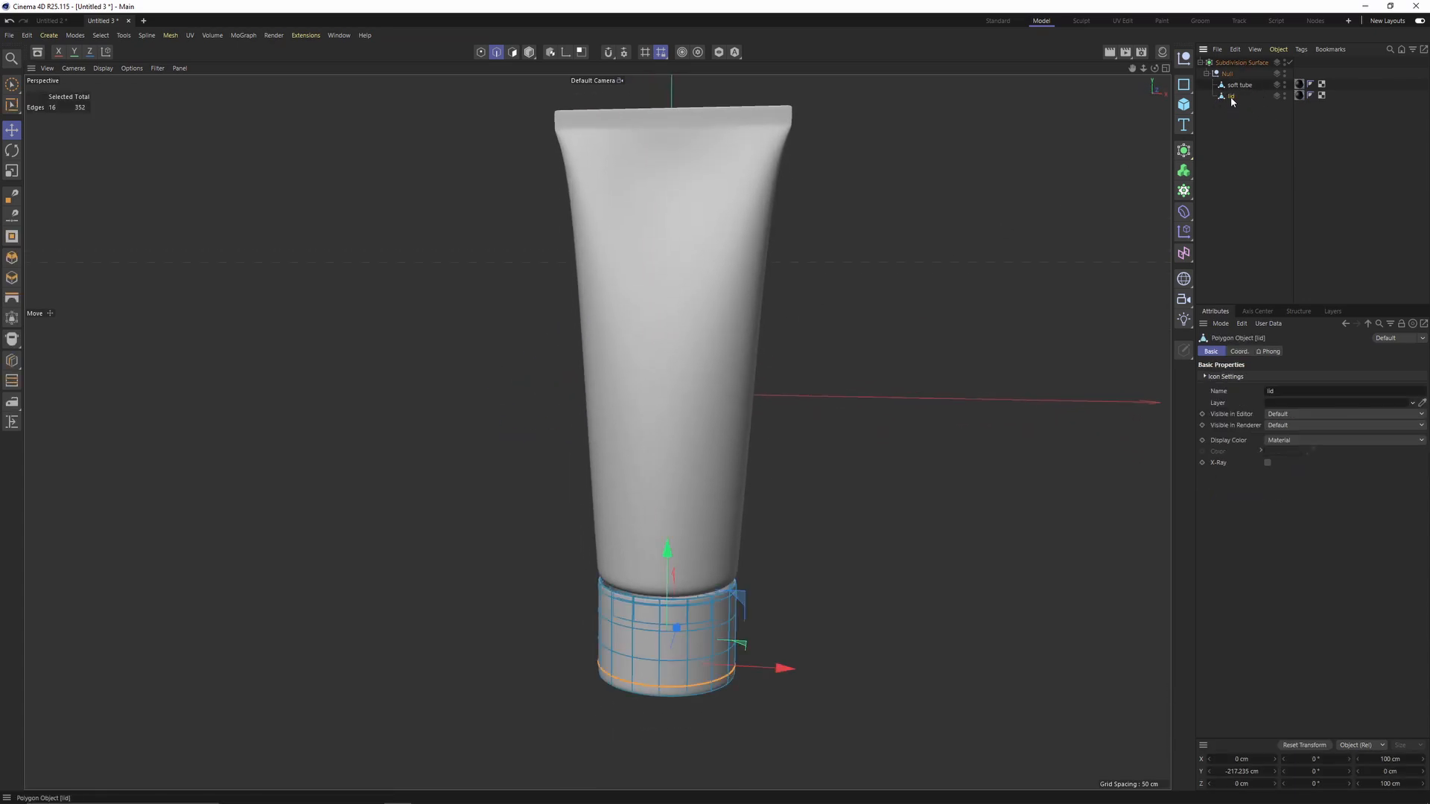
pyautogui.click(1277, 179)
pyautogui.keyDown('alt'); pyautogui.moveTo(764, 477); pyautogui.dragTo(781, 426); pyautogui.keyUp('alt')
pyautogui.scroll(2, 696, 510)
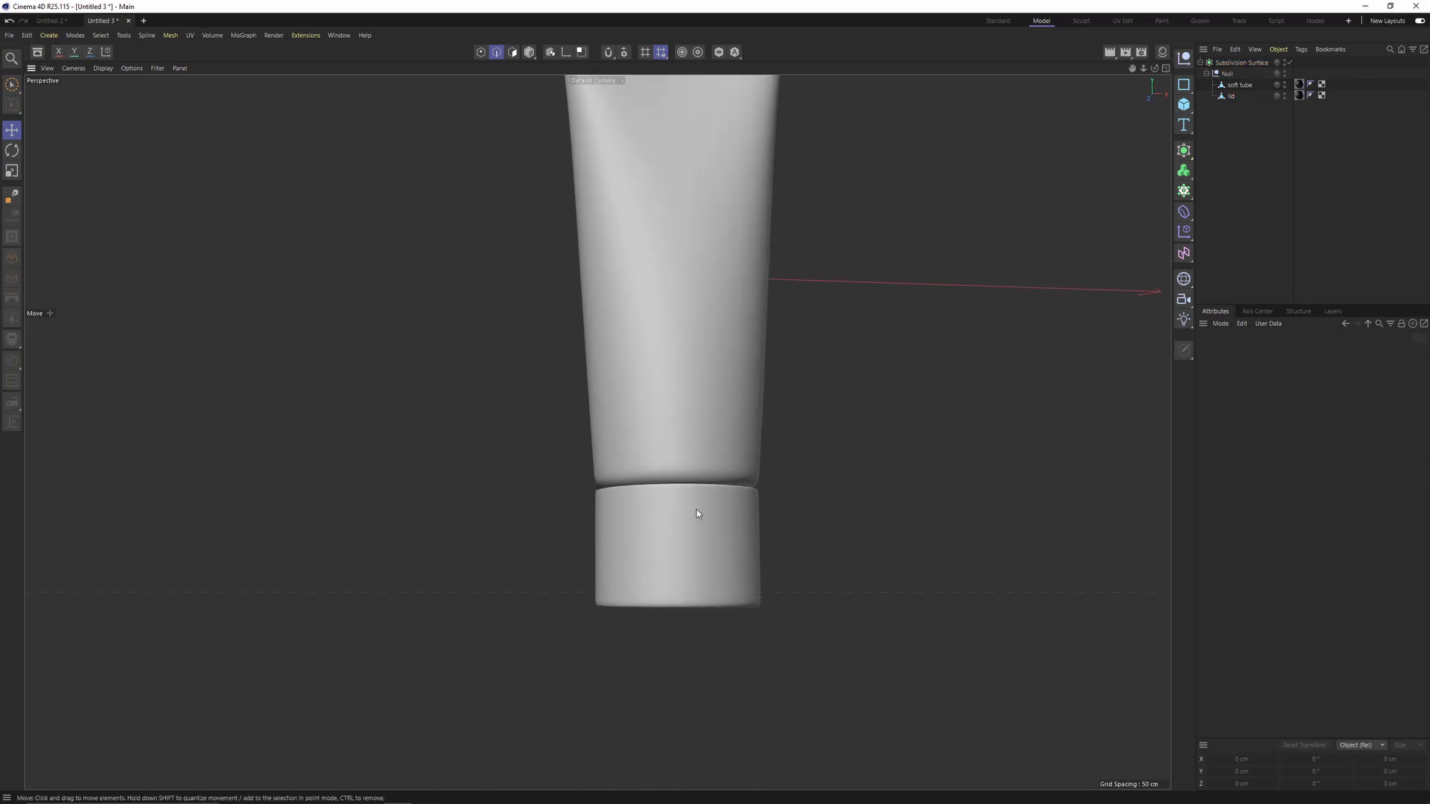
pyautogui.keyDown('alt'); pyautogui.moveTo(761, 359); pyautogui.dragTo(751, 434, button='middle'); pyautogui.keyUp('alt')
pyautogui.middleClick(752, 437)
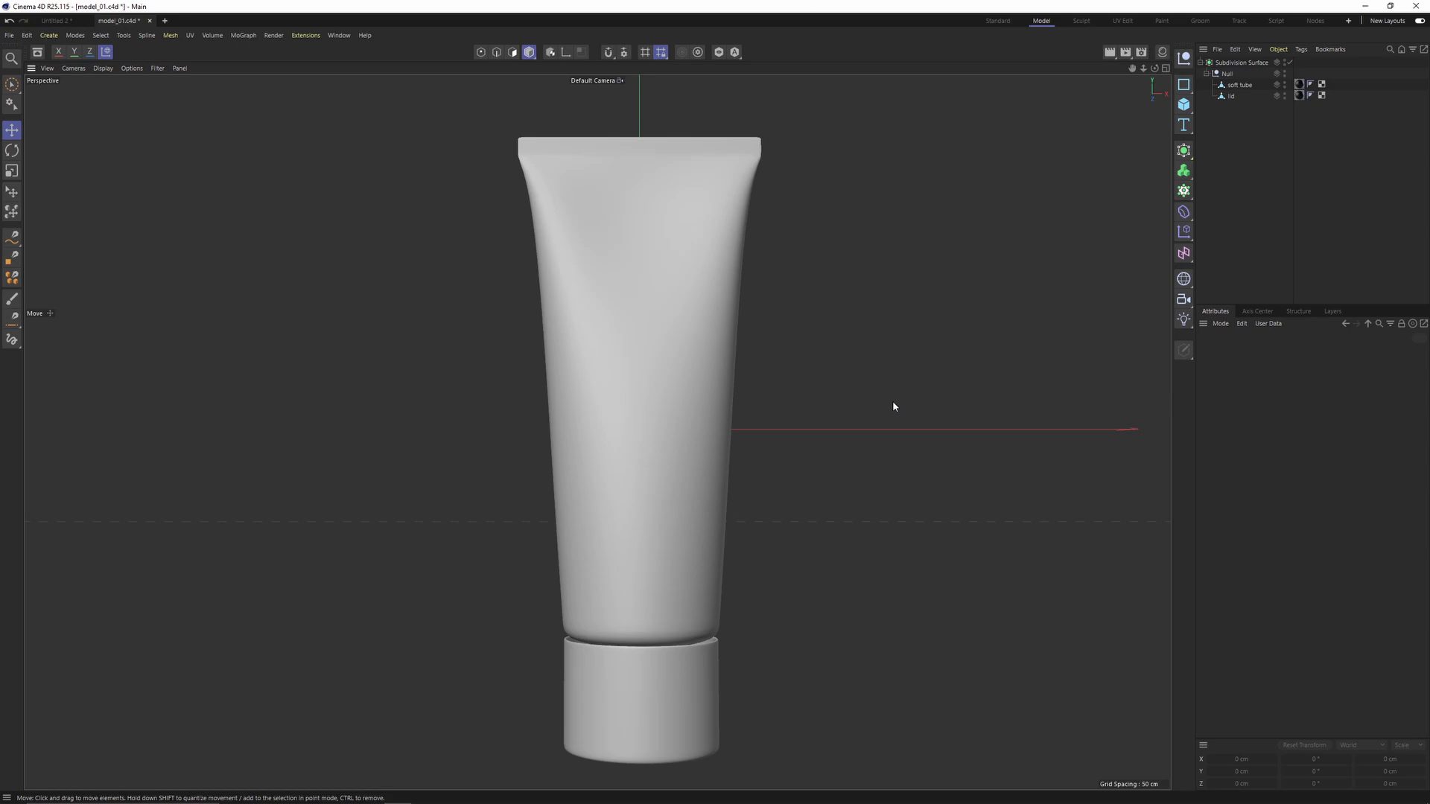
pyautogui.moveTo(894, 407)
pyautogui.keyDown('alt'); pyautogui.mouseDown()
pyautogui.moveTo(824, 399)
pyautogui.moveTo(813, 423)
pyautogui.mouseUp(); pyautogui.keyUp('alt')
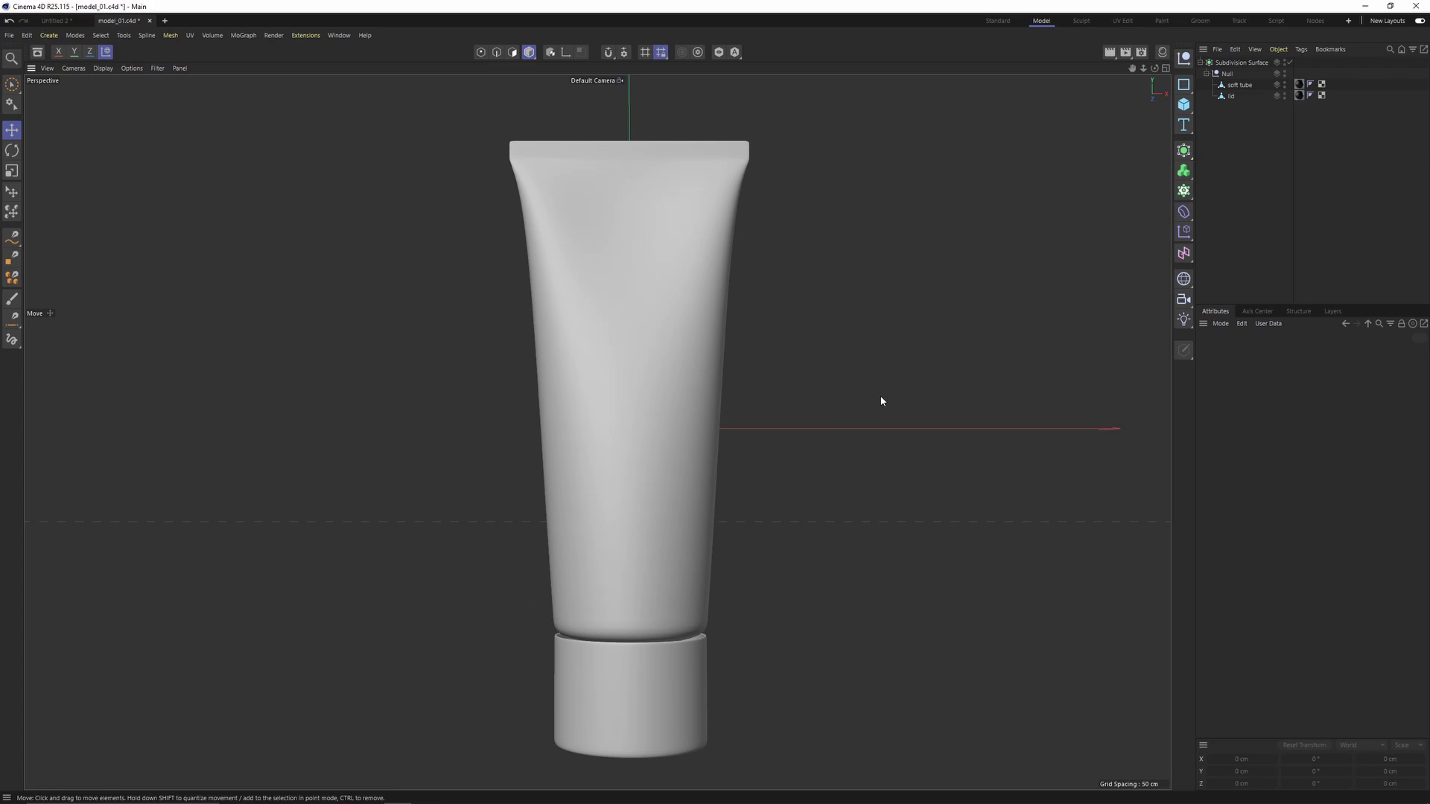
pyautogui.keyDown('alt'); pyautogui.moveTo(524, 430); pyautogui.dragTo(715, 387); pyautogui.keyUp('alt')
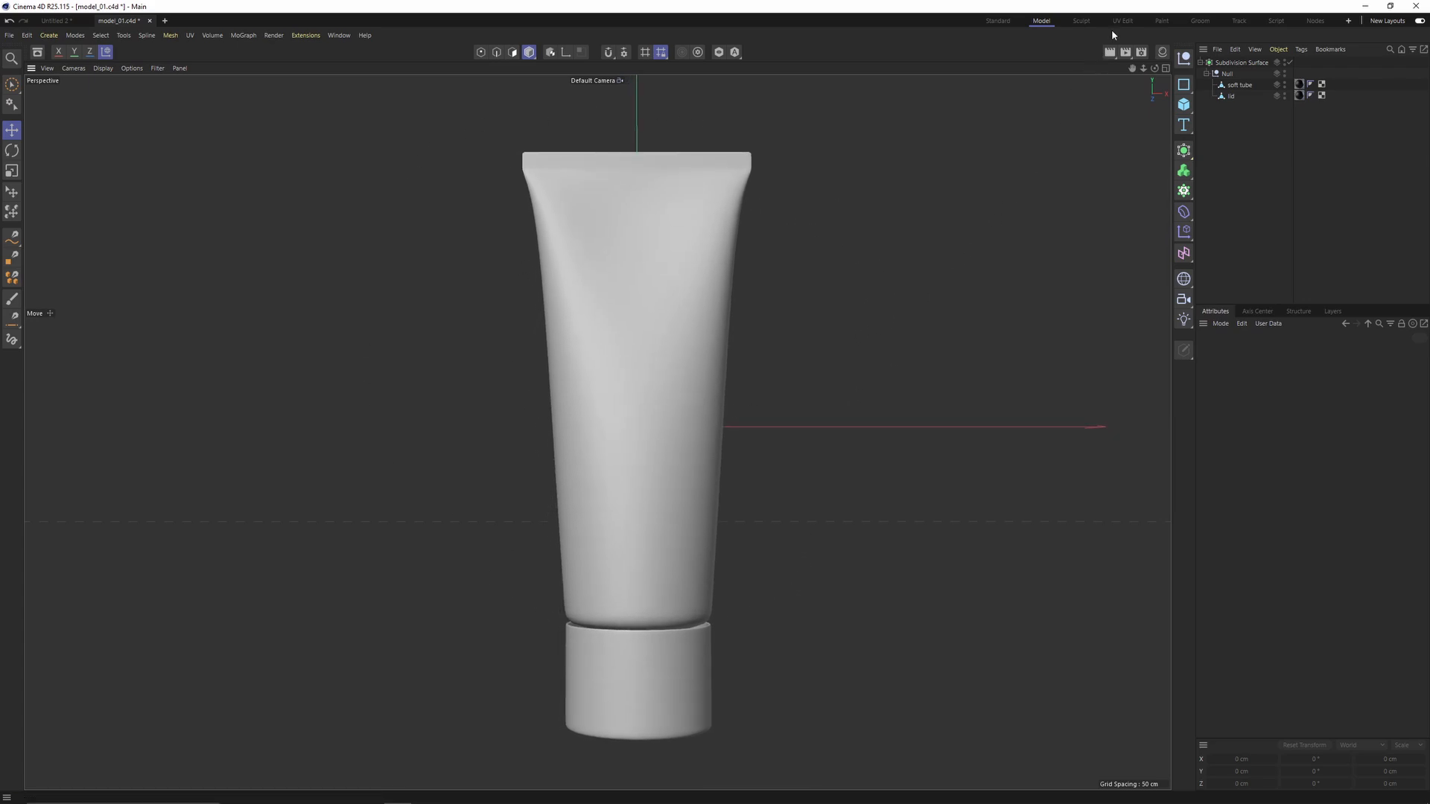
# Step: Switch to the Paint layout and start the BodyPaint 3D Setup Wizard
pyautogui.click(1162, 20)
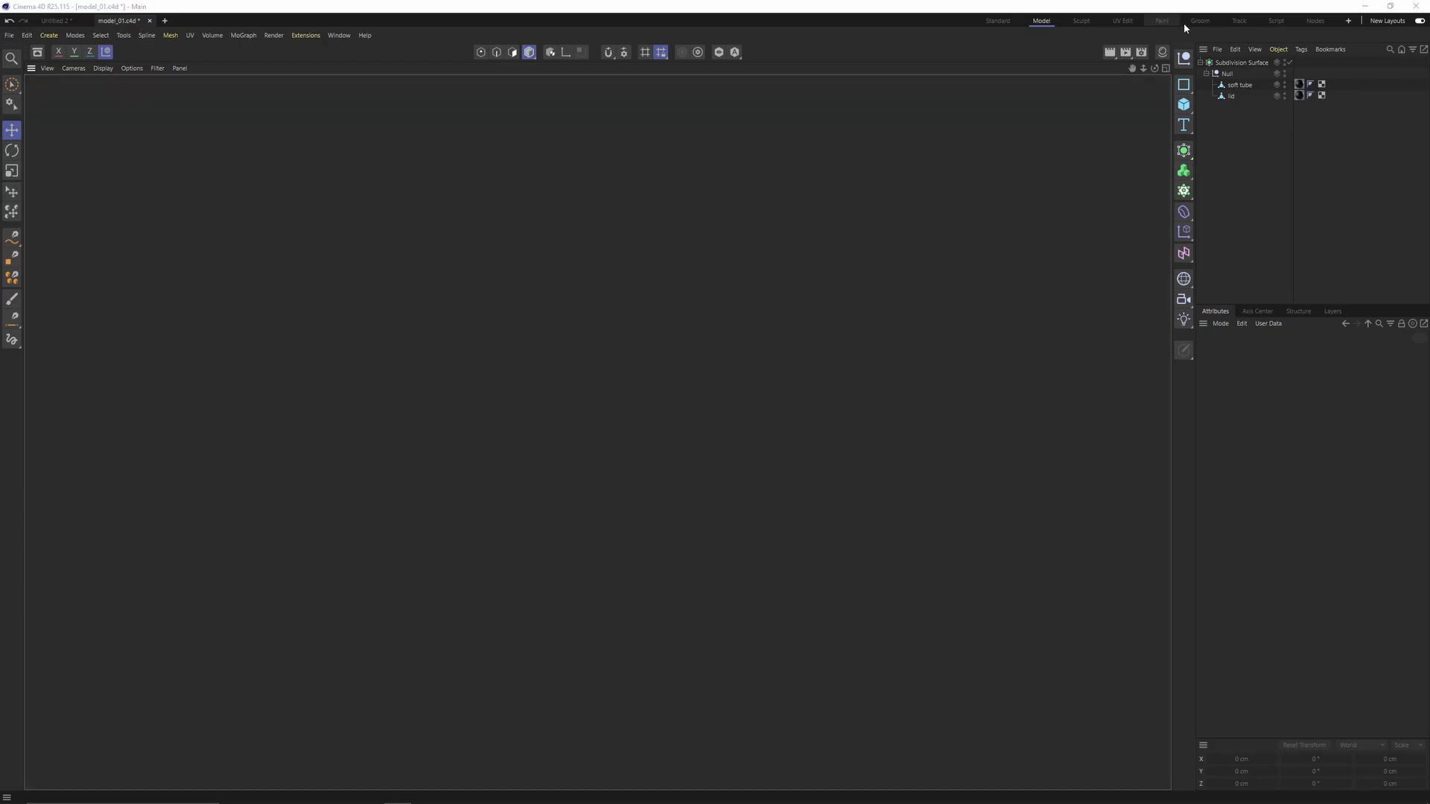
pyautogui.moveTo(719, 273)
pyautogui.keyDown('alt'); pyautogui.mouseDown()
pyautogui.moveTo(698, 306)
pyautogui.moveTo(722, 102)
pyautogui.mouseUp(); pyautogui.keyUp('alt')
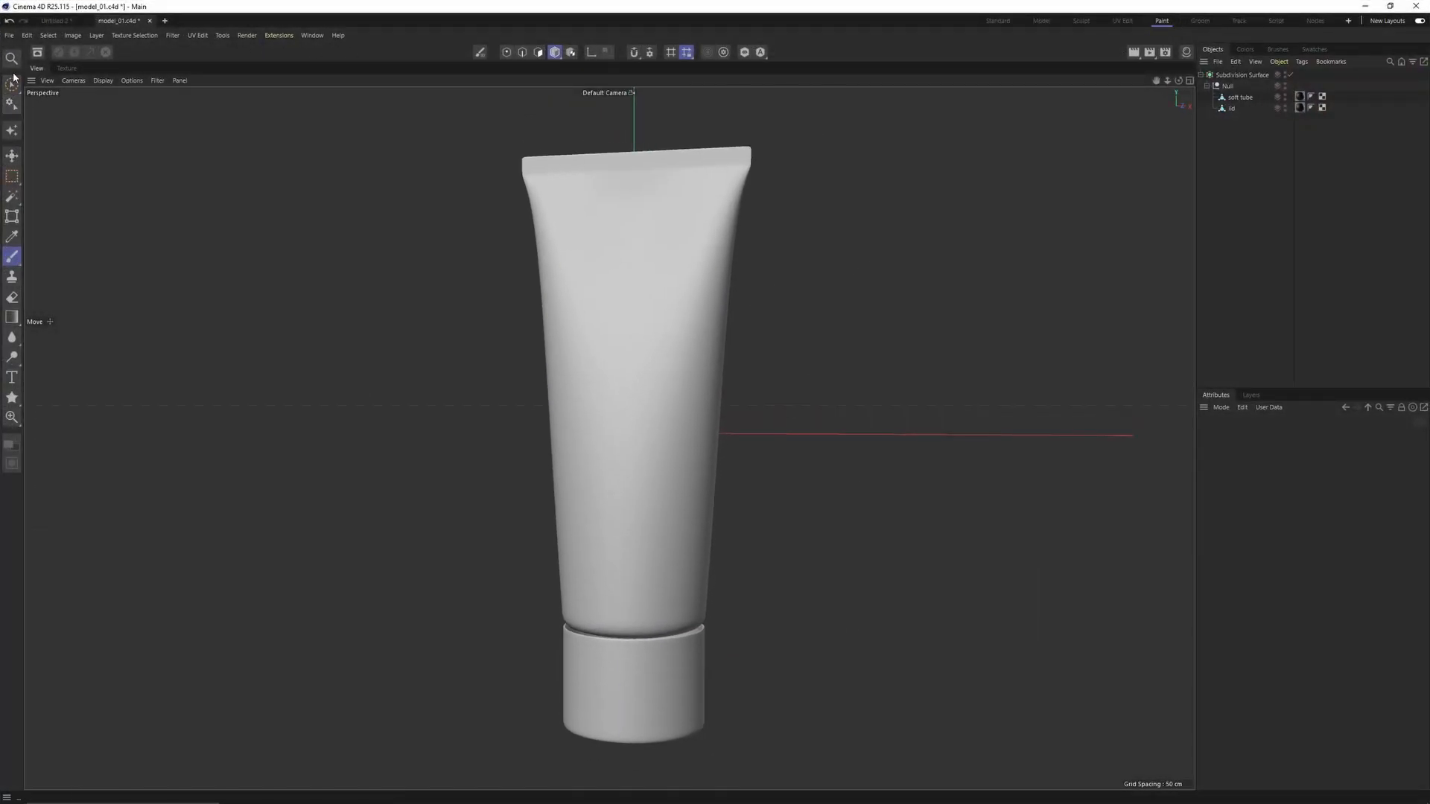
pyautogui.click(14, 133)
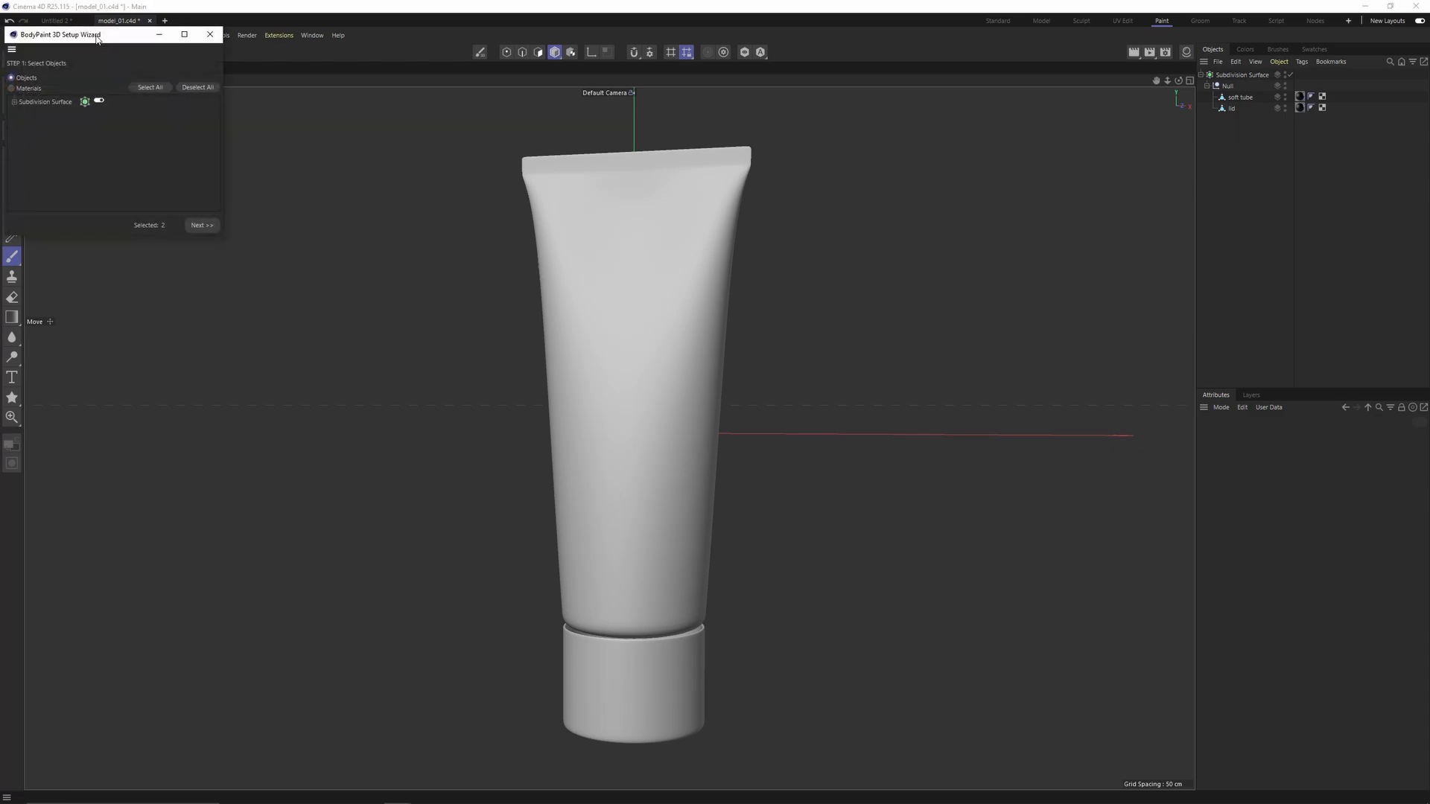
# Step: Deselect all objects in the setup wizard and include only the soft tube for painting
pyautogui.click(333, 333)
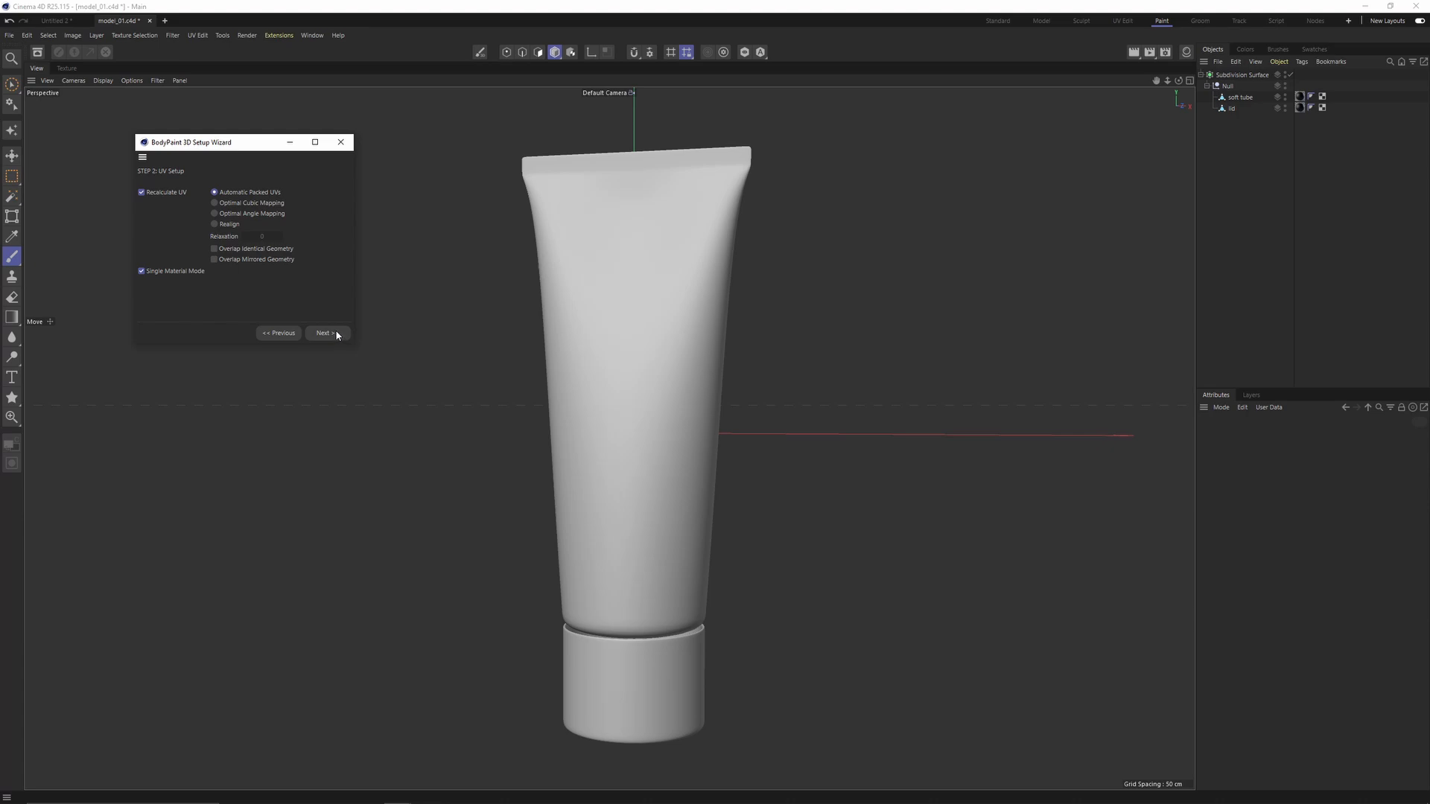
pyautogui.click(279, 332)
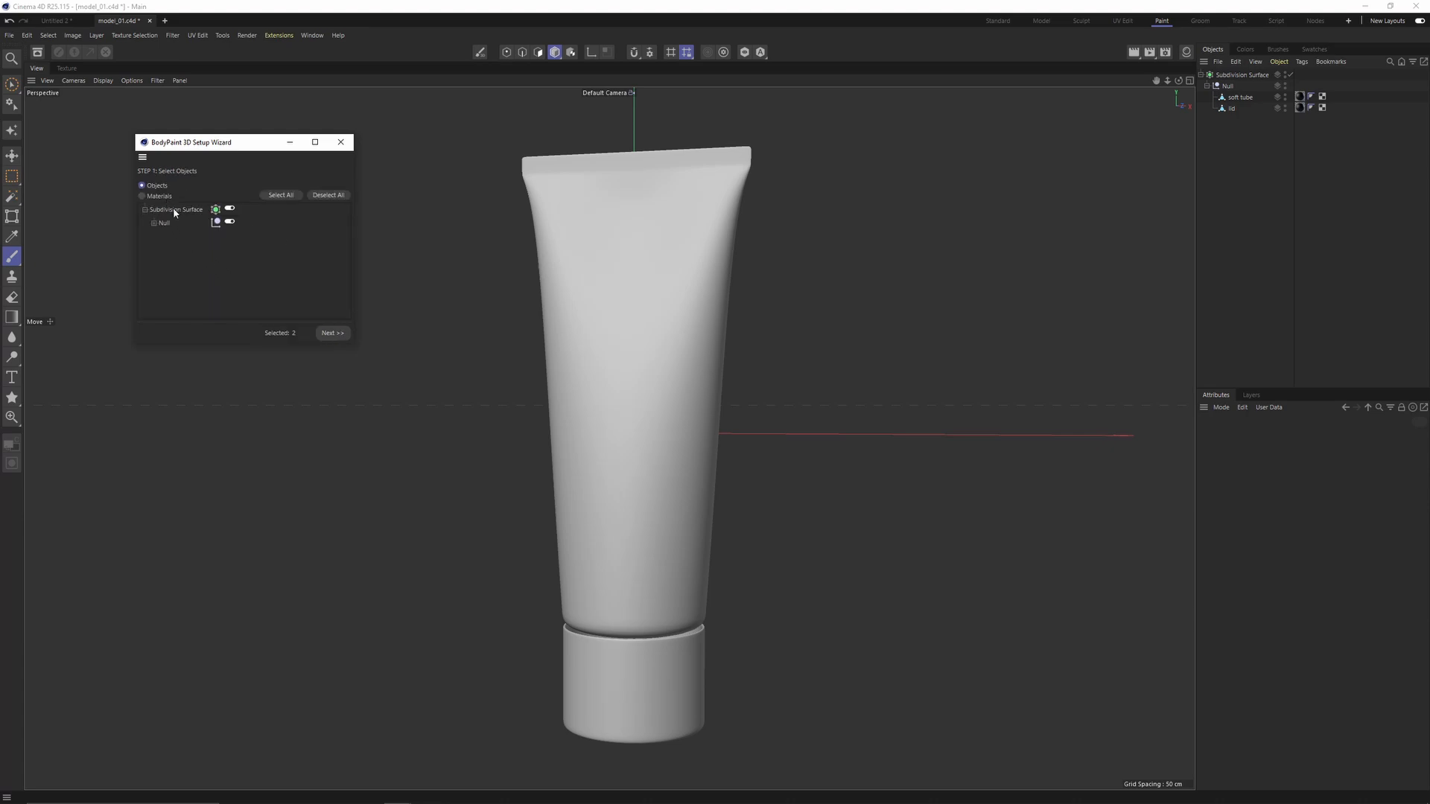
pyautogui.click(328, 195)
pyautogui.click(153, 223)
pyautogui.click(230, 236)
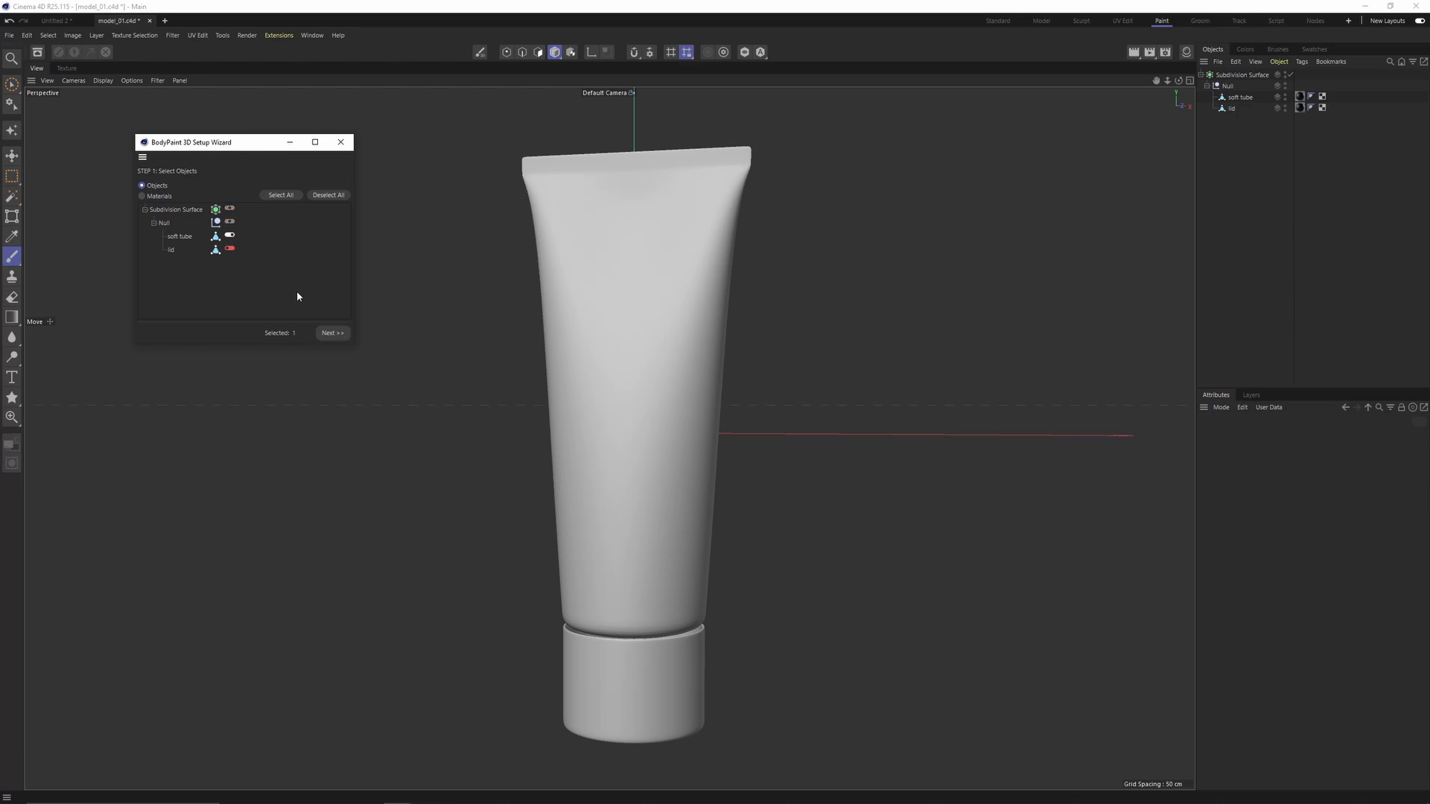
pyautogui.click(332, 334)
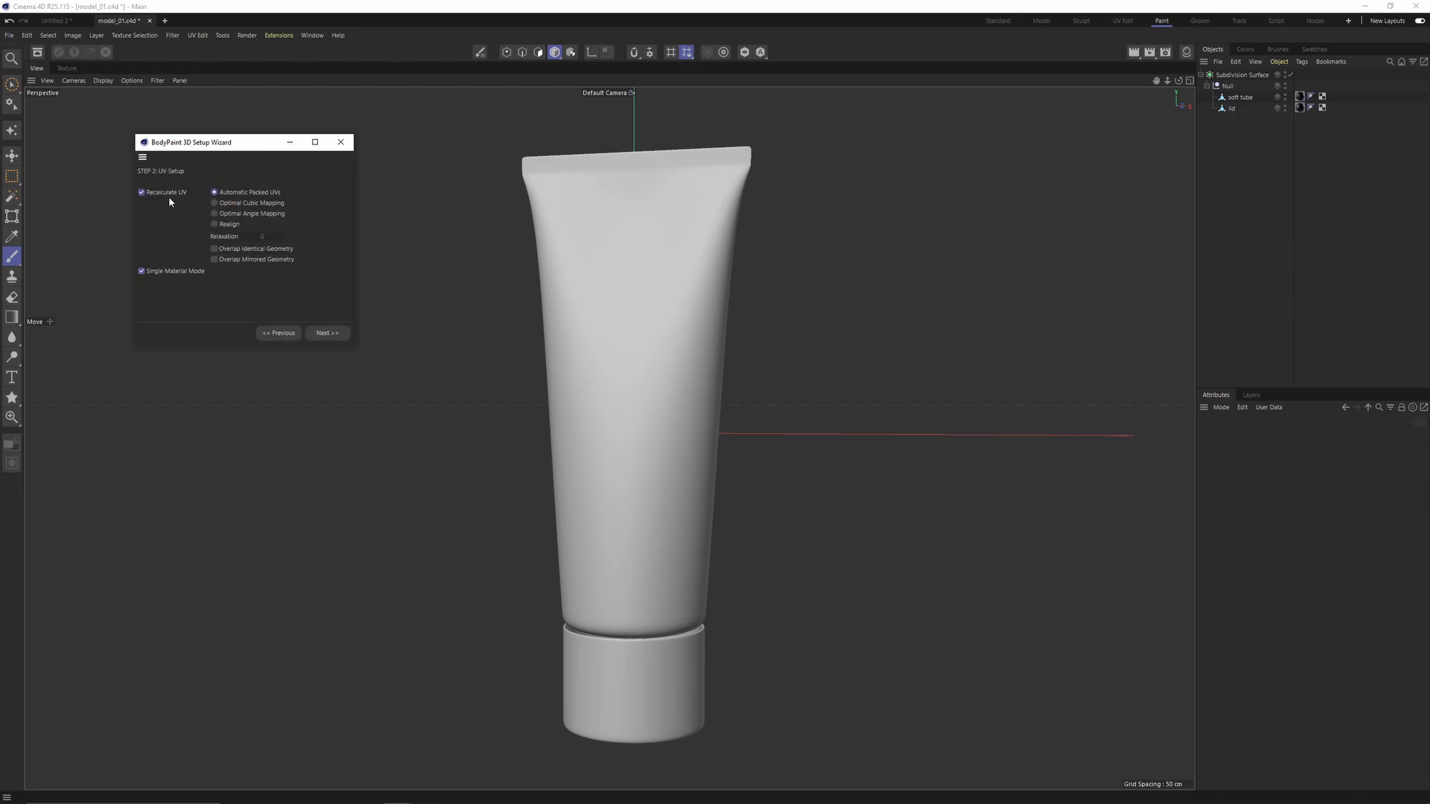
# Step: Set the wizard's minimum and maximum texture size to 2048 and finish the paint setup
pyautogui.click(332, 333)
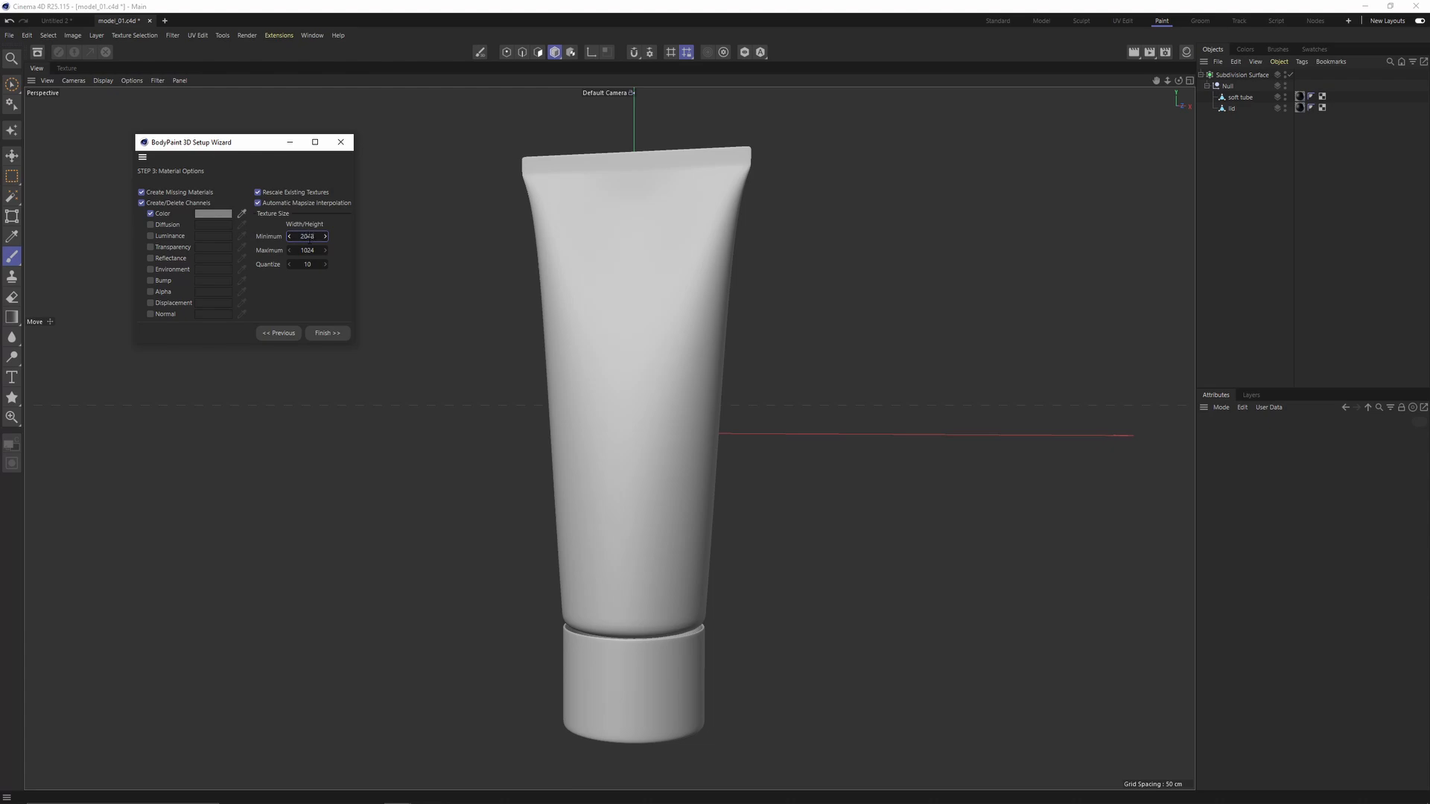
pyautogui.press('Tab')
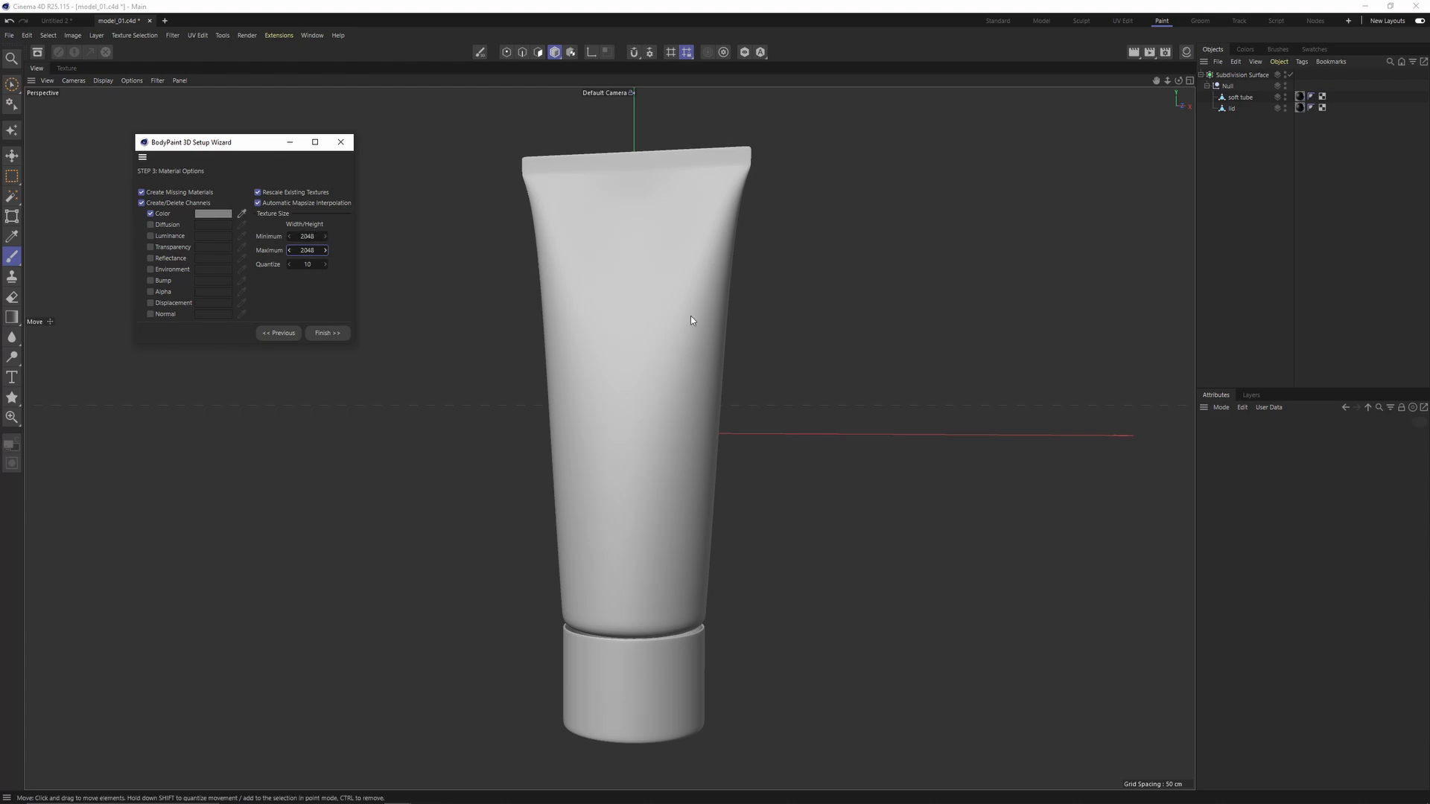
pyautogui.click(318, 333)
# Step: Dock the texture UV editor beside the 3D view and display the soft tube's UV mesh in it
pyautogui.click(67, 69)
pyautogui.click(45, 84)
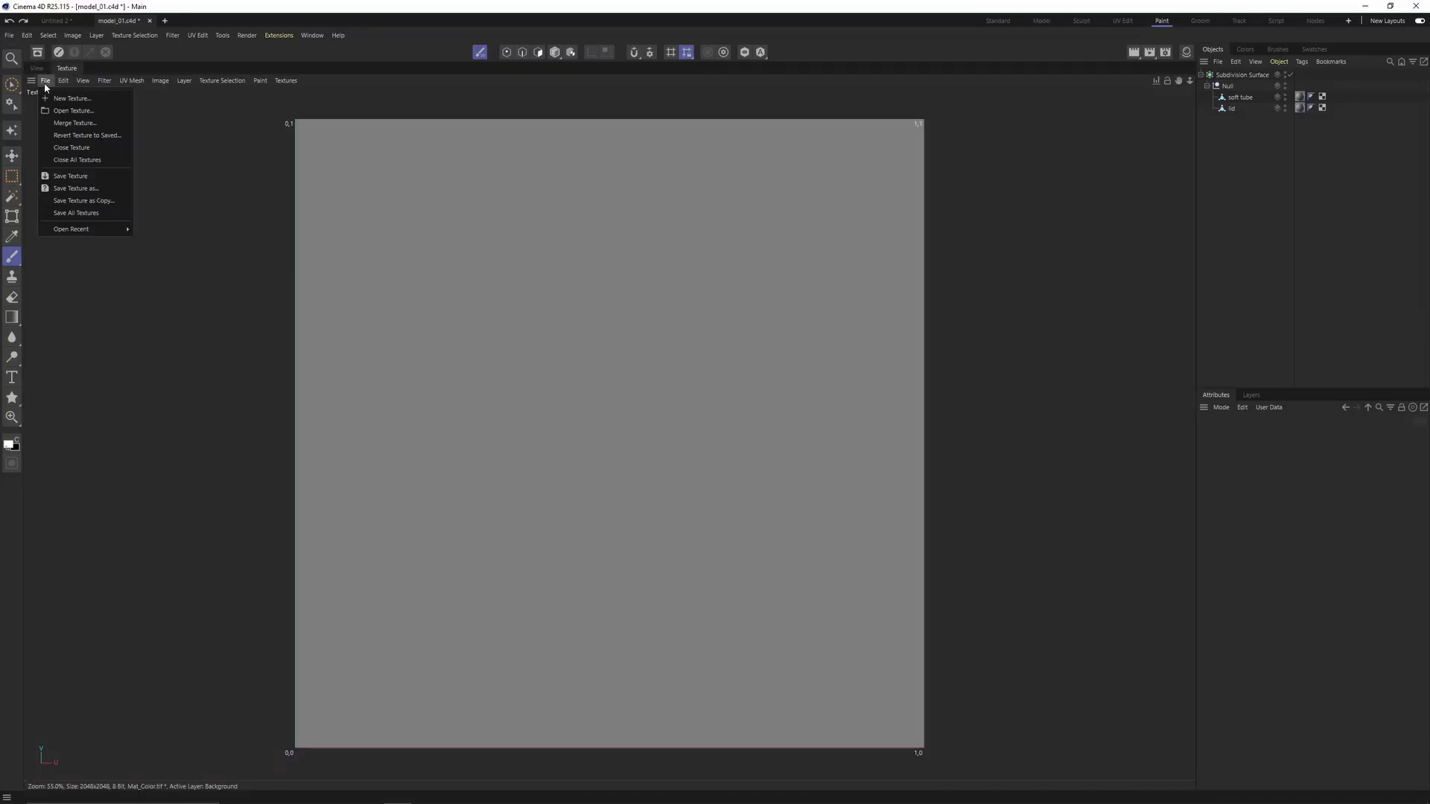
pyautogui.click(31, 80)
pyautogui.click(56, 88)
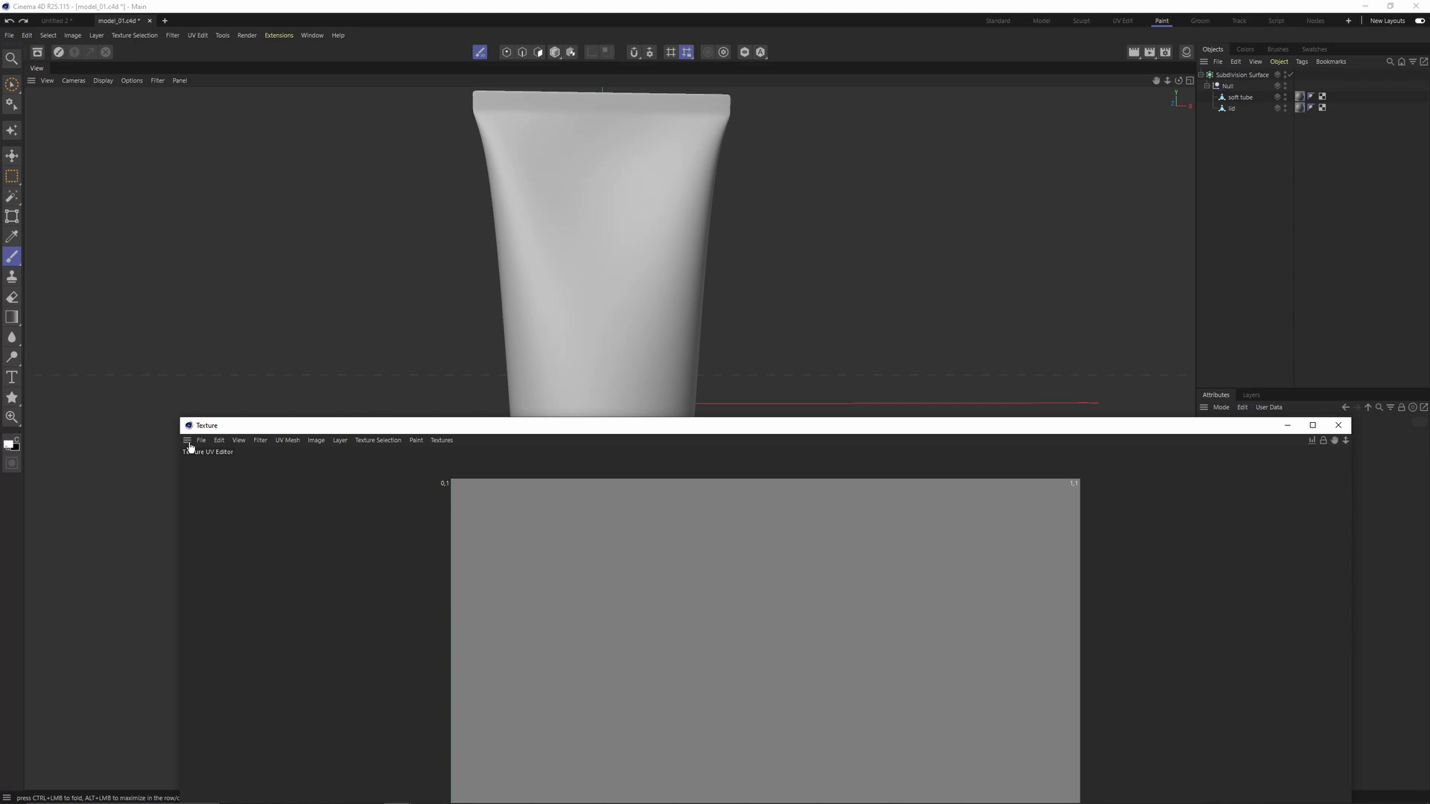
pyautogui.moveTo(190, 447); pyautogui.dragTo(1154, 247)
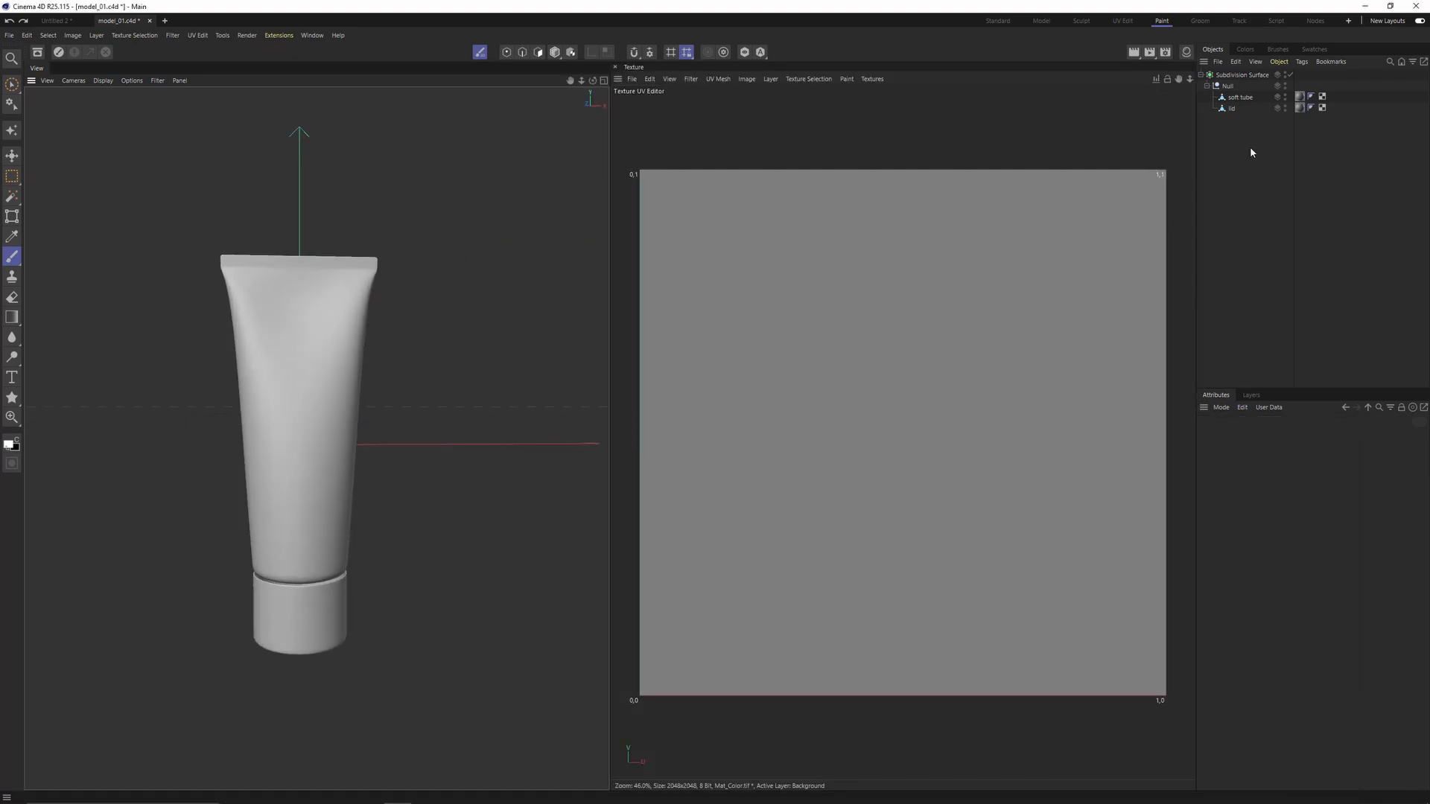
pyautogui.click(1238, 99)
pyautogui.scroll(2, 955, 372)
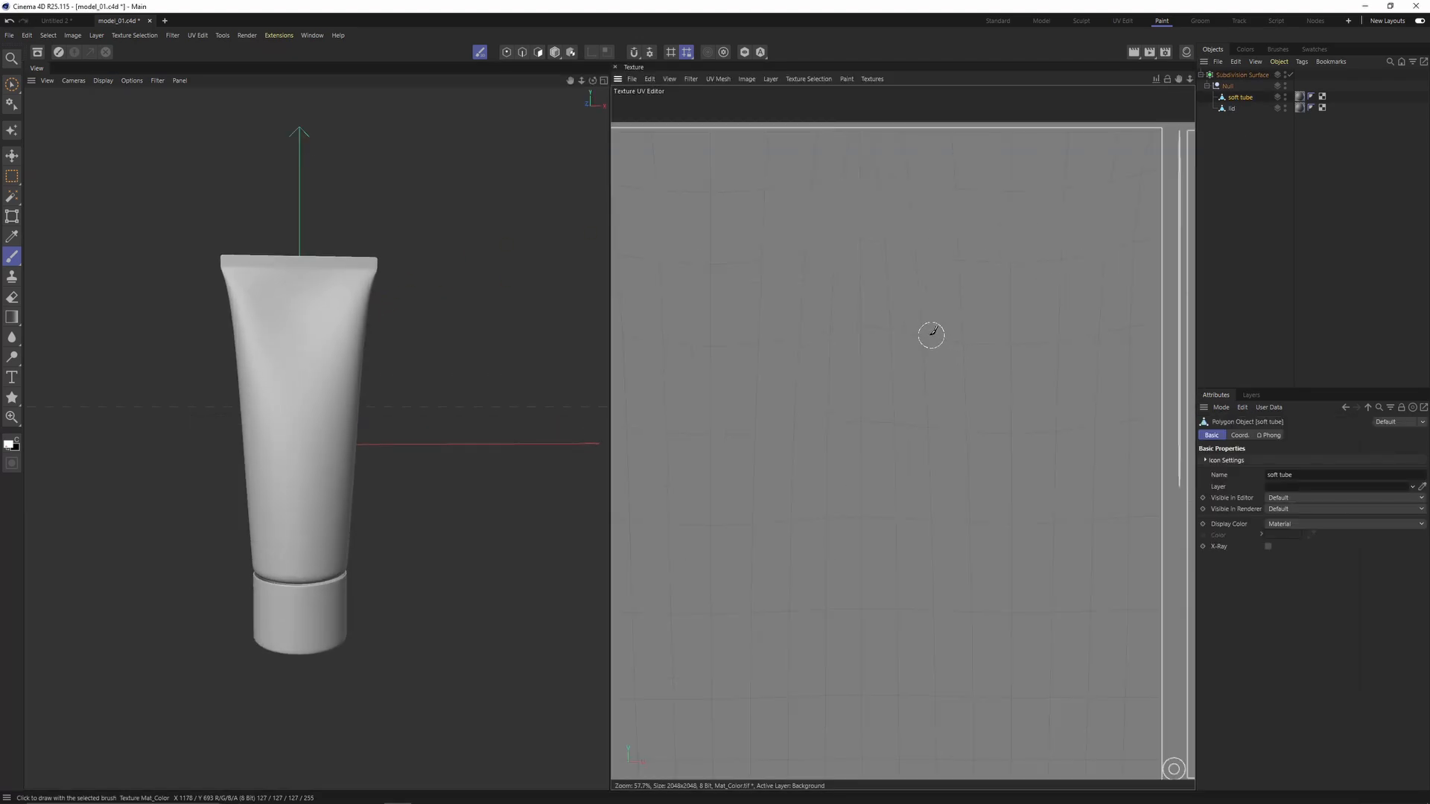
# Step: Try painting freehand brush strokes on the UV texture and directly on the tube, and undo them
pyautogui.moveTo(929, 332)
pyautogui.mouseDown()
pyautogui.moveTo(1056, 424)
pyautogui.moveTo(969, 365)
pyautogui.moveTo(1004, 336)
pyautogui.moveTo(999, 418)
pyautogui.mouseUp()
pyautogui.hotkey('ctrl', 'z')
pyautogui.scroll(-2, 932, 407)
pyautogui.keyDown('alt'); pyautogui.moveTo(246, 447); pyautogui.dragTo(344, 449); pyautogui.keyUp('alt')
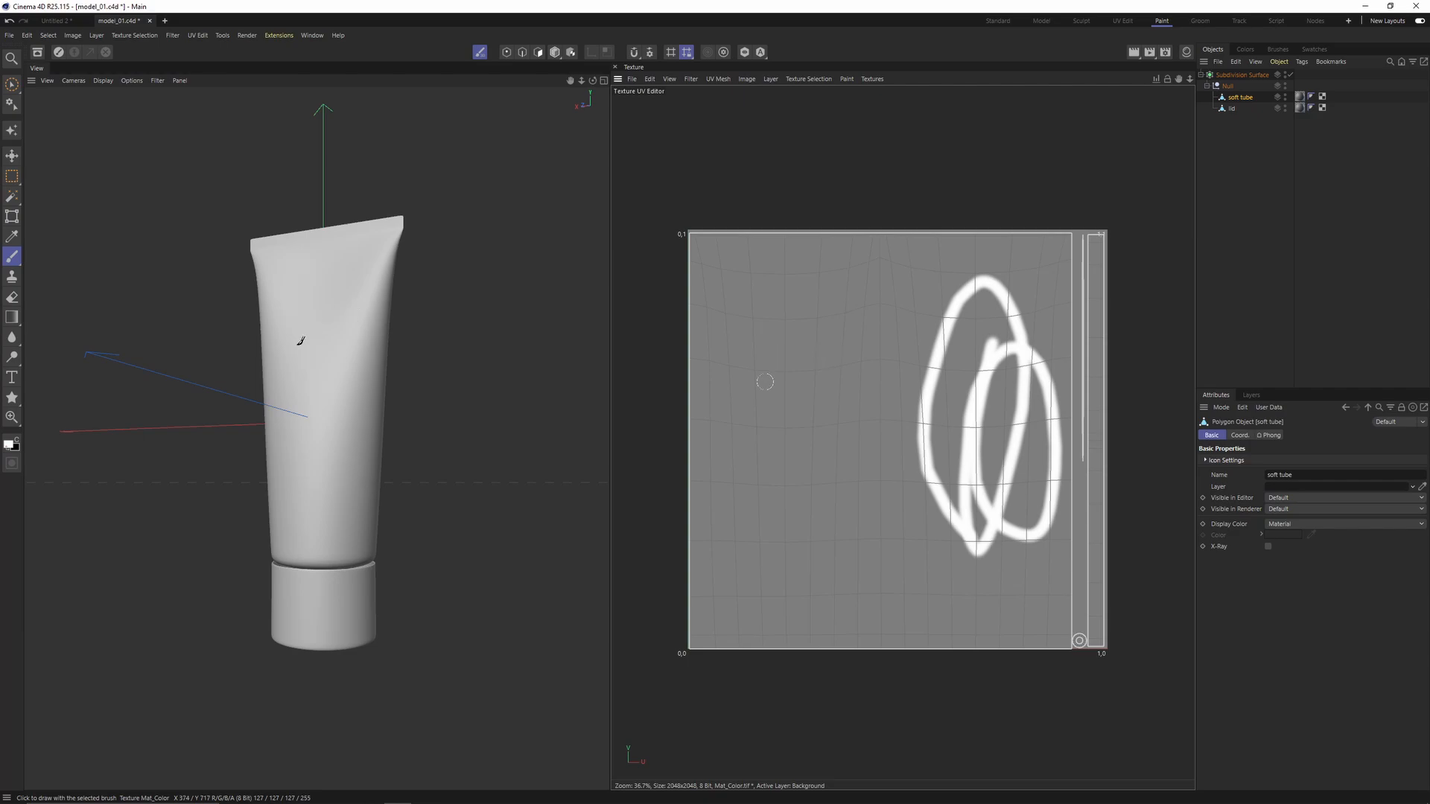
pyautogui.keyDown('alt'); pyautogui.moveTo(319, 363); pyautogui.dragTo(310, 173); pyautogui.keyUp('alt')
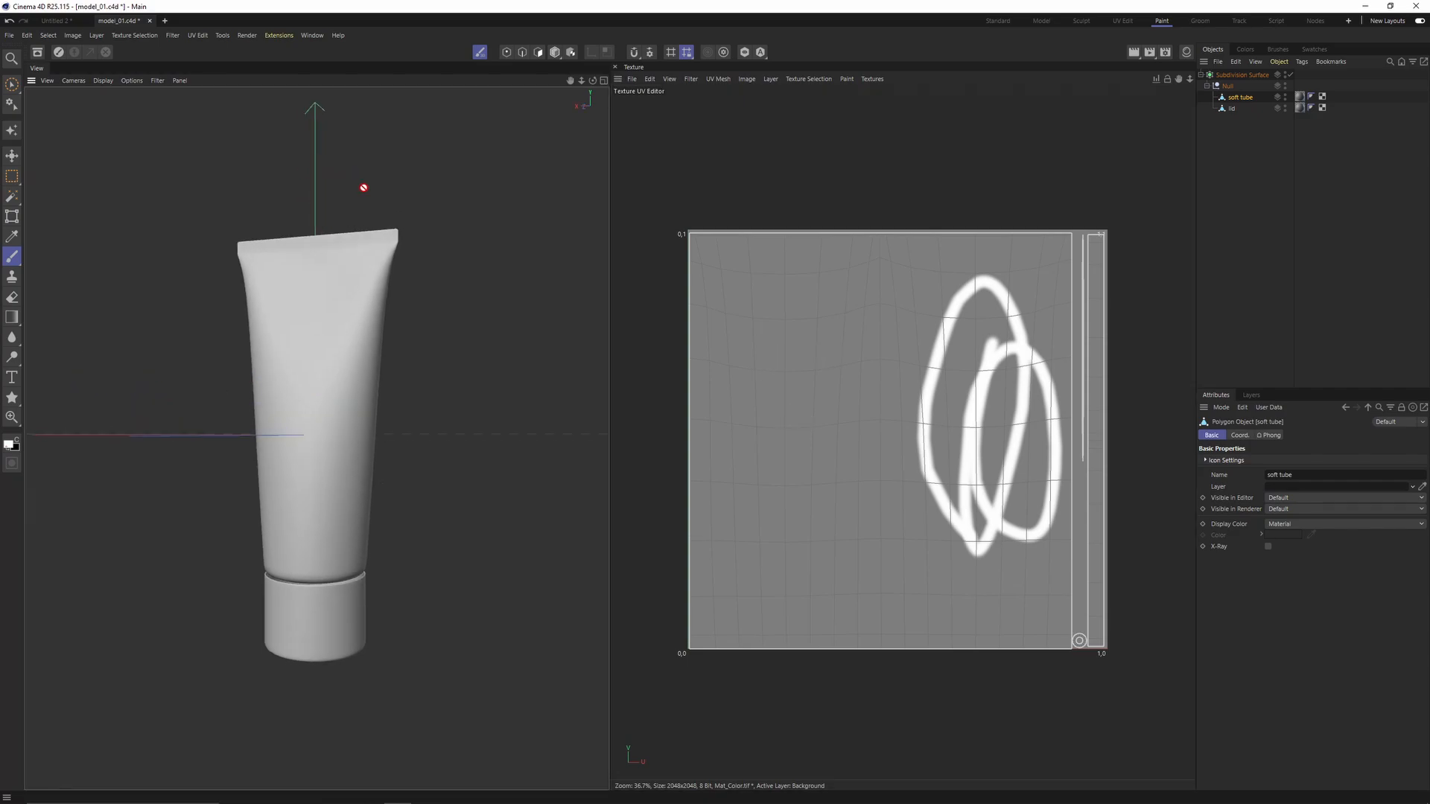
pyautogui.moveTo(392, 268)
pyautogui.keyDown('alt'); pyautogui.mouseDown()
pyautogui.moveTo(131, 377)
pyautogui.moveTo(330, 345)
pyautogui.mouseUp(); pyautogui.keyUp('alt')
pyautogui.hotkey('ctrl', 'z')
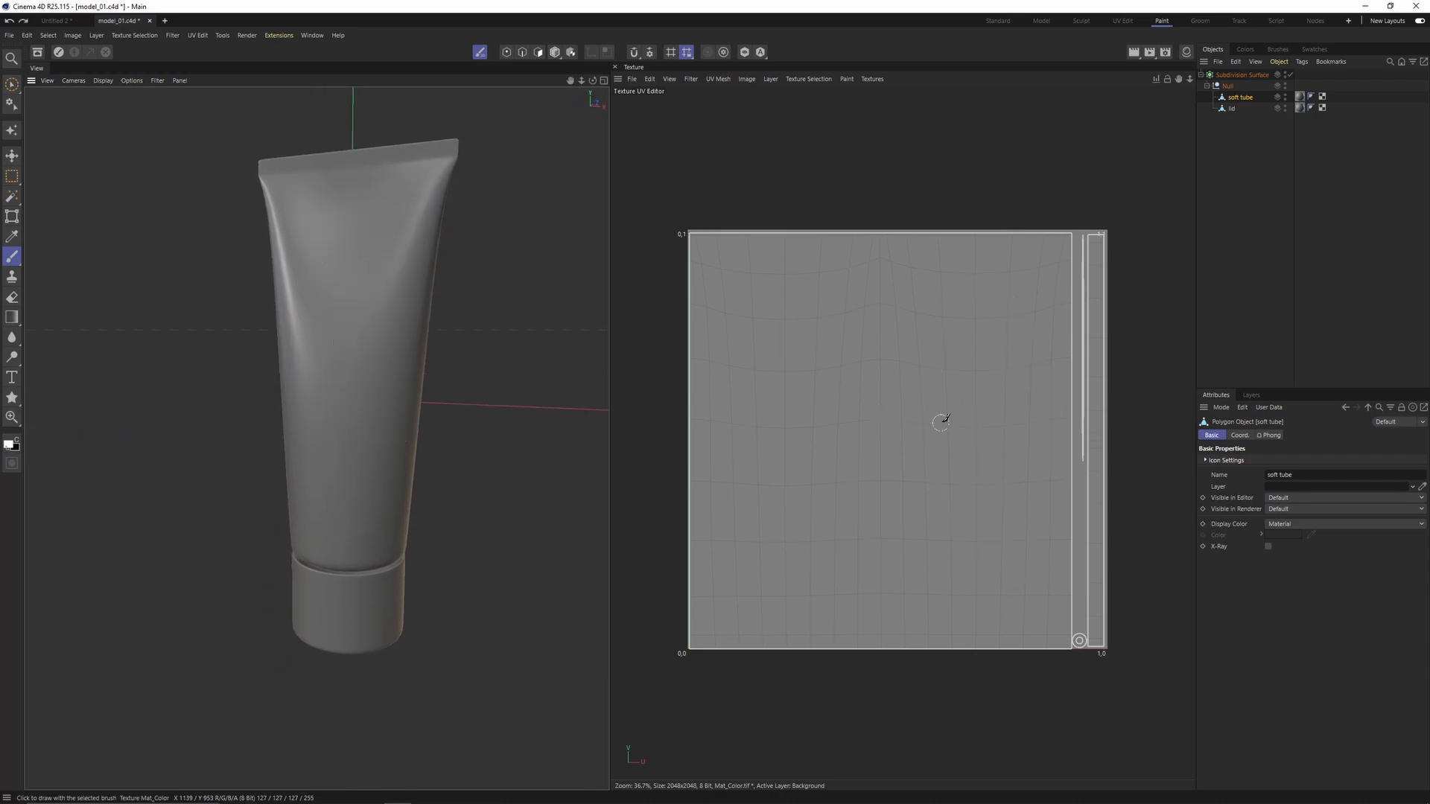
pyautogui.moveTo(383, 289)
pyautogui.mouseDown()
pyautogui.moveTo(365, 261)
pyautogui.moveTo(335, 372)
pyautogui.moveTo(350, 417)
pyautogui.mouseUp()
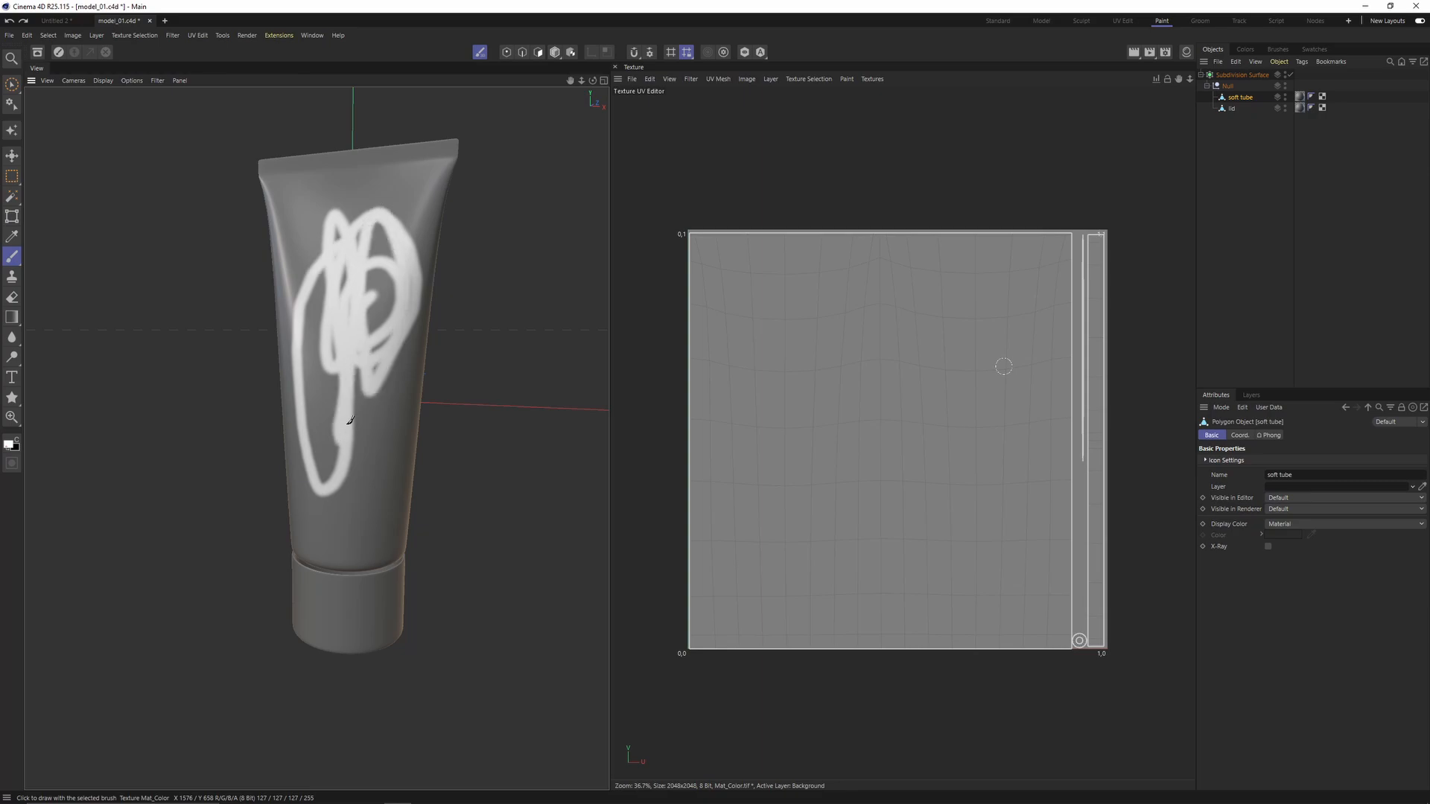
pyautogui.hotkey('ctrl', 'z')
# Step: Create a UV mesh layer in the soft tube's texture and check its grid on the model
pyautogui.moveTo(356, 350)
pyautogui.keyDown('alt'); pyautogui.mouseDown()
pyautogui.moveTo(390, 364)
pyautogui.moveTo(372, 395)
pyautogui.moveTo(363, 371)
pyautogui.mouseUp(); pyautogui.keyUp('alt')
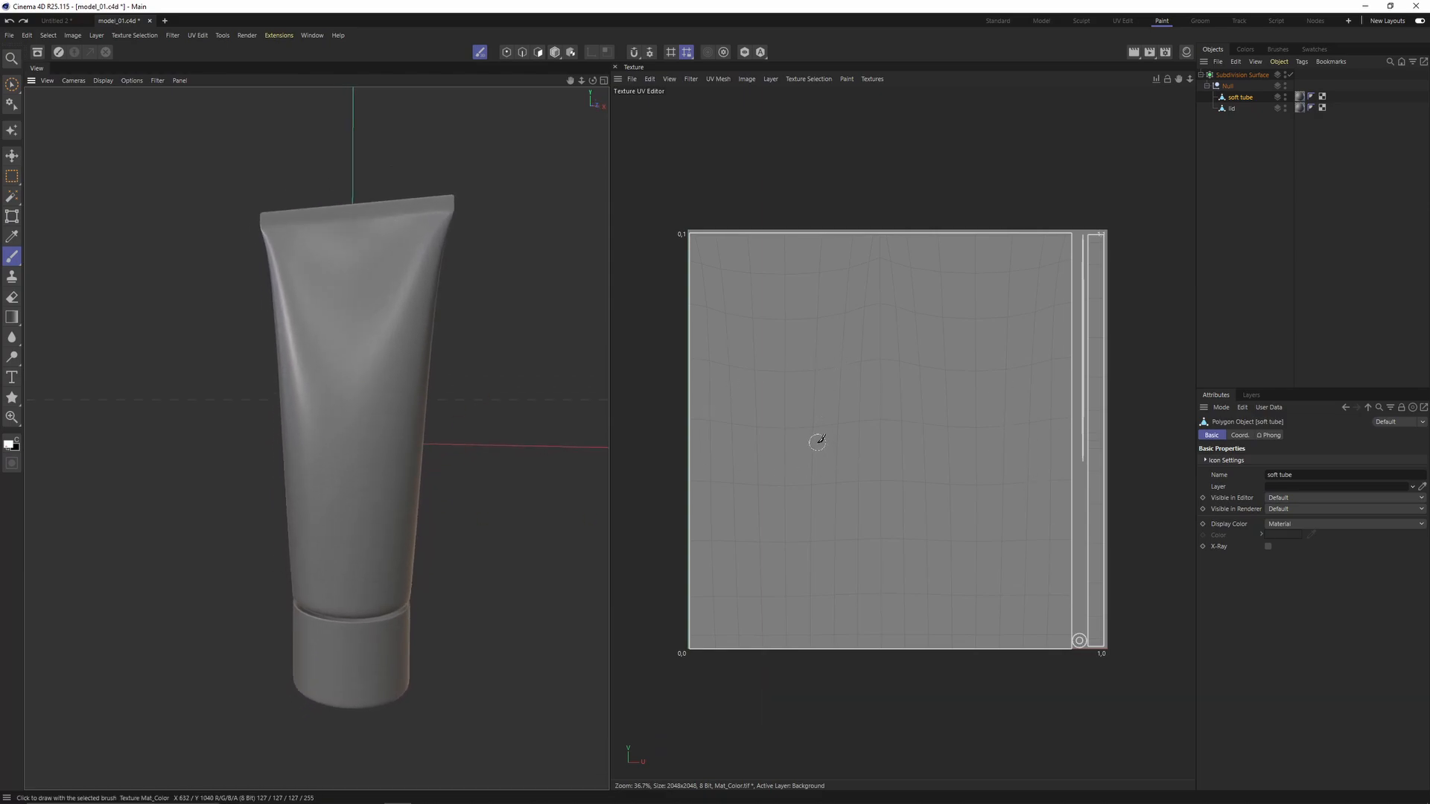
pyautogui.keyDown('alt'); pyautogui.moveTo(948, 259); pyautogui.dragTo(946, 232, button='middle'); pyautogui.keyUp('alt')
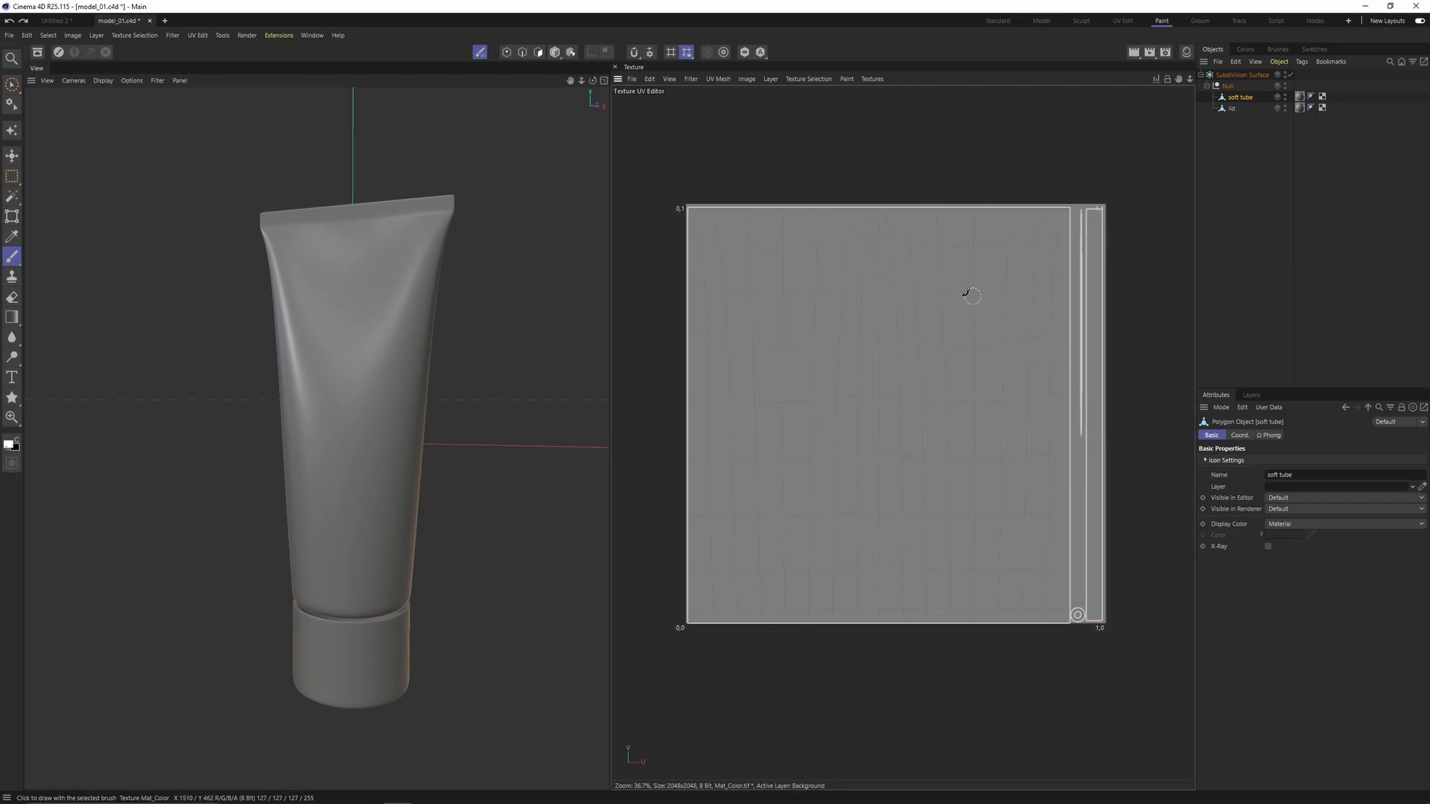
pyautogui.scroll(2, 938, 297)
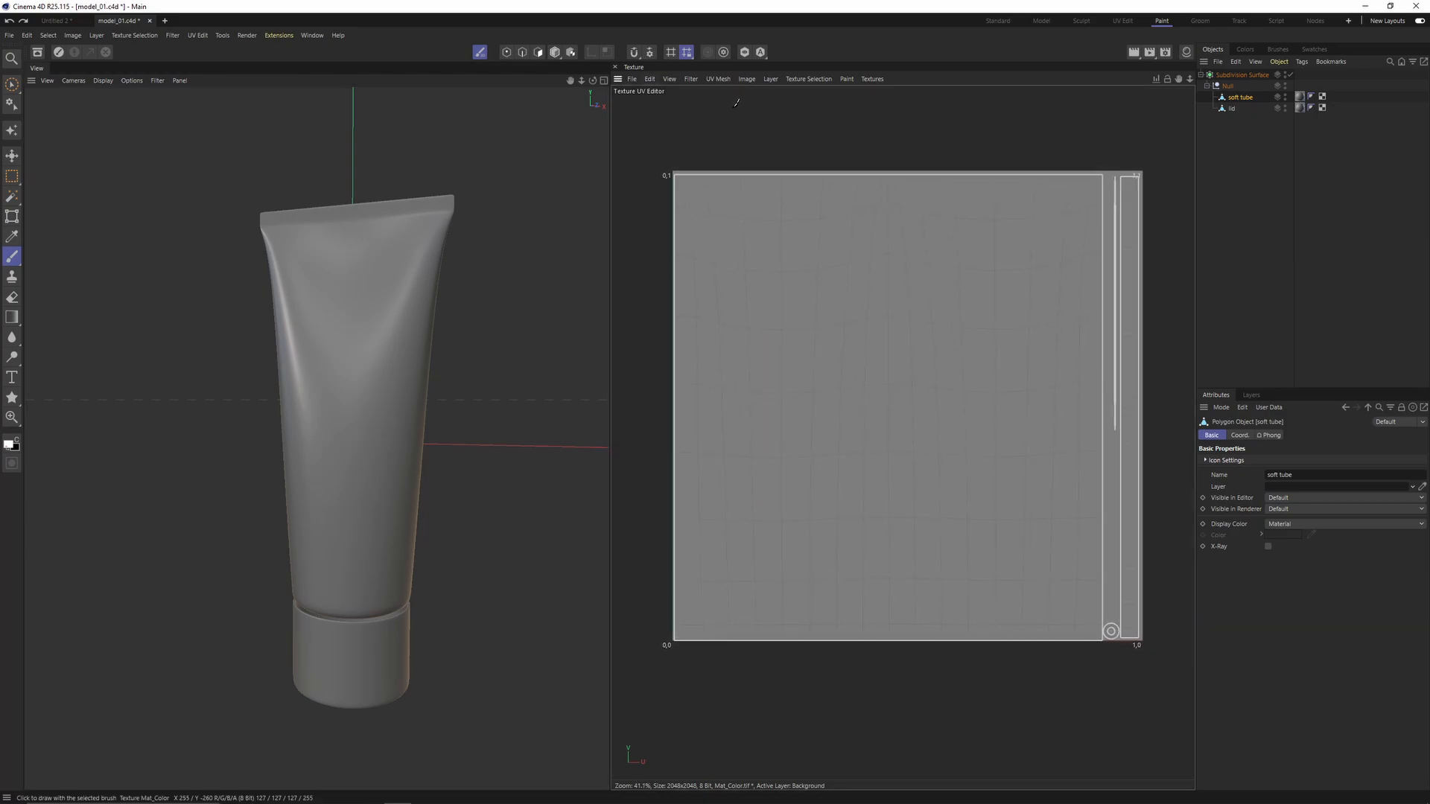
pyautogui.click(771, 79)
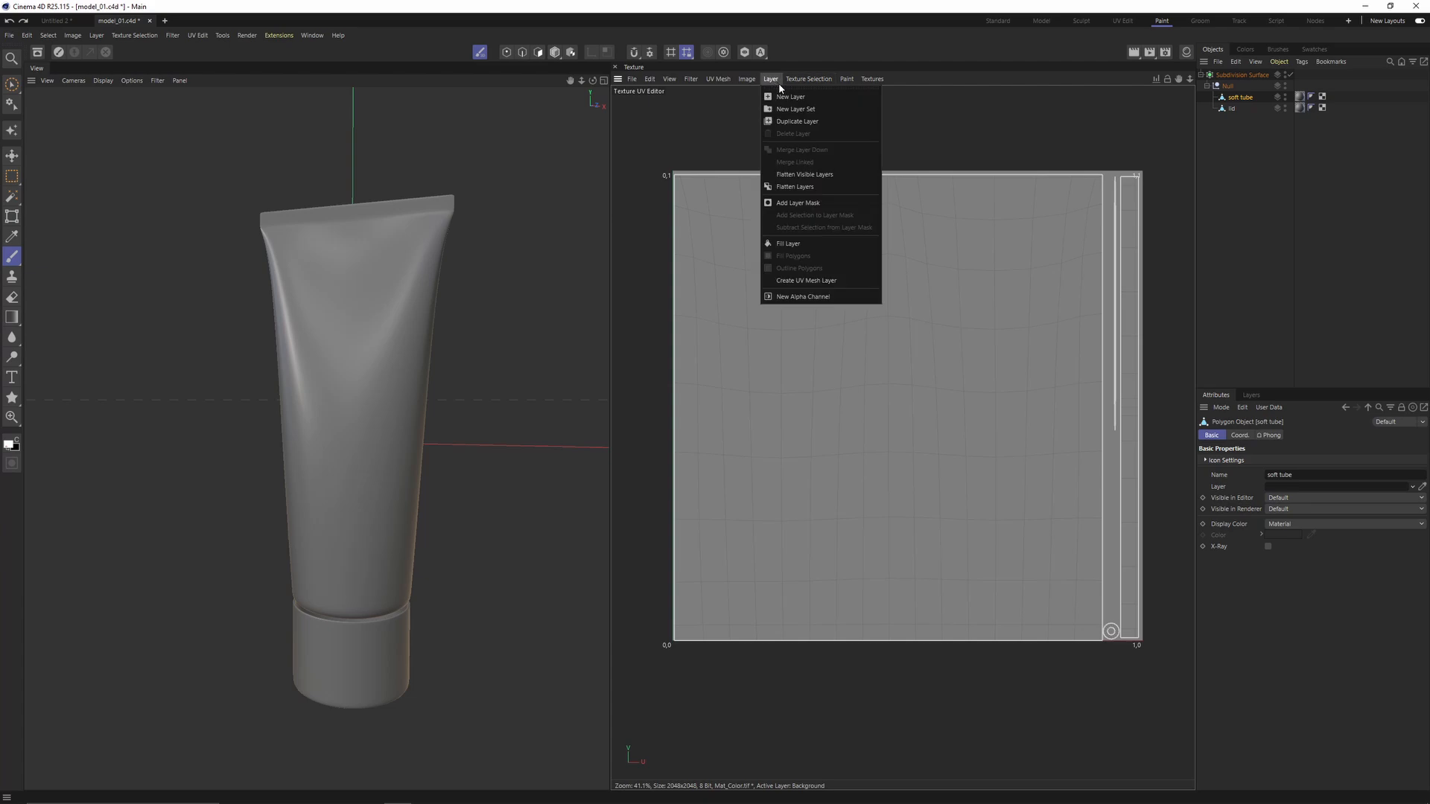
pyautogui.click(831, 284)
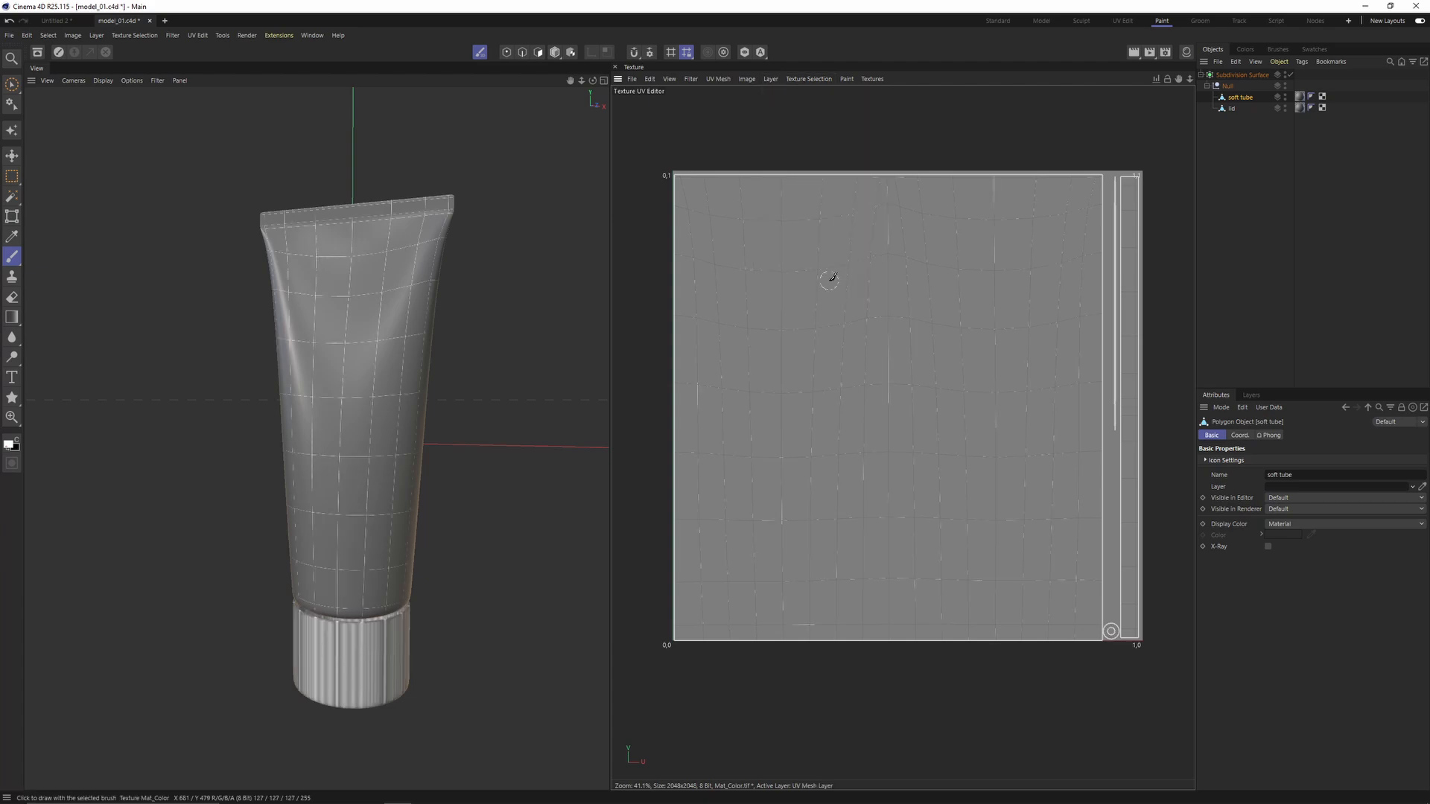
pyautogui.keyDown('alt'); pyautogui.moveTo(367, 389); pyautogui.dragTo(535, 418); pyautogui.keyUp('alt')
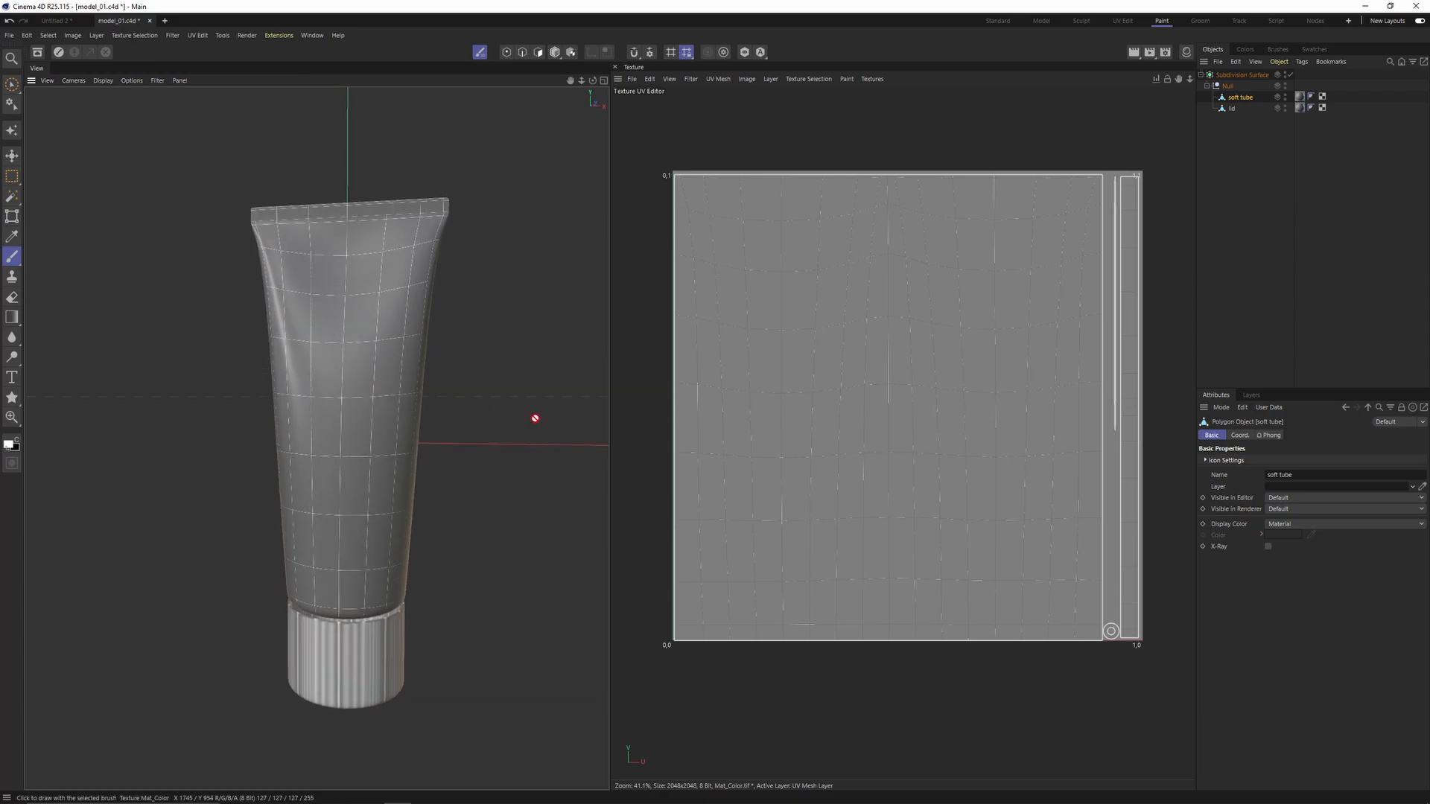
pyautogui.keyDown('alt'); pyautogui.moveTo(316, 438); pyautogui.dragTo(460, 470); pyautogui.keyUp('alt')
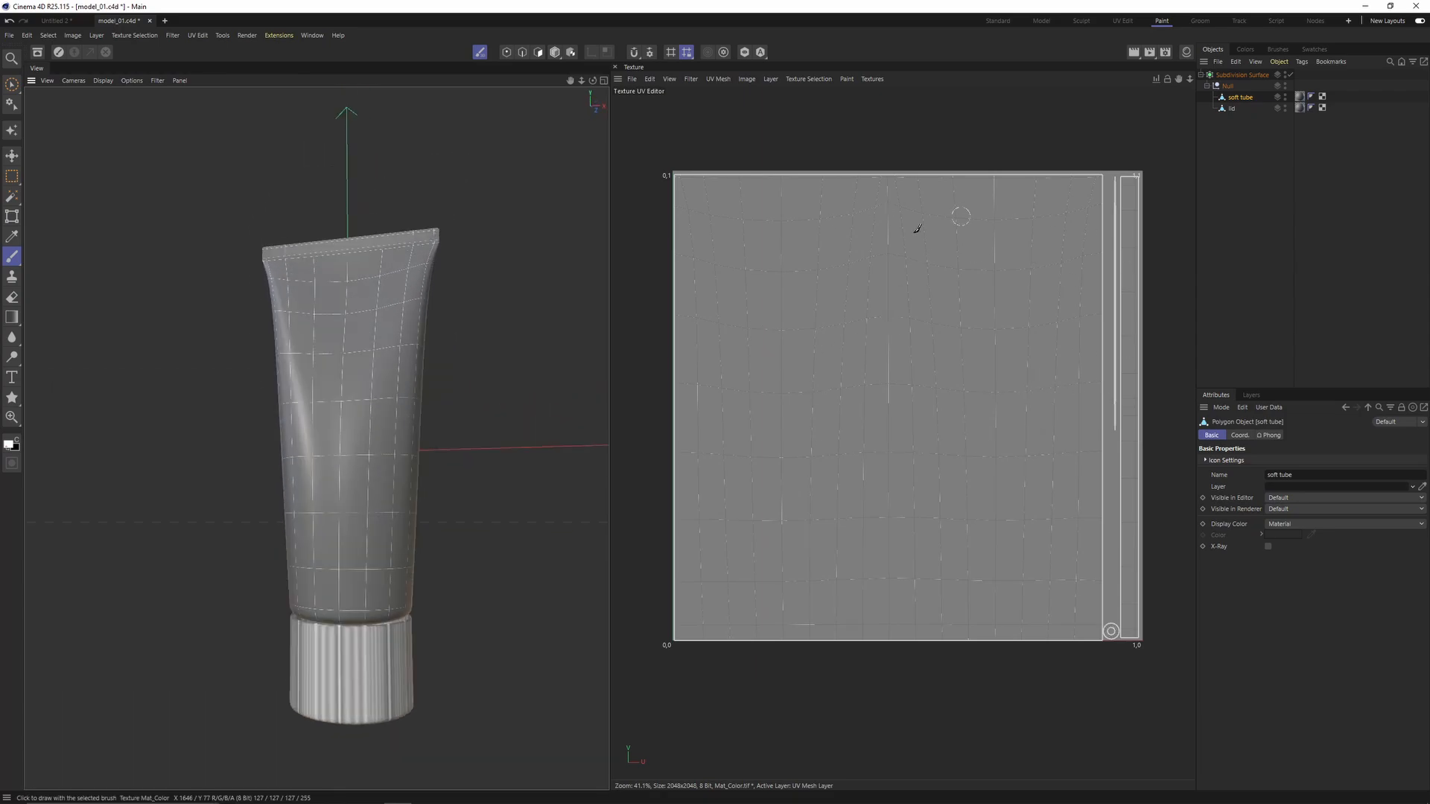
pyautogui.keyDown('alt'); pyautogui.moveTo(390, 699); pyautogui.dragTo(319, 623); pyautogui.keyUp('alt')
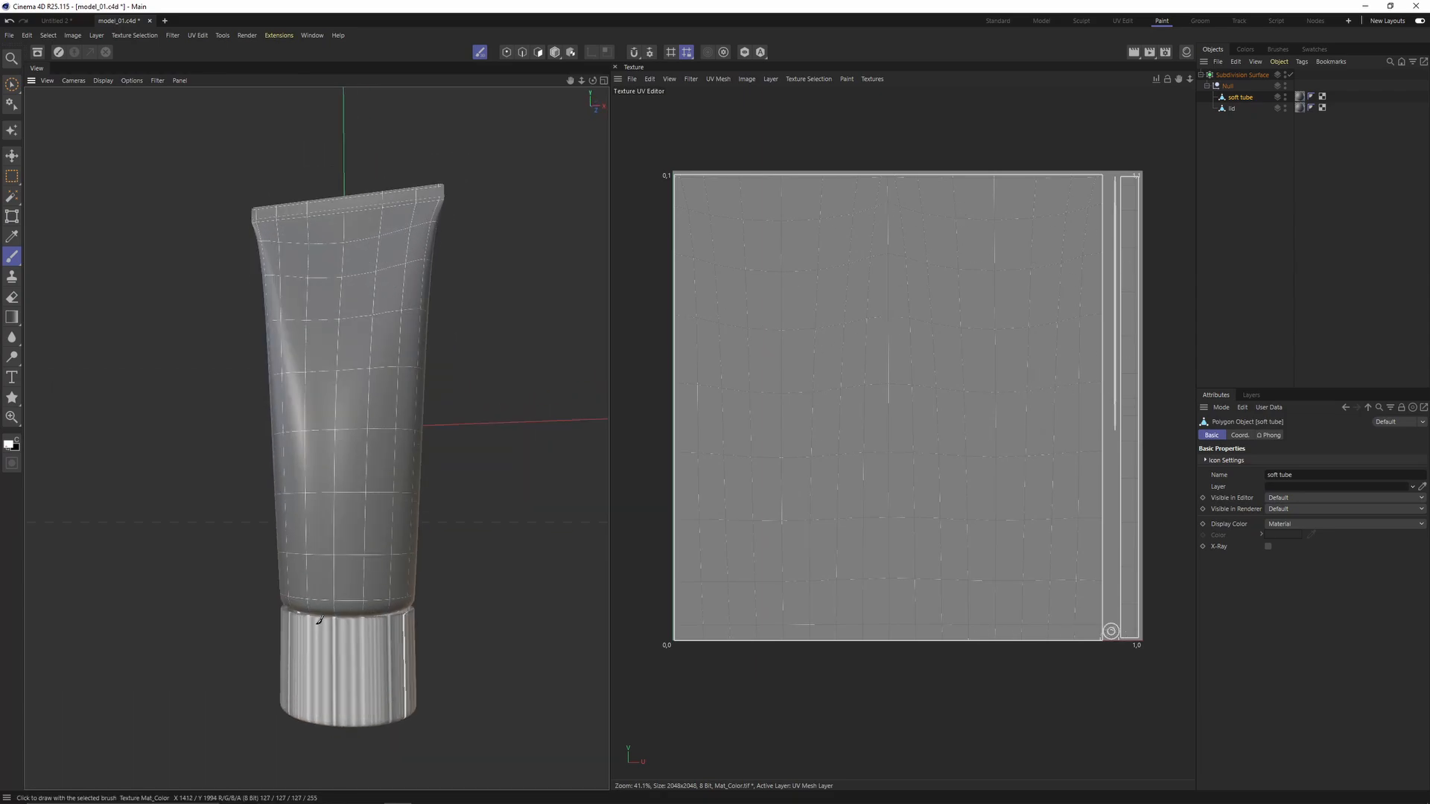
# Step: Delete the Mat material tag from the lid so only the soft tube carries the painted texture
pyautogui.click(1302, 108)
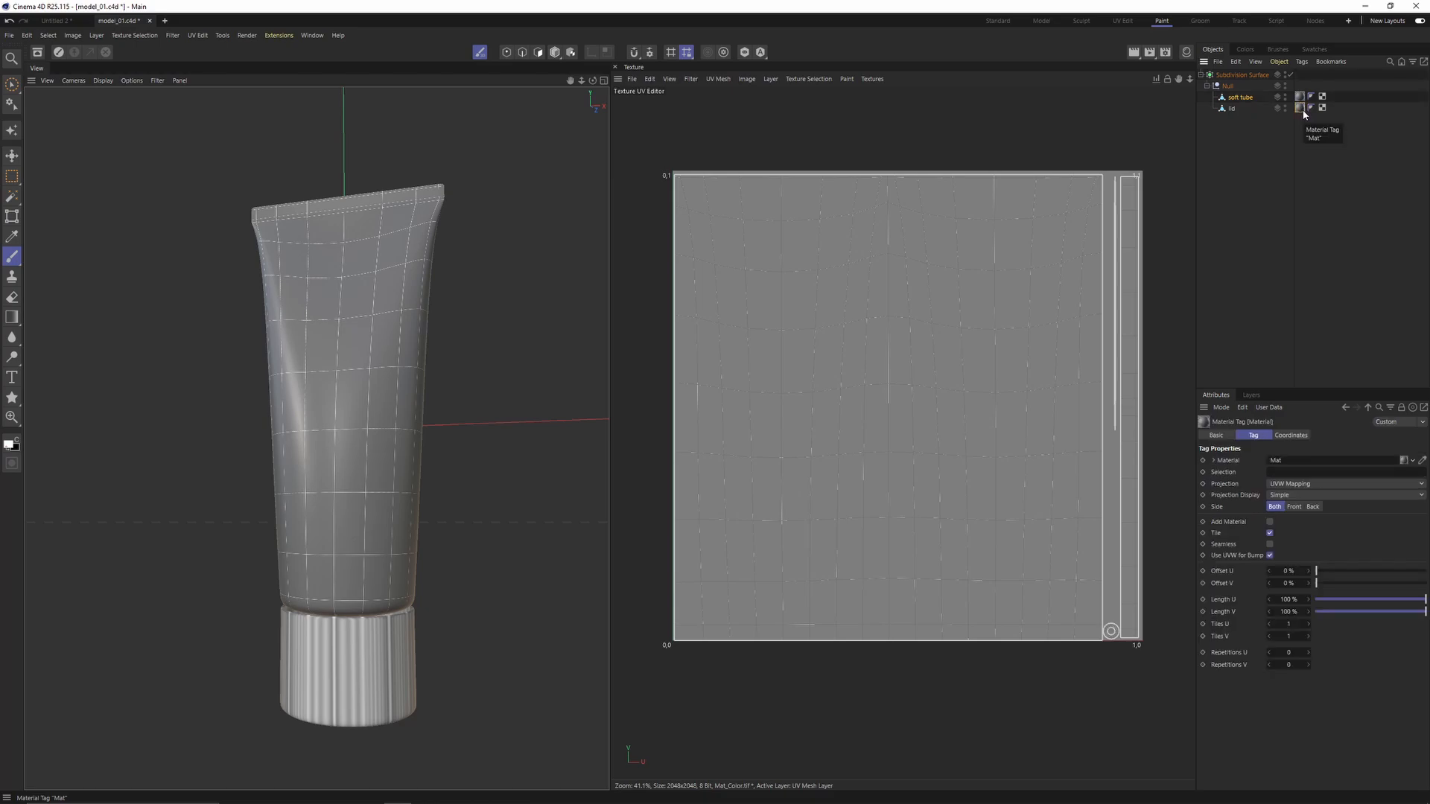
pyautogui.press('Delete')
pyautogui.keyDown('alt'); pyautogui.moveTo(412, 440); pyautogui.dragTo(440, 462); pyautogui.keyUp('alt')
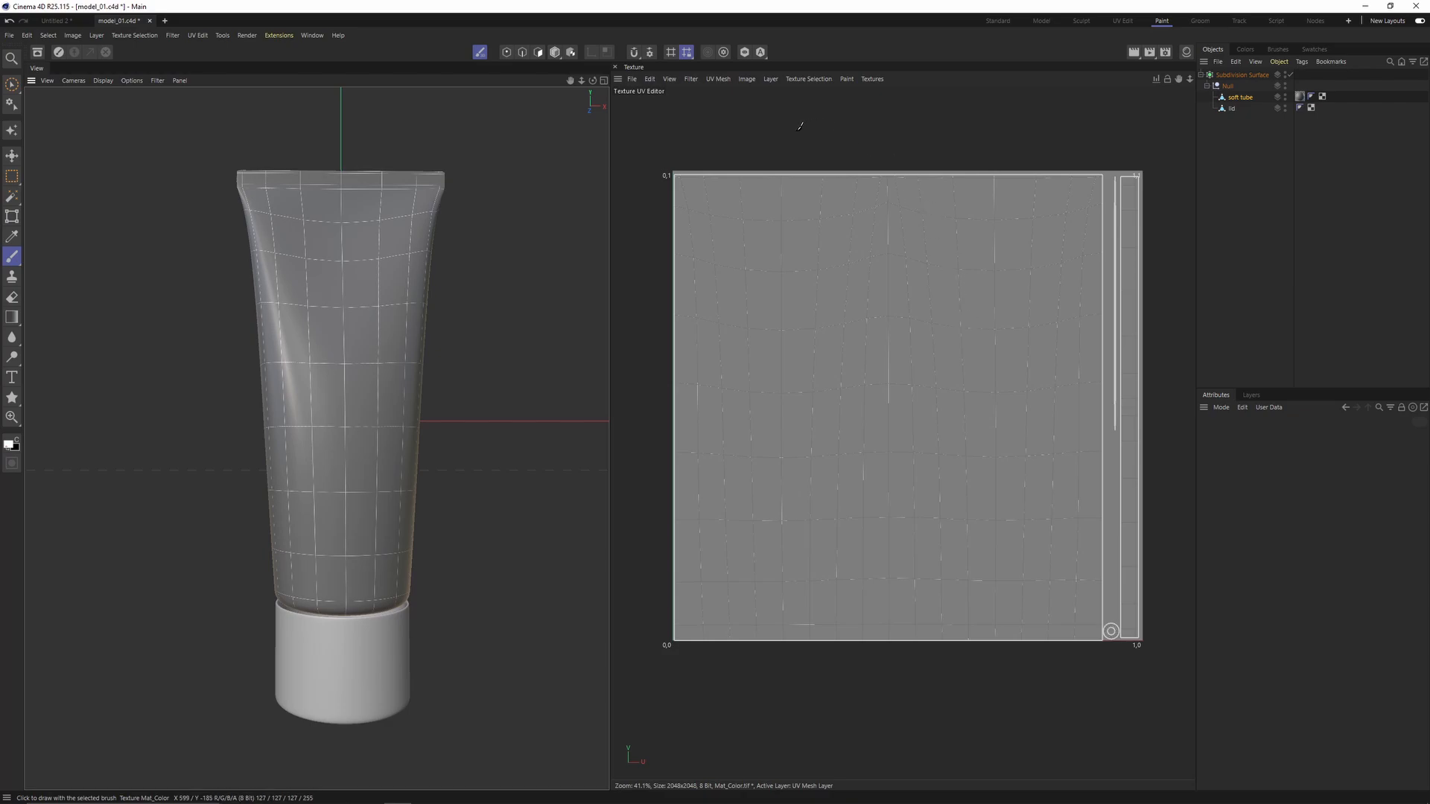
# Step: Save the texture with its UV mesh as a JPG file named uv_texture_softbox
pyautogui.click(632, 80)
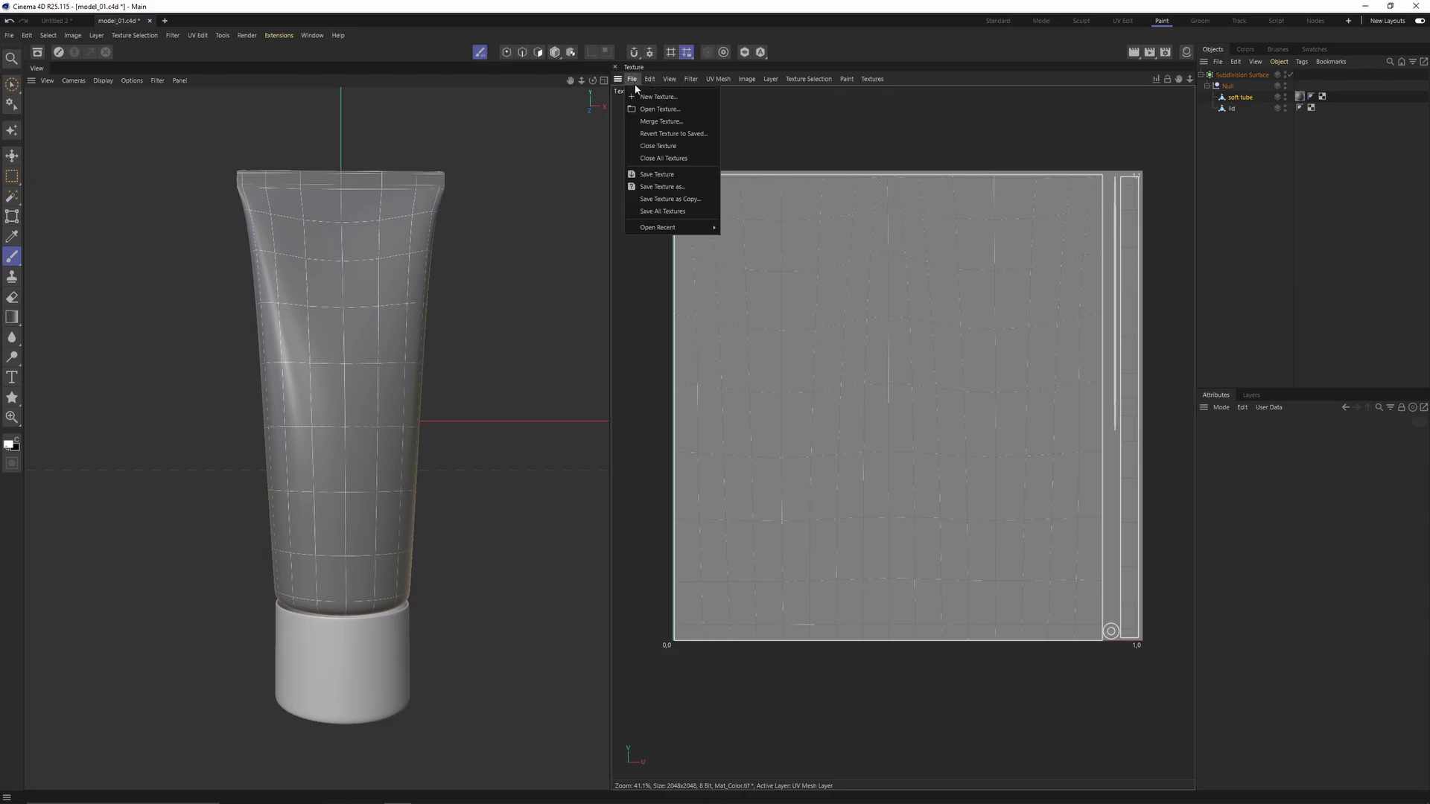
pyautogui.click(692, 188)
pyautogui.click(672, 155)
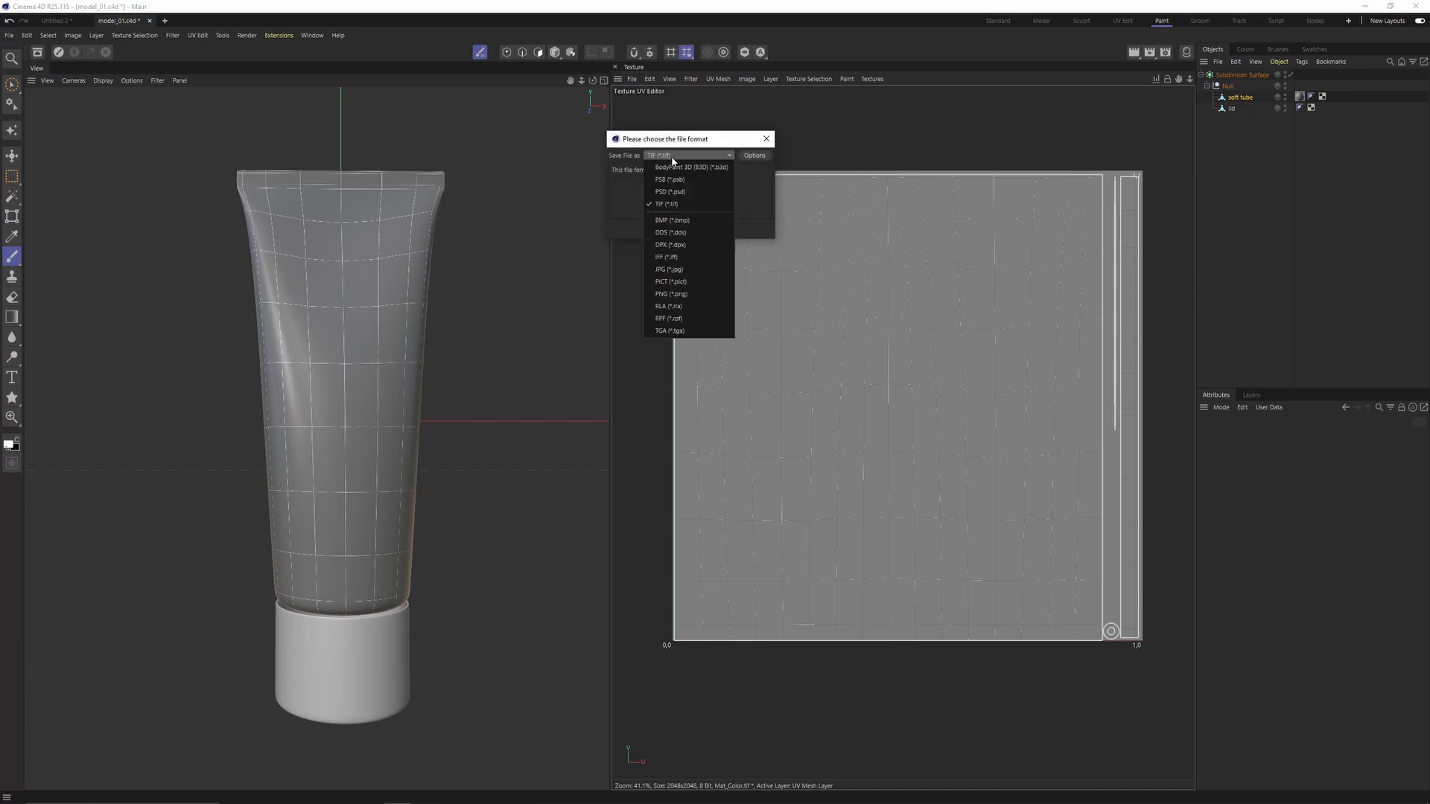
pyautogui.click(687, 270)
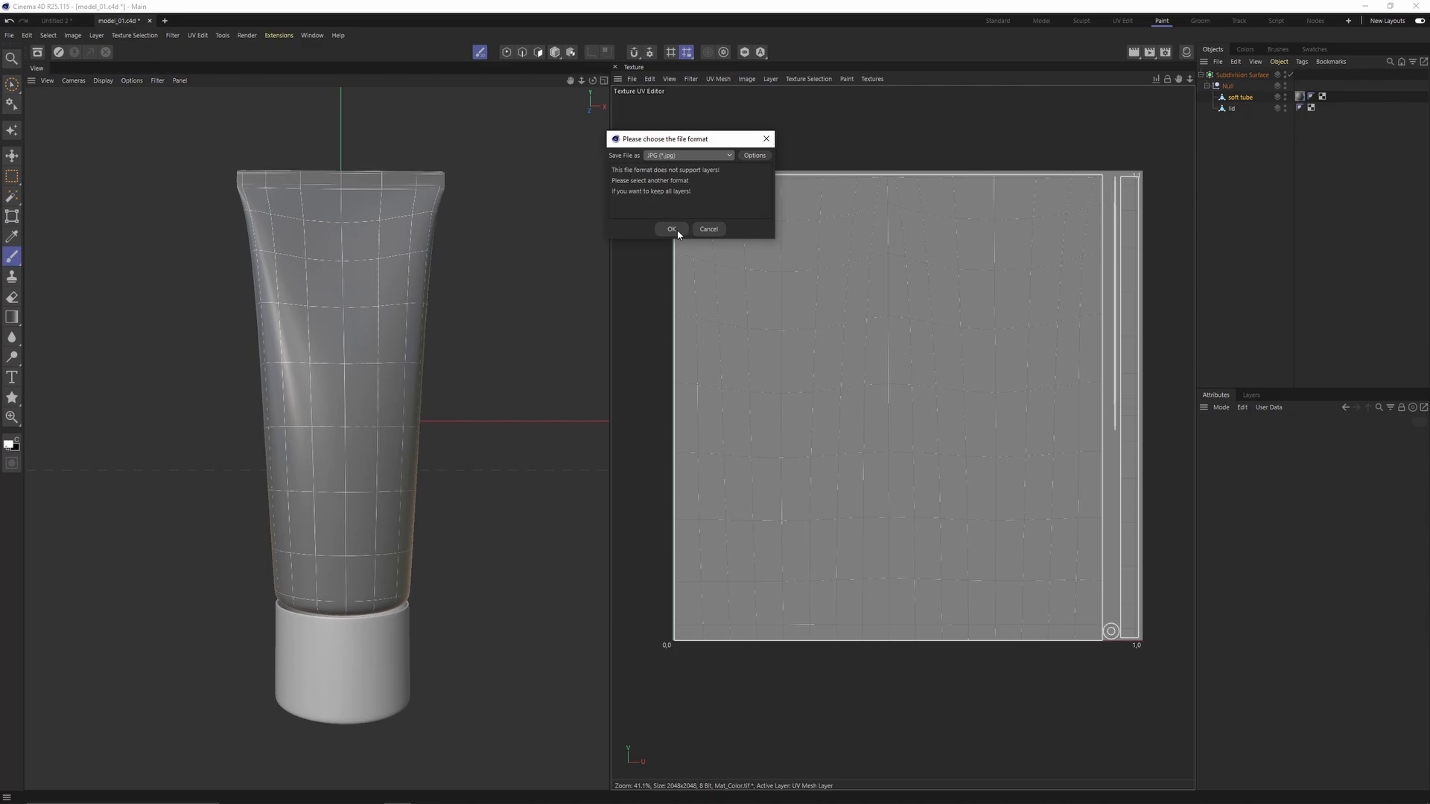
pyautogui.click(672, 229)
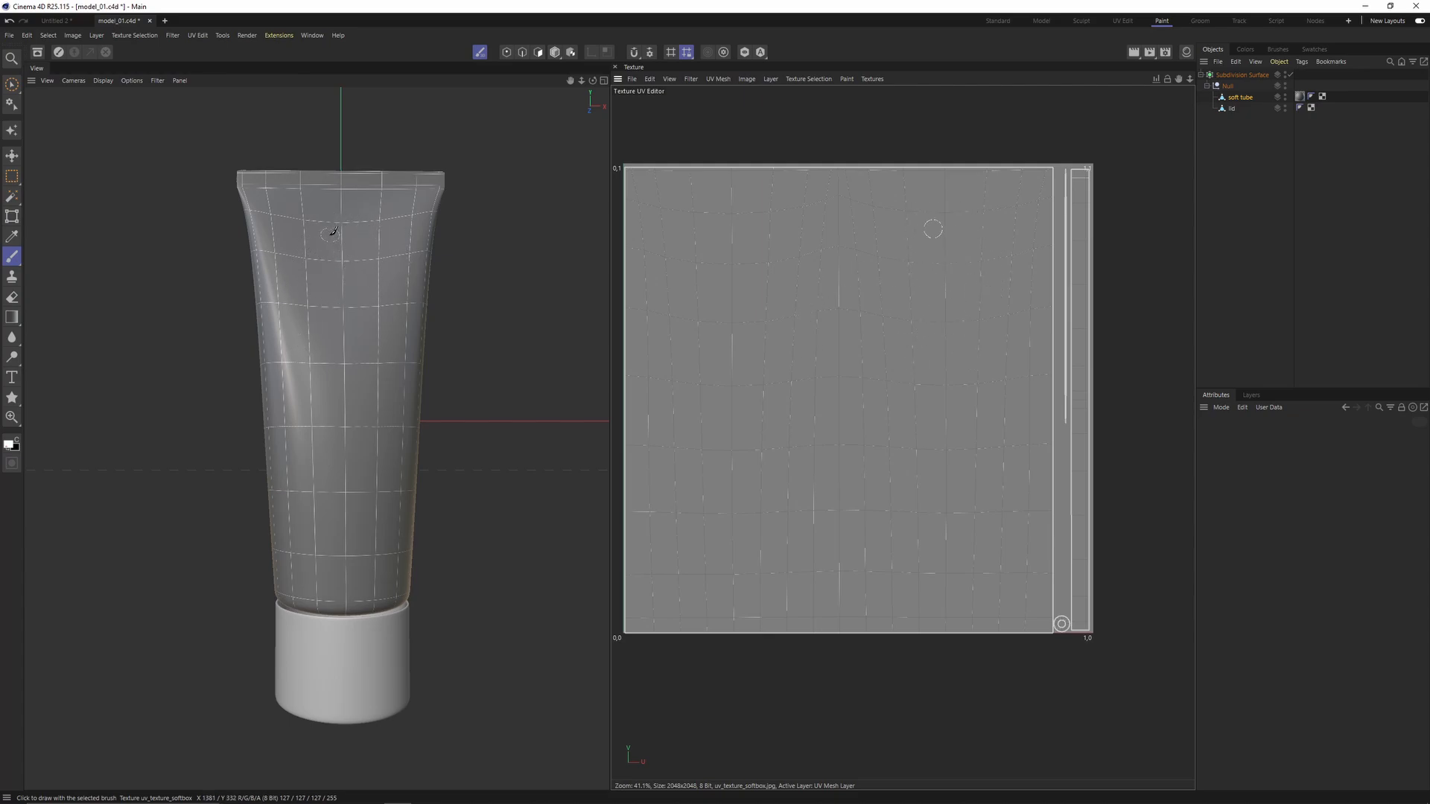
# Step: Undo a trial brush stroke on the tube and set the paint brush size to 11
pyautogui.moveTo(334, 276); pyautogui.dragTo(365, 221)
pyautogui.hotkey('ctrl', 'z')
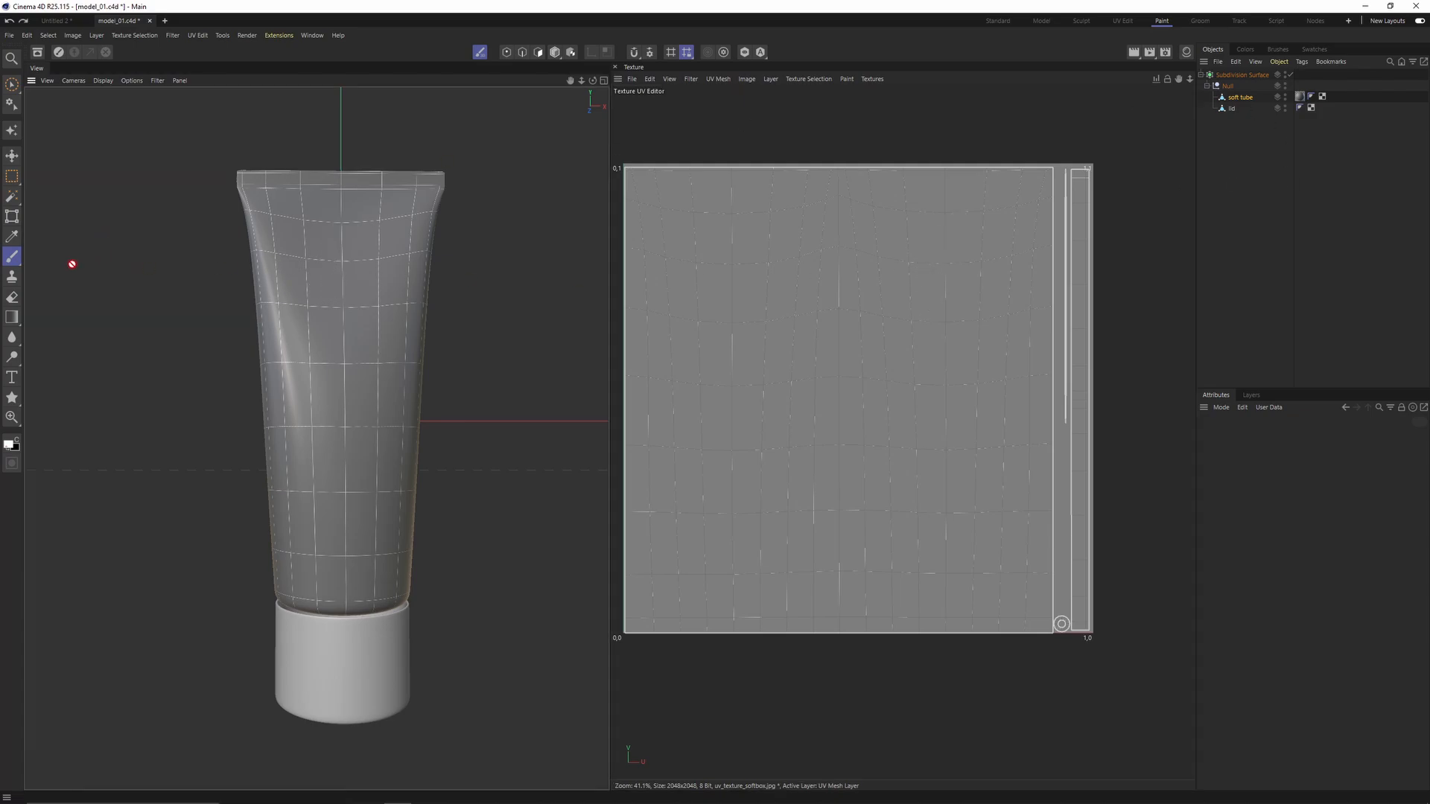
pyautogui.click(12, 256)
pyautogui.moveTo(1322, 563); pyautogui.dragTo(1312, 568)
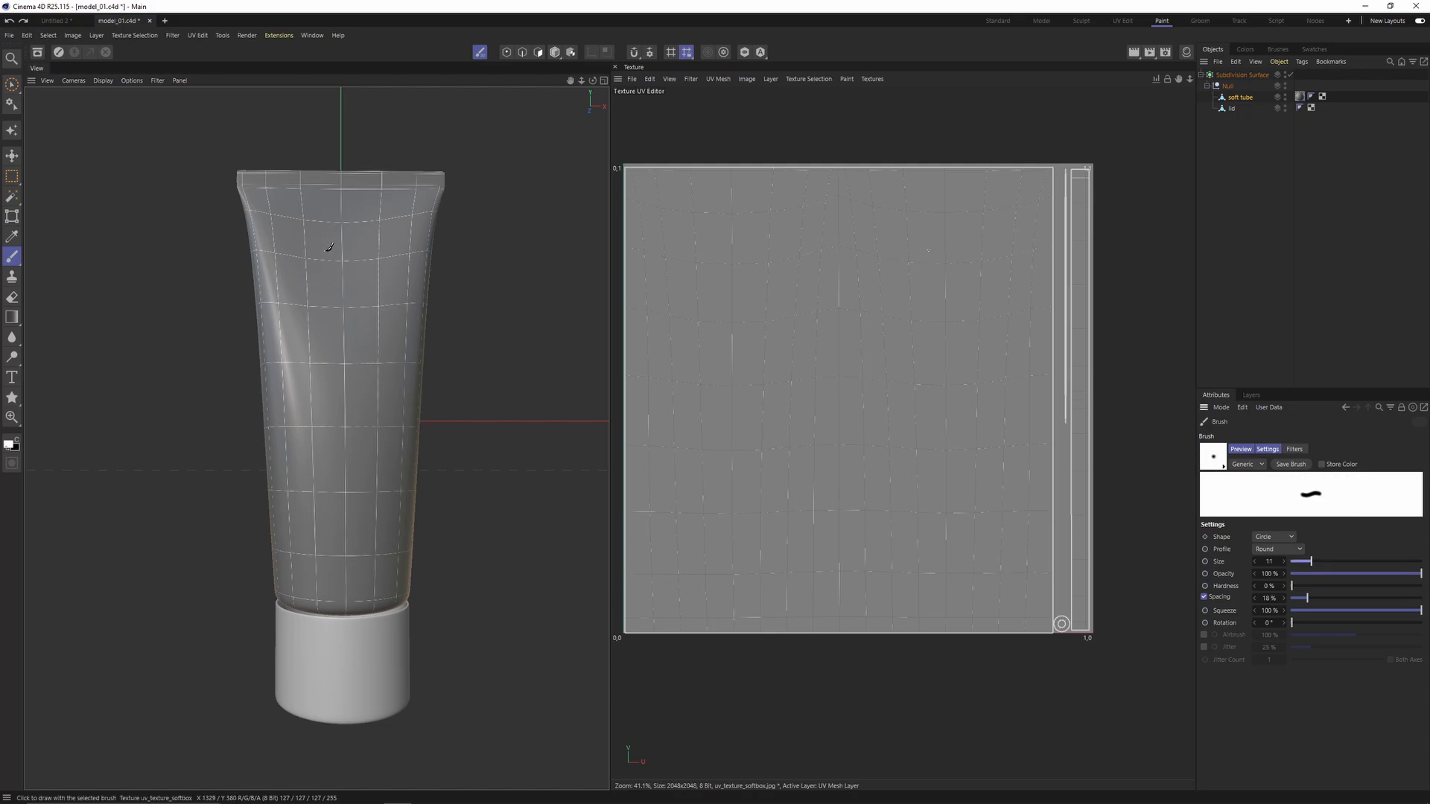
# Step: Hand-paint the white letters "frost" one below another down the front of the tube
pyautogui.moveTo(330, 286); pyautogui.dragTo(349, 235)
pyautogui.moveTo(317, 260); pyautogui.dragTo(352, 268)
pyautogui.moveTo(334, 350); pyautogui.dragTo(356, 316)
pyautogui.moveTo(354, 375); pyautogui.dragTo(355, 393)
pyautogui.moveTo(340, 450)
pyautogui.mouseDown()
pyautogui.moveTo(347, 426)
pyautogui.moveTo(356, 450)
pyautogui.mouseUp()
pyautogui.moveTo(348, 482); pyautogui.dragTo(345, 519)
pyautogui.moveTo(333, 514); pyautogui.dragTo(360, 512)
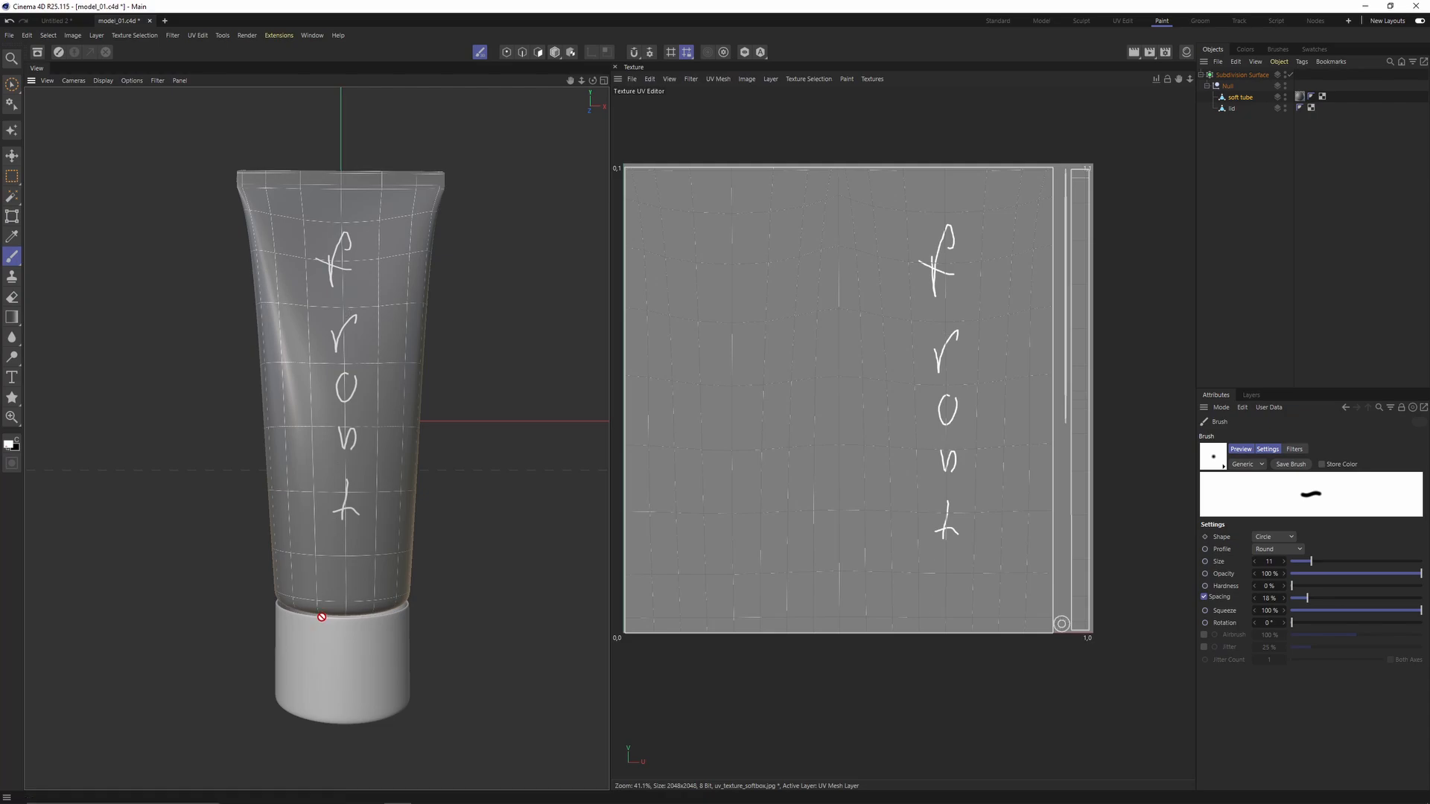
pyautogui.keyDown('alt'); pyautogui.moveTo(346, 315); pyautogui.dragTo(235, 167); pyautogui.keyUp('alt')
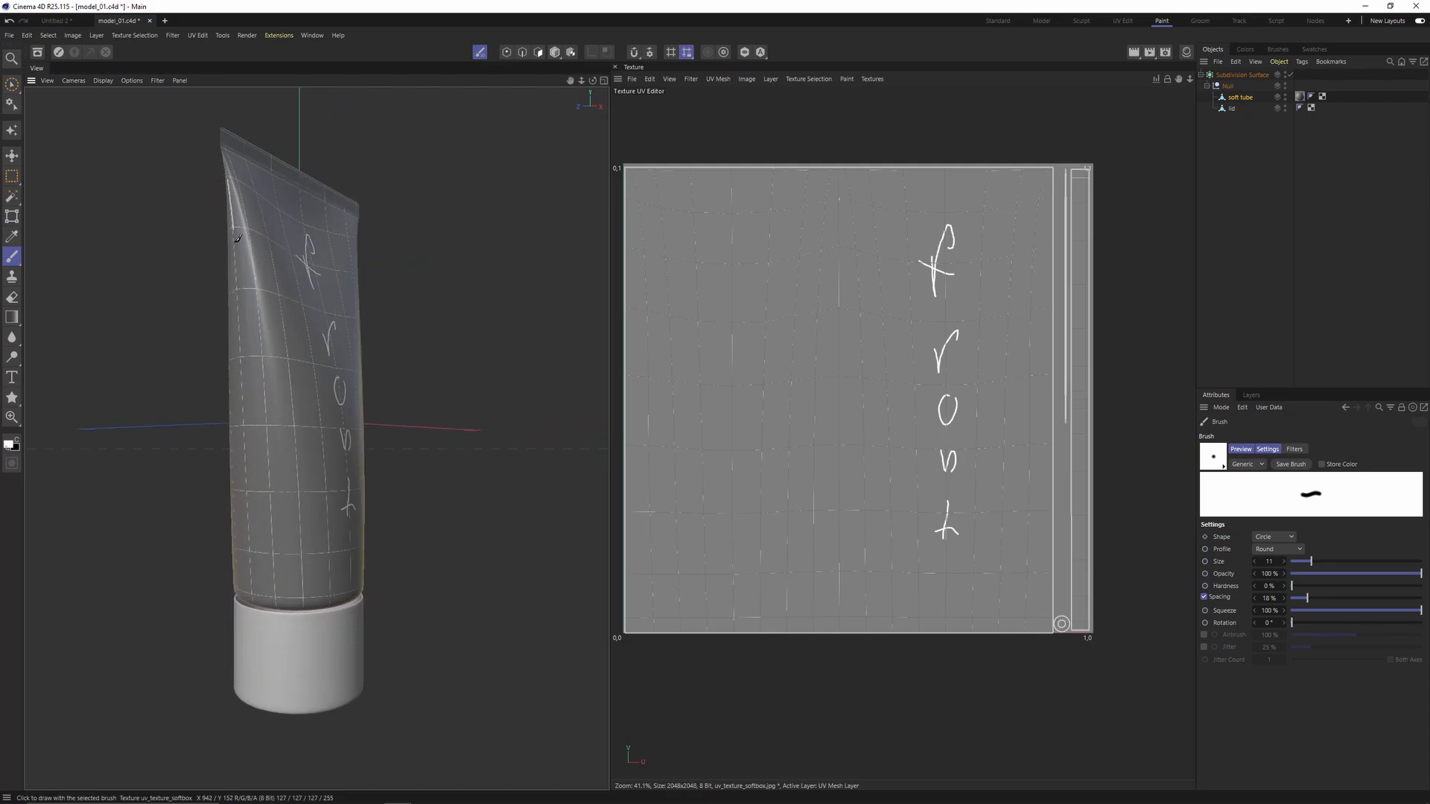
# Step: Set the paint brush size to 46 and paint a thick white line down each side edge of the tube
pyautogui.moveTo(236, 241); pyautogui.dragTo(248, 472)
pyautogui.hotkey('ctrl', 'z')
pyautogui.click(1334, 563)
pyautogui.keyDown('alt'); pyautogui.moveTo(231, 246); pyautogui.dragTo(313, 238); pyautogui.keyUp('alt')
pyautogui.moveTo(254, 138); pyautogui.dragTo(268, 589)
pyautogui.moveTo(506, 350)
pyautogui.keyDown('alt'); pyautogui.mouseDown()
pyautogui.moveTo(397, 342)
pyautogui.moveTo(402, 182)
pyautogui.mouseUp(); pyautogui.keyUp('alt')
pyautogui.moveTo(403, 182); pyautogui.dragTo(361, 629)
pyautogui.moveTo(361, 629)
pyautogui.keyDown('alt'); pyautogui.mouseDown()
pyautogui.moveTo(350, 447)
pyautogui.moveTo(383, 392)
pyautogui.mouseUp(); pyautogui.keyUp('alt')
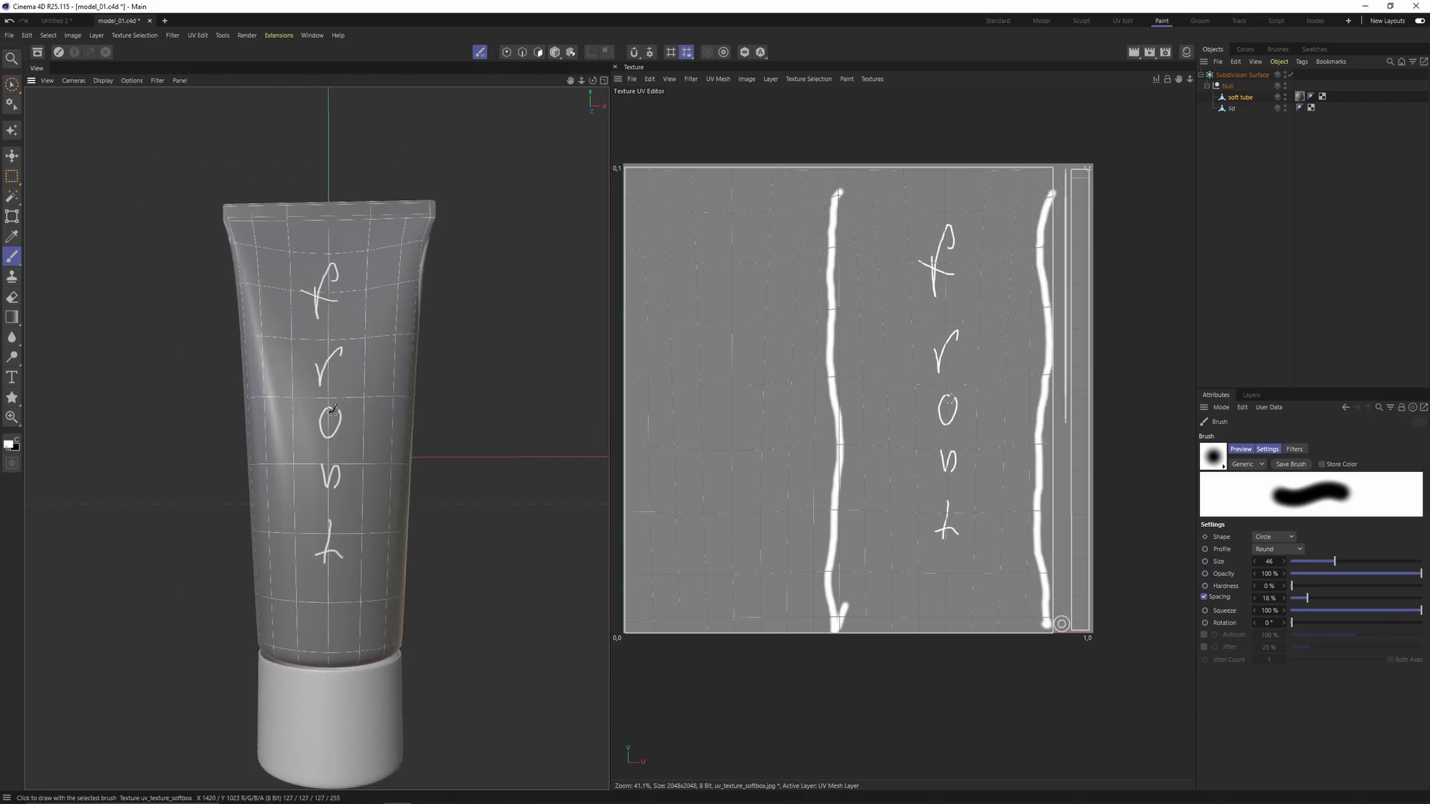
# Step: Paint a thick white horizontal line across the tube's front at the letter "o" and save the texture
pyautogui.moveTo(257, 413); pyautogui.dragTo(408, 424)
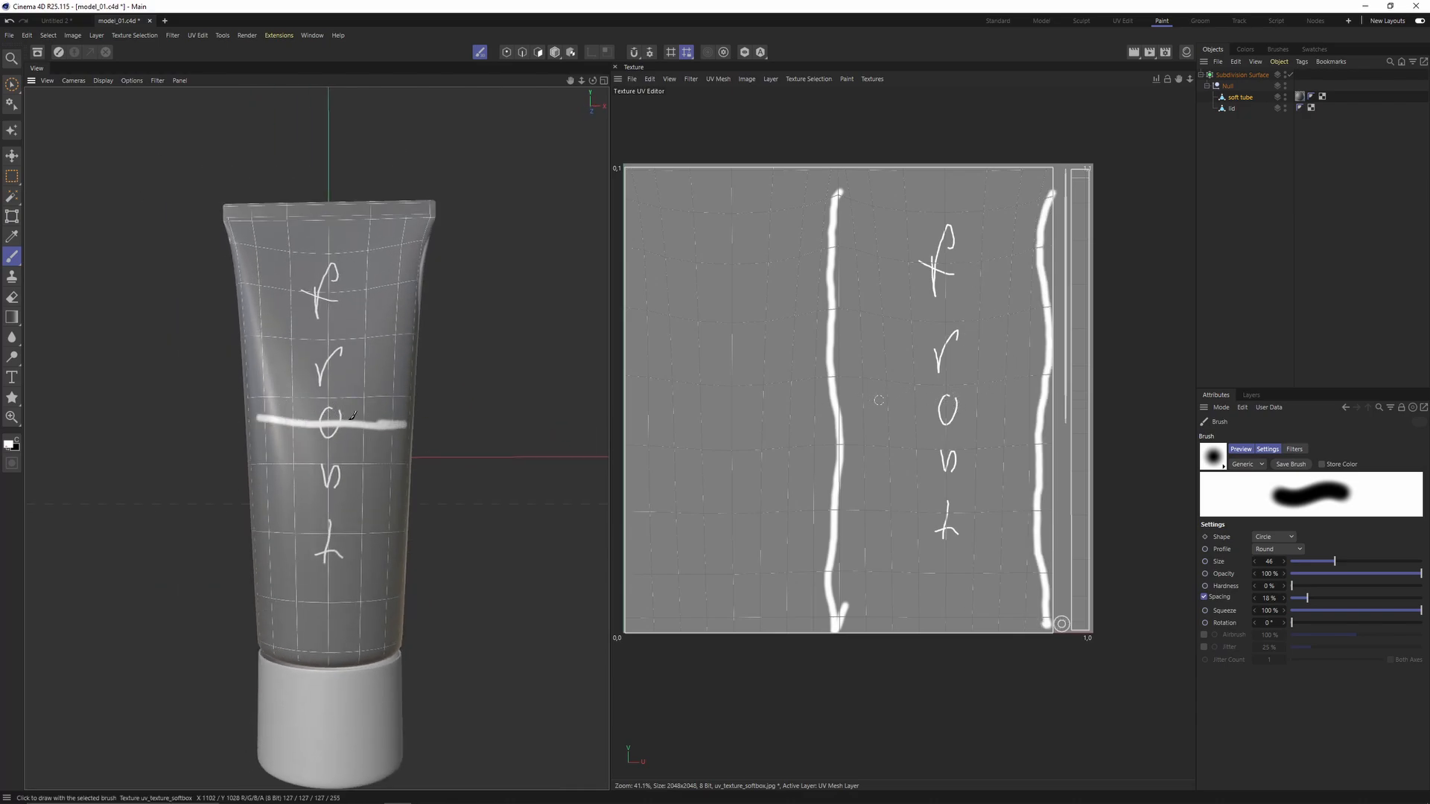
pyautogui.keyDown('alt'); pyautogui.moveTo(270, 409); pyautogui.dragTo(389, 466); pyautogui.keyUp('alt')
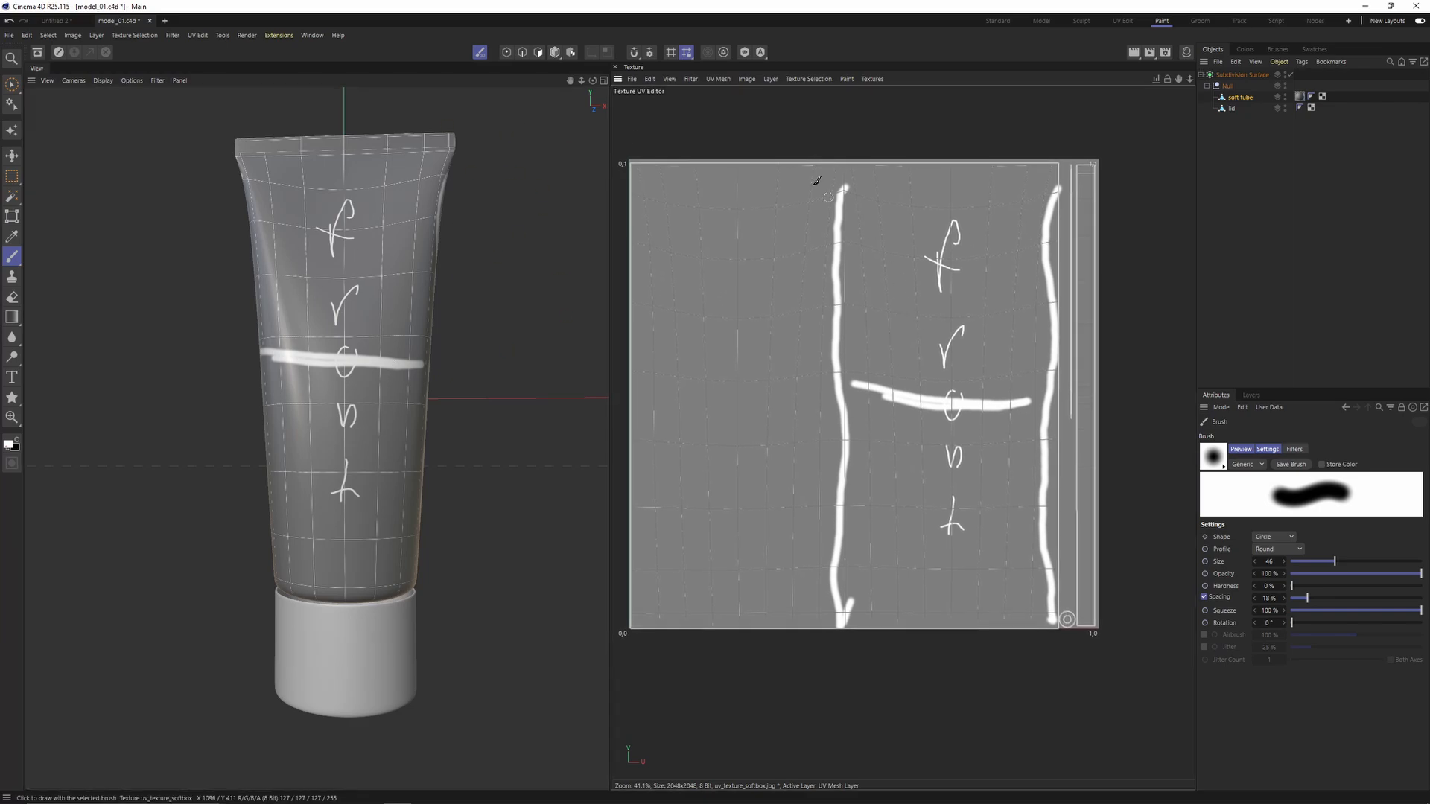
pyautogui.click(632, 79)
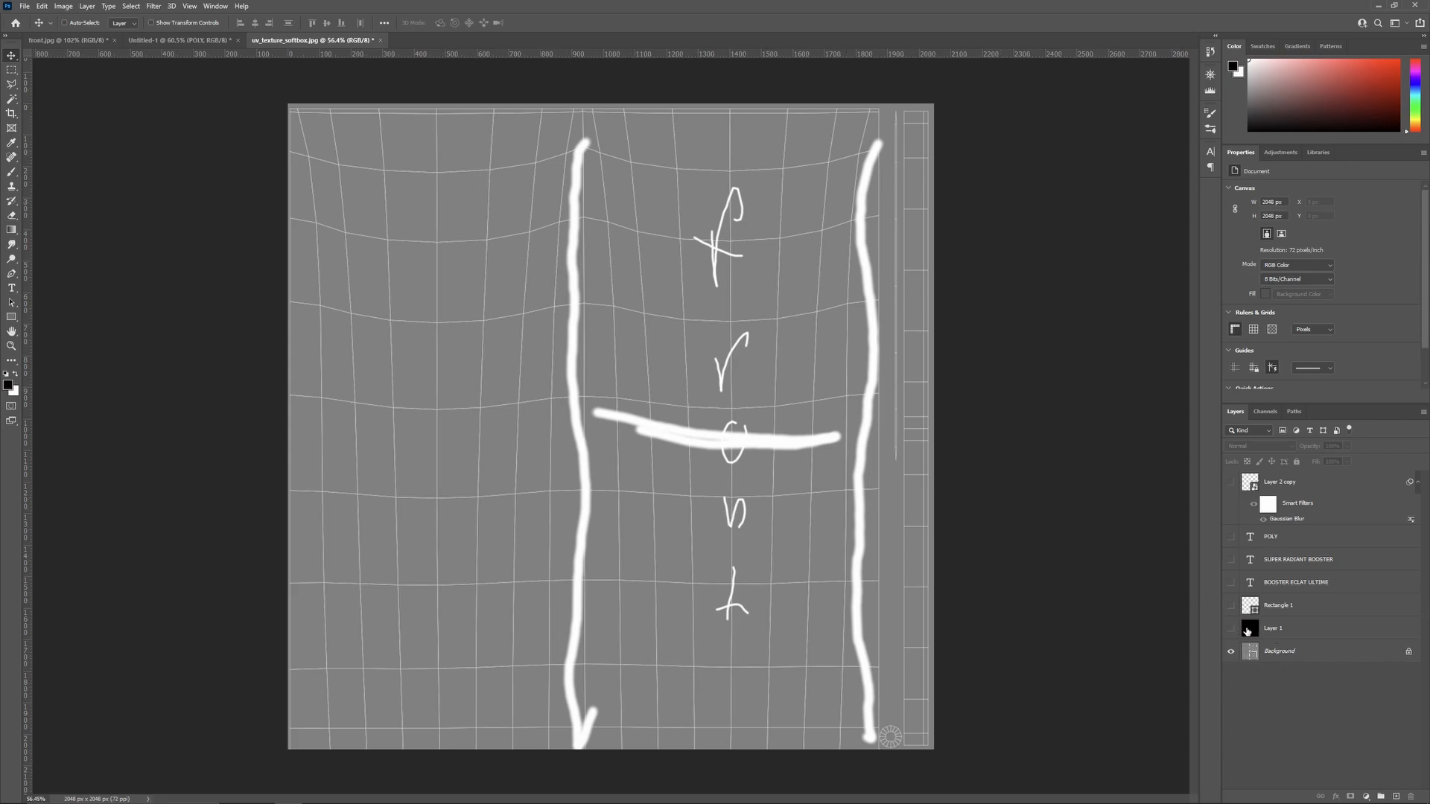
# Step: Switch to Photoshop, show the Rectangle 1 layer over the uv_texture_softbox mesh, and undo a trial move of the rectangle
pyautogui.click(1231, 630)
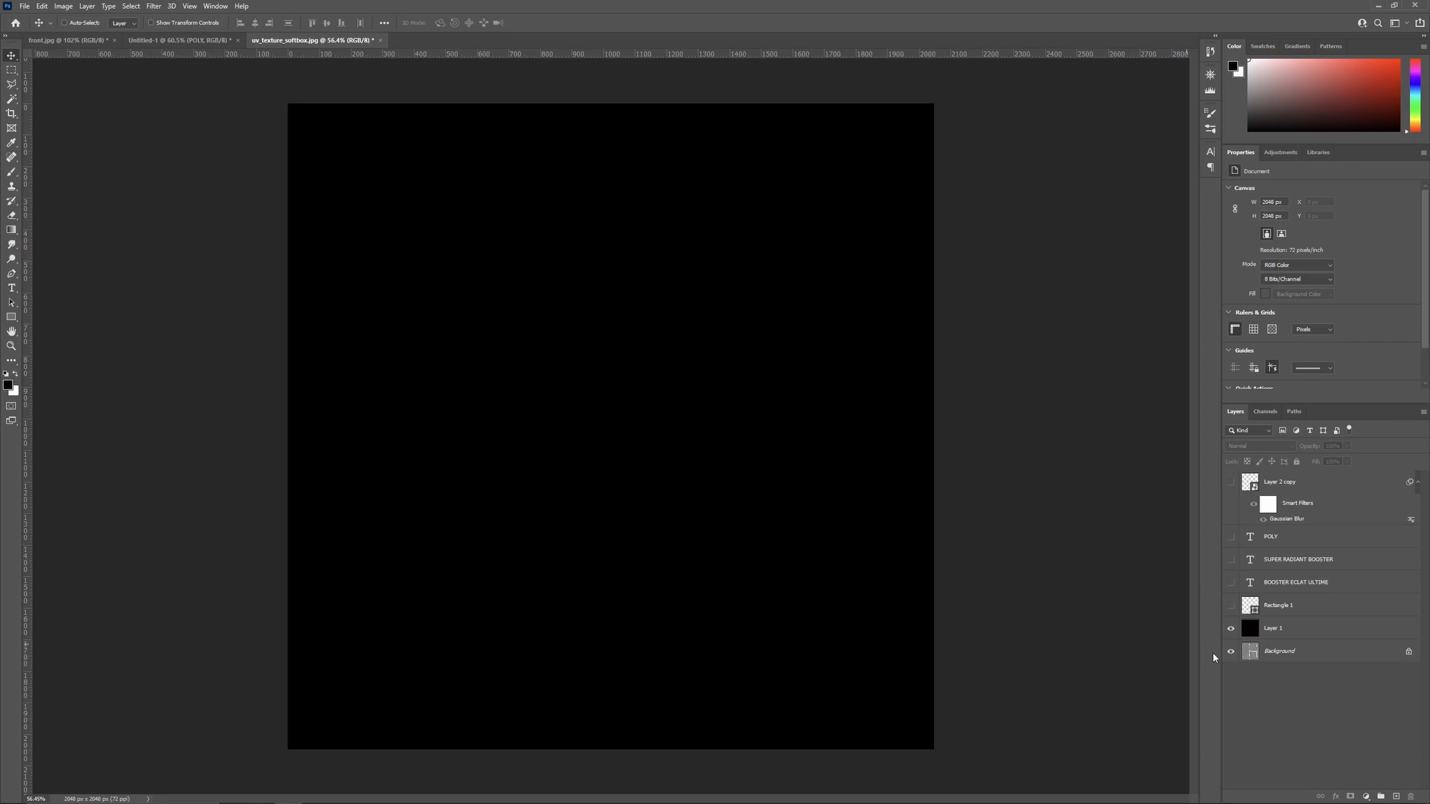
pyautogui.click(1231, 630)
pyautogui.click(1231, 606)
pyautogui.click(1277, 605)
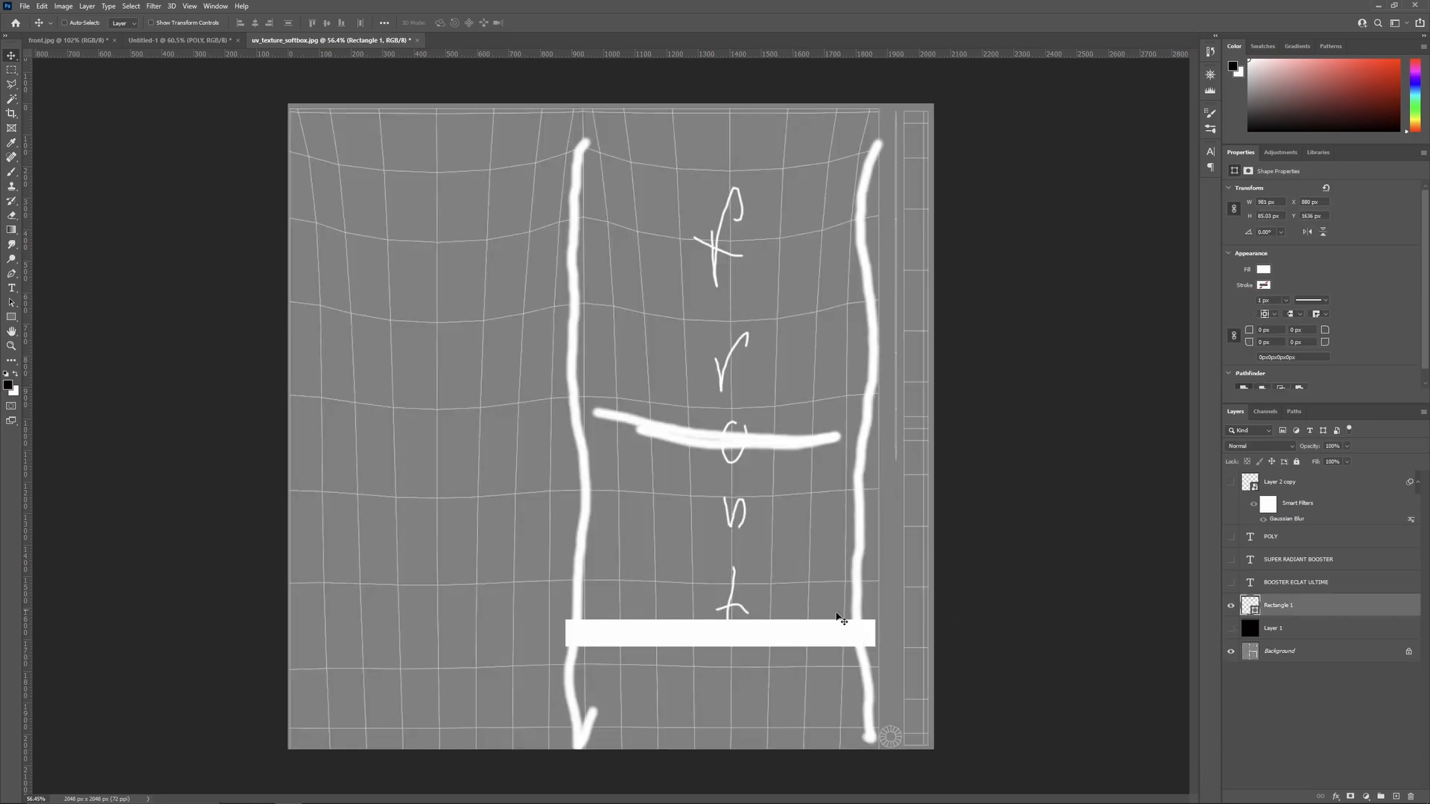
pyautogui.moveTo(780, 642); pyautogui.dragTo(780, 591)
pyautogui.hotkey('ctrl', 'z')
# Step: Show the SUPER RADIANT BOOSTER, BOOSTER ECLAT ULTIME and POLY text layers, with the black Layer 1 covering the UV mesh
pyautogui.moveTo(1231, 563); pyautogui.dragTo(1231, 583)
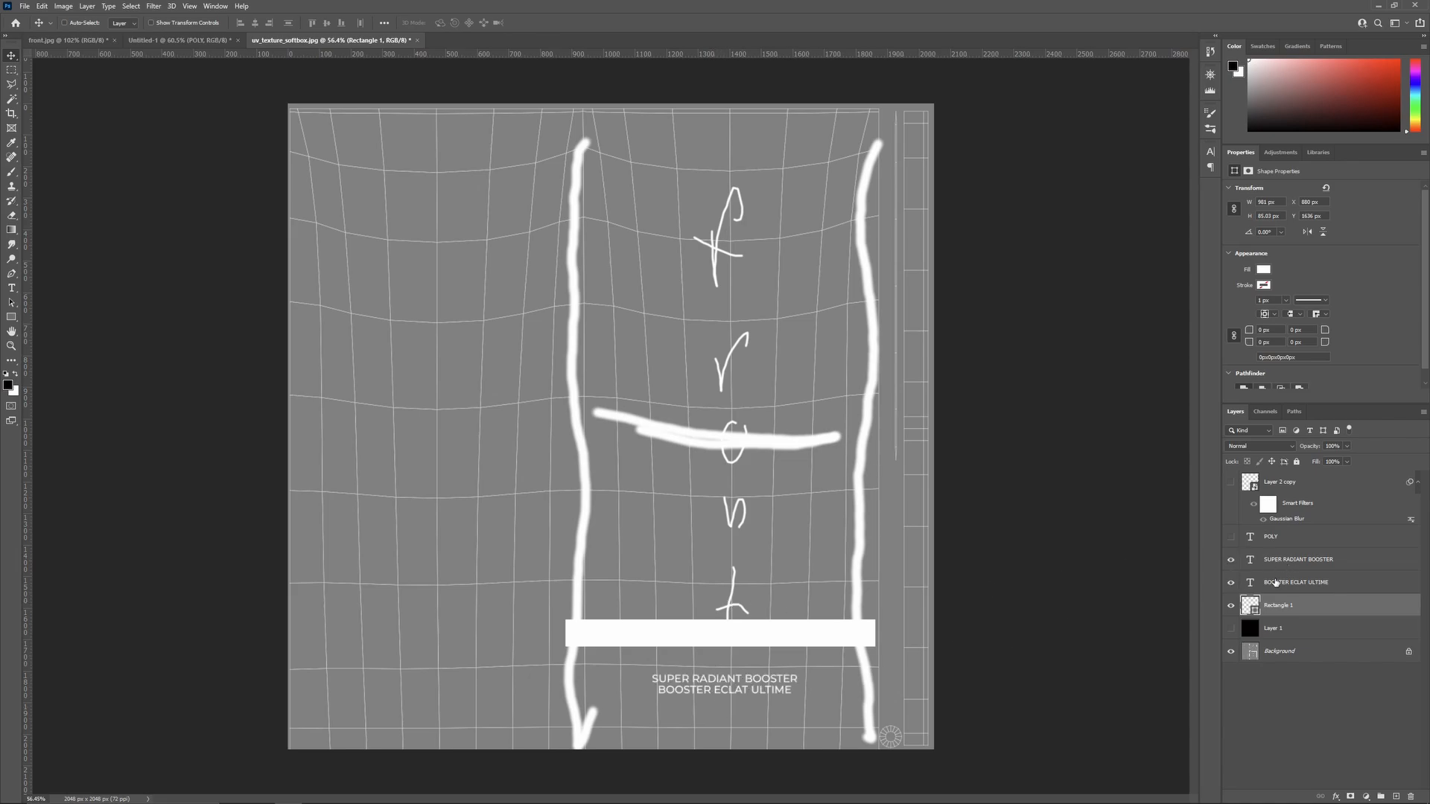
pyautogui.click(1230, 537)
pyautogui.click(1265, 538)
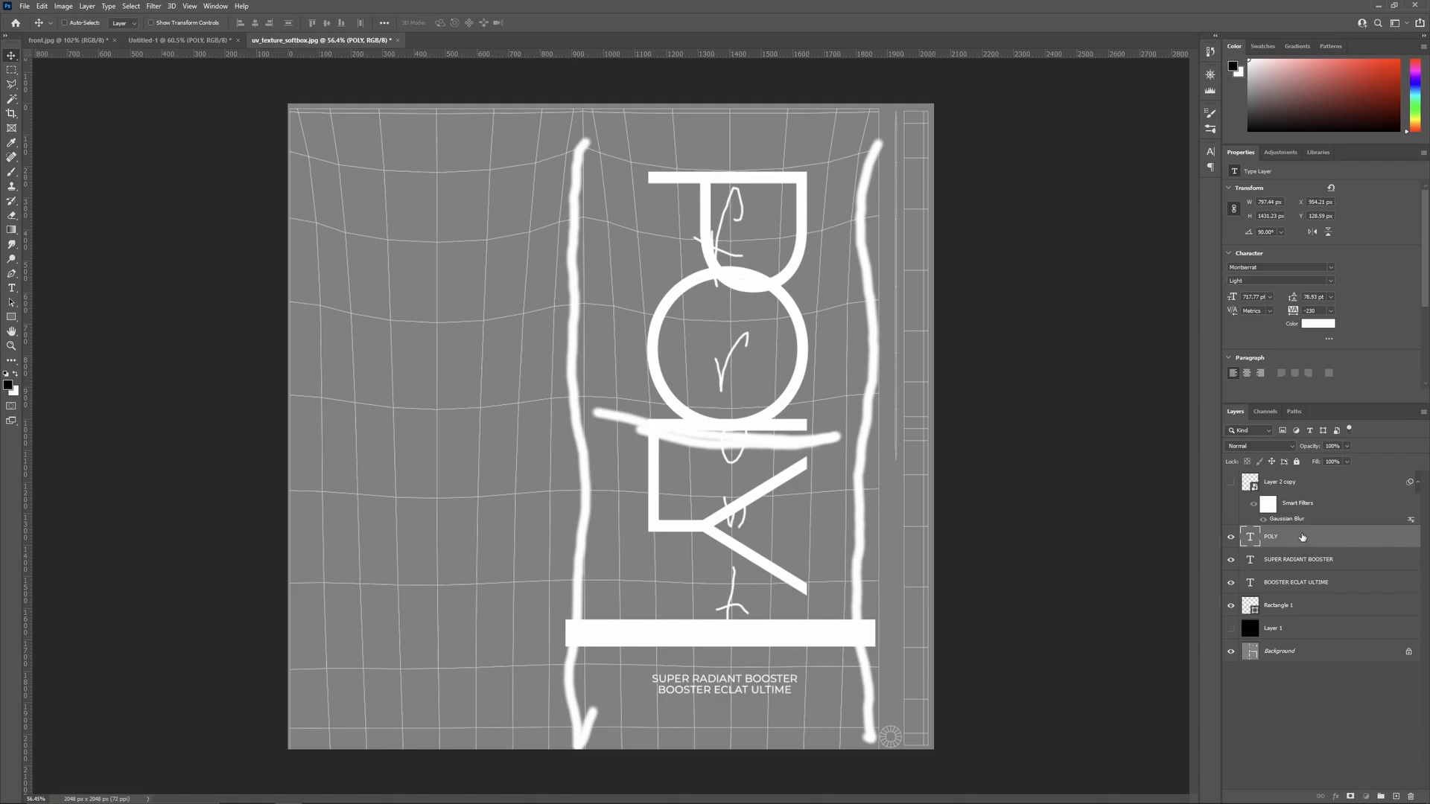
pyautogui.click(1279, 652)
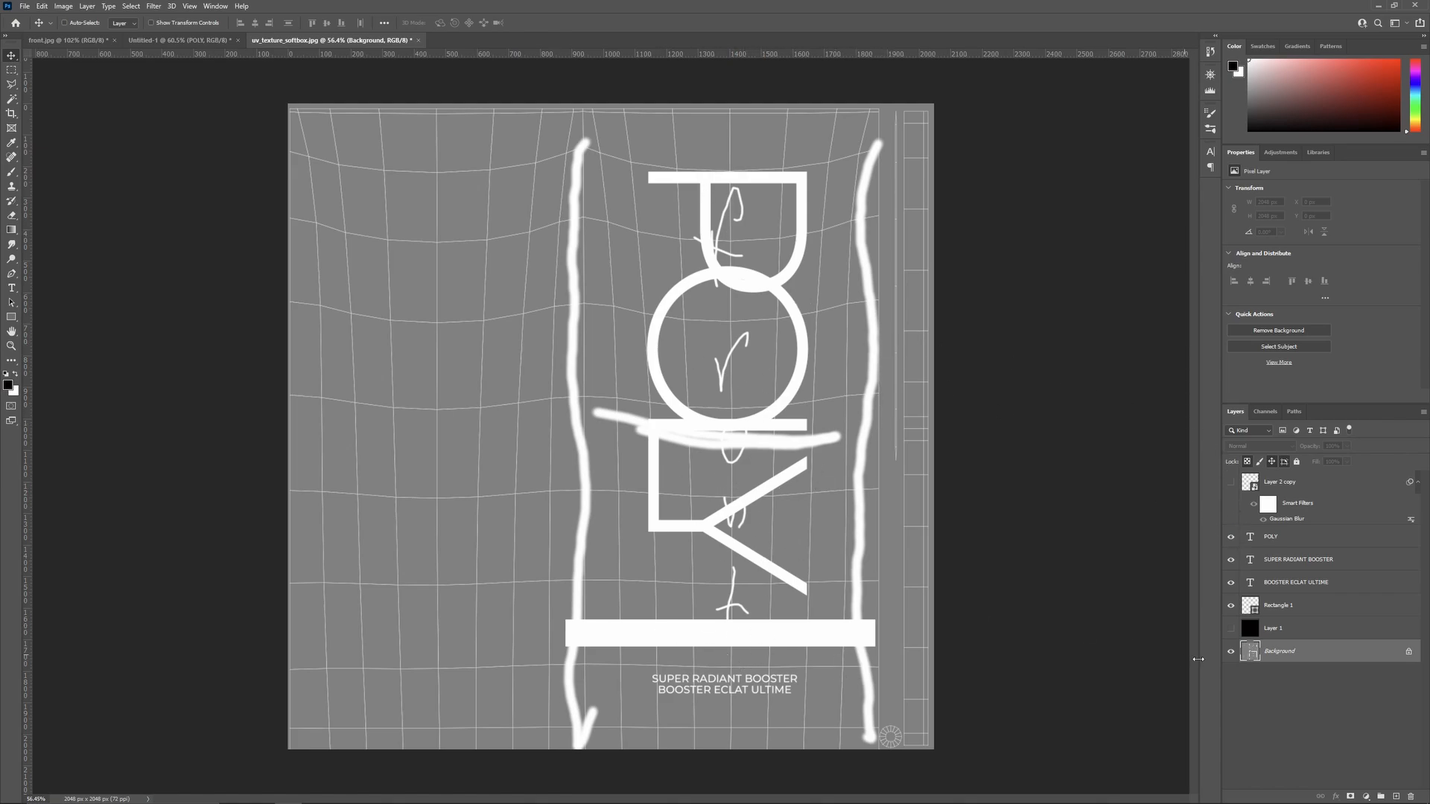
pyautogui.click(1231, 629)
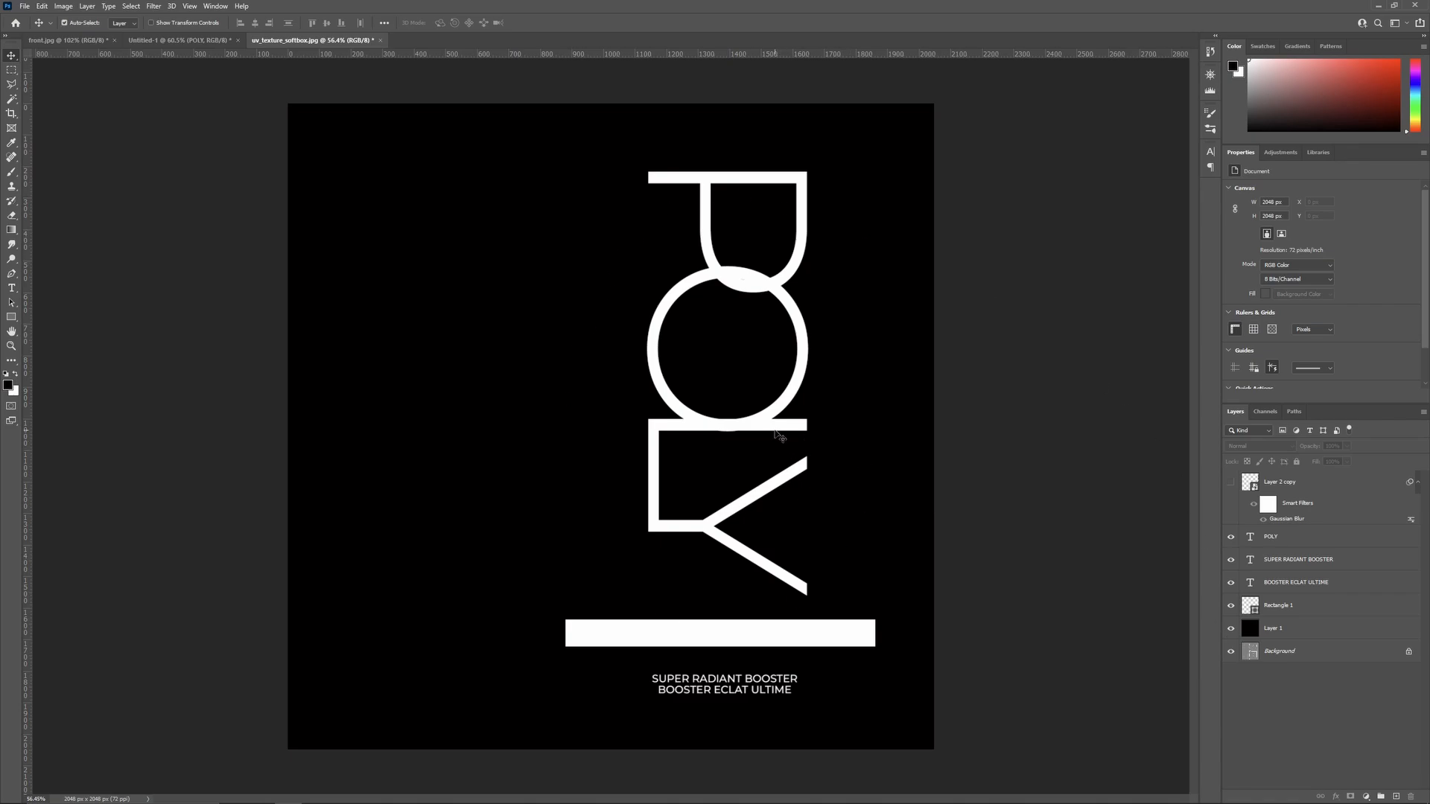
# Step: Save the label artwork as a JPEG, overwriting the existing artwork_8 file and accepting the JPEG options
pyautogui.hotkey('ctrl', 'shift', 's')
pyautogui.click(280, 477)
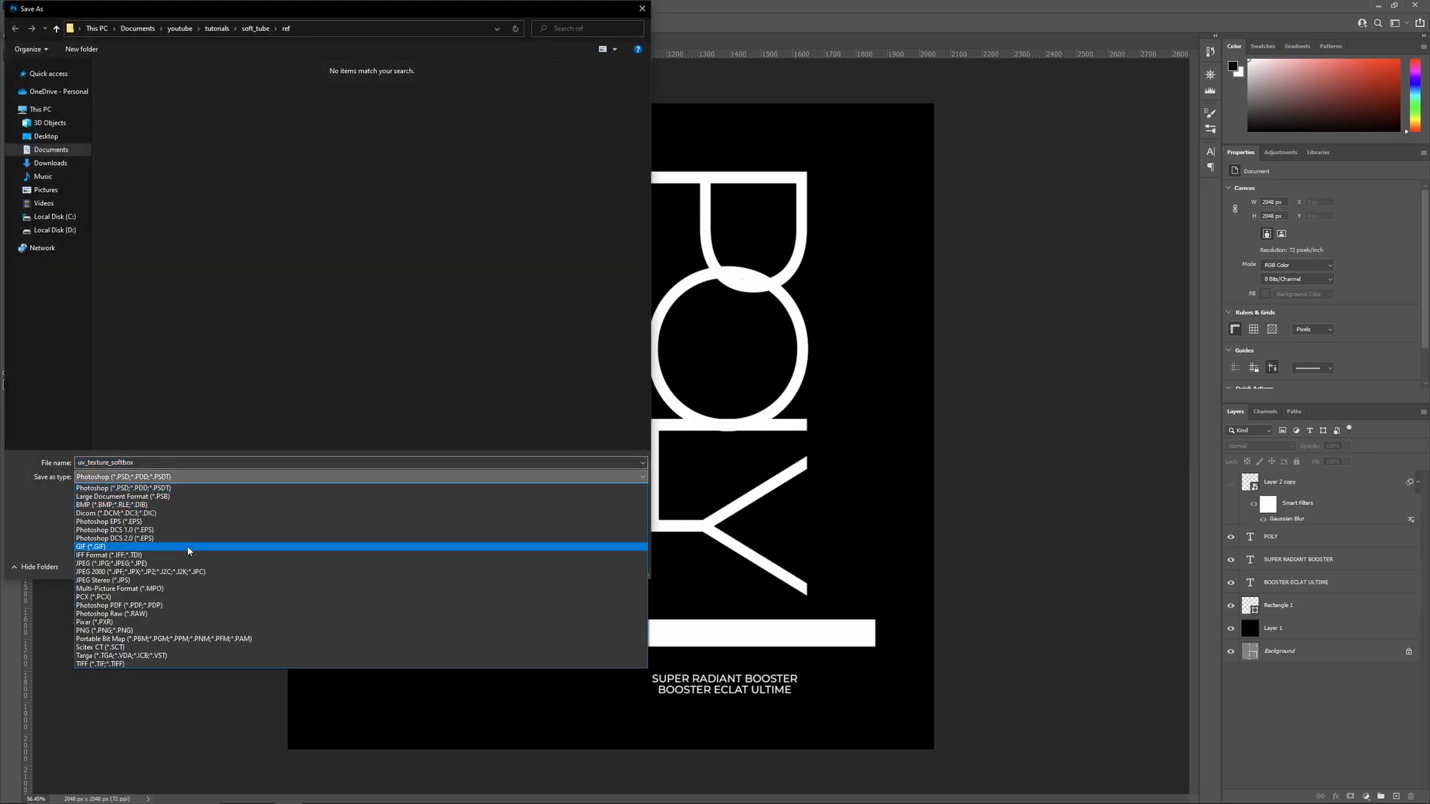
pyautogui.click(132, 564)
pyautogui.click(148, 94)
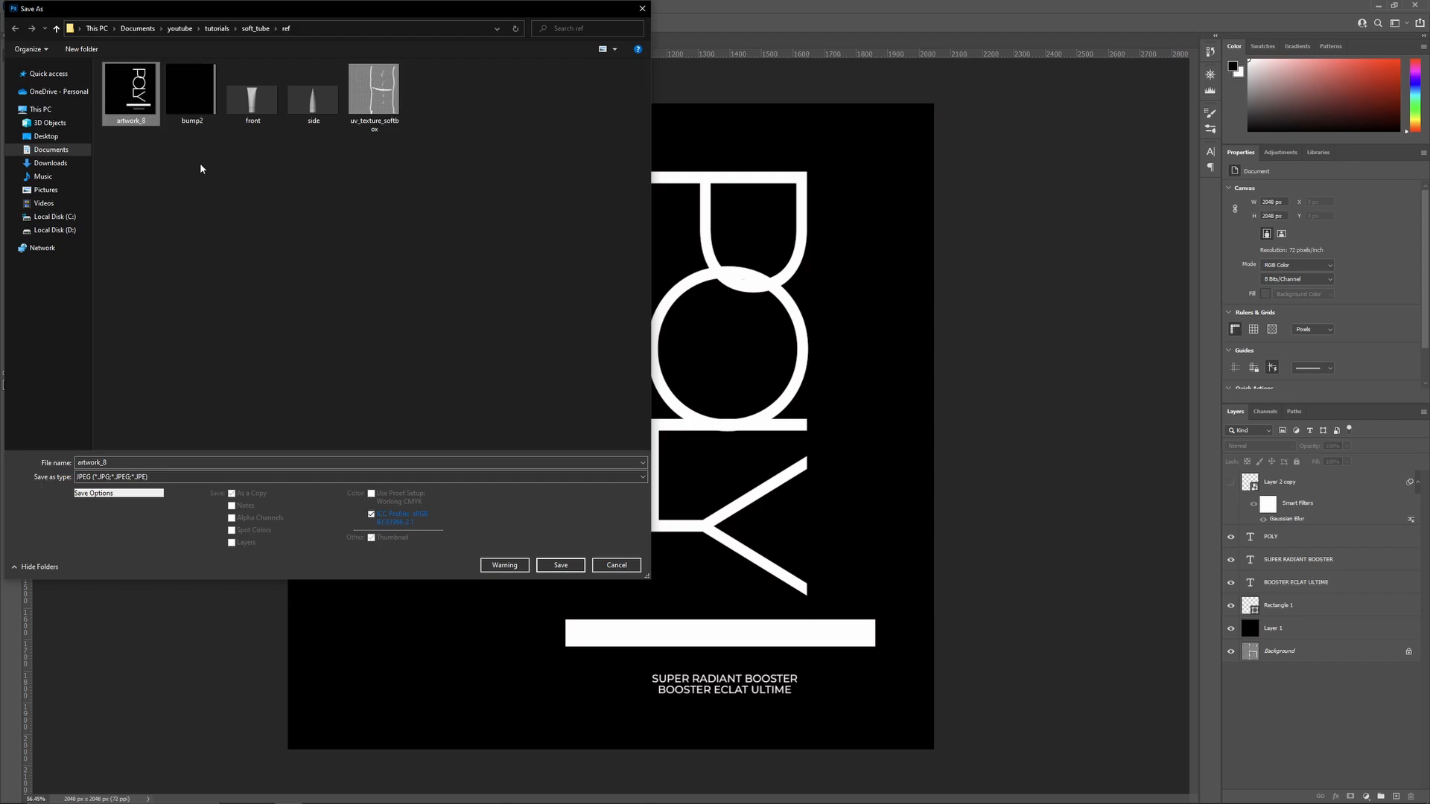
pyautogui.click(546, 565)
pyautogui.click(743, 410)
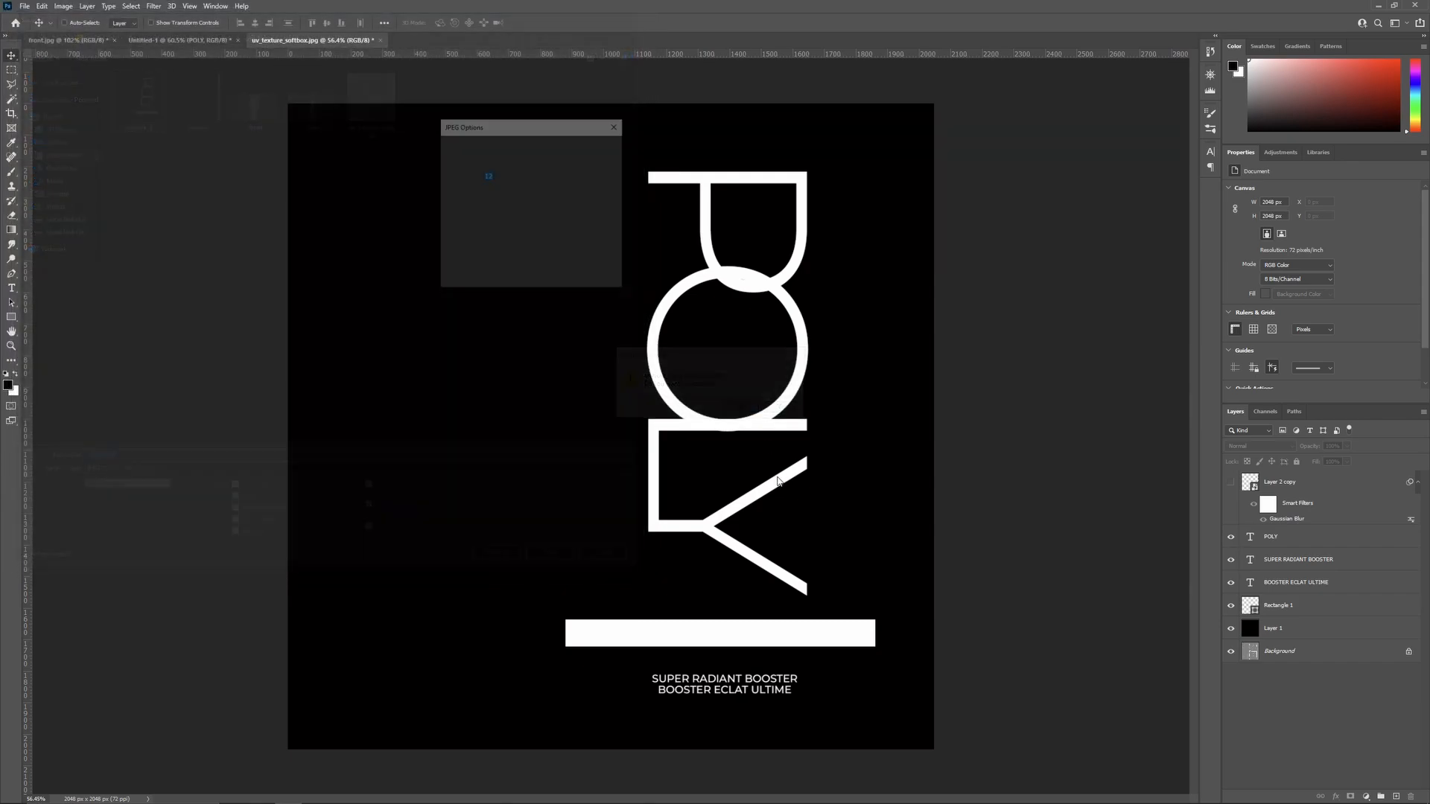
pyautogui.press('Return')
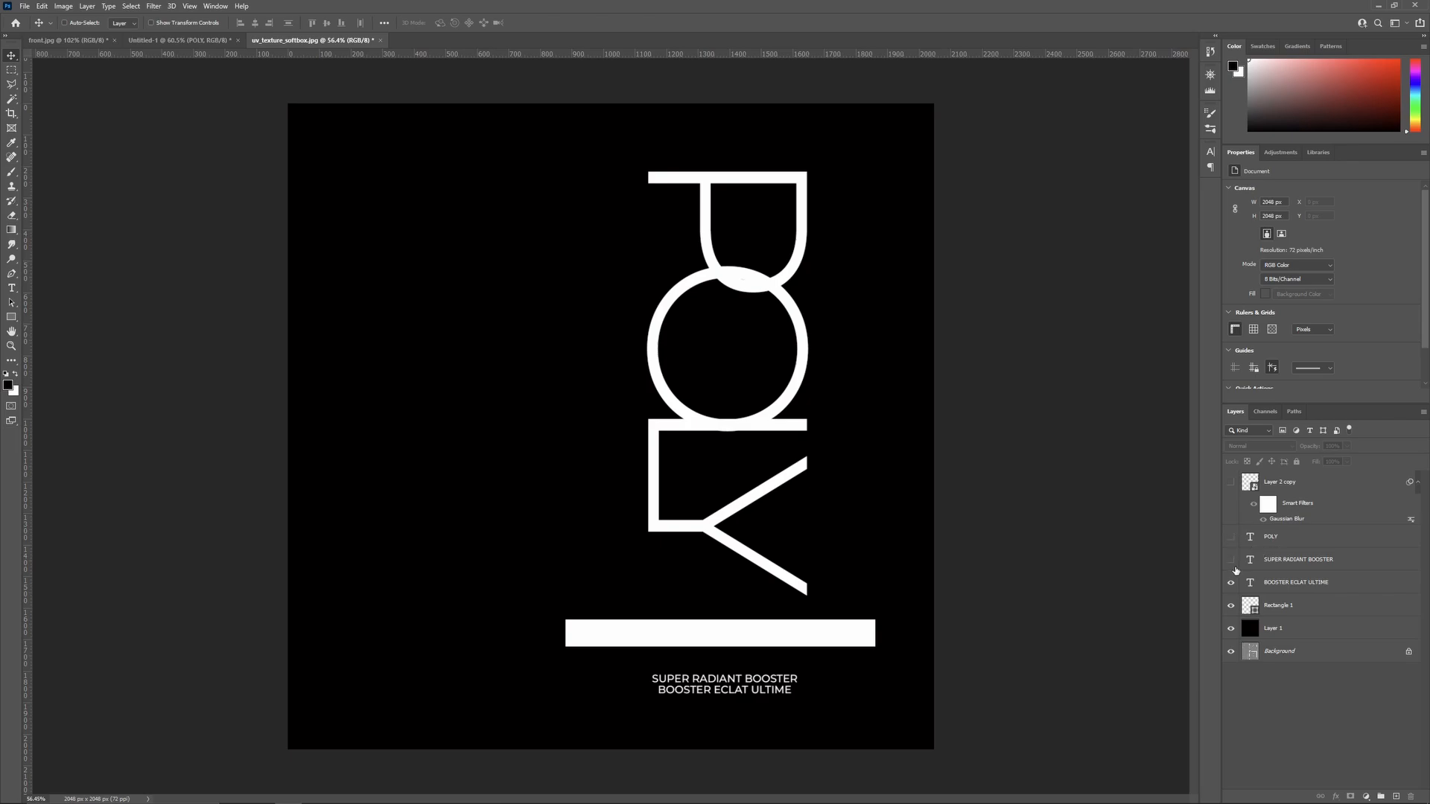
# Step: Hide the text, rectangle and black layers and show the striped Layer 2 copy over the UV mesh
pyautogui.click(1231, 628)
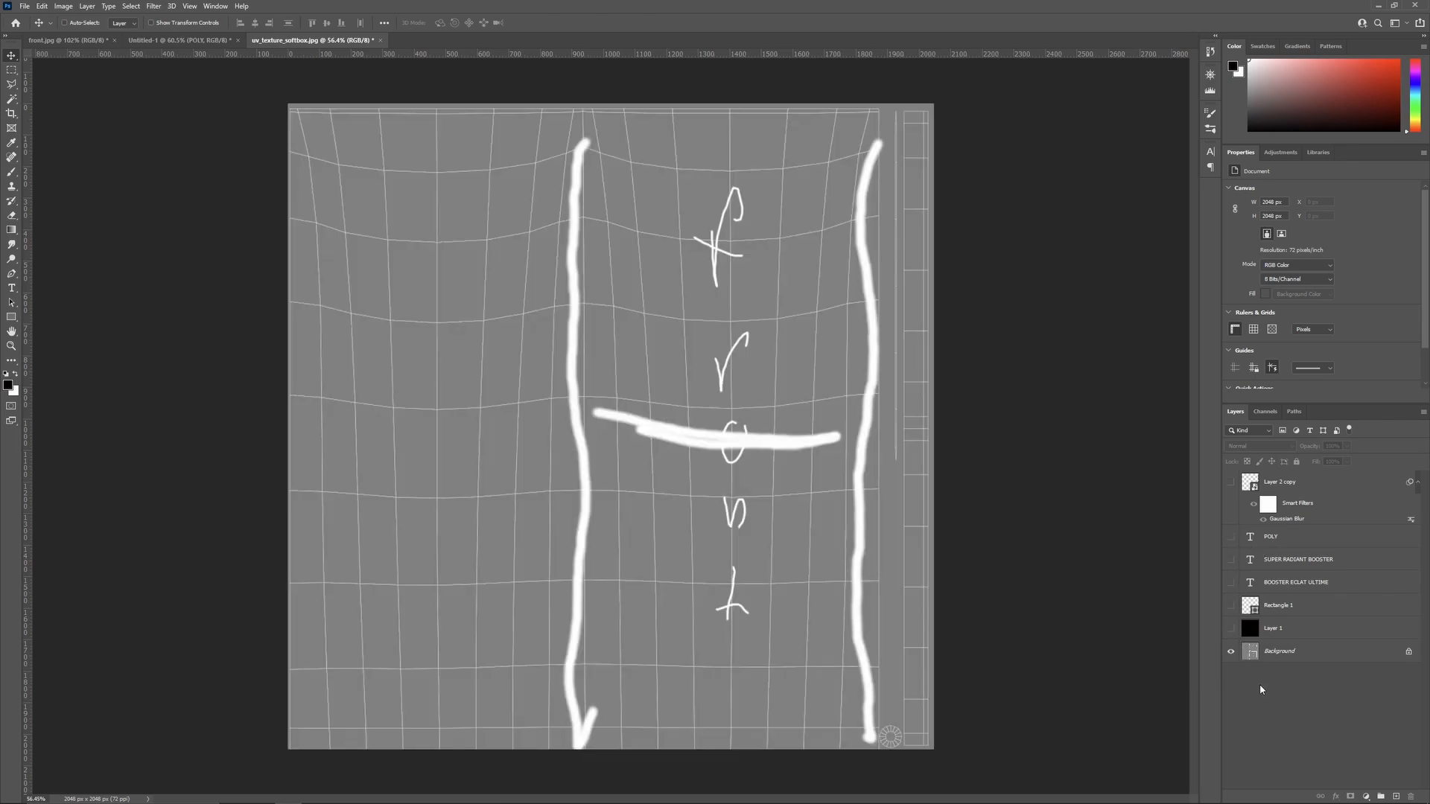
pyautogui.click(1232, 483)
pyautogui.click(1270, 489)
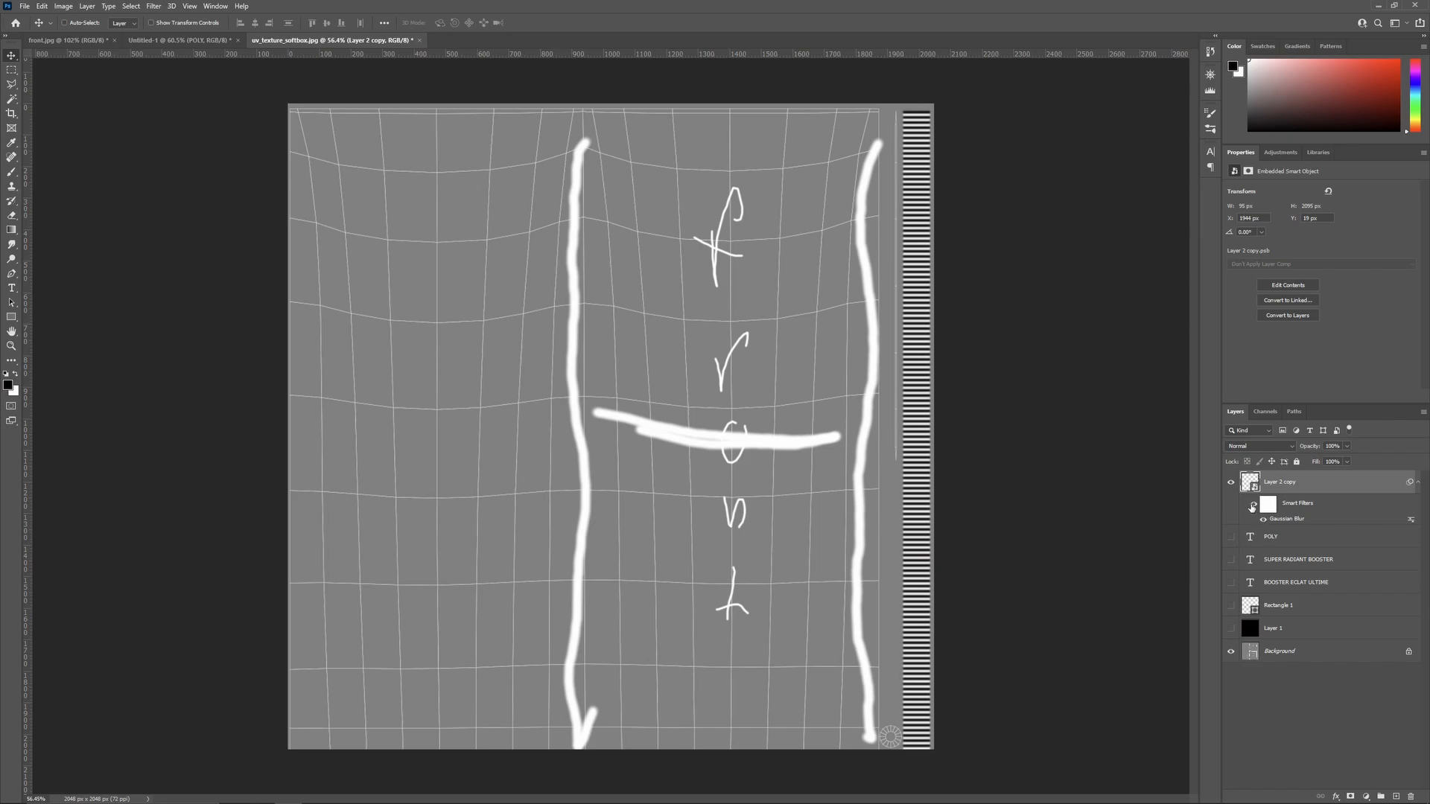
# Step: Shift the striped layer aside to expose the narrow UV strip at the texture's edge
pyautogui.keyDown('alt'); pyautogui.scroll(5, 981, 80); pyautogui.keyUp('alt')
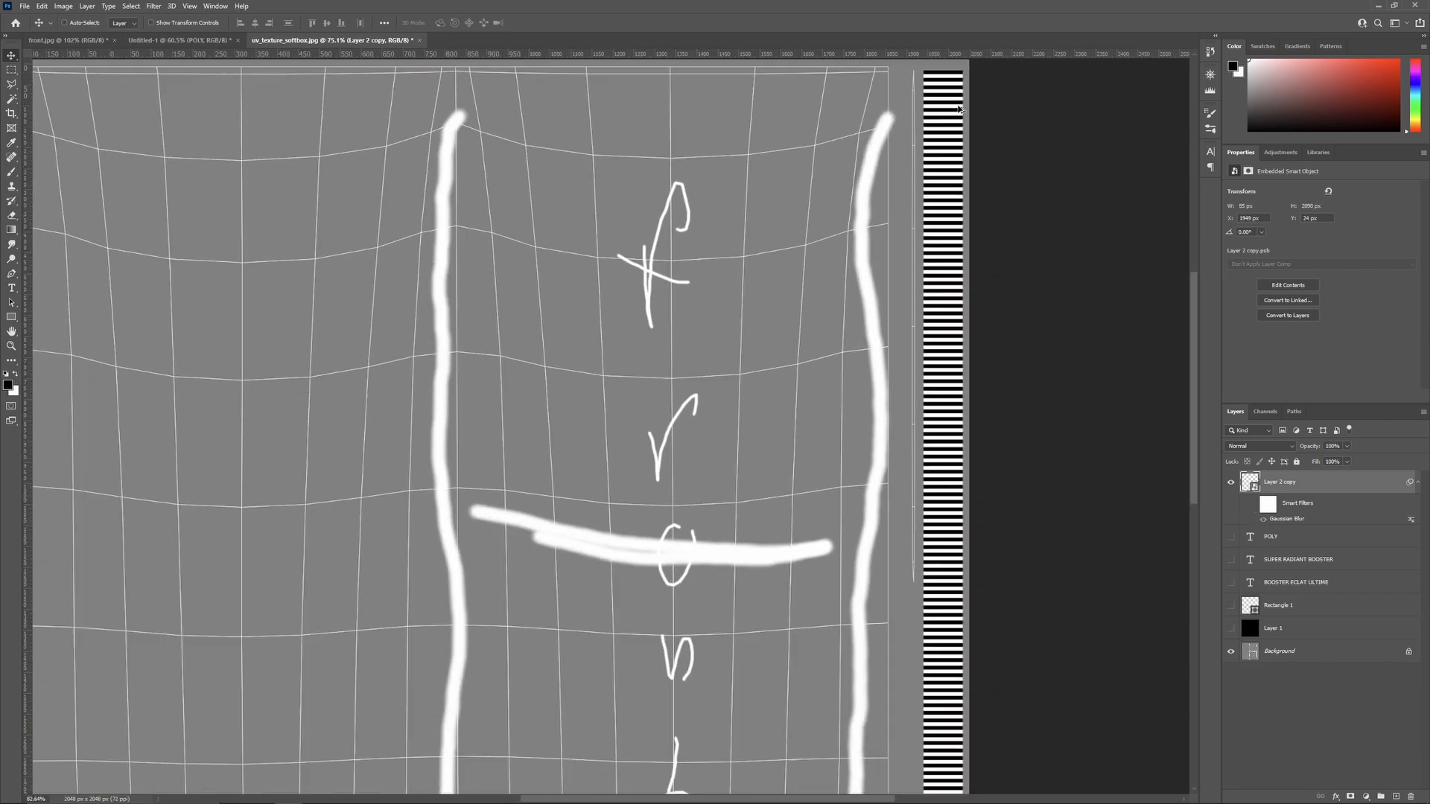
pyautogui.scroll(3, 931, 179)
pyautogui.keyDown('alt'); pyautogui.scroll(1, 924, 264); pyautogui.keyUp('alt')
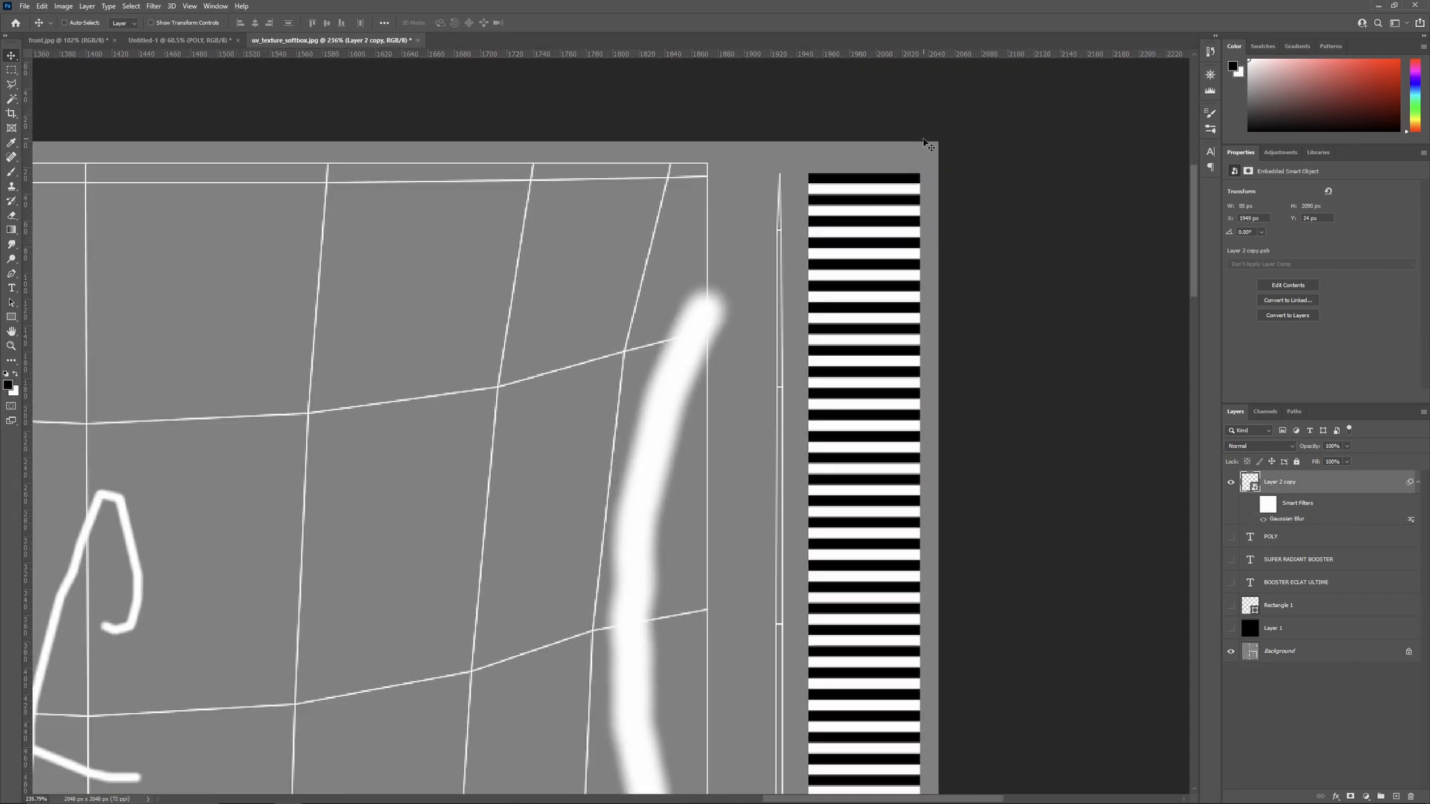
pyautogui.moveTo(881, 221); pyautogui.dragTo(1077, 210)
pyautogui.hotkey('ctrl', 'z')
pyautogui.keyDown('alt'); pyautogui.scroll(-4, 879, 246); pyautogui.keyUp('alt')
pyautogui.moveTo(972, 144); pyautogui.dragTo(1017, 153)
pyautogui.keyDown('alt'); pyautogui.scroll(2, 1000, 121); pyautogui.keyUp('alt')
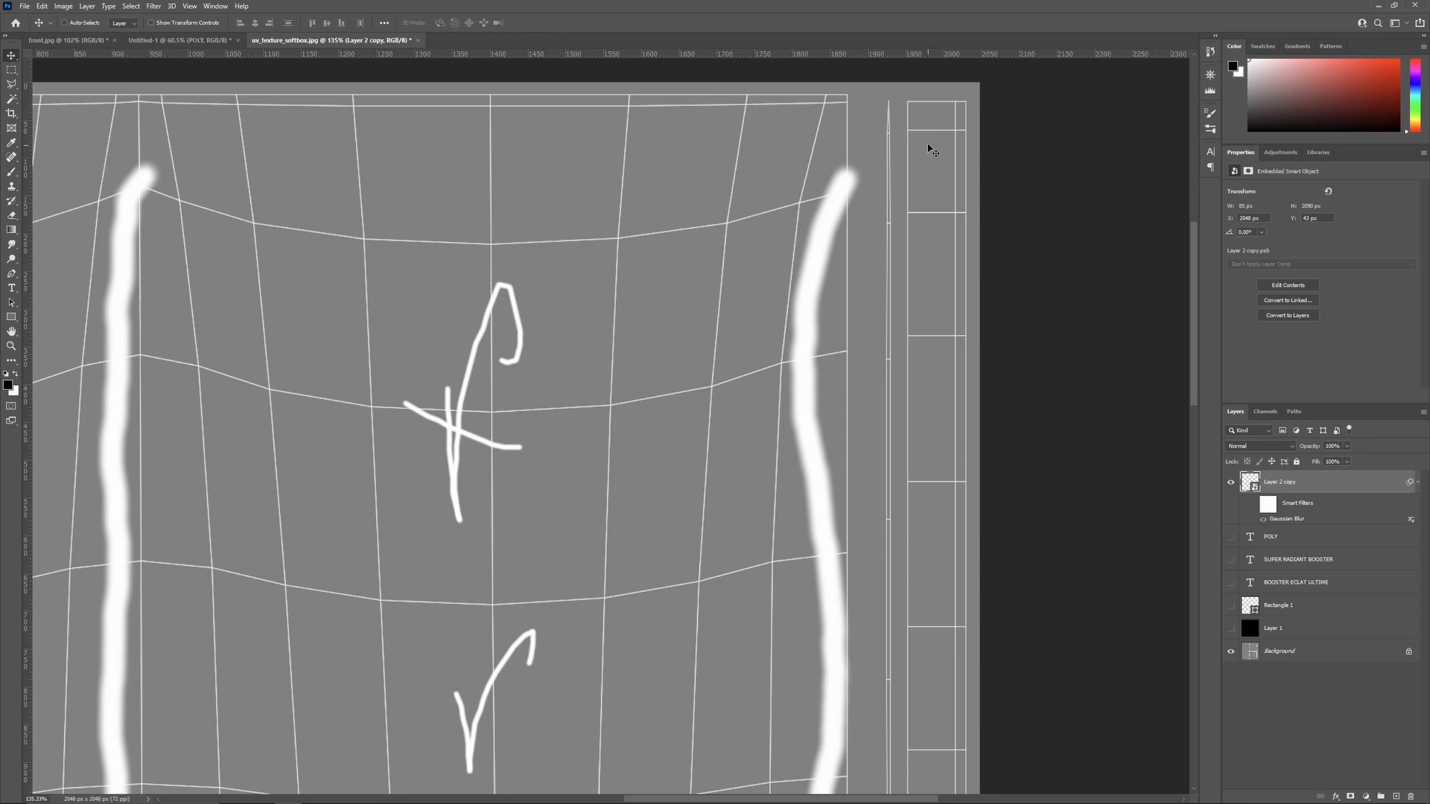
# Step: Move the striped layer back over the narrow UV strip at the texture's edge
pyautogui.keyDown('alt'); pyautogui.scroll(-4, 945, 117); pyautogui.keyUp('alt')
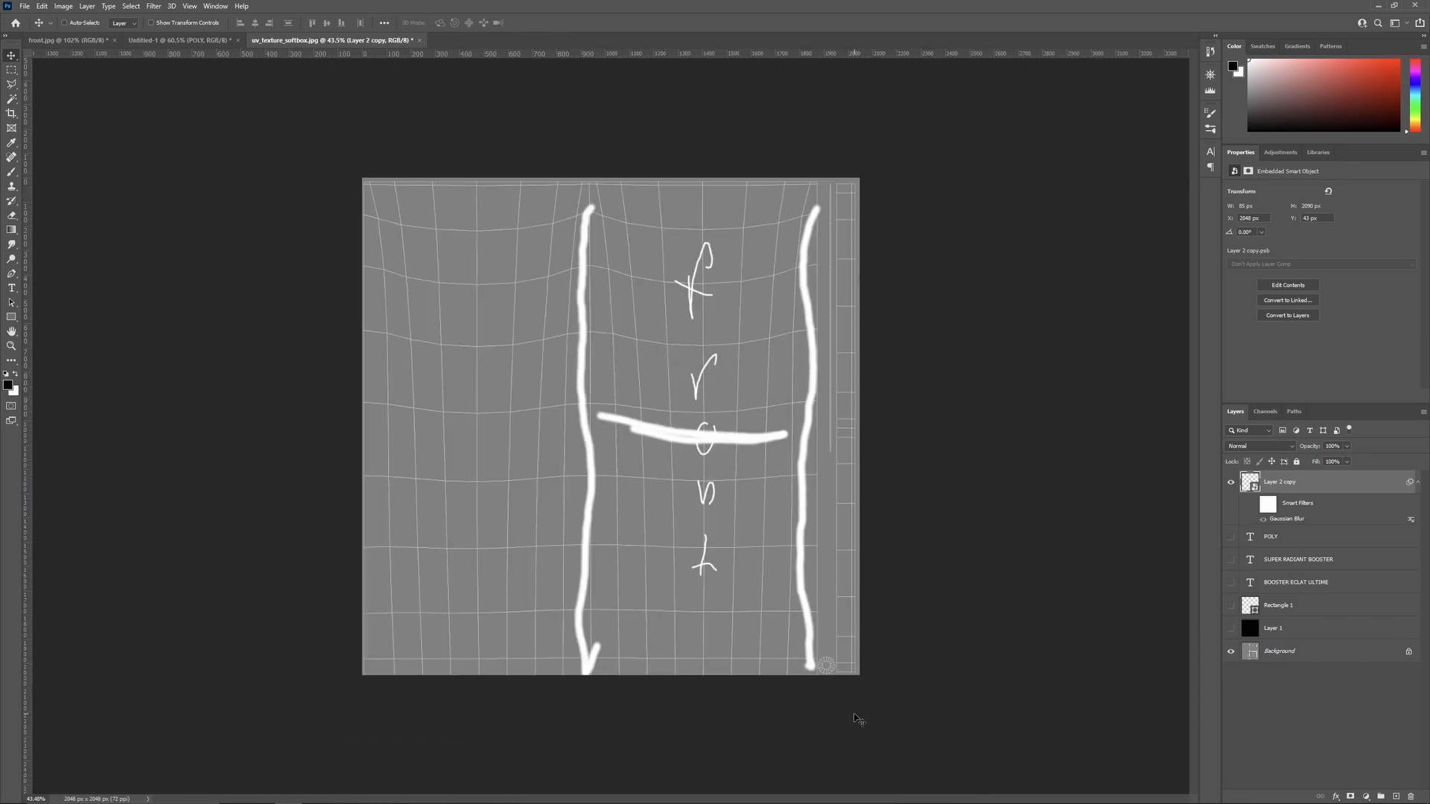
pyautogui.keyDown('alt'); pyautogui.scroll(2, 855, 167); pyautogui.keyUp('alt')
pyautogui.keyDown('alt'); pyautogui.scroll(2, 940, 162); pyautogui.keyUp('alt')
pyautogui.moveTo(1154, 448); pyautogui.dragTo(1044, 440)
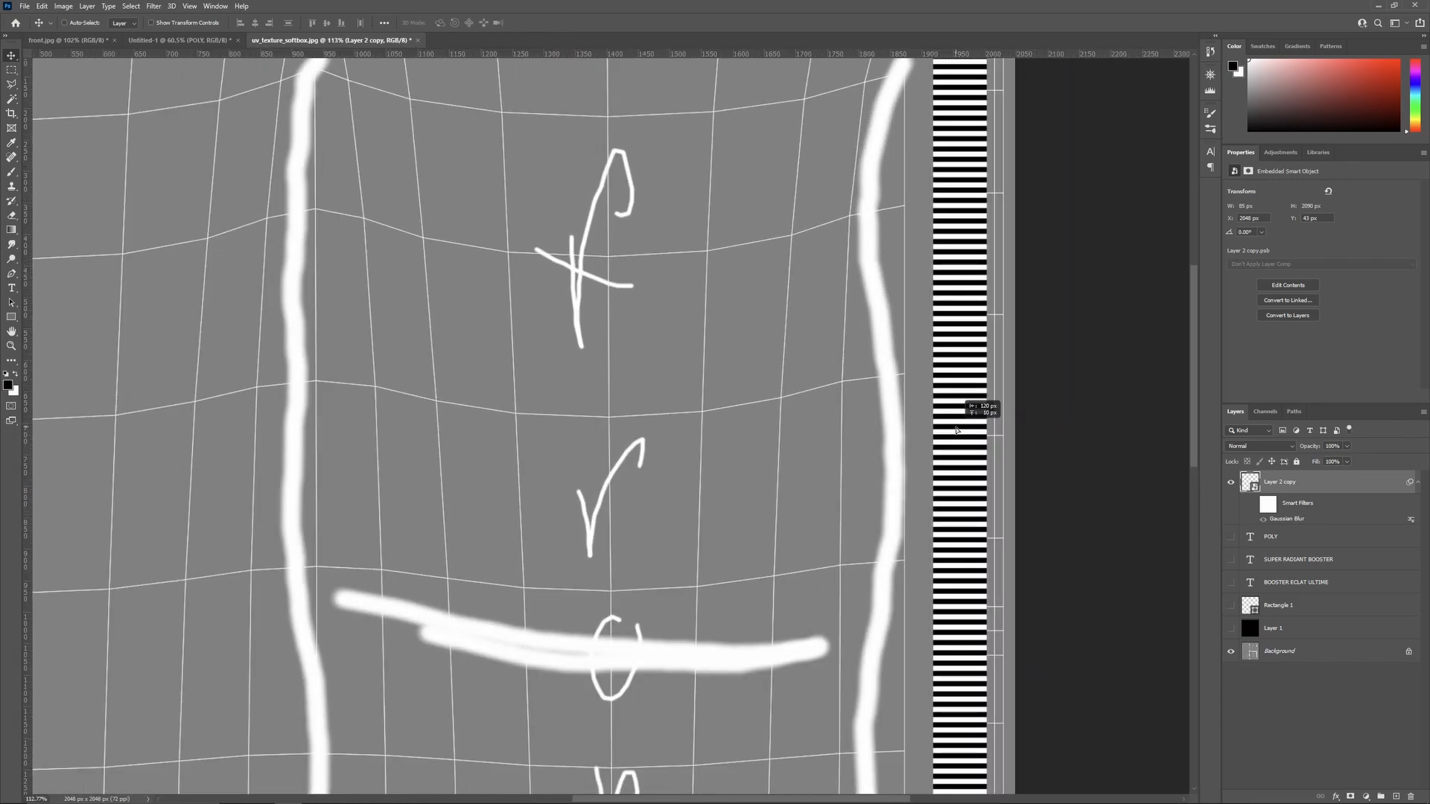
pyautogui.keyDown('alt'); pyautogui.scroll(4, 1022, 323); pyautogui.keyUp('alt')
pyautogui.moveTo(1022, 322); pyautogui.dragTo(1077, 307)
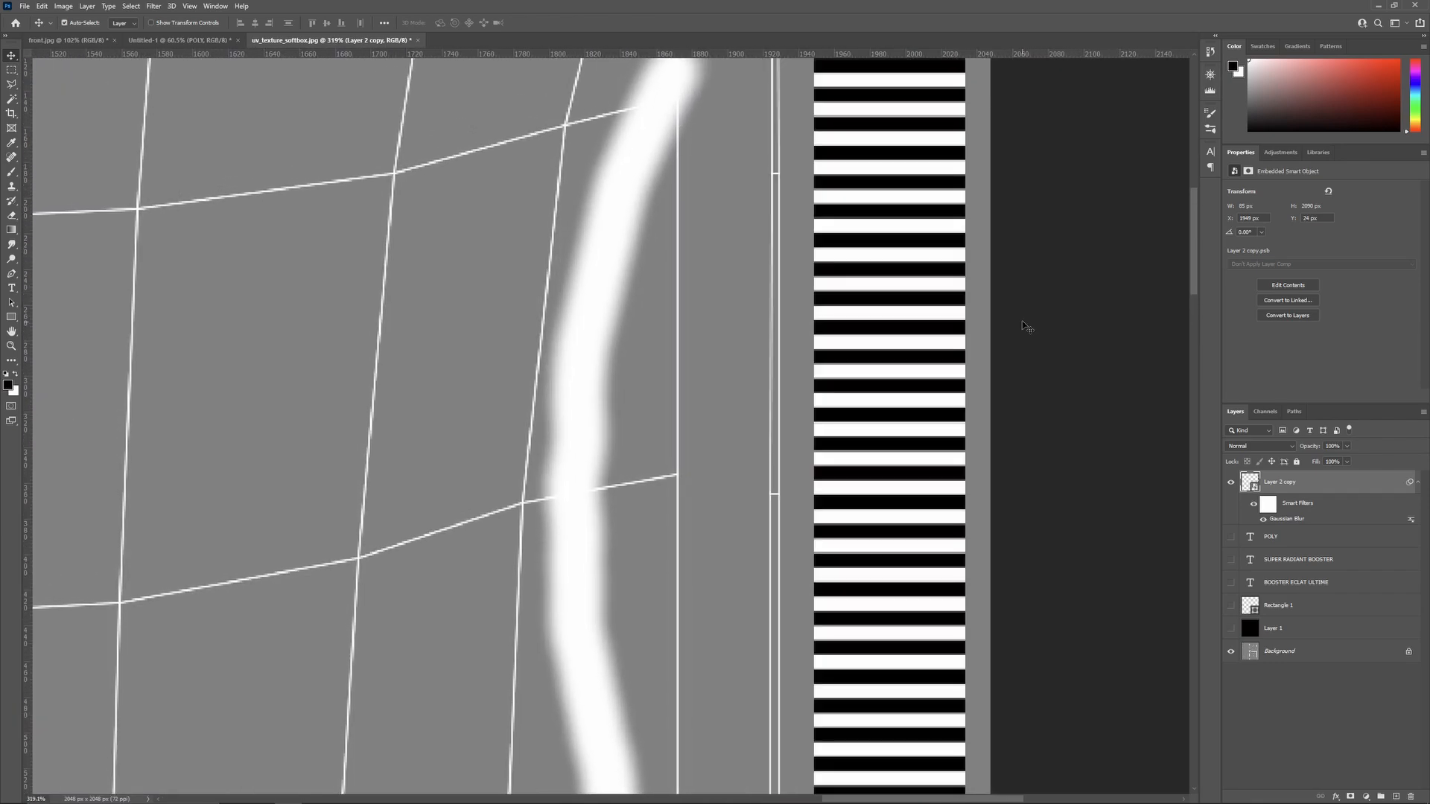
# Step: Compare the stripes with and without their Gaussian Blur smart filter
pyautogui.keyDown('alt'); pyautogui.scroll(-1, 998, 328); pyautogui.keyUp('alt')
pyautogui.keyDown('alt'); pyautogui.scroll(-1, 932, 235); pyautogui.keyUp('alt')
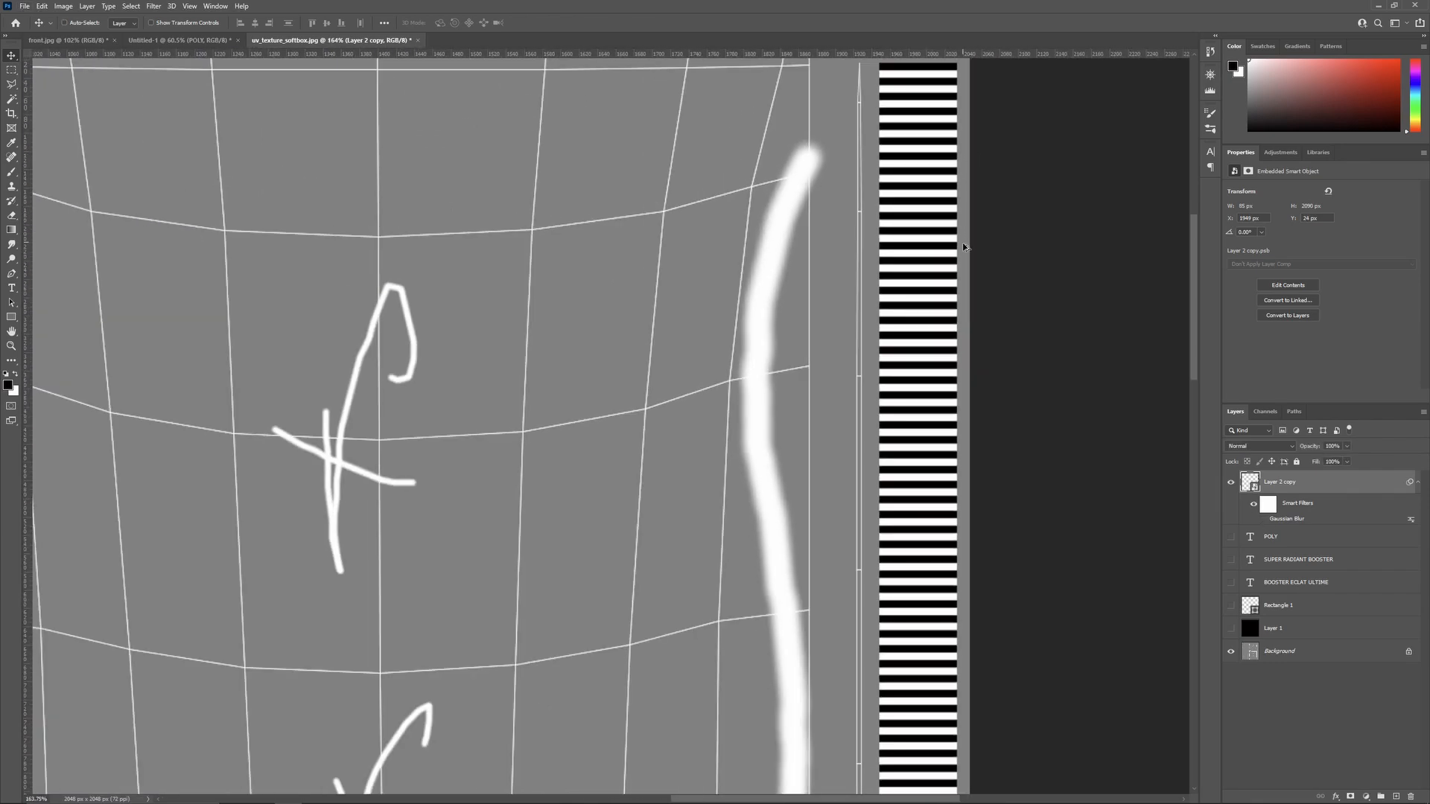
pyautogui.keyDown('alt'); pyautogui.scroll(-2, 976, 240); pyautogui.keyUp('alt')
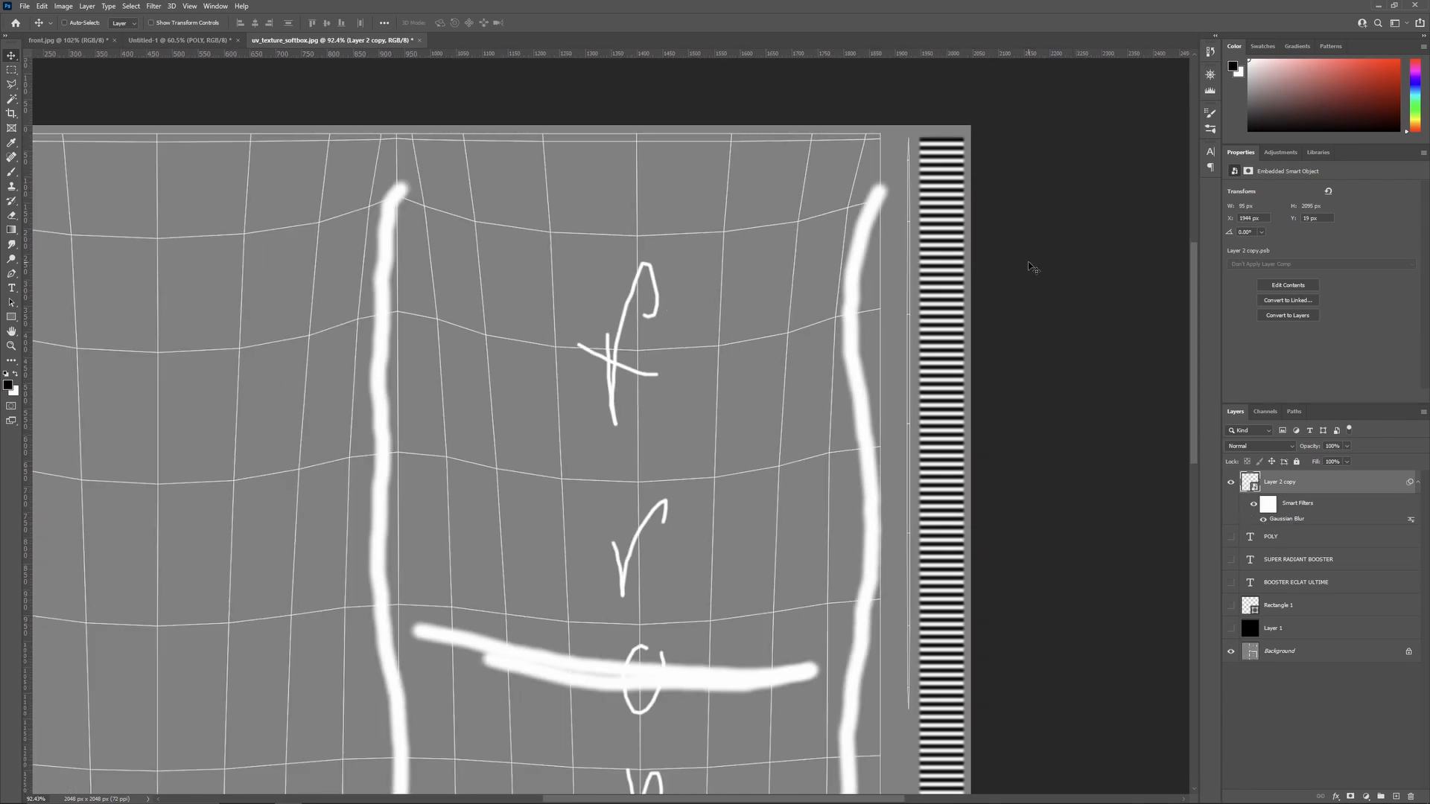
pyautogui.keyDown('alt'); pyautogui.scroll(1, 1005, 233); pyautogui.keyUp('alt')
pyautogui.keyDown('alt'); pyautogui.scroll(-3, 986, 217); pyautogui.keyUp('alt')
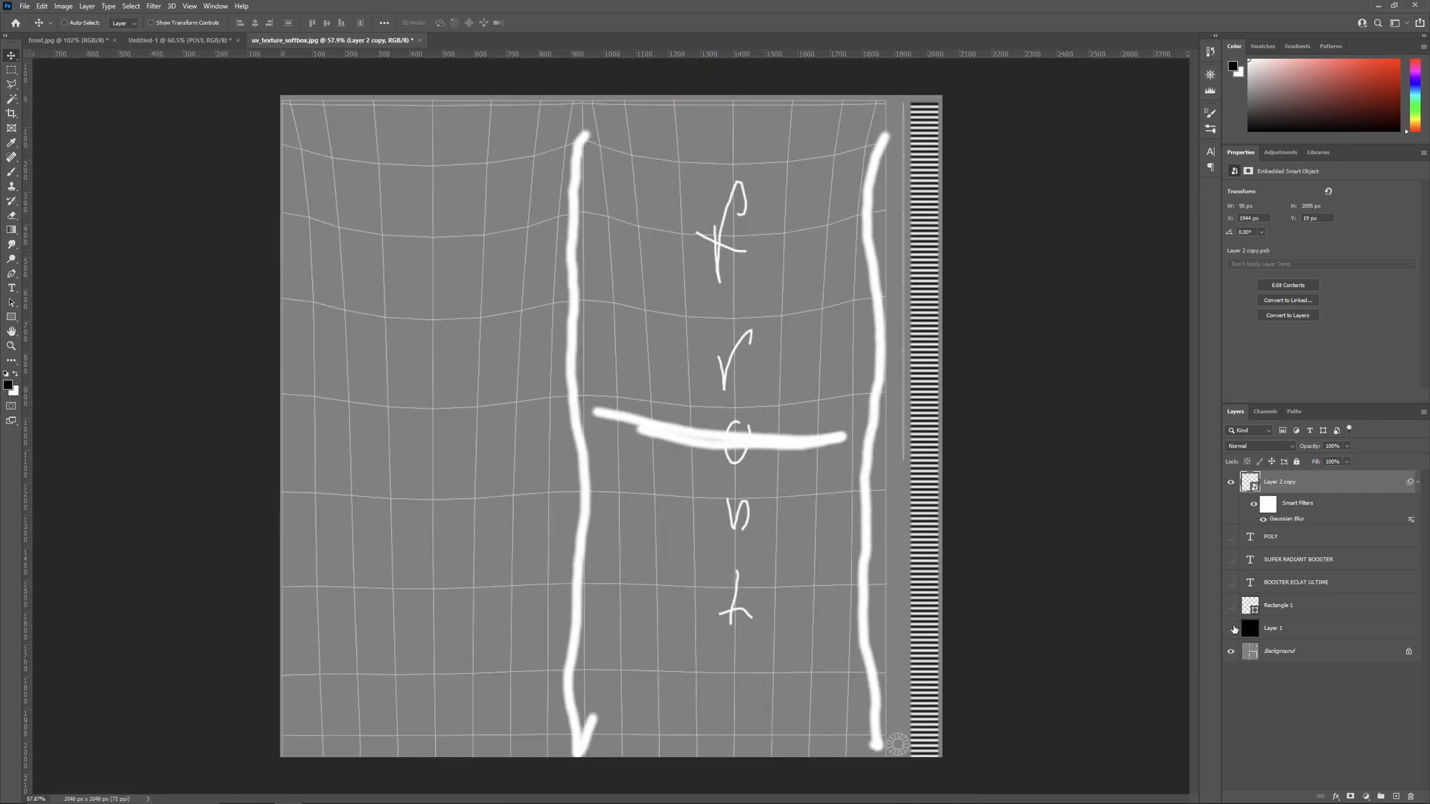
# Step: Show the black Layer 1 behind the blurred stripes to complete the bump map
pyautogui.click(1235, 630)
pyautogui.click(1326, 629)
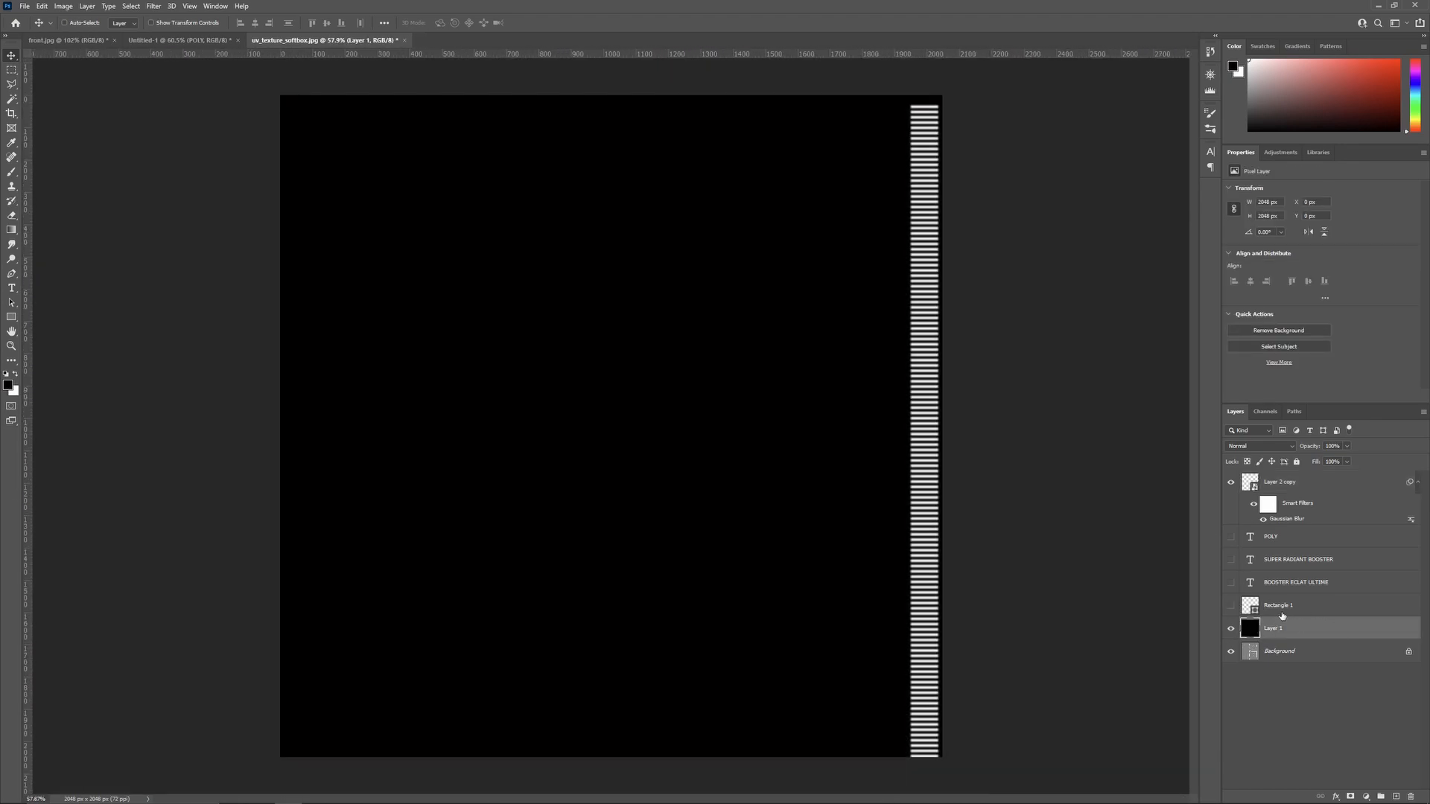
pyautogui.keyDown('alt'); pyautogui.scroll(1, 1047, 400); pyautogui.keyUp('alt')
pyautogui.keyDown('alt'); pyautogui.scroll(-2, 884, 220); pyautogui.keyUp('alt')
pyautogui.keyDown('alt'); pyautogui.scroll(2, 890, 268); pyautogui.keyUp('alt')
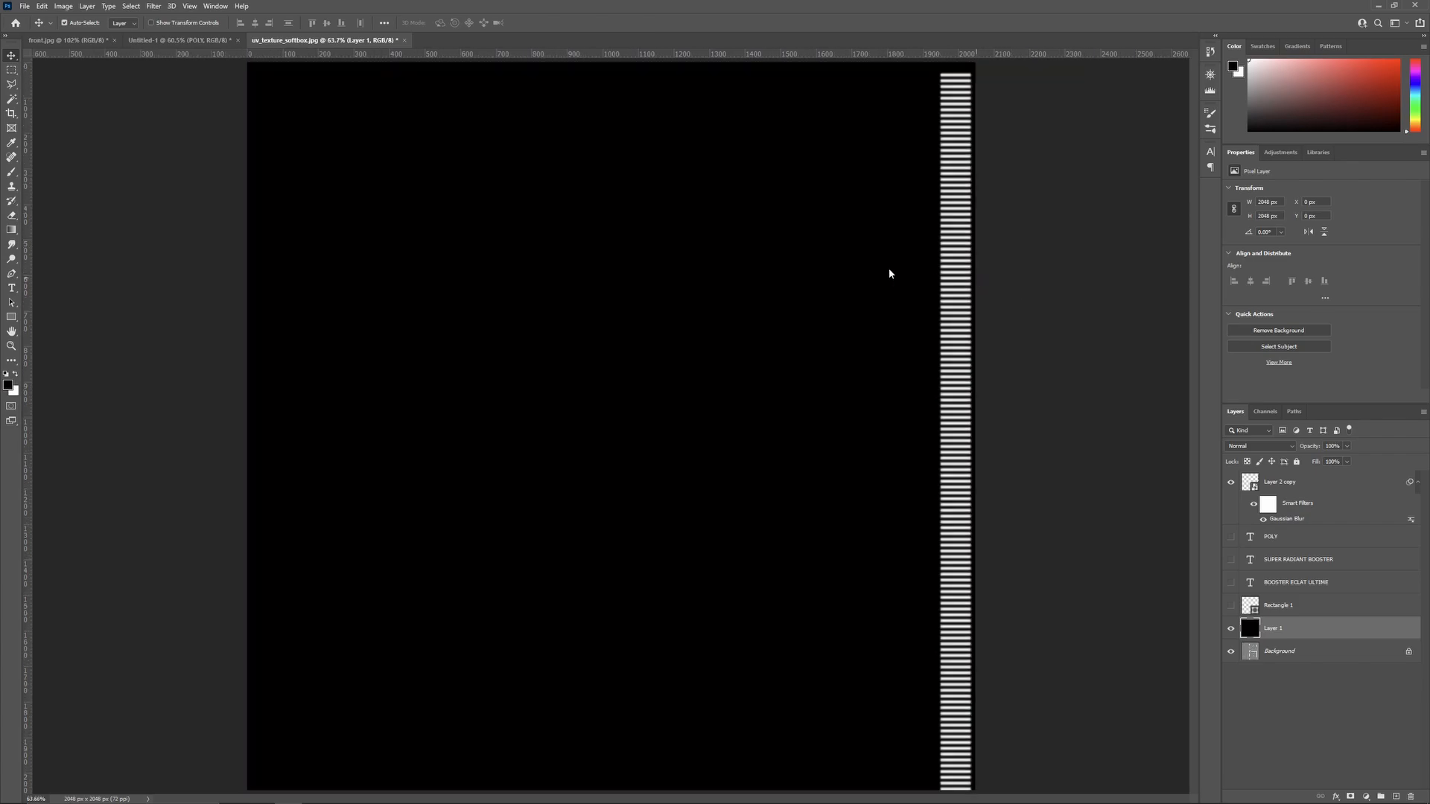
# Step: Try to save the striped bump map as a JPEG over the existing bump2 file
pyautogui.hotkey('ctrl', 'shift', 's')
pyautogui.click(119, 477)
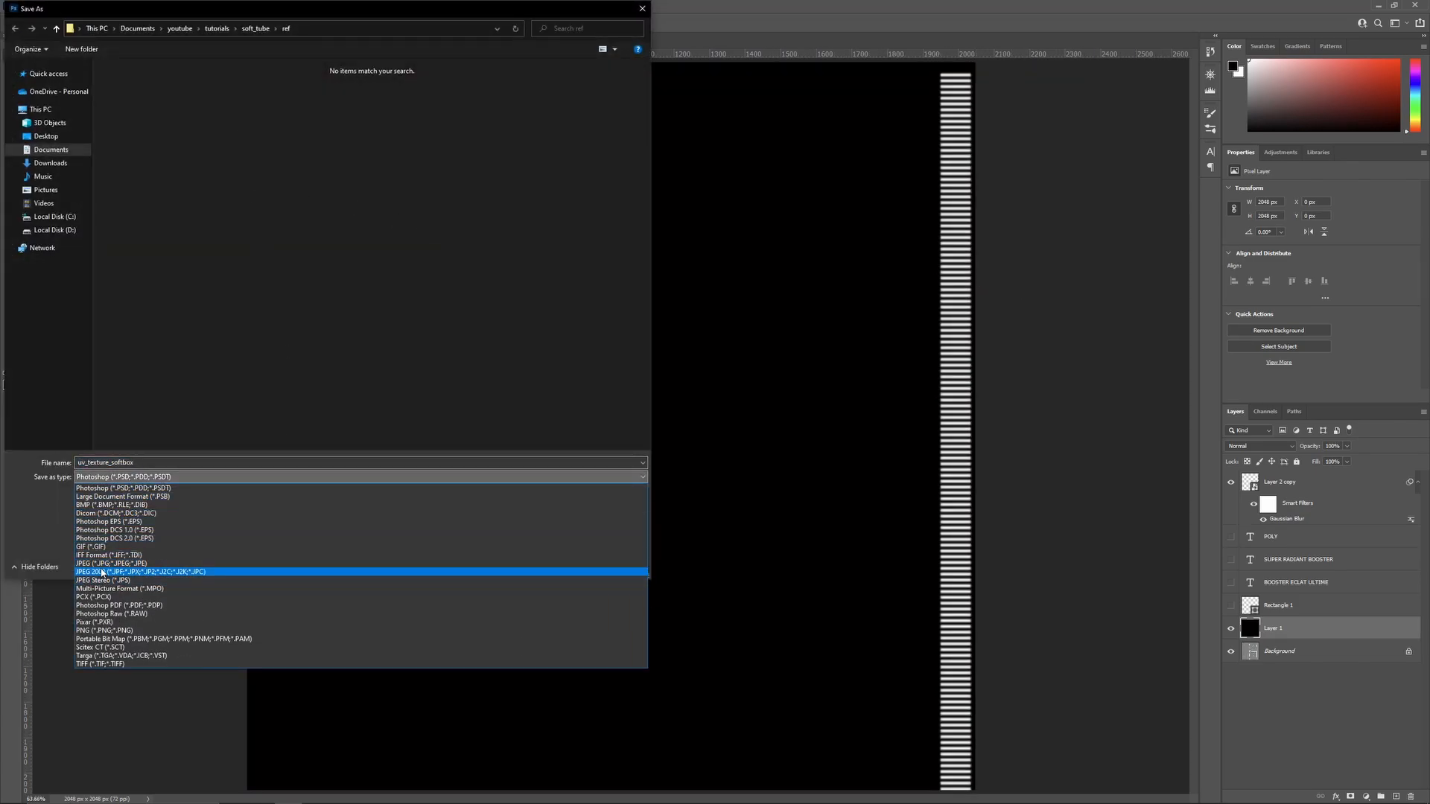
pyautogui.click(101, 564)
pyautogui.click(196, 112)
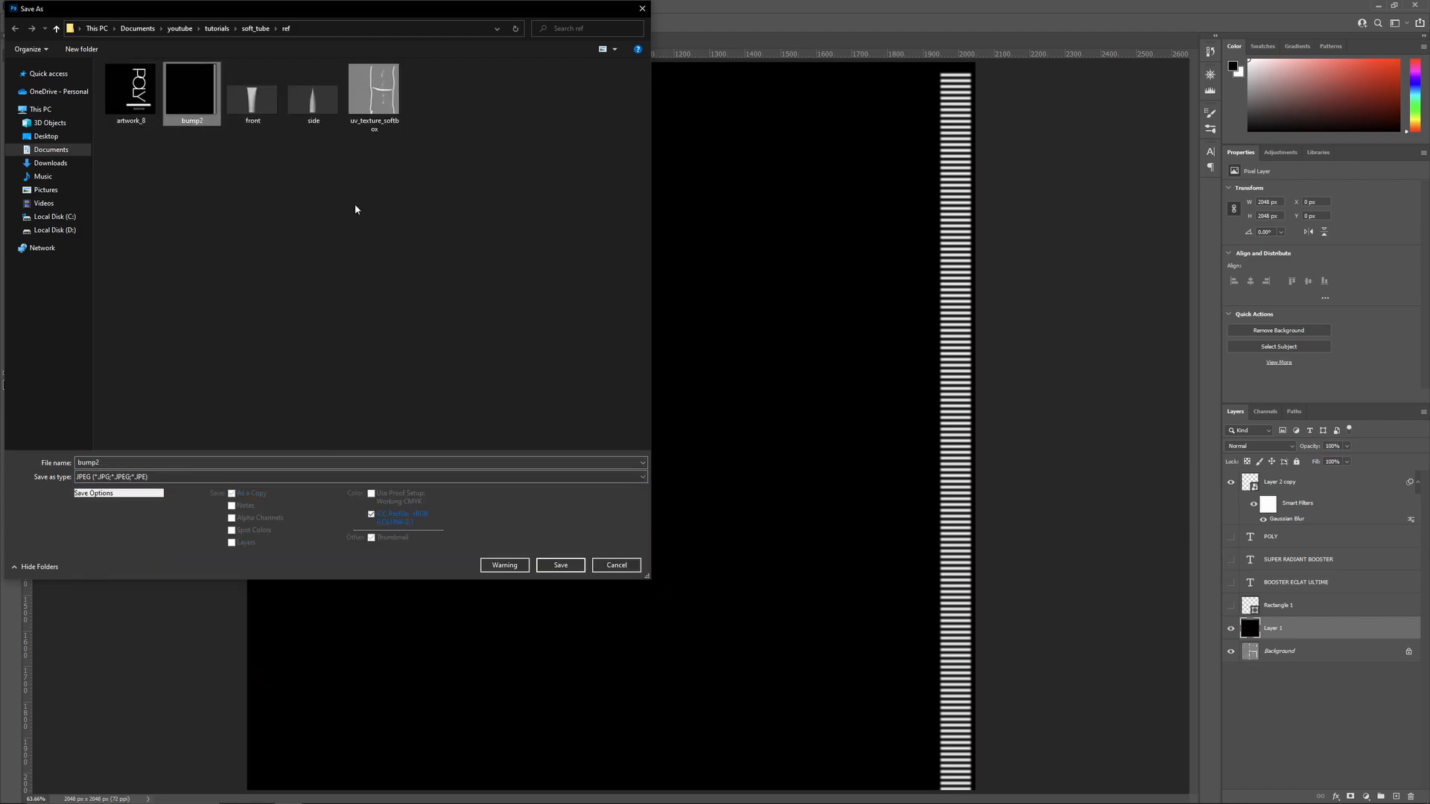
pyautogui.press('Escape')
pyautogui.keyDown('alt'); pyautogui.scroll(-1, 869, 377); pyautogui.keyUp('alt')
pyautogui.keyDown('alt'); pyautogui.scroll(1, 882, 375); pyautogui.keyUp('alt')
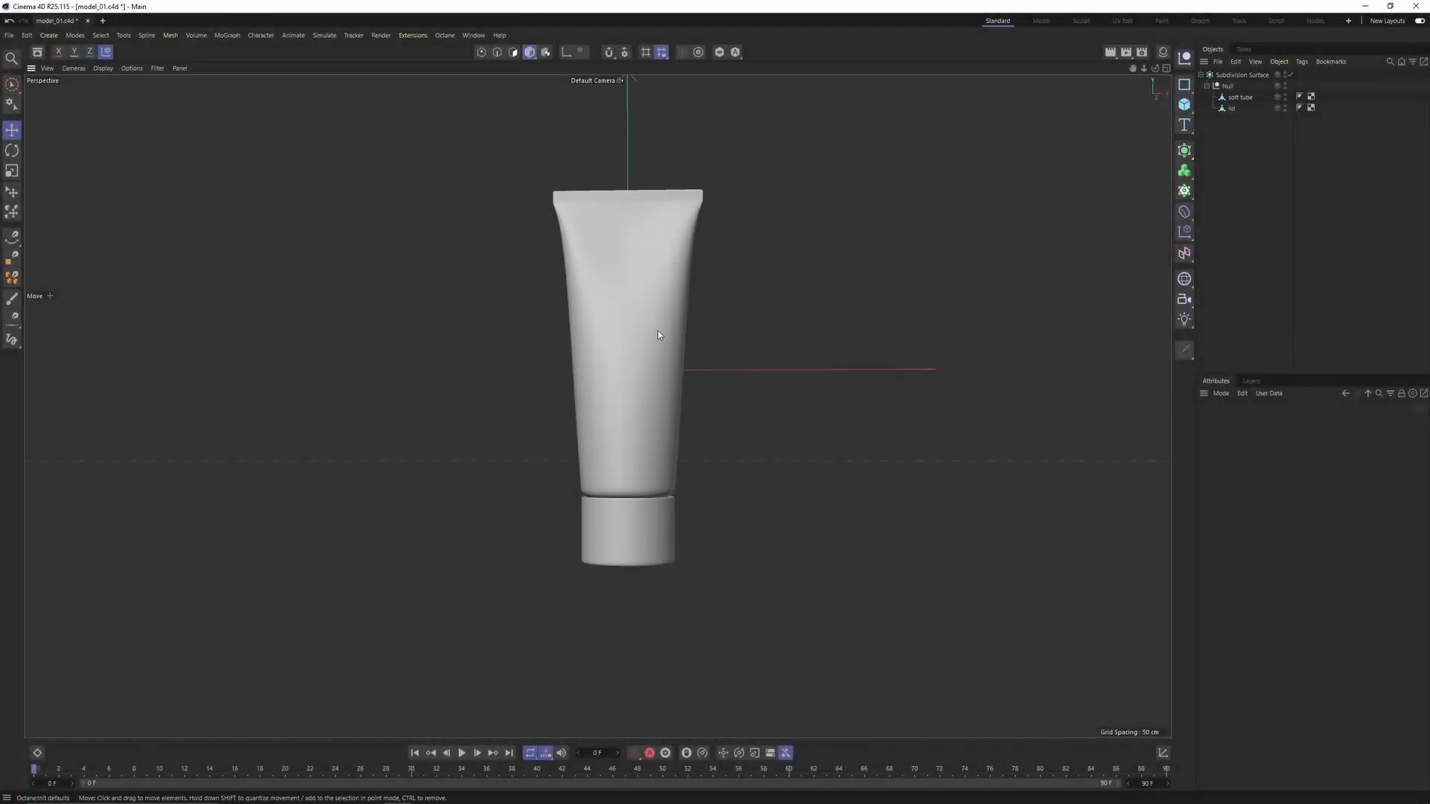
# Step: Switch to Cinema 4D and set the renderer to Octane Renderer in the render settings
pyautogui.keyDown('alt'); pyautogui.moveTo(660, 338); pyautogui.dragTo(687, 346); pyautogui.keyUp('alt')
pyautogui.keyDown('alt'); pyautogui.moveTo(597, 406); pyautogui.dragTo(707, 374); pyautogui.keyUp('alt')
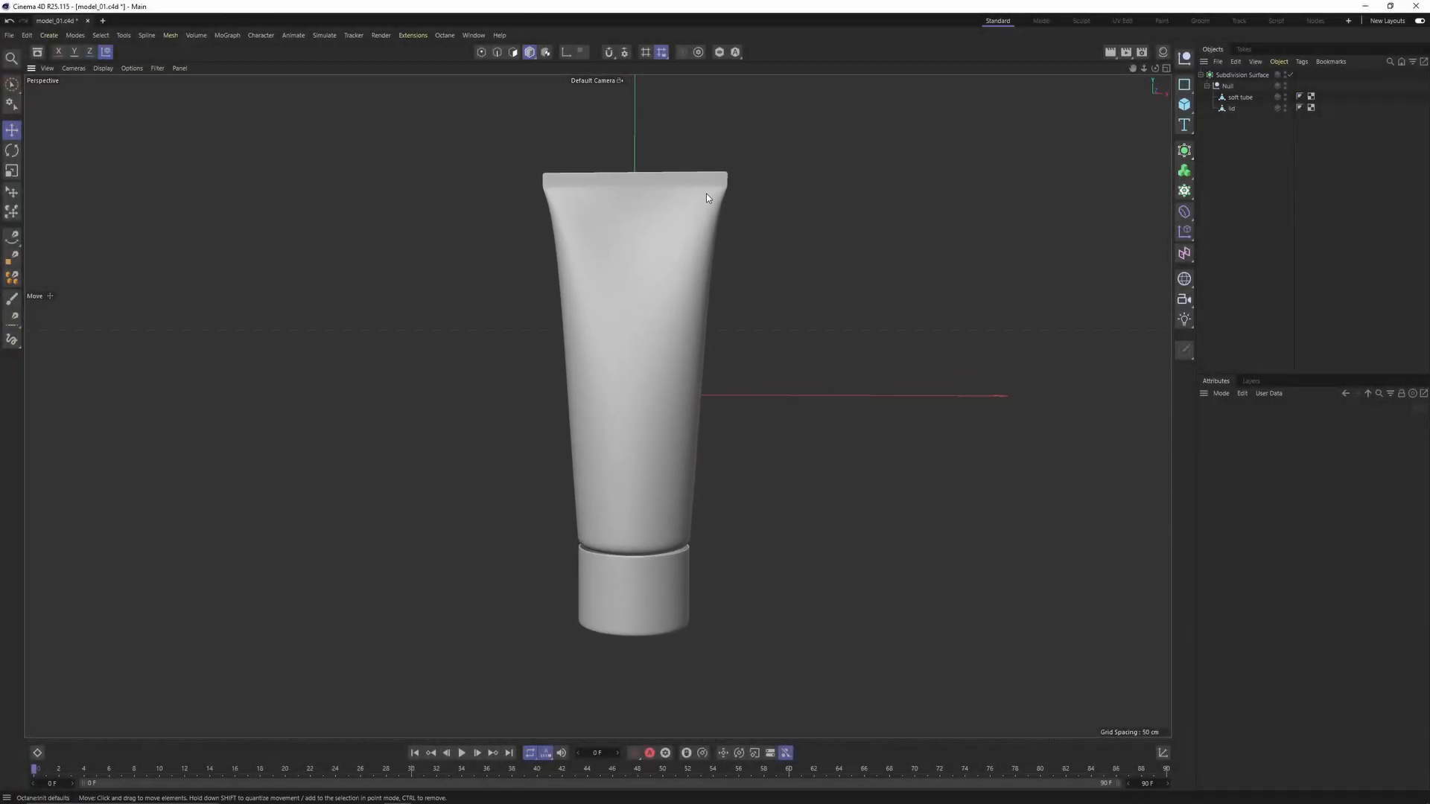
pyautogui.click(1142, 52)
pyautogui.click(1050, 68)
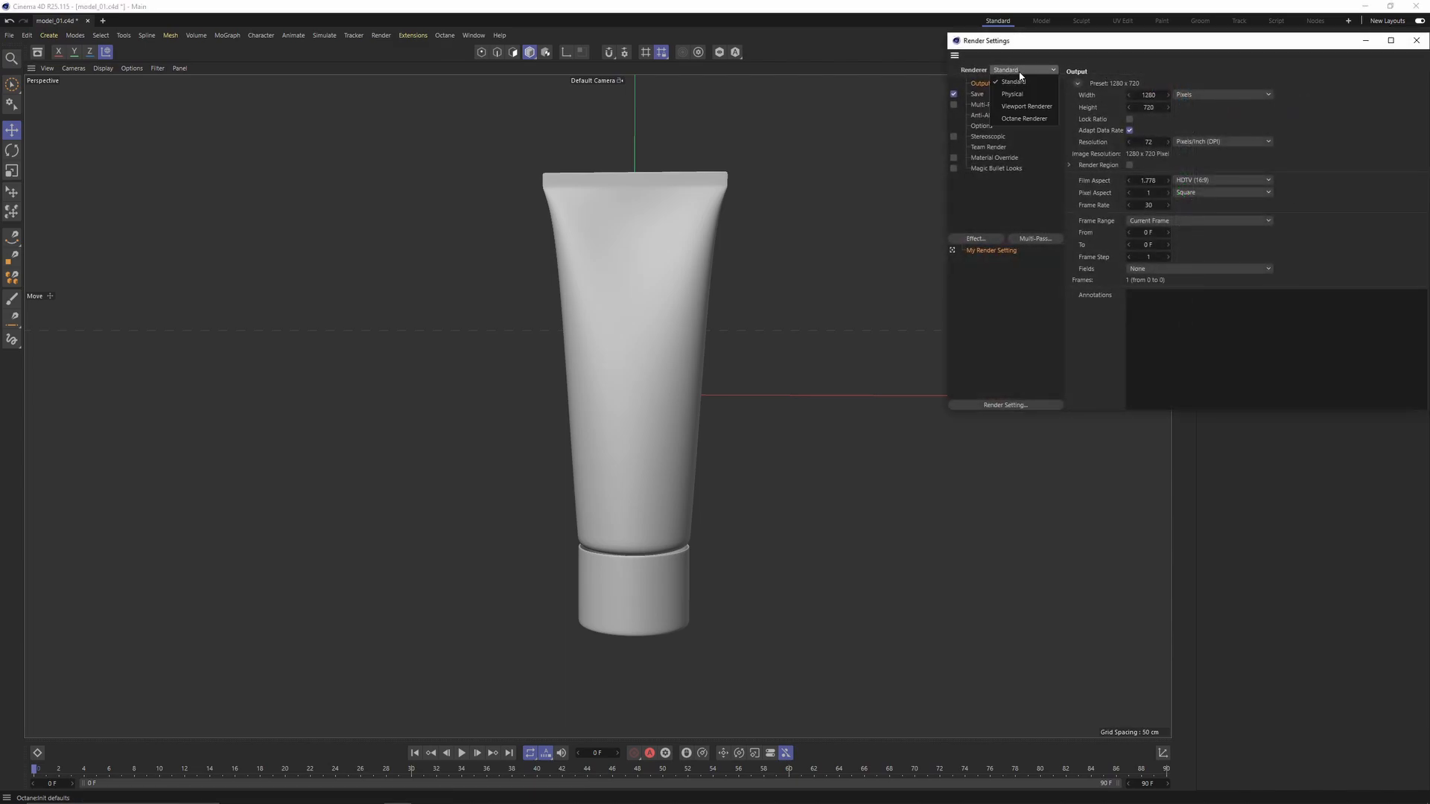
pyautogui.click(1034, 112)
pyautogui.moveTo(1139, 44); pyautogui.dragTo(912, 105)
# Step: Select the soft tube, open Octane's Live Viewer and dock it beside the perspective viewport
pyautogui.click(640, 224)
pyautogui.click(445, 35)
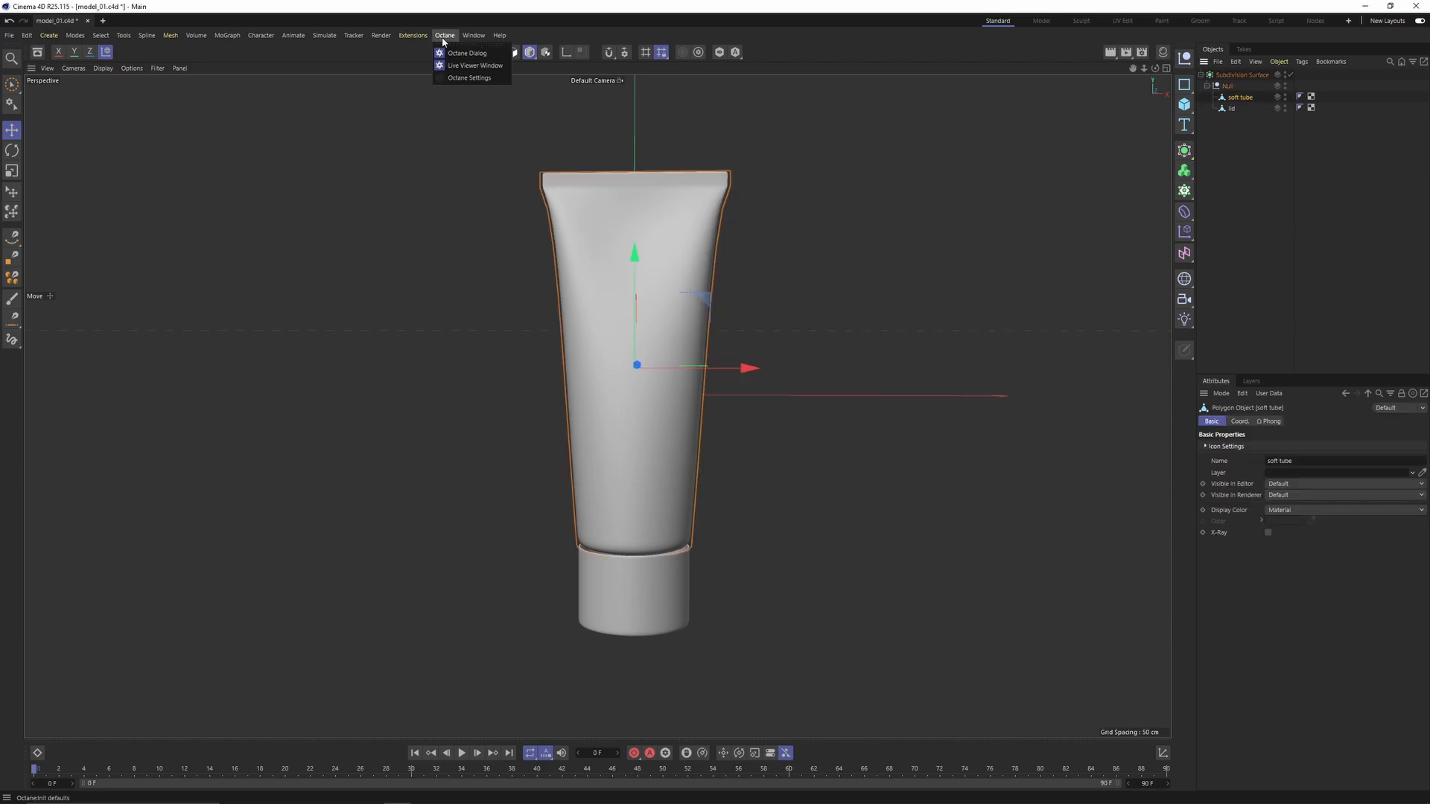
pyautogui.click(477, 66)
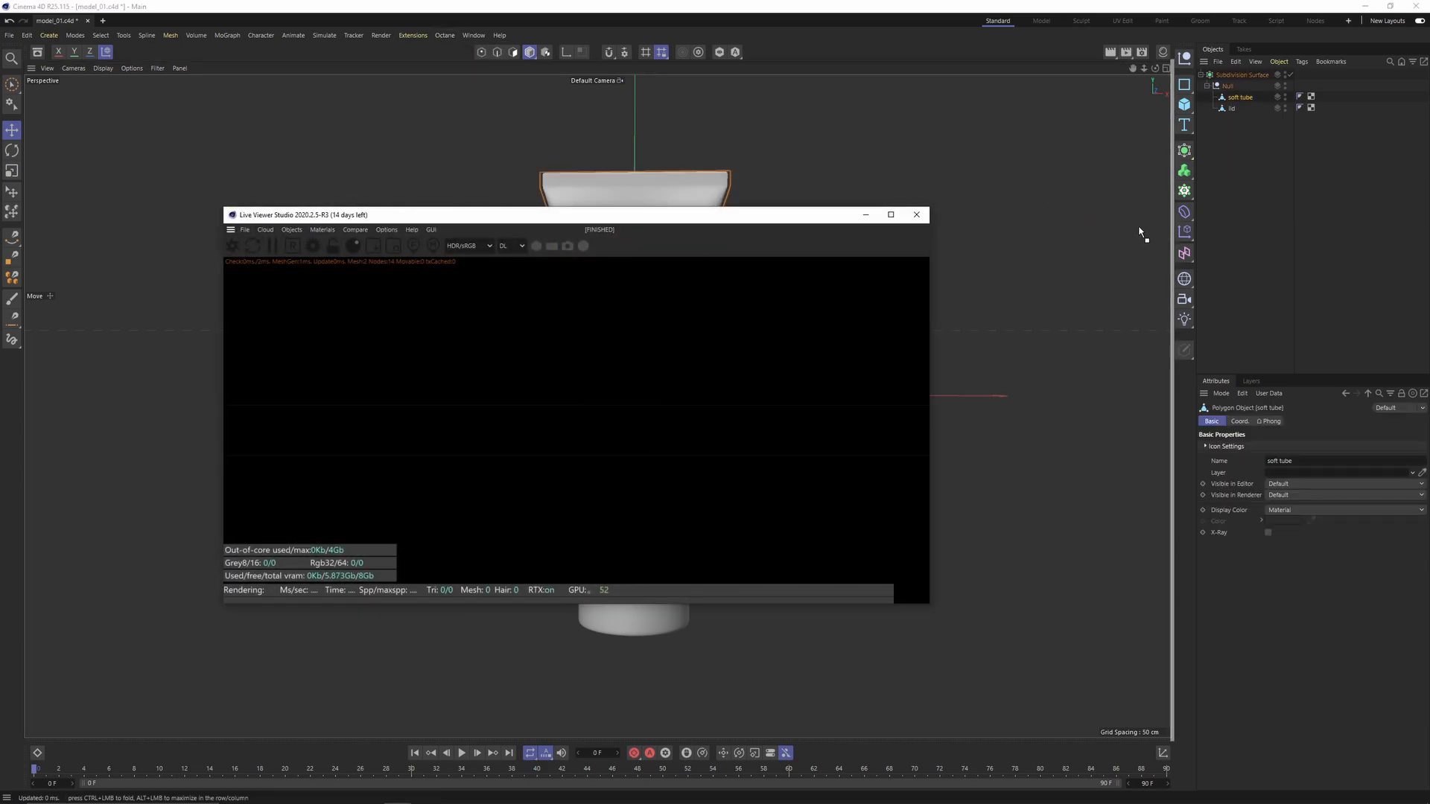
pyautogui.moveTo(1153, 248); pyautogui.dragTo(1137, 288)
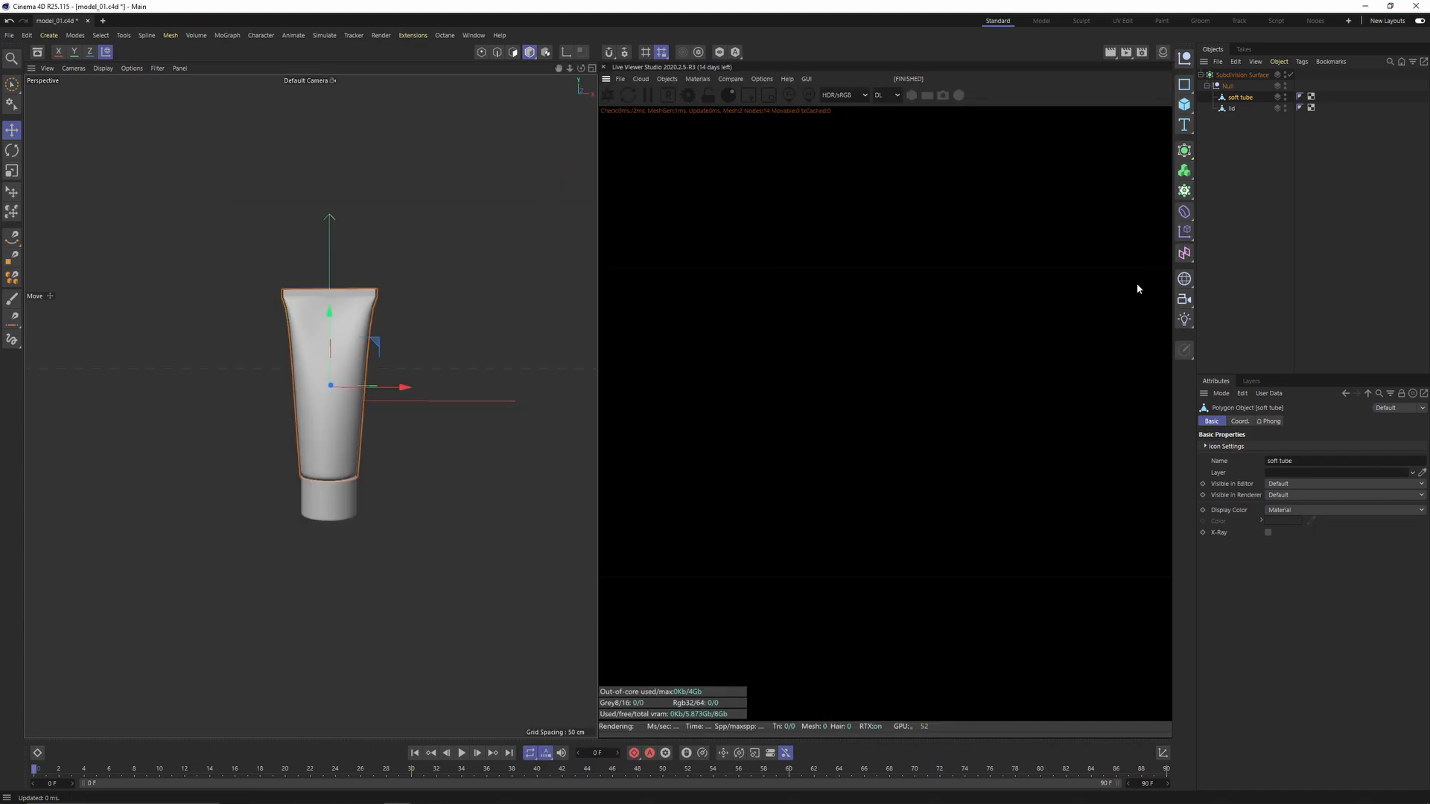
# Step: Start the Octane live render and switch its kernel to Pathtracing with 512 maximum samples
pyautogui.click(608, 96)
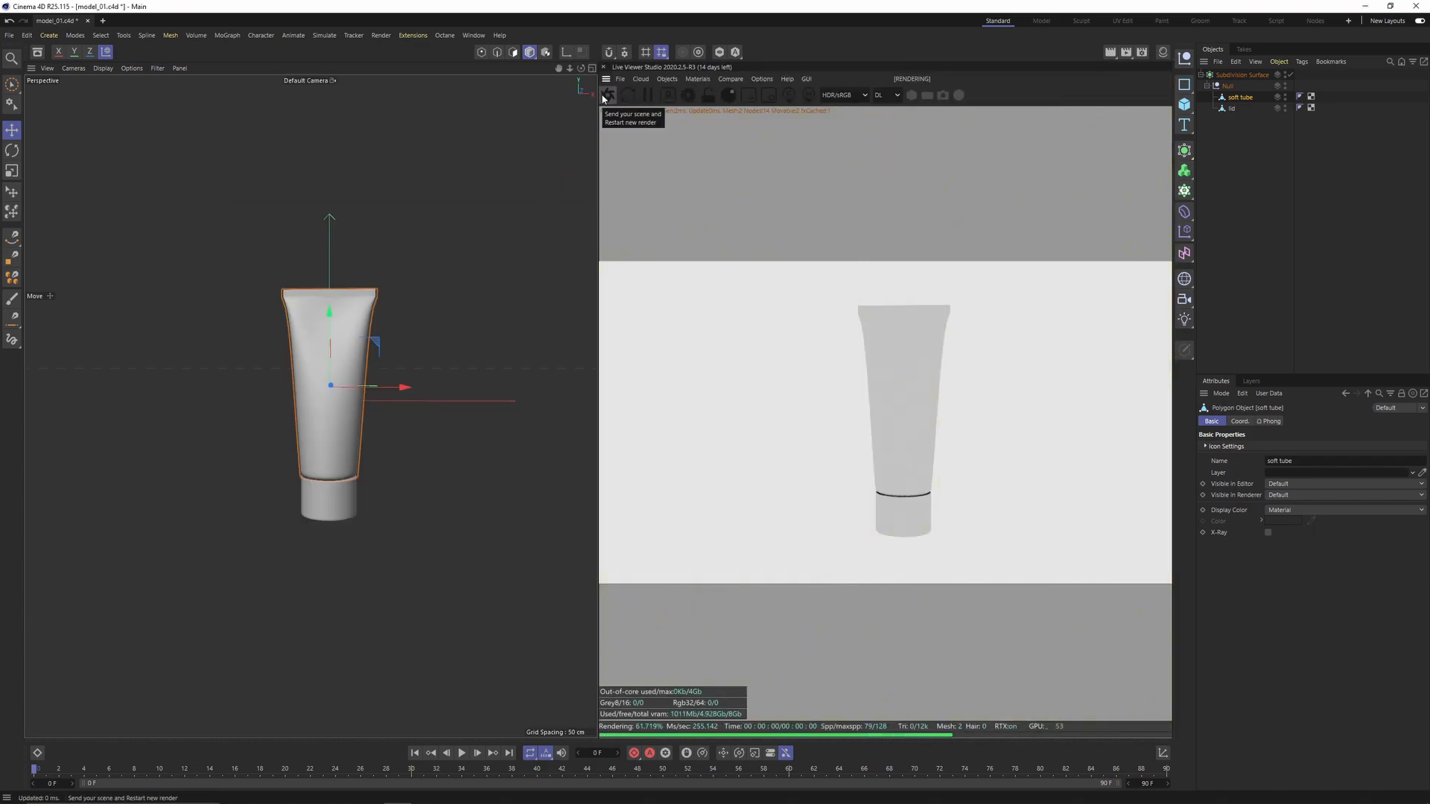
pyautogui.click(688, 96)
pyautogui.click(78, 52)
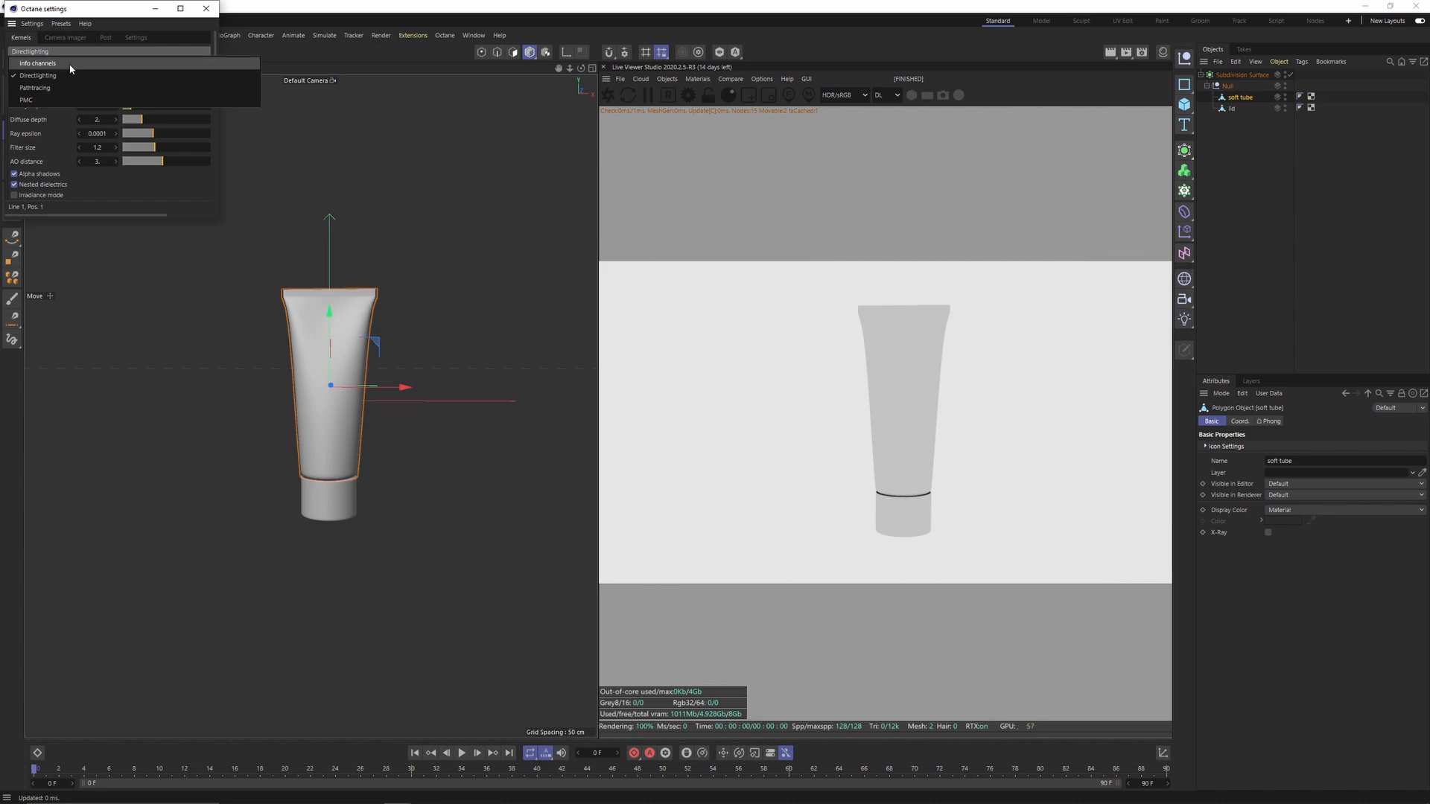
pyautogui.click(73, 91)
pyautogui.moveTo(107, 11); pyautogui.dragTo(219, 138)
pyautogui.doubleClick(211, 193)
pyautogui.write('12')
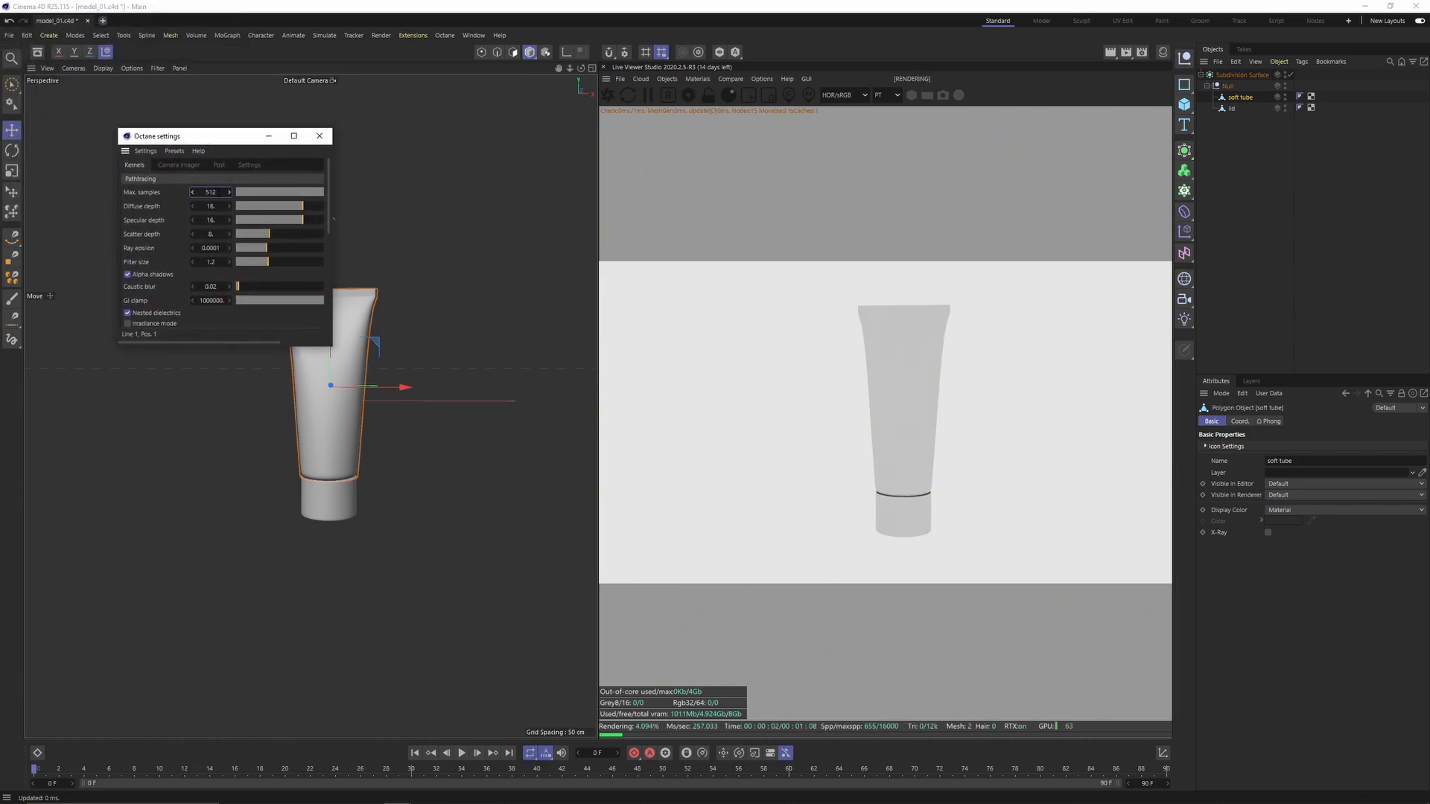
# Step: Set the Pathtracing kernel's diffuse and specular depth to 8 and its GI clamp to 100, closing the Octane settings
pyautogui.doubleClick(211, 207)
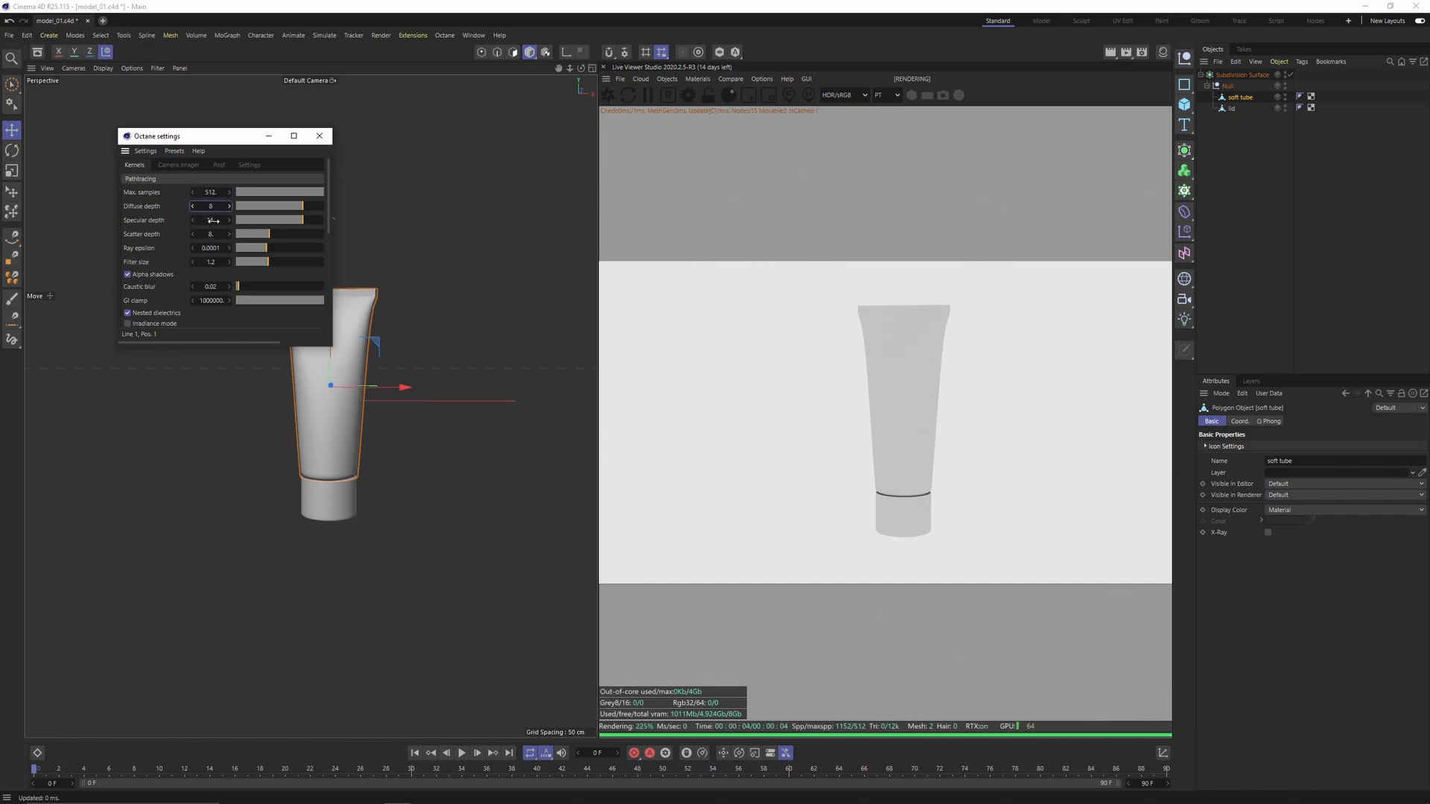
pyautogui.doubleClick(213, 221)
pyautogui.write('8')
pyautogui.doubleClick(212, 301)
pyautogui.write('100')
pyautogui.press('Return')
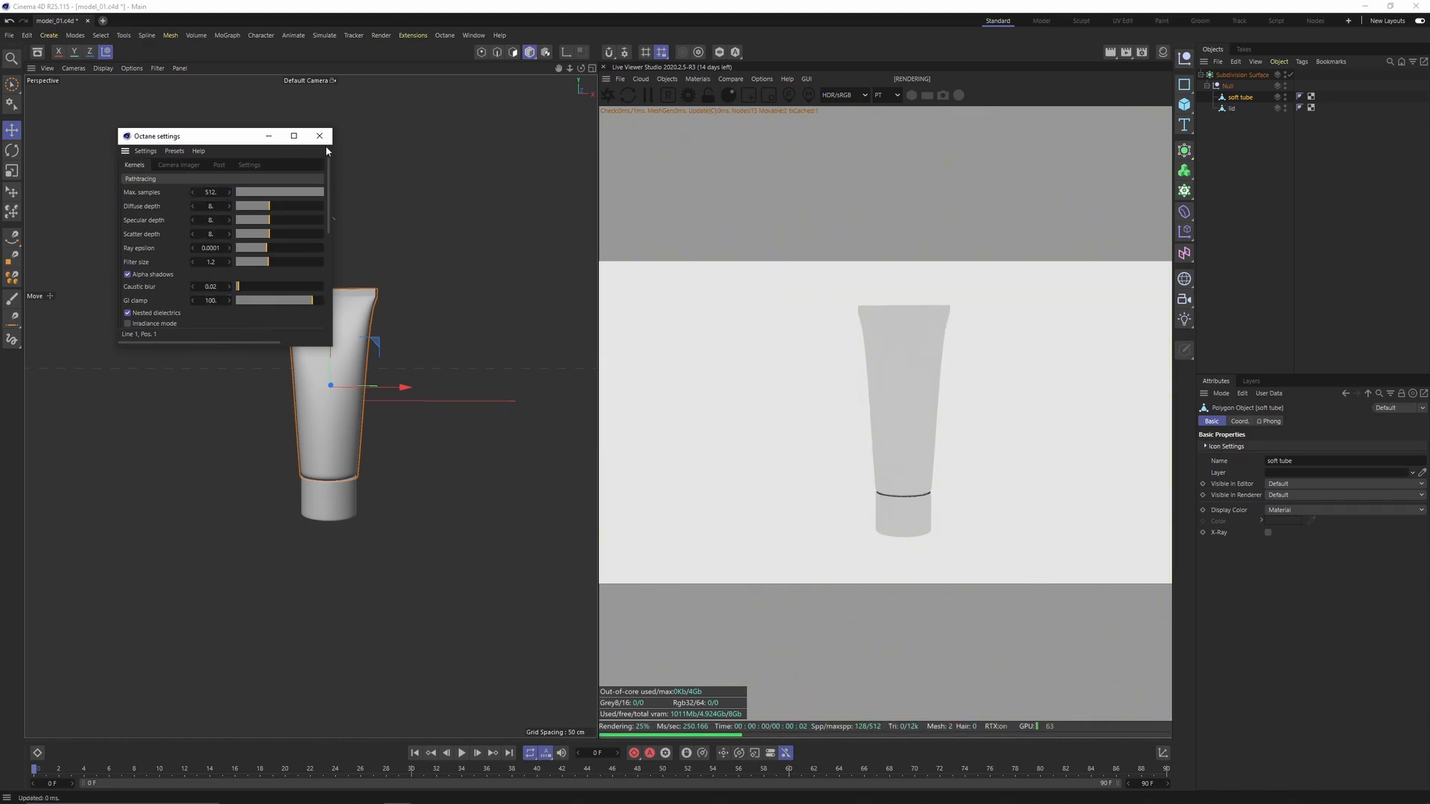
pyautogui.click(319, 135)
# Step: Set the render output size to 1000 × 1500 pixels and lock the Live Viewer to that resolution
pyautogui.click(1142, 52)
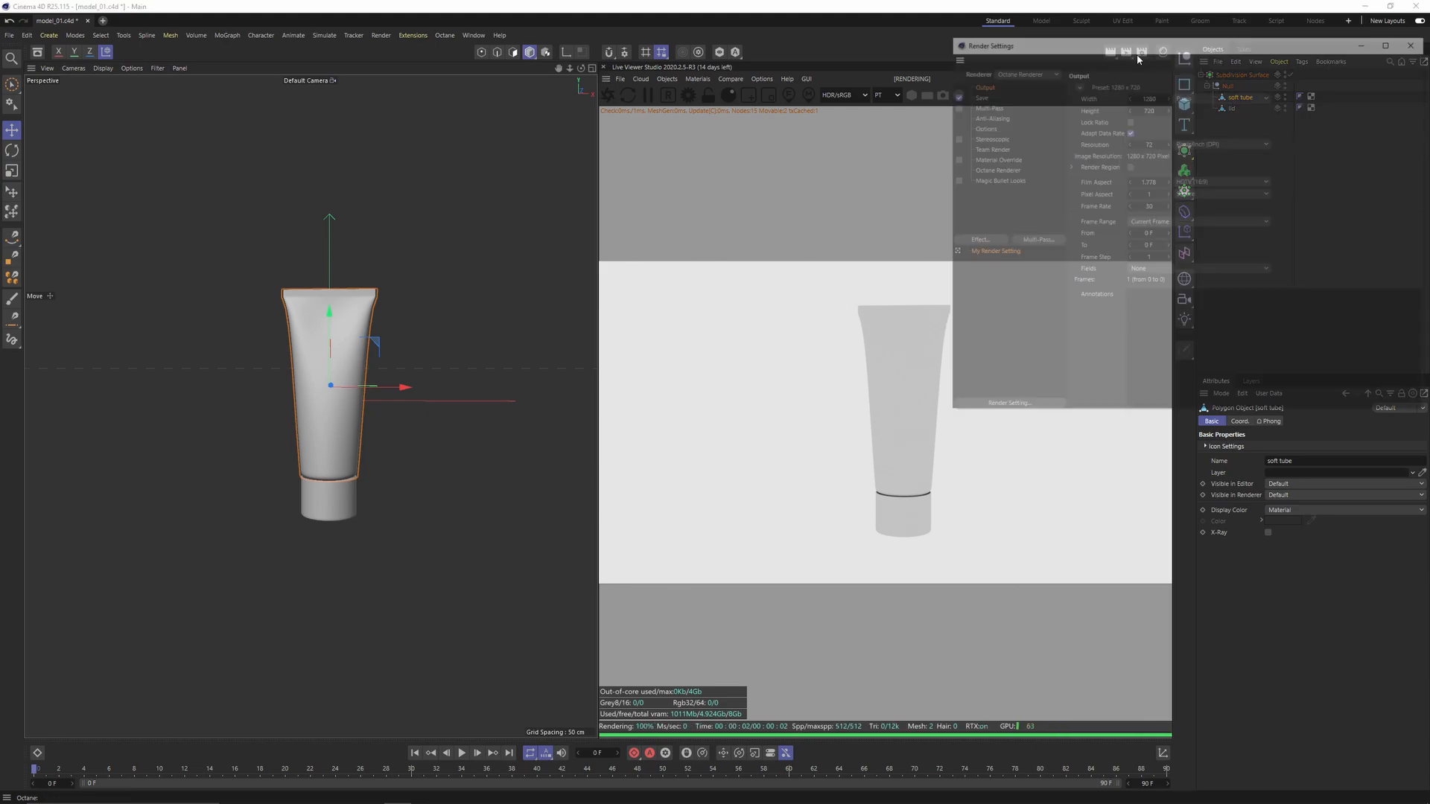
pyautogui.moveTo(1028, 45); pyautogui.dragTo(378, 185)
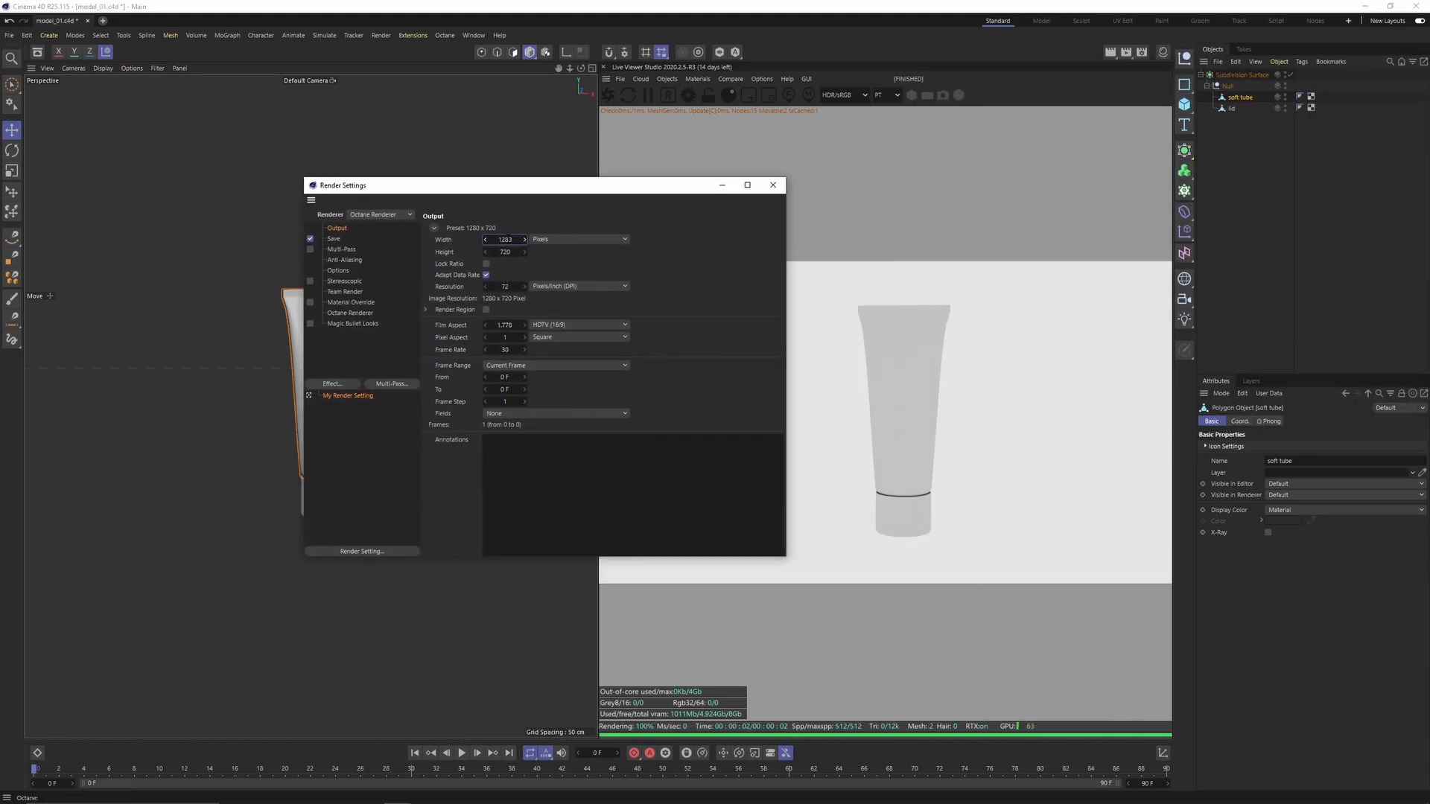
pyautogui.write('1000')
pyautogui.press('Return')
pyautogui.click(506, 253)
pyautogui.write('1500')
pyautogui.press('Return')
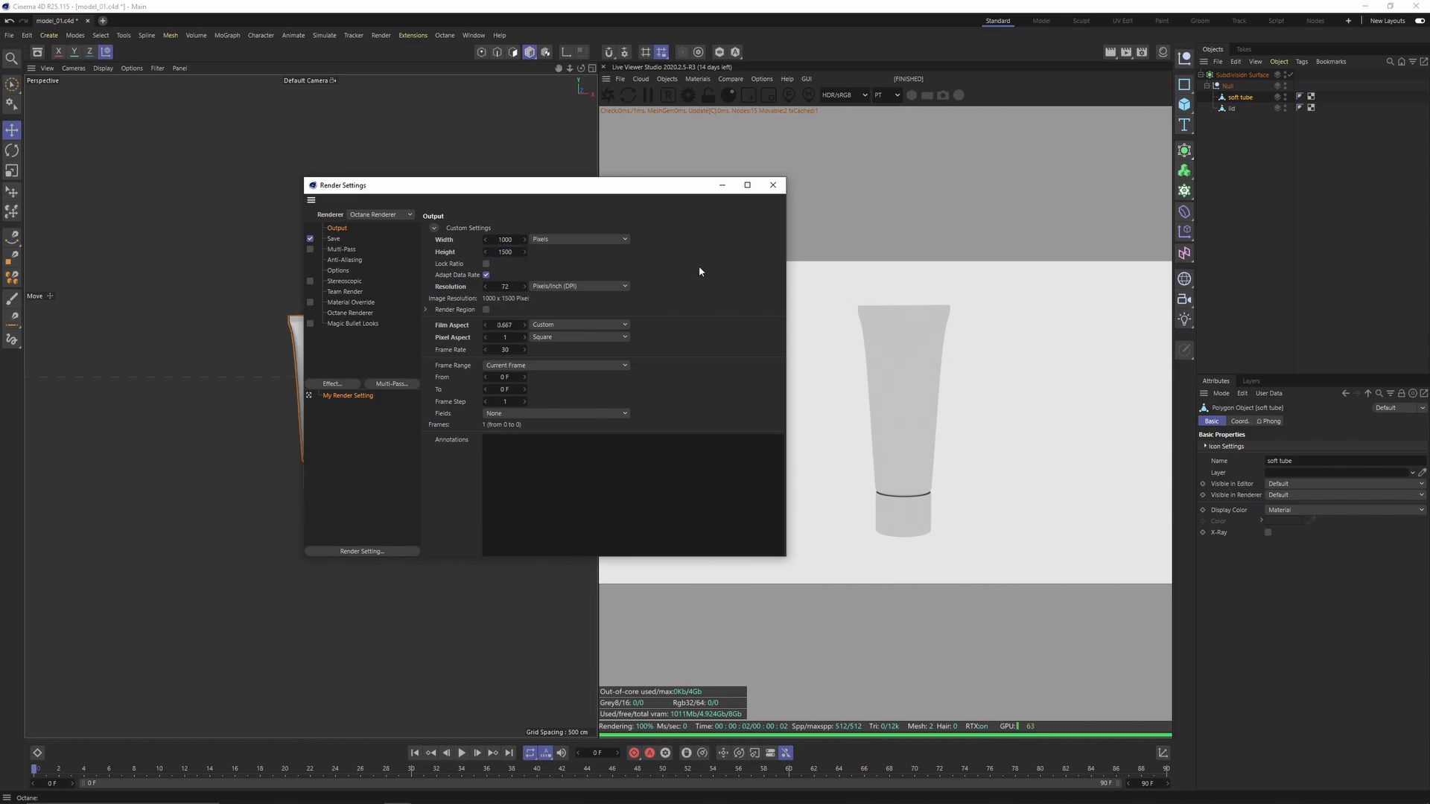
pyautogui.click(722, 188)
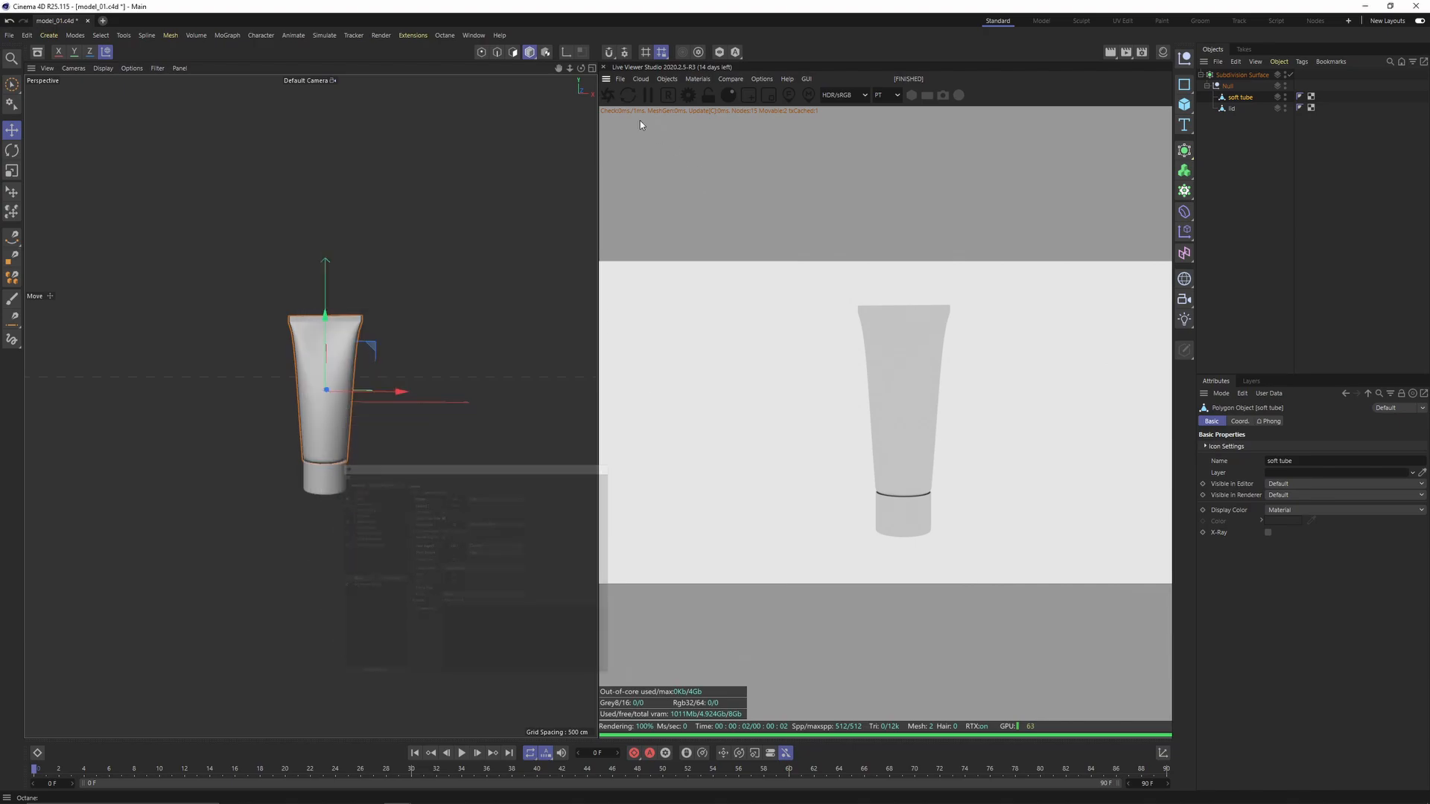
pyautogui.click(708, 97)
# Step: Add a camera framing the tube, look through it, and set its heading and pitch rotation to 0°
pyautogui.scroll(3, 374, 400)
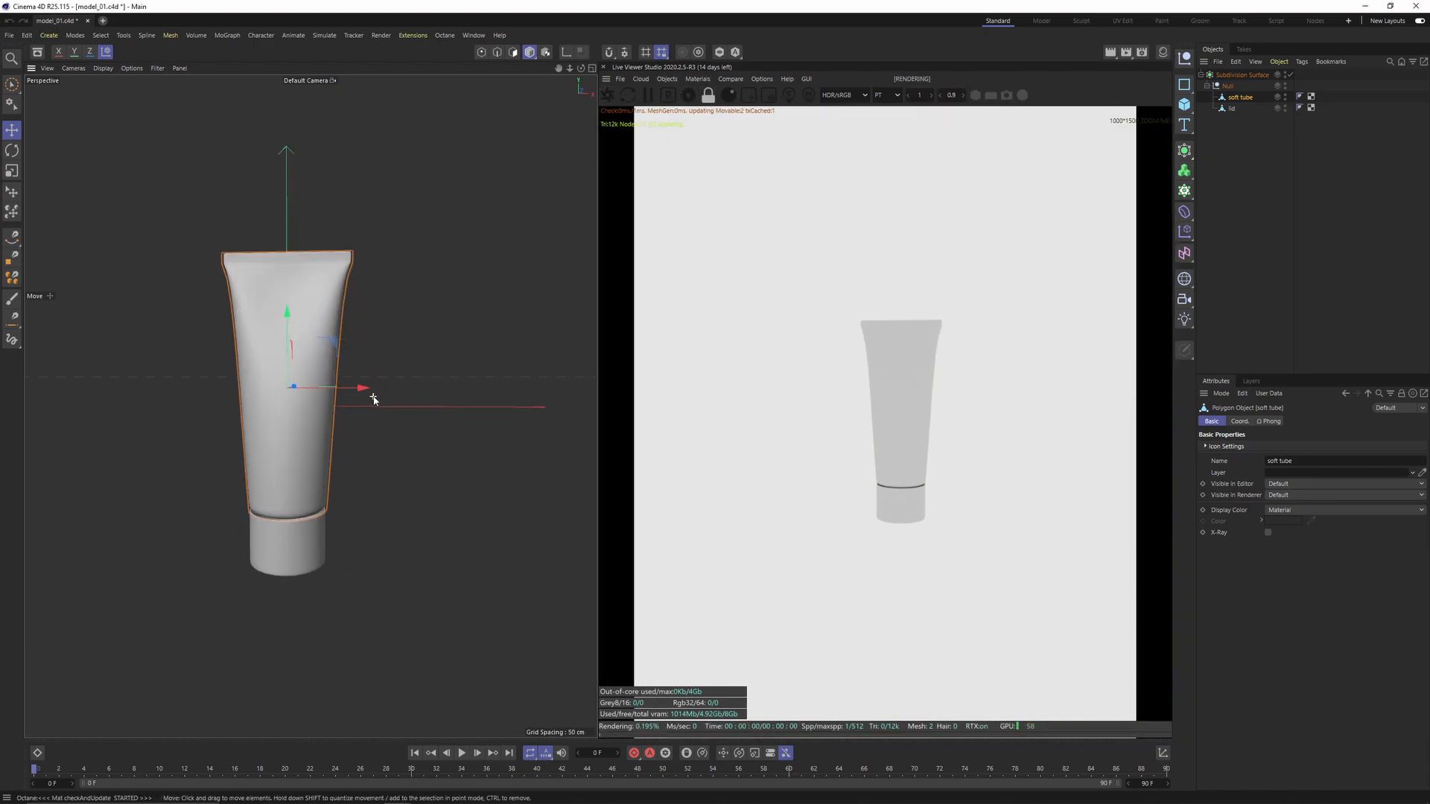
pyautogui.scroll(2, 374, 400)
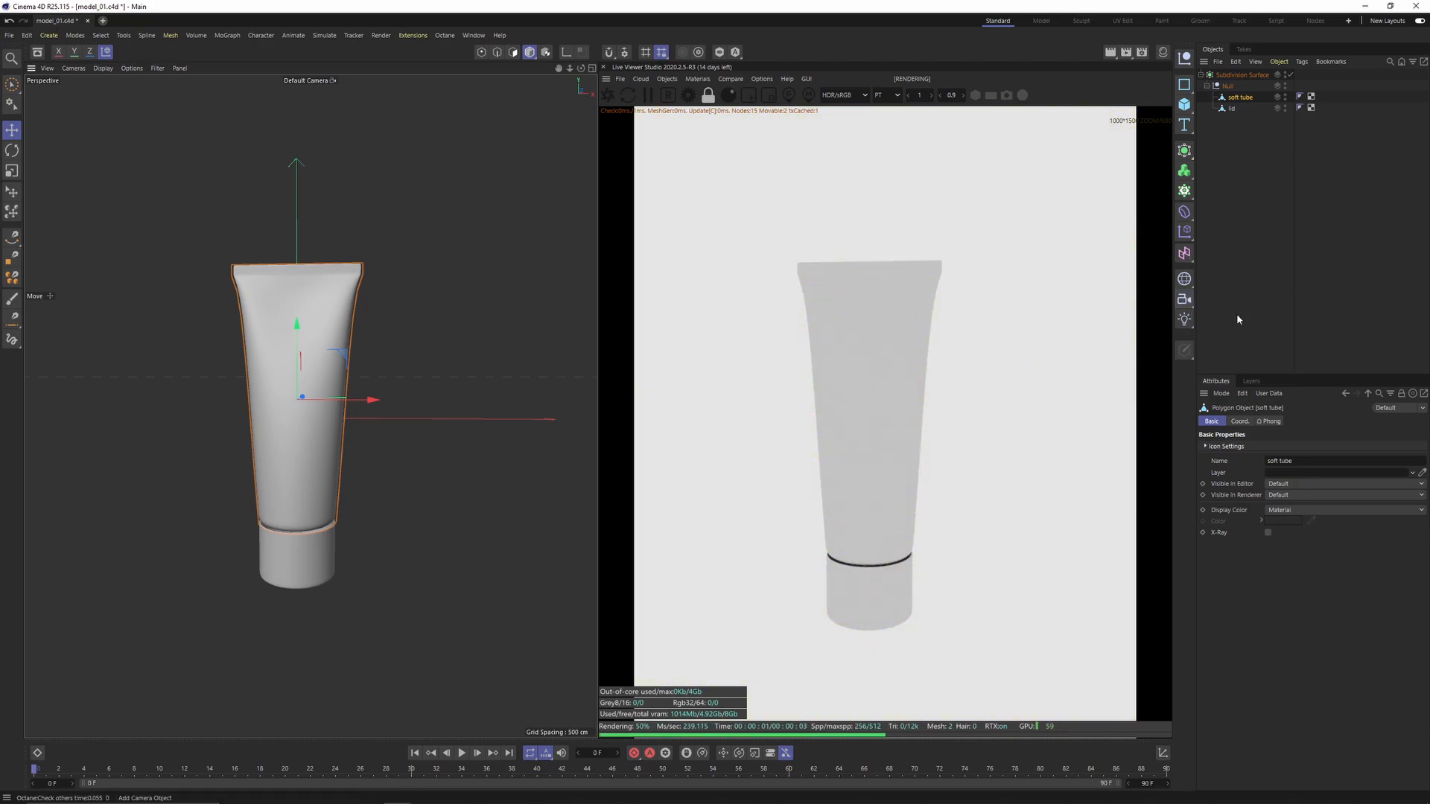
pyautogui.click(1185, 299)
pyautogui.click(1289, 74)
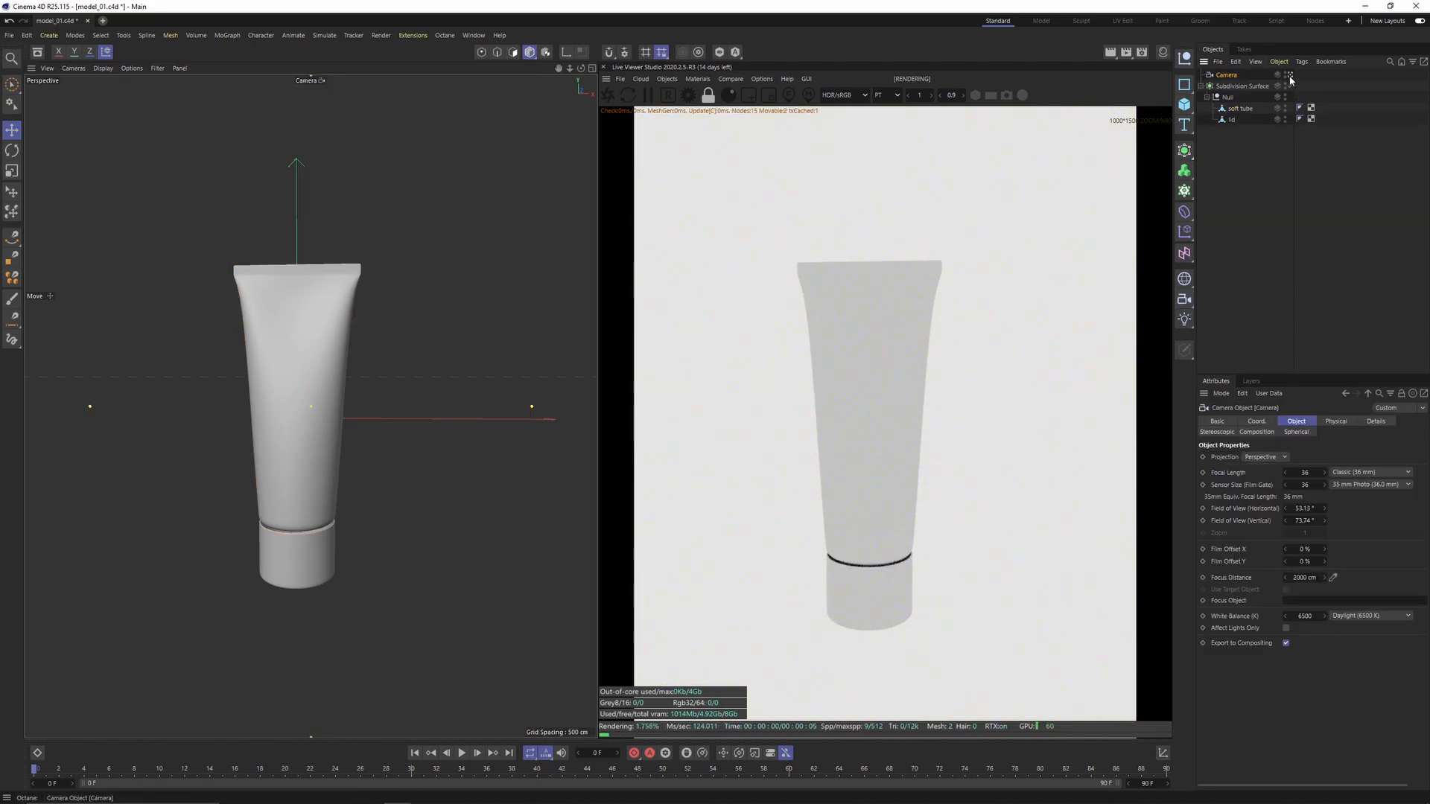
pyautogui.click(1261, 423)
pyautogui.doubleClick(1329, 459)
pyautogui.write('0')
pyautogui.press('Tab')
pyautogui.write('0')
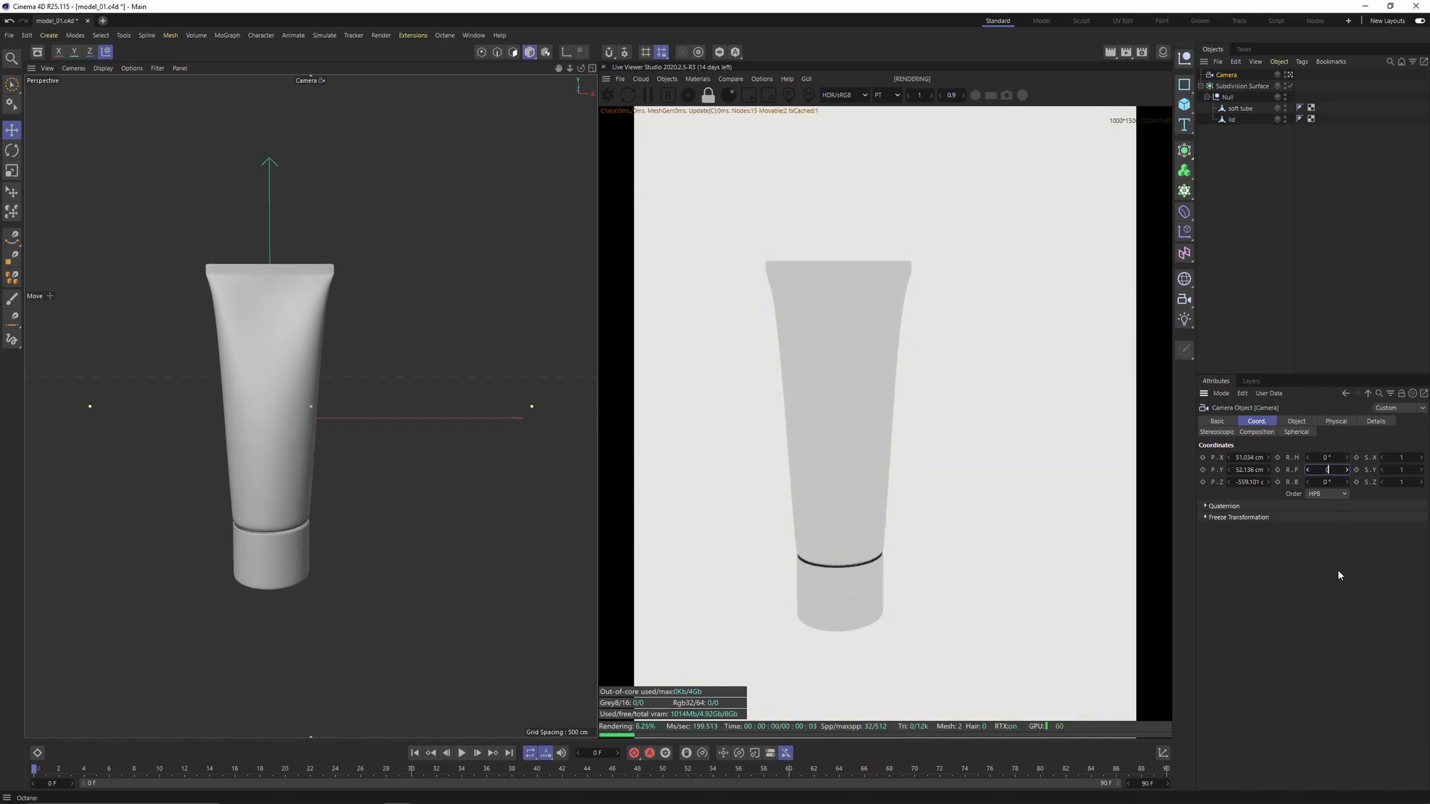
pyautogui.press('Return')
# Step: Set the camera's focal length to 75 mm and reframe the whole tube in the camera view
pyautogui.click(1297, 421)
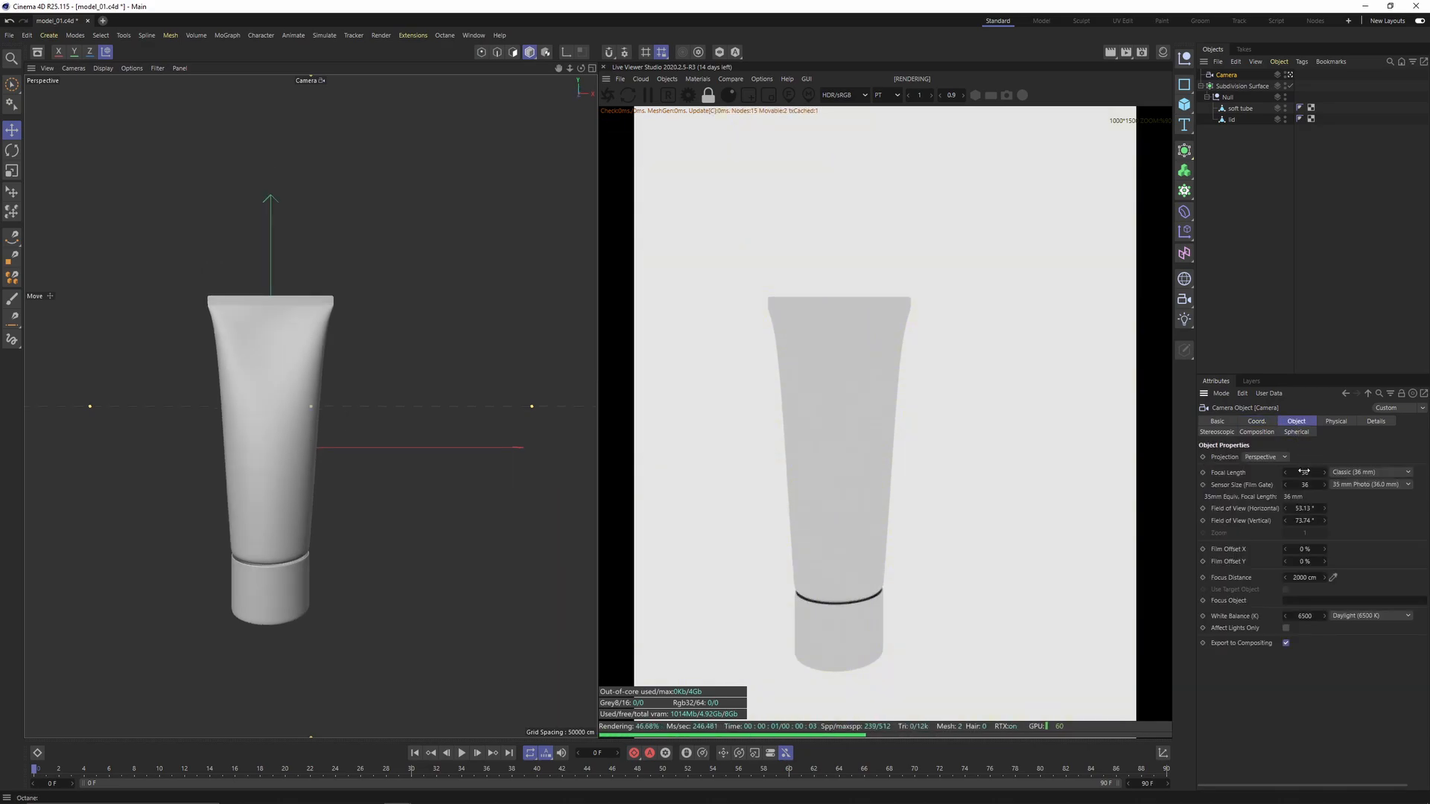
pyautogui.doubleClick(1304, 473)
pyautogui.write('75')
pyautogui.press('Return')
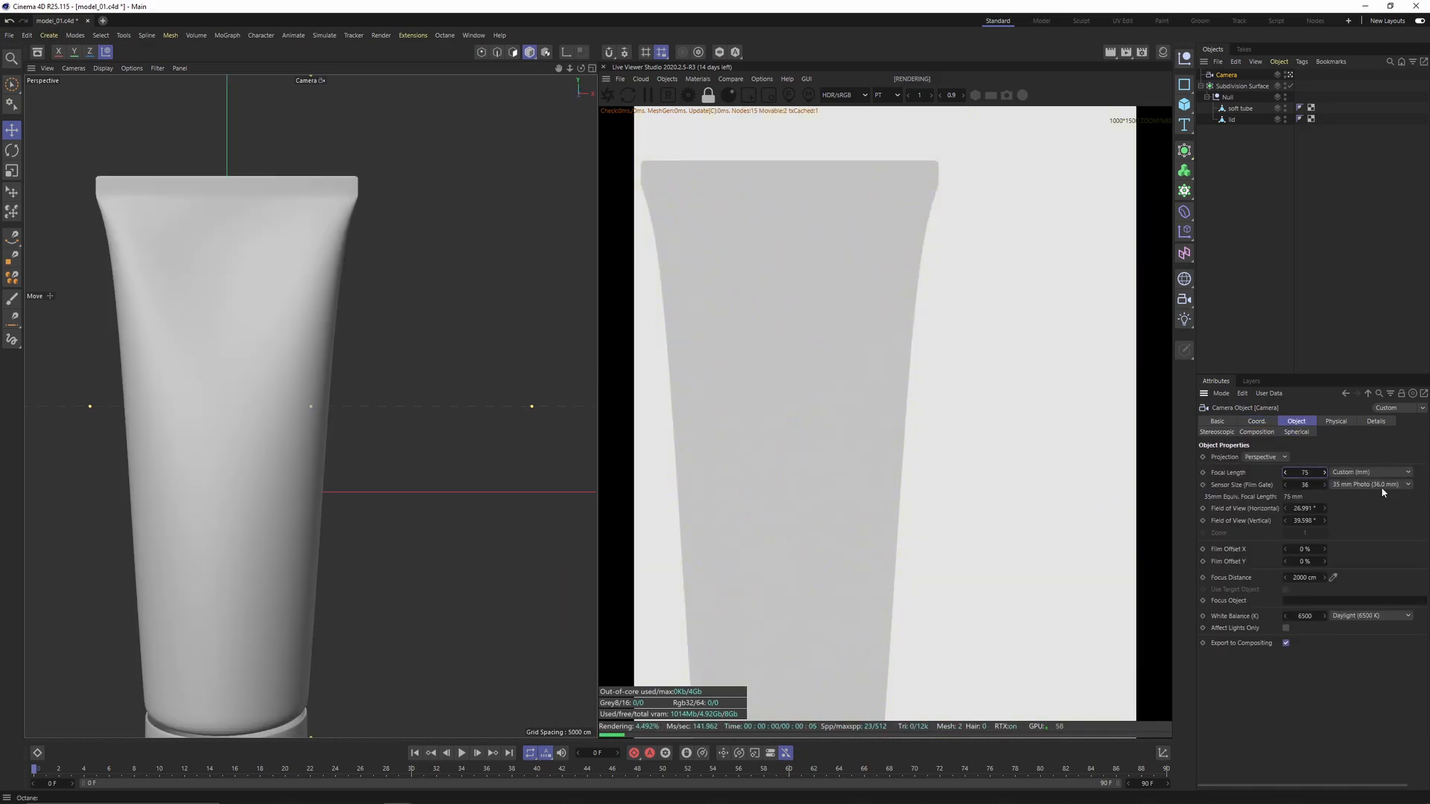
pyautogui.scroll(-5, 386, 402)
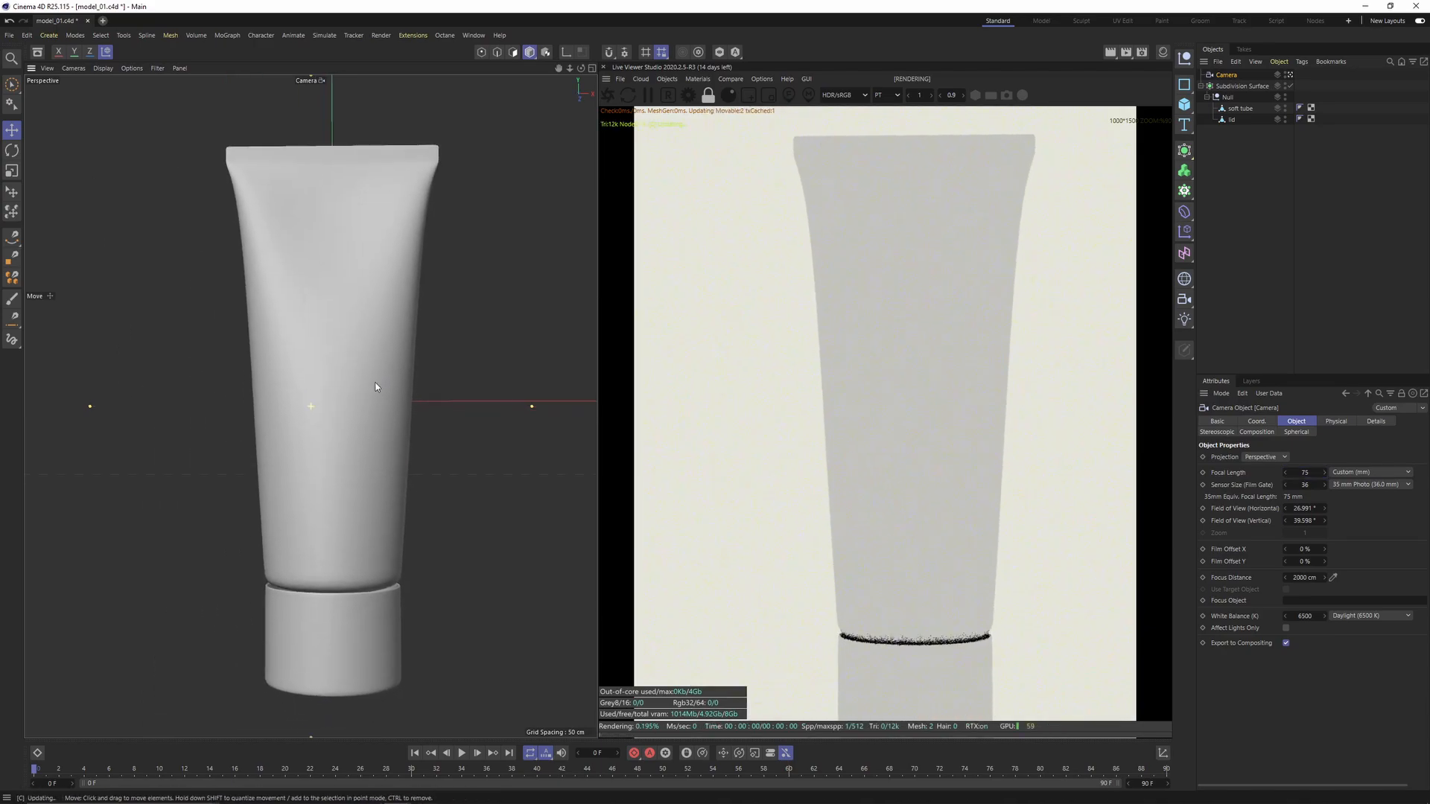
# Step: Turn on safe frames in the perspective viewport to mark the render area
pyautogui.click(103, 67)
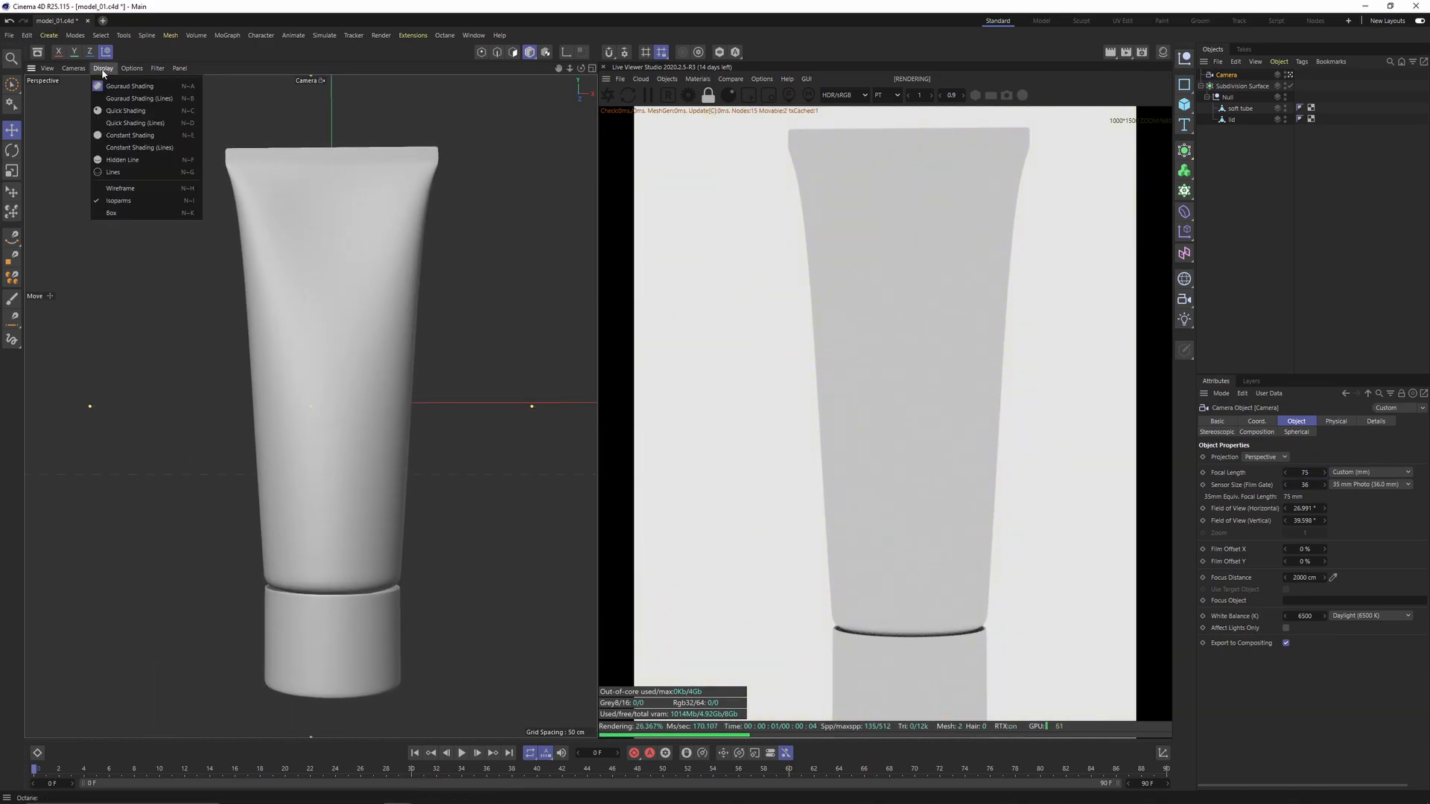
pyautogui.moveTo(79, 68)
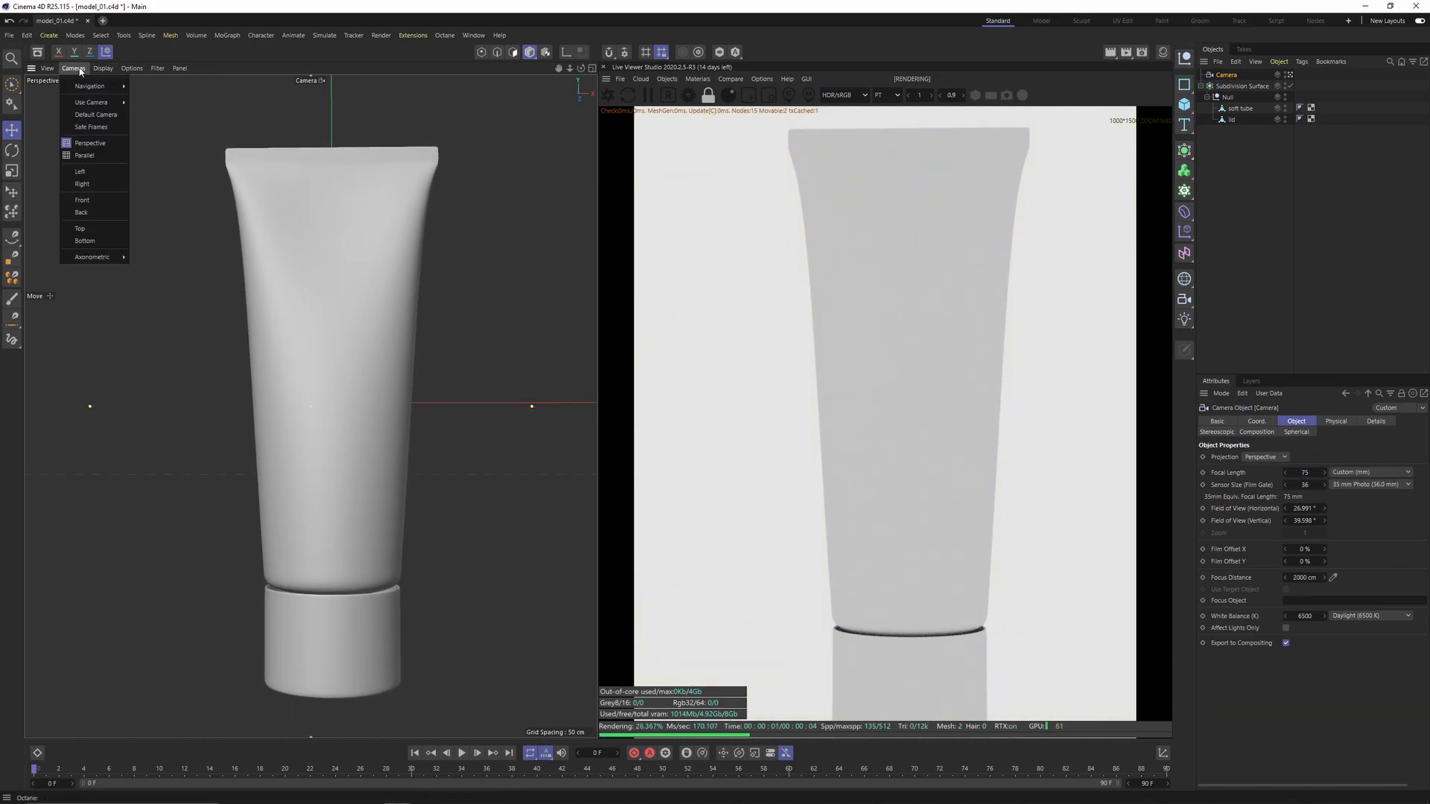
pyautogui.click(110, 128)
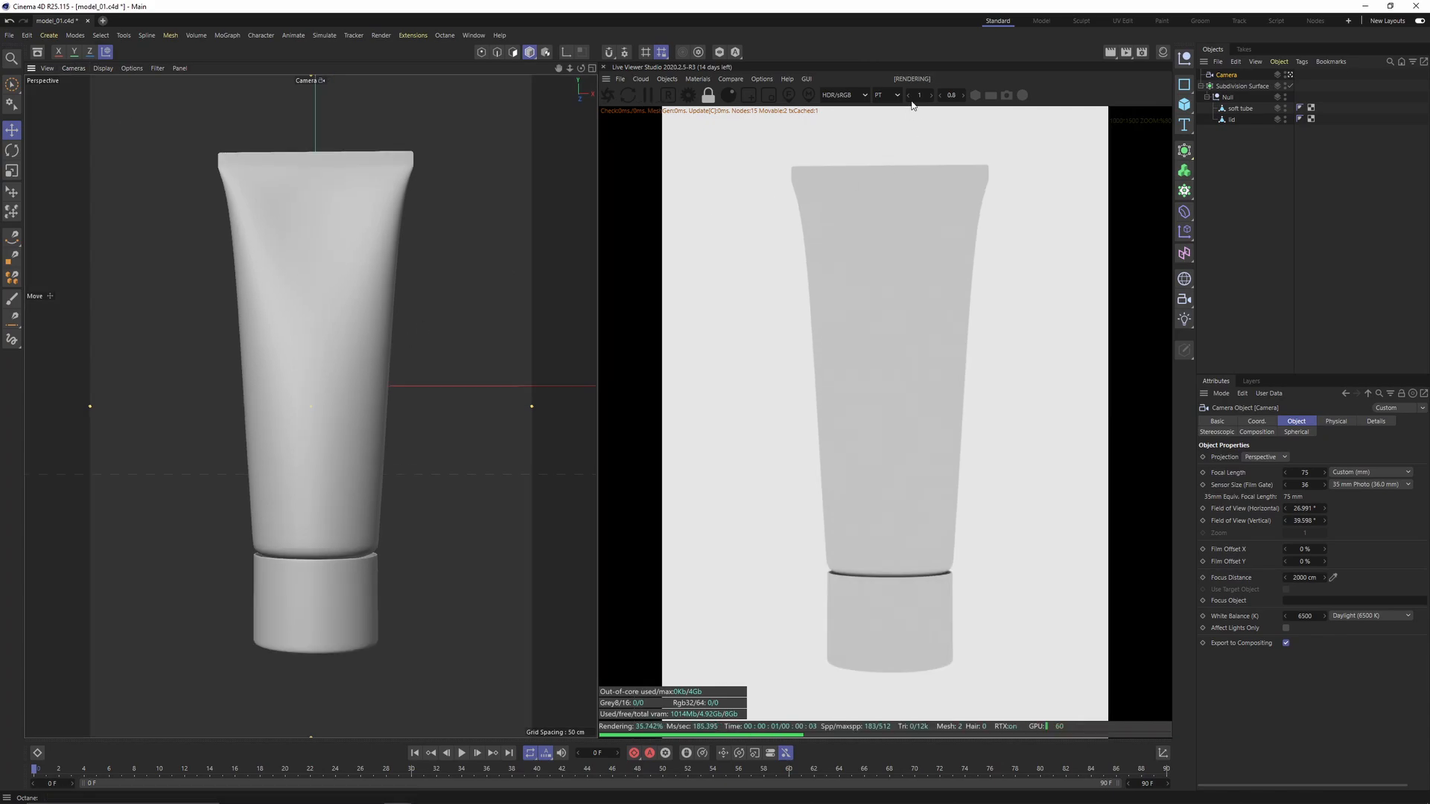
# Step: Add an Octane HDRI environment and load canada_montreal_pierre_kitchen as its image texture
pyautogui.click(697, 79)
pyautogui.moveTo(667, 79)
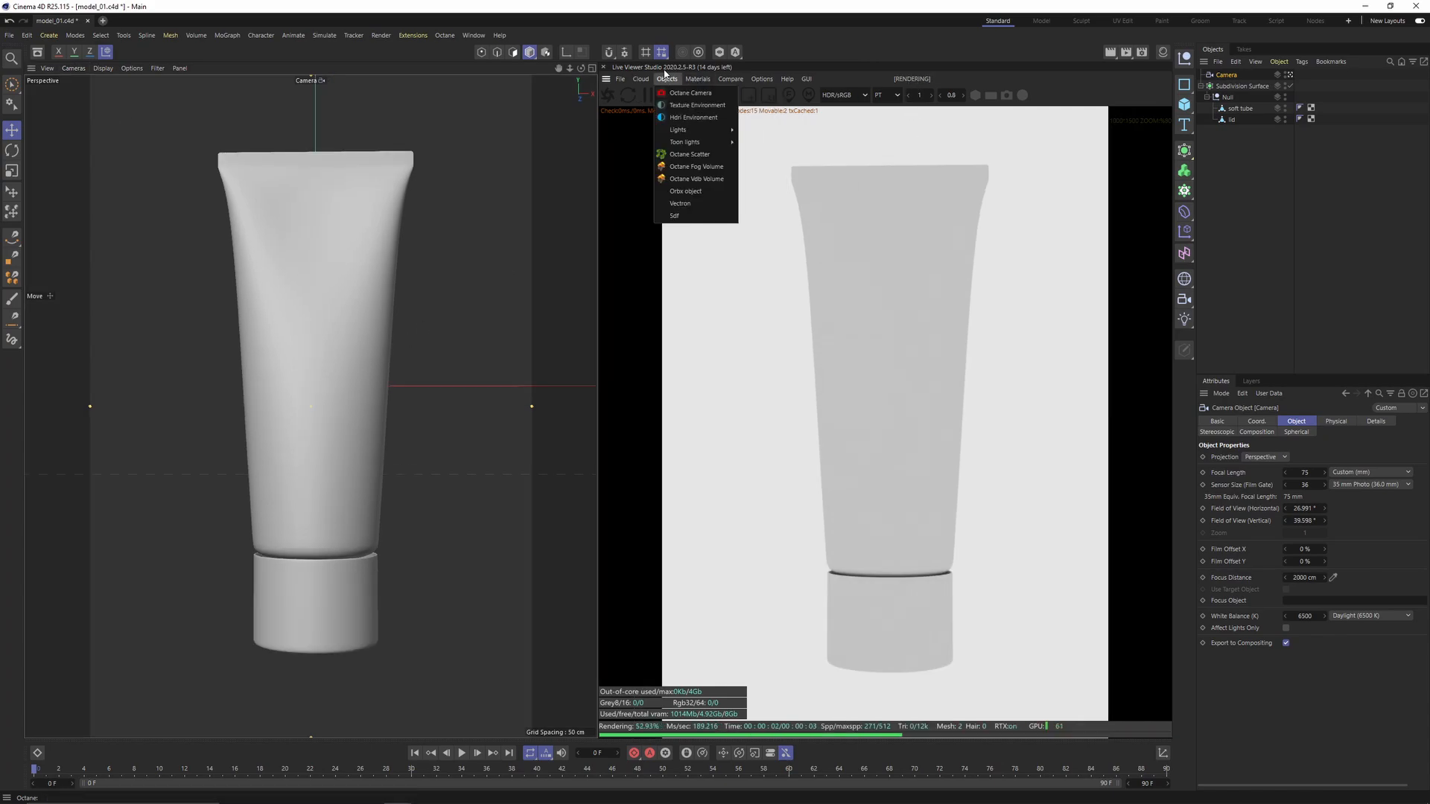
pyautogui.click(700, 121)
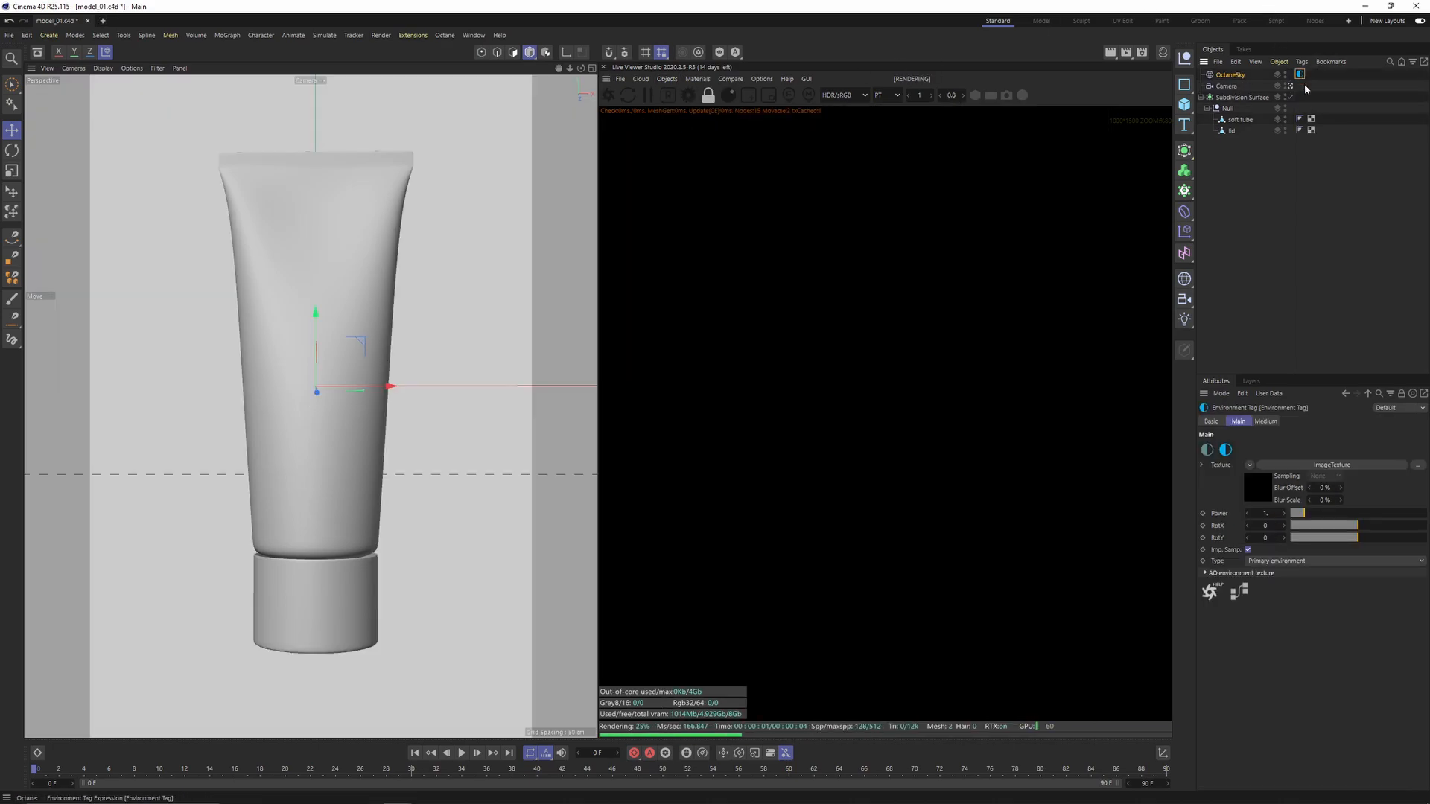
pyautogui.click(1339, 466)
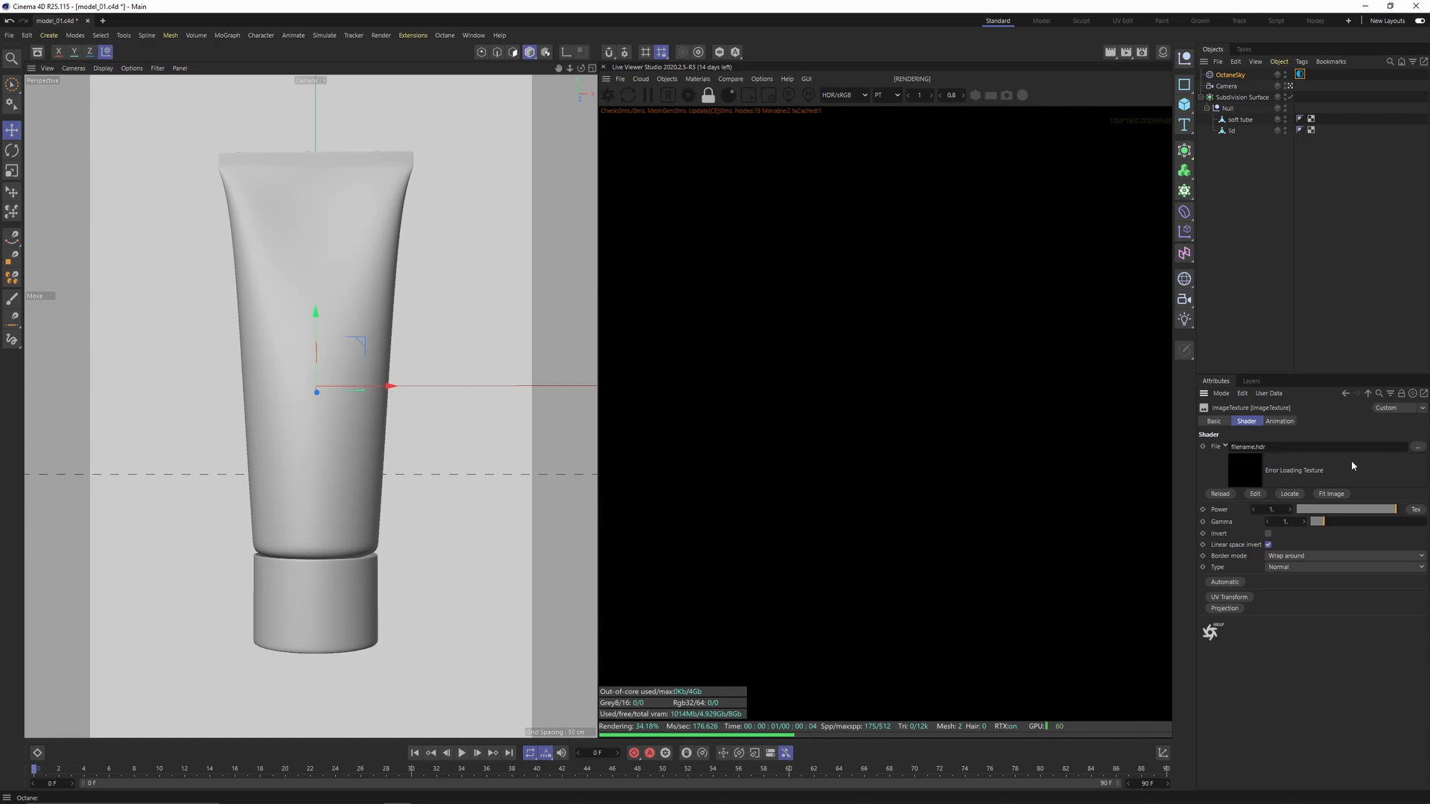
pyautogui.click(1420, 447)
pyautogui.doubleClick(379, 112)
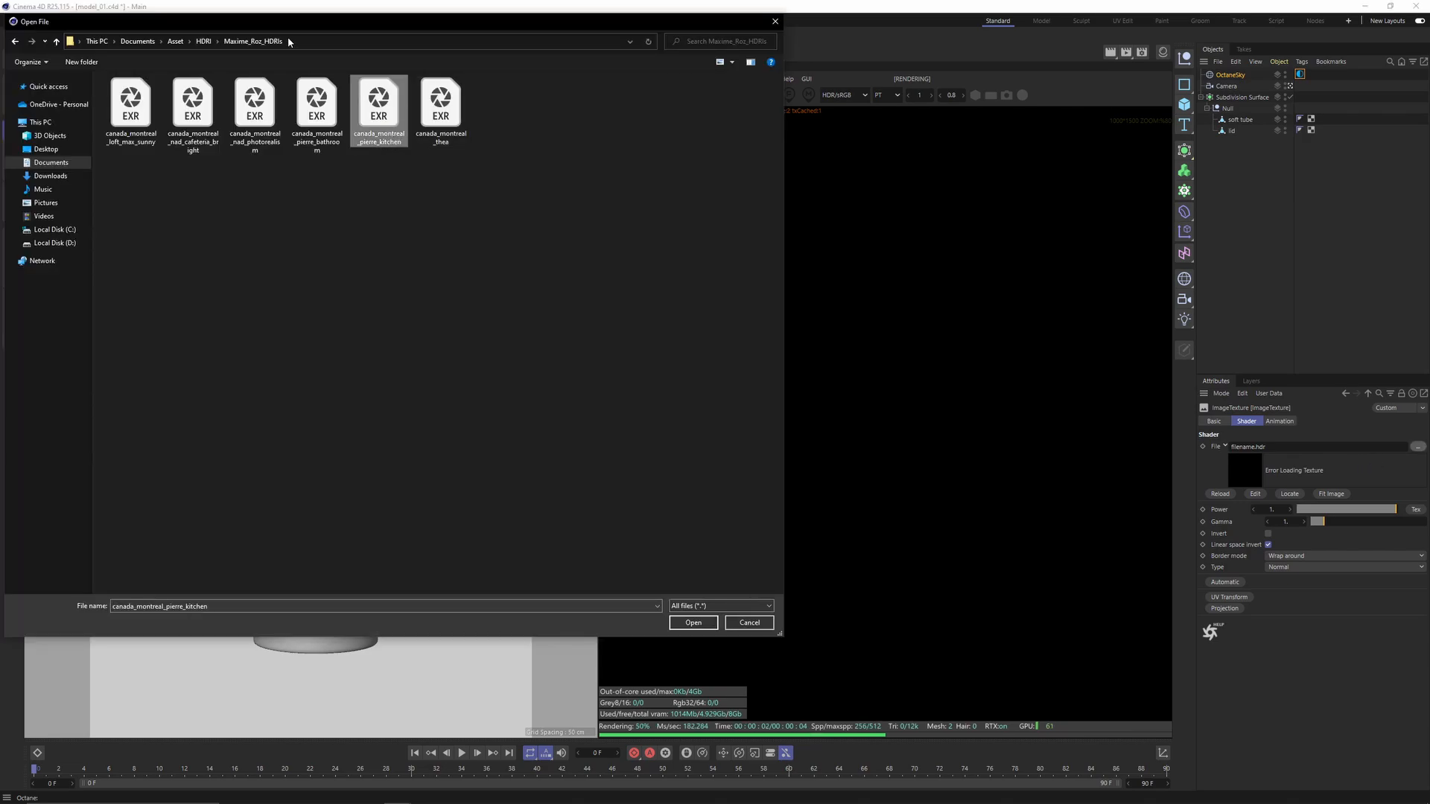
pyautogui.click(796, 457)
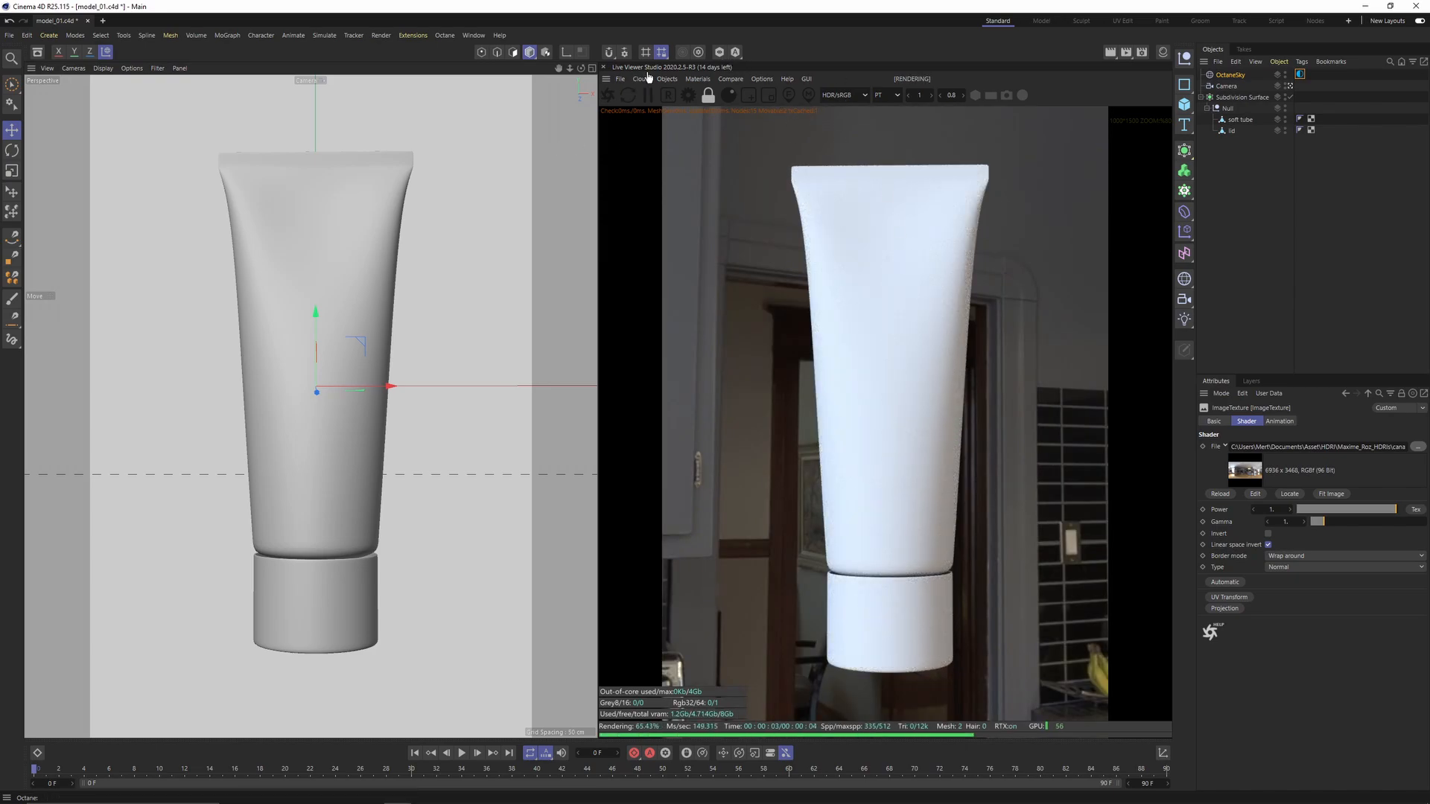
# Step: Create an Octane glossy material and assign it to the soft tube
pyautogui.click(706, 81)
pyautogui.moveTo(730, 134)
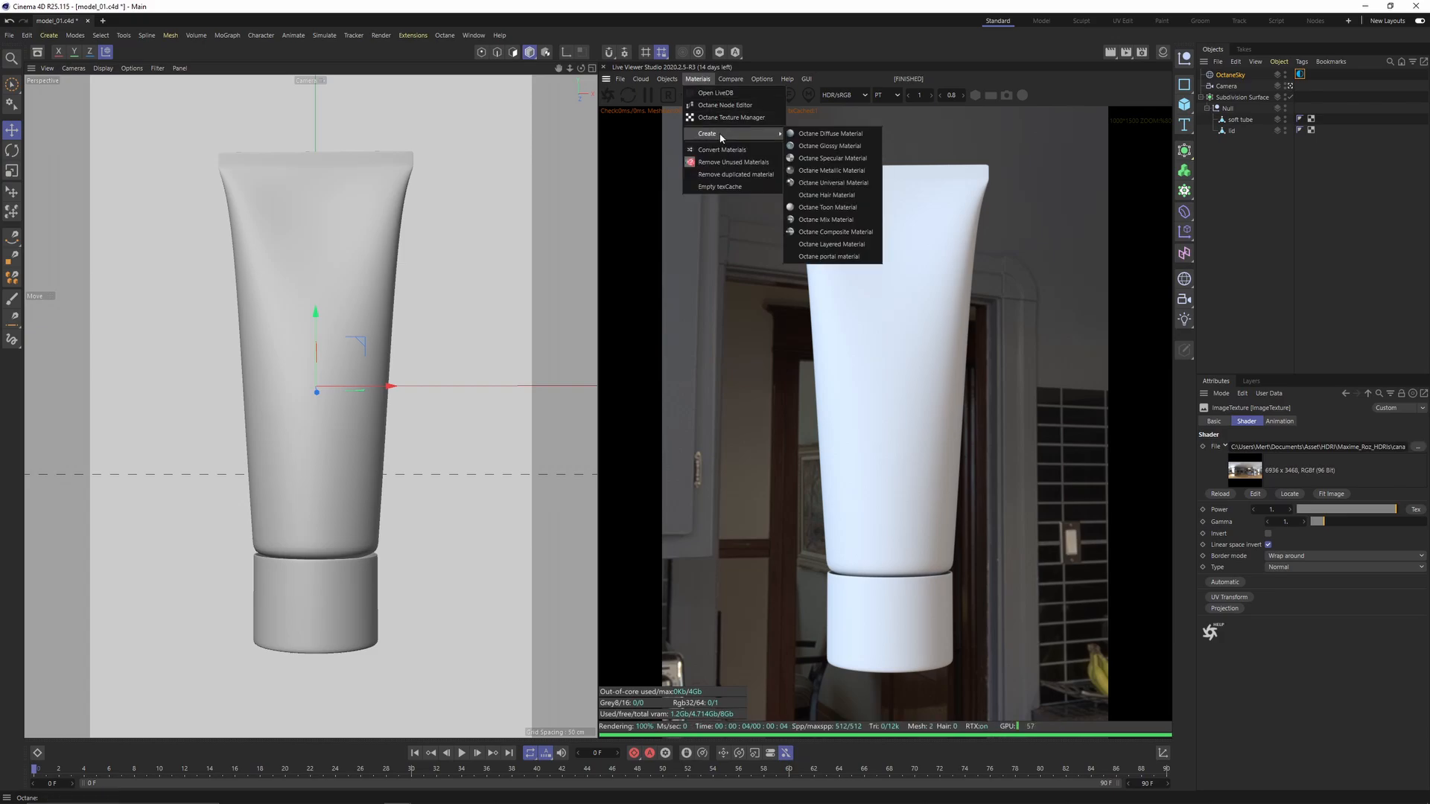
pyautogui.click(840, 148)
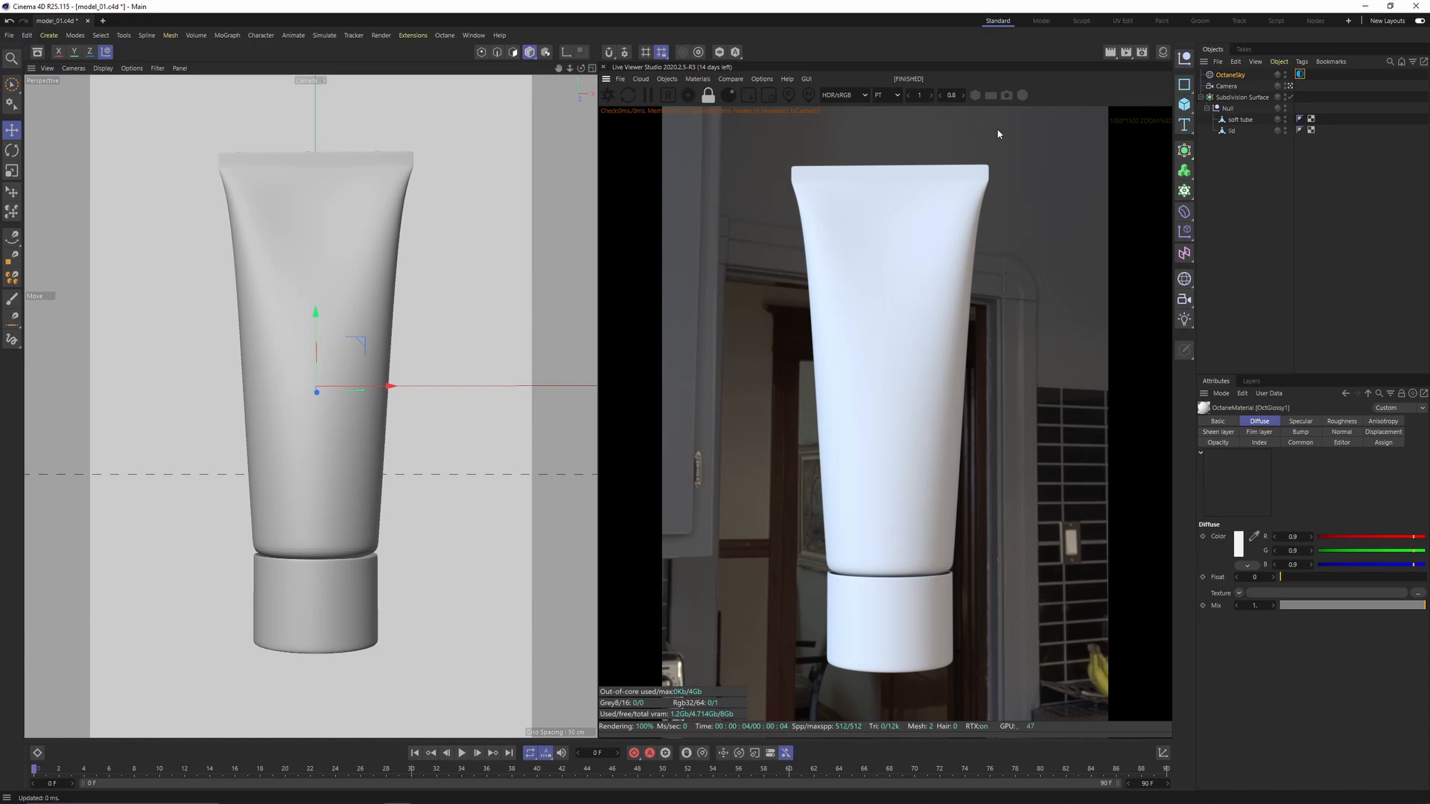
pyautogui.click(1164, 54)
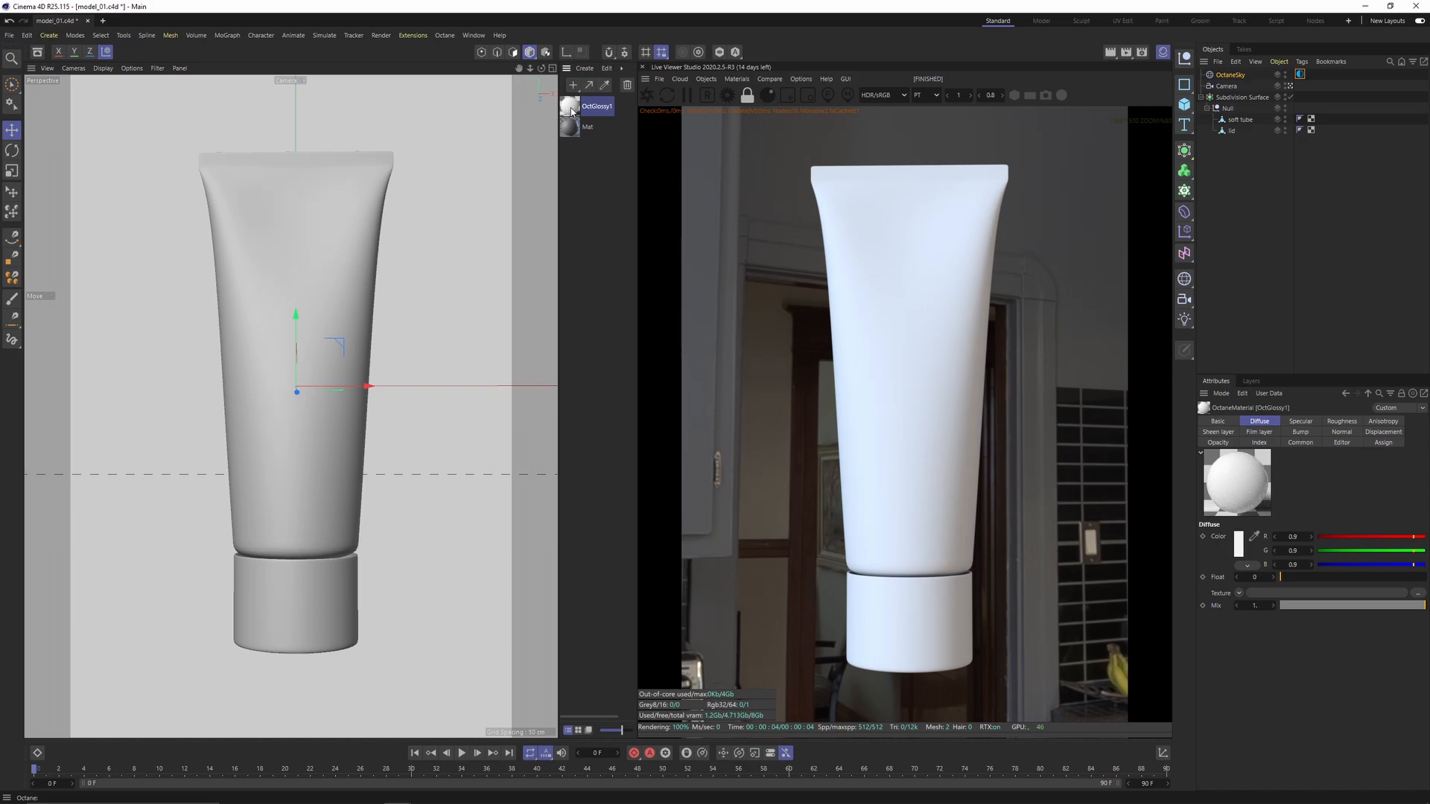
pyautogui.moveTo(1228, 113); pyautogui.dragTo(1239, 121)
# Step: Open the glossy material in the Octane Node Editor and position its node for editing
pyautogui.doubleClick(569, 107)
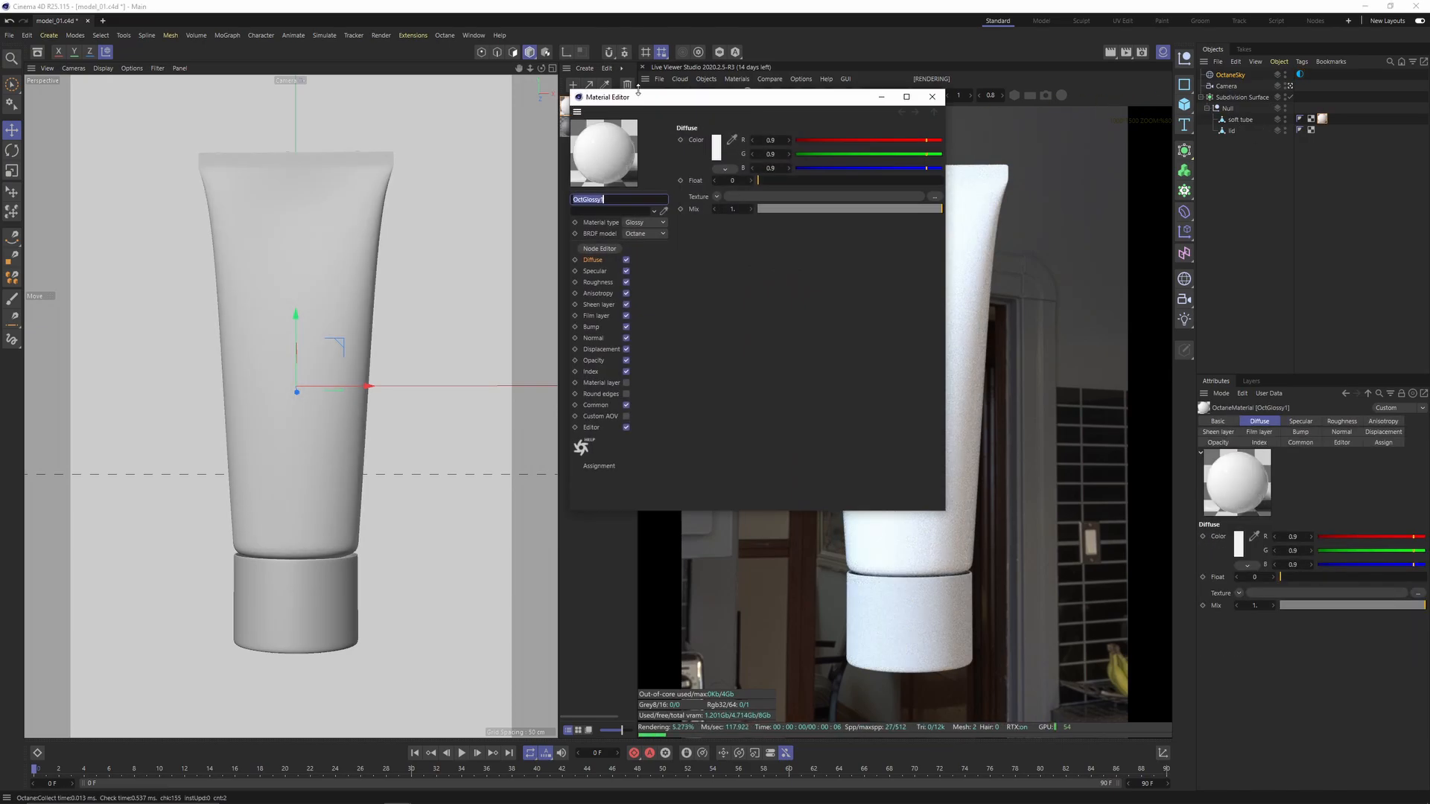
pyautogui.moveTo(639, 93); pyautogui.dragTo(475, 214)
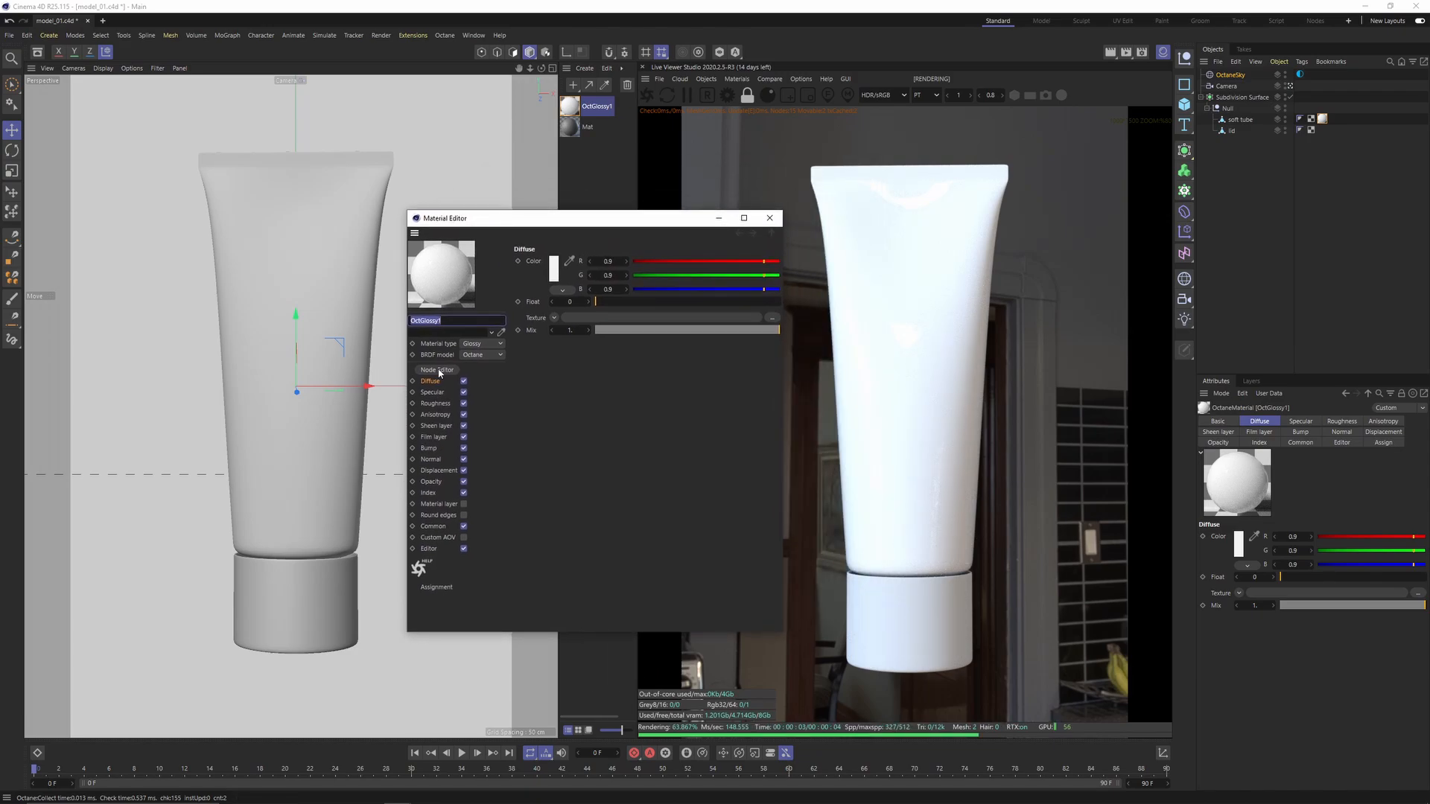
pyautogui.click(437, 370)
pyautogui.click(769, 218)
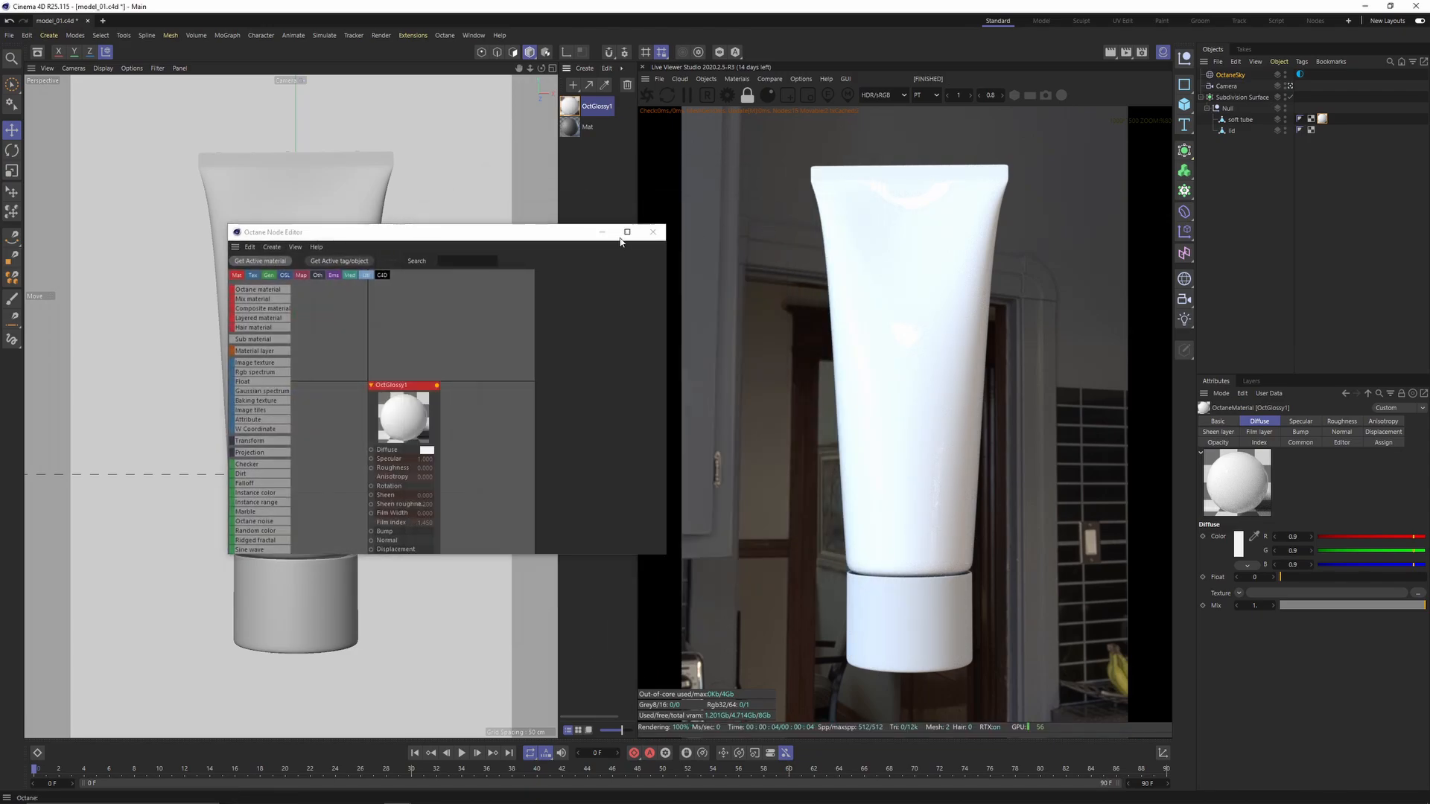
pyautogui.moveTo(517, 232); pyautogui.dragTo(624, 223)
pyautogui.click(576, 251)
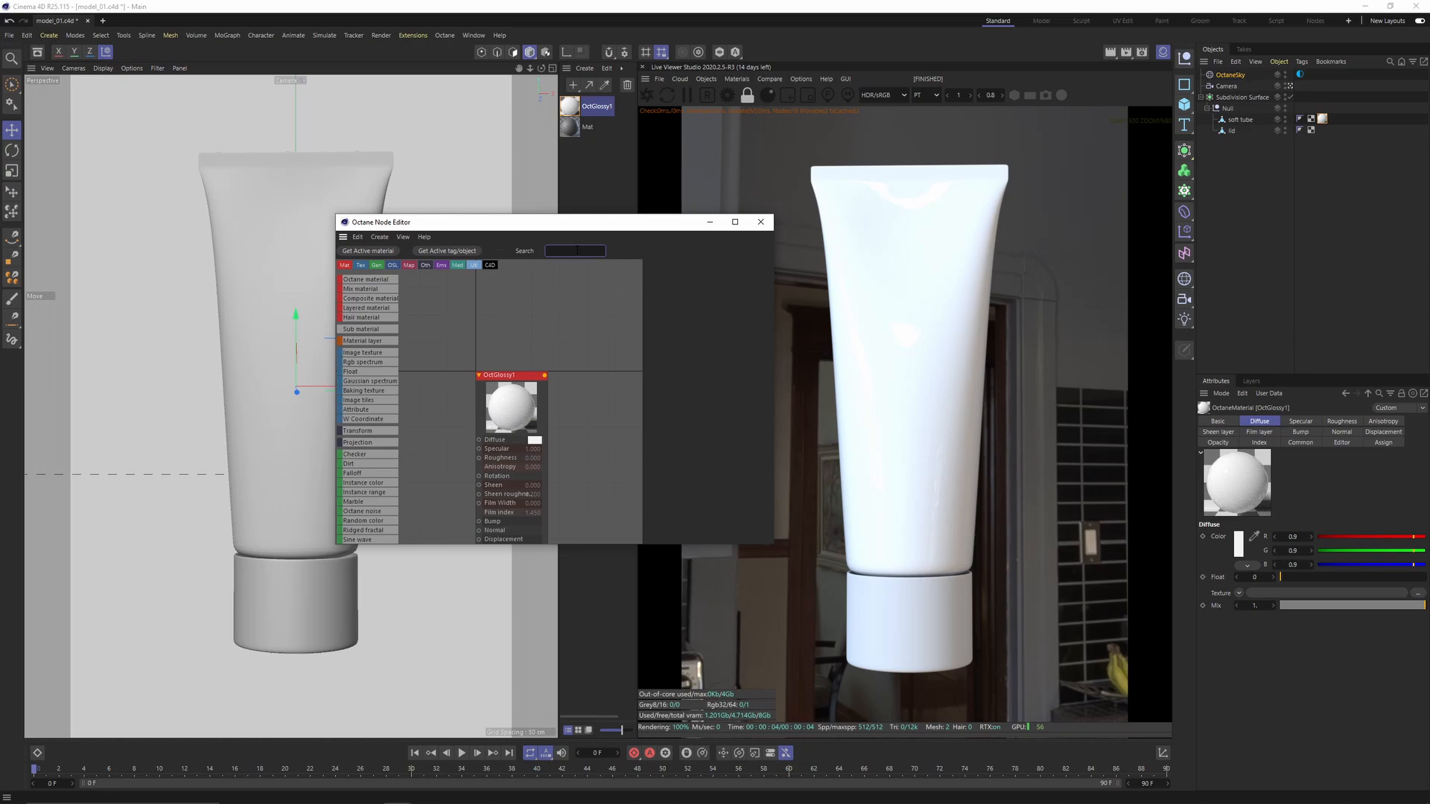
pyautogui.moveTo(503, 375); pyautogui.dragTo(508, 326)
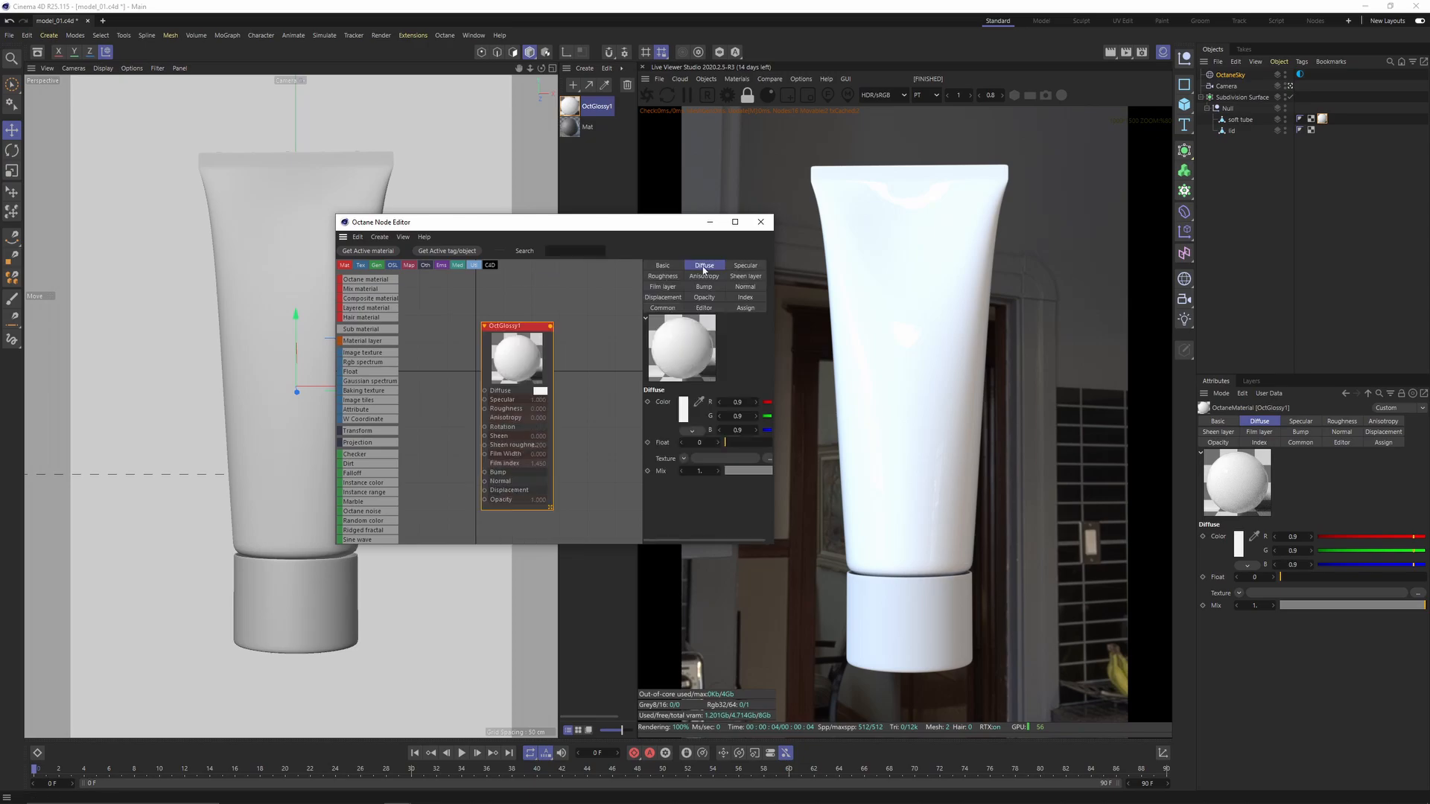
# Step: Set the glossy material's diffuse color to black
pyautogui.click(684, 409)
pyautogui.click(612, 493)
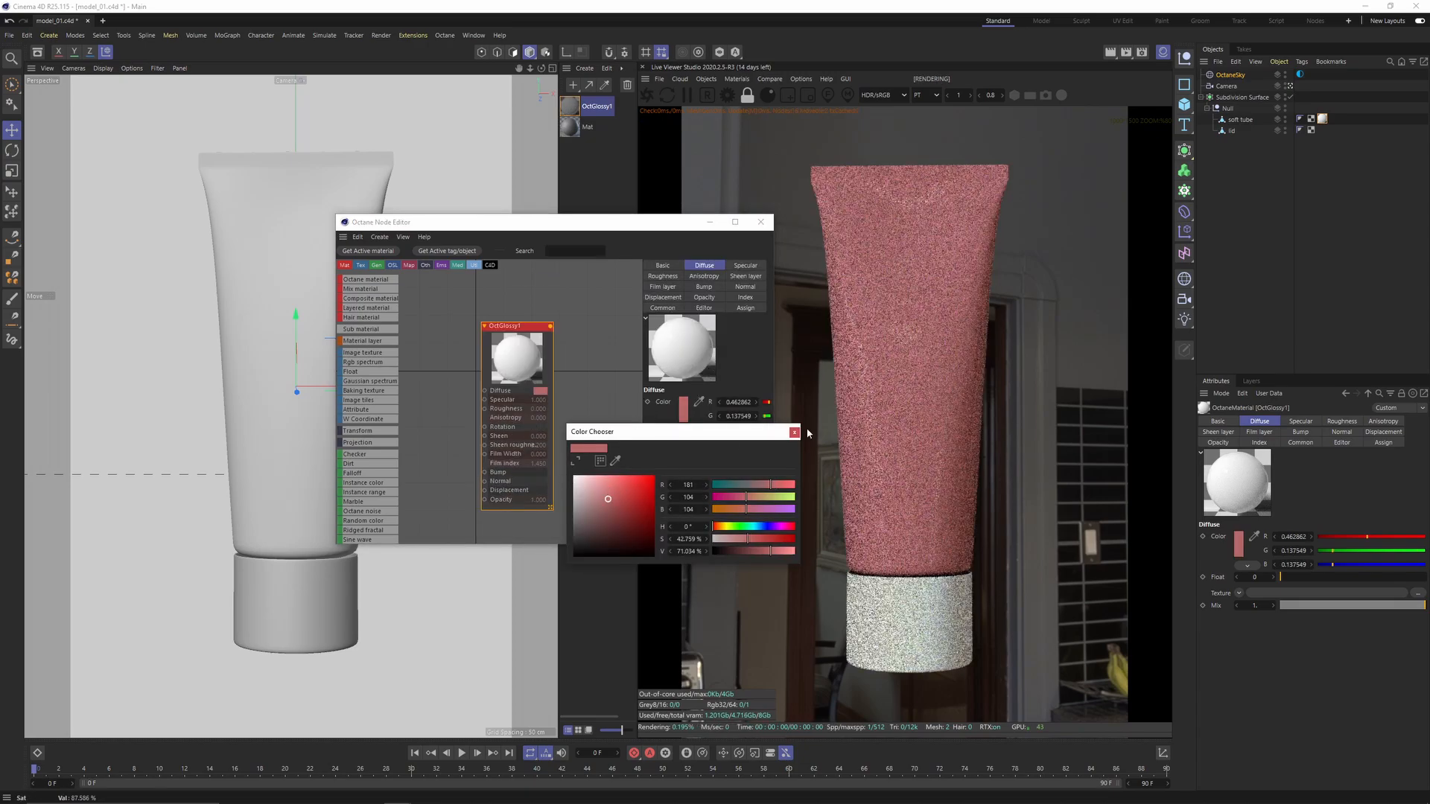
pyautogui.moveTo(610, 496); pyautogui.dragTo(571, 559)
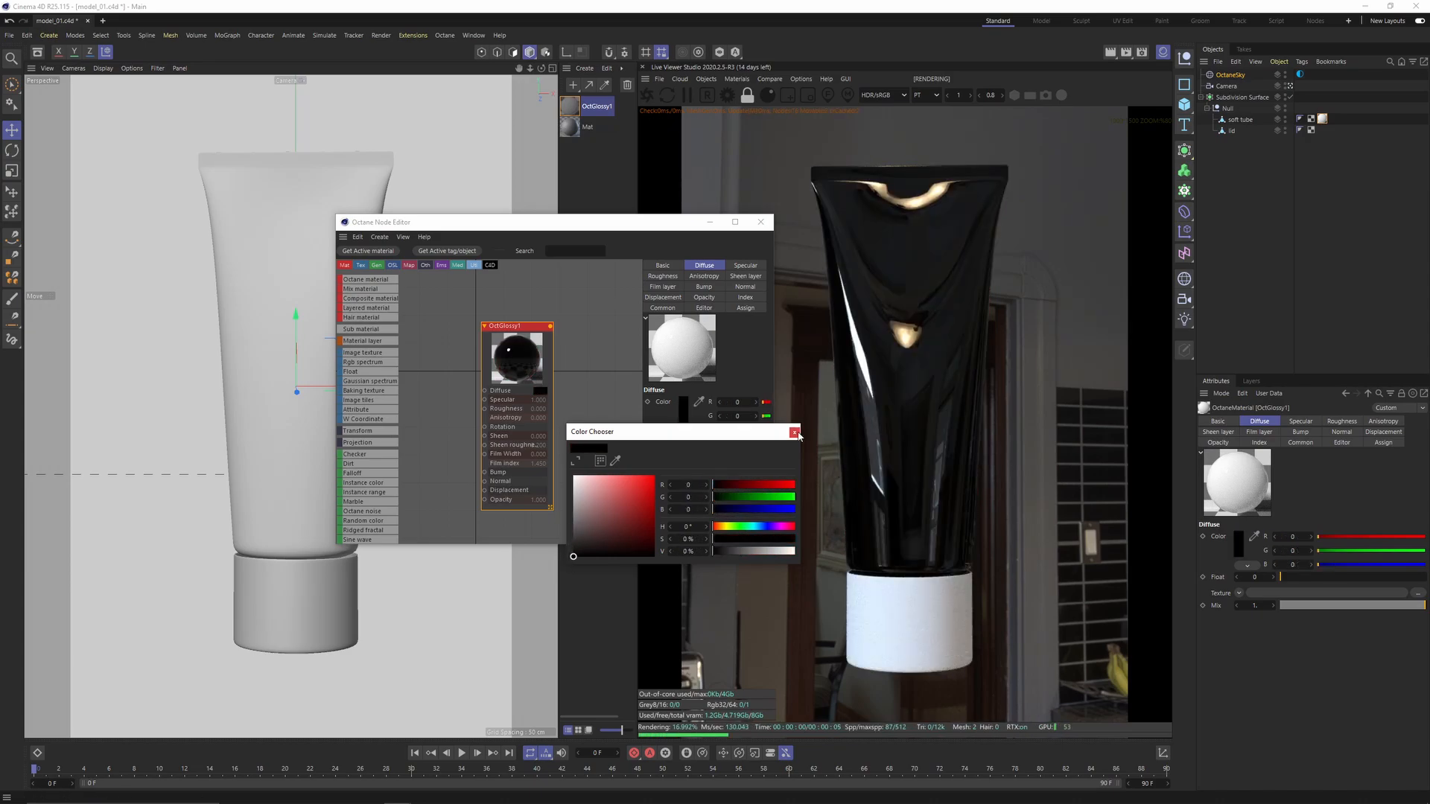
pyautogui.click(795, 433)
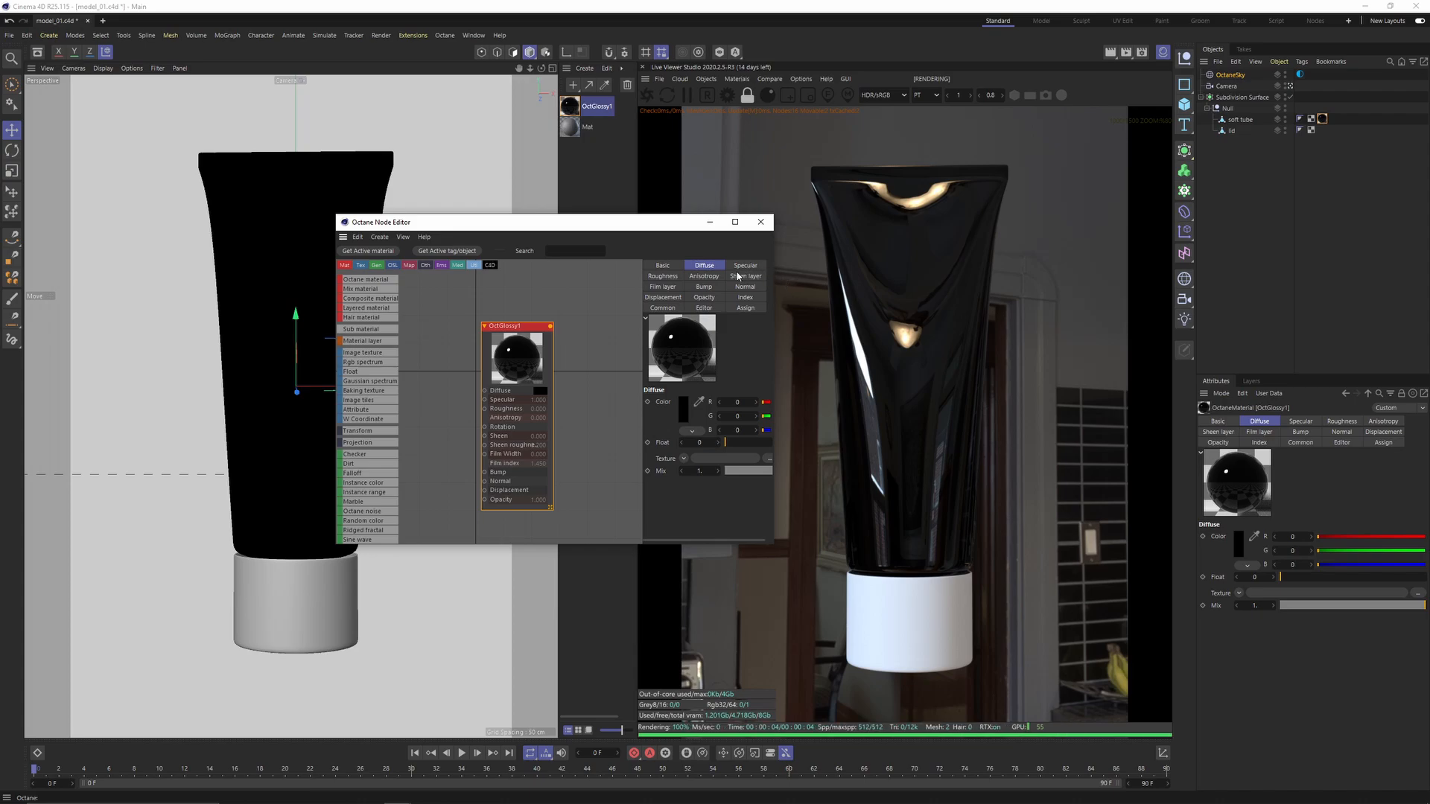
# Step: Set the black glossy material's roughness to 0.4
pyautogui.click(663, 276)
pyautogui.doubleClick(700, 443)
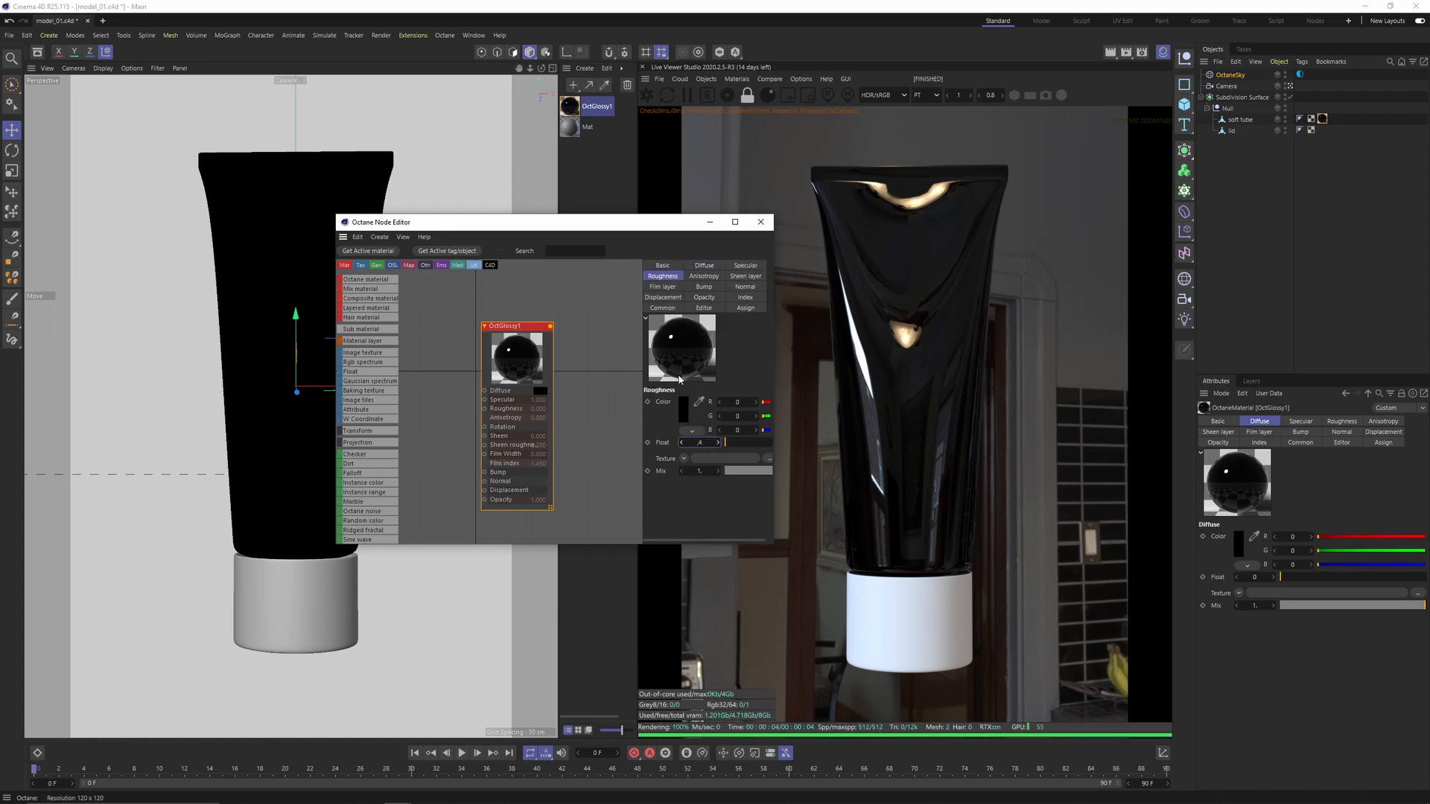
pyautogui.write('.4')
pyautogui.press('Return')
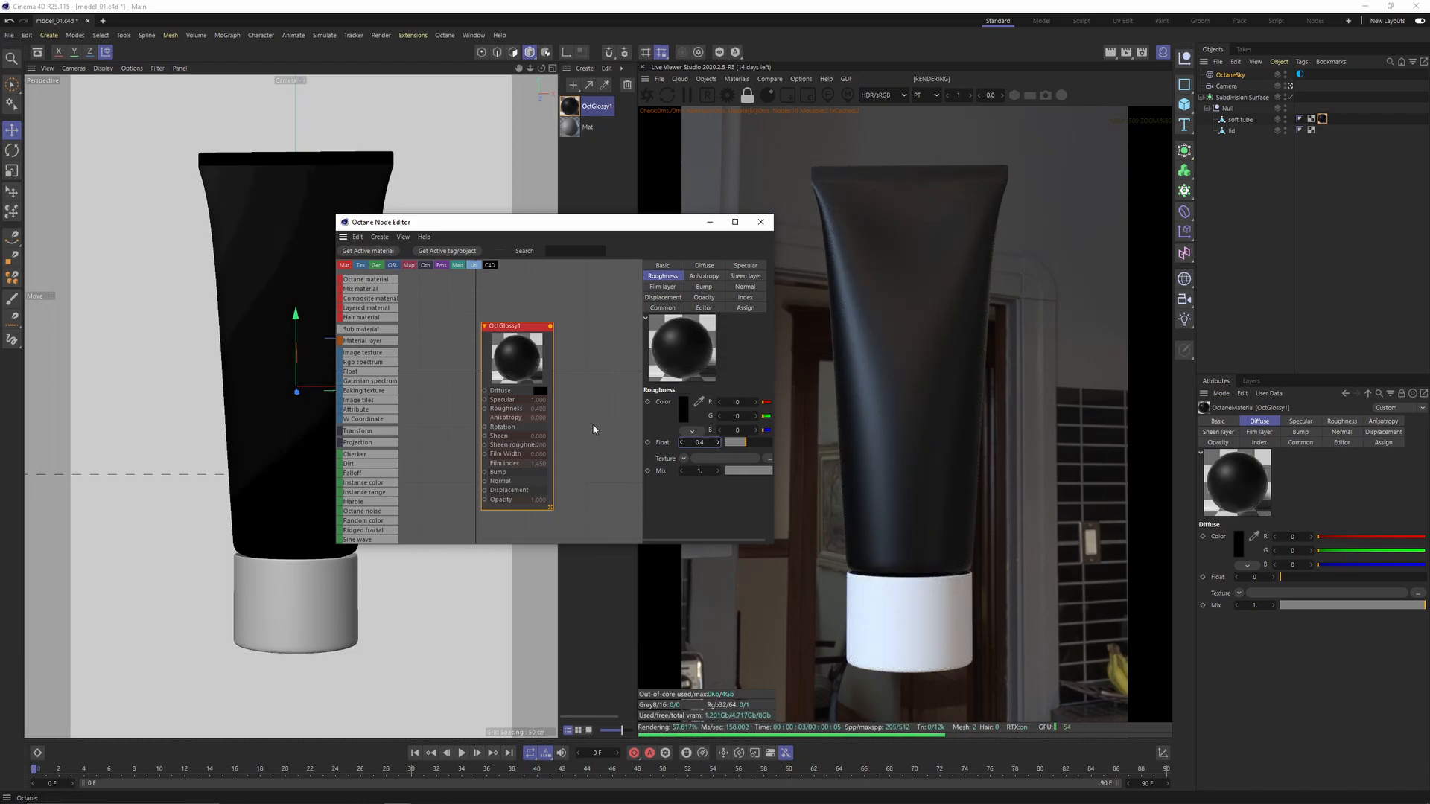
# Step: Add a new Octane material node and place it above the black glossy material's node
pyautogui.moveTo(522, 325)
pyautogui.mouseDown()
pyautogui.moveTo(507, 313)
pyautogui.moveTo(524, 349)
pyautogui.mouseUp()
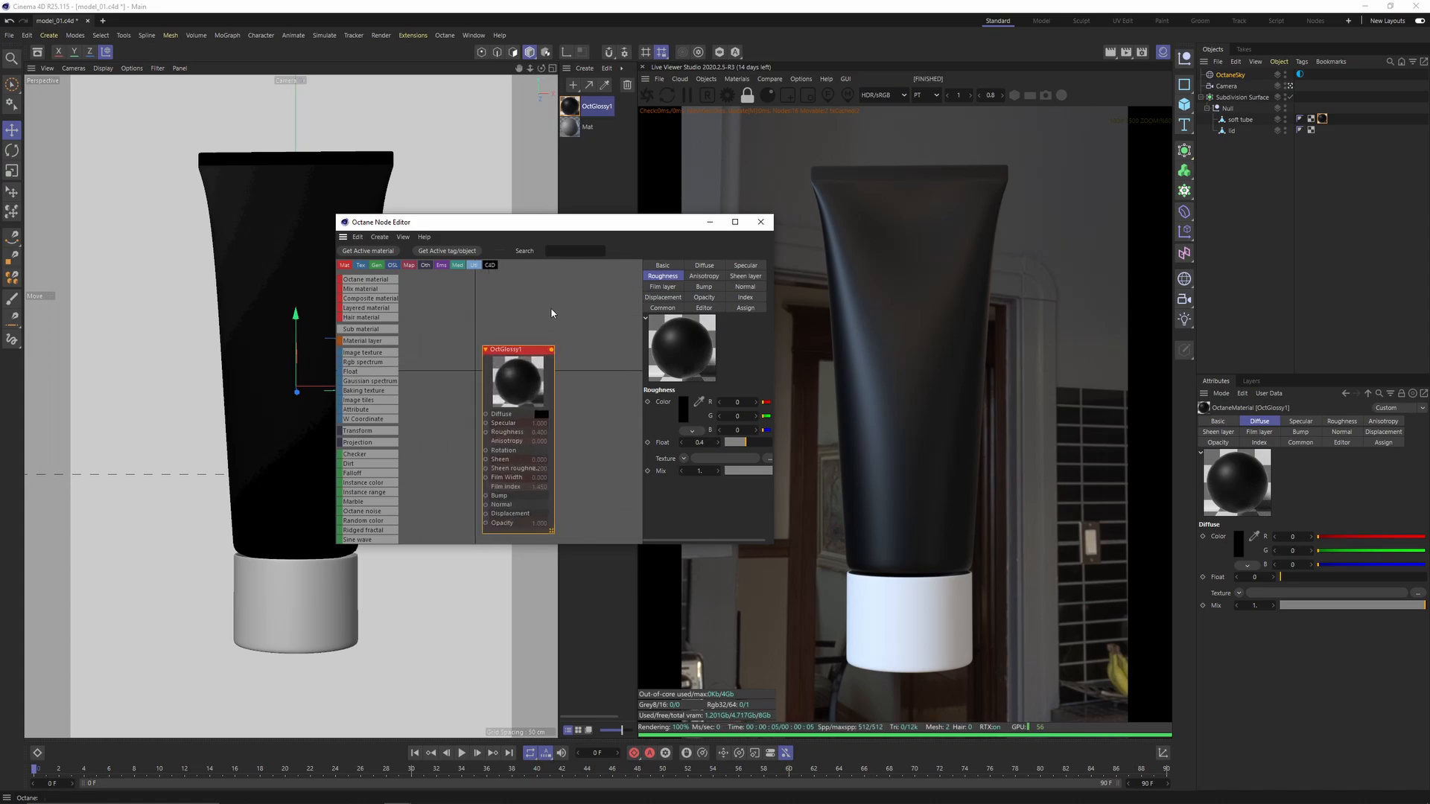
pyautogui.click(567, 252)
pyautogui.write('mate')
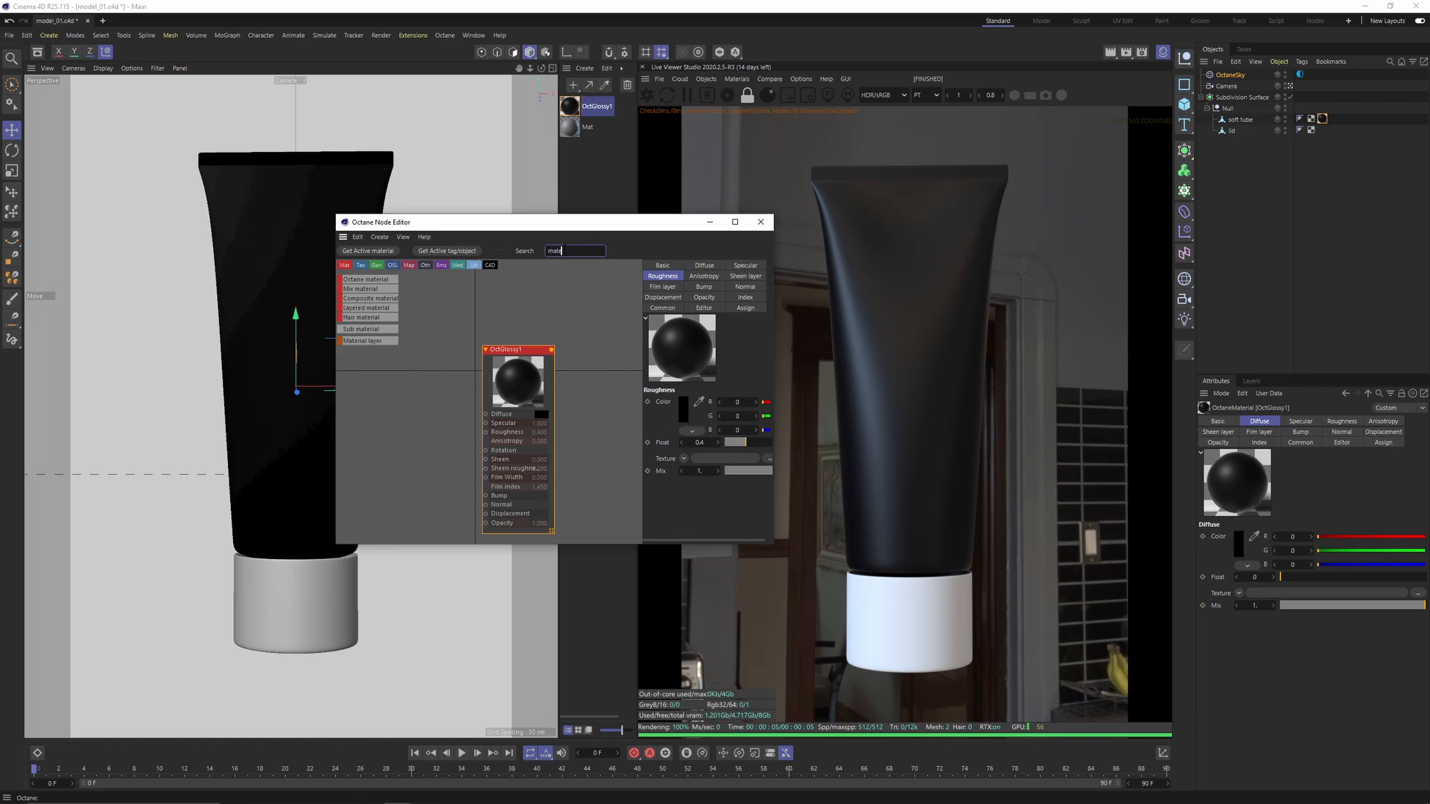
pyautogui.moveTo(360, 281); pyautogui.dragTo(407, 360)
pyautogui.moveTo(483, 314); pyautogui.dragTo(491, 316)
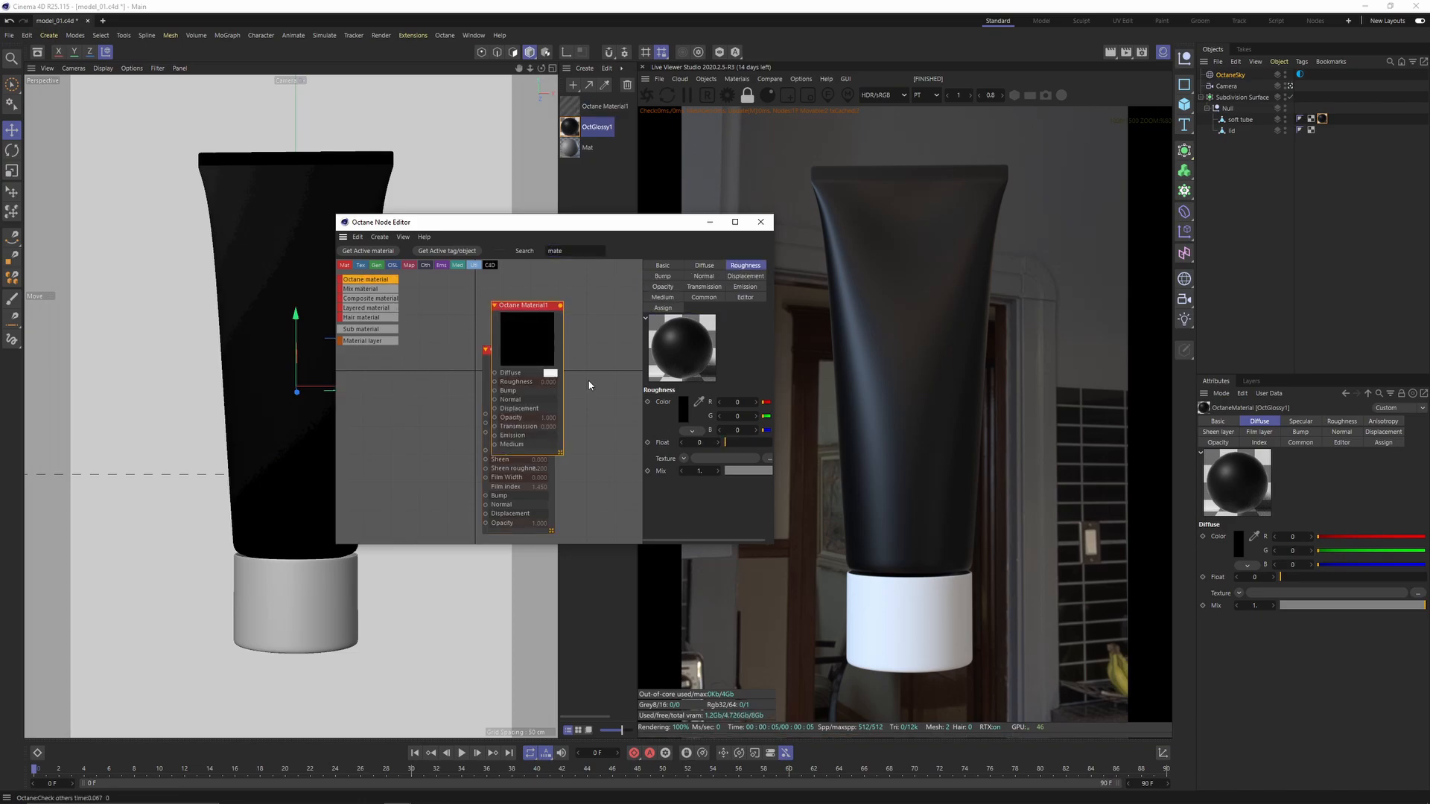
pyautogui.moveTo(517, 419); pyautogui.dragTo(507, 287)
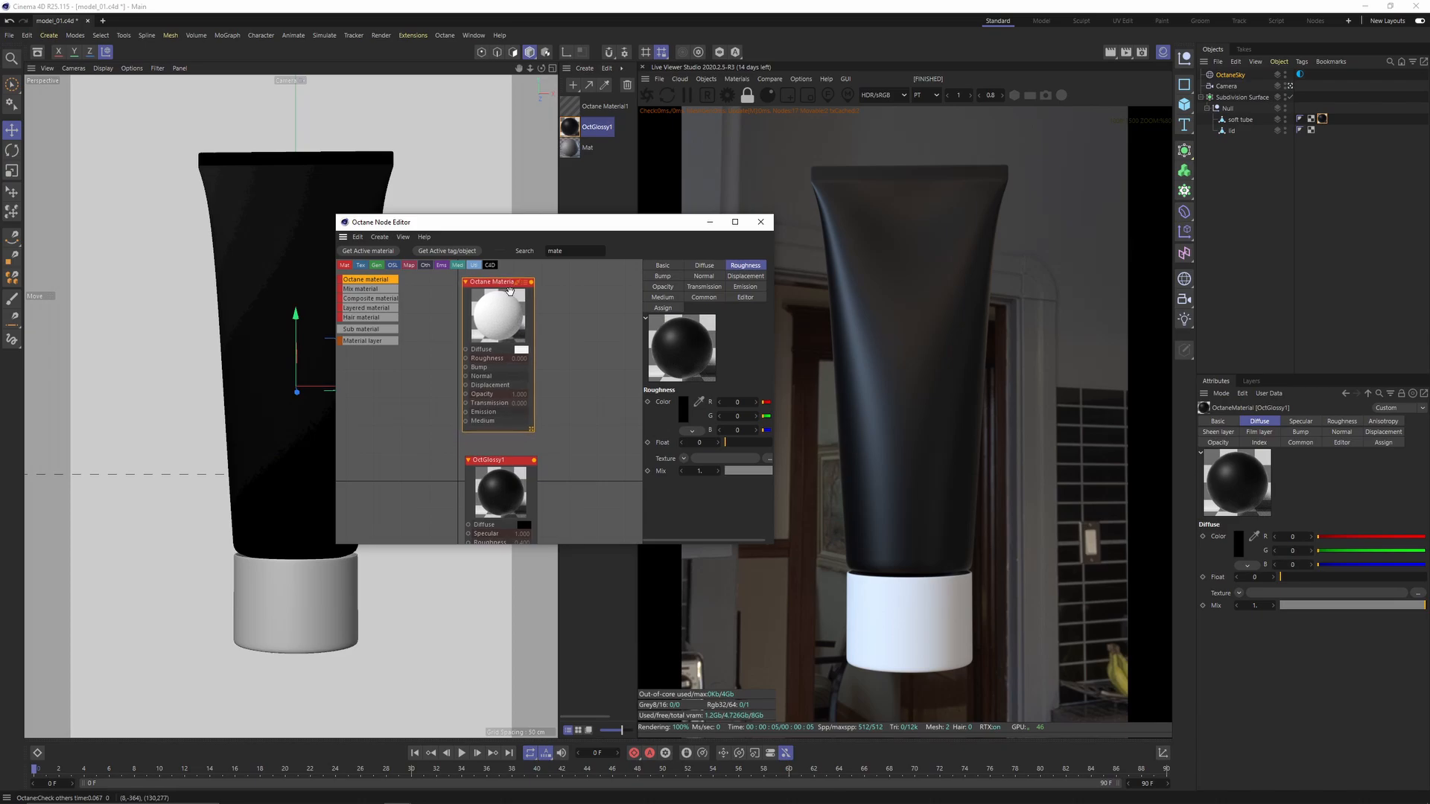
pyautogui.moveTo(566, 316); pyautogui.dragTo(563, 345, button='middle')
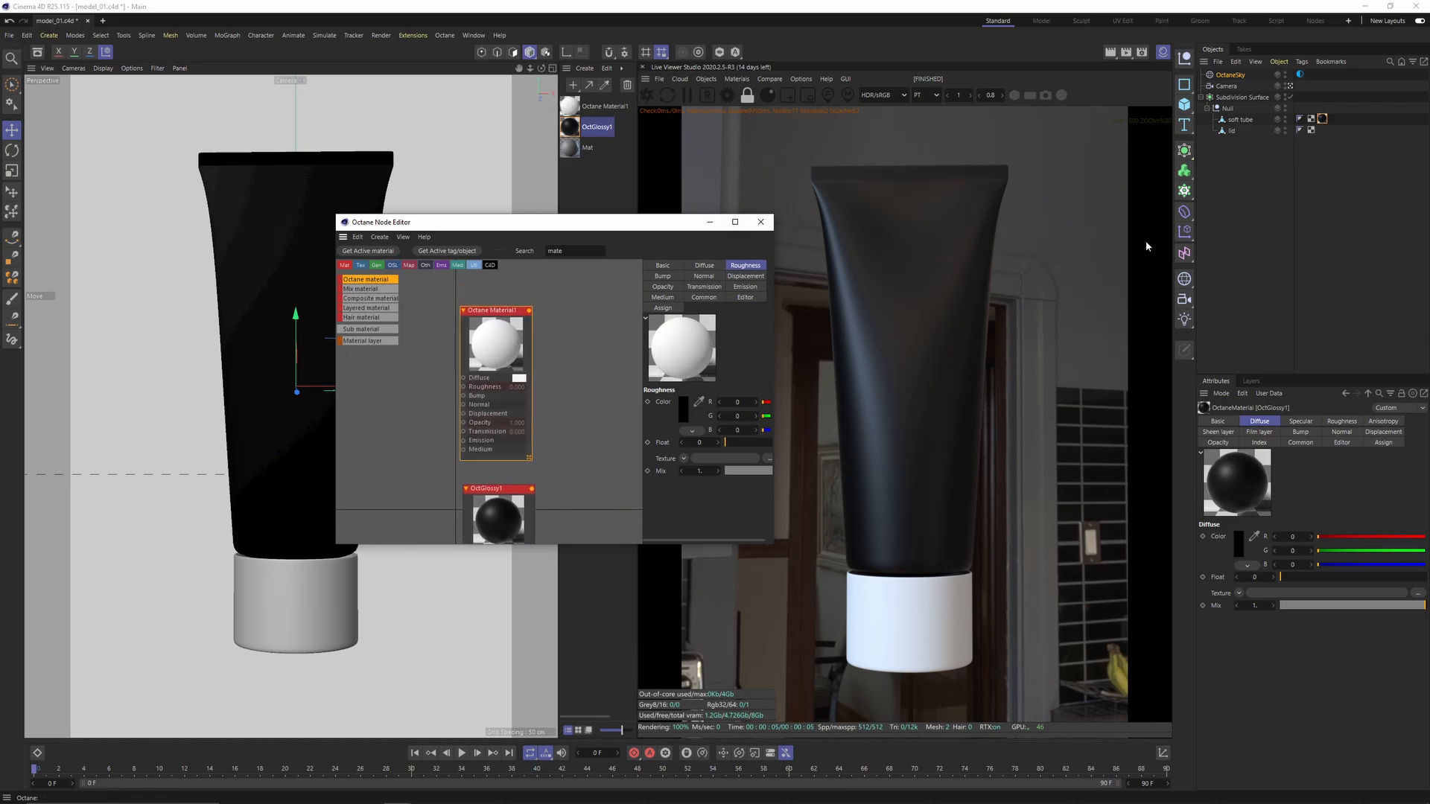
# Step: Replace the soft tube's material with the new Octane material and set its material type to Glossy
pyautogui.moveTo(567, 113); pyautogui.dragTo(593, 108)
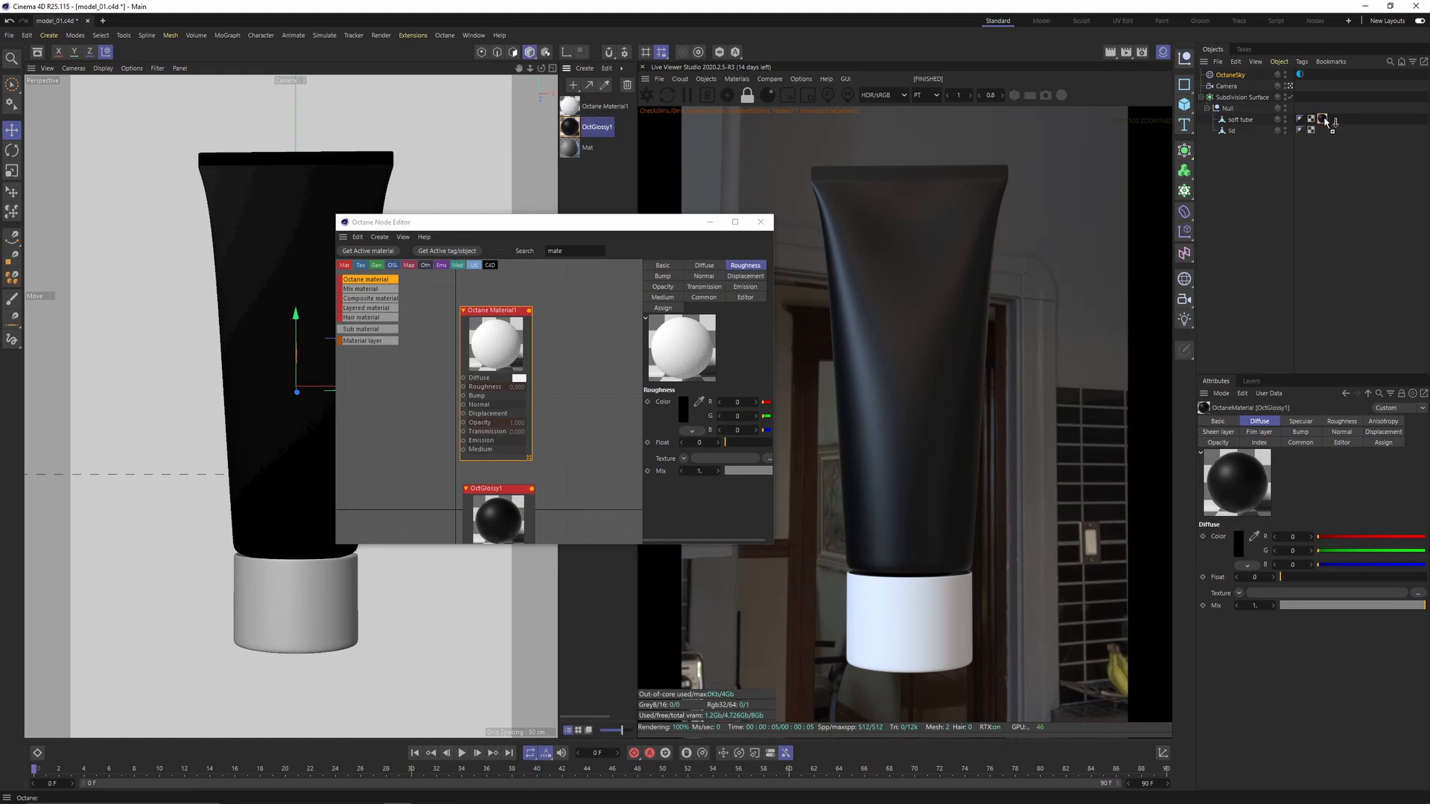
pyautogui.moveTo(1325, 120); pyautogui.dragTo(1324, 119)
pyautogui.click(482, 311)
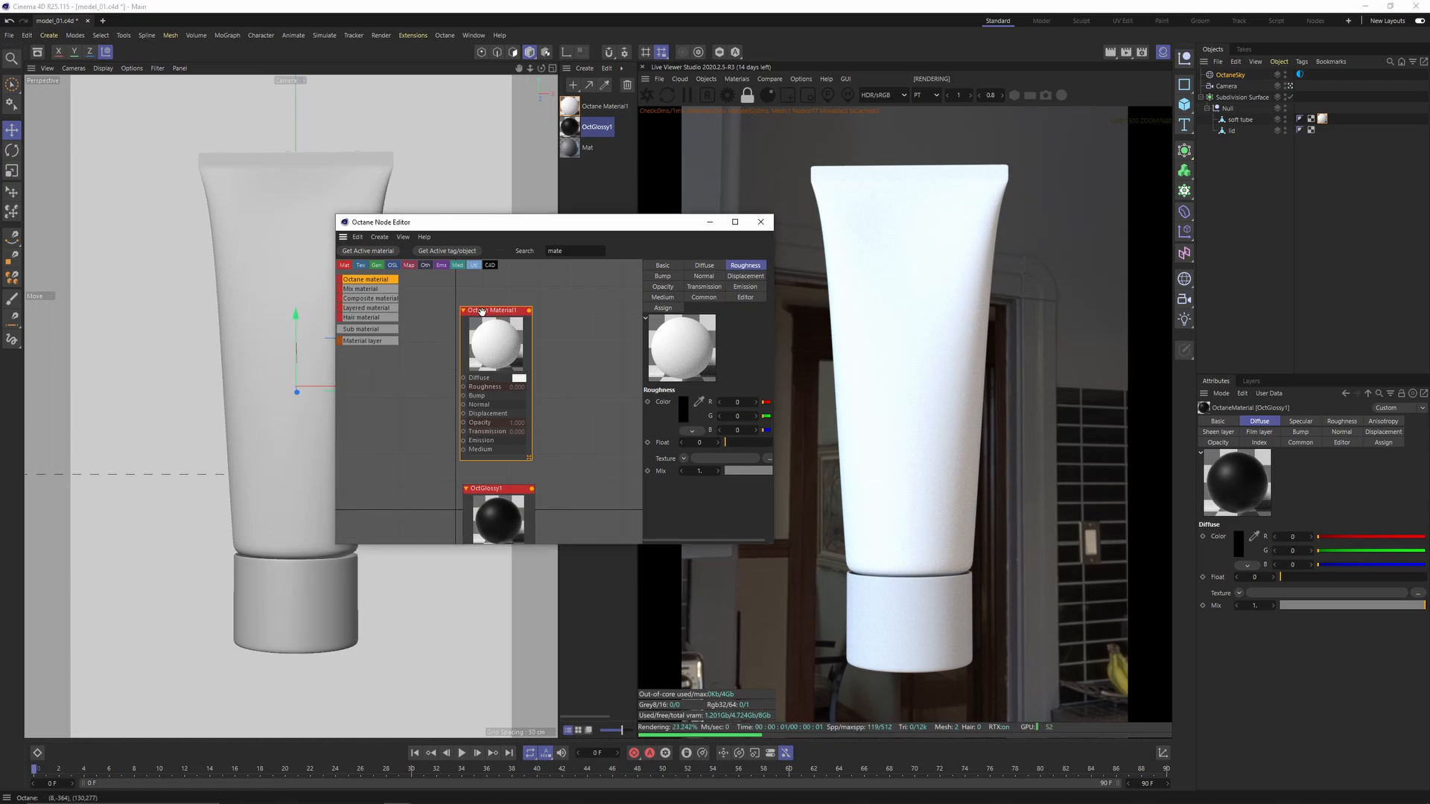
pyautogui.click(705, 265)
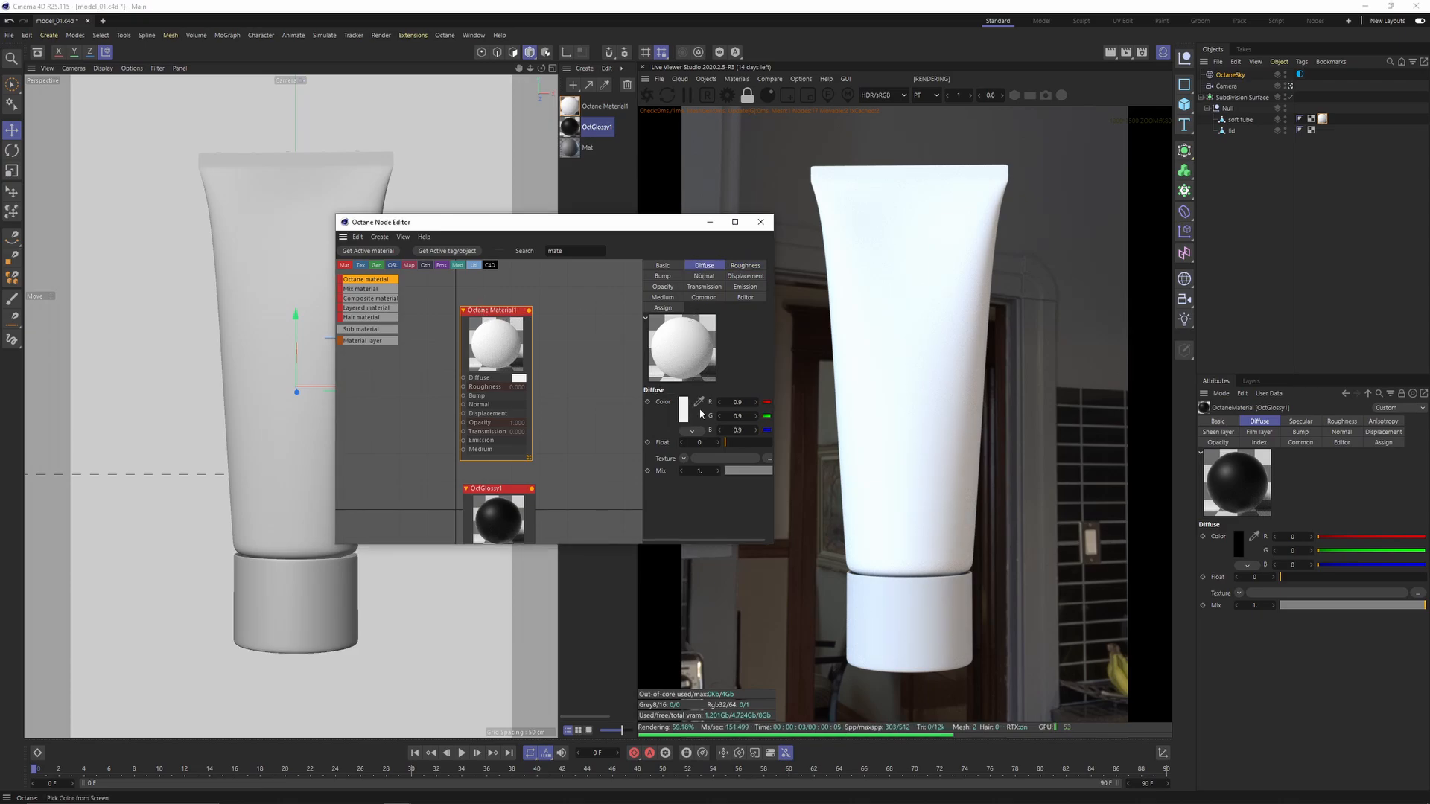
pyautogui.click(667, 266)
pyautogui.click(717, 430)
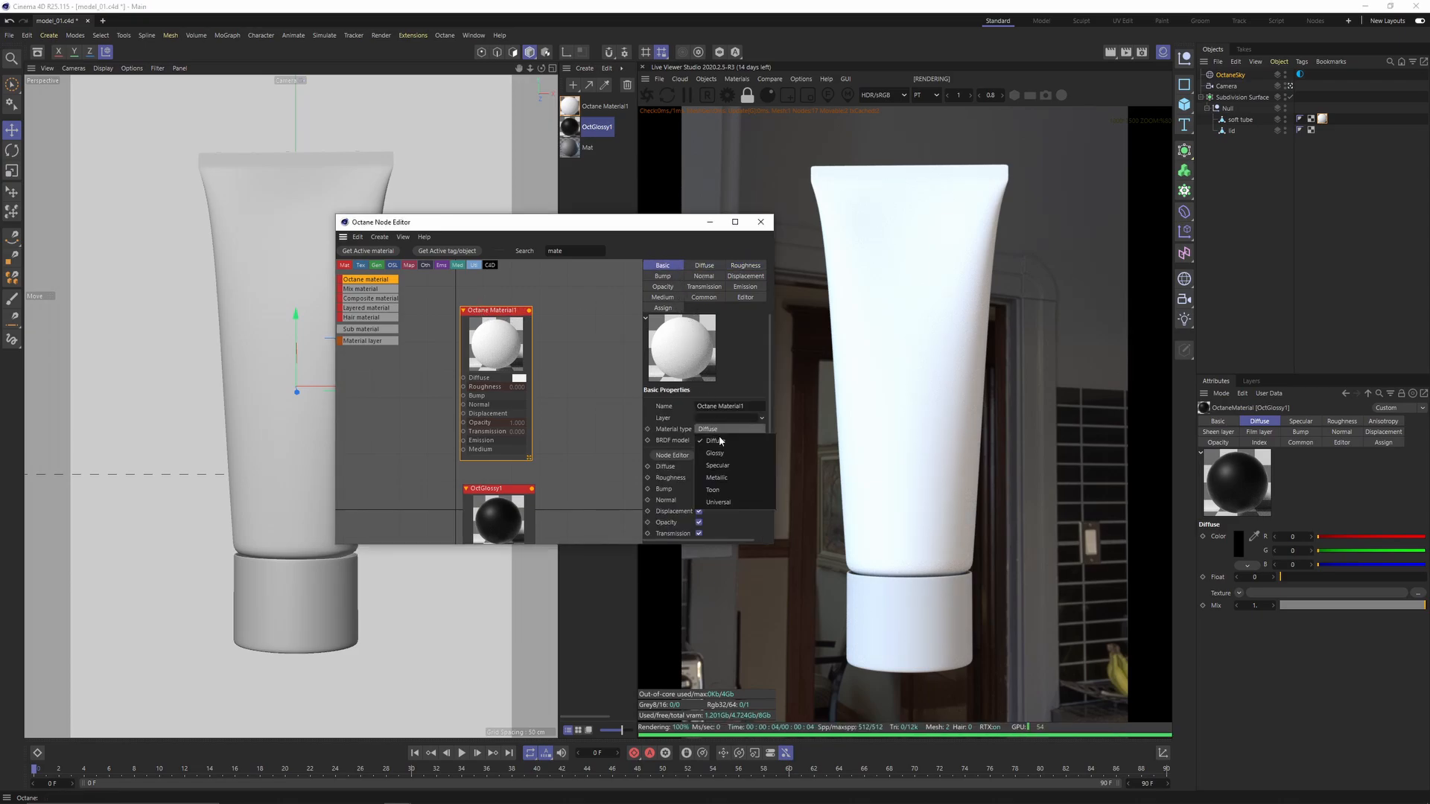
pyautogui.click(718, 458)
# Step: Set the new Octane material's diffuse color to black
pyautogui.click(717, 265)
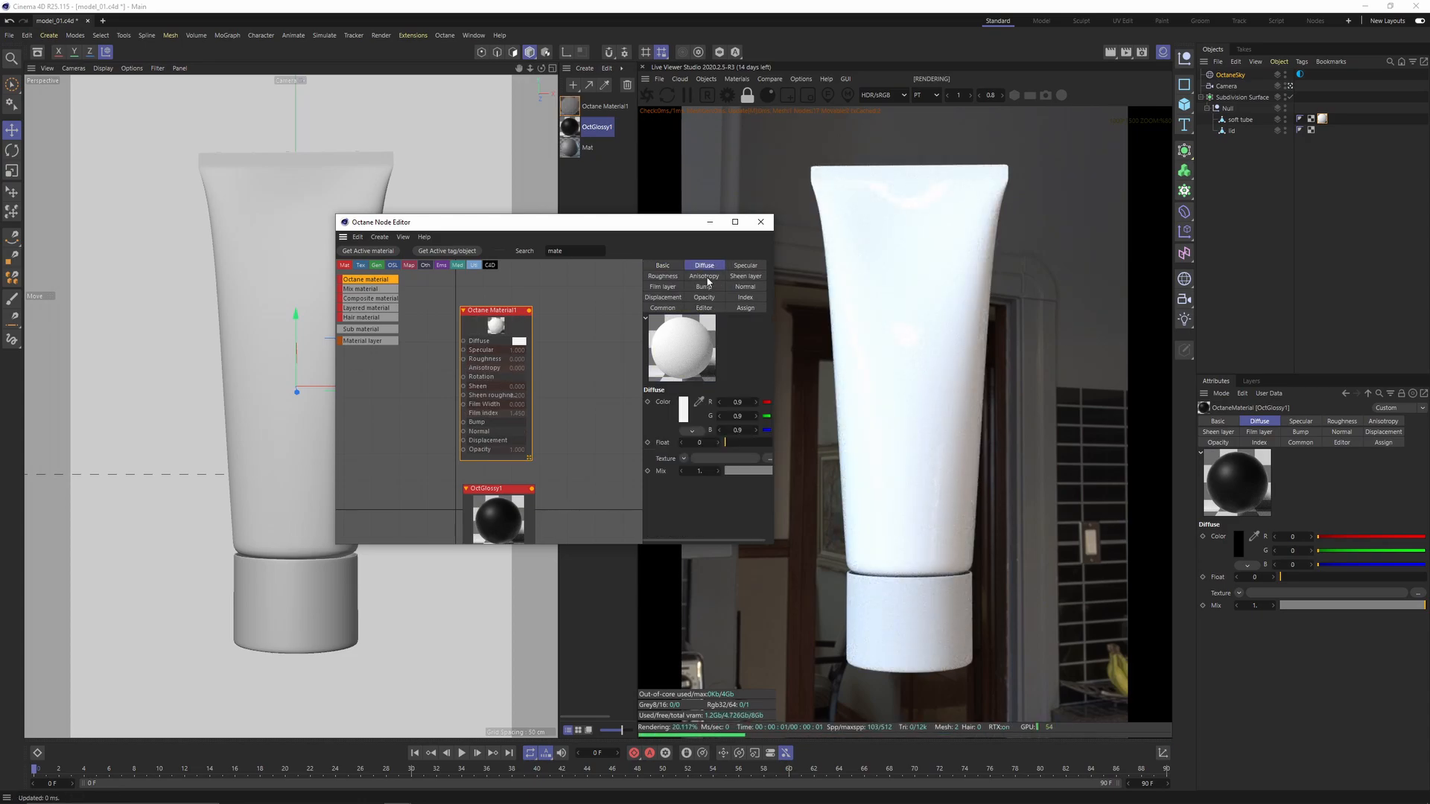
pyautogui.click(683, 411)
pyautogui.moveTo(589, 506); pyautogui.dragTo(589, 557)
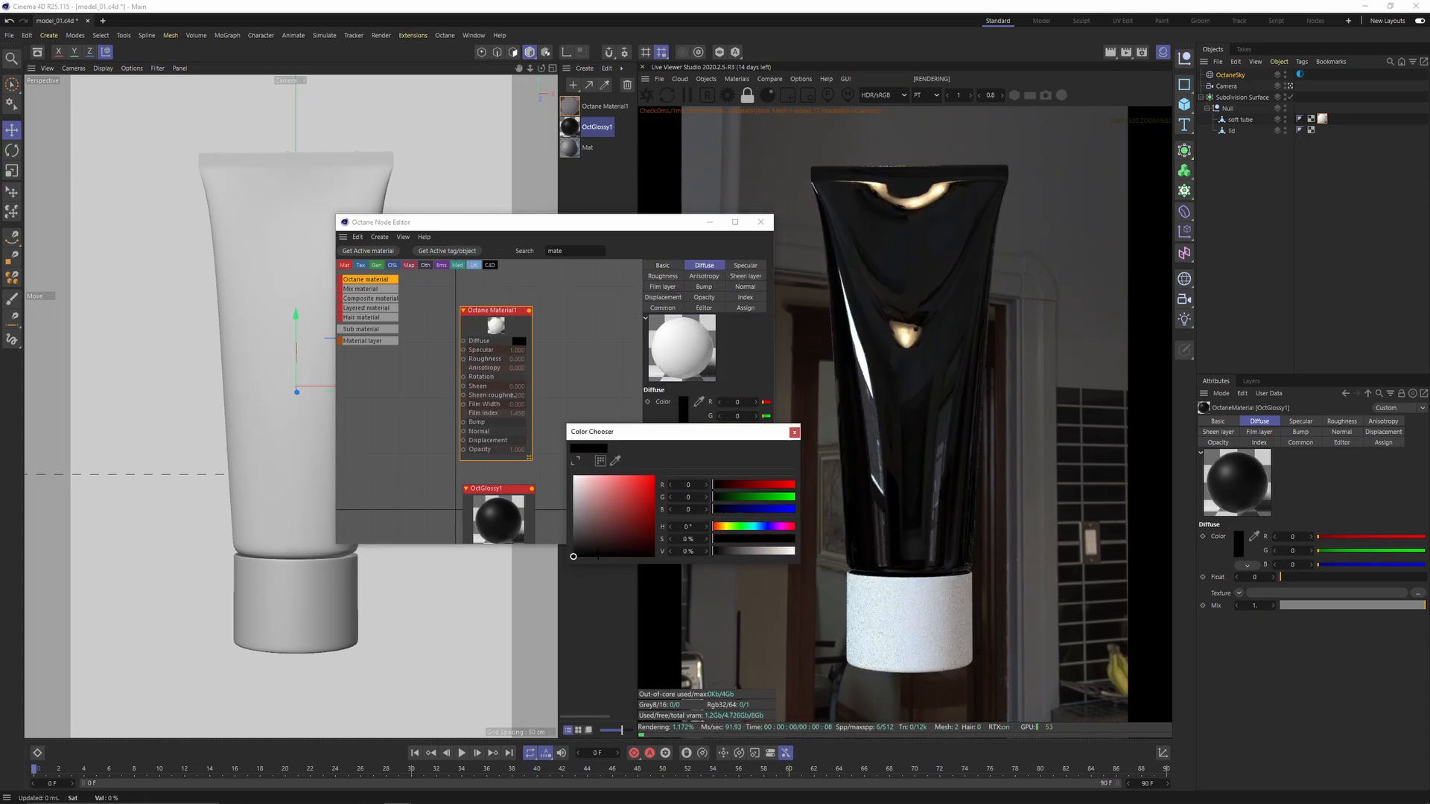
pyautogui.click(795, 432)
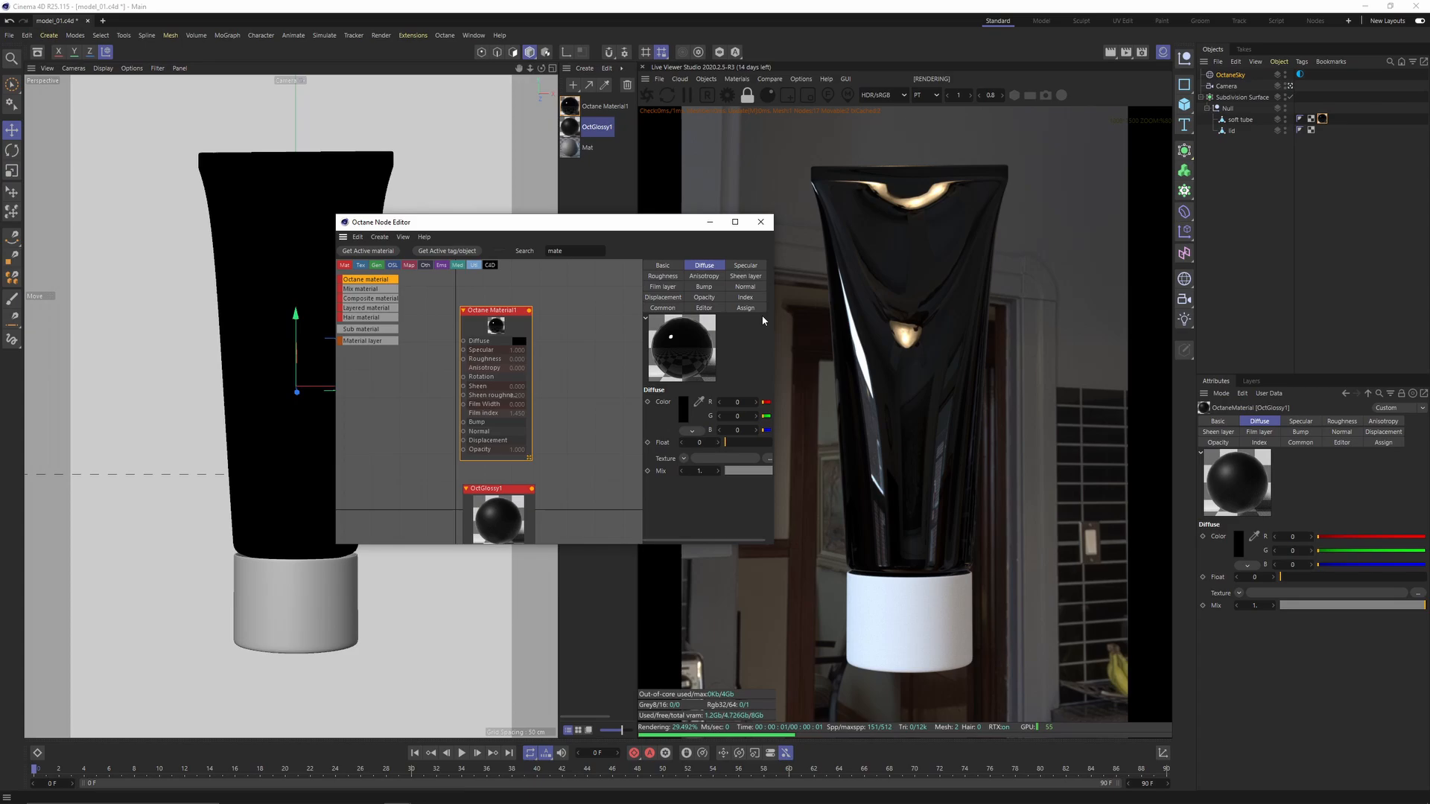
# Step: Set the new material's specular color to a yellow-green of RGB 208, 255, 97
pyautogui.click(745, 266)
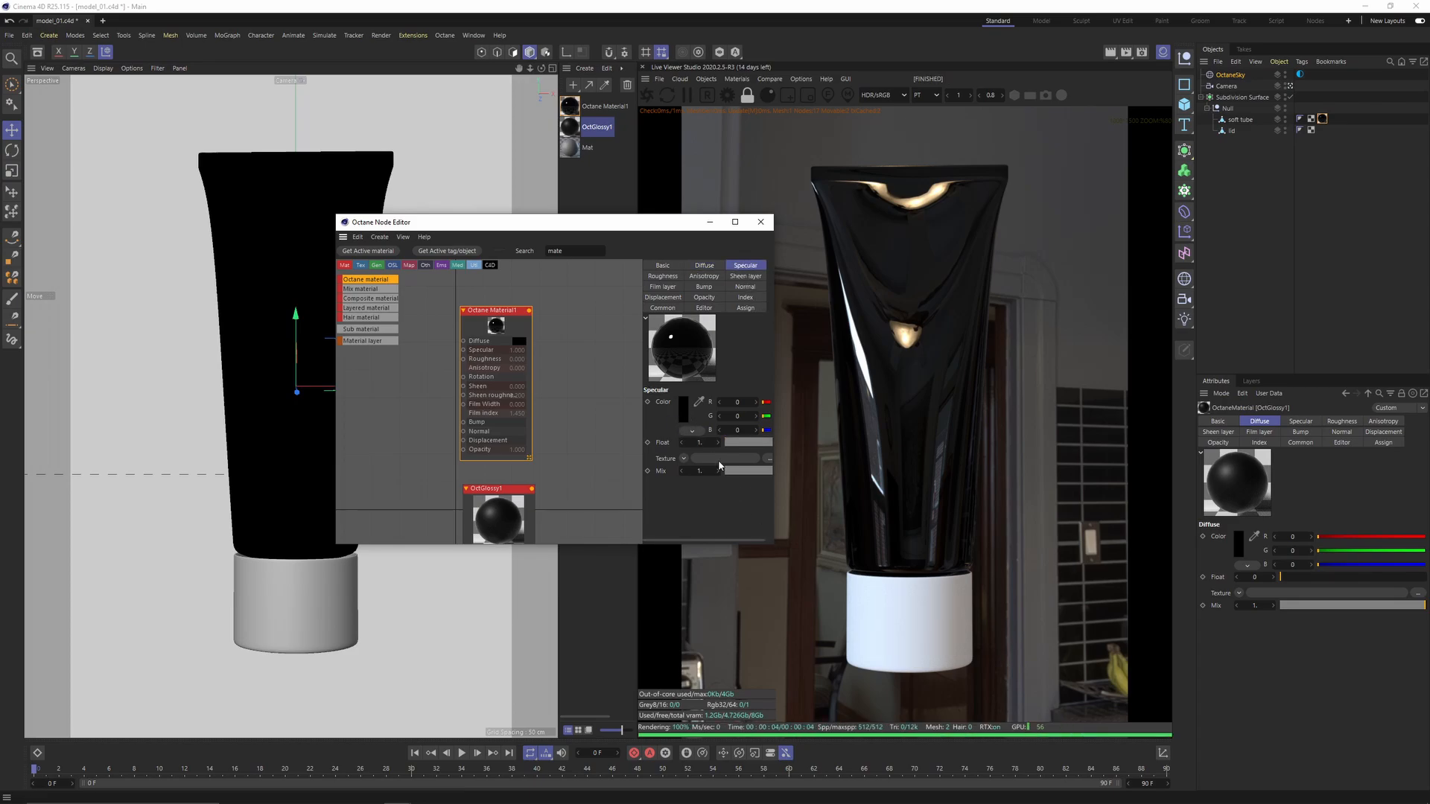
pyautogui.click(683, 409)
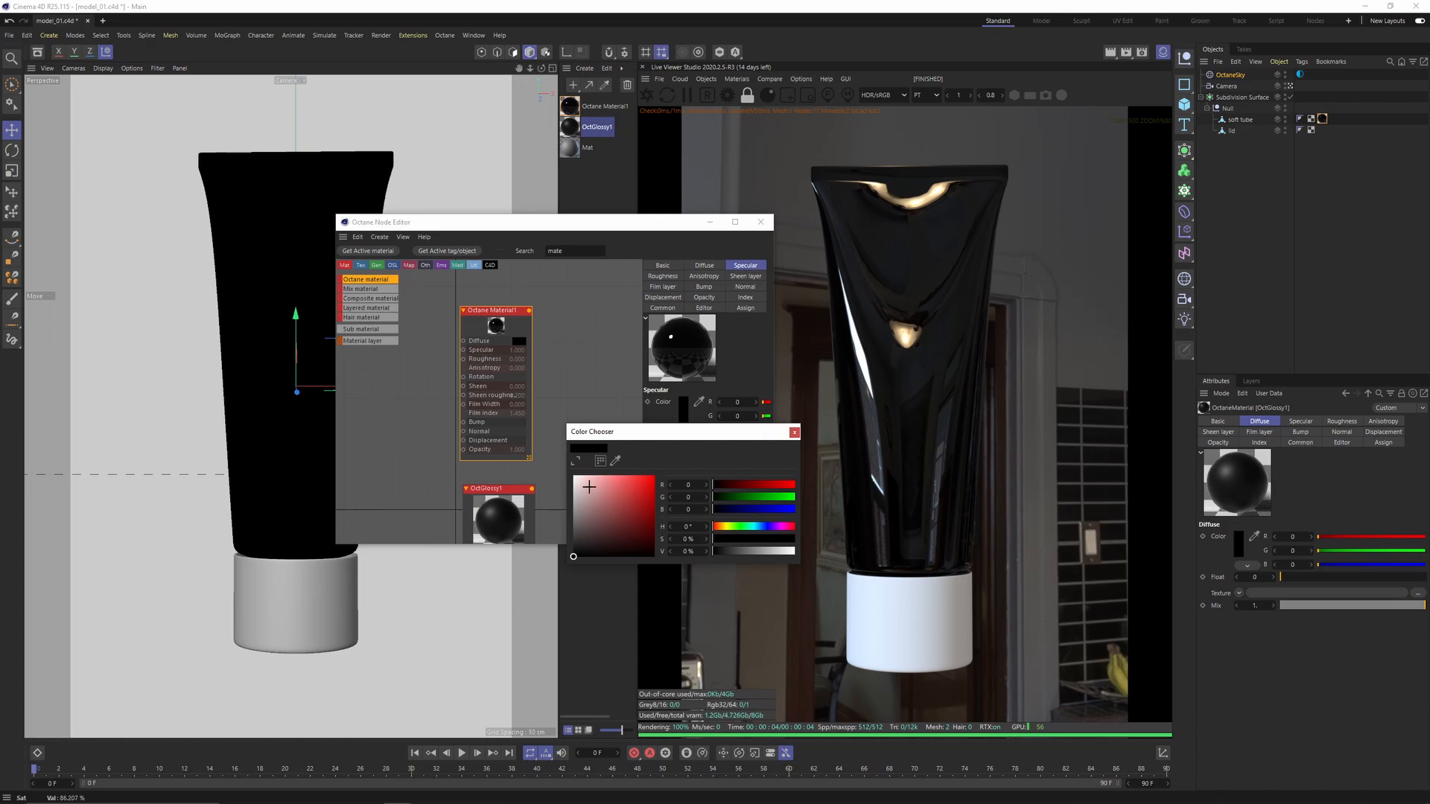
pyautogui.click(730, 527)
pyautogui.click(602, 476)
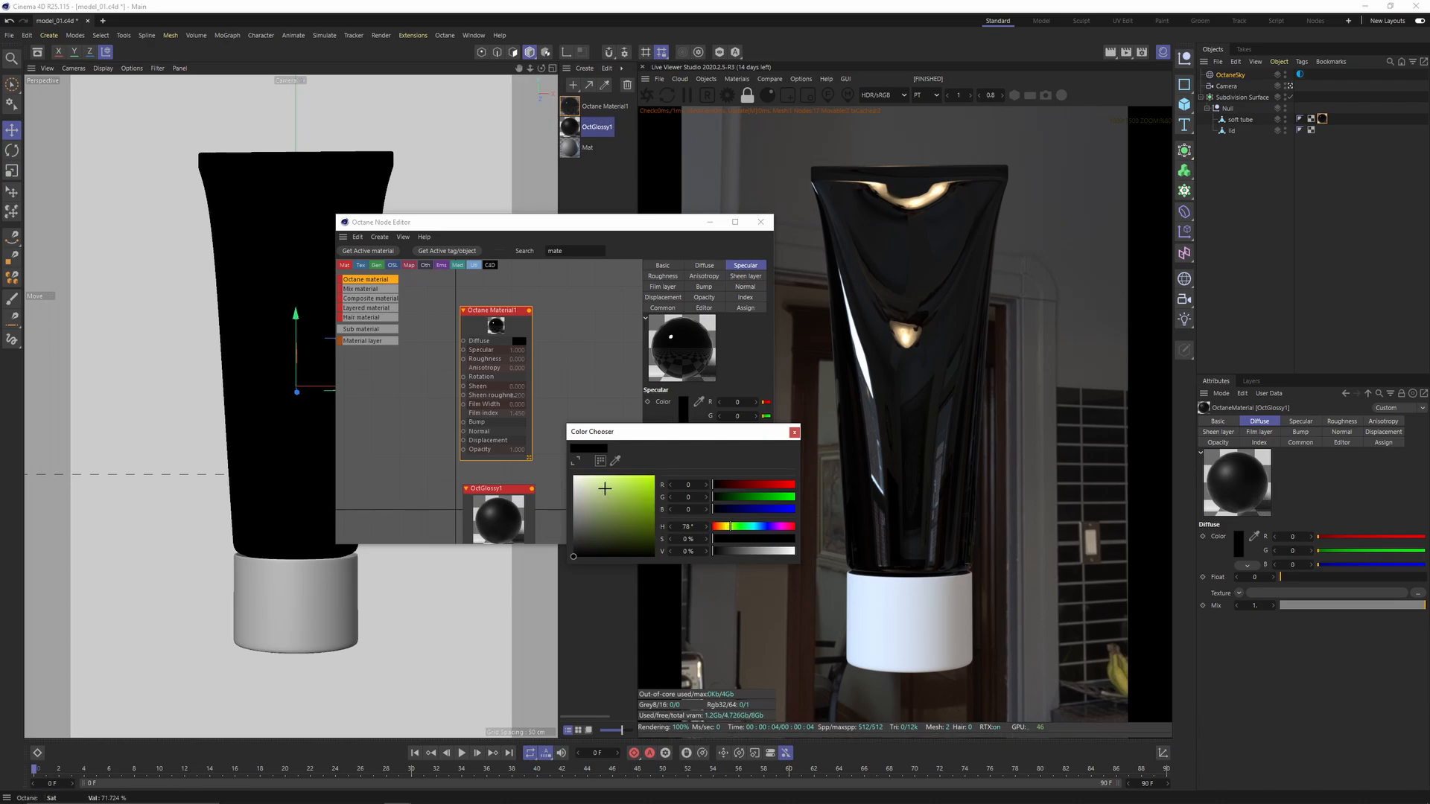
pyautogui.click(767, 542)
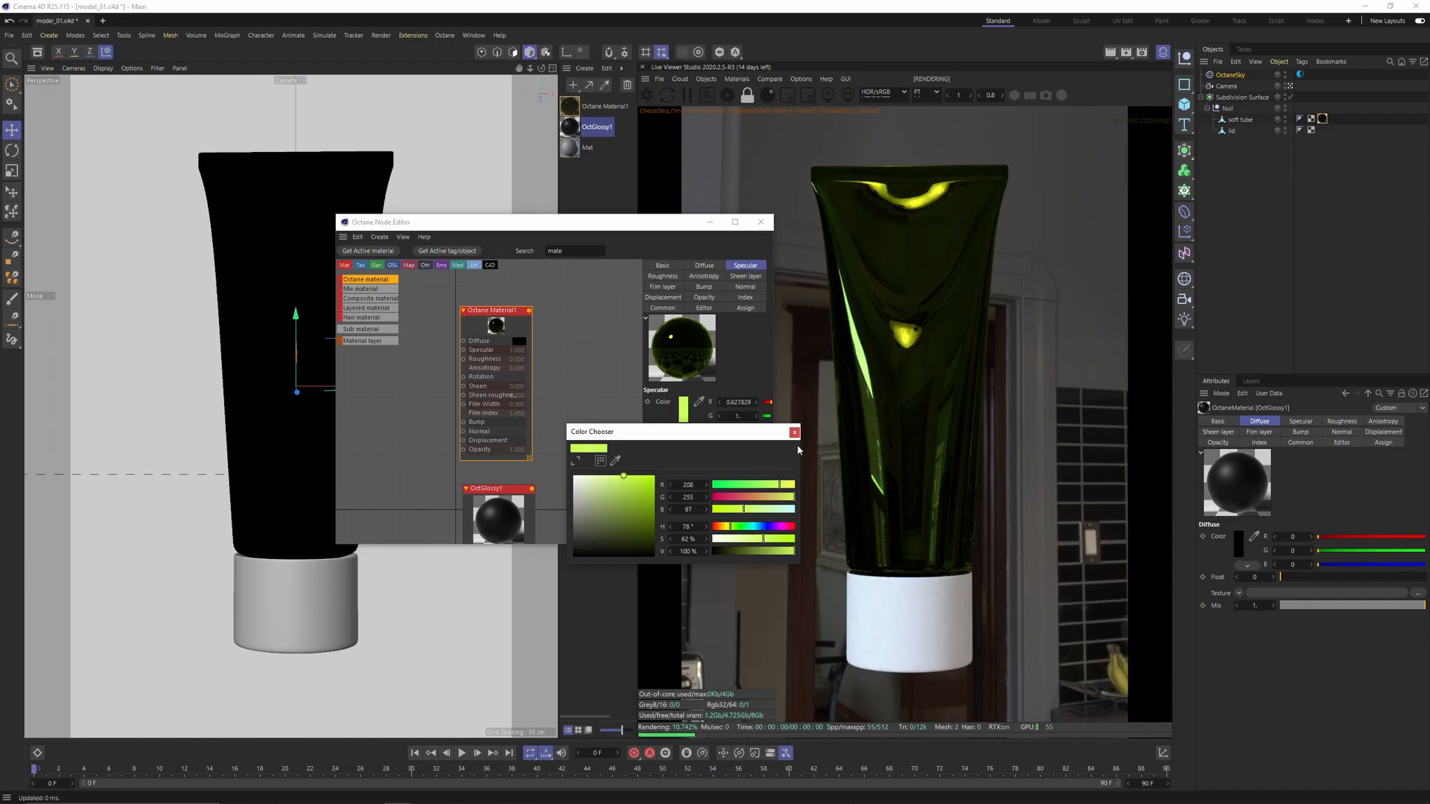
pyautogui.click(795, 432)
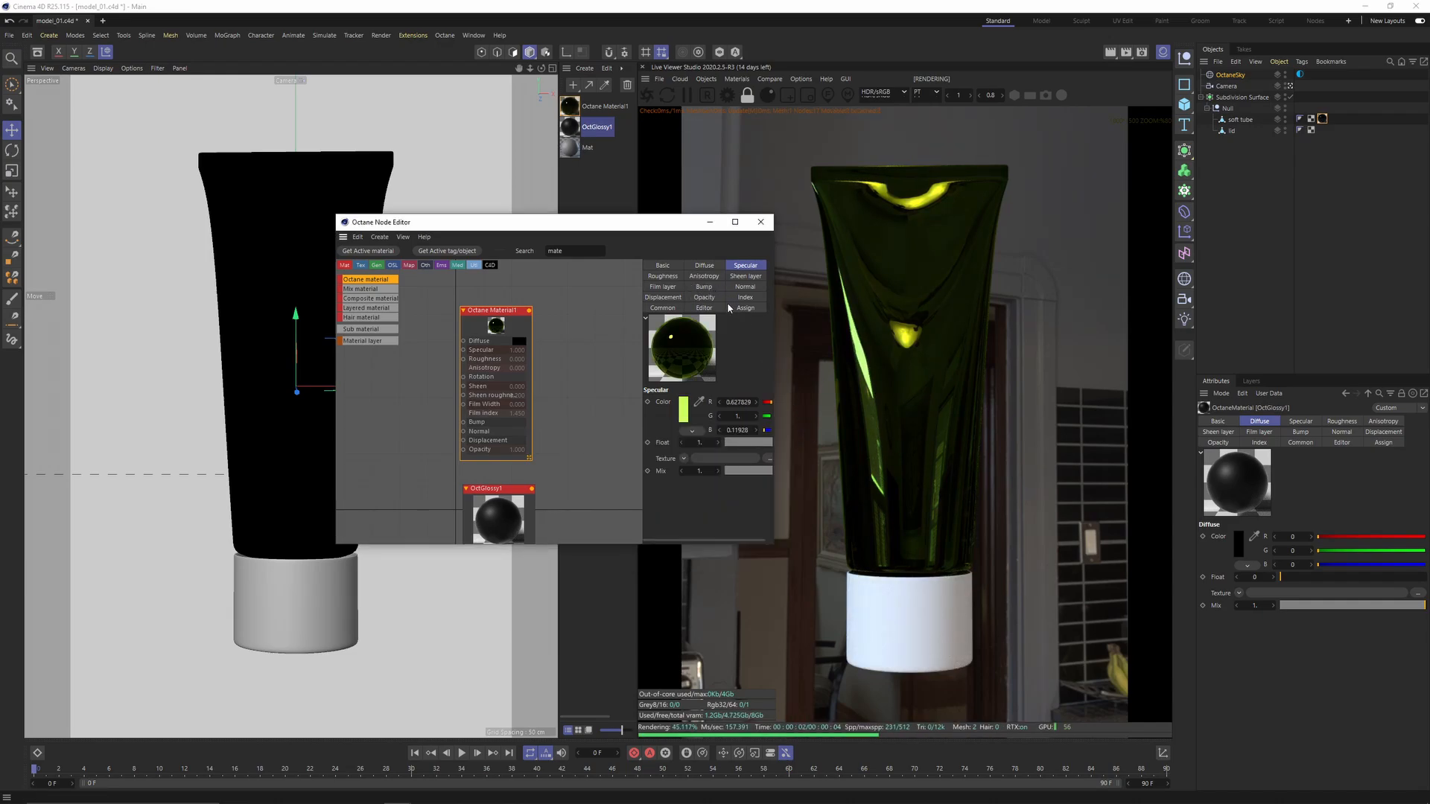
# Step: Raise the green material's index to the maximum of 8 for a metallic reflection
pyautogui.click(746, 298)
pyautogui.click(697, 403)
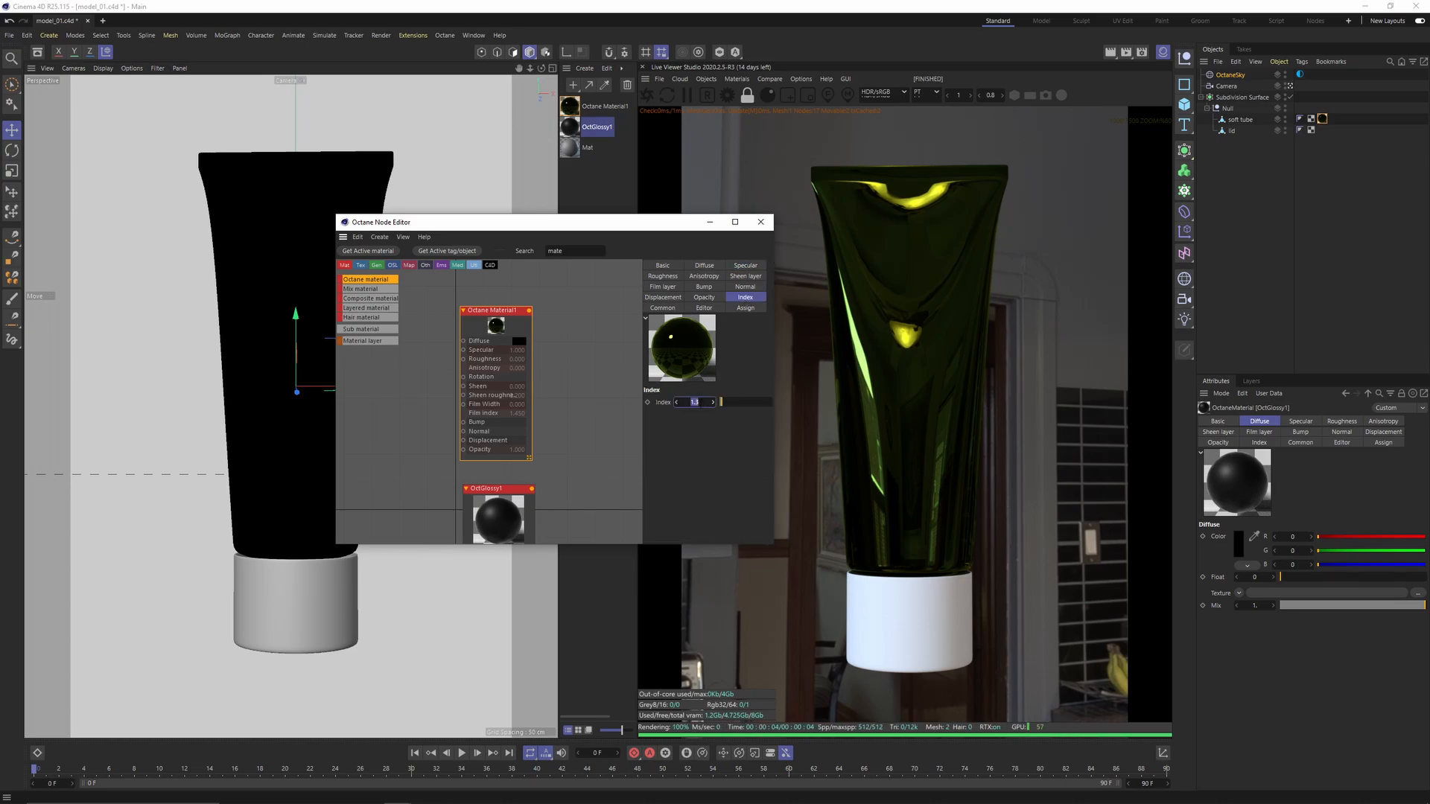
pyautogui.write('12')
pyautogui.press('Return')
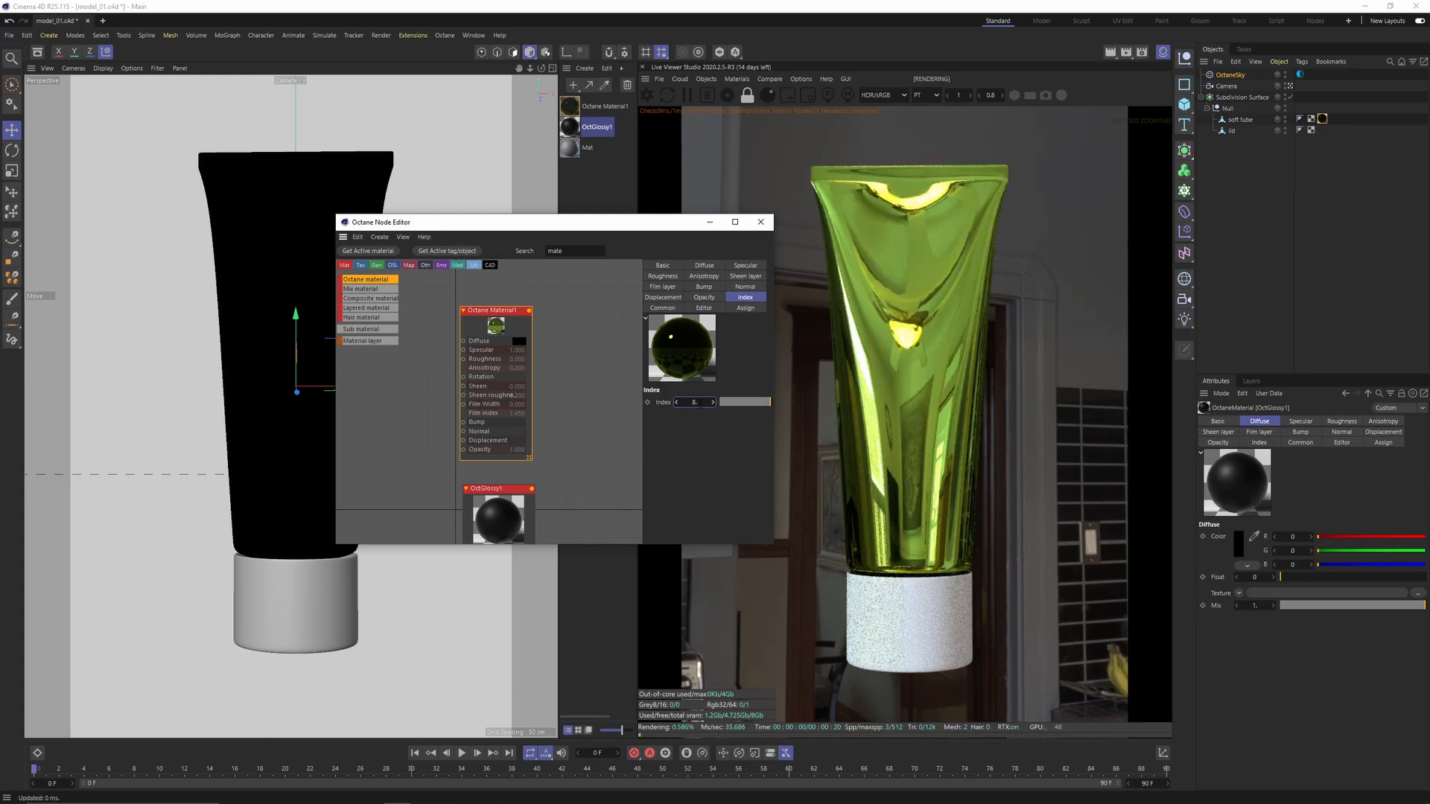
# Step: Set the green material's roughness to 0.1 and raise it to 0.2
pyautogui.click(666, 277)
pyautogui.click(699, 443)
pyautogui.write('0.1')
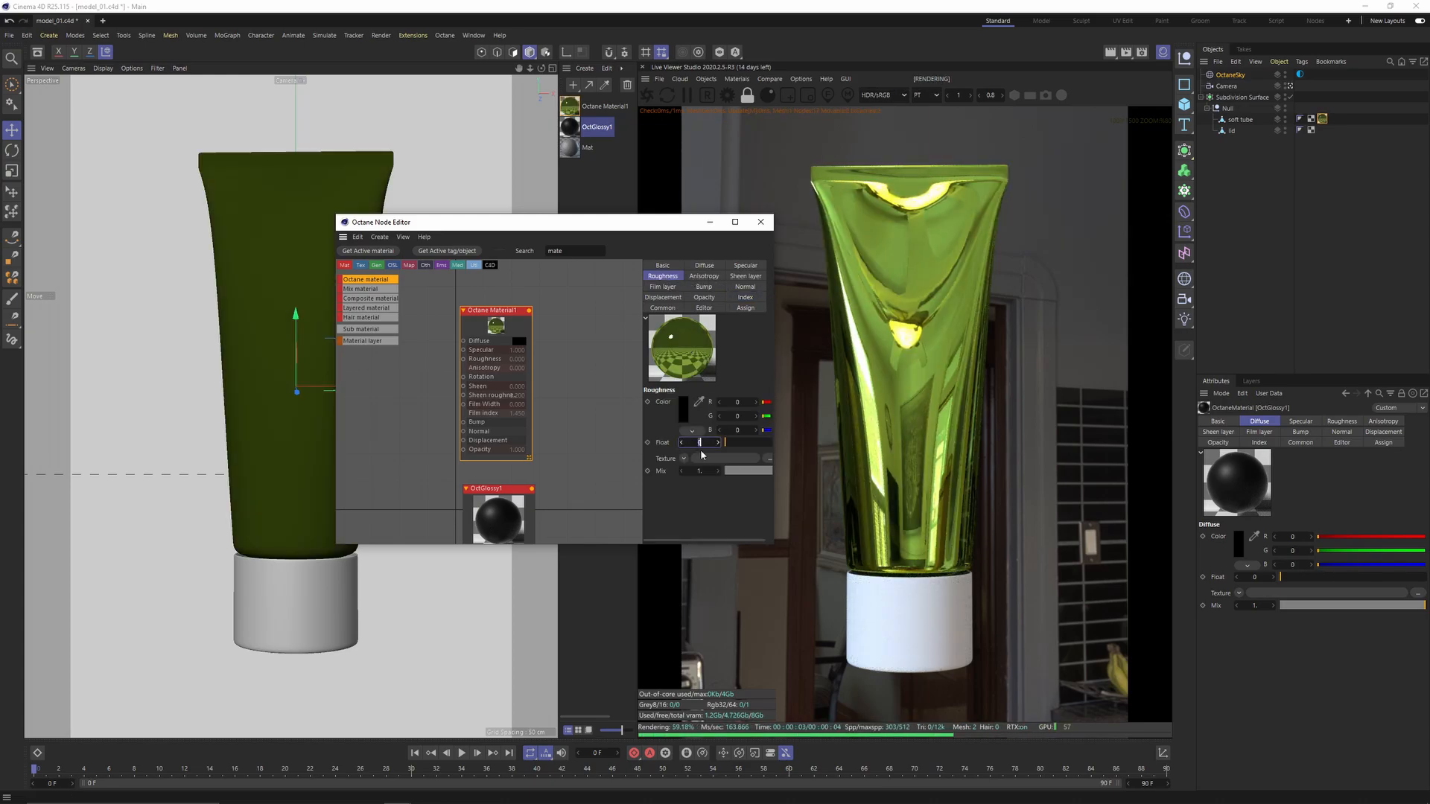
pyautogui.press('Return')
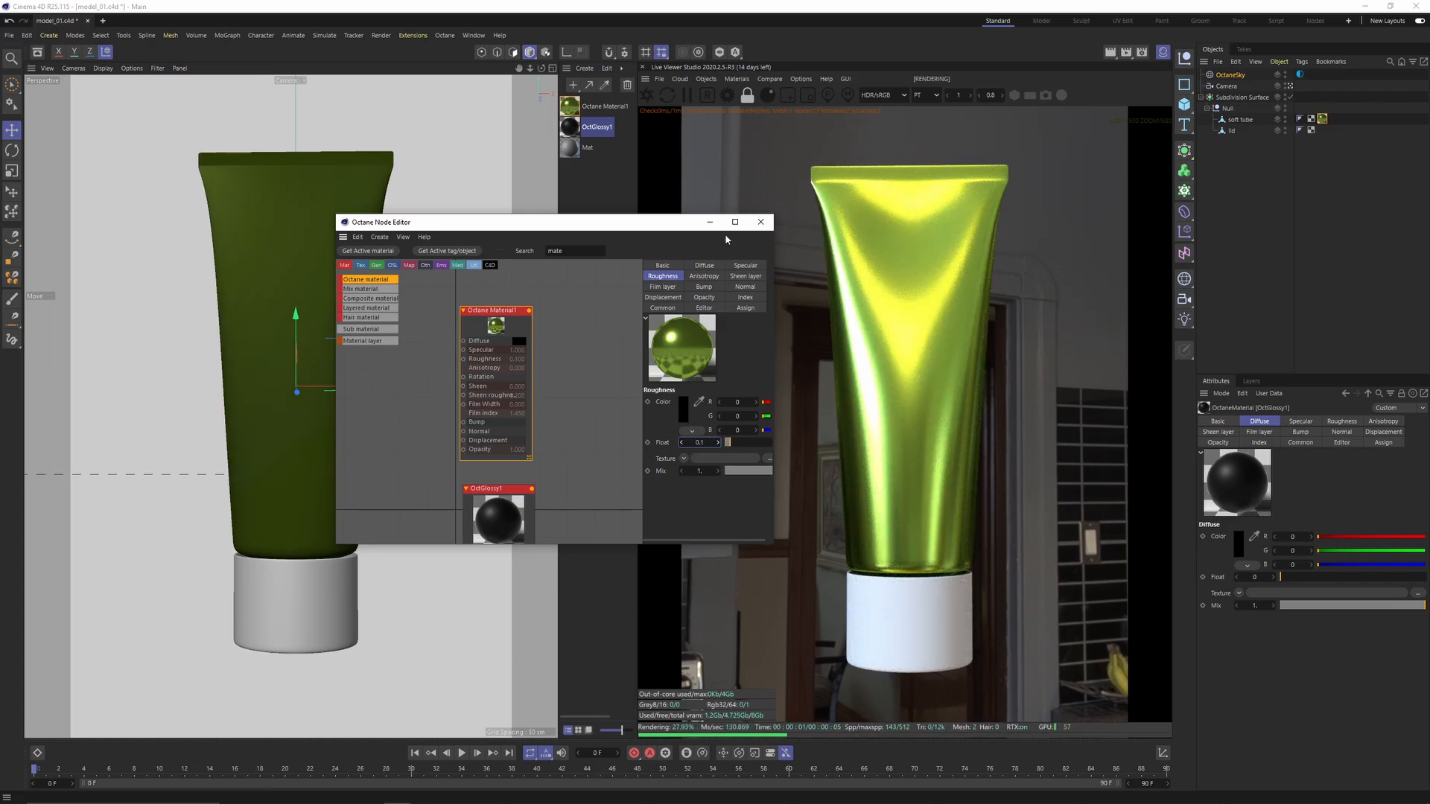
pyautogui.click(695, 443)
pyautogui.press('Return')
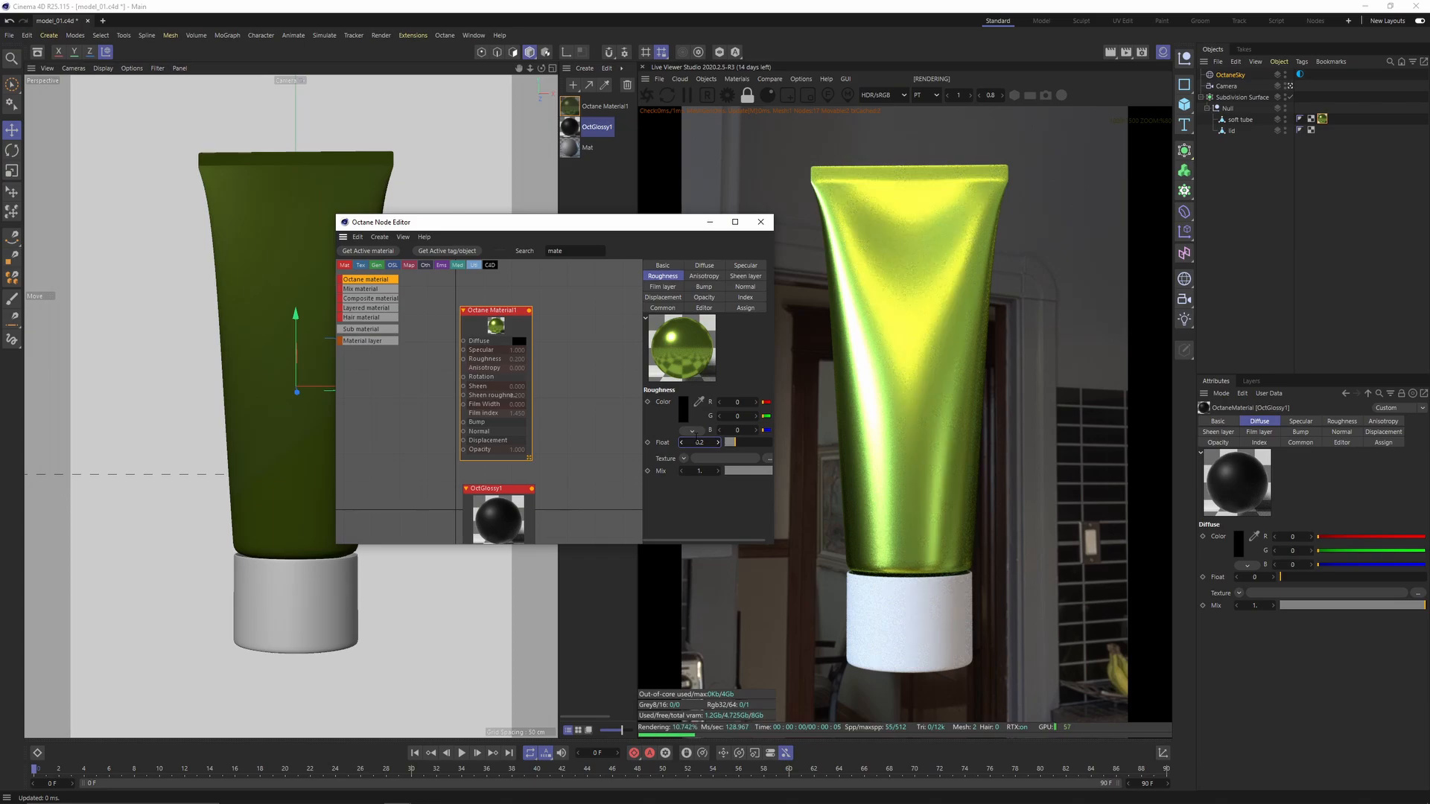
# Step: Add an image texture node loaded with artwork_8 from the soft_tube ref folder and place it beside the material nodes
pyautogui.moveTo(495, 310); pyautogui.dragTo(512, 305)
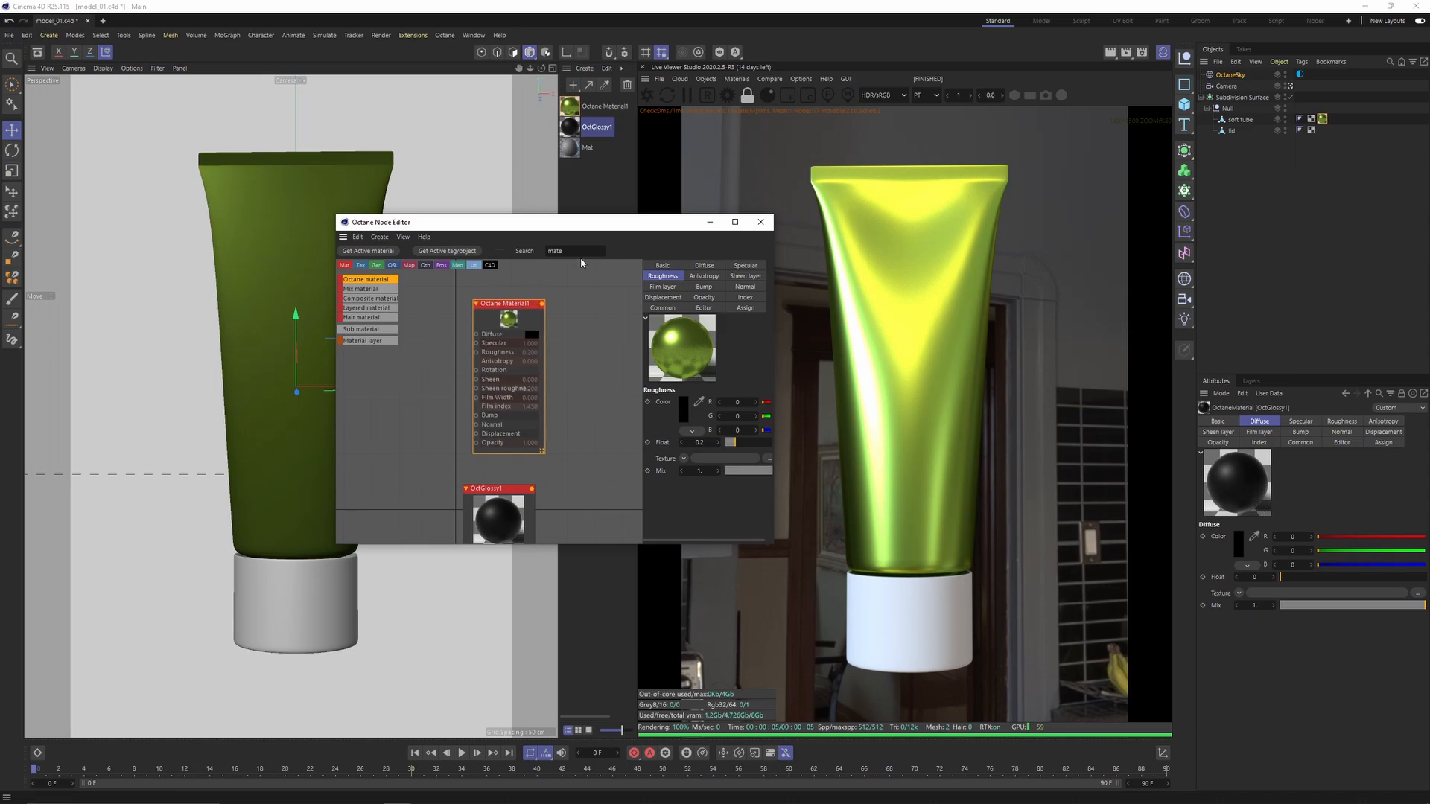
pyautogui.write('imag')
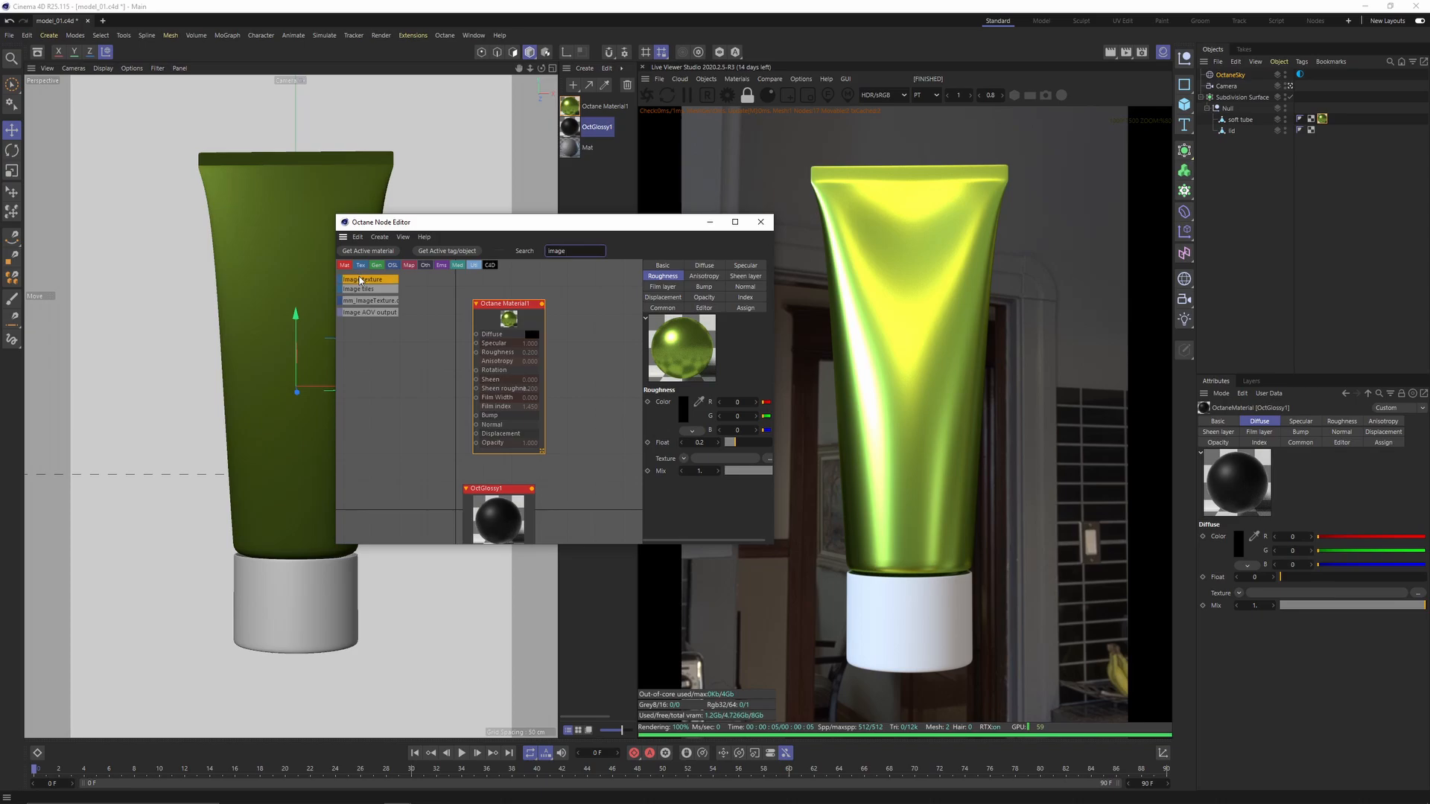
pyautogui.moveTo(361, 283); pyautogui.dragTo(389, 368)
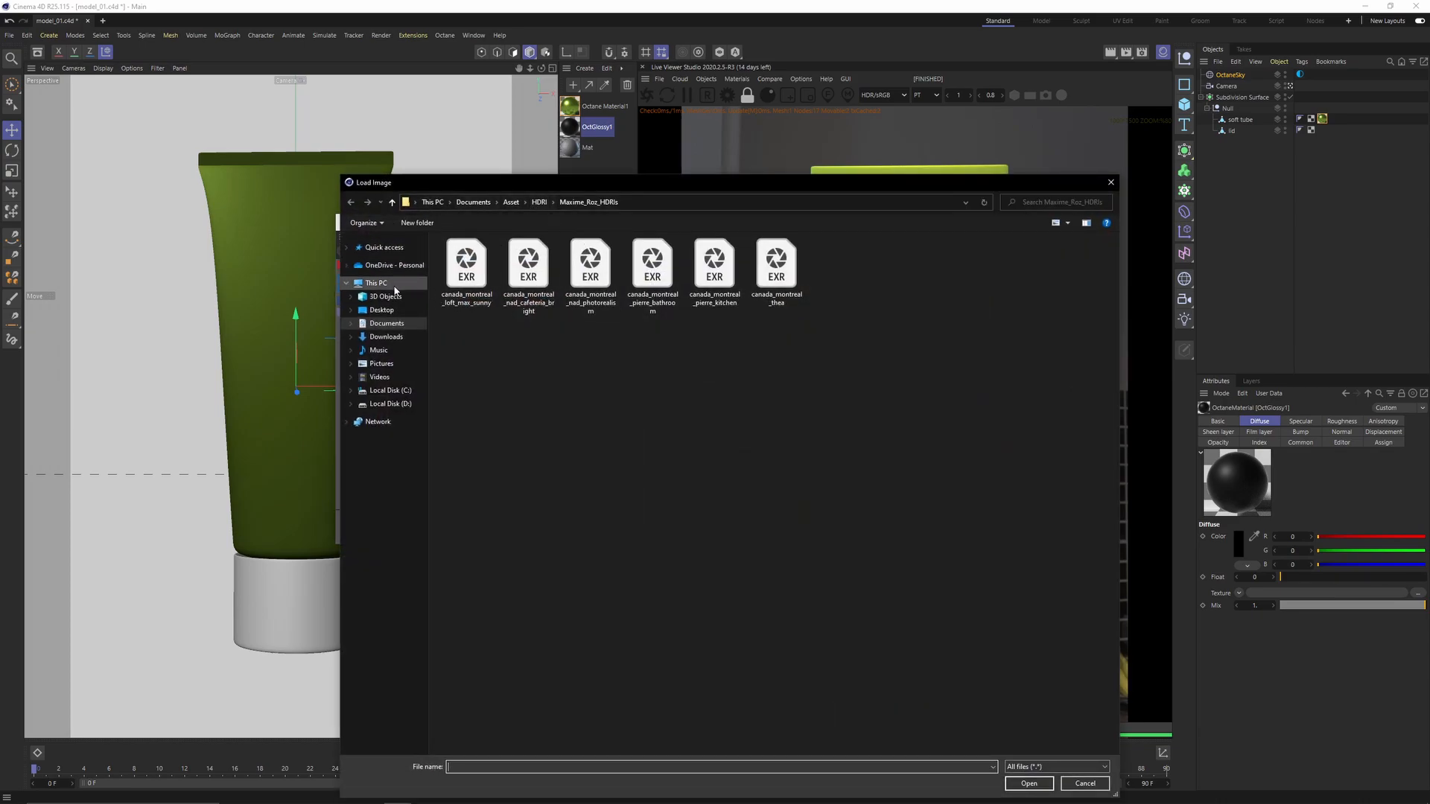
pyautogui.hotkey('alt', 'Left')
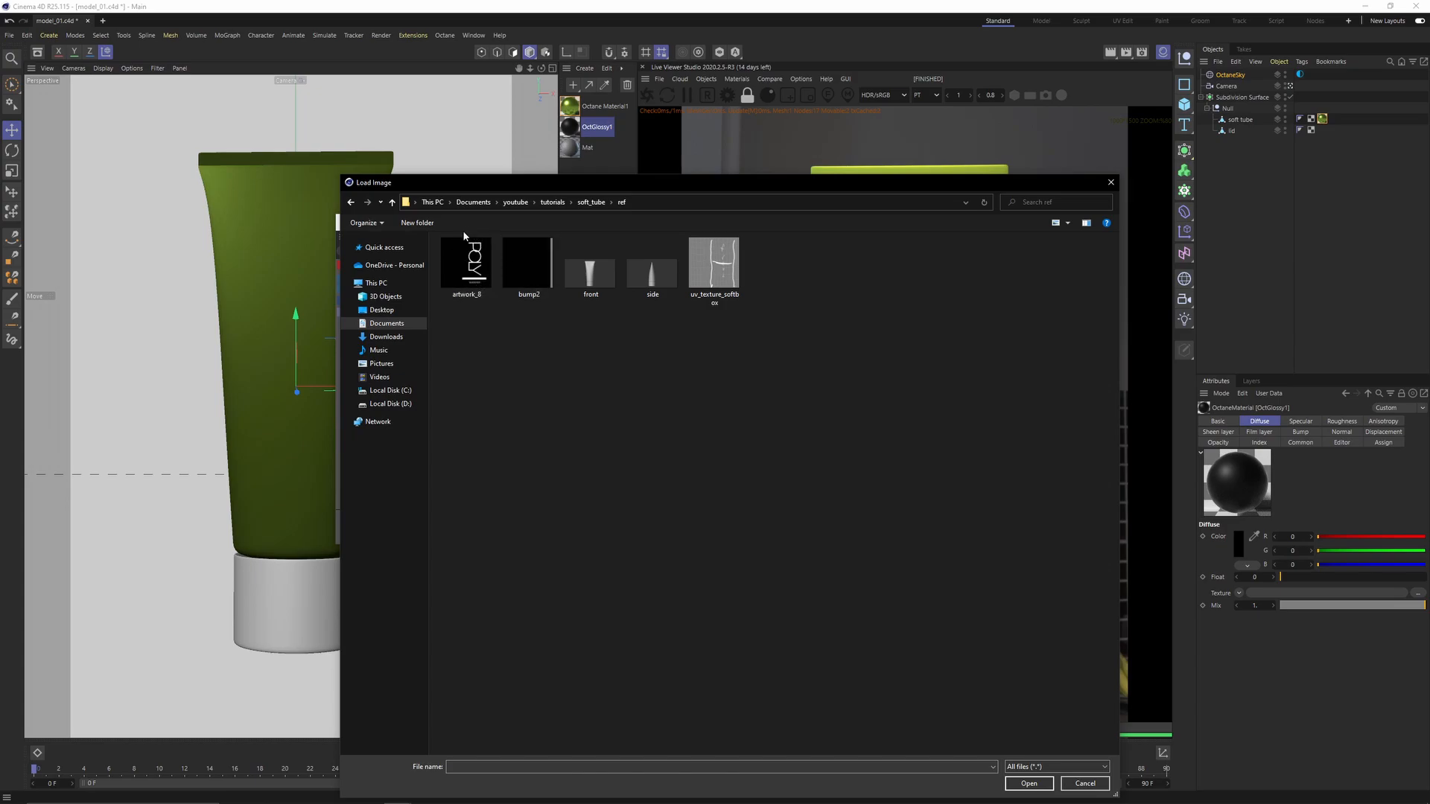
pyautogui.doubleClick(466, 260)
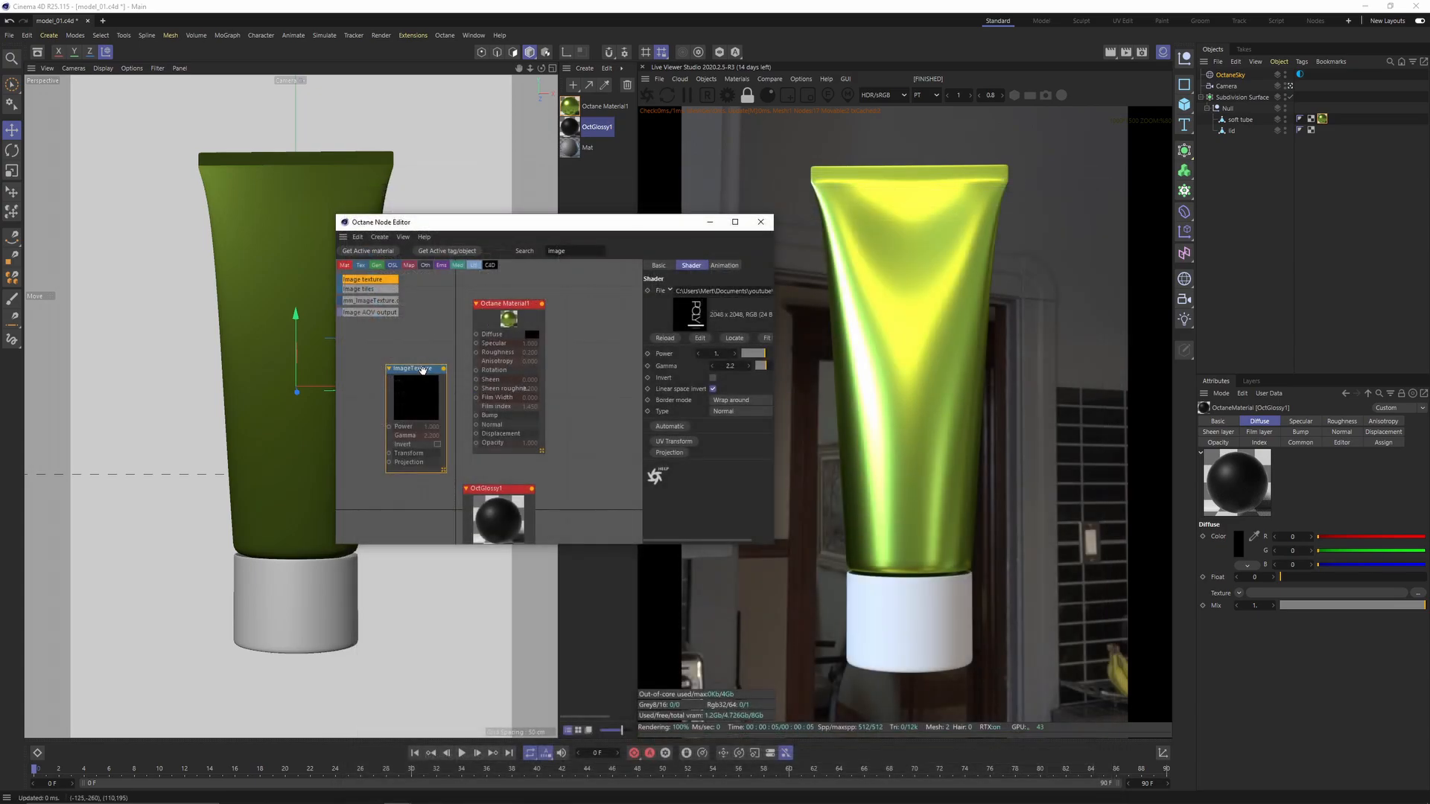
pyautogui.moveTo(423, 370); pyautogui.dragTo(412, 357)
# Step: Arrange the two material nodes in a column and add a Mix material node beside them
pyautogui.scroll(-1, 414, 351)
pyautogui.moveTo(500, 459); pyautogui.dragTo(509, 436)
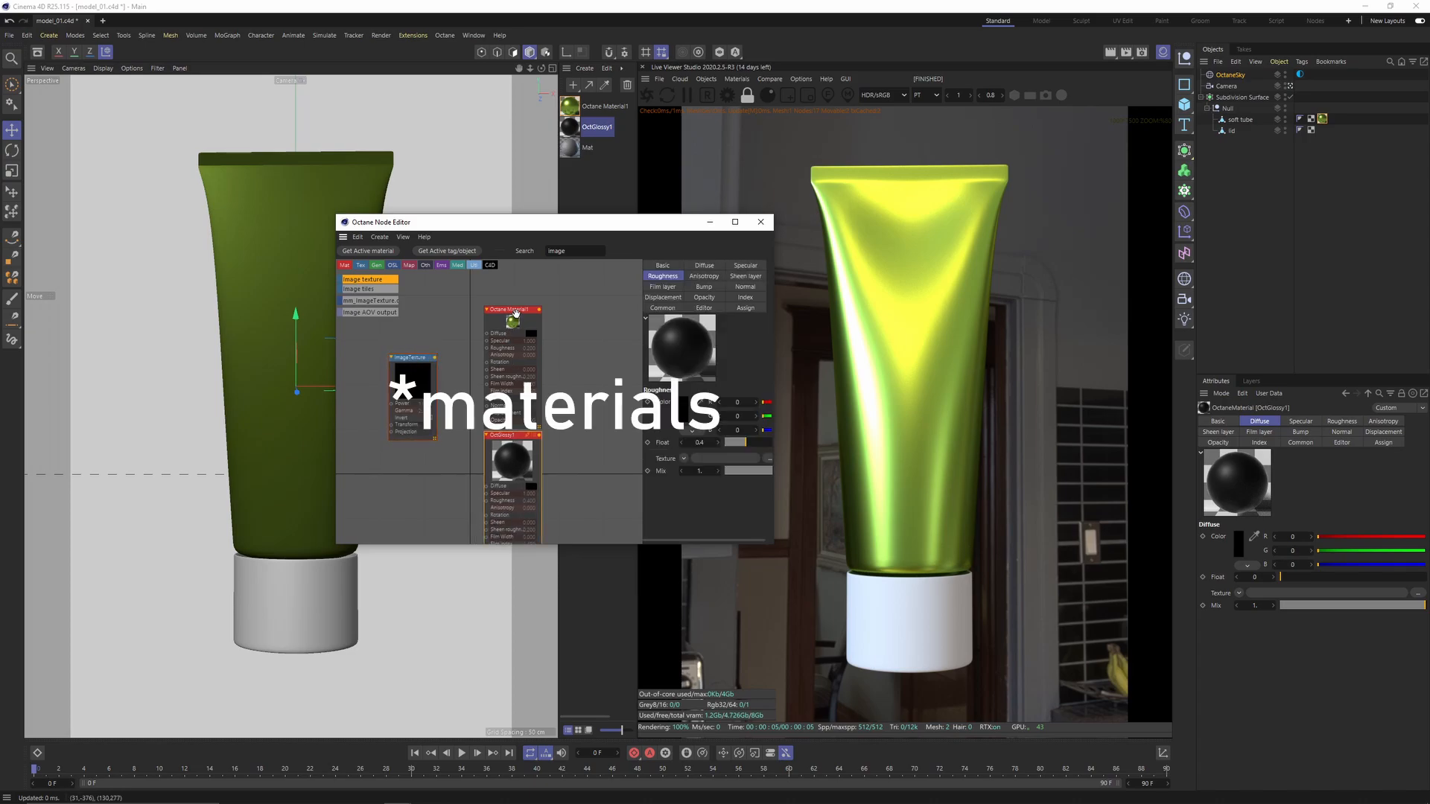
pyautogui.moveTo(516, 313); pyautogui.dragTo(517, 302)
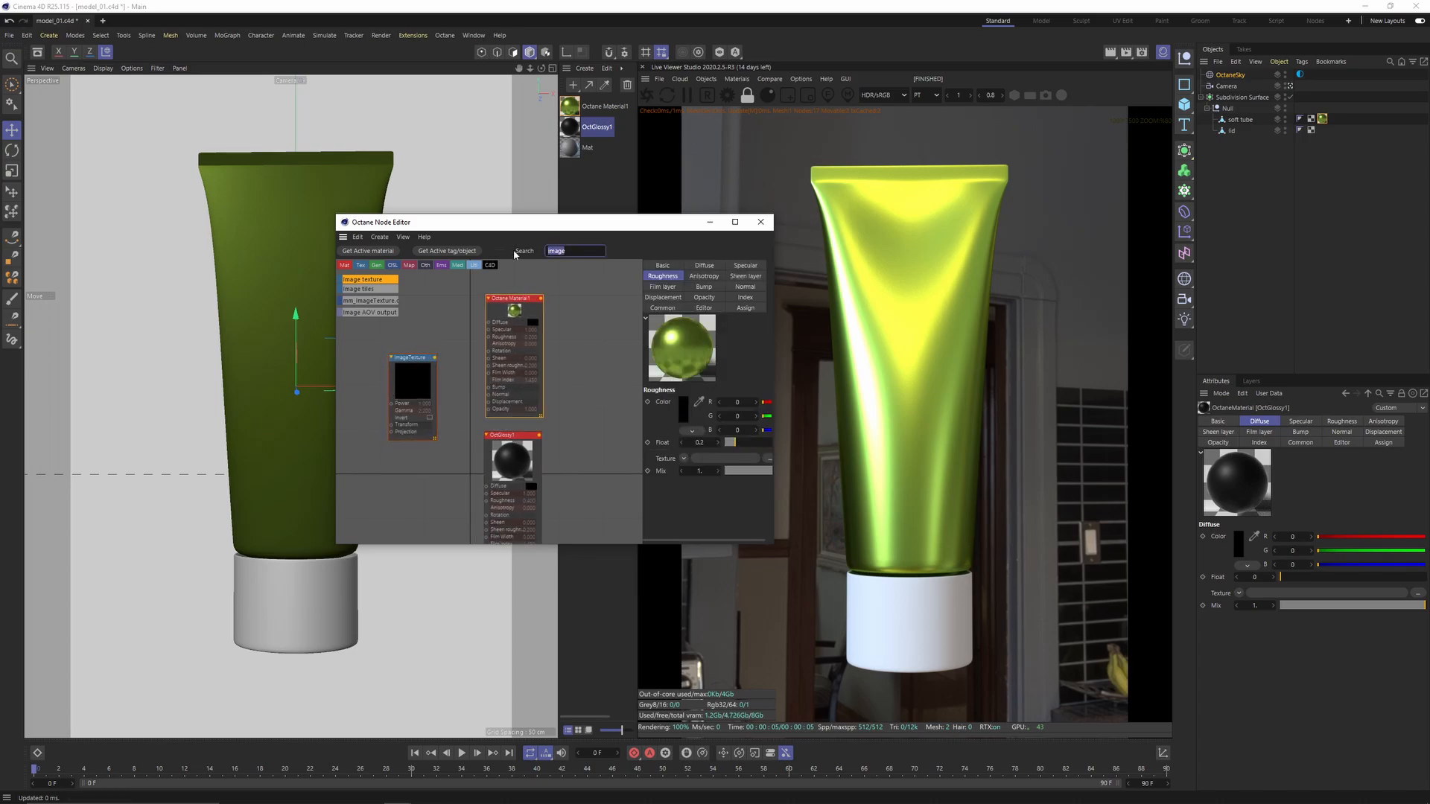
pyautogui.write('mix')
pyautogui.click(379, 282)
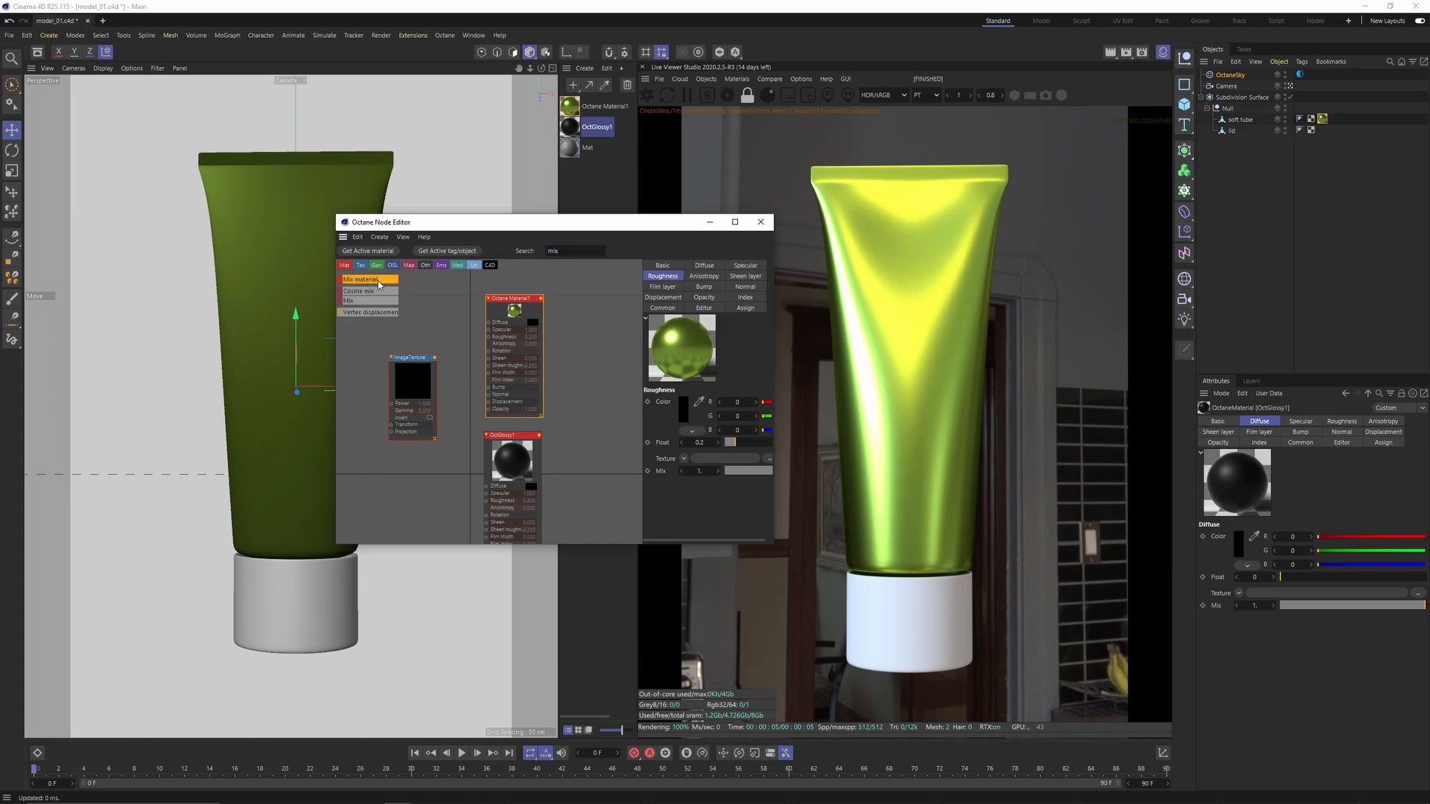
pyautogui.click(587, 406)
pyautogui.moveTo(608, 407); pyautogui.dragTo(558, 381, button='middle')
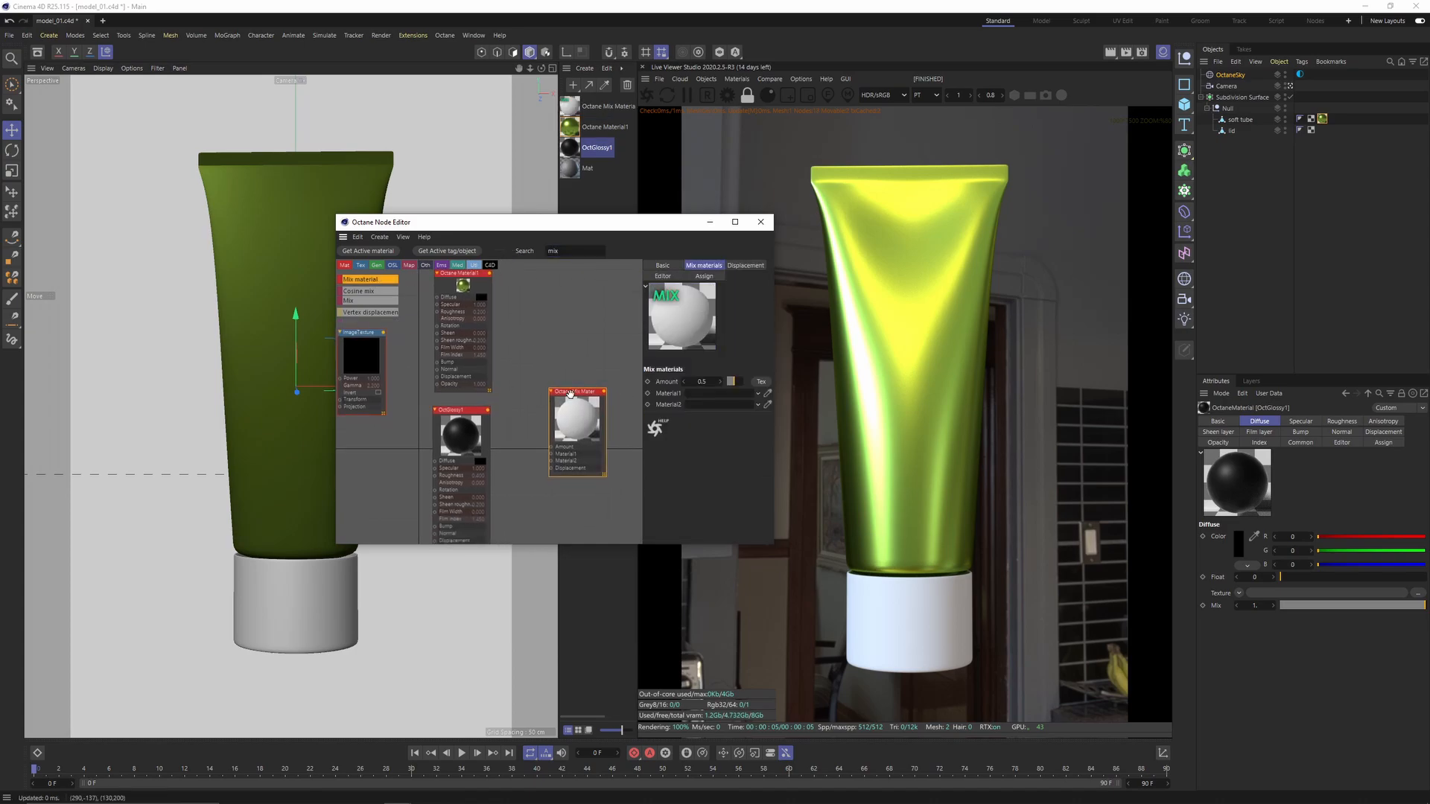
# Step: Position the Mix material node and connect the green material to its Material1 input
pyautogui.moveTo(557, 381); pyautogui.dragTo(554, 374)
pyautogui.moveTo(524, 310); pyautogui.dragTo(525, 319, button='middle')
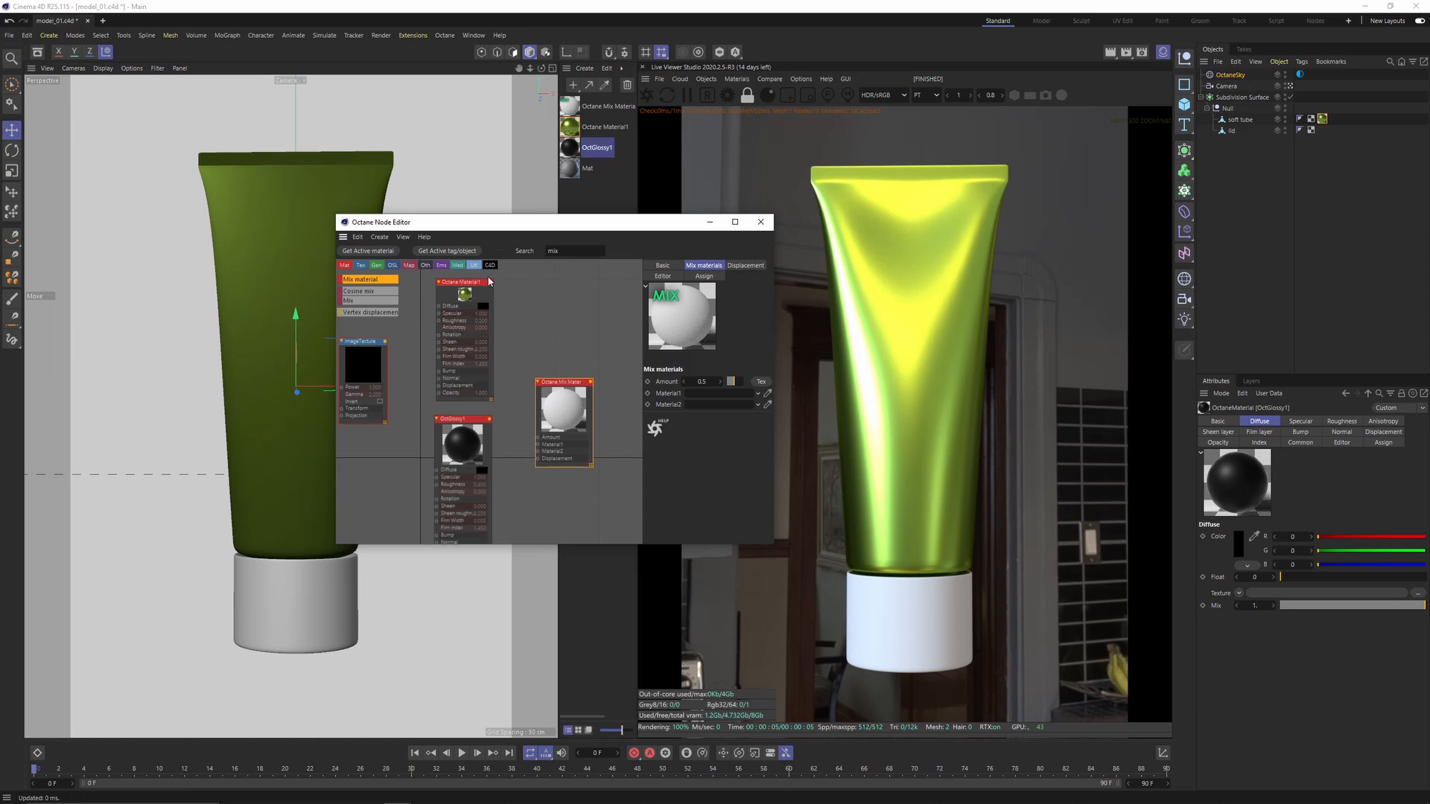
pyautogui.moveTo(491, 283); pyautogui.dragTo(537, 445)
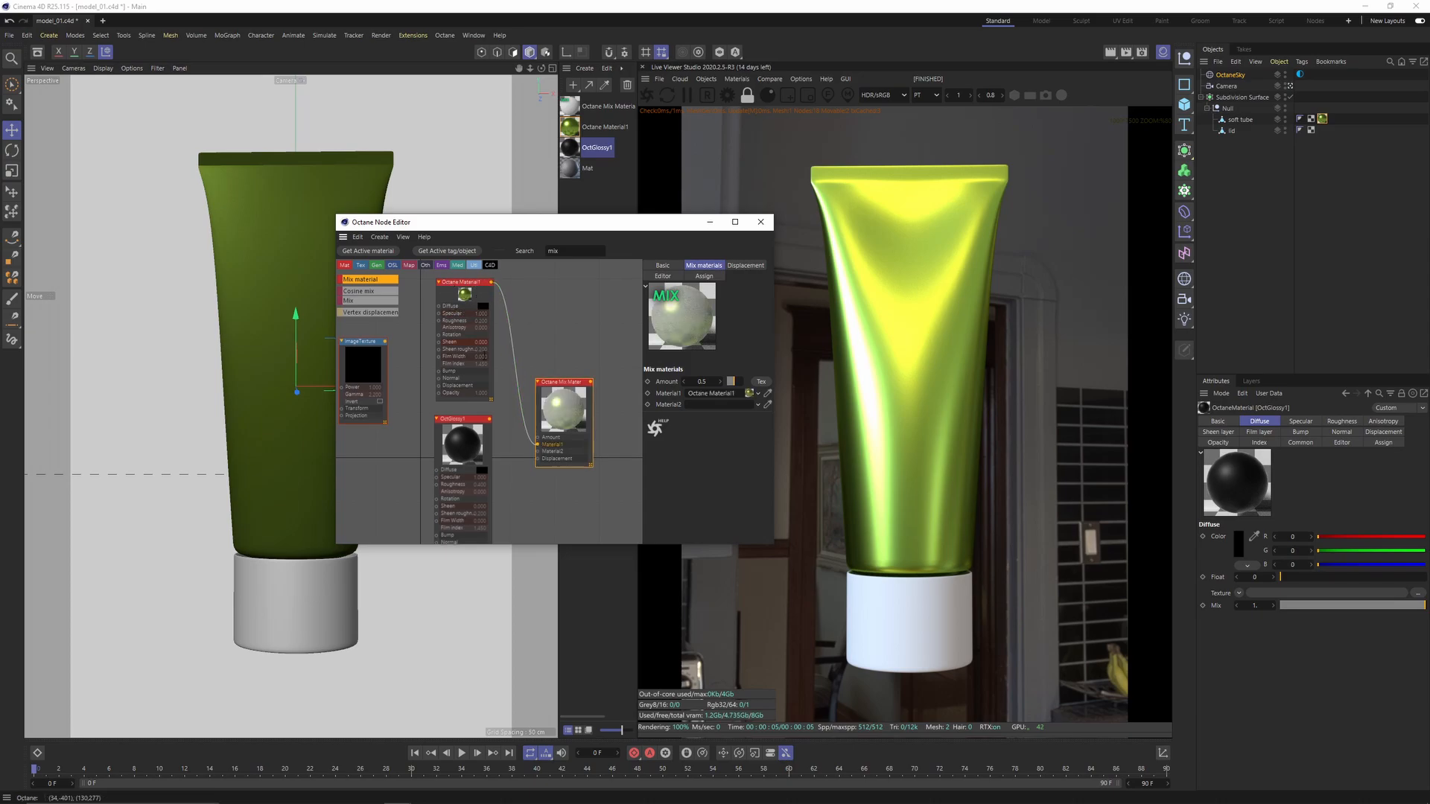
# Step: Connect OctGlossy1 to the mix node's Material2 and the artwork texture to its Amount, and assign the mix material to the soft tube
pyautogui.moveTo(489, 419); pyautogui.dragTo(538, 451)
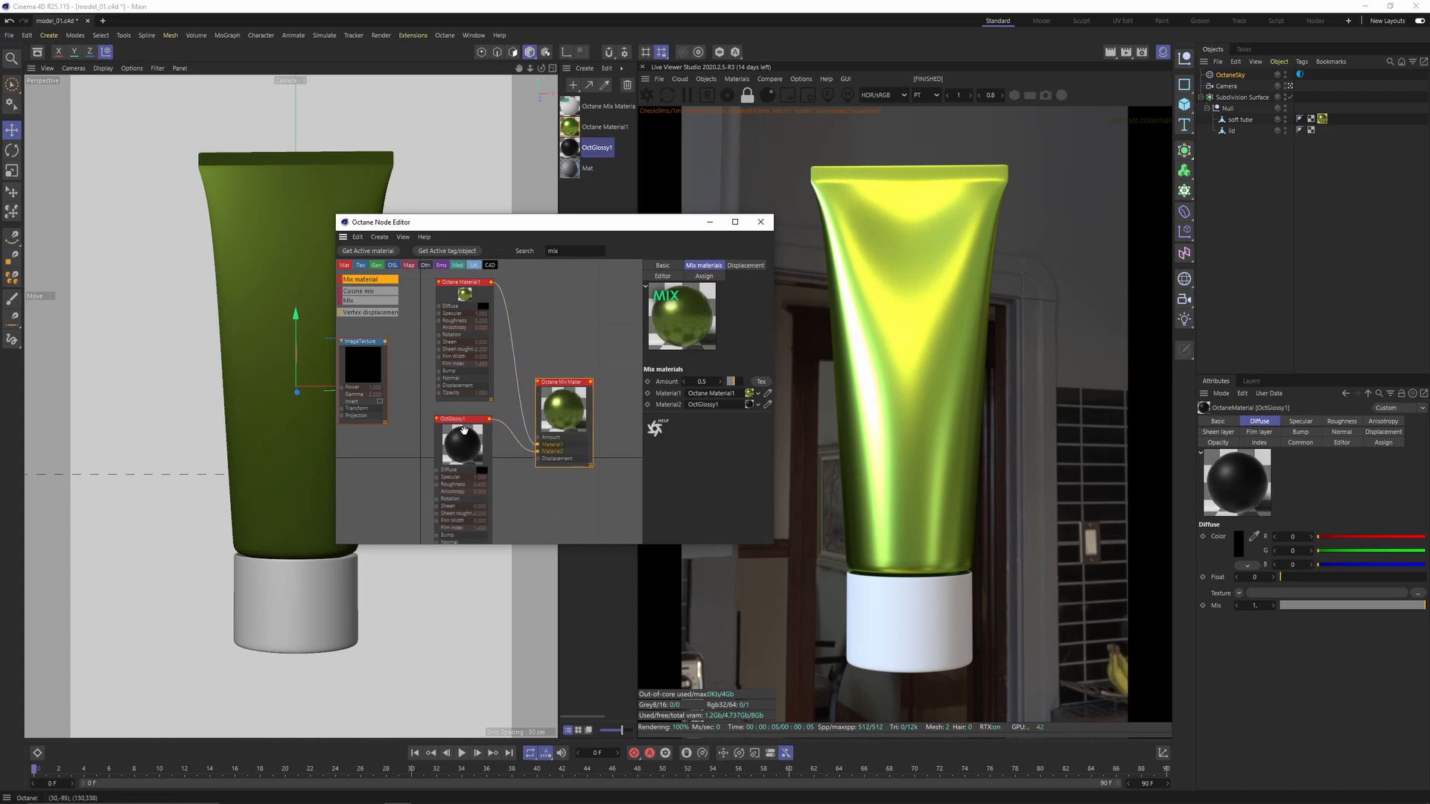
pyautogui.moveTo(386, 343); pyautogui.dragTo(539, 443)
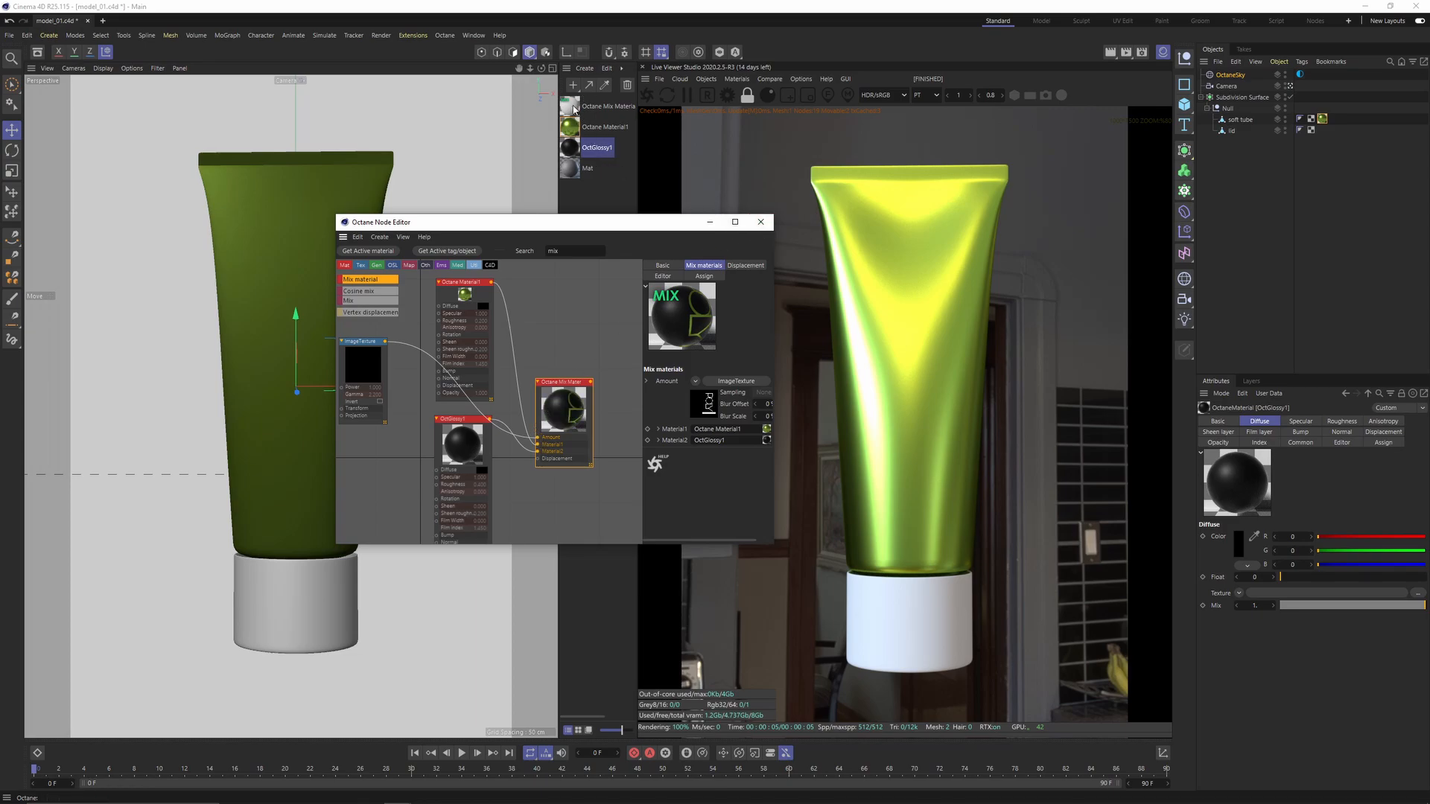
pyautogui.click(574, 109)
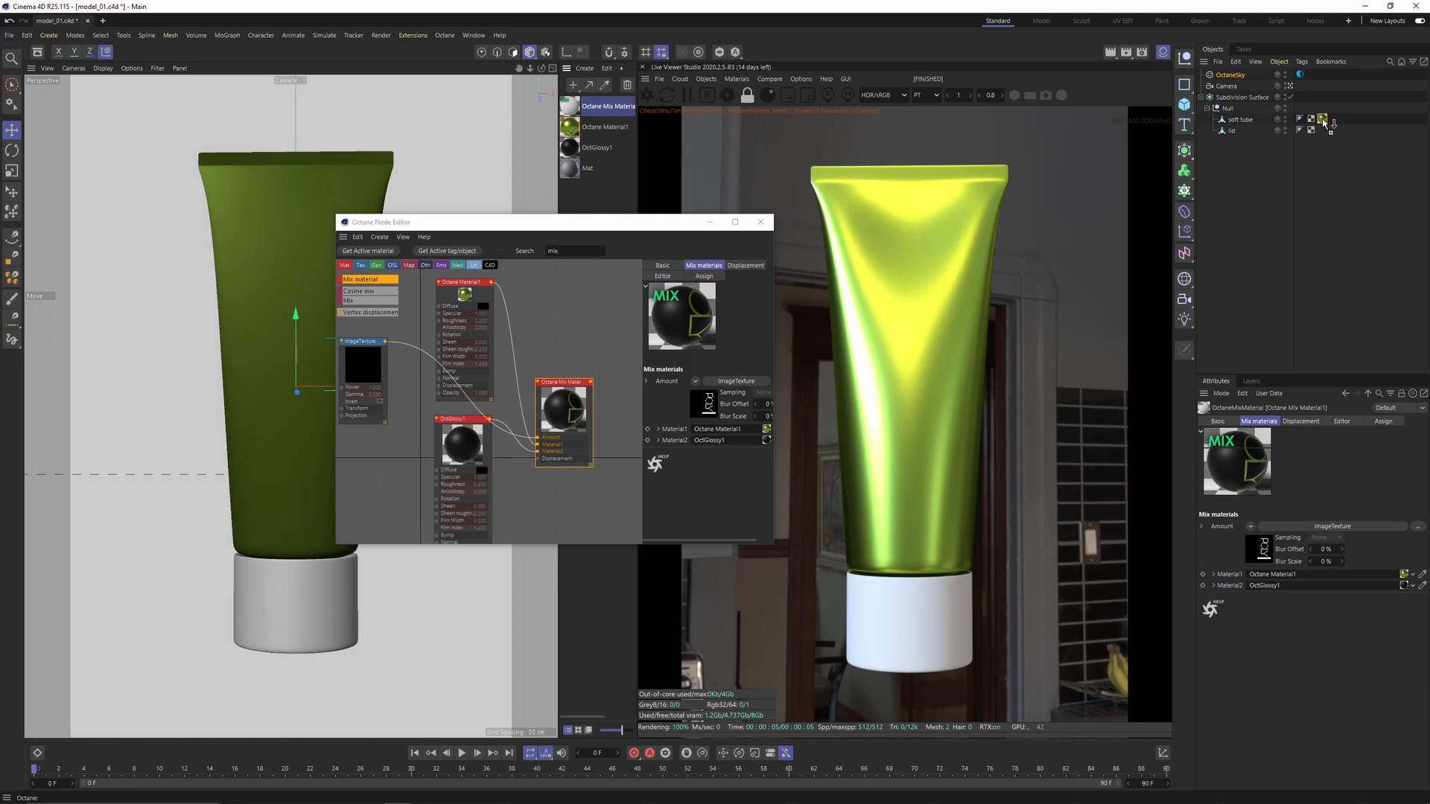
pyautogui.moveTo(1325, 121); pyautogui.dragTo(1323, 121)
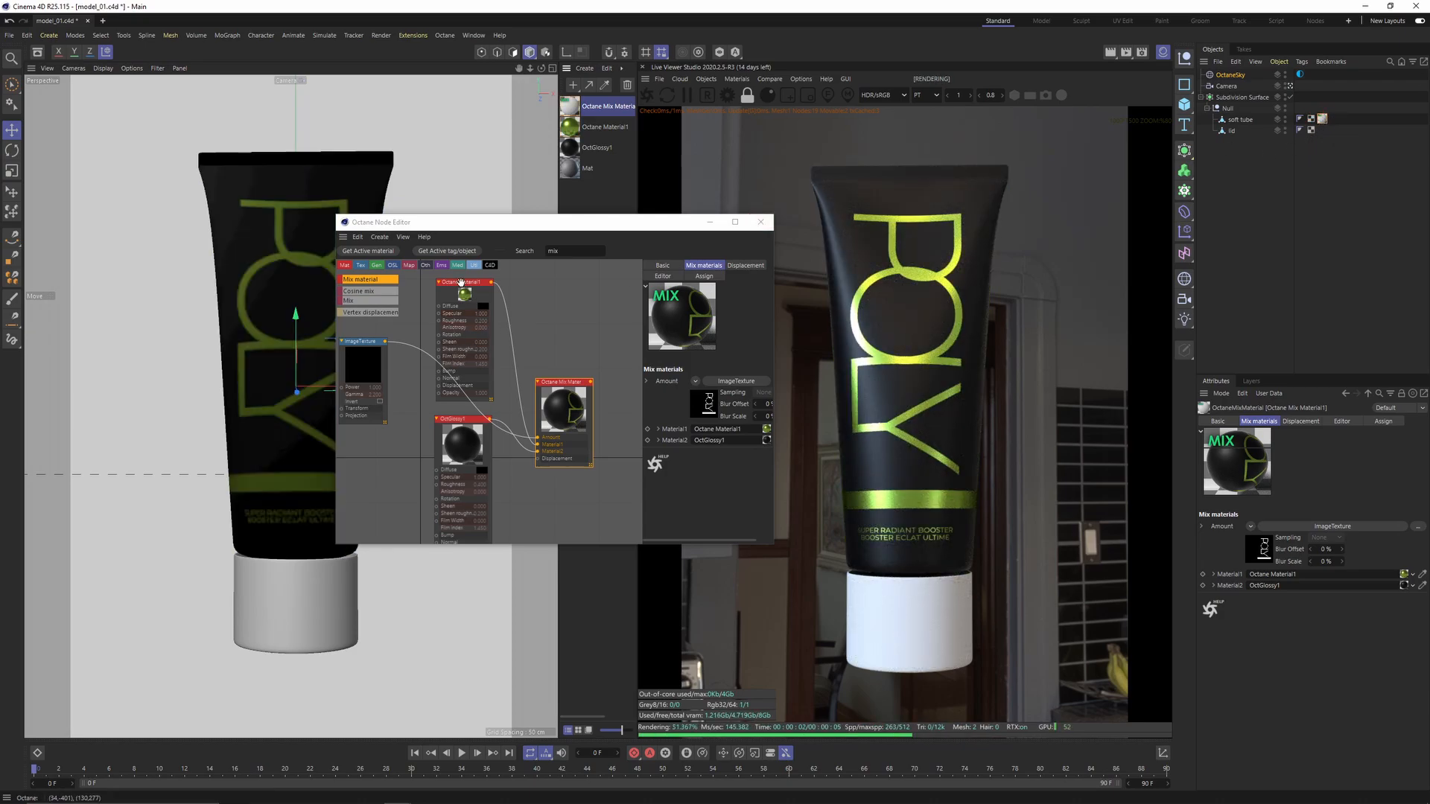
# Step: Lower the saturation of the green Octane Material1's specular colour
pyautogui.click(460, 283)
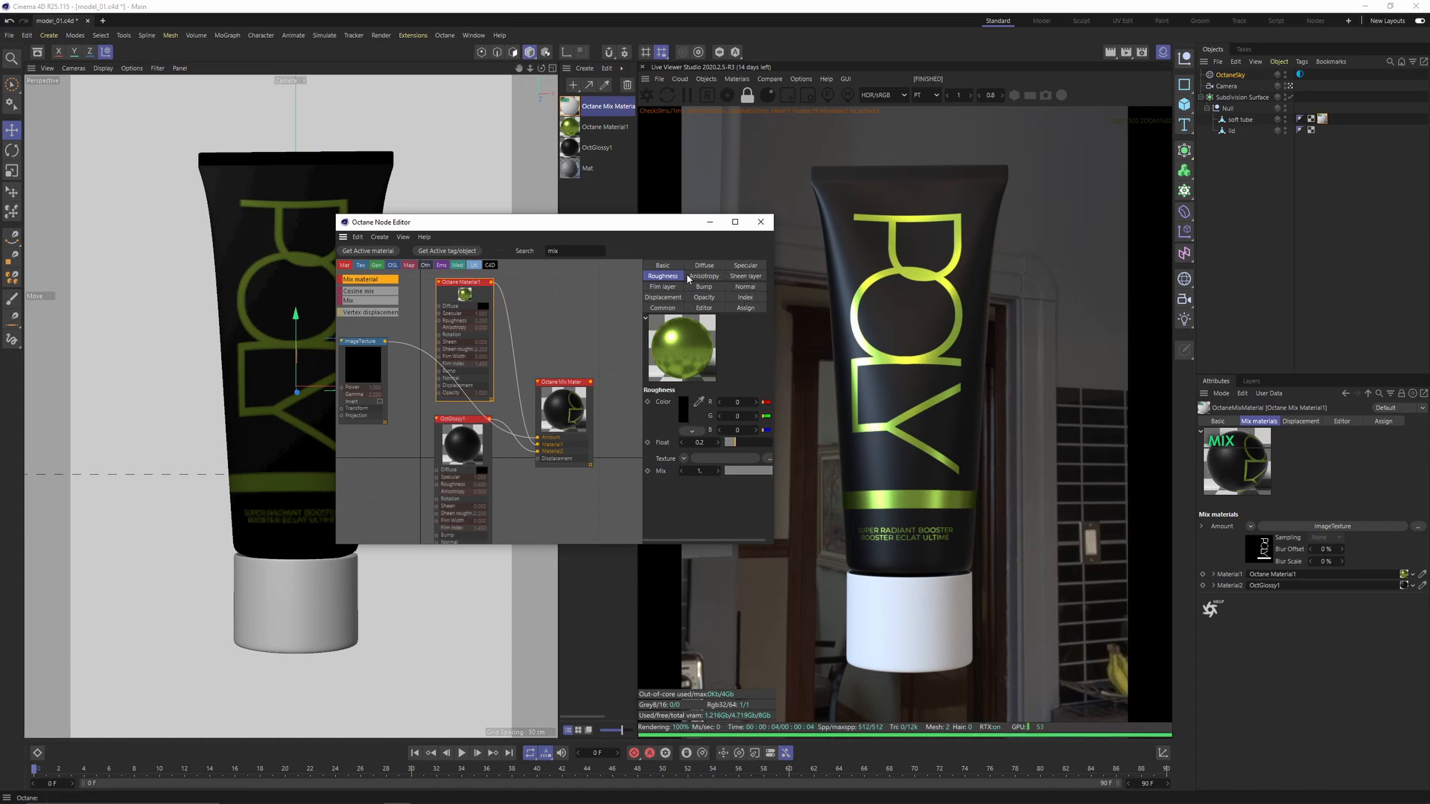
pyautogui.click(745, 266)
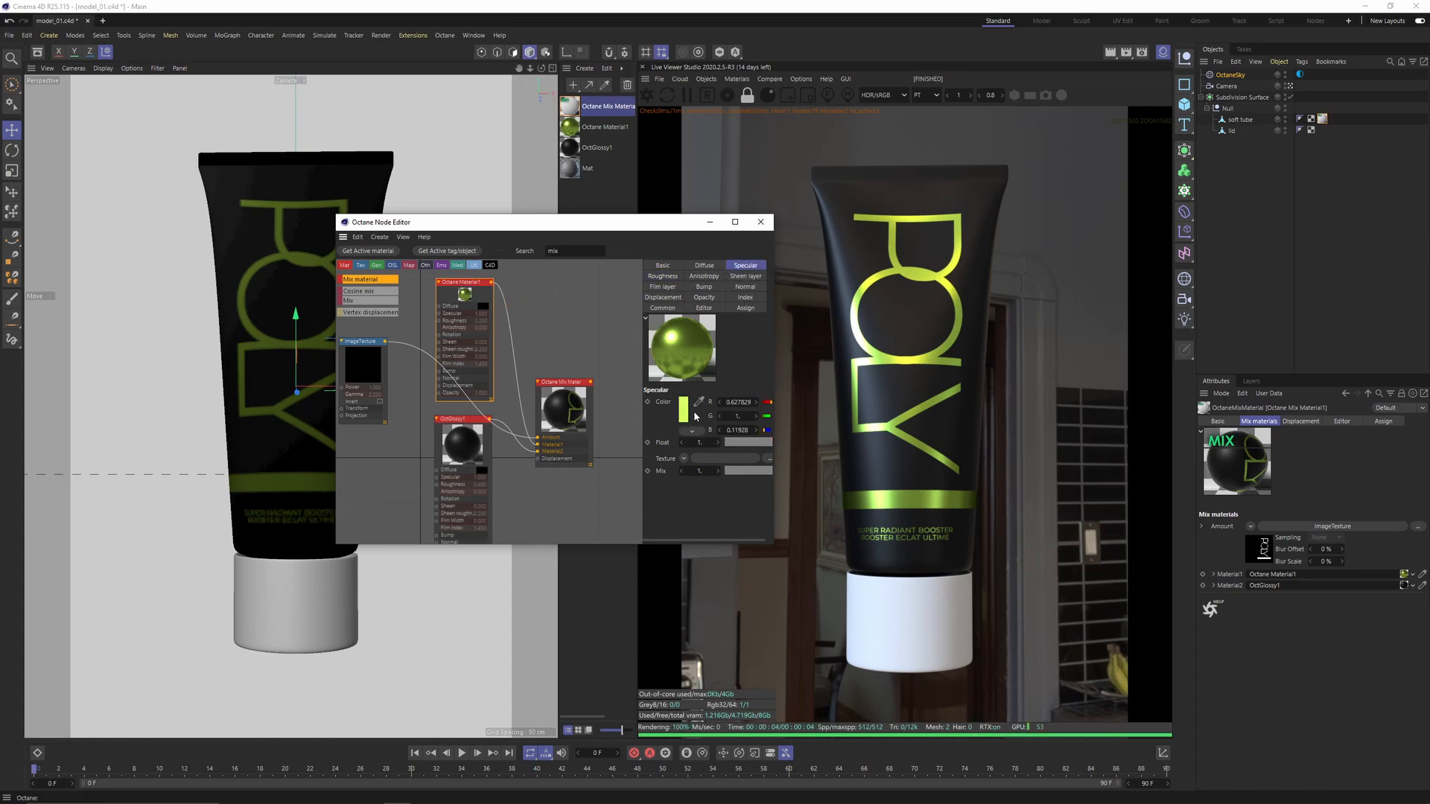
pyautogui.click(683, 411)
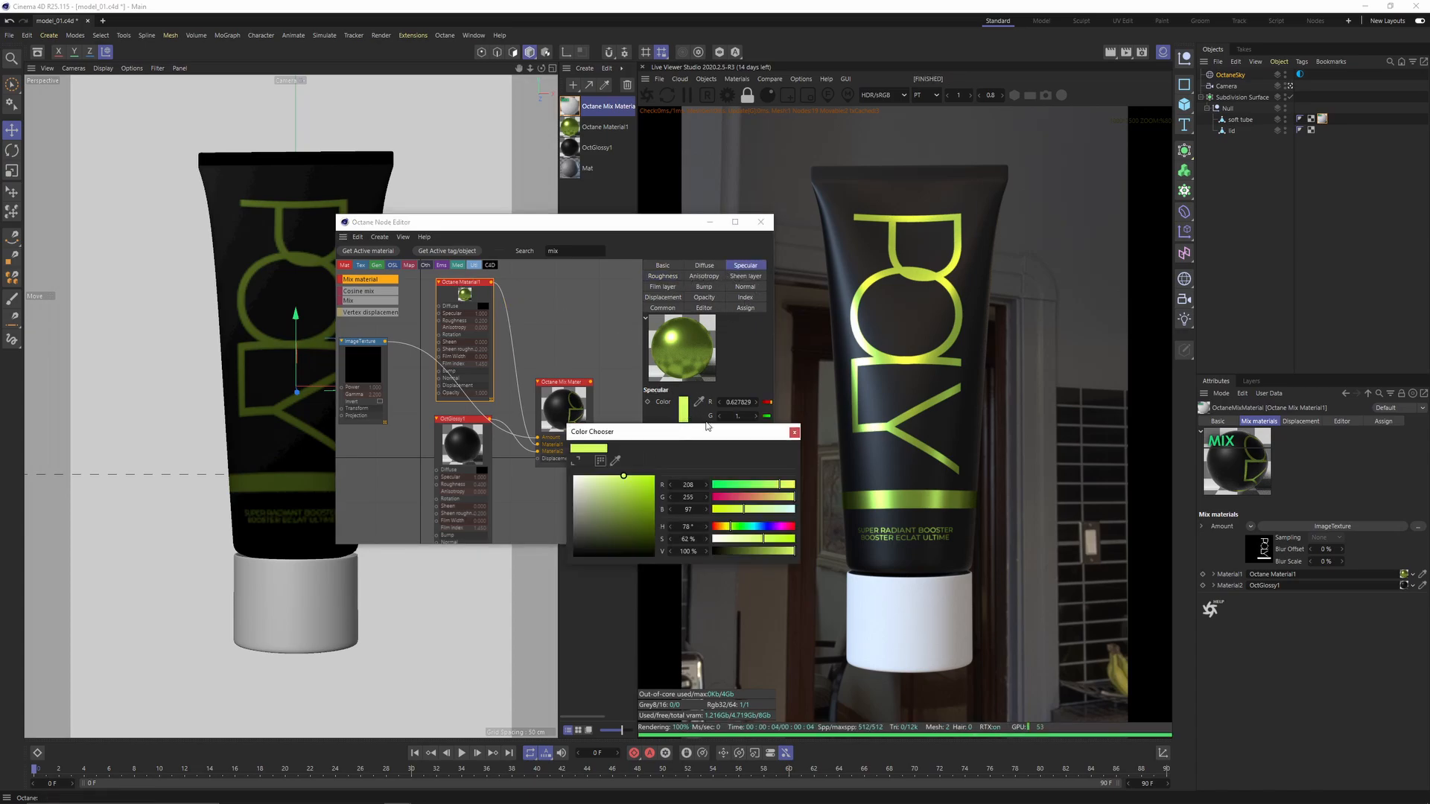
pyautogui.click(750, 541)
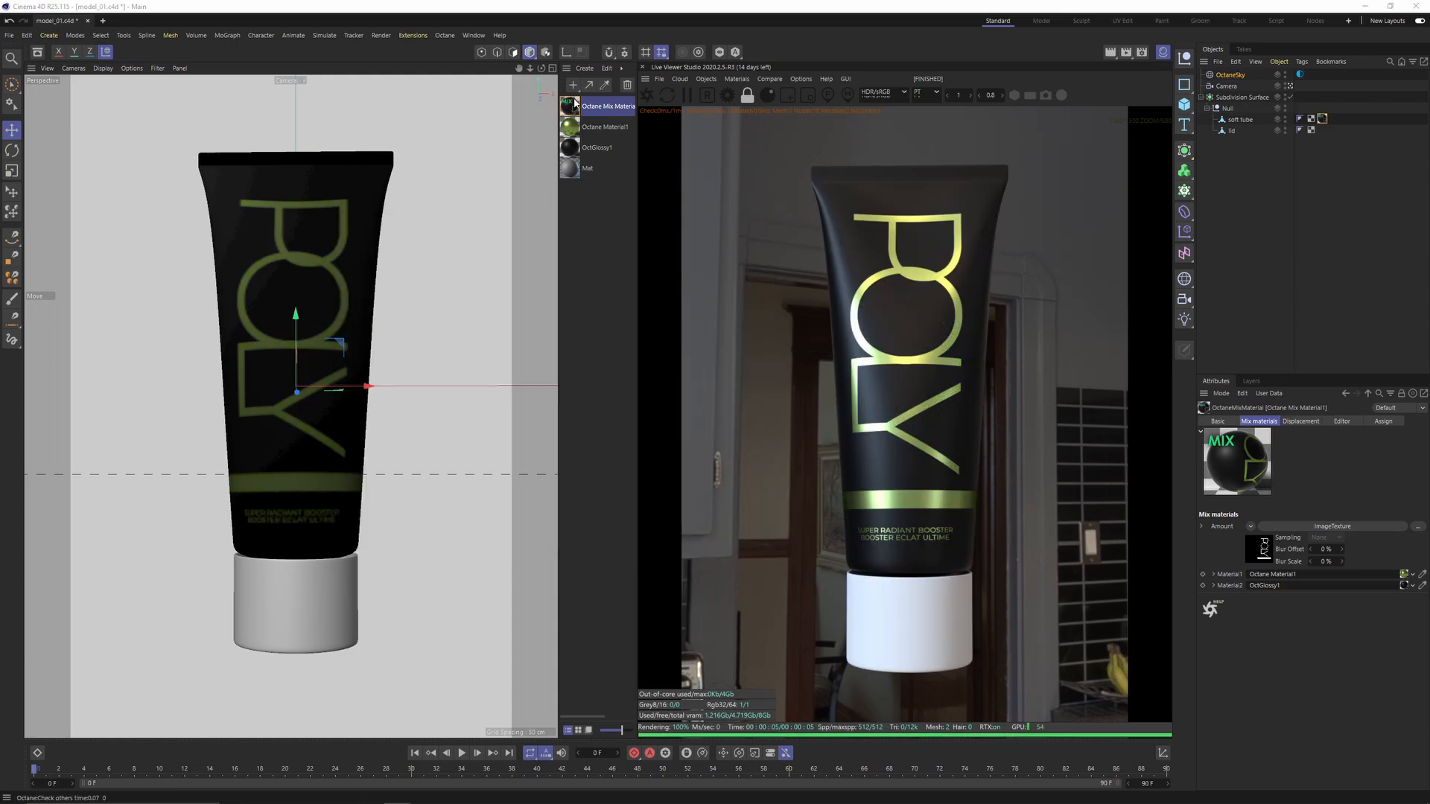
# Step: Open the mix material's node graph and spread out its texture and material nodes, with the artwork texture above the green material
pyautogui.doubleClick(571, 107)
pyautogui.click(606, 226)
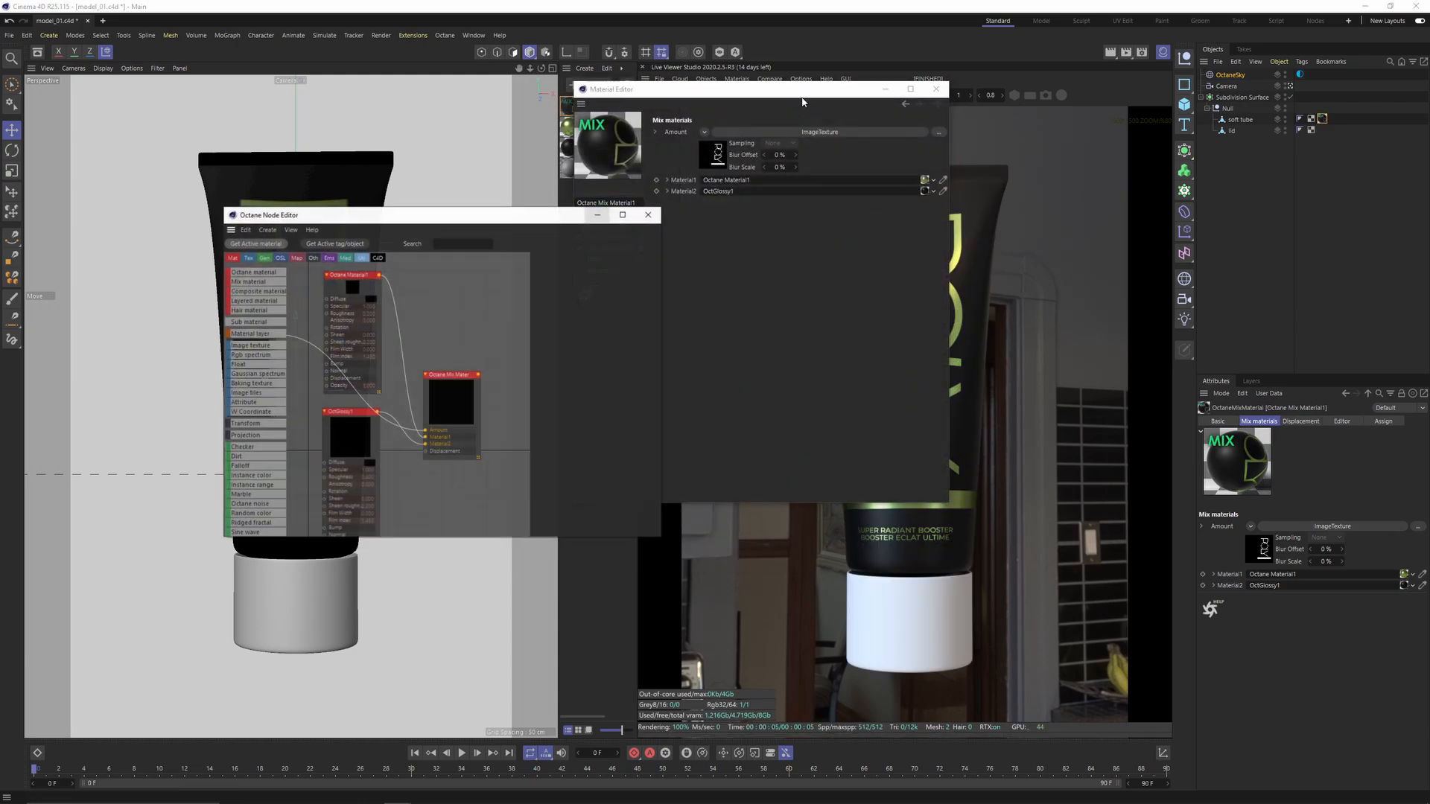
pyautogui.click(936, 88)
pyautogui.scroll(4, 407, 387)
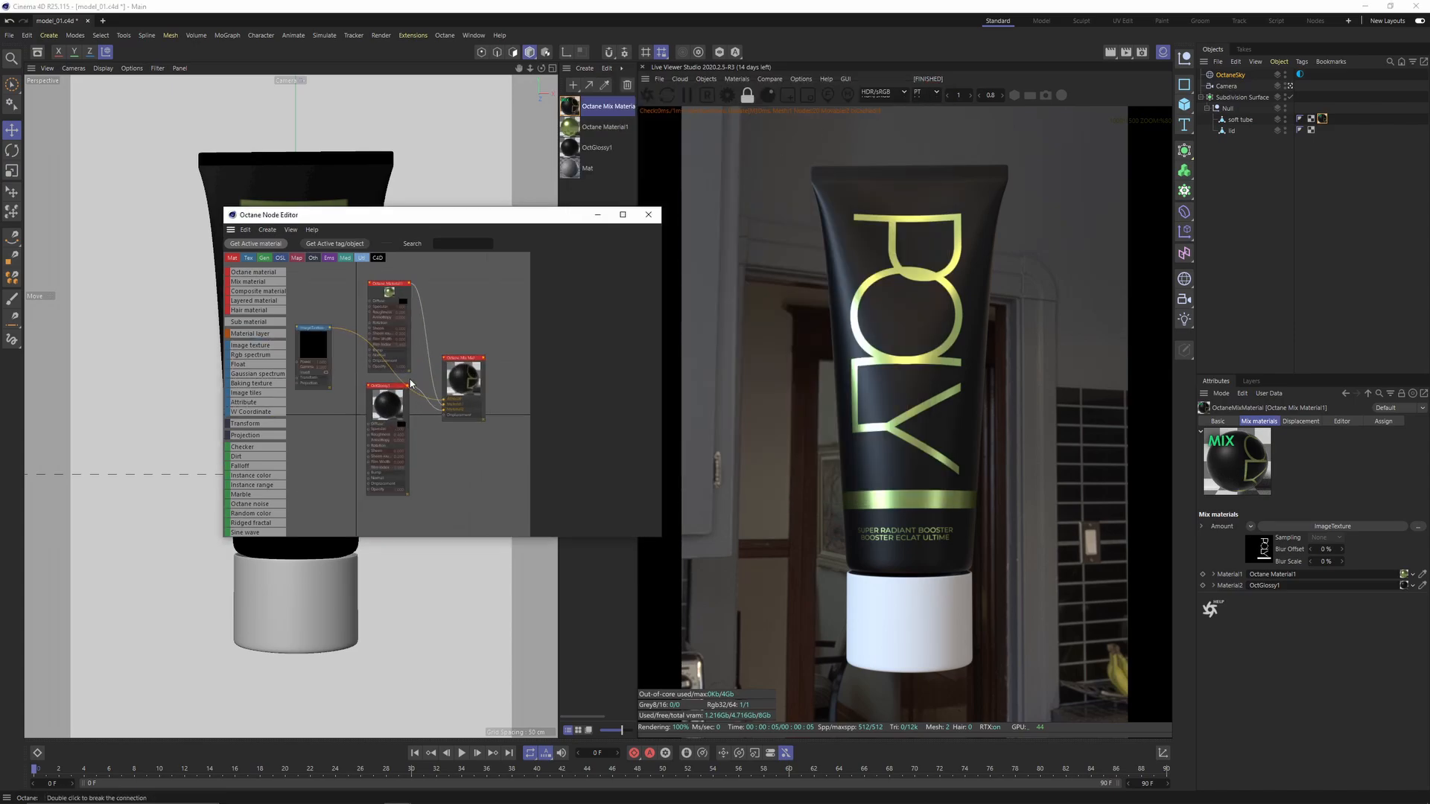
pyautogui.moveTo(415, 348); pyautogui.dragTo(456, 360, button='middle')
pyautogui.moveTo(331, 333); pyautogui.dragTo(317, 375)
pyautogui.moveTo(422, 397); pyautogui.dragTo(422, 444)
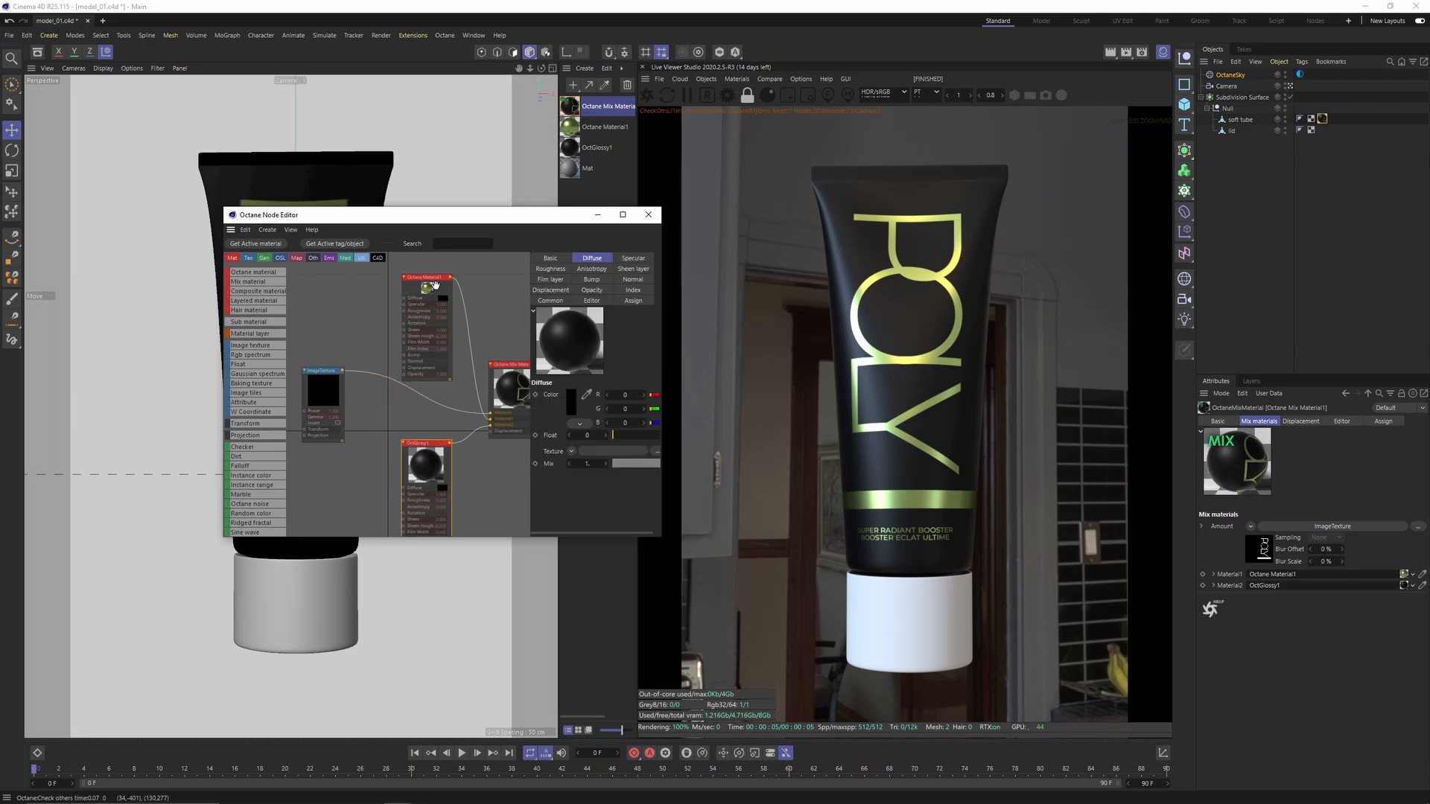
pyautogui.moveTo(427, 277); pyautogui.dragTo(412, 324)
pyautogui.moveTo(322, 371); pyautogui.dragTo(436, 250)
pyautogui.scroll(-2, 491, 431)
pyautogui.moveTo(491, 430); pyautogui.dragTo(466, 435, button='middle')
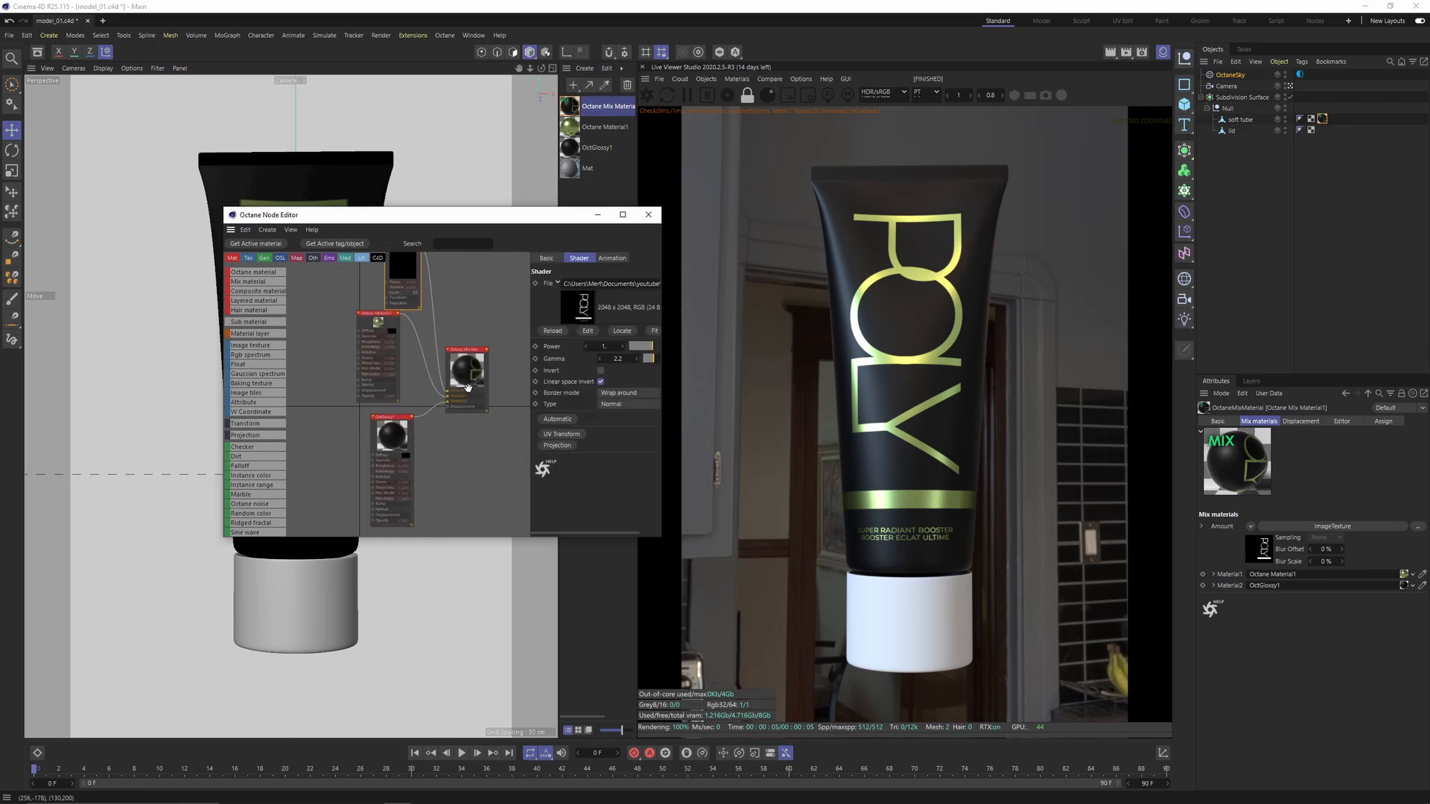
# Step: Add an image texture node loaded with bump2 from the soft_tube ref folder
pyautogui.click(460, 243)
pyautogui.write('im')
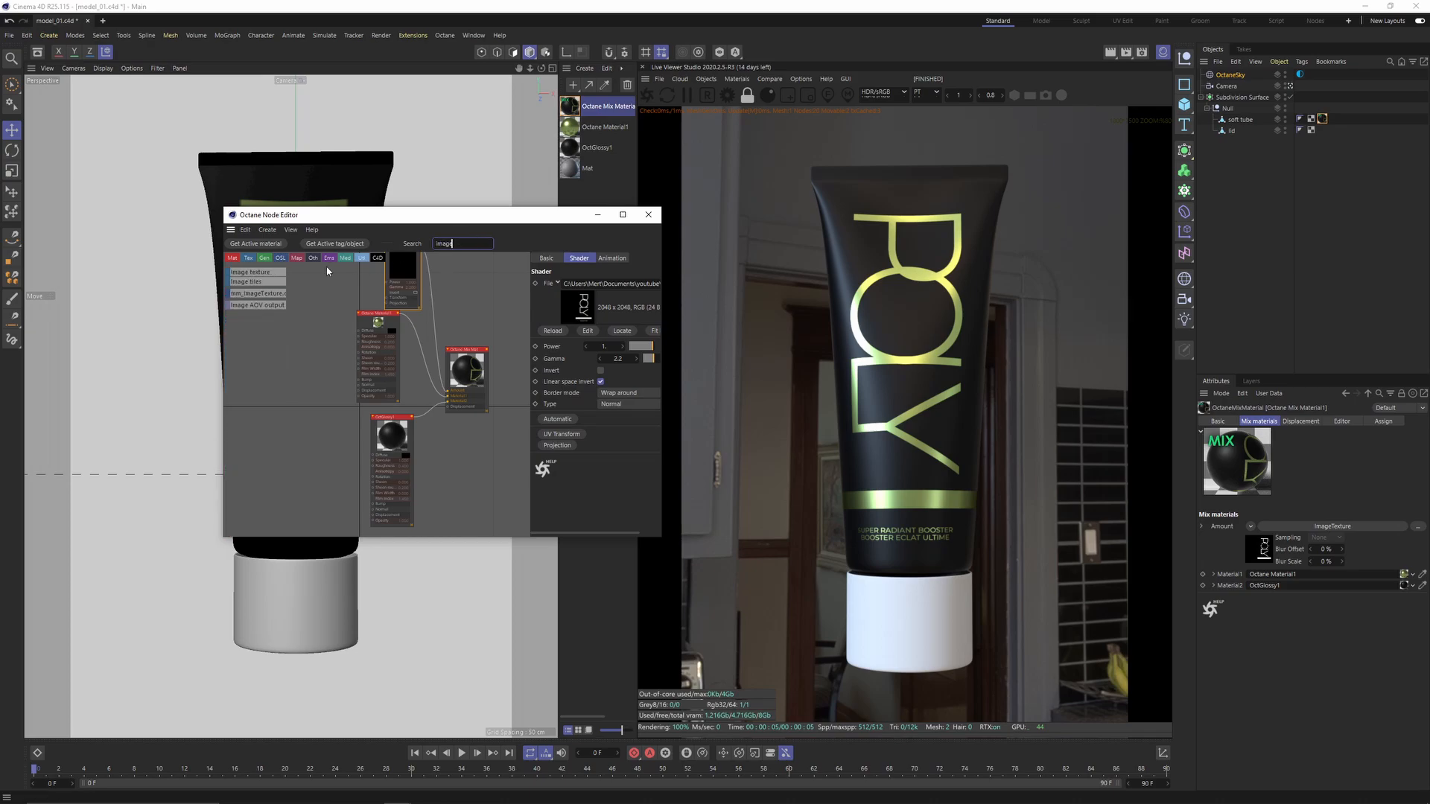
pyautogui.write('age')
pyautogui.moveTo(251, 271); pyautogui.dragTo(282, 398)
pyautogui.click(436, 271)
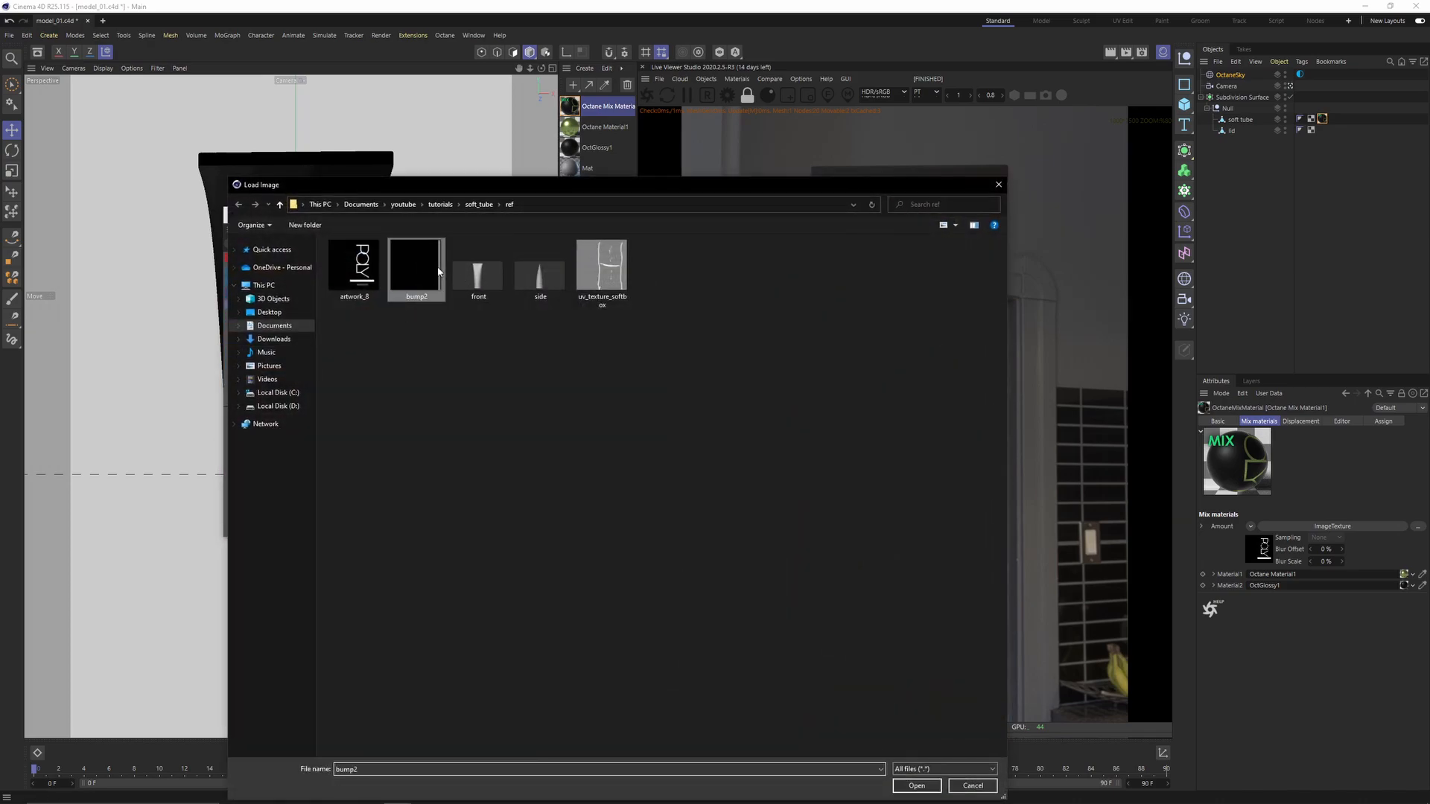
pyautogui.doubleClick(438, 271)
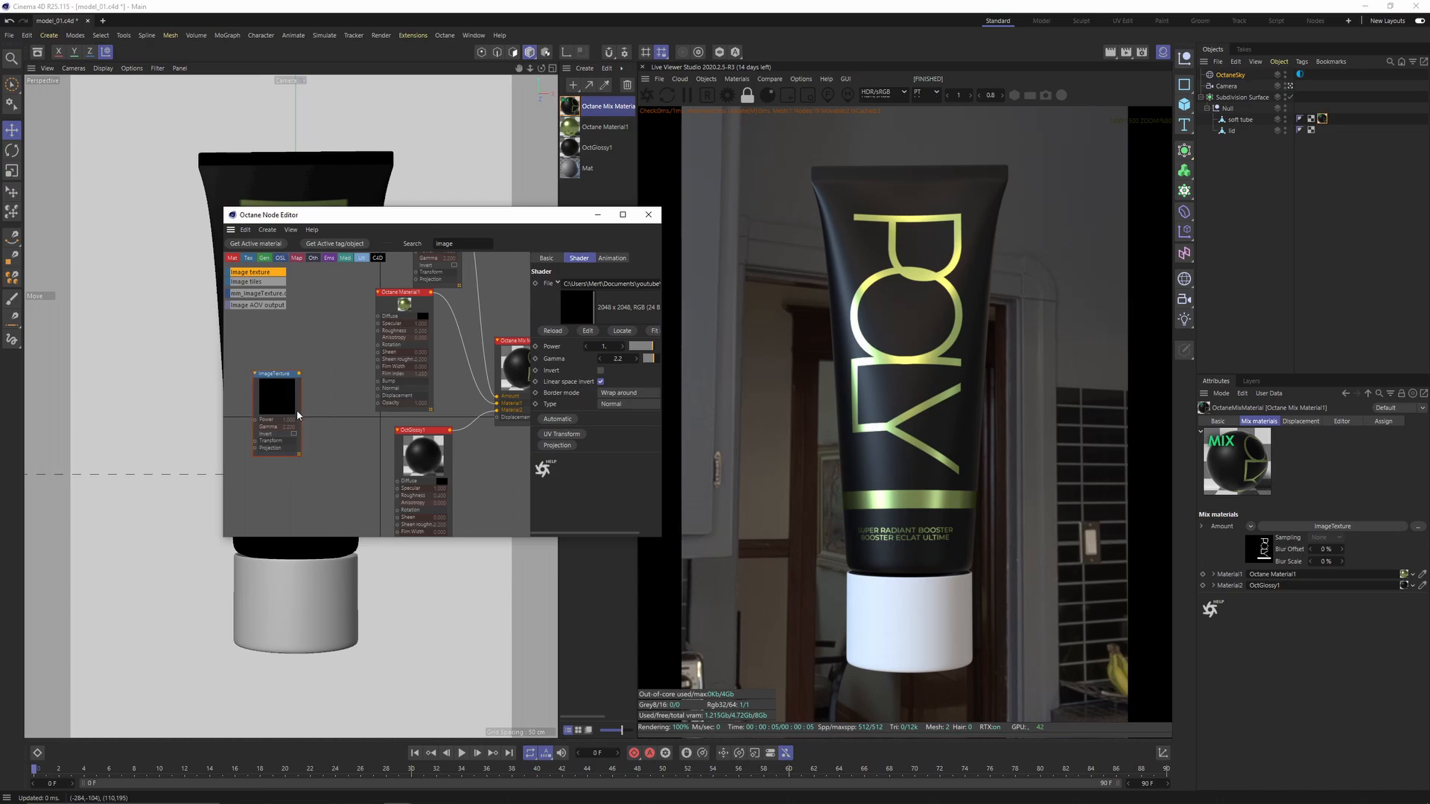
# Step: Place the bump2 texture node beside OctGlossy1 and connect it to that material's Bump input
pyautogui.moveTo(278, 374); pyautogui.dragTo(304, 441)
pyautogui.moveTo(352, 459); pyautogui.dragTo(305, 402, button='middle')
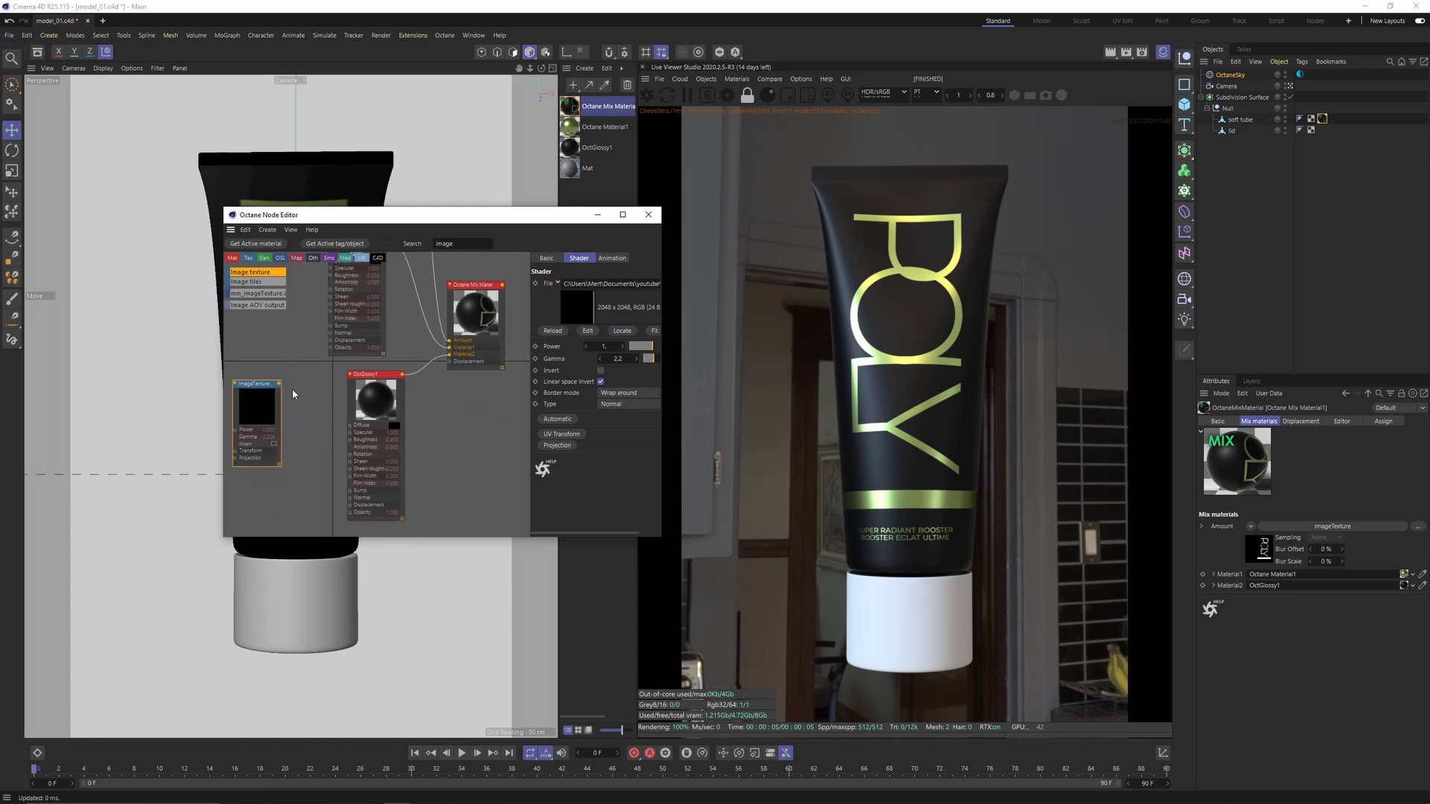
pyautogui.moveTo(307, 398); pyautogui.dragTo(353, 495)
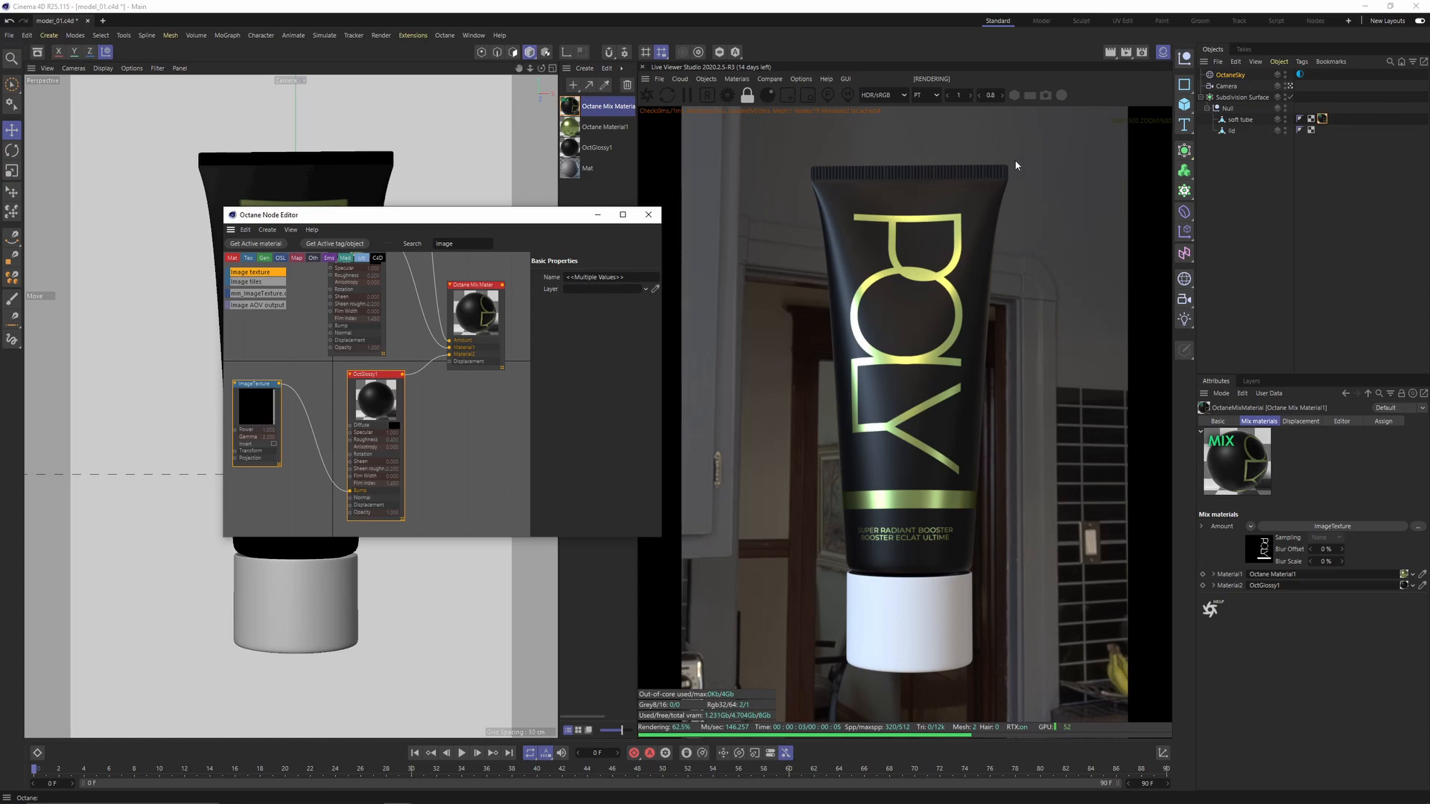
pyautogui.scroll(-3, 439, 373)
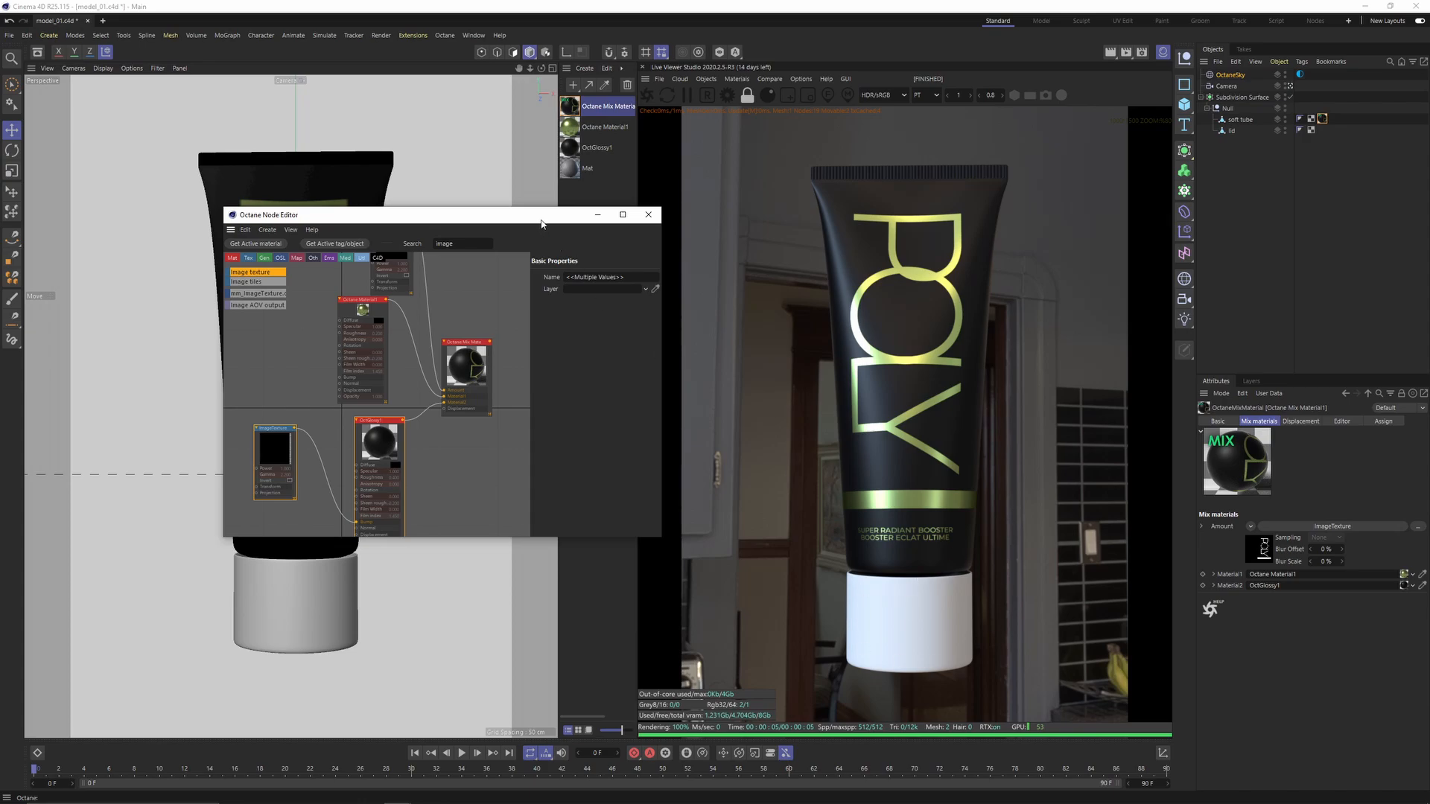
# Step: Create a new Octane Glossy material and assign it to the tube's lid
pyautogui.moveTo(542, 223); pyautogui.dragTo(412, 251)
pyautogui.click(737, 79)
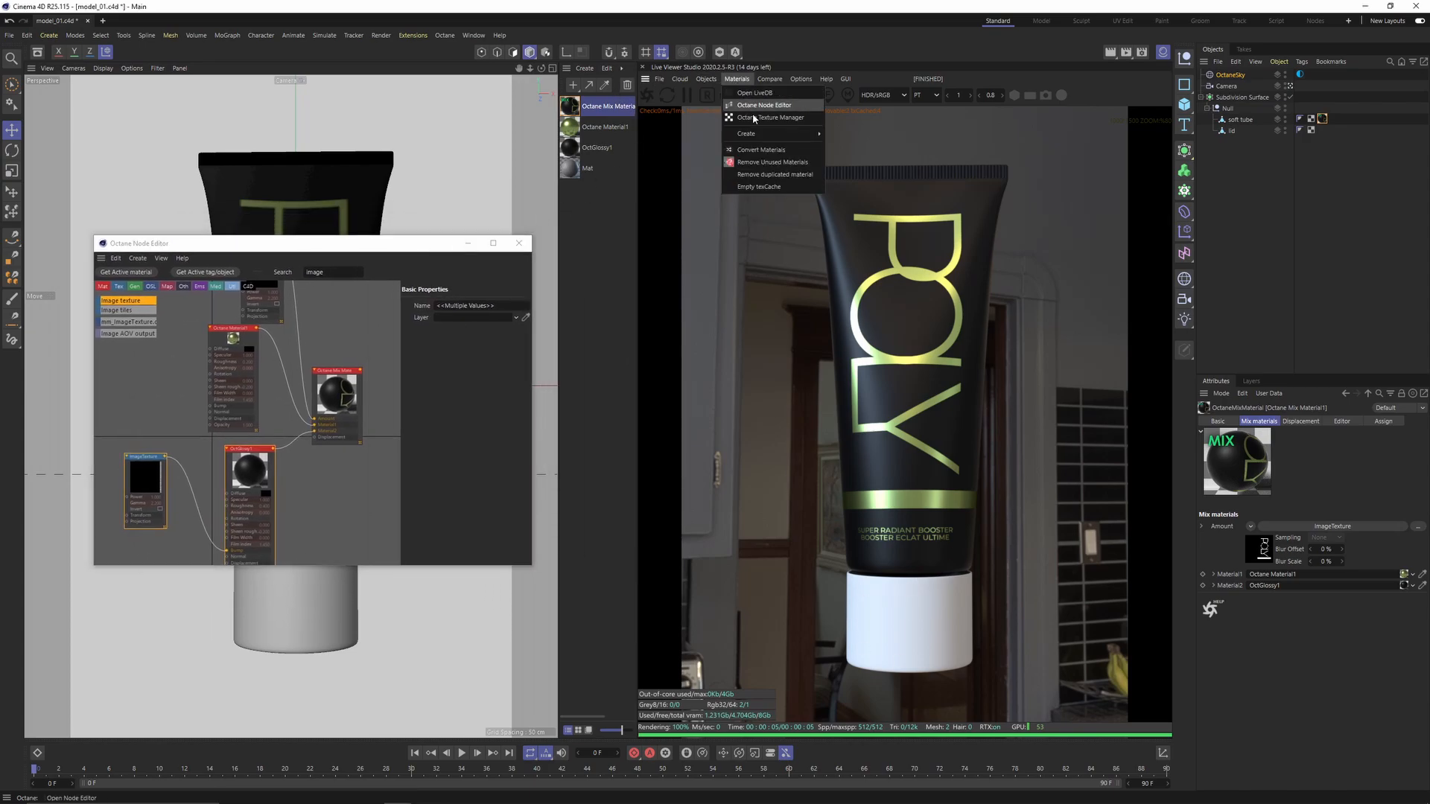
pyautogui.moveTo(765, 135)
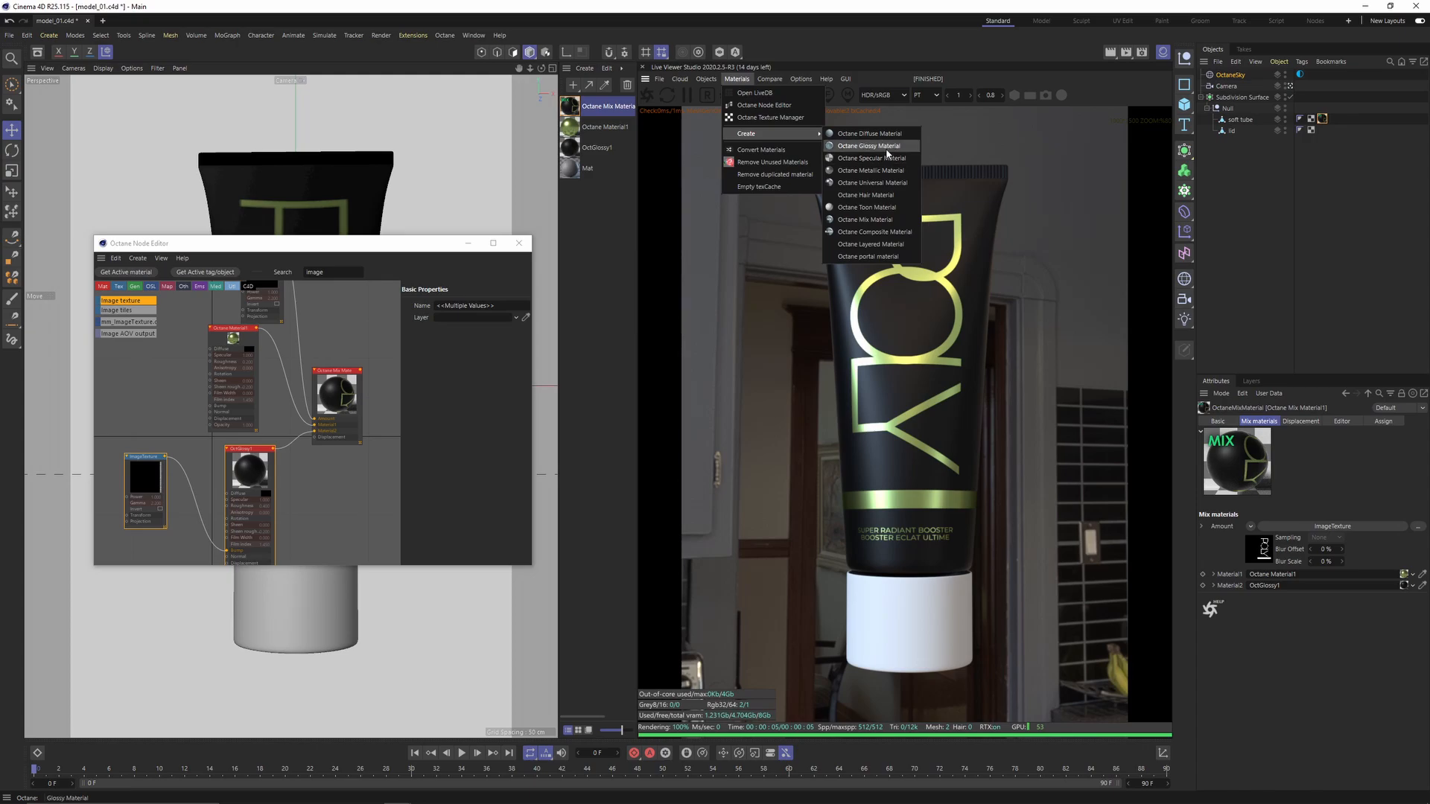
pyautogui.click(887, 147)
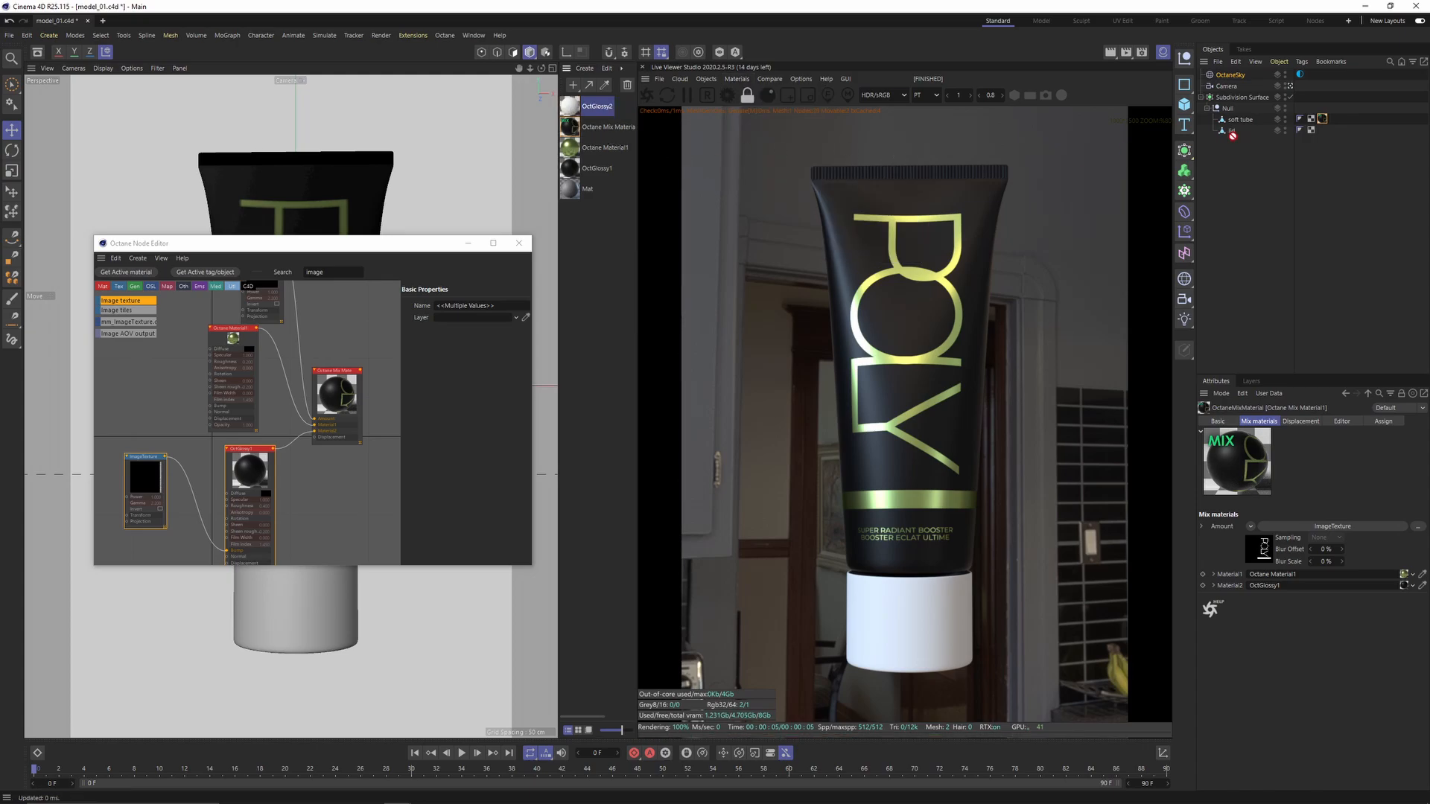
pyautogui.moveTo(1233, 134); pyautogui.dragTo(1232, 133)
# Step: Set the diffuse colour of the lid's glossy material to black
pyautogui.doubleClick(592, 106)
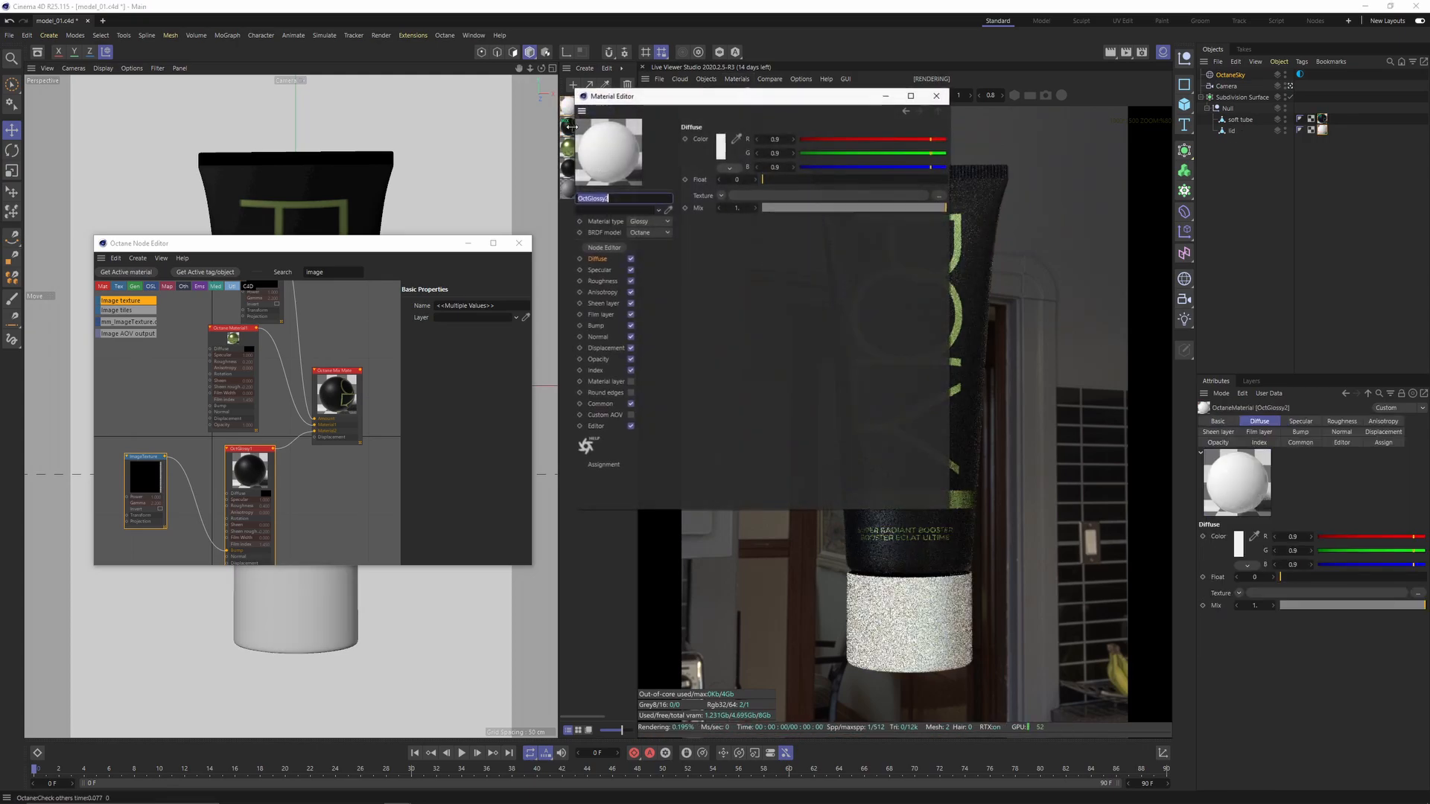
pyautogui.moveTo(611, 103); pyautogui.dragTo(346, 156)
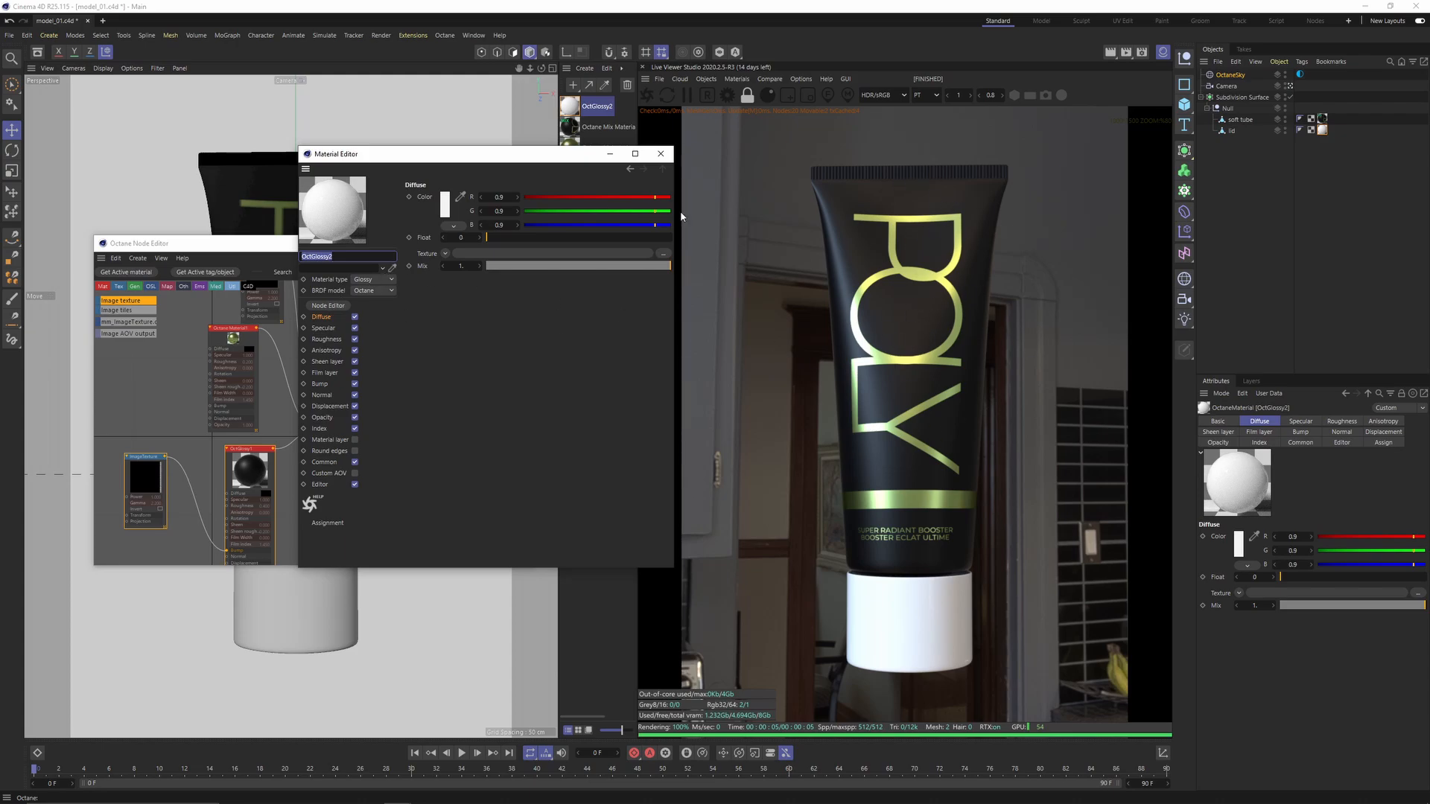
pyautogui.click(445, 203)
pyautogui.click(357, 325)
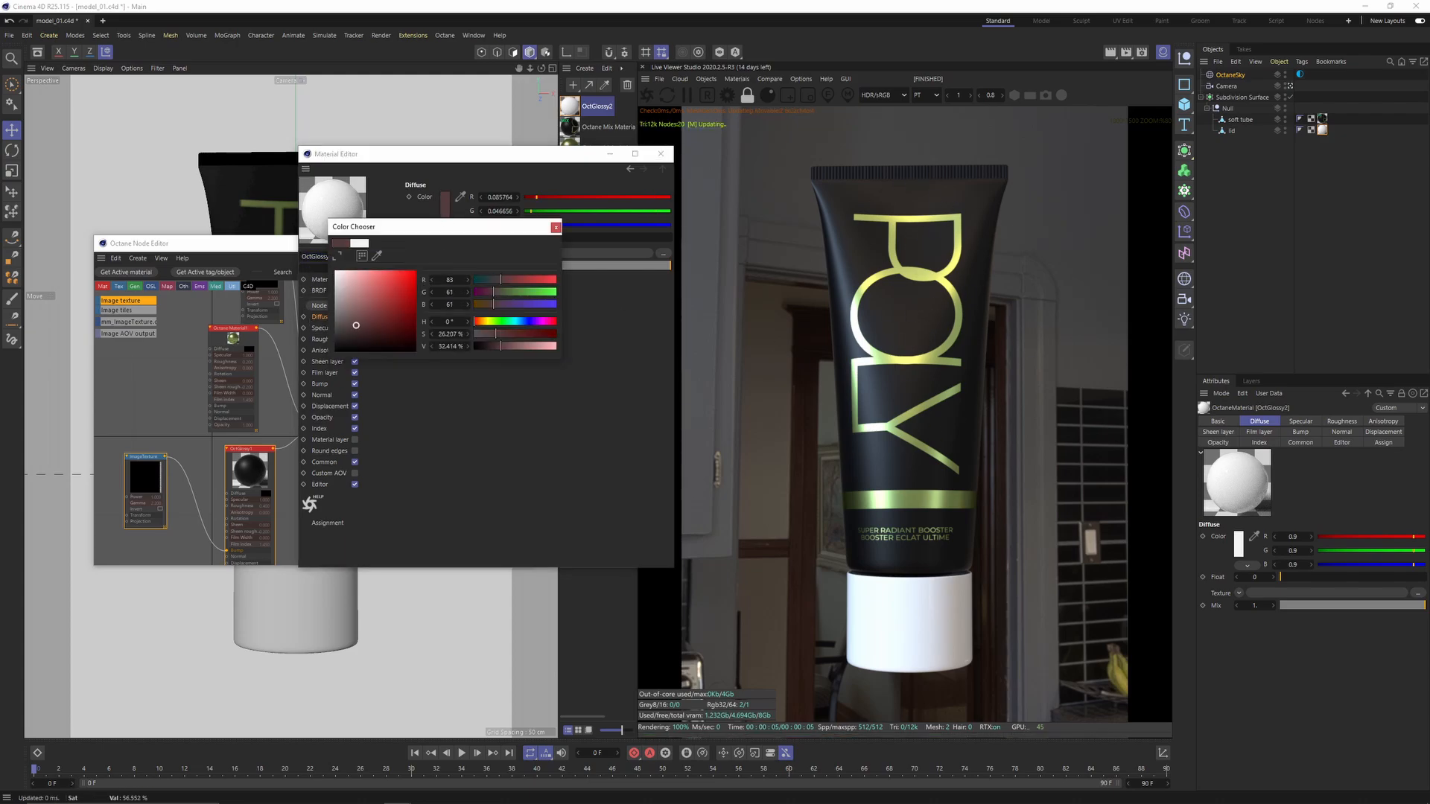
pyautogui.moveTo(358, 326); pyautogui.dragTo(402, 353)
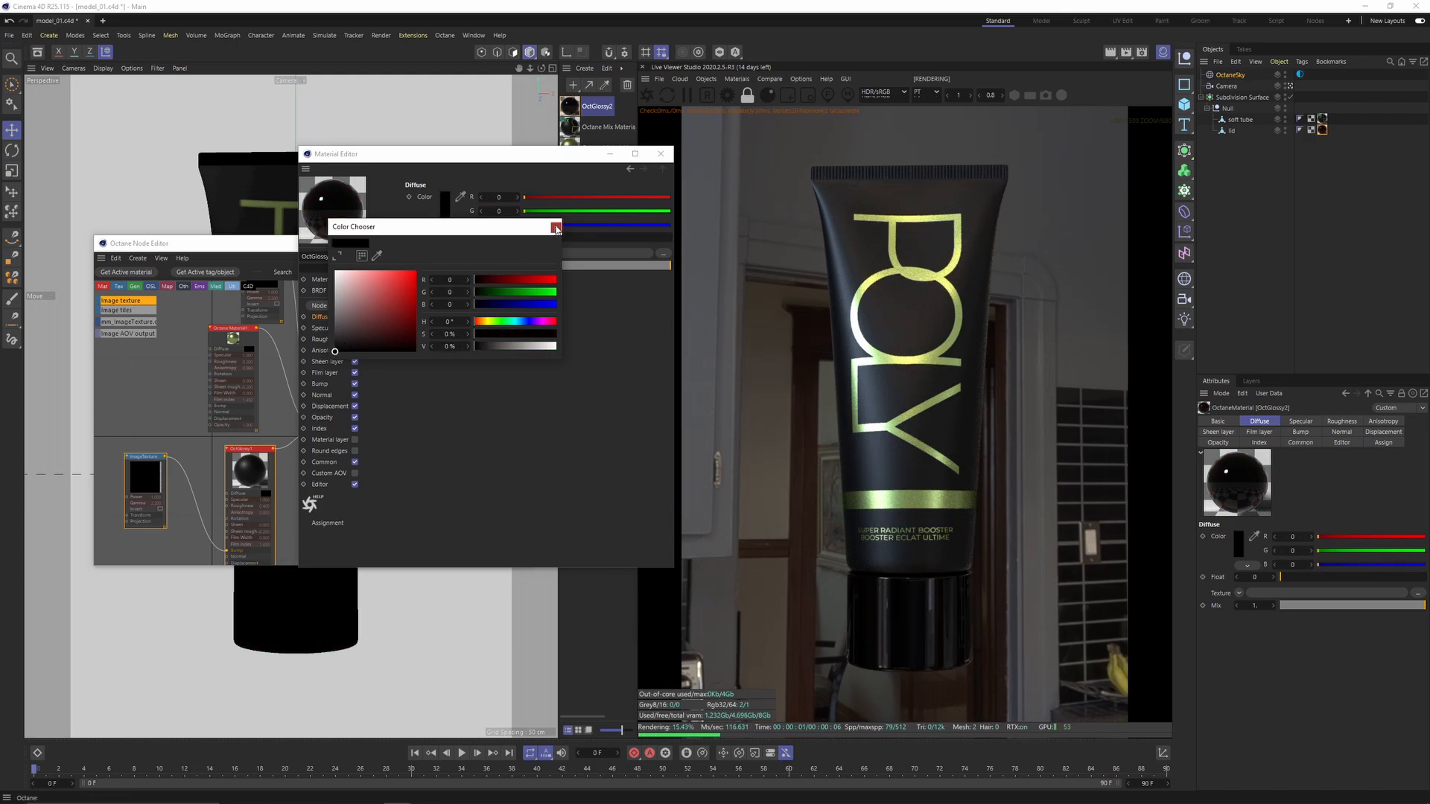
# Step: Set the roughness of the lid's glossy material to 0.4 and close its editor
pyautogui.click(327, 339)
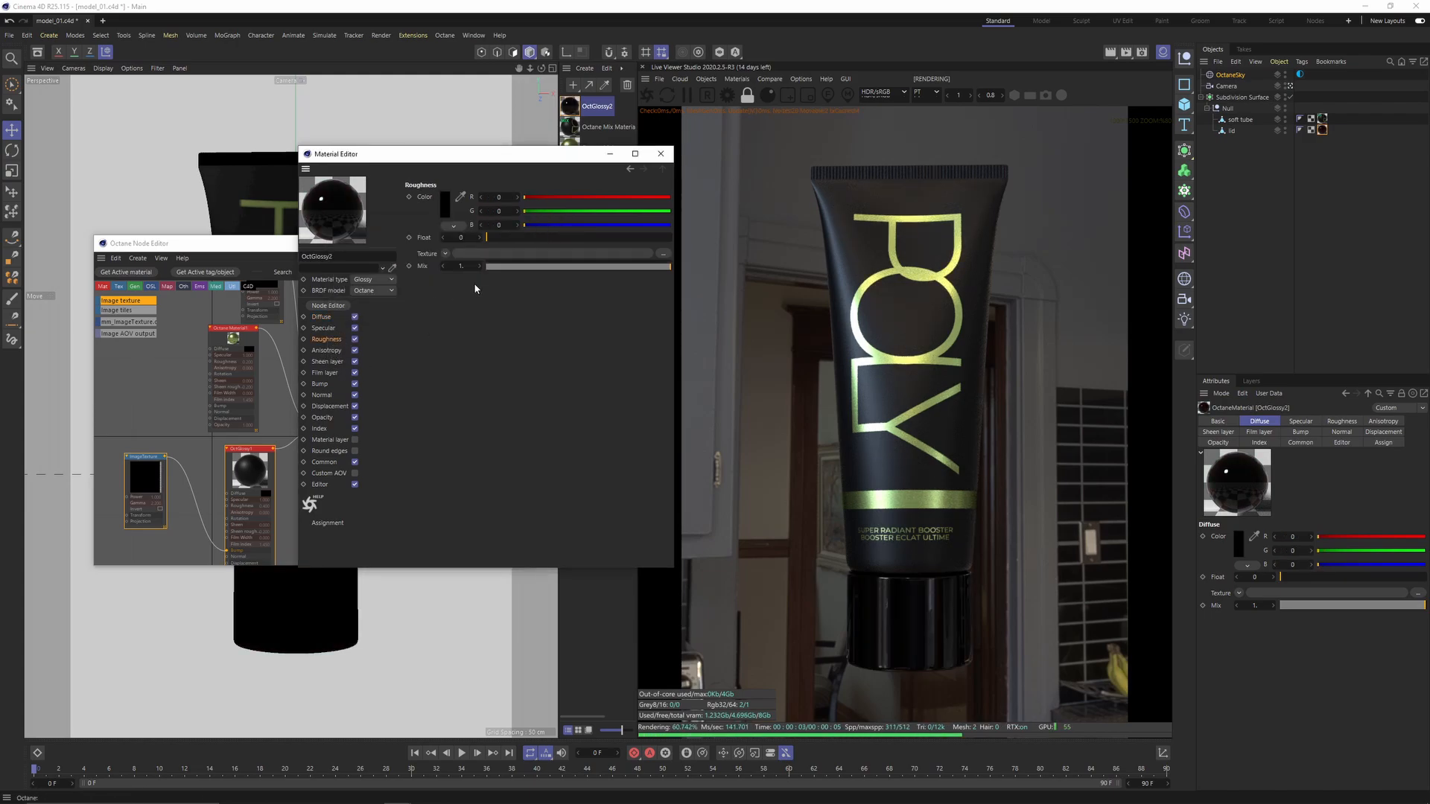
pyautogui.click(461, 237)
pyautogui.write('.4')
pyautogui.press('Return')
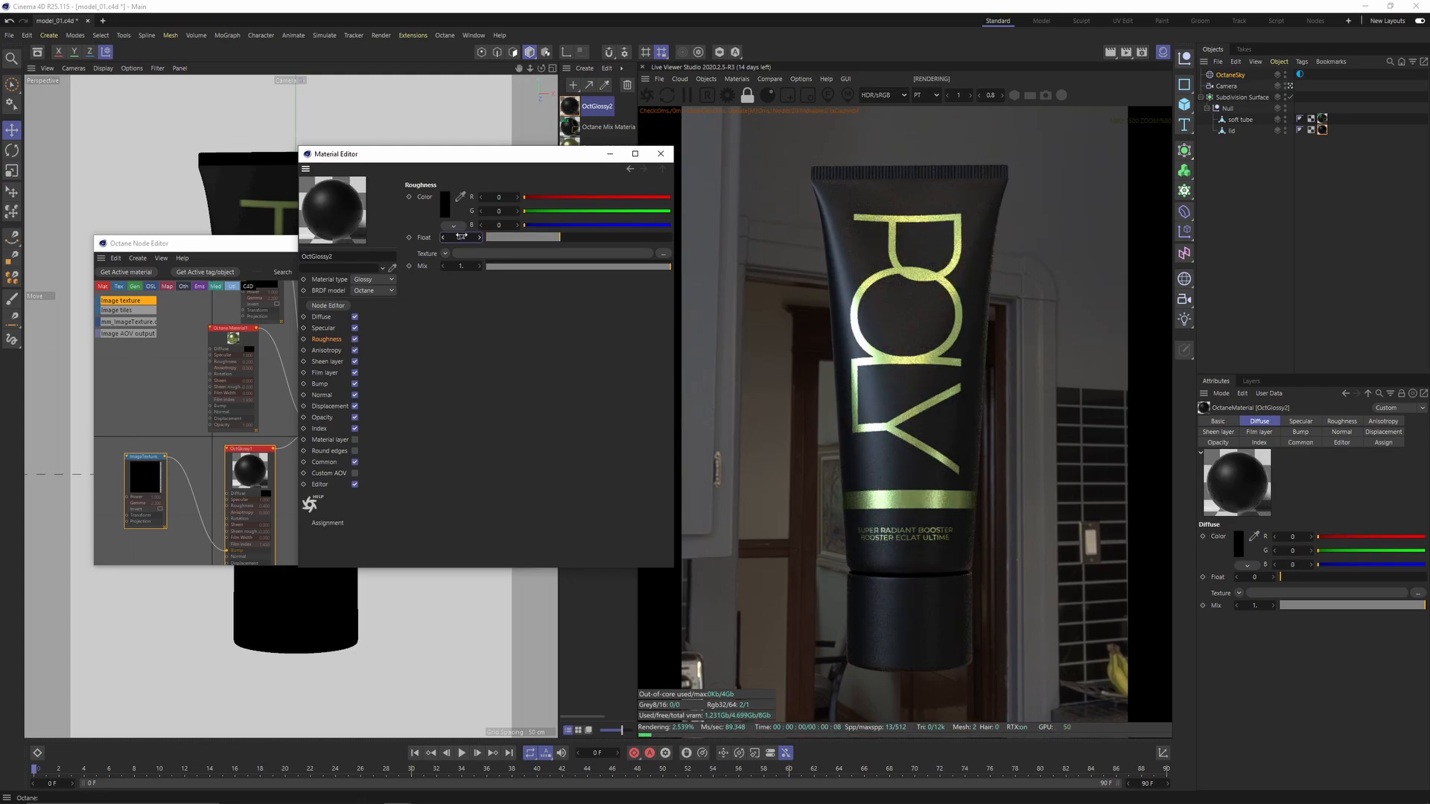
pyautogui.click(661, 154)
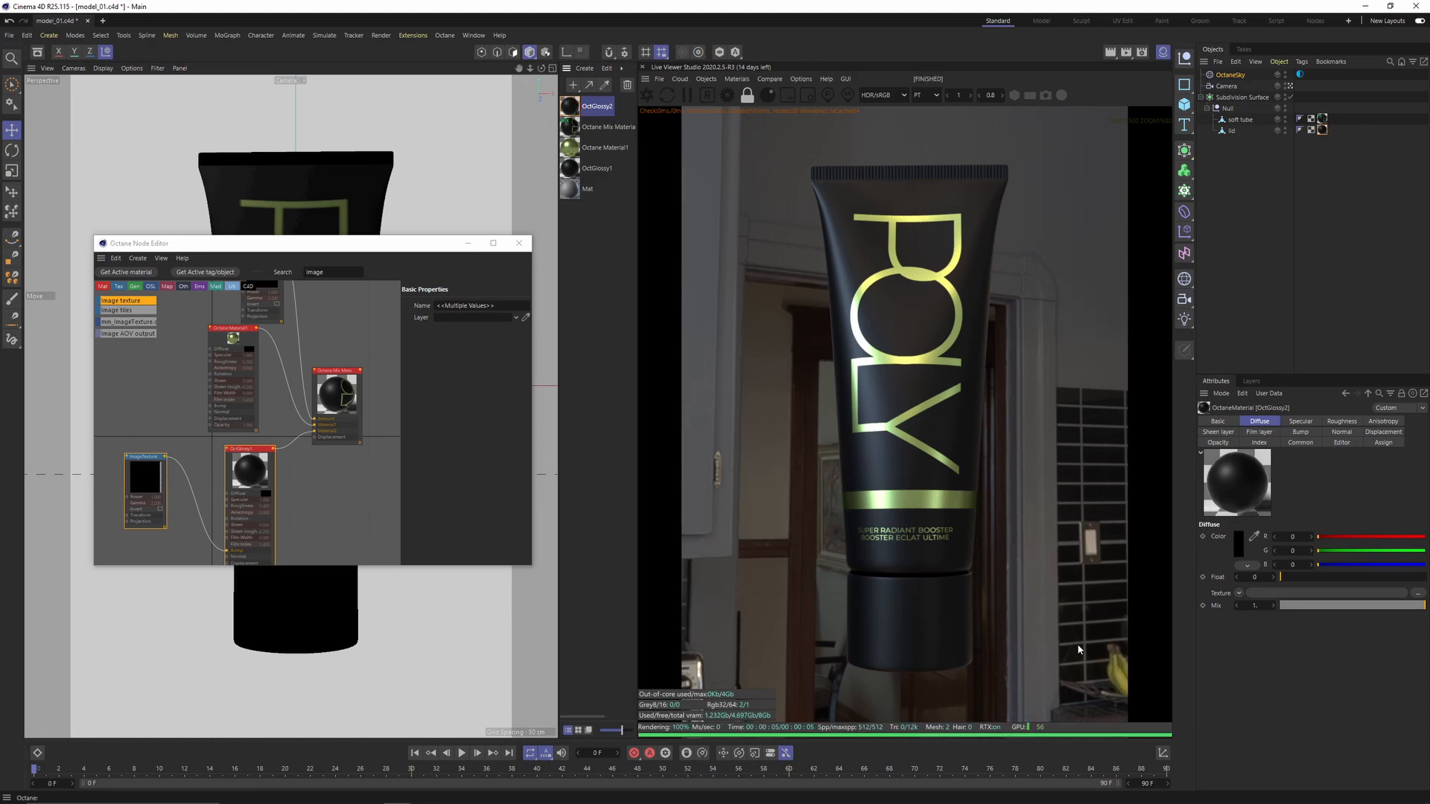
# Step: Rotate the Null group containing the tube and lid slightly about its vertical axis
pyautogui.click(1220, 109)
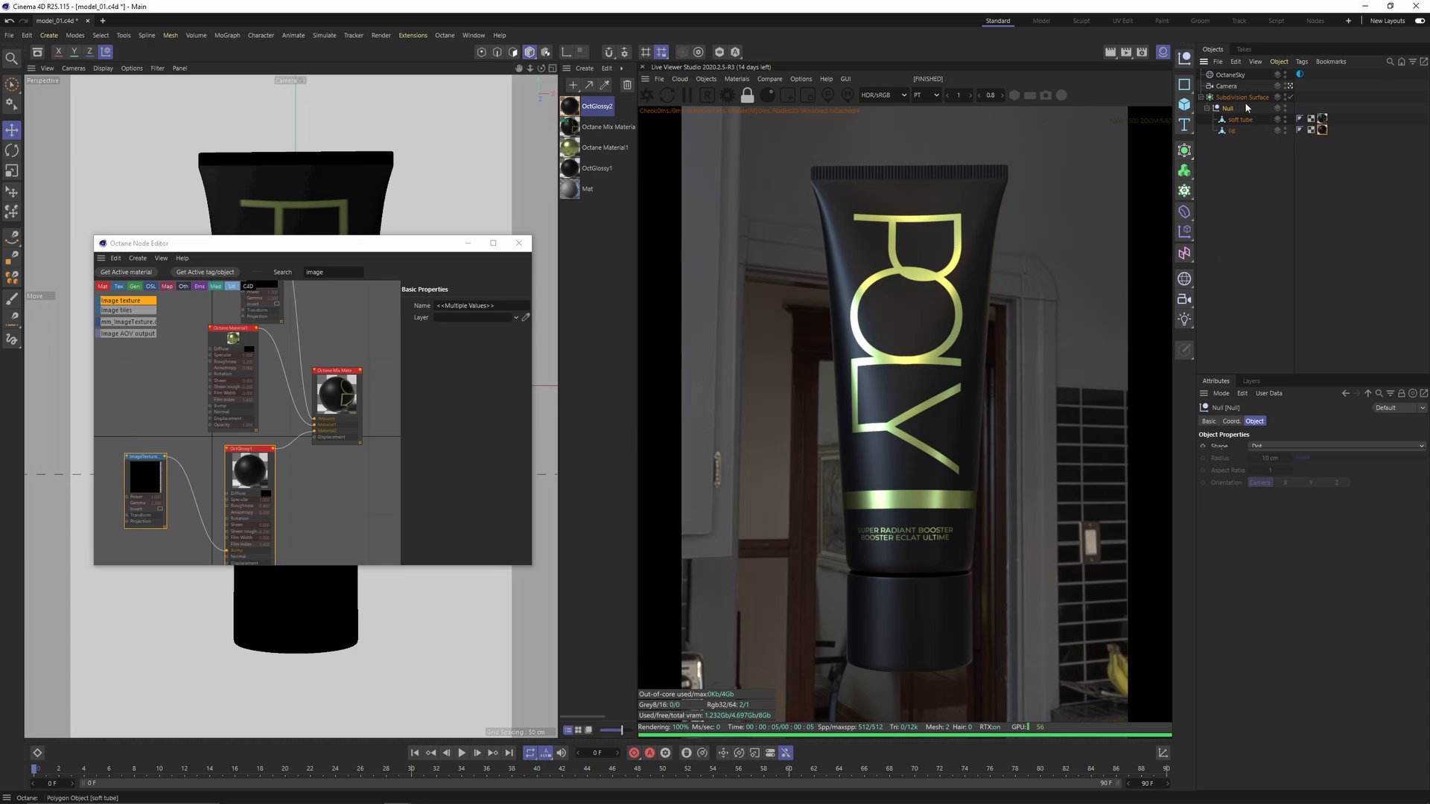
pyautogui.press('r')
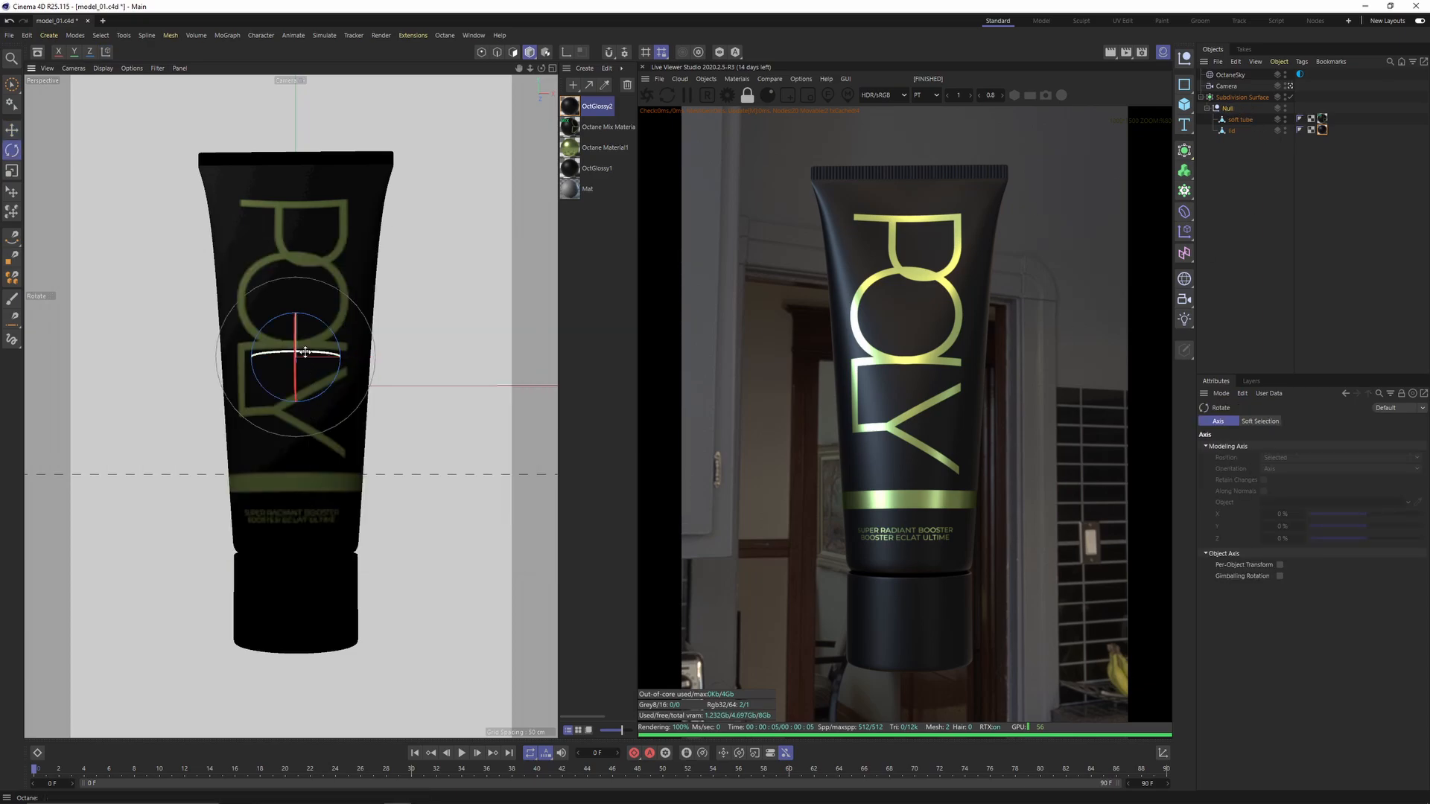
pyautogui.moveTo(310, 359); pyautogui.dragTo(374, 330)
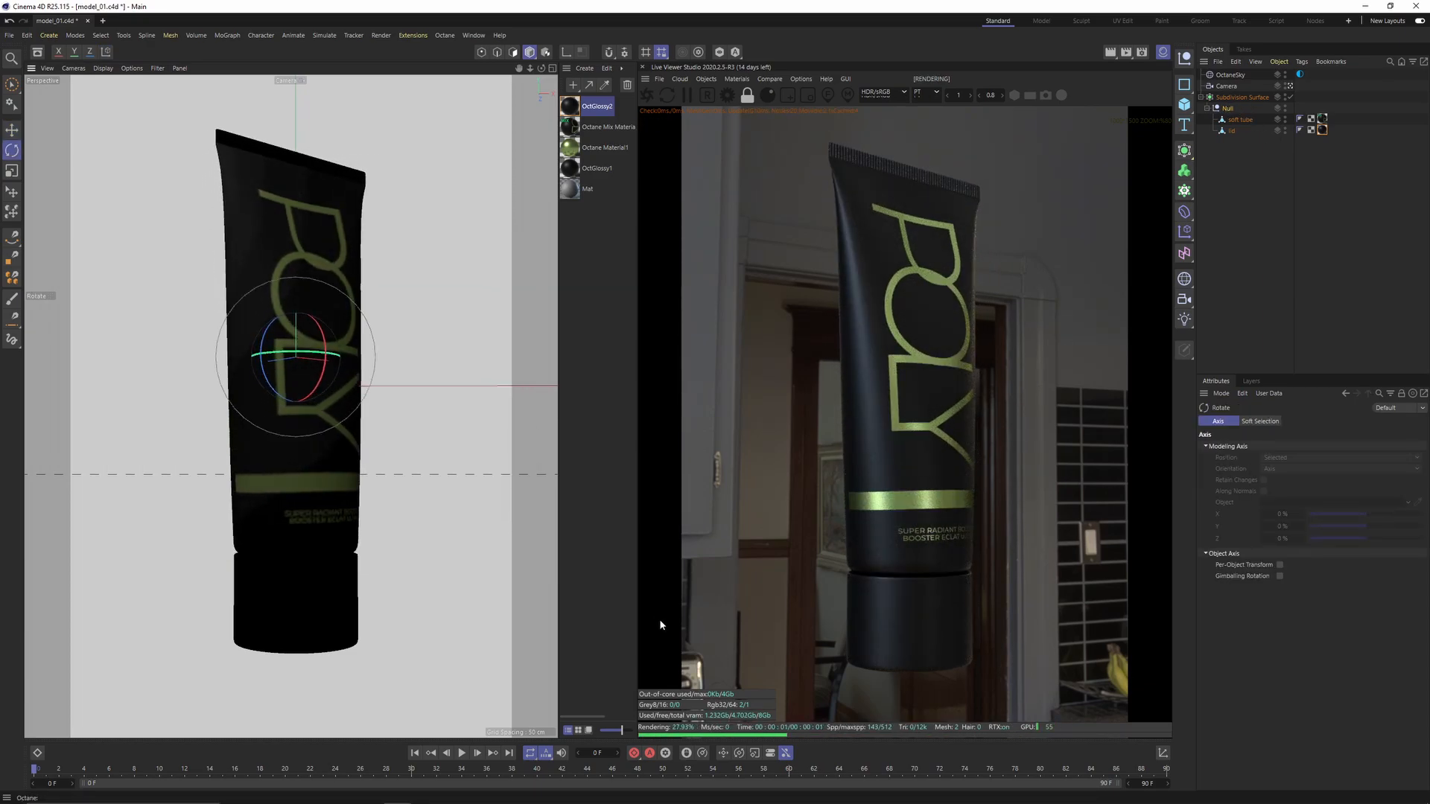
pyautogui.hotkey('ctrl', 'z')
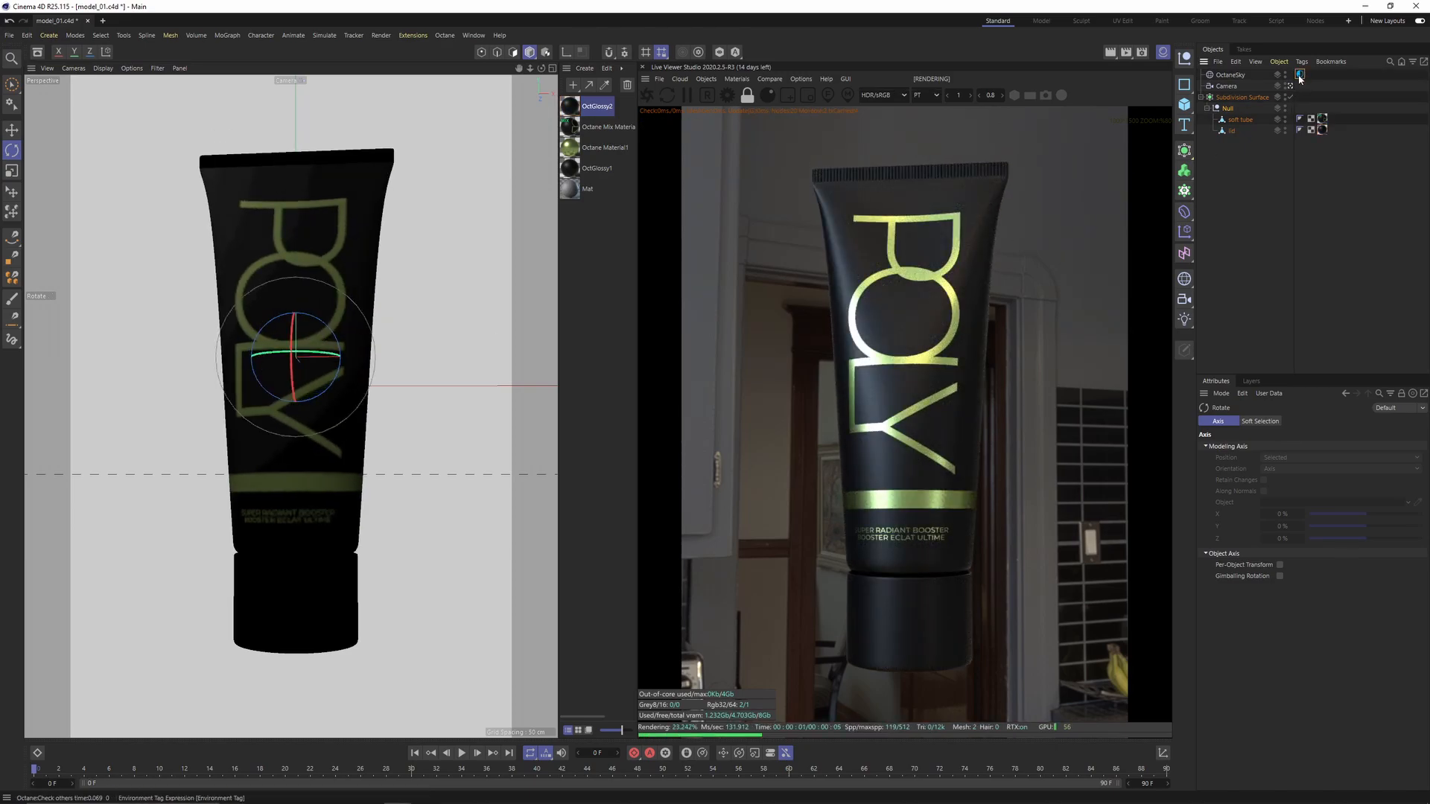
# Step: Rotate the OctaneSky environment by setting its RotX to about 0.19
pyautogui.click(1300, 74)
pyautogui.moveTo(1358, 525); pyautogui.dragTo(1371, 526)
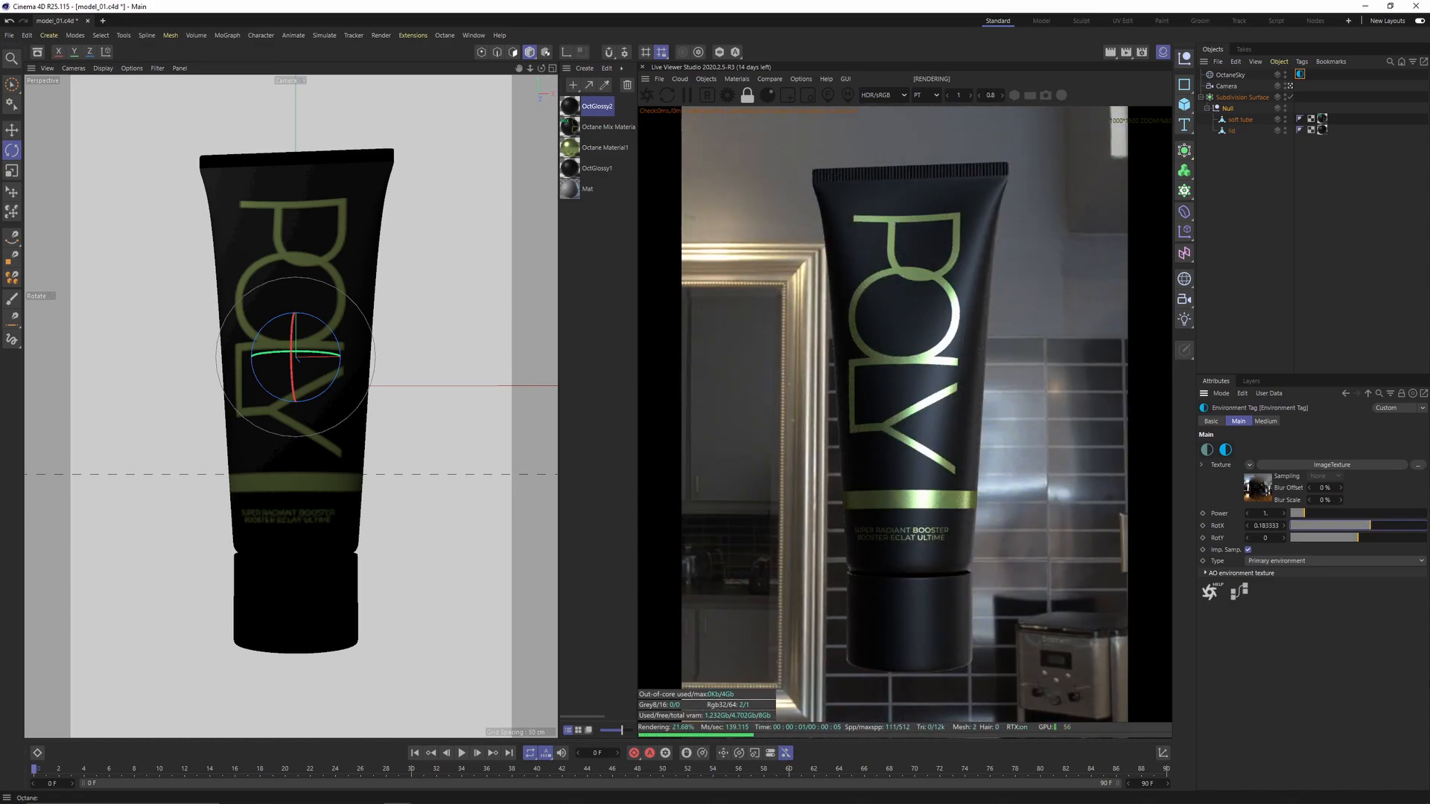
# Step: Set the roughness of the green Octane Material1 to 0.1 and close its editor
pyautogui.doubleClick(570, 147)
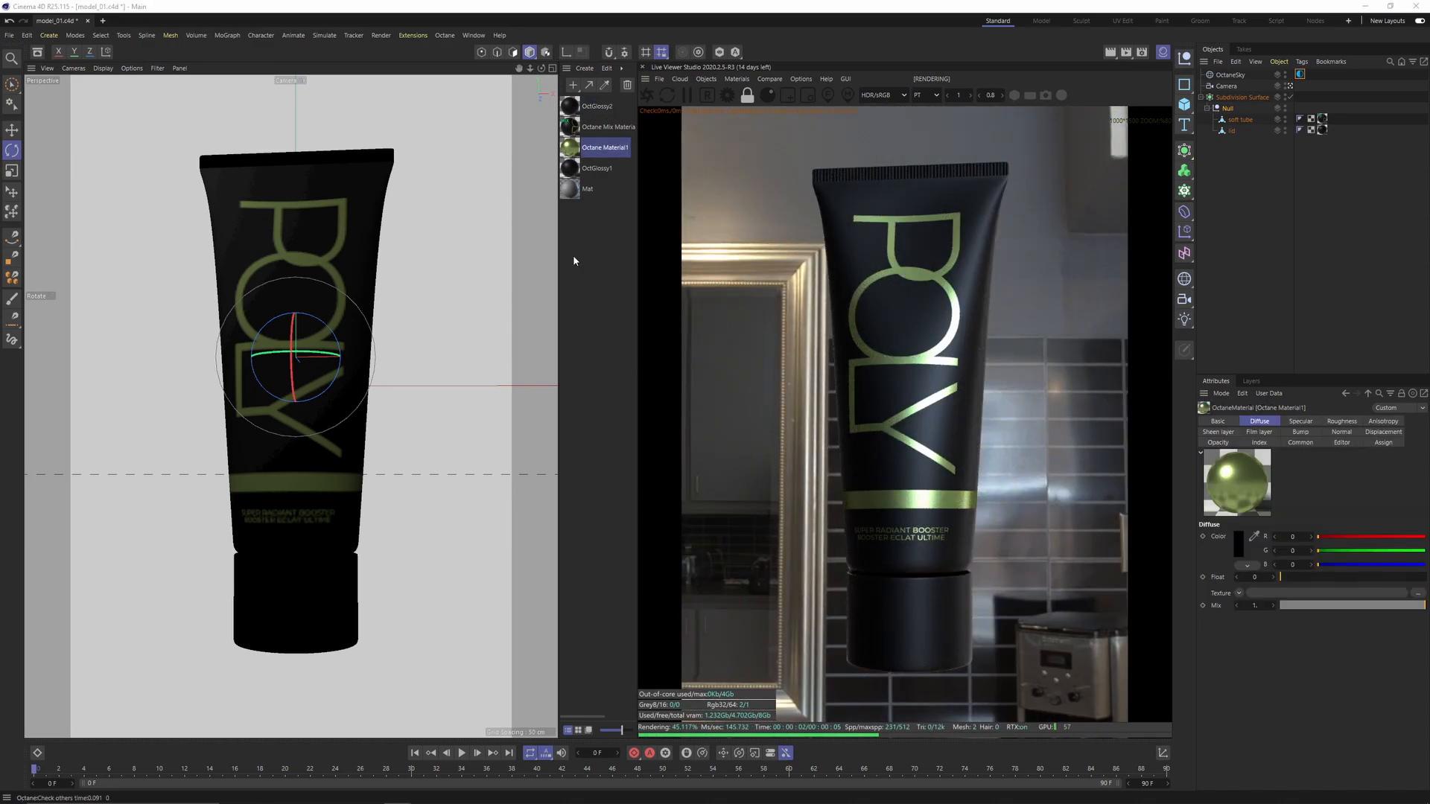
pyautogui.moveTo(799, 146); pyautogui.dragTo(490, 169)
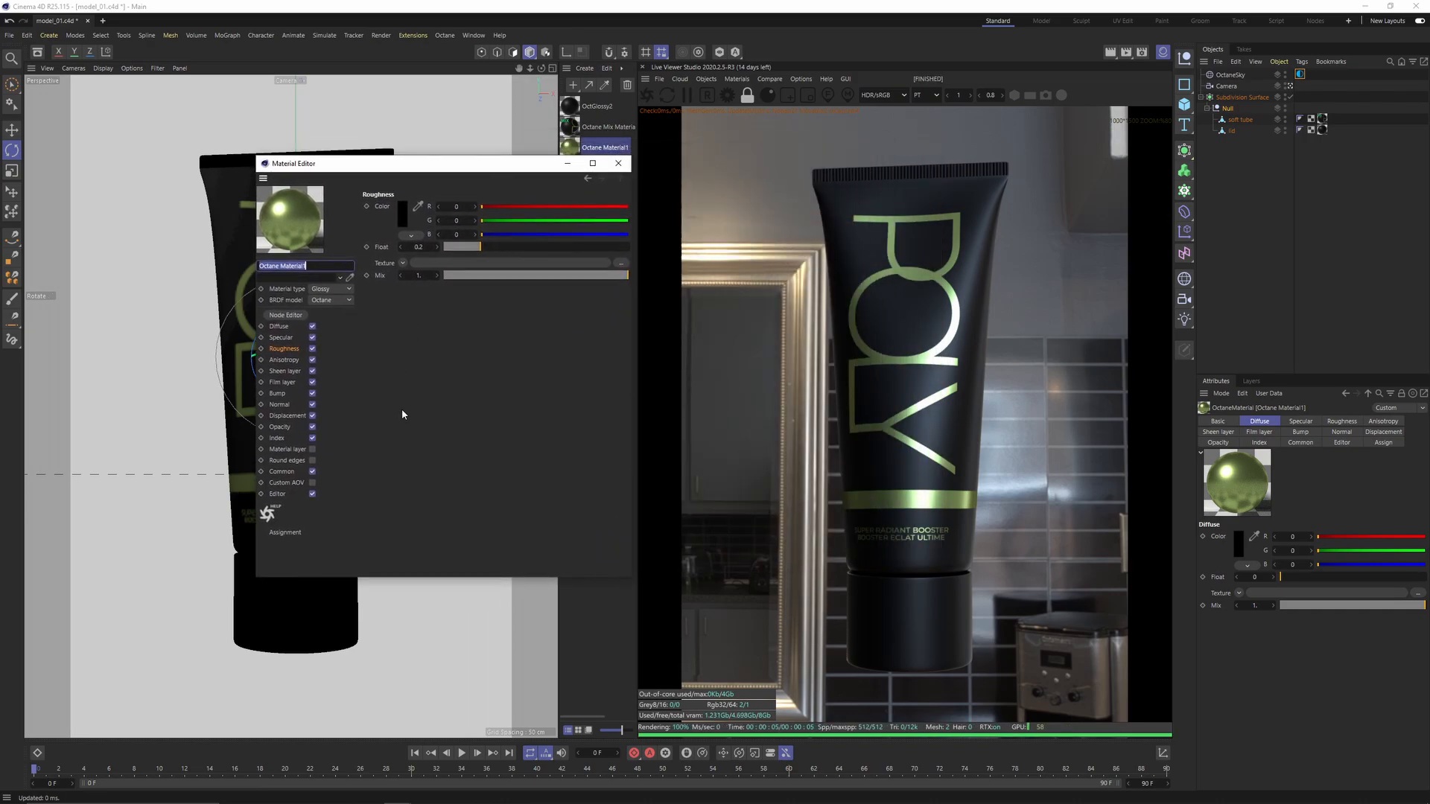
pyautogui.click(288, 352)
pyautogui.click(420, 247)
pyautogui.write('0.1')
pyautogui.press('Return')
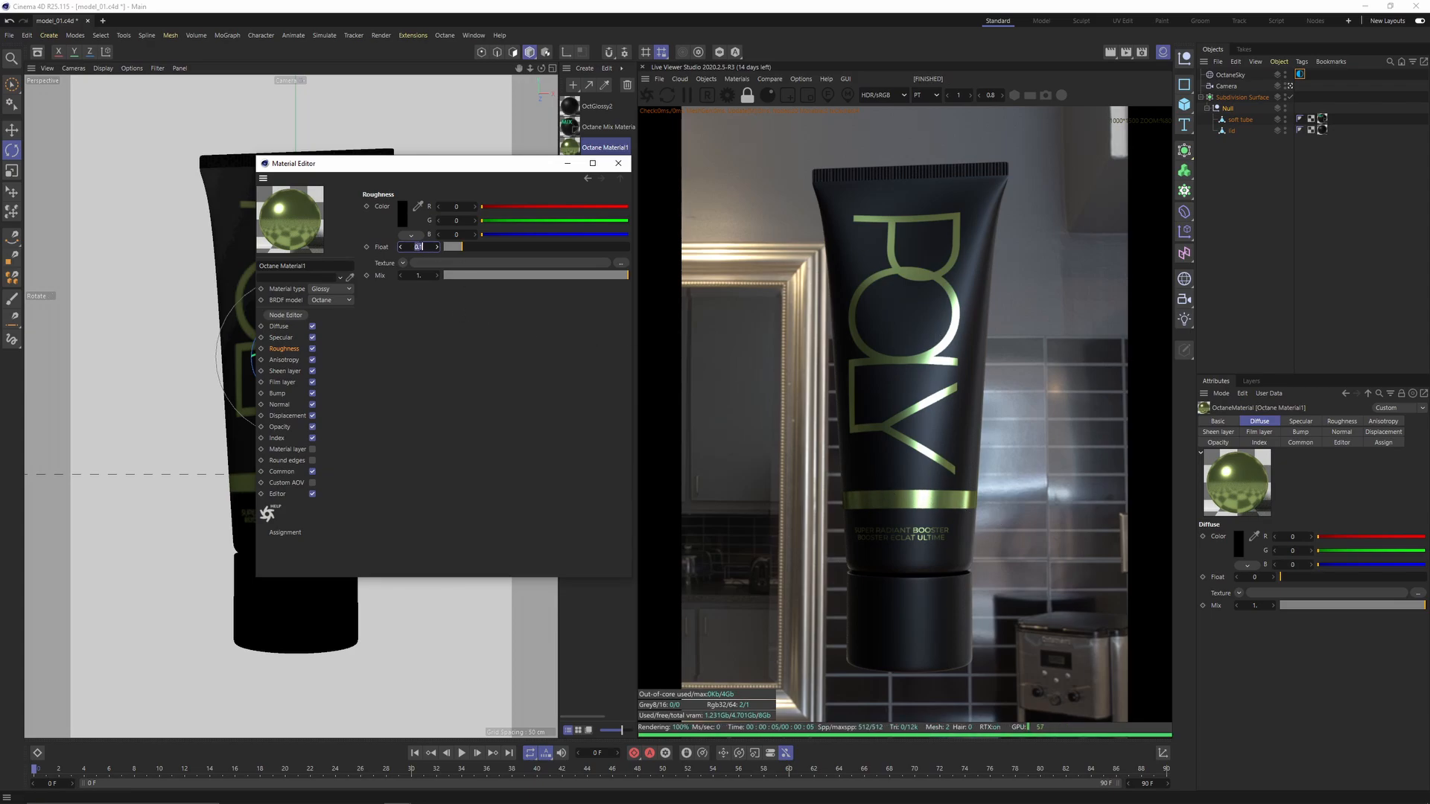
pyautogui.click(618, 163)
# Step: Try a roughness of 0.3 on the OctGlossy1 material, settle on 0.5 and close its editor
pyautogui.click(576, 171)
pyautogui.doubleClick(571, 172)
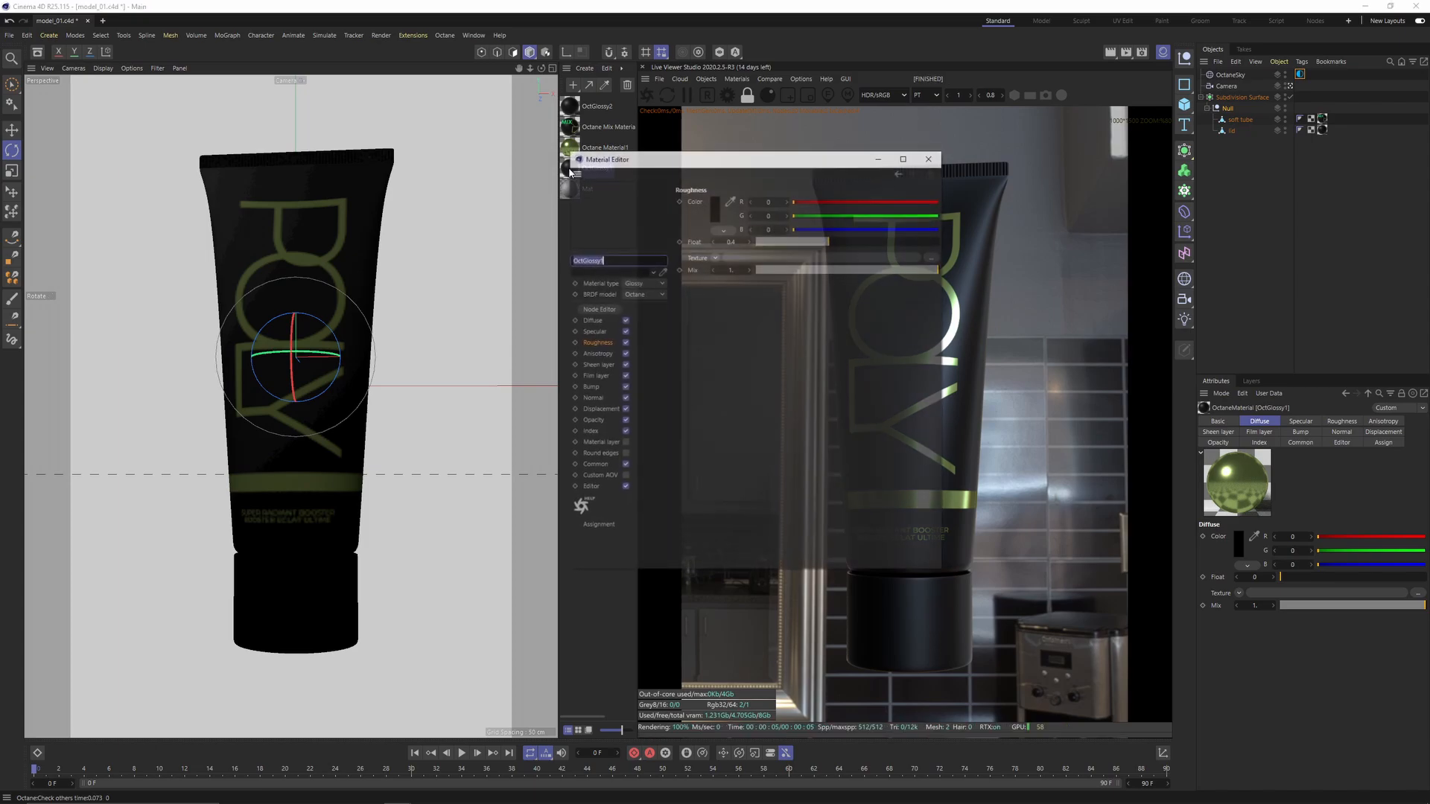
pyautogui.moveTo(610, 157); pyautogui.dragTo(278, 186)
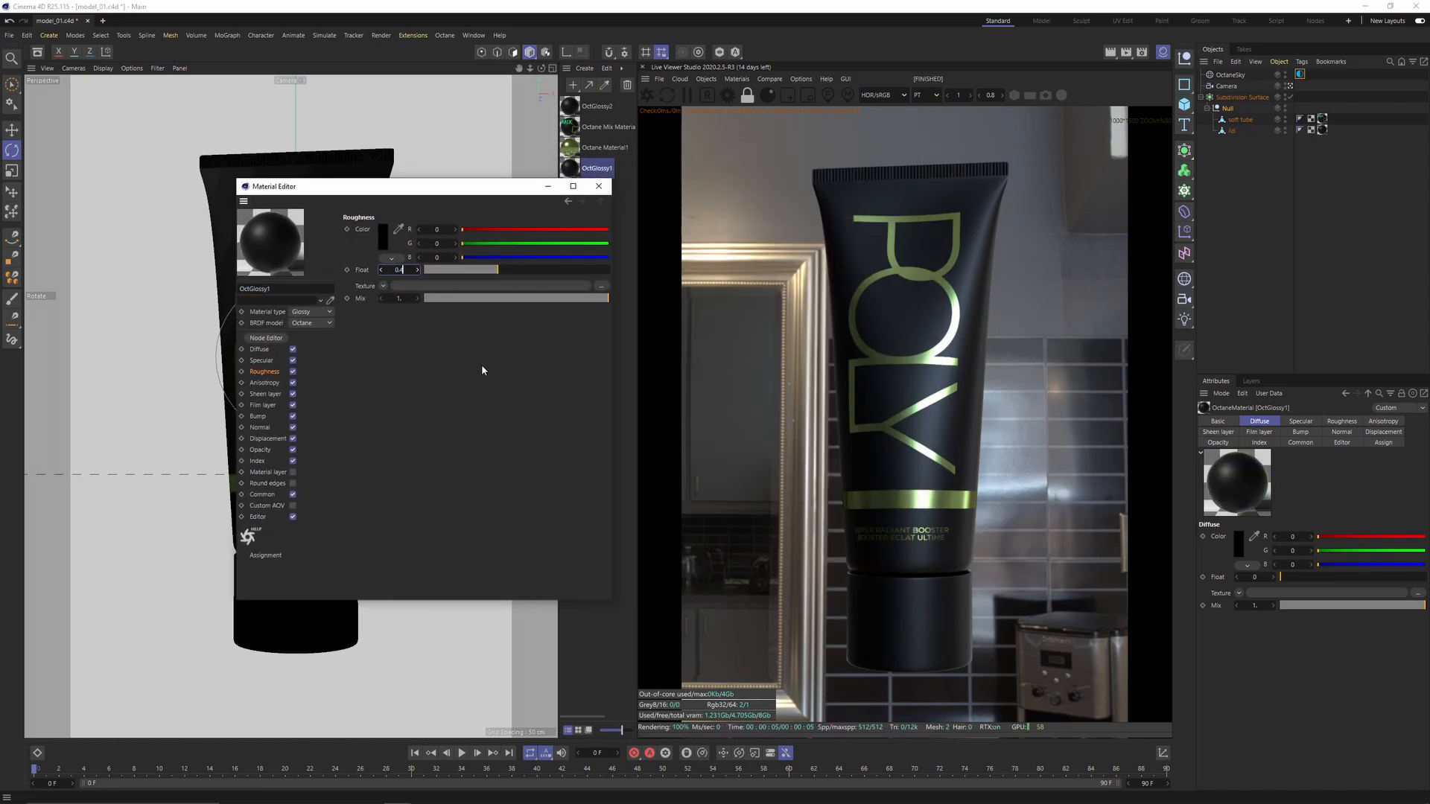
pyautogui.press('BackSpace')
pyautogui.write('3')
pyautogui.press('Return')
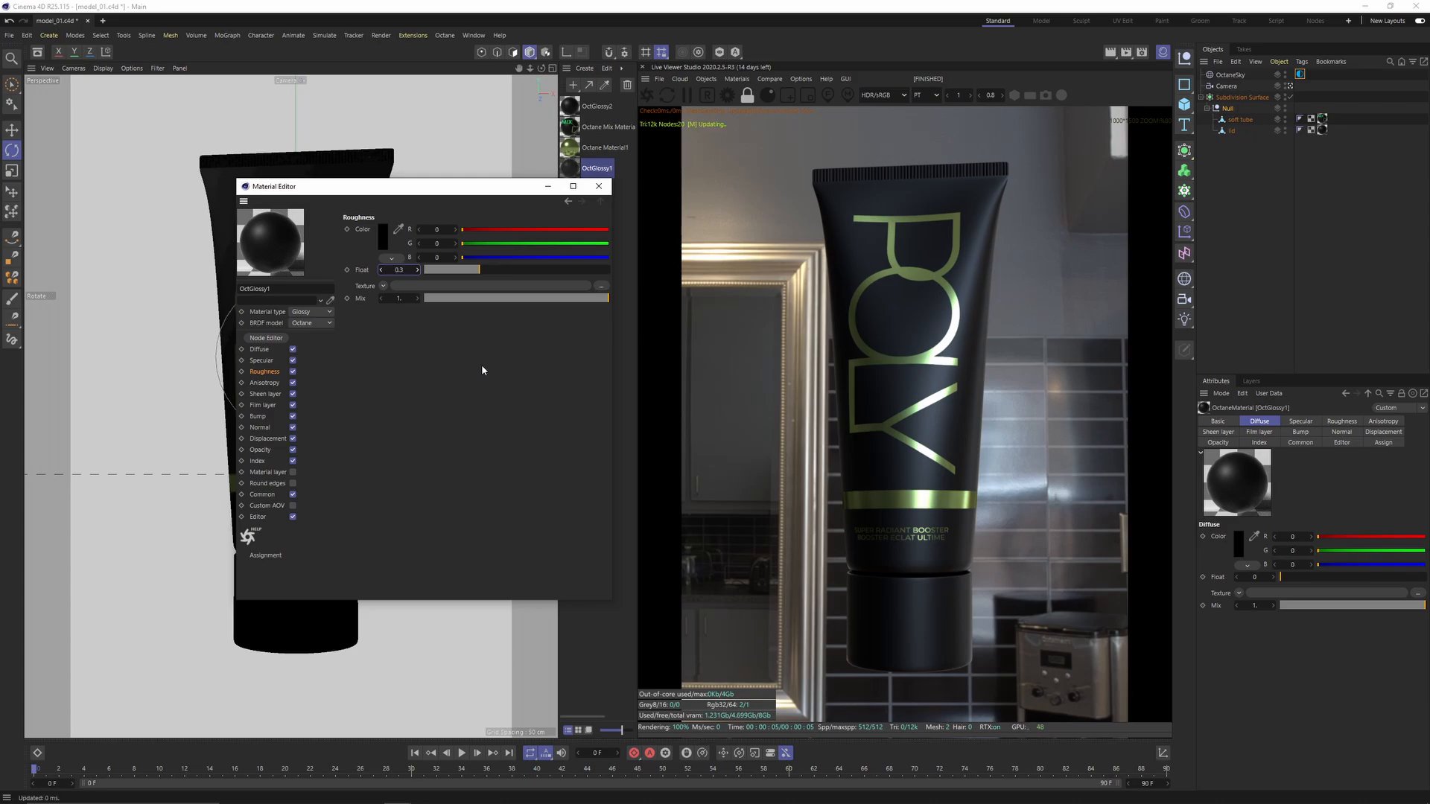
pyautogui.doubleClick(400, 269)
pyautogui.write('0.5')
pyautogui.press('Return')
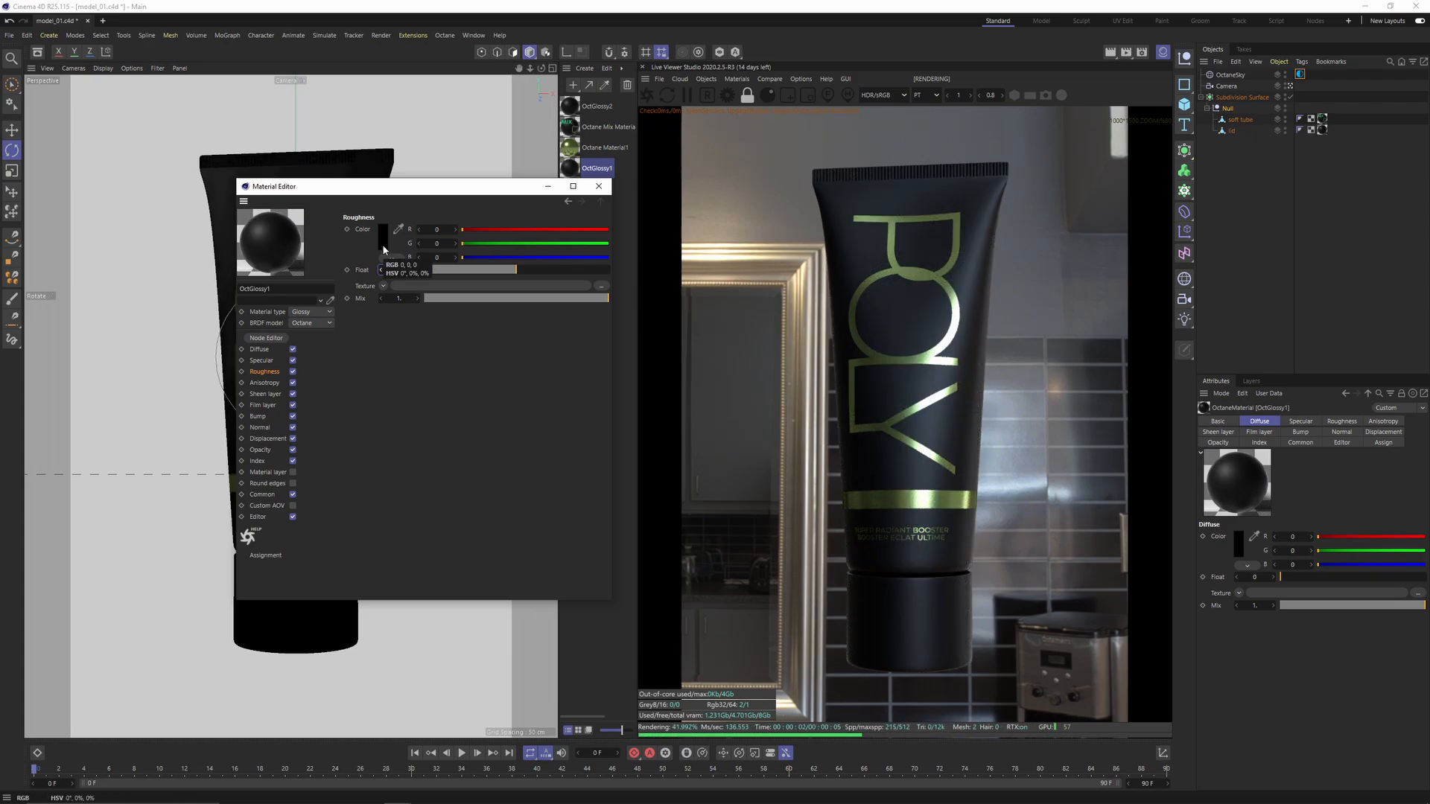
pyautogui.click(608, 189)
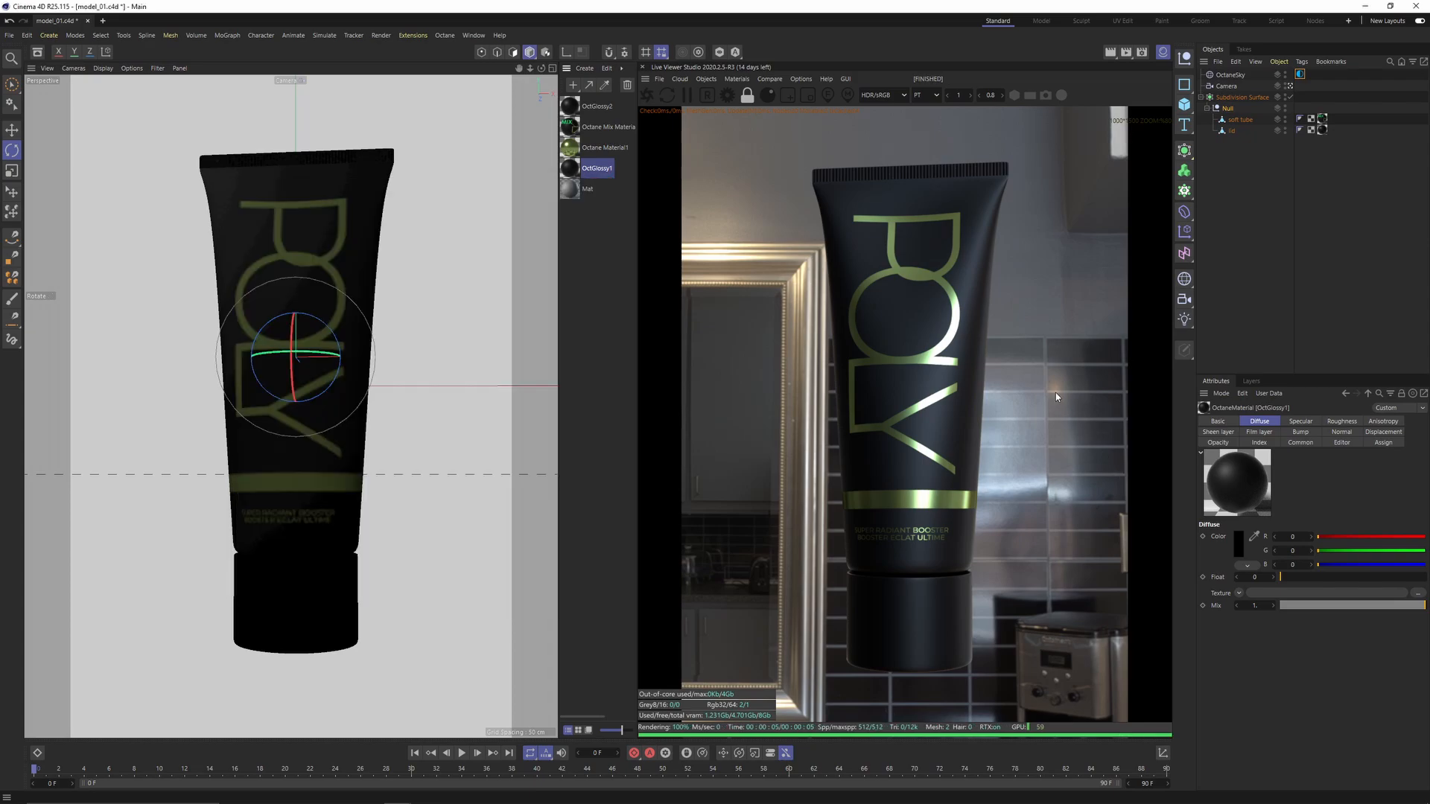
# Step: Replace the existing OctaneSky with a new, empty HDRI environment
pyautogui.click(1228, 78)
pyautogui.press('Delete')
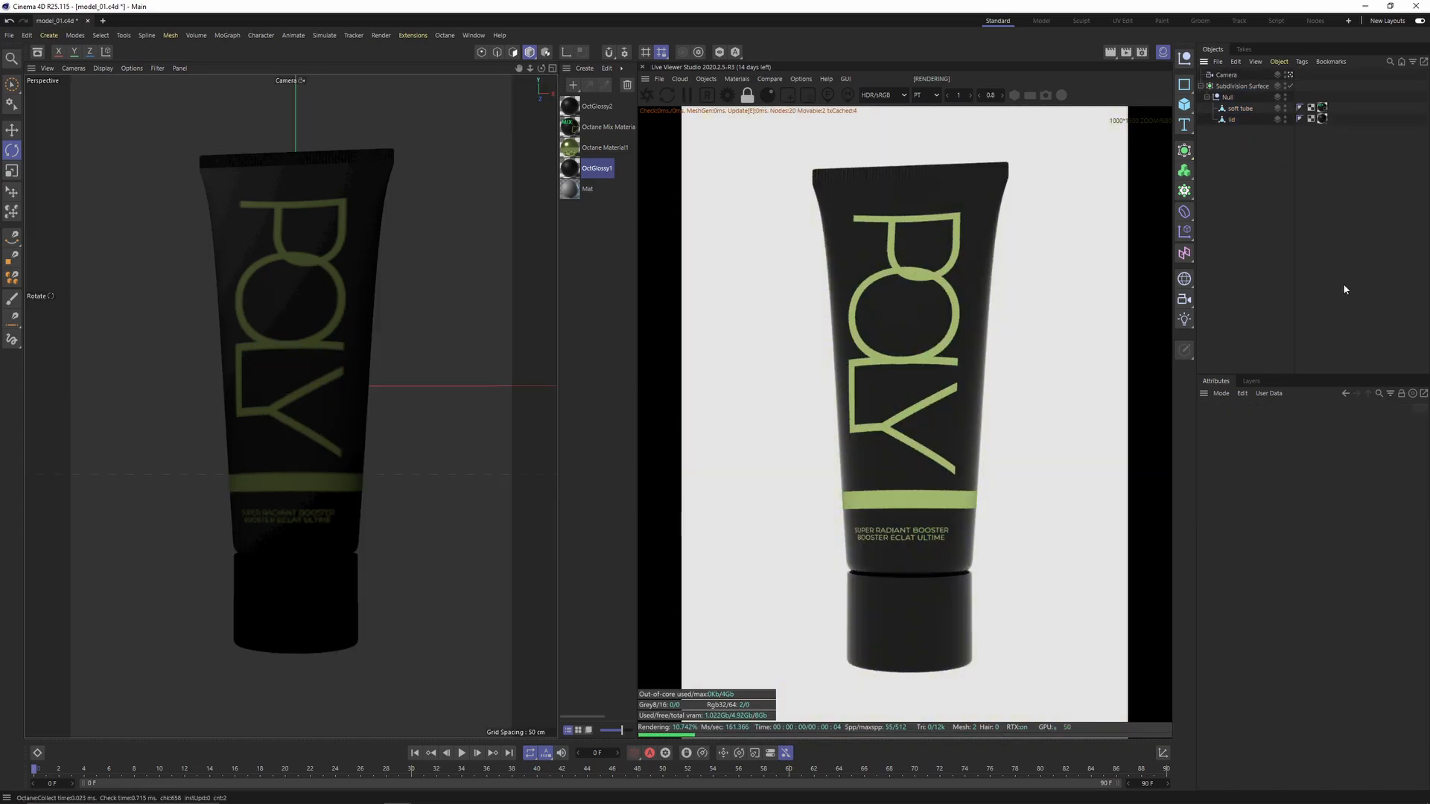
pyautogui.click(708, 79)
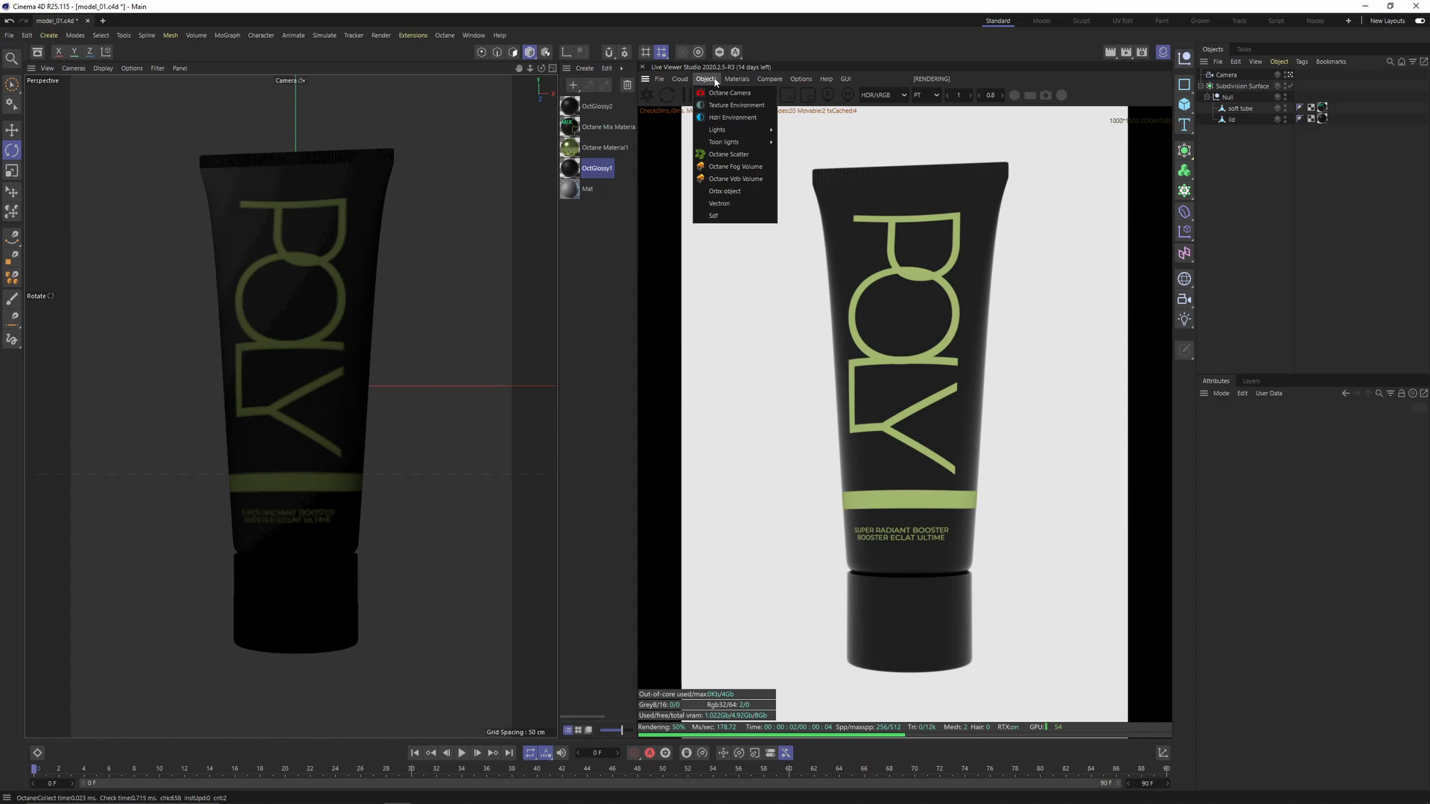
pyautogui.click(729, 119)
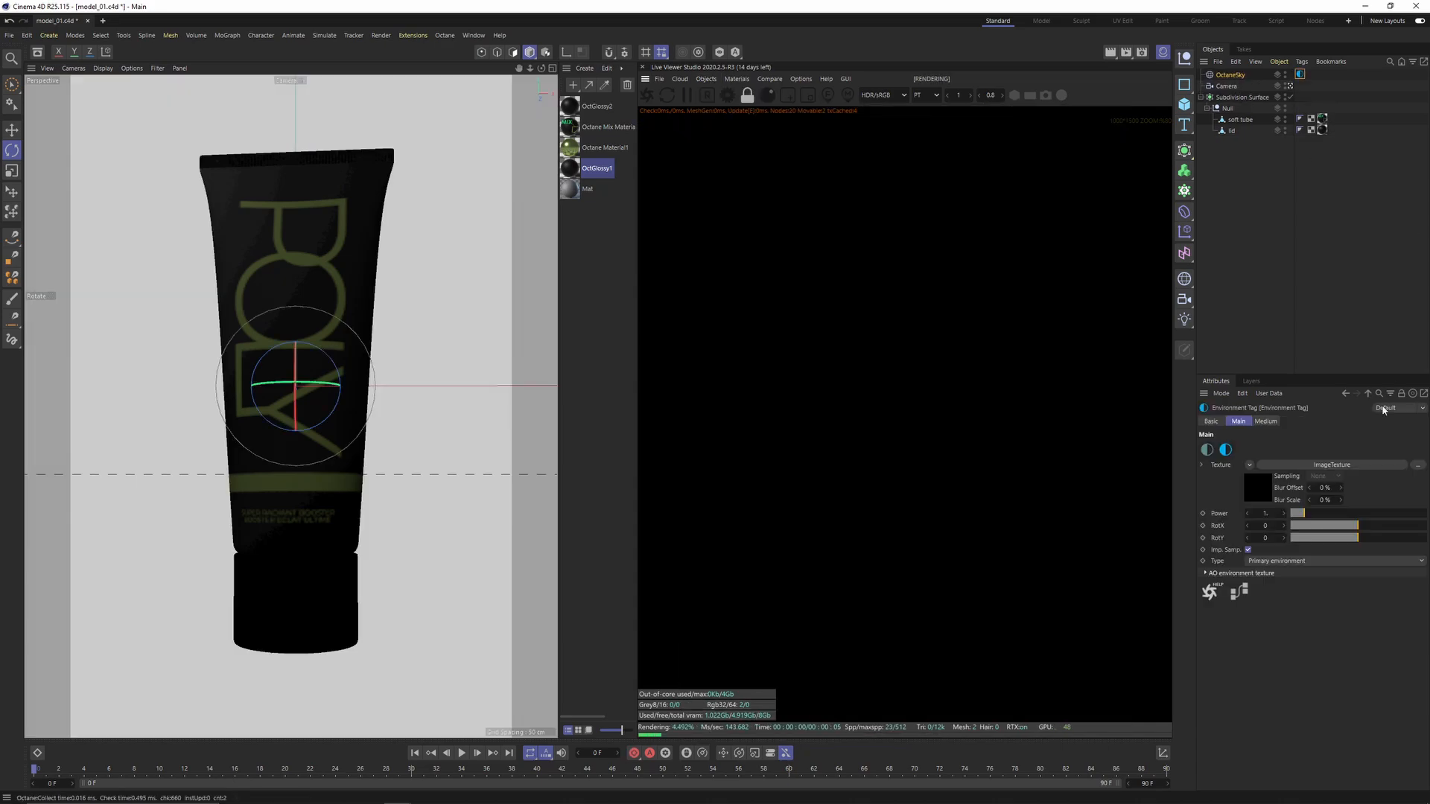
# Step: Try the Visible environment type on the new OctaneSky and switch it back to Primary environment
pyautogui.click(1272, 563)
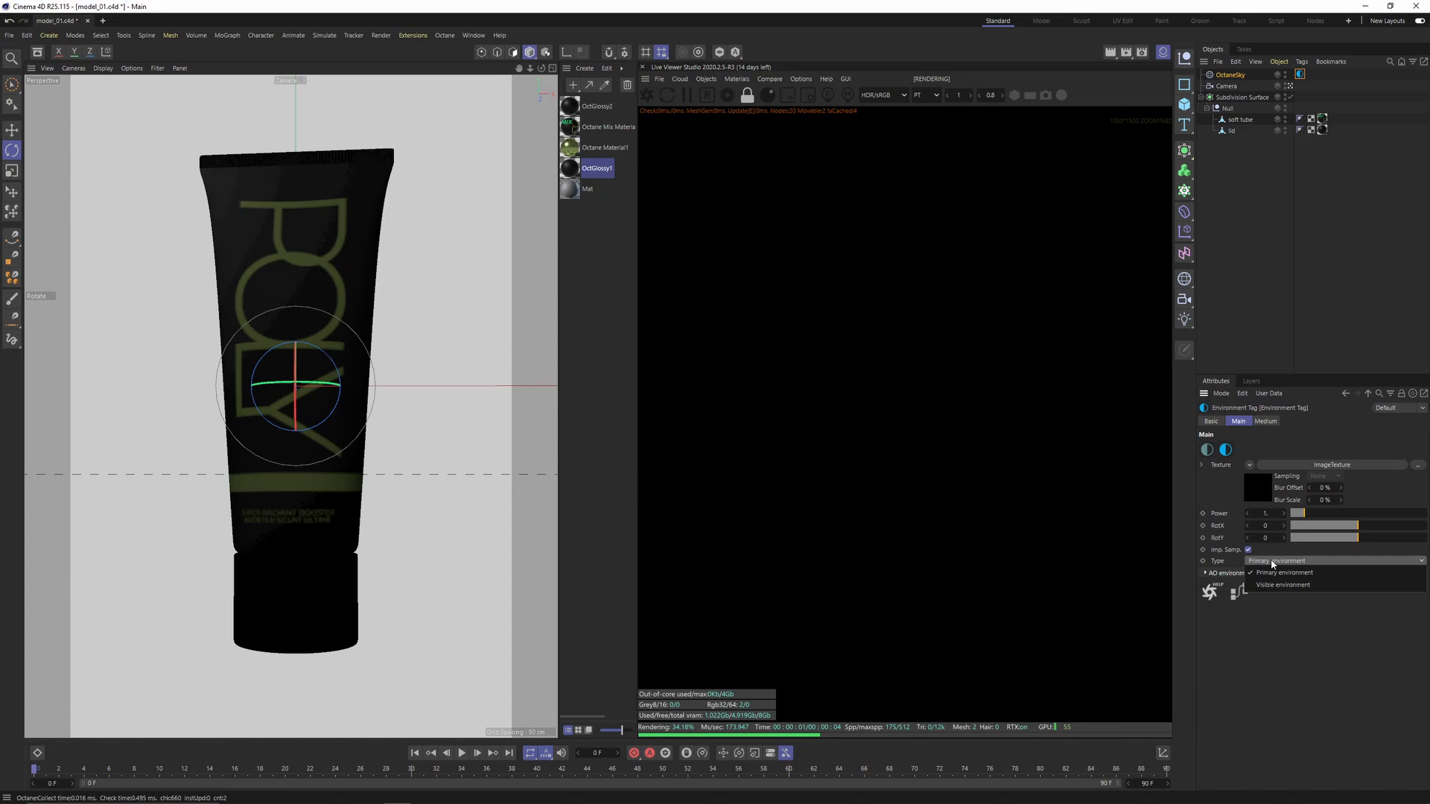
pyautogui.click(1279, 585)
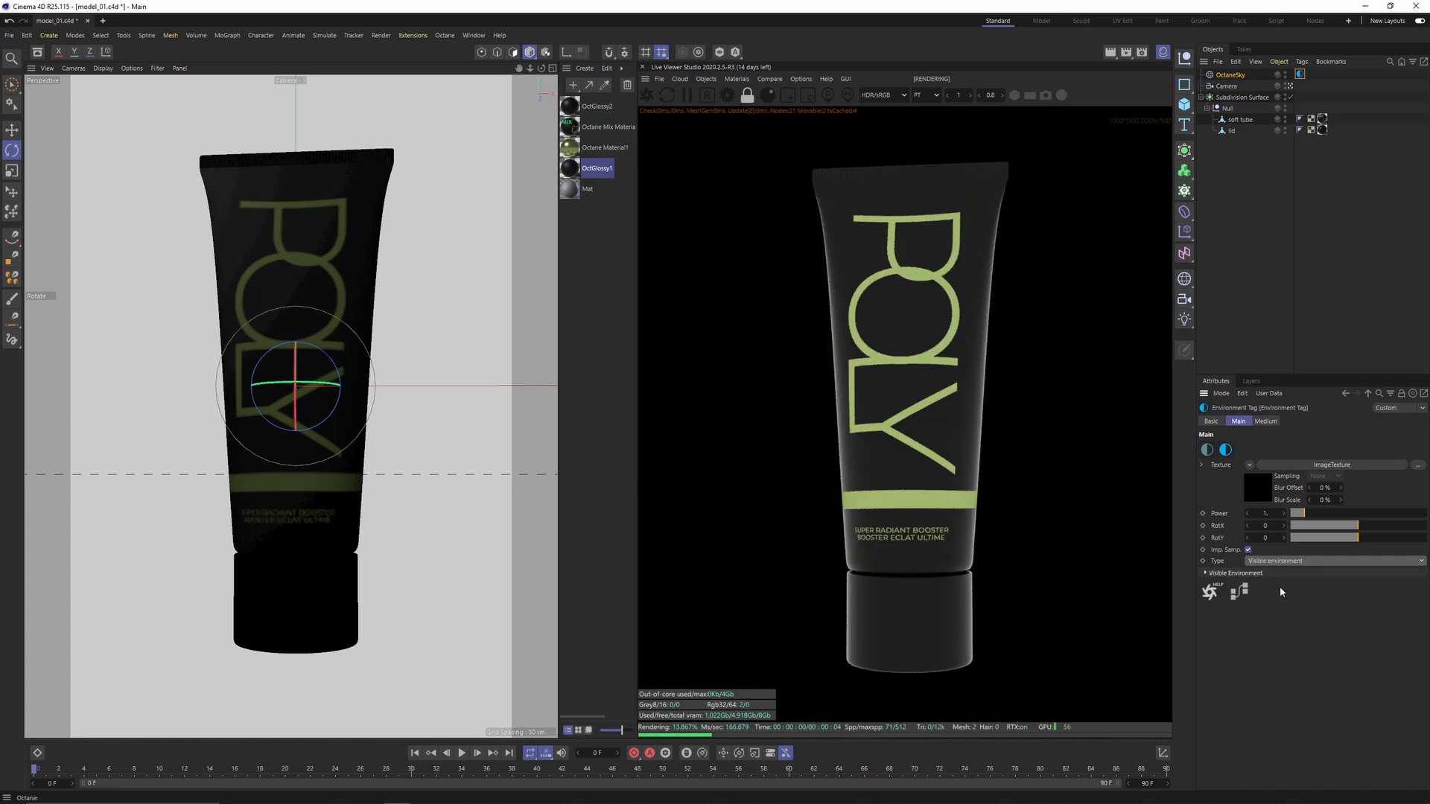
pyautogui.click(1295, 562)
pyautogui.click(1326, 571)
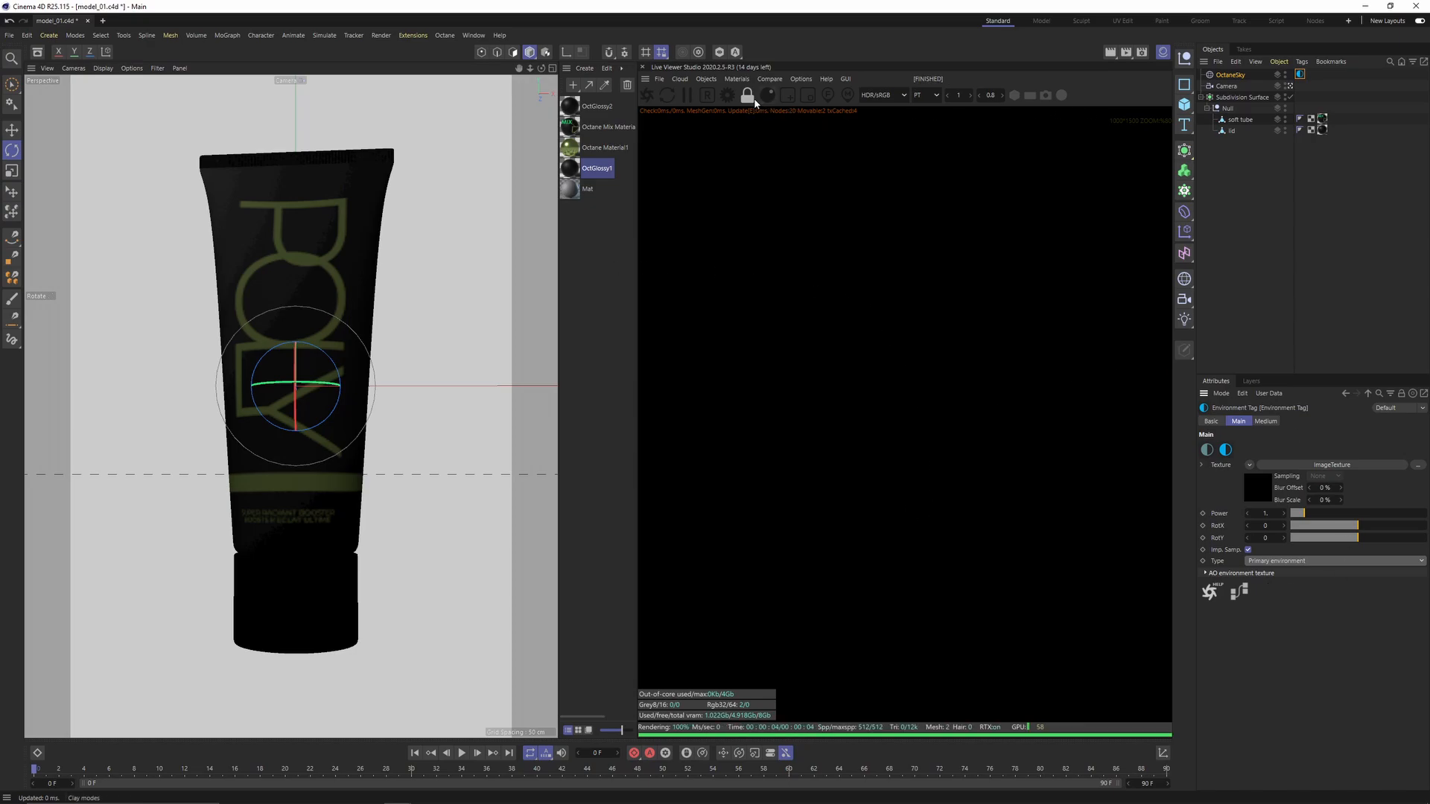
# Step: Pause the live render and add a cube primitive at the scene origin as a size reference
pyautogui.click(690, 100)
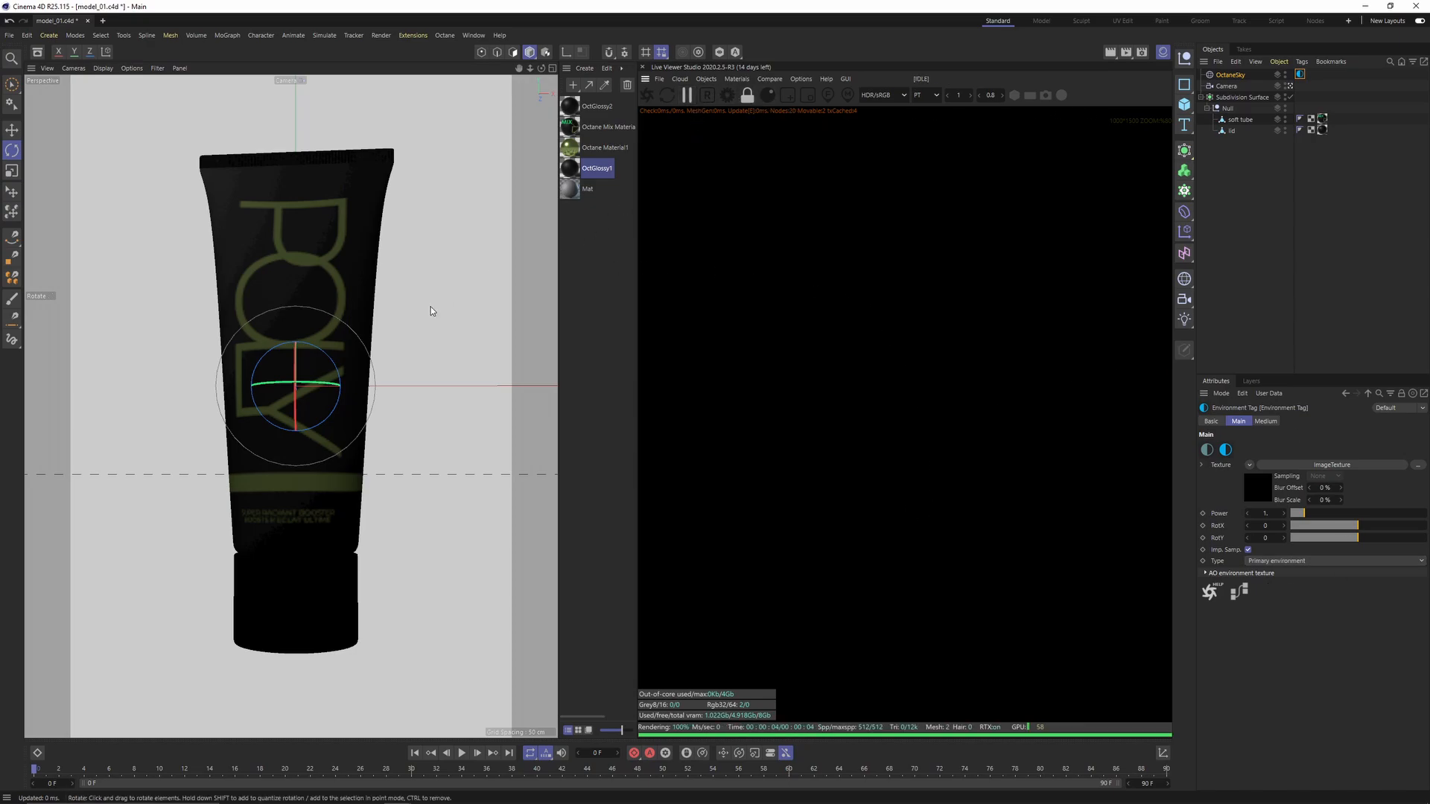
pyautogui.middleClick(398, 308)
pyautogui.press('F1')
pyautogui.click(1228, 108)
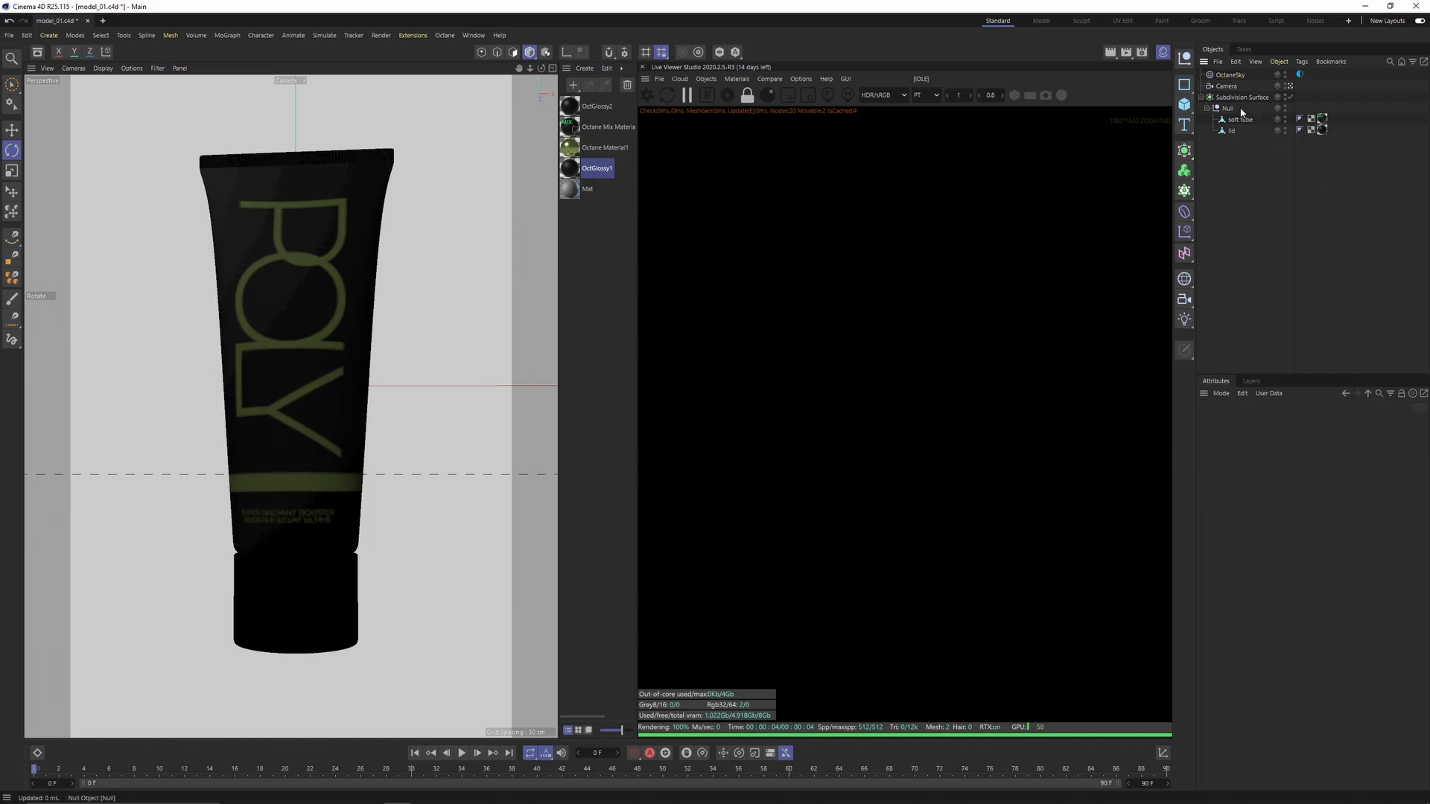
pyautogui.click(1237, 207)
pyautogui.moveTo(1184, 105); pyautogui.dragTo(451, 416)
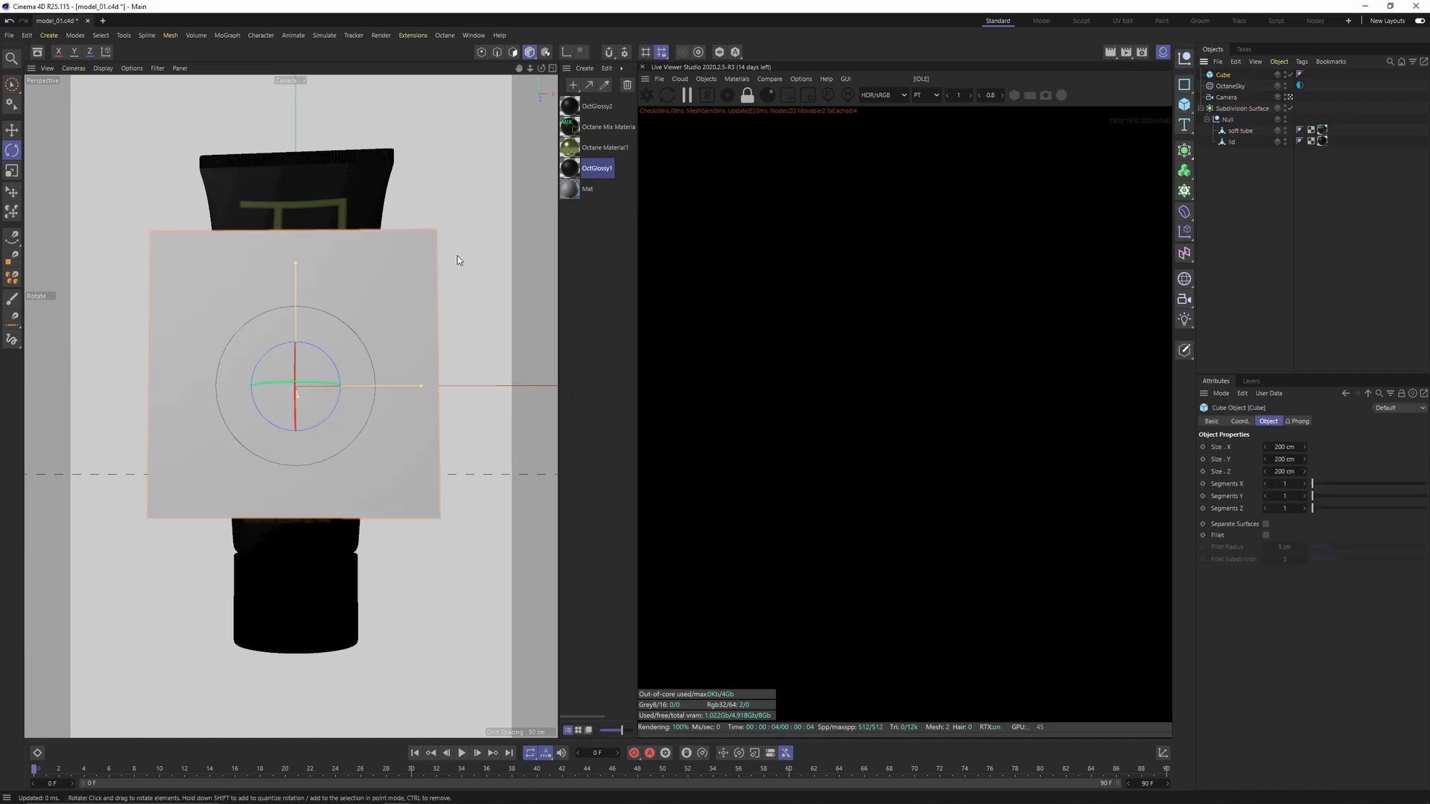
# Step: Set the reference cube's X, Y and Z sizes to 15 cm
pyautogui.click(1228, 119)
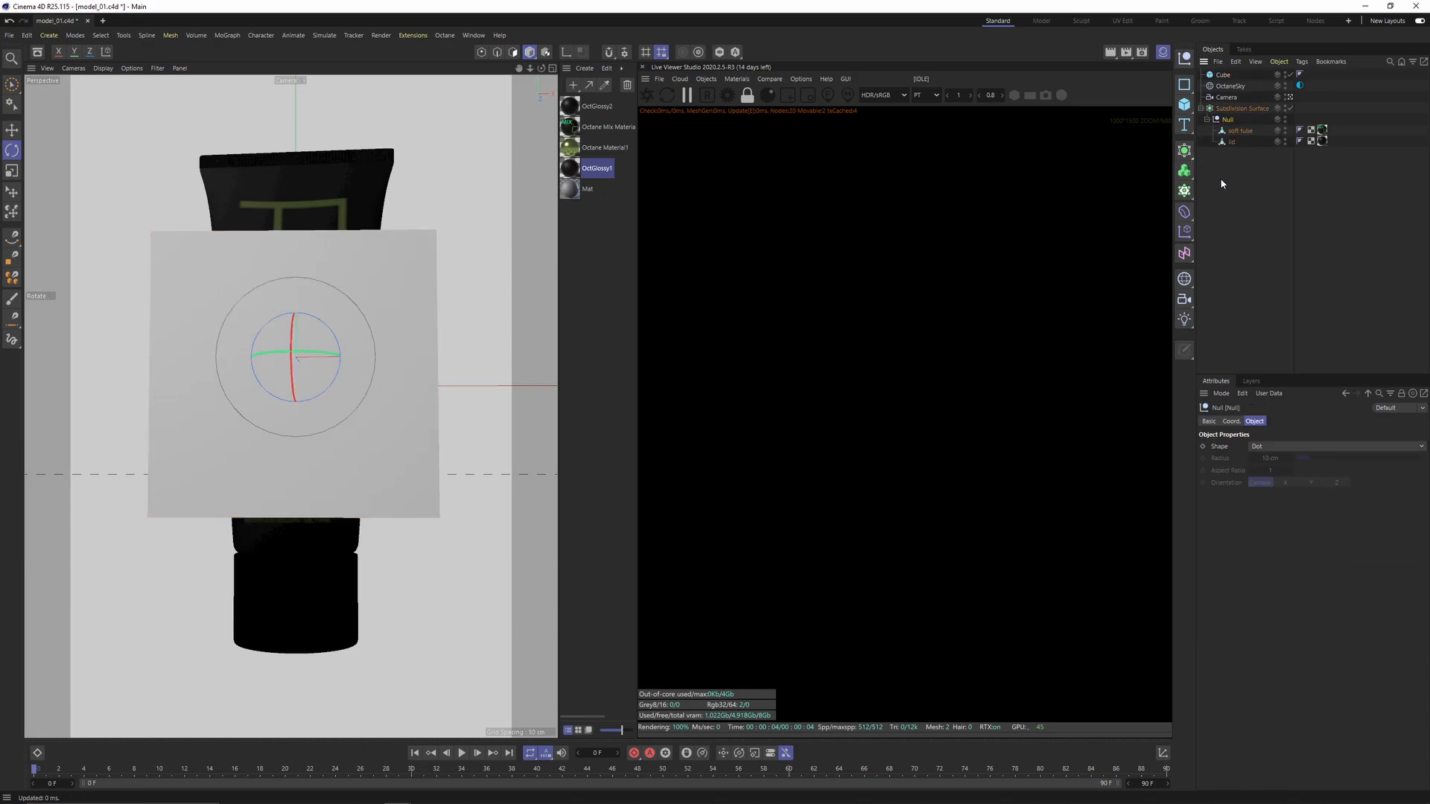
pyautogui.click(1223, 73)
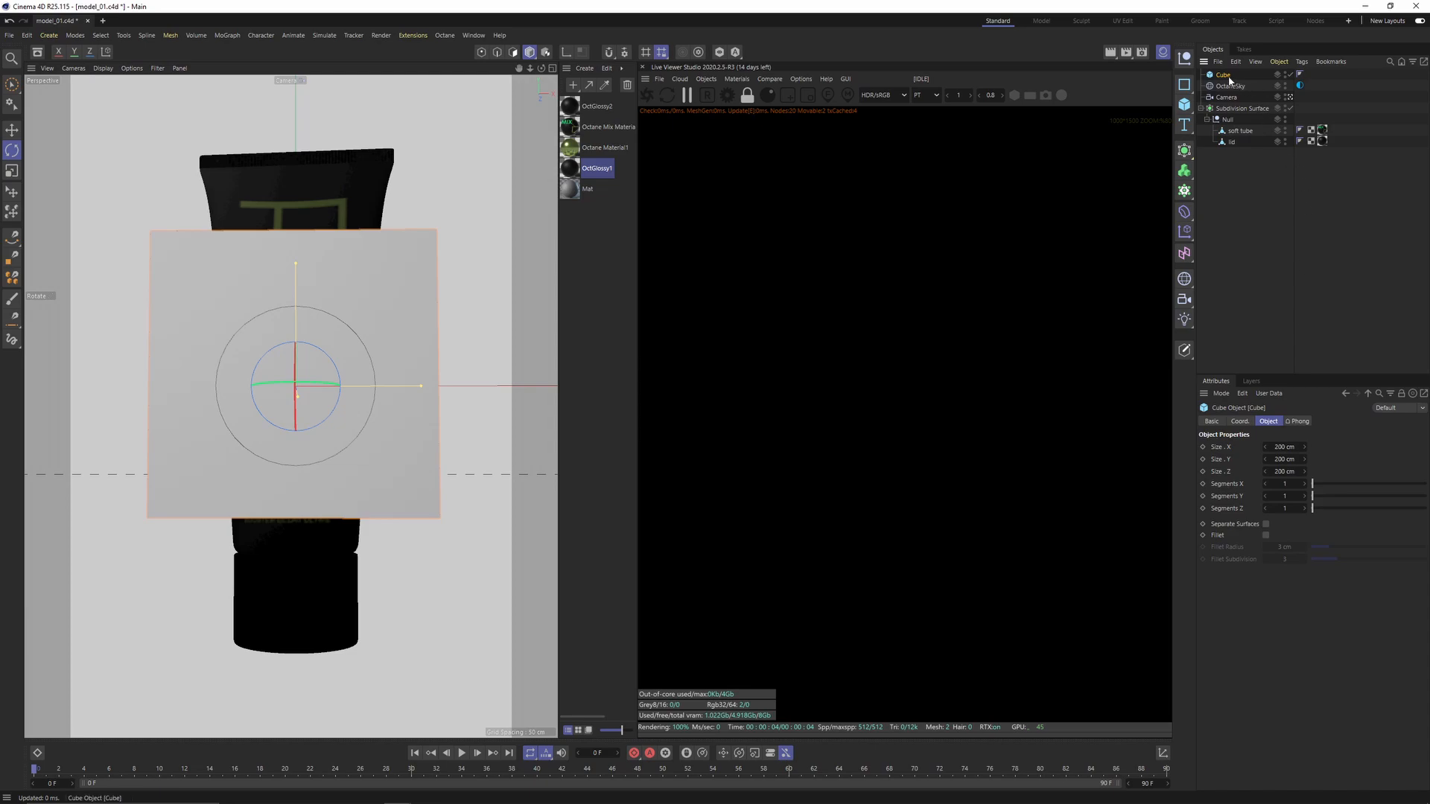
pyautogui.click(1283, 446)
pyautogui.write('15')
pyautogui.press('Tab')
pyautogui.write('15')
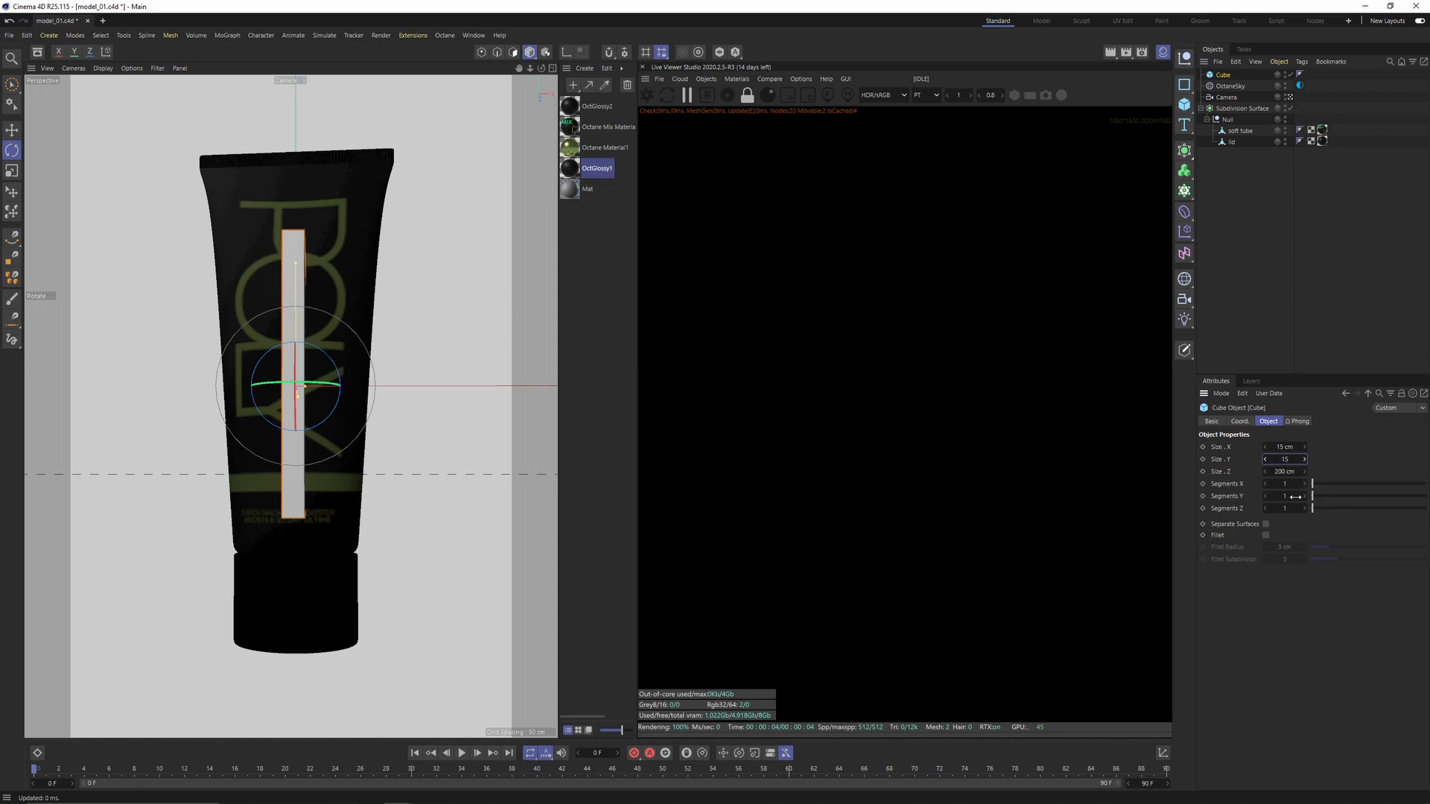
pyautogui.press('Tab')
pyautogui.write('15')
pyautogui.press('Return')
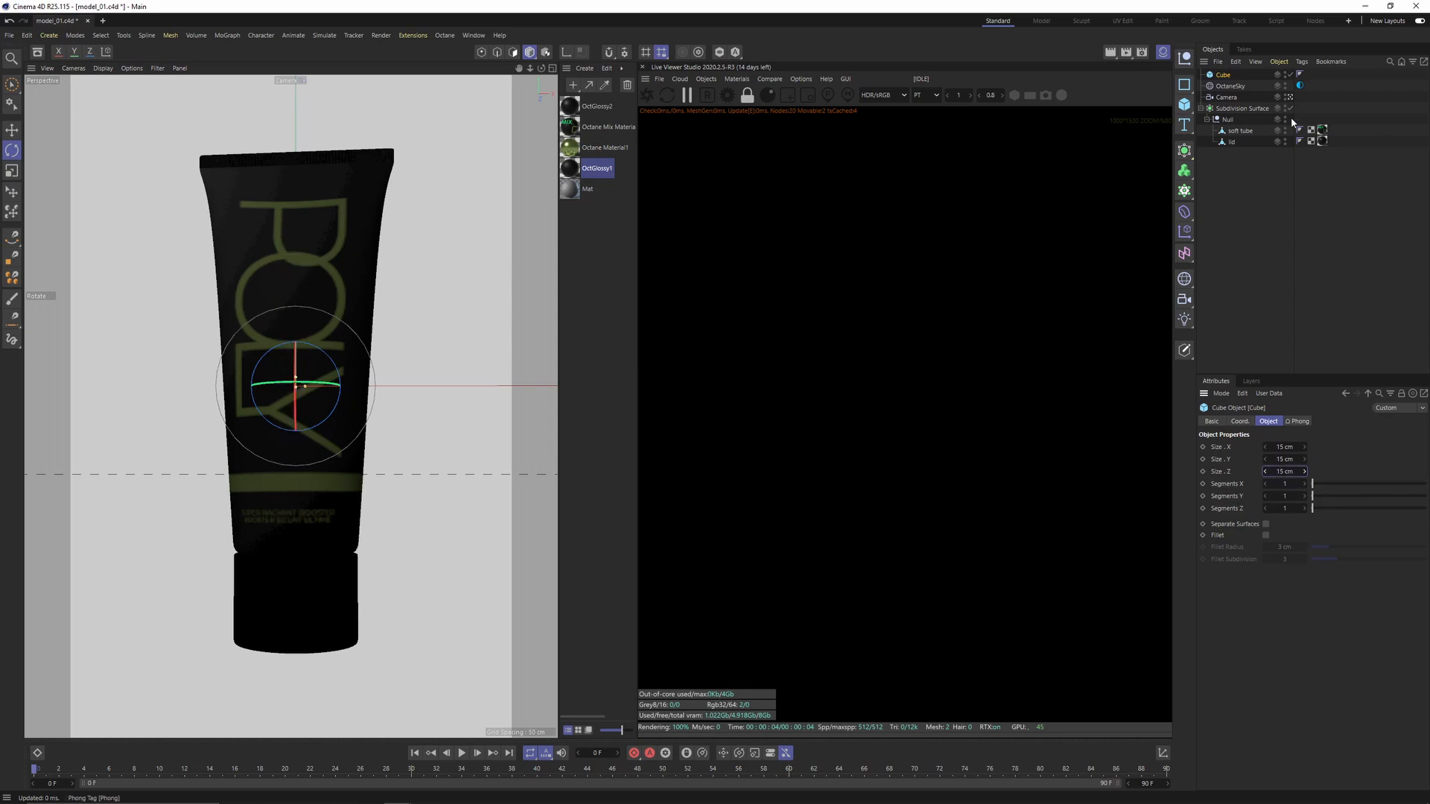
# Step: Scale the Null group with the tube and lid down to roughly the reference cube's height in the front view
pyautogui.click(1227, 119)
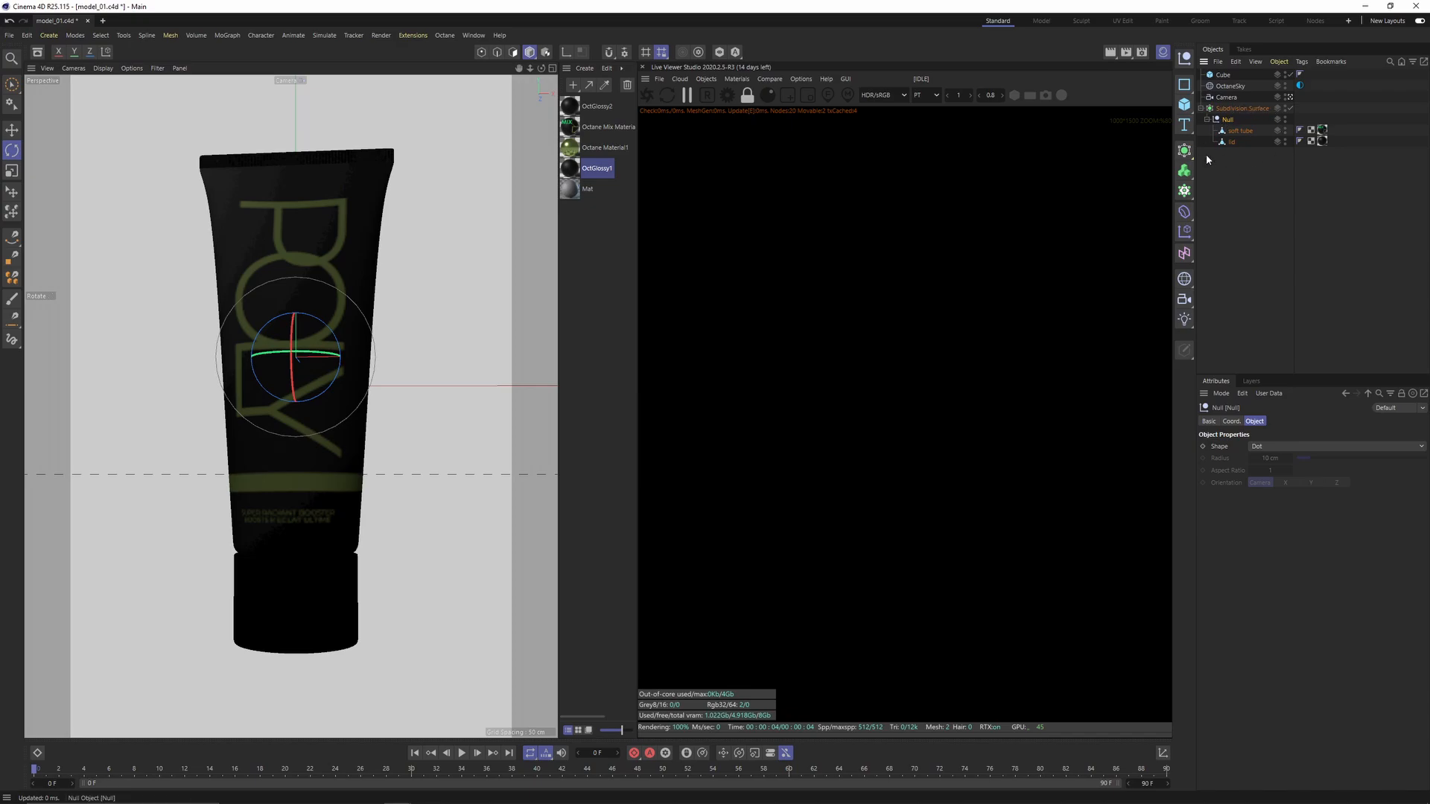
pyautogui.press('F5')
pyautogui.middleClick(418, 514)
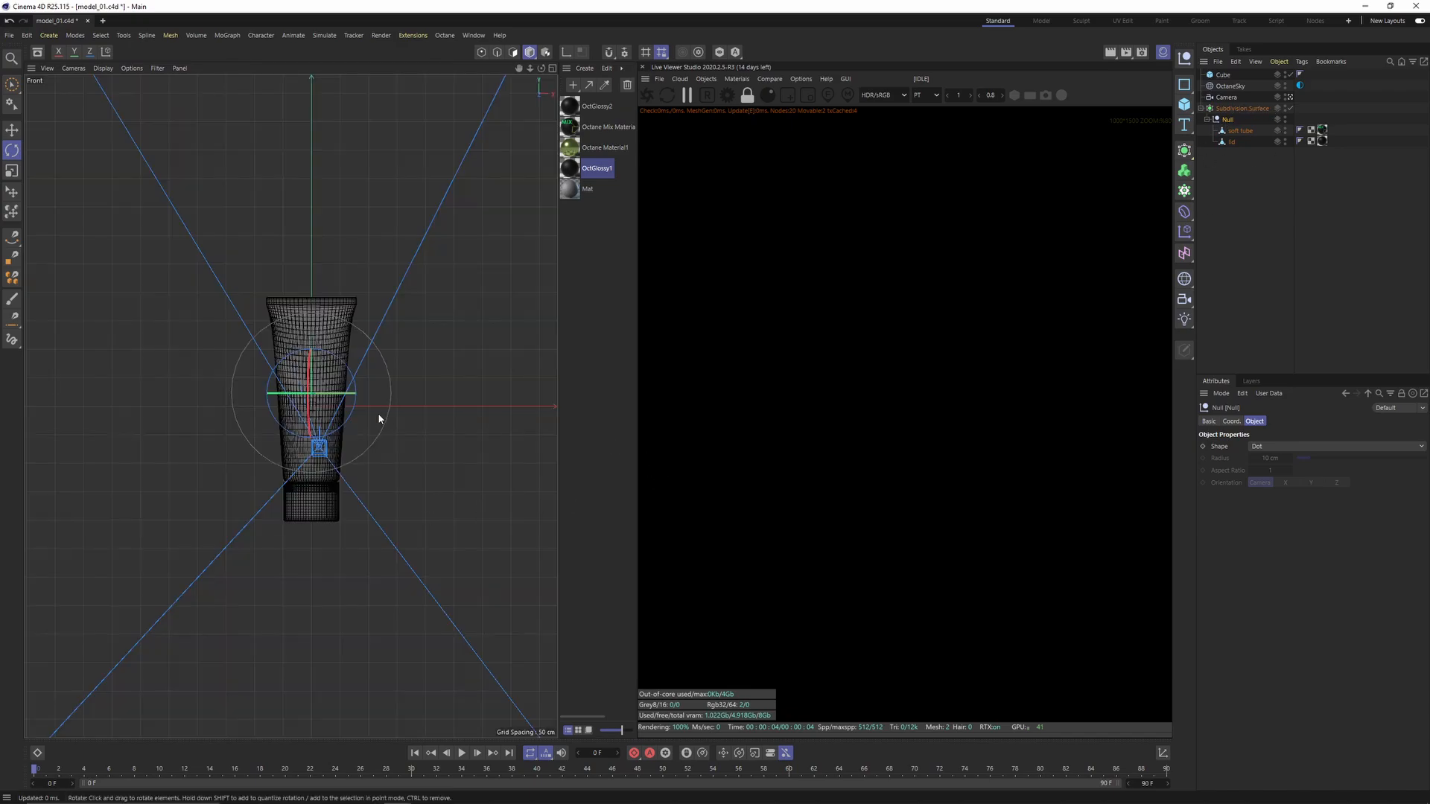
pyautogui.scroll(3, 351, 406)
pyautogui.press('t')
pyautogui.moveTo(480, 484); pyautogui.dragTo(119, 472)
pyautogui.scroll(4, 356, 411)
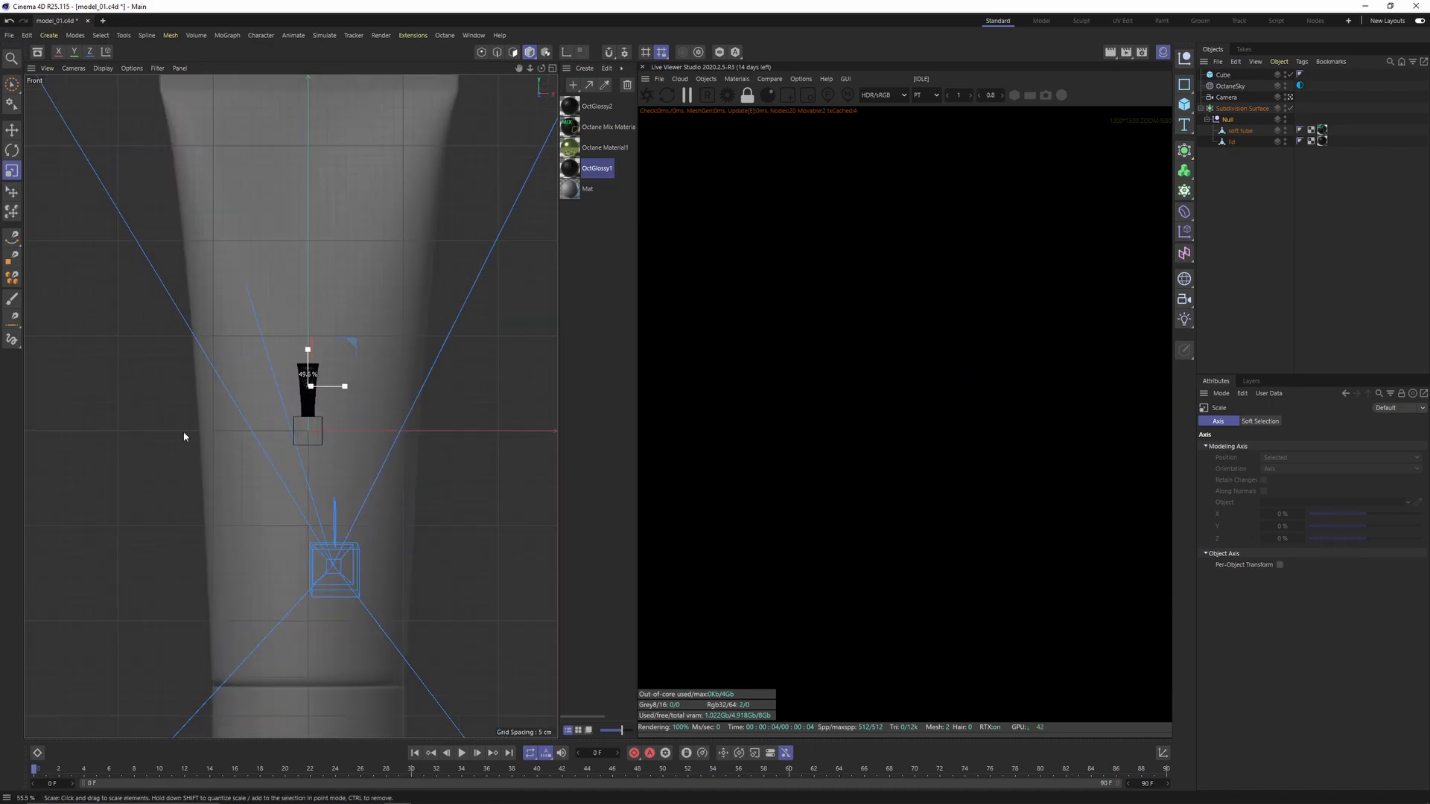
# Step: Move the Null group down until it lines up with the reference cube, and delete the cube
pyautogui.press('e')
pyautogui.scroll(3, 197, 406)
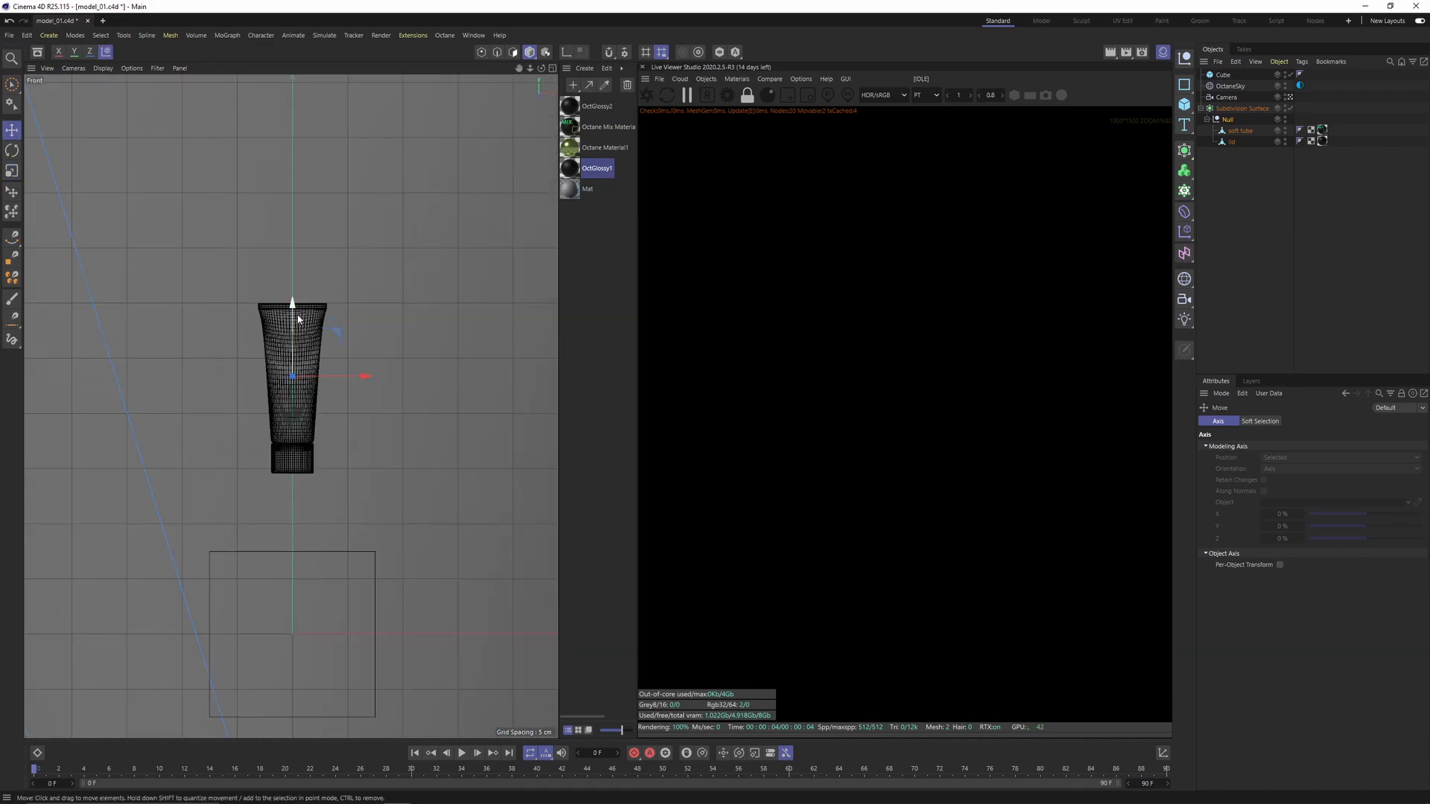
pyautogui.moveTo(293, 326); pyautogui.dragTo(250, 569)
pyautogui.keyDown('alt'); pyautogui.moveTo(295, 569); pyautogui.dragTo(303, 493, button='middle'); pyautogui.keyUp('alt')
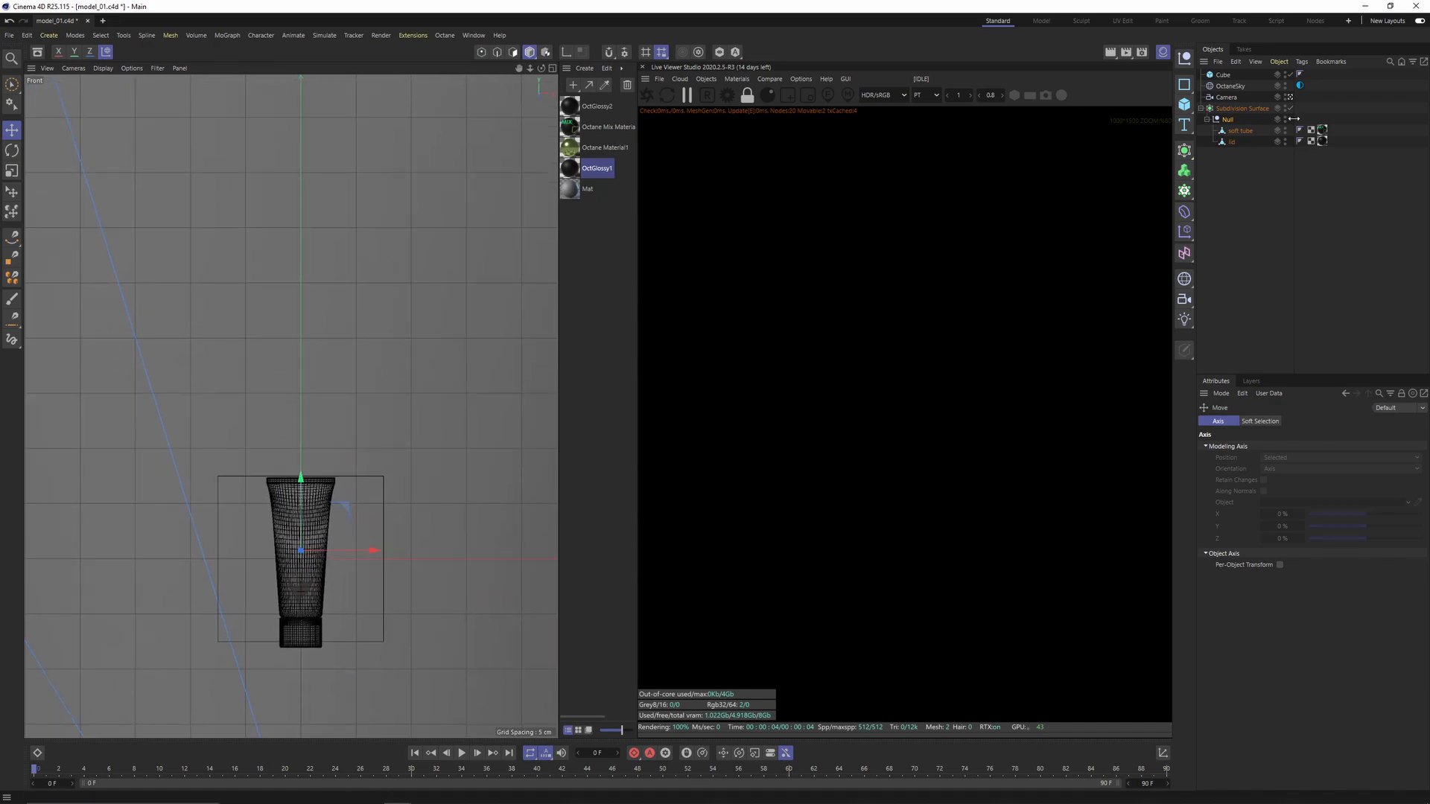
pyautogui.click(1219, 79)
pyautogui.press('Delete')
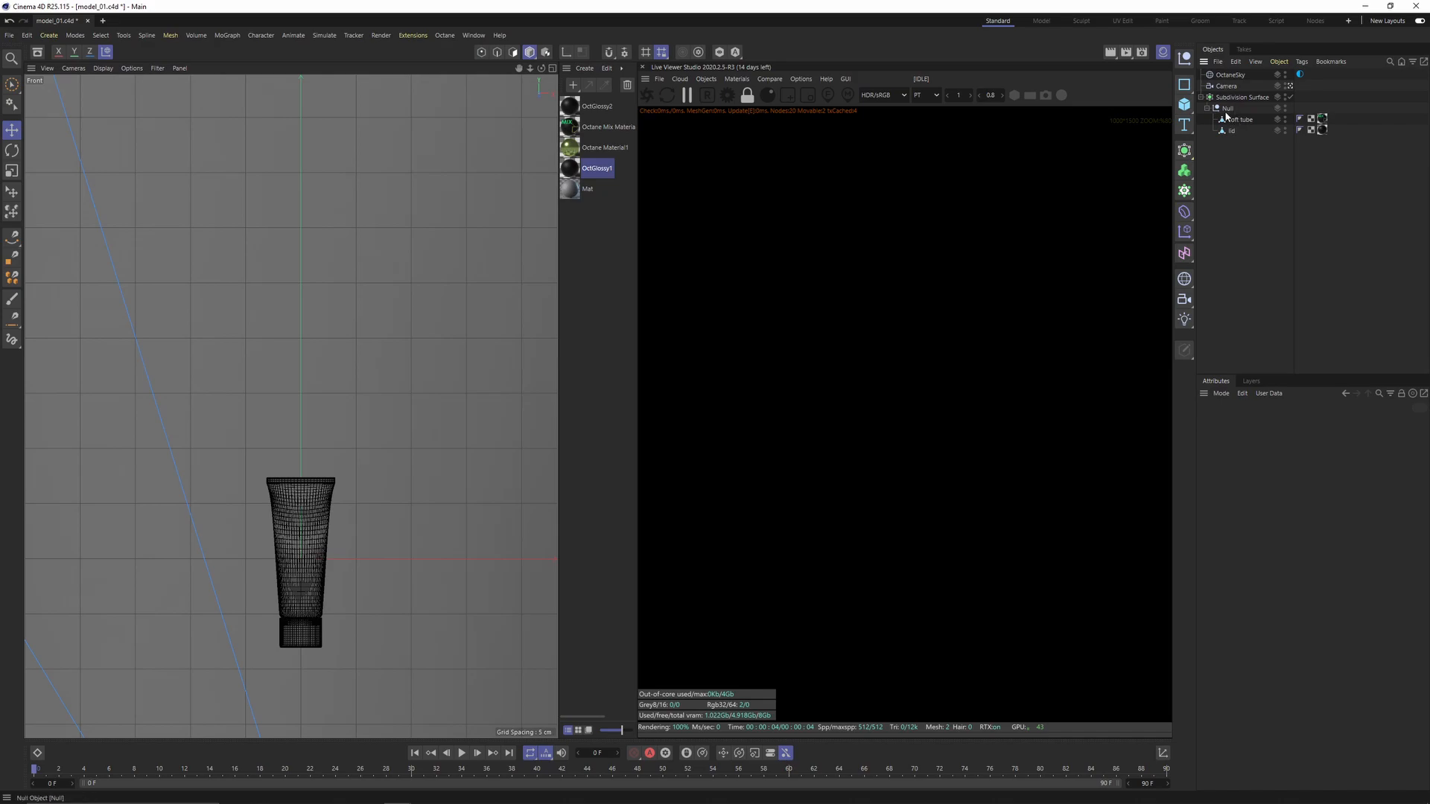
# Step: Move only the Null group's axis vertically down to the base of the lid
pyautogui.click(1227, 112)
pyautogui.scroll(5, 310, 447)
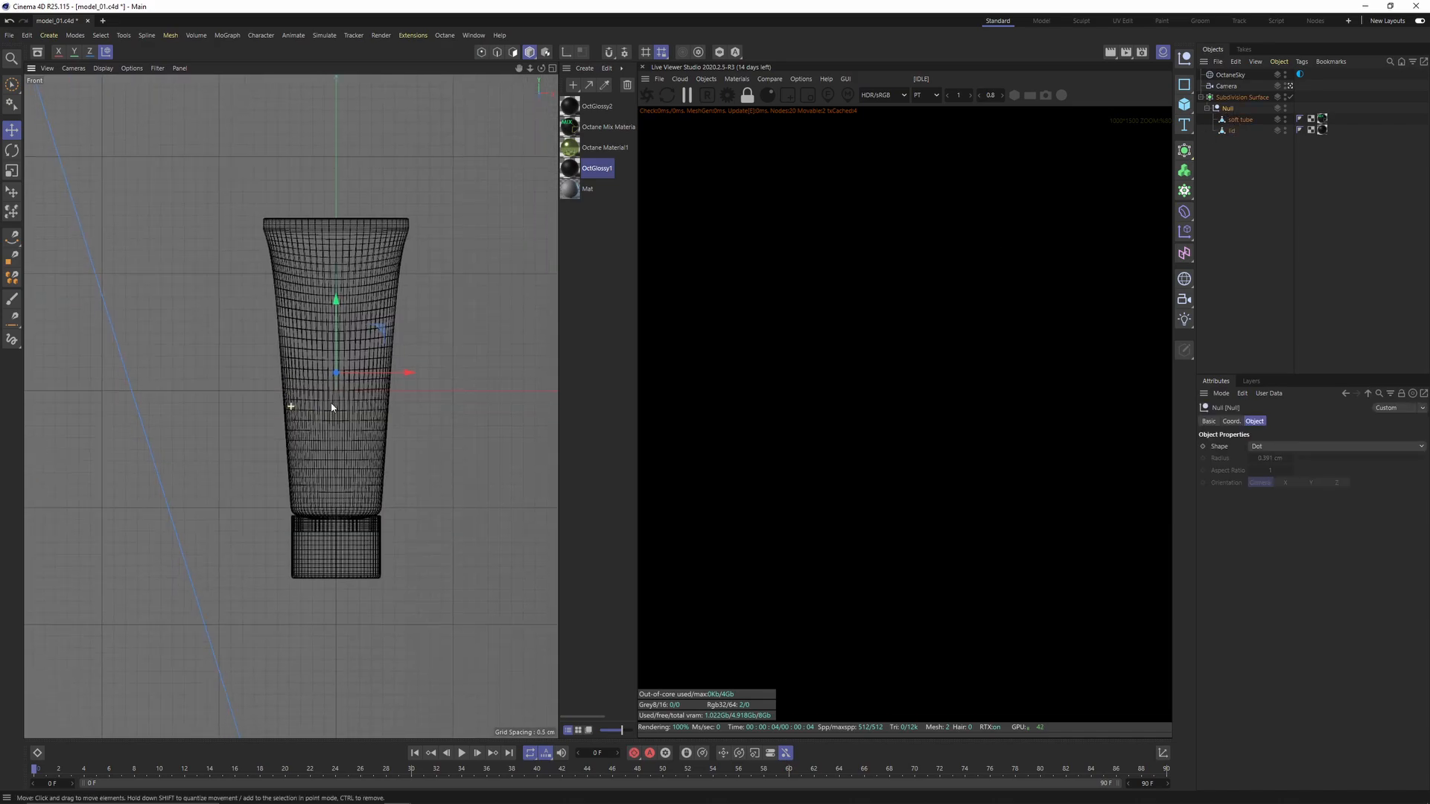
pyautogui.press('l')
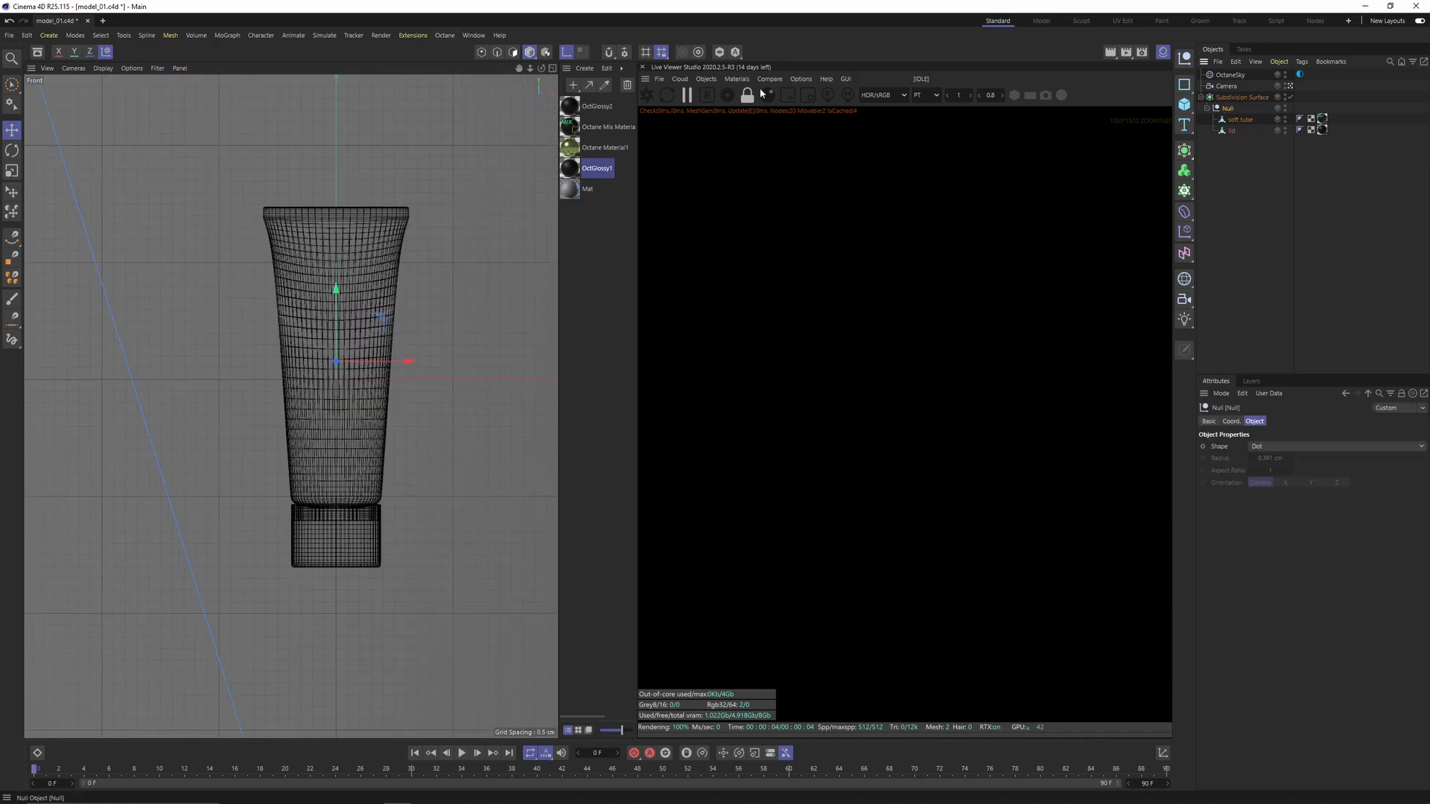
pyautogui.keyDown('alt'); pyautogui.moveTo(395, 323); pyautogui.dragTo(396, 291, button='middle'); pyautogui.keyUp('alt')
pyautogui.moveTo(339, 265); pyautogui.dragTo(340, 286)
pyautogui.hotkey('ctrl', 'z')
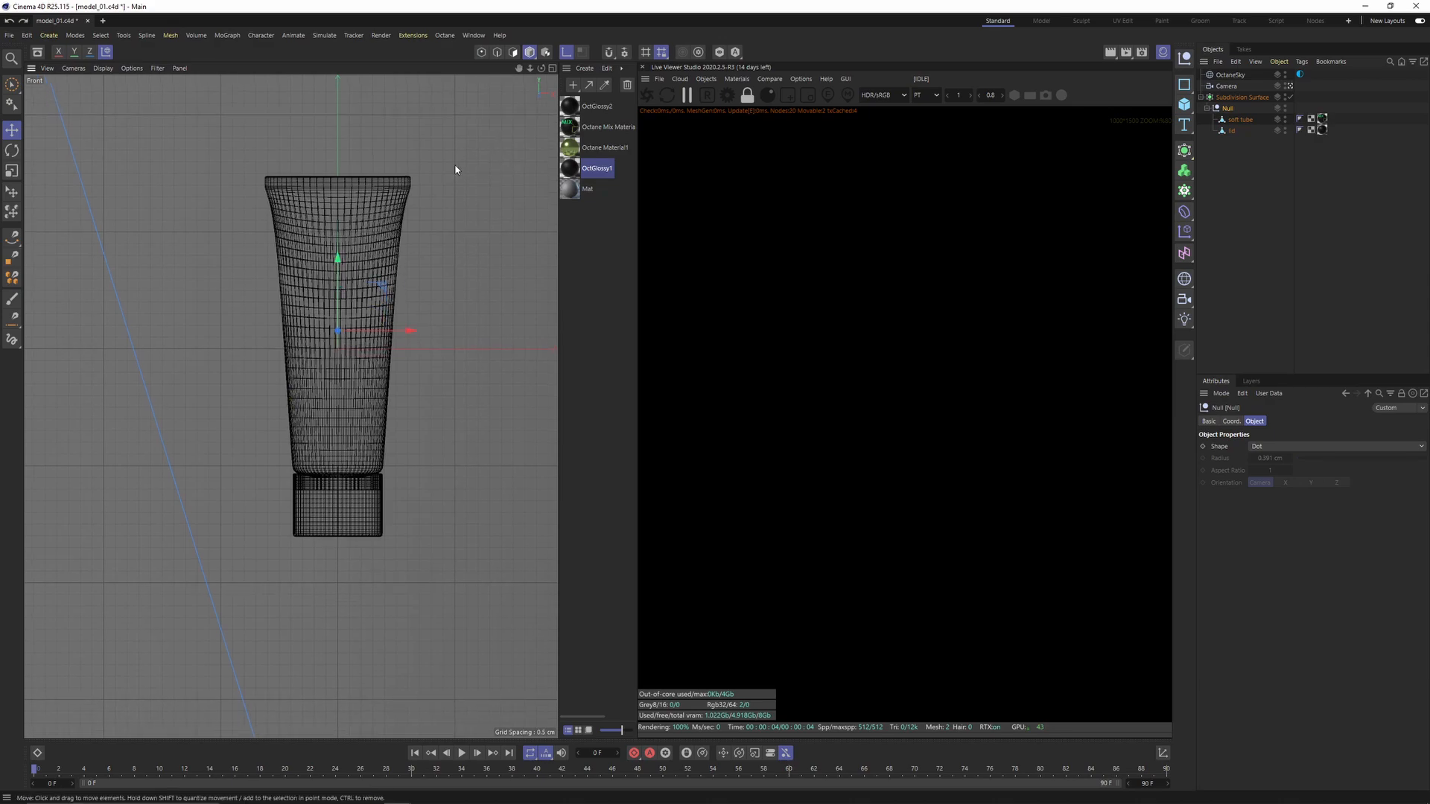
pyautogui.scroll(1, 340, 296)
pyautogui.click(568, 53)
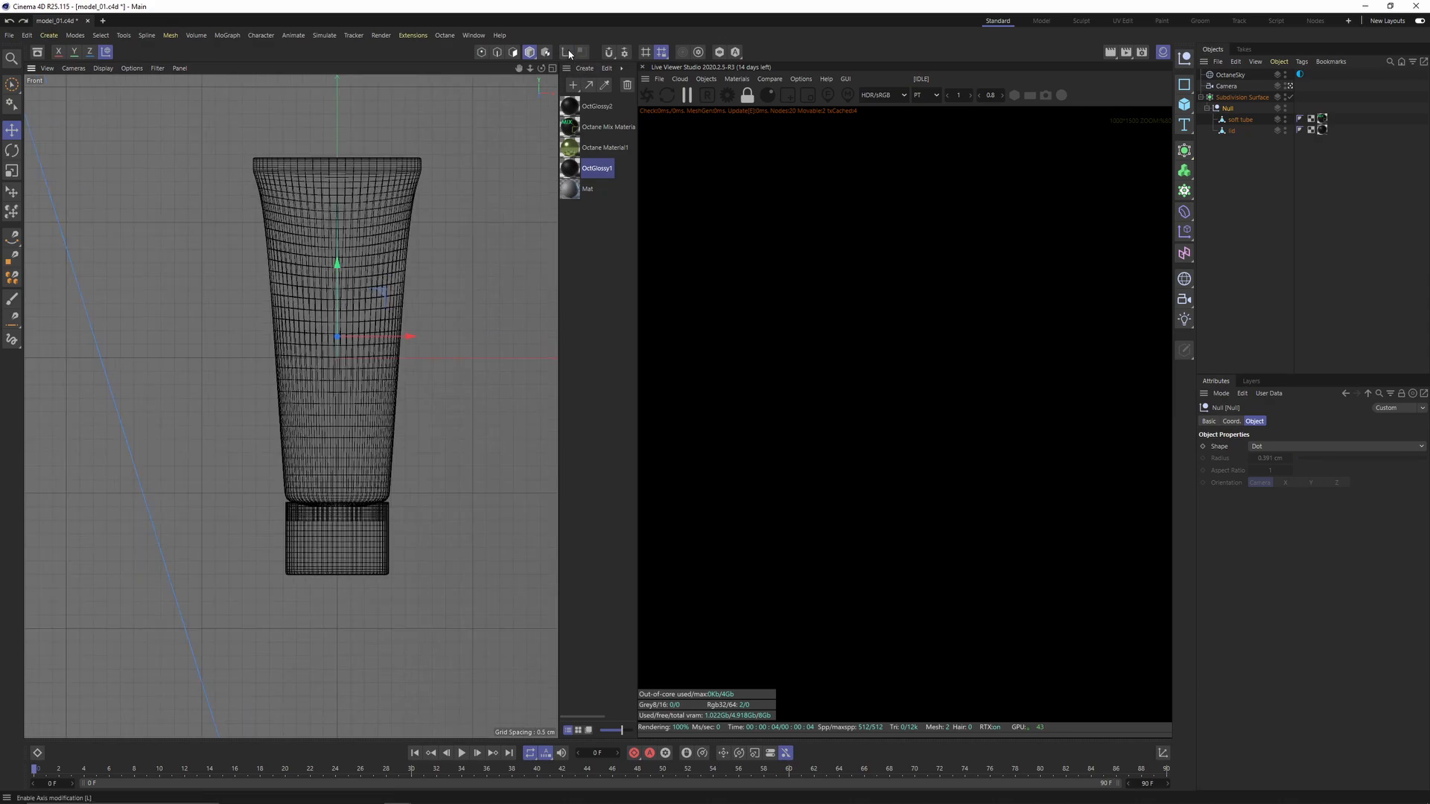
pyautogui.click(567, 52)
pyautogui.keyDown('alt'); pyautogui.moveTo(520, 150); pyautogui.dragTo(535, 107, button='middle'); pyautogui.keyUp('alt')
pyautogui.moveTo(352, 223); pyautogui.dragTo(354, 447)
pyautogui.scroll(6, 365, 564)
pyautogui.moveTo(330, 364); pyautogui.dragTo(347, 438)
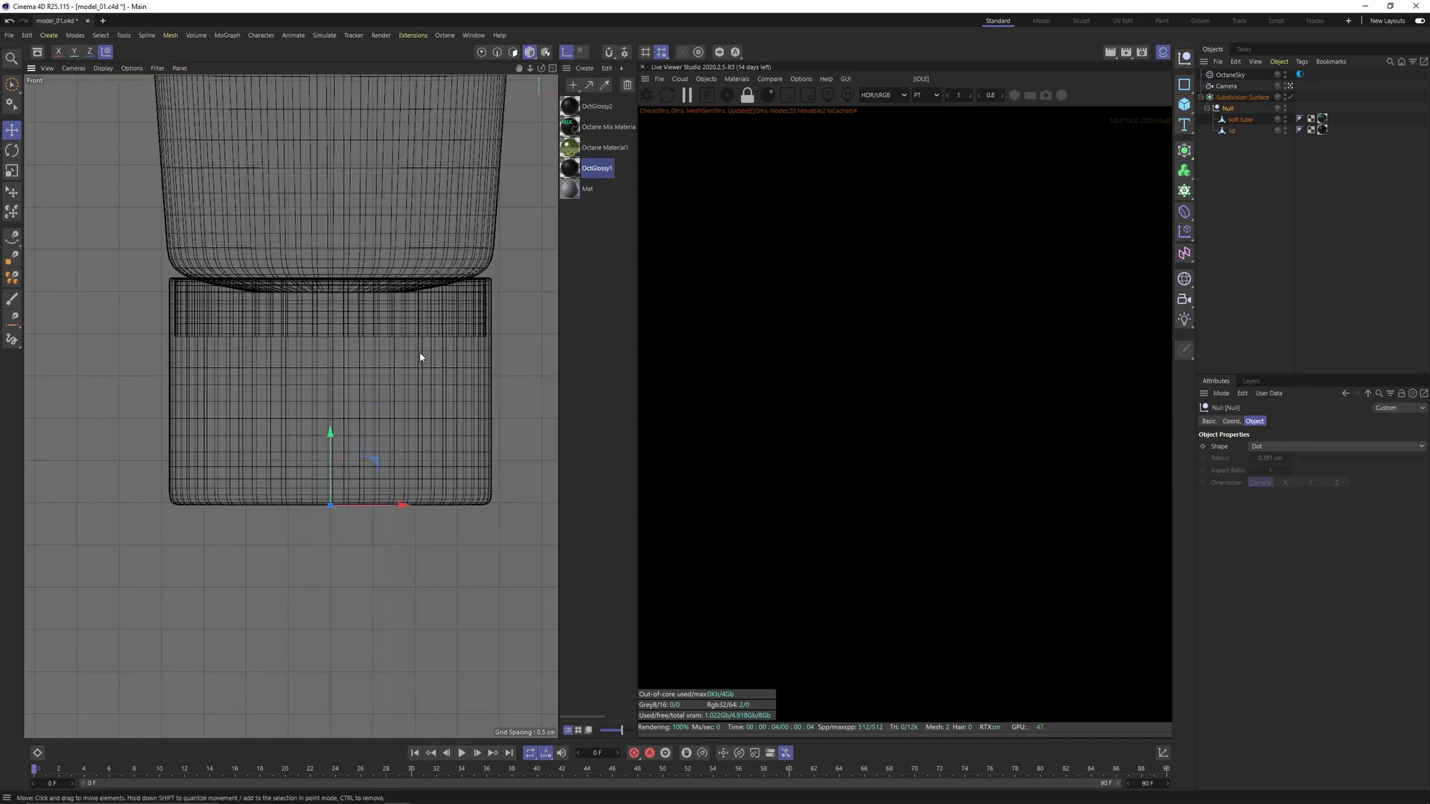
# Step: Set the Null group's Y position to 0 cm in world coordinates so the lid's base sits on the ground
pyautogui.scroll(-8, 328, 402)
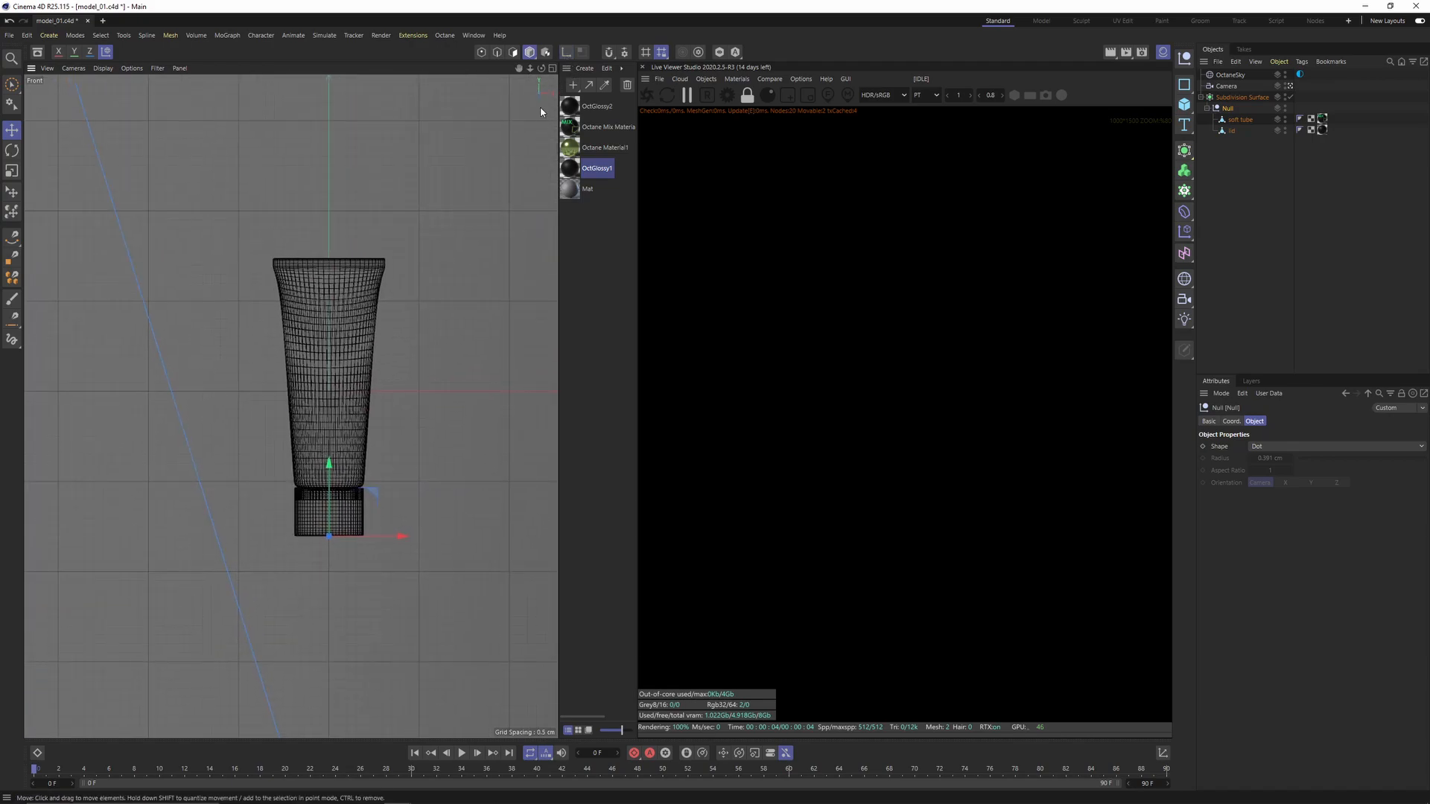
pyautogui.middleClick(282, 280)
pyautogui.middleClick(282, 280)
pyautogui.scroll(10, 302, 379)
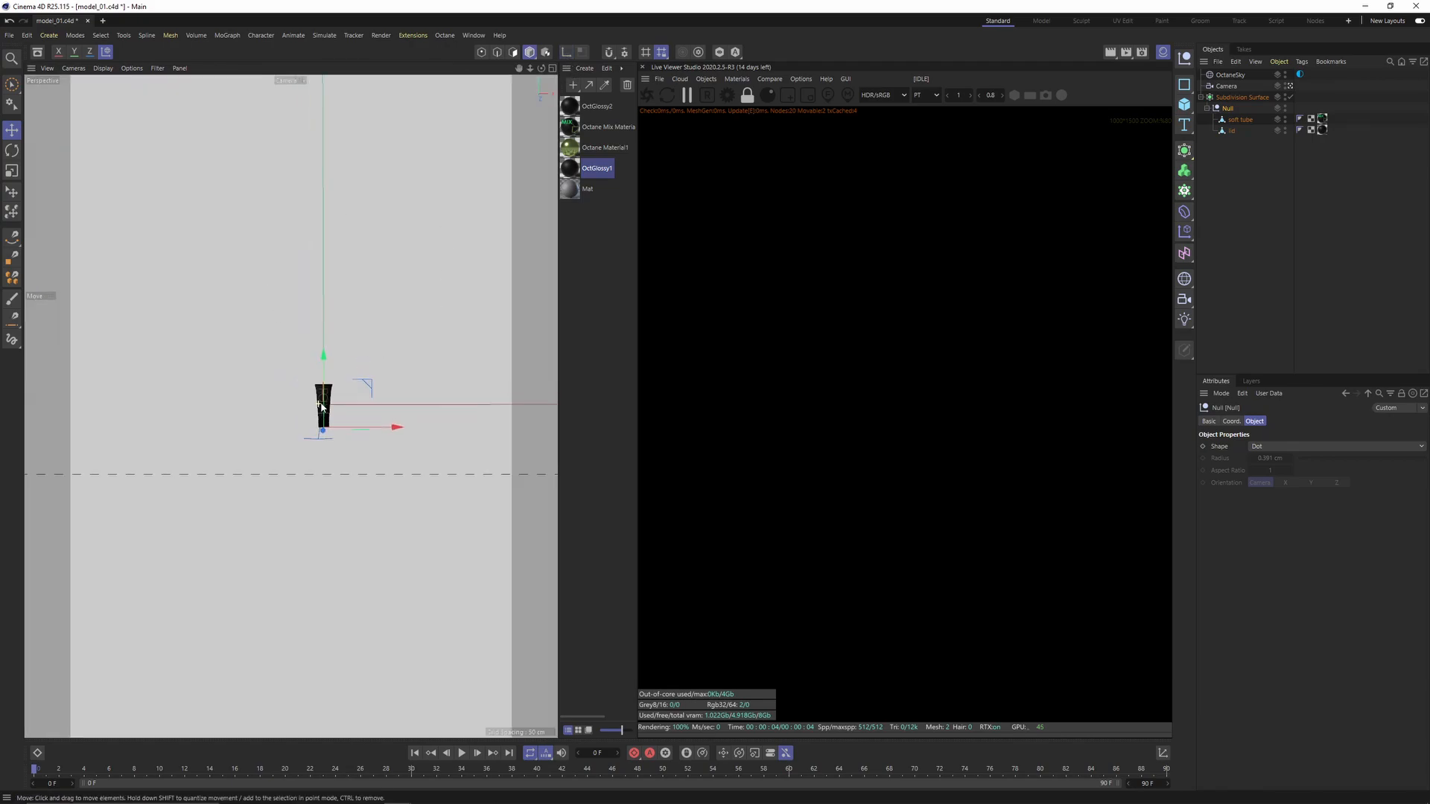
pyautogui.scroll(3, 341, 433)
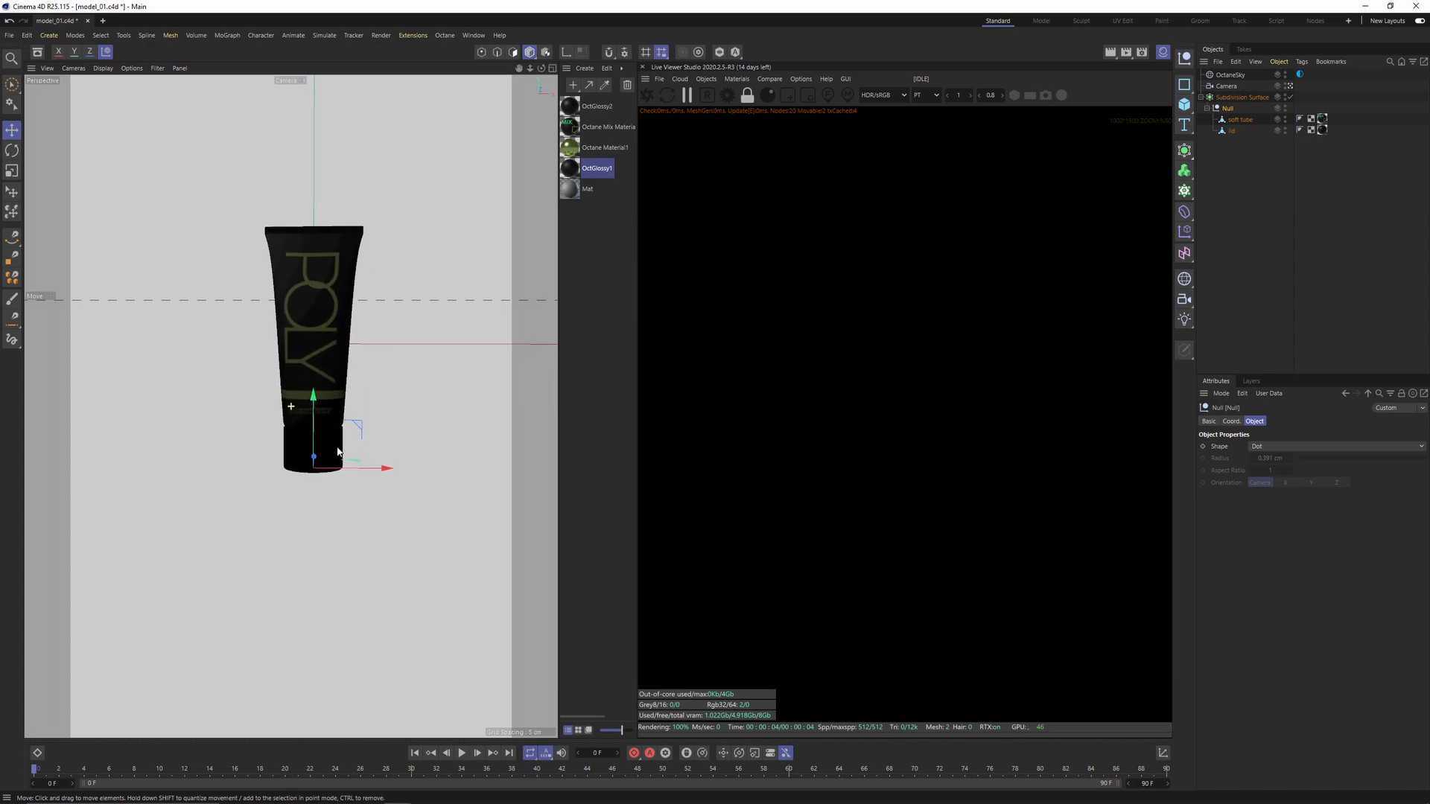
pyautogui.click(1162, 754)
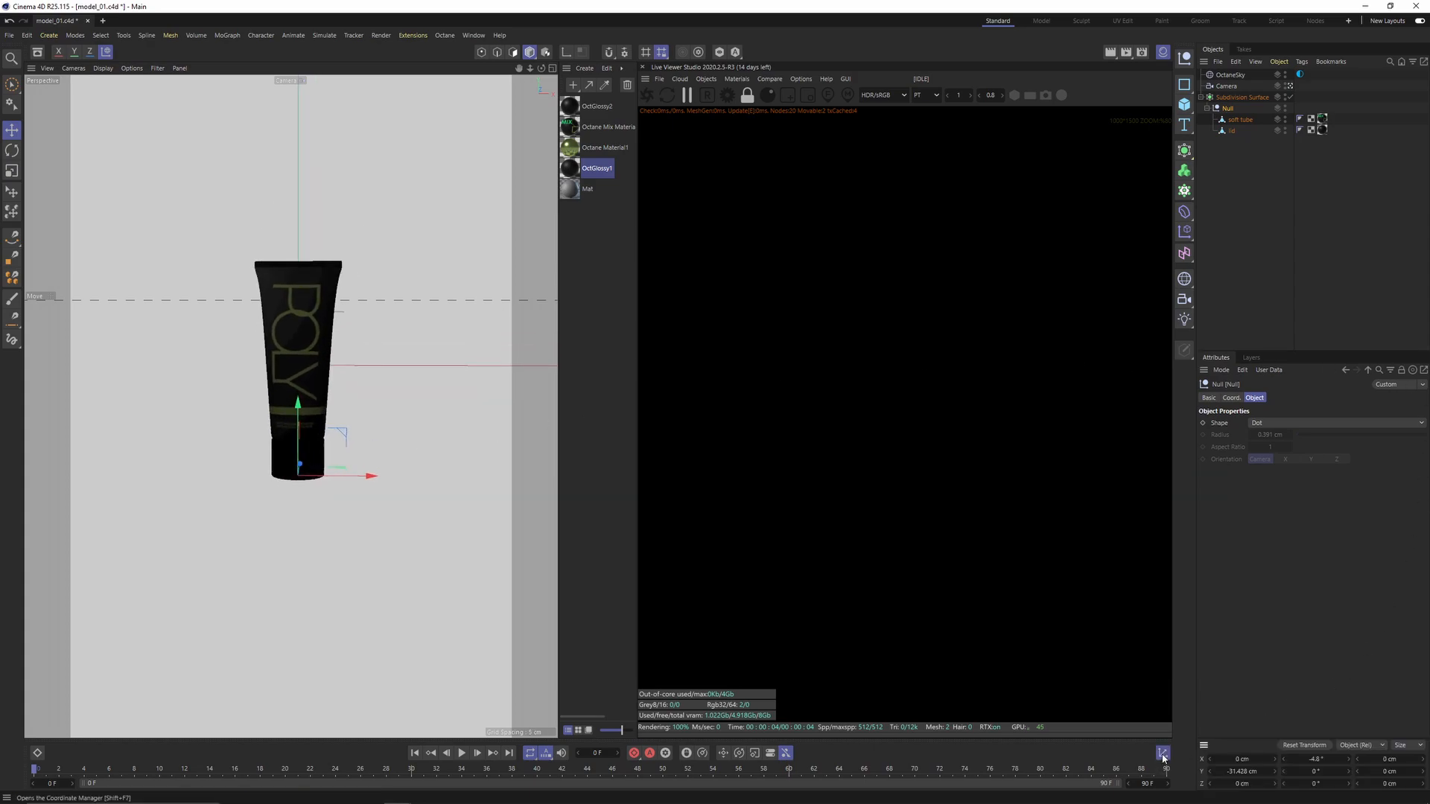
pyautogui.click(1358, 746)
pyautogui.click(1354, 780)
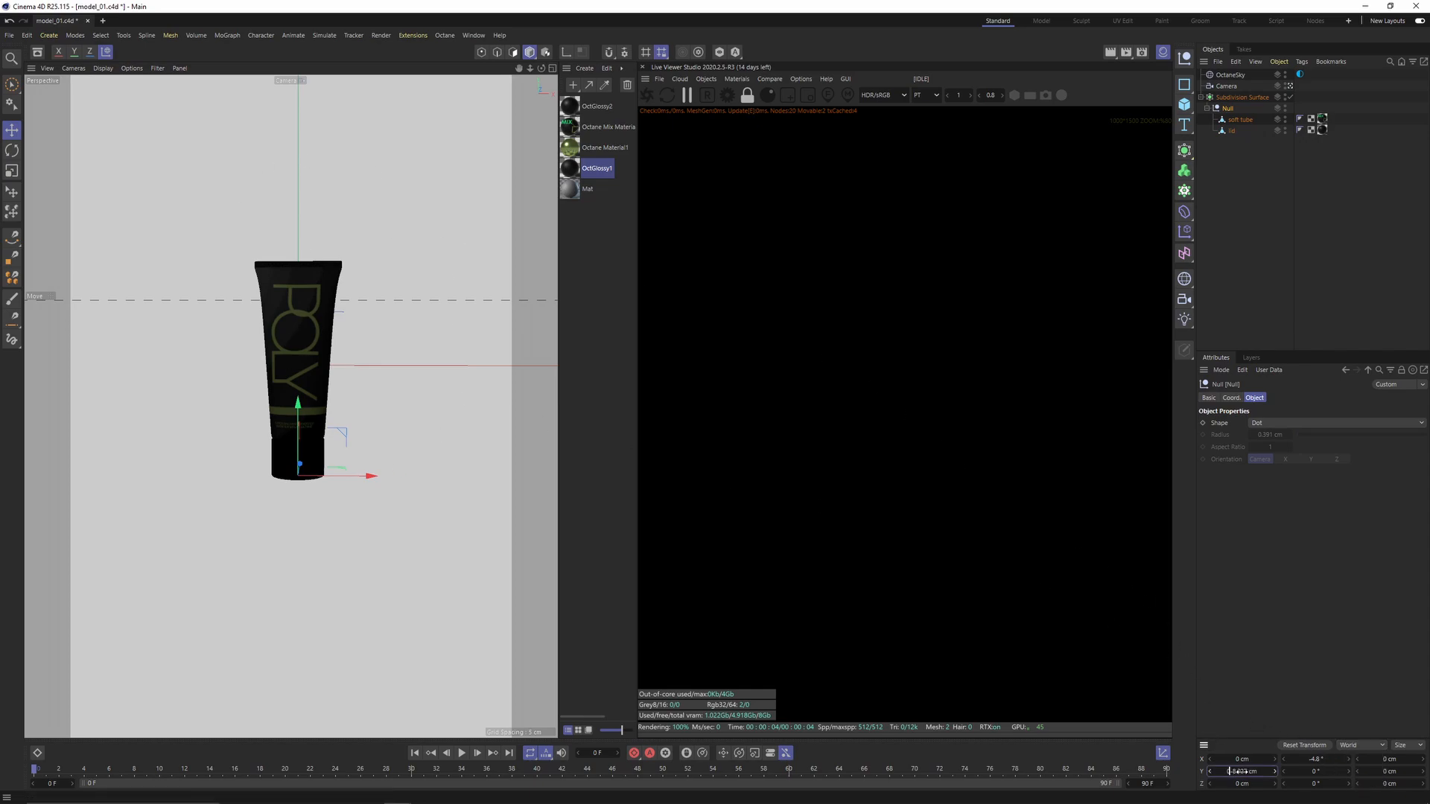
pyautogui.press('Return')
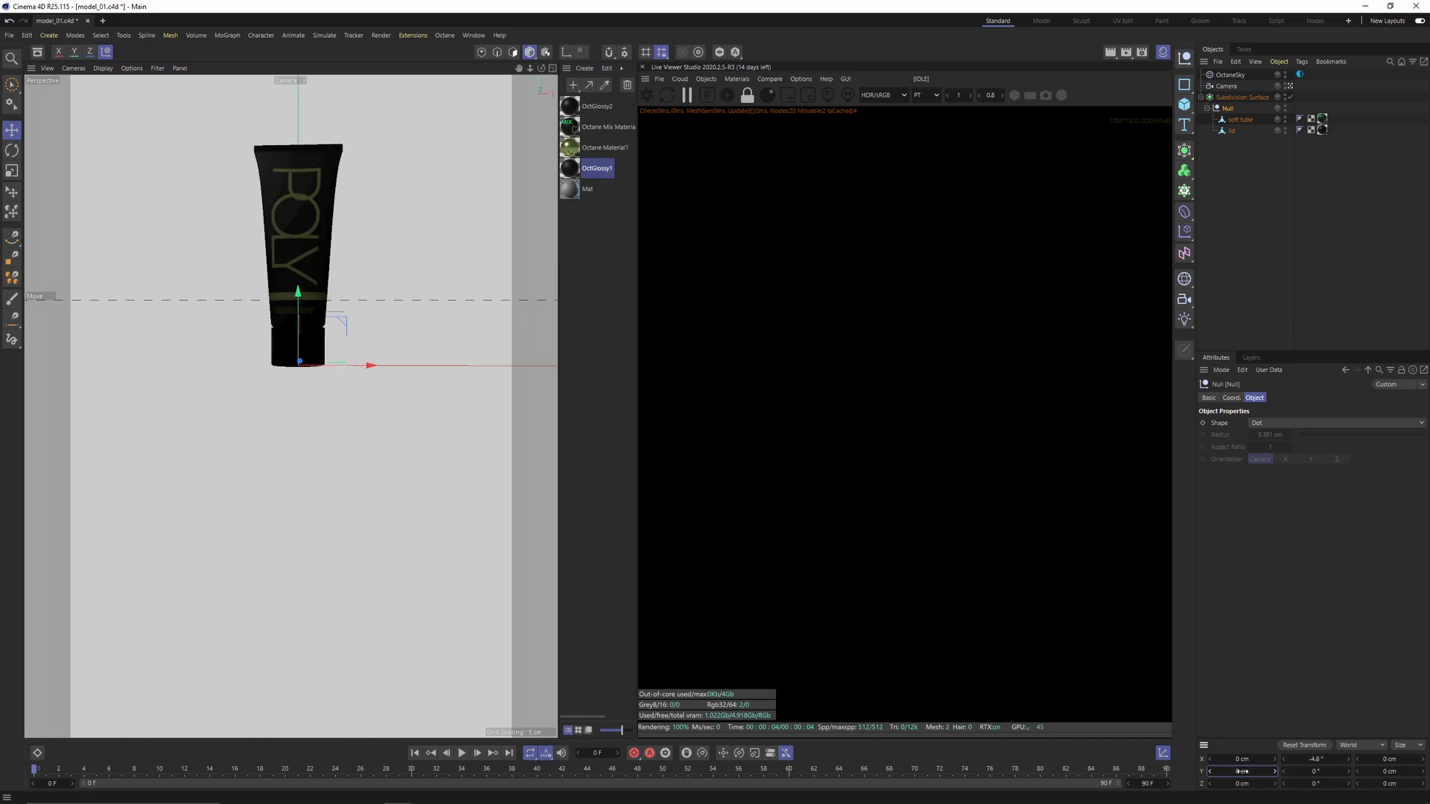
# Step: Add a 400 × 400 cm plane as the floor beneath the tube
pyautogui.keyDown('alt'); pyautogui.moveTo(364, 379); pyautogui.dragTo(384, 395); pyautogui.keyUp('alt')
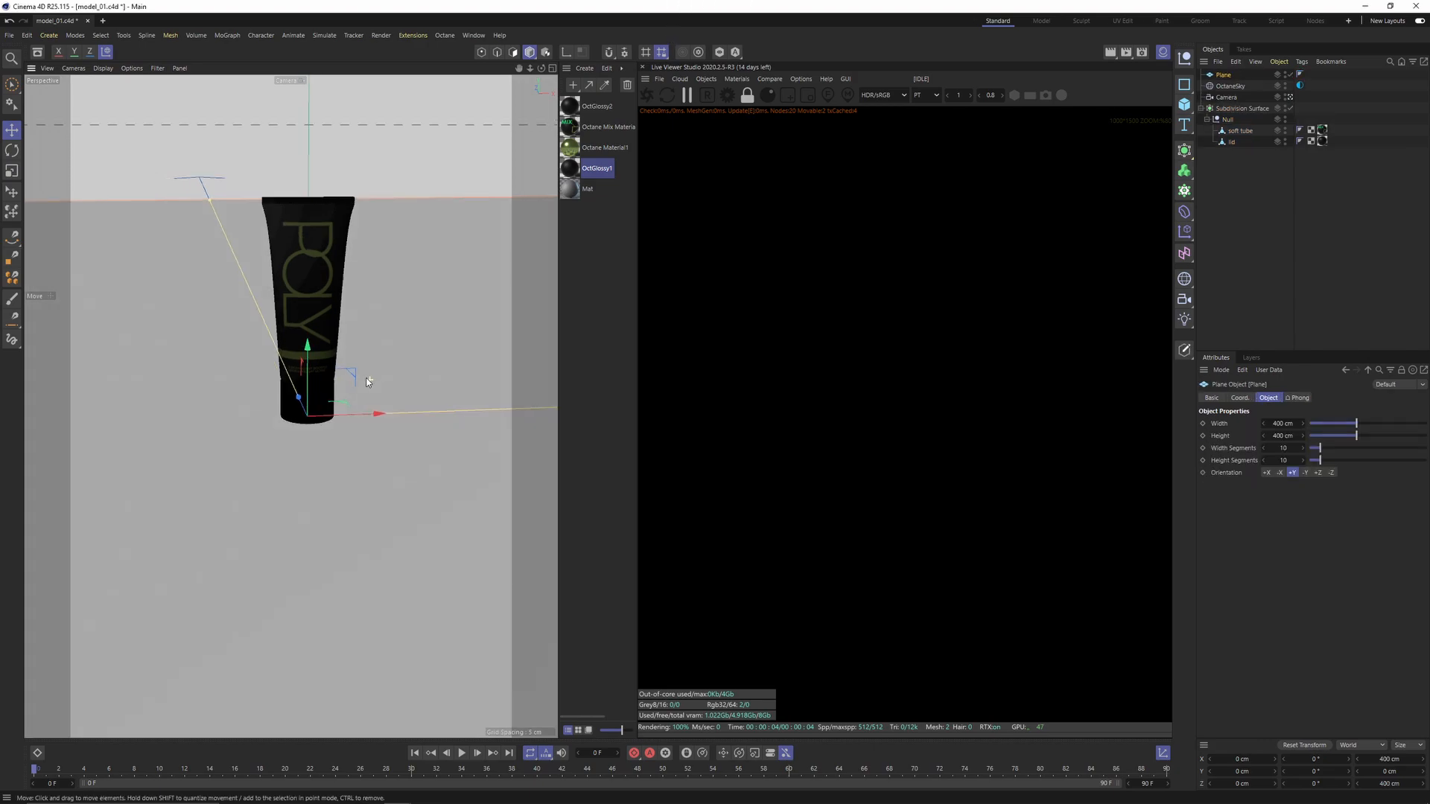
pyautogui.keyDown('alt'); pyautogui.moveTo(368, 380); pyautogui.dragTo(354, 451); pyautogui.keyUp('alt')
pyautogui.scroll(5, 383, 407)
pyautogui.scroll(1, 344, 414)
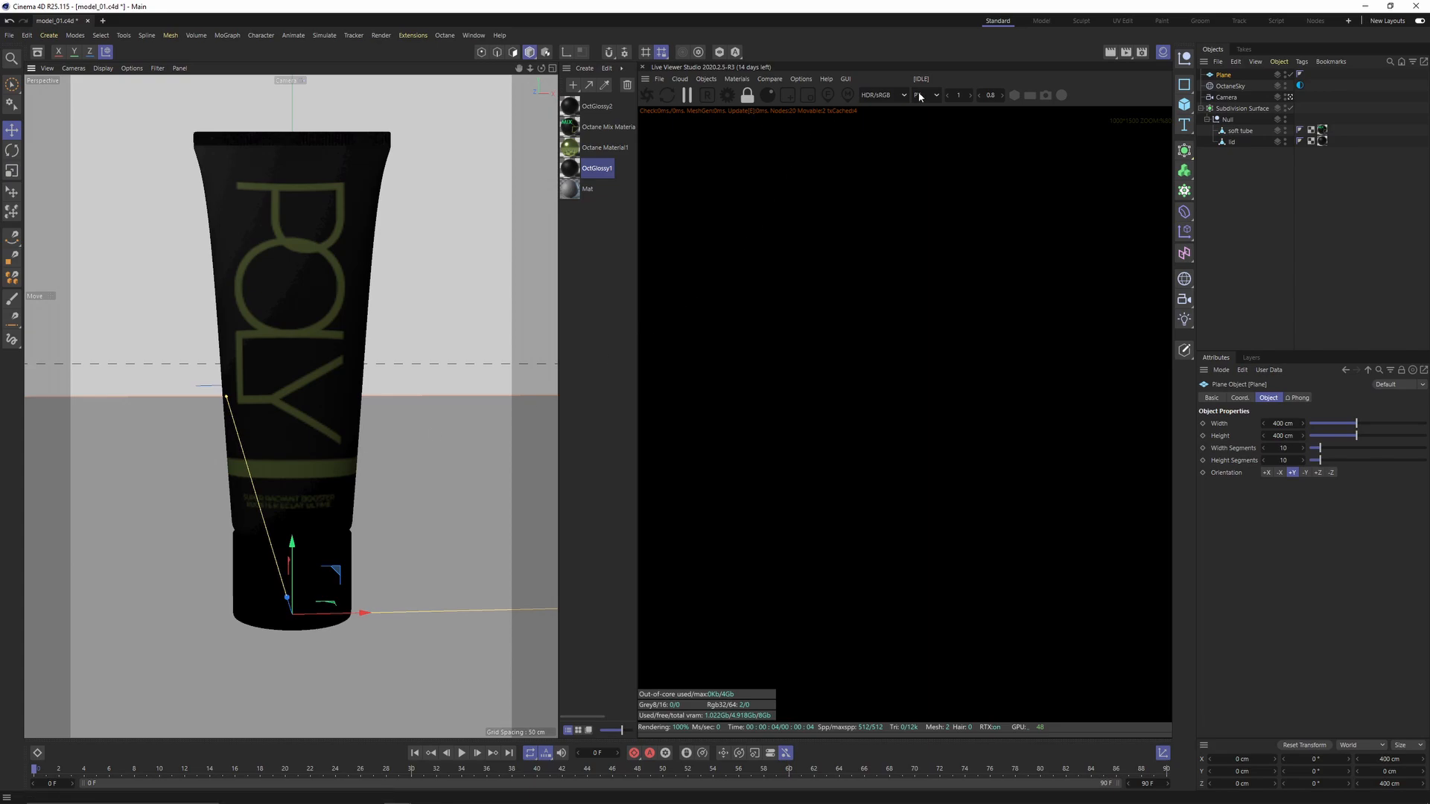
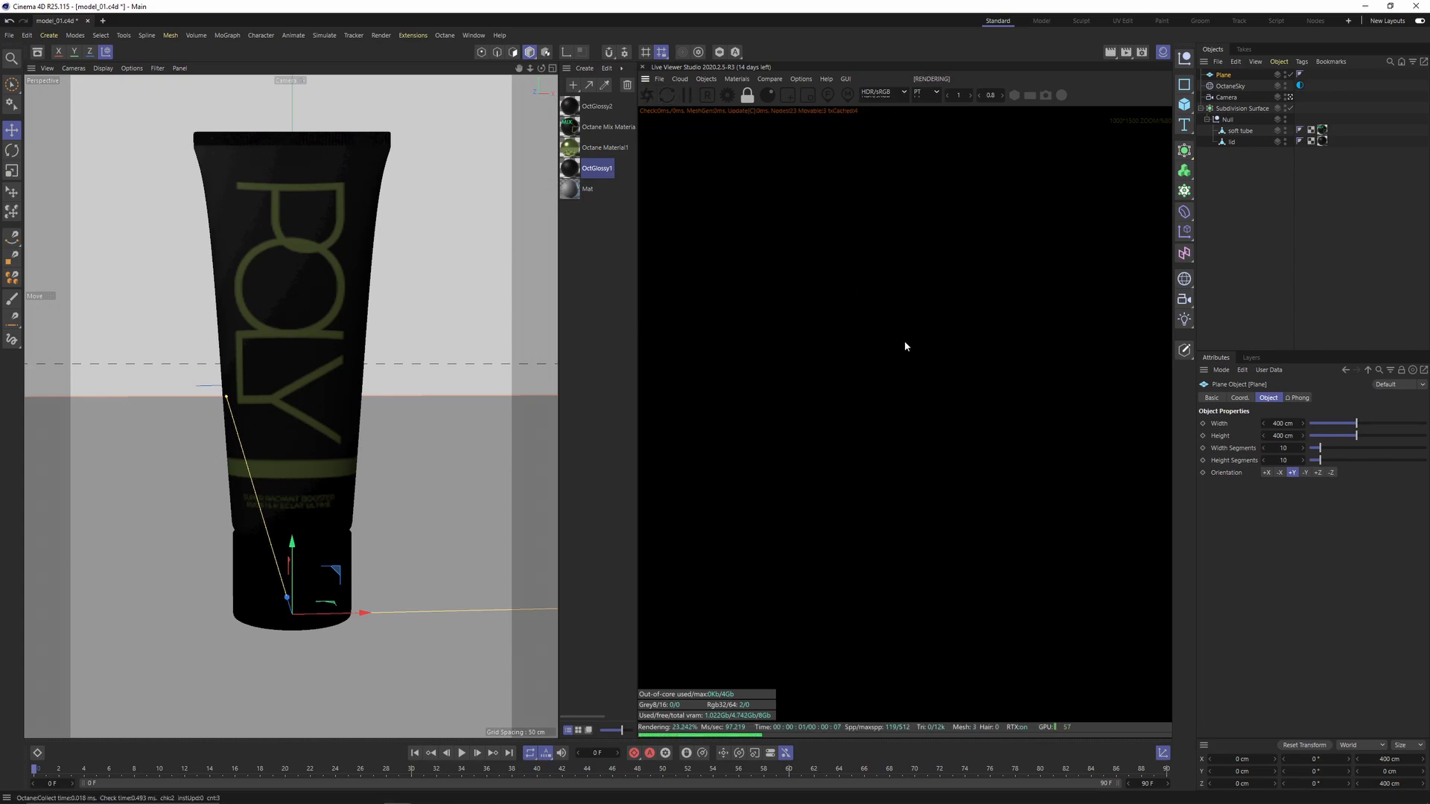
# Step: Change the top viewport to a free perspective view that shows the plane, the tube and the camera together
pyautogui.click(47, 69)
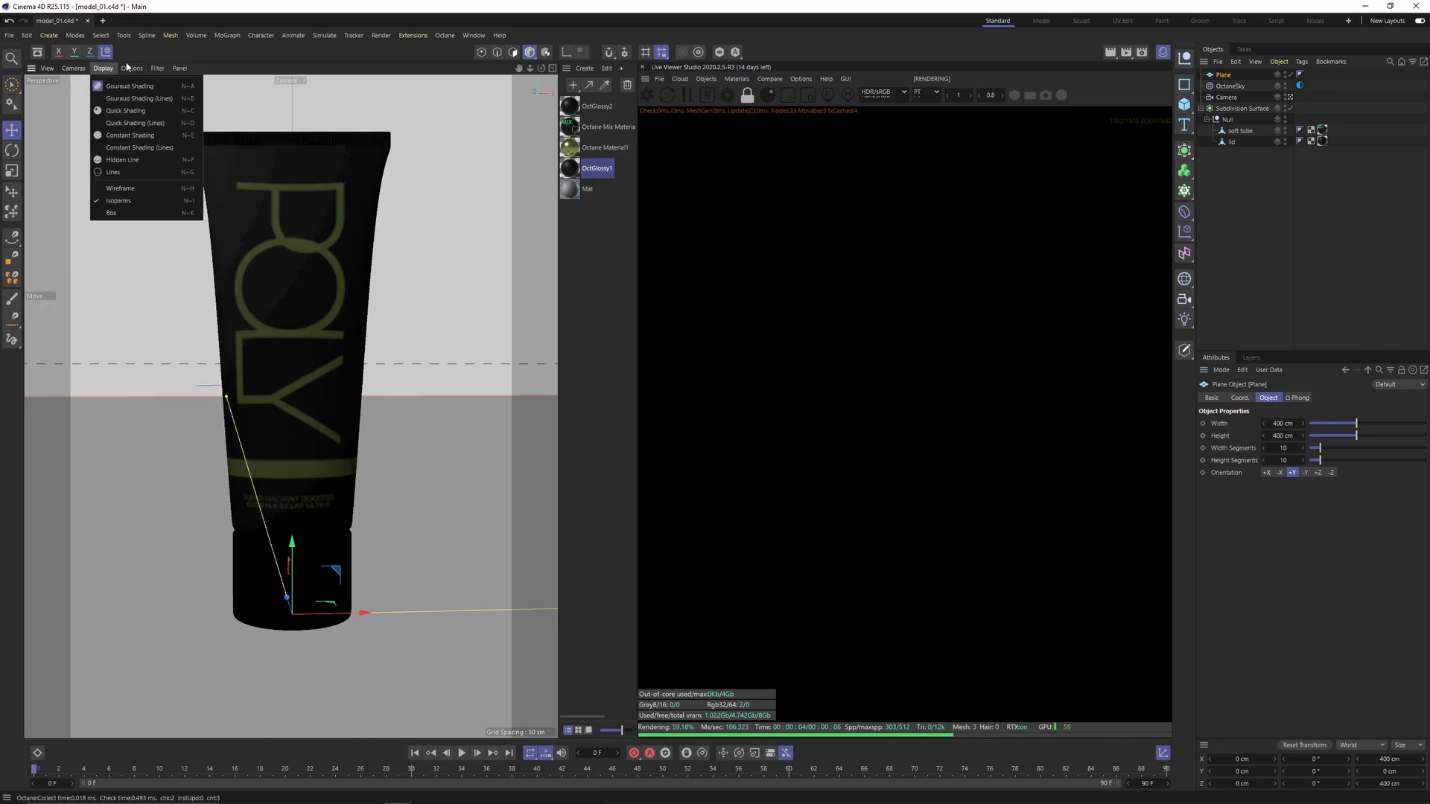
pyautogui.middleClick(374, 201)
pyautogui.middleClick(374, 201)
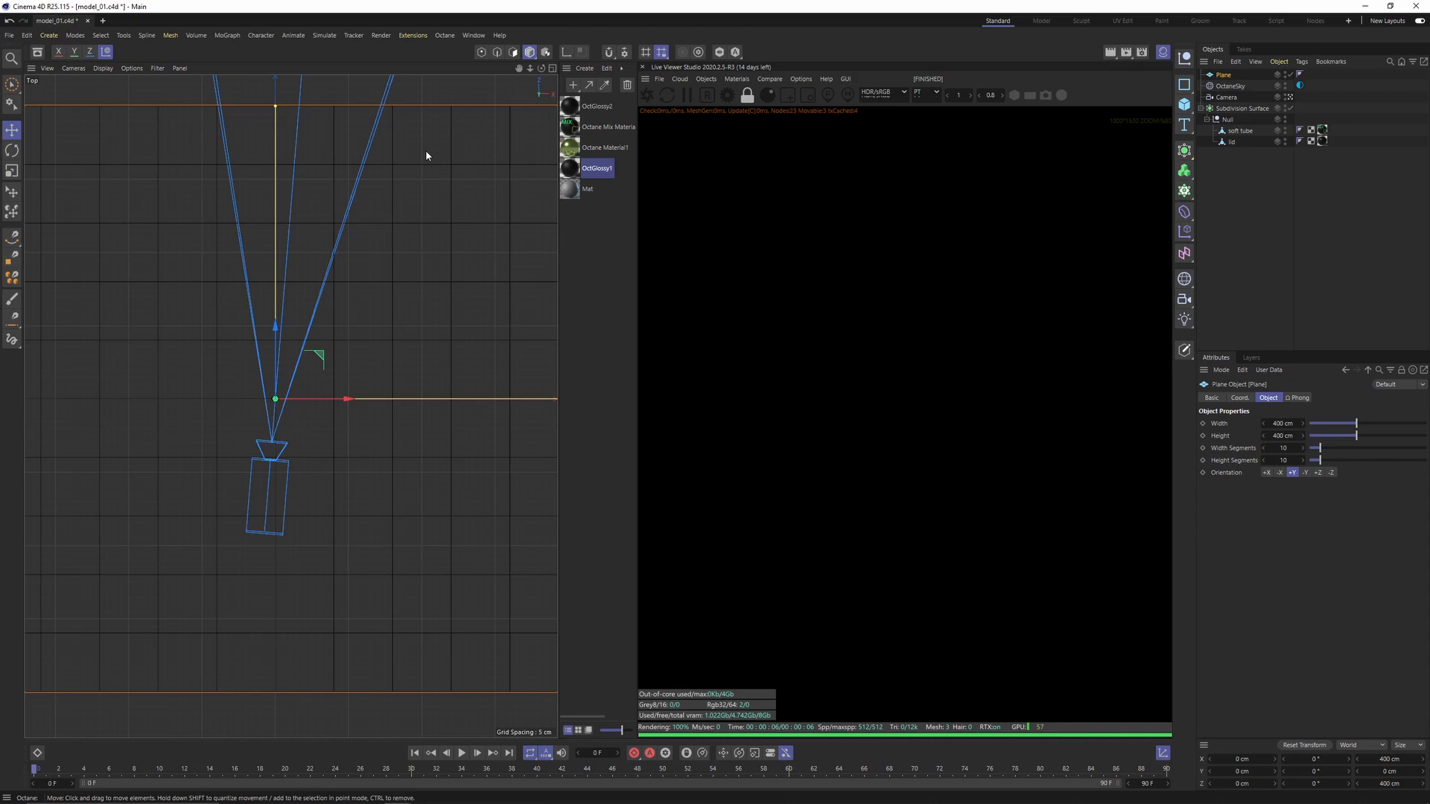
pyautogui.click(68, 69)
pyautogui.click(89, 145)
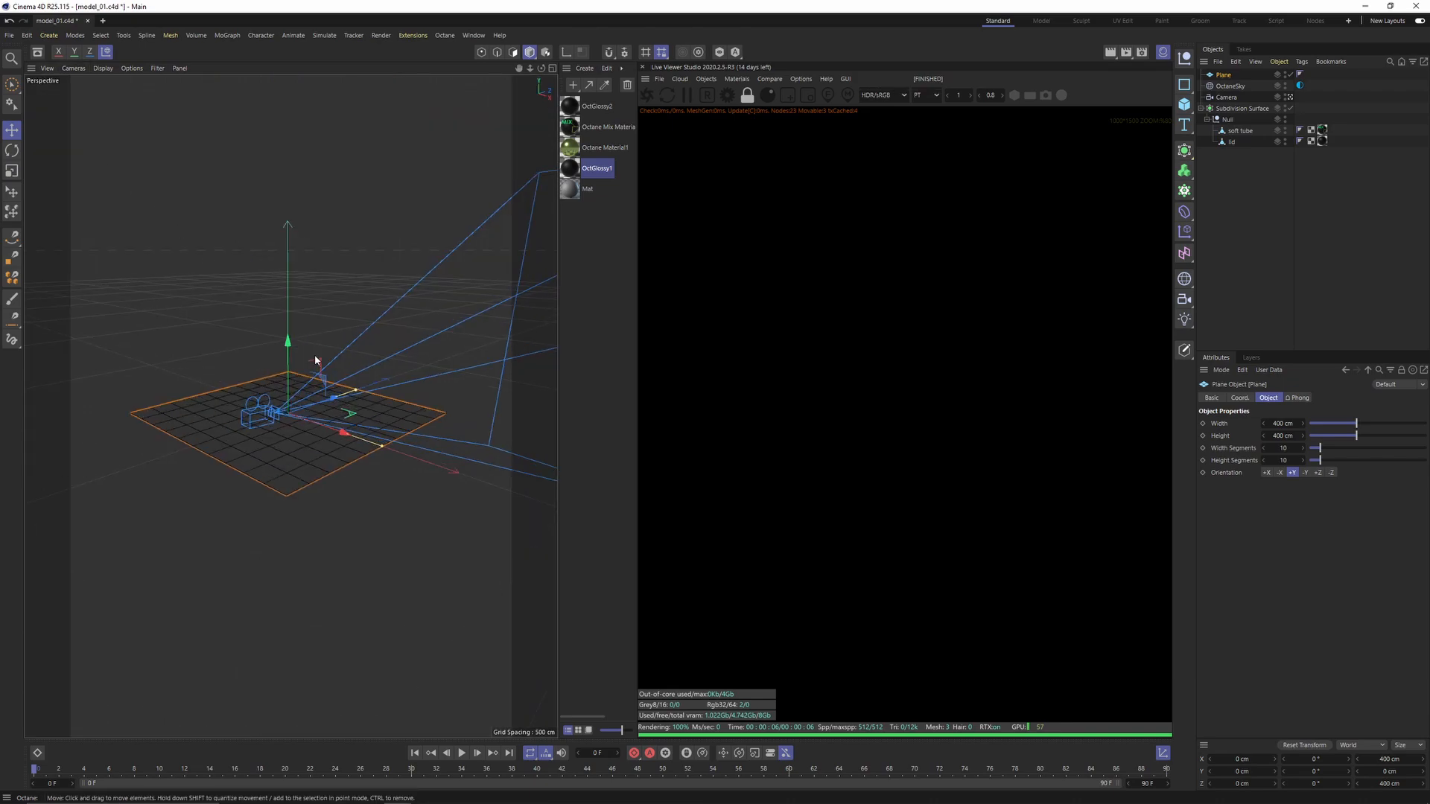
pyautogui.keyDown('alt'); pyautogui.moveTo(314, 355); pyautogui.dragTo(300, 435); pyautogui.keyUp('alt')
pyautogui.scroll(2, 299, 431)
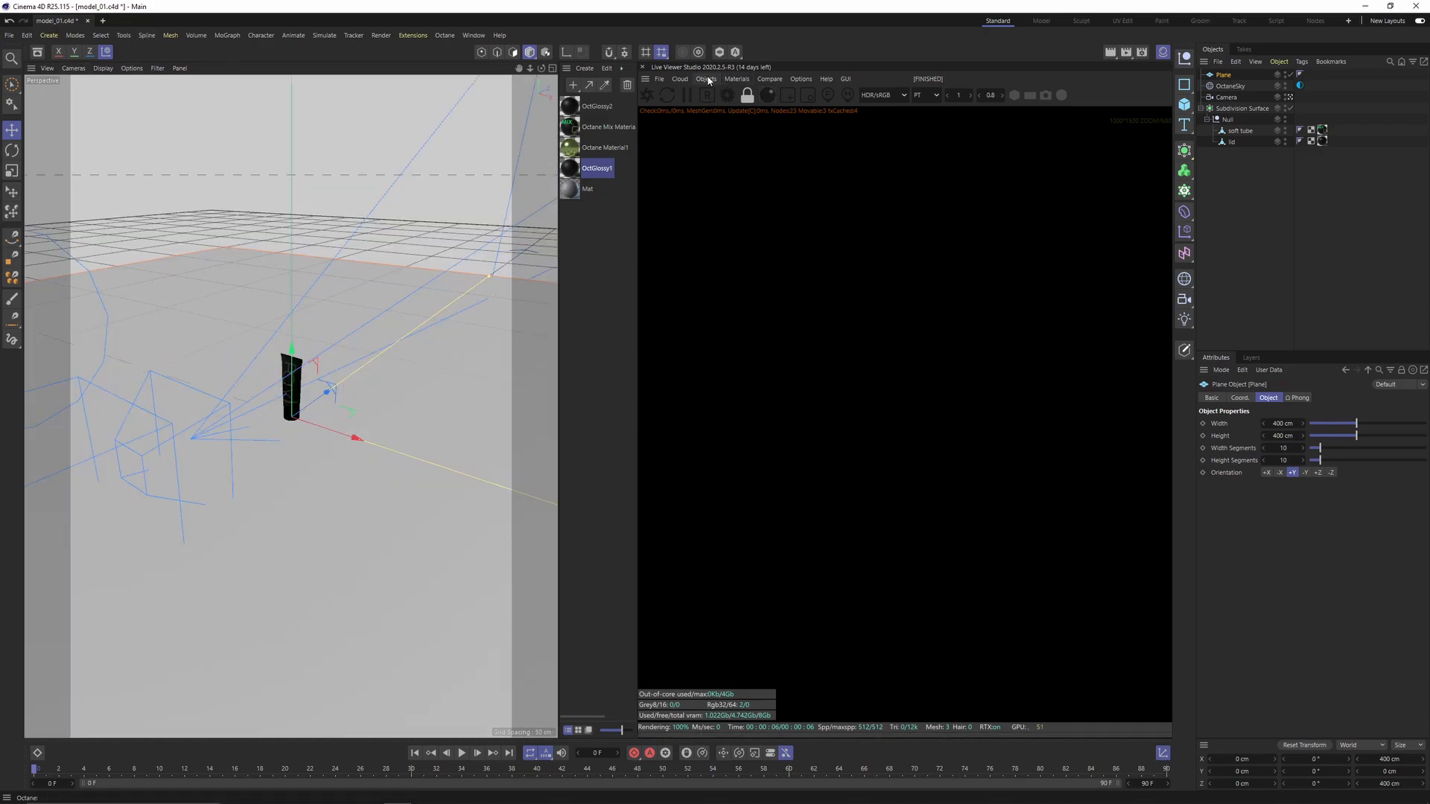
# Step: Add an Octane area light and move it up and sideways, away from the tube
pyautogui.click(706, 79)
pyautogui.moveTo(734, 130)
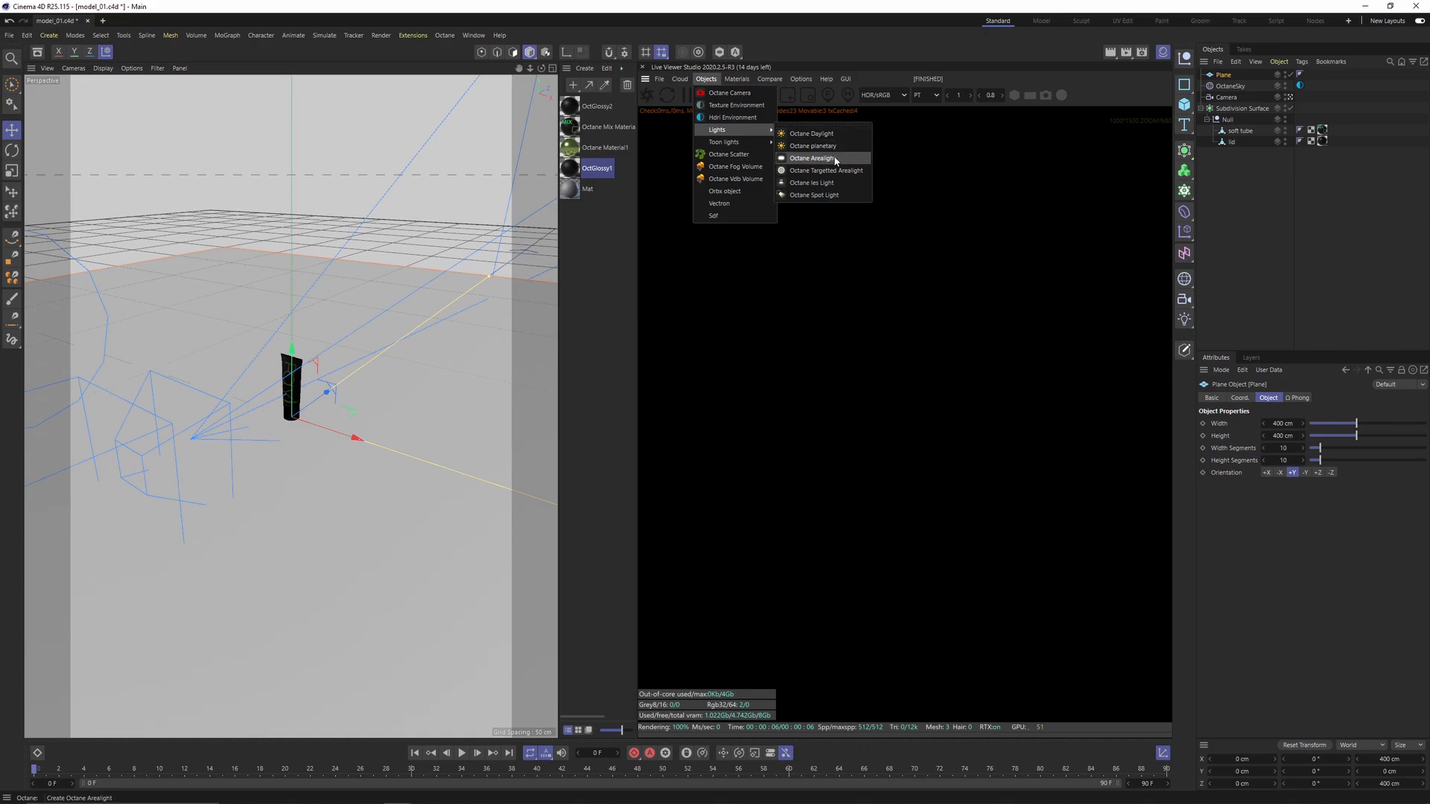
pyautogui.click(849, 158)
pyautogui.scroll(-3, 331, 348)
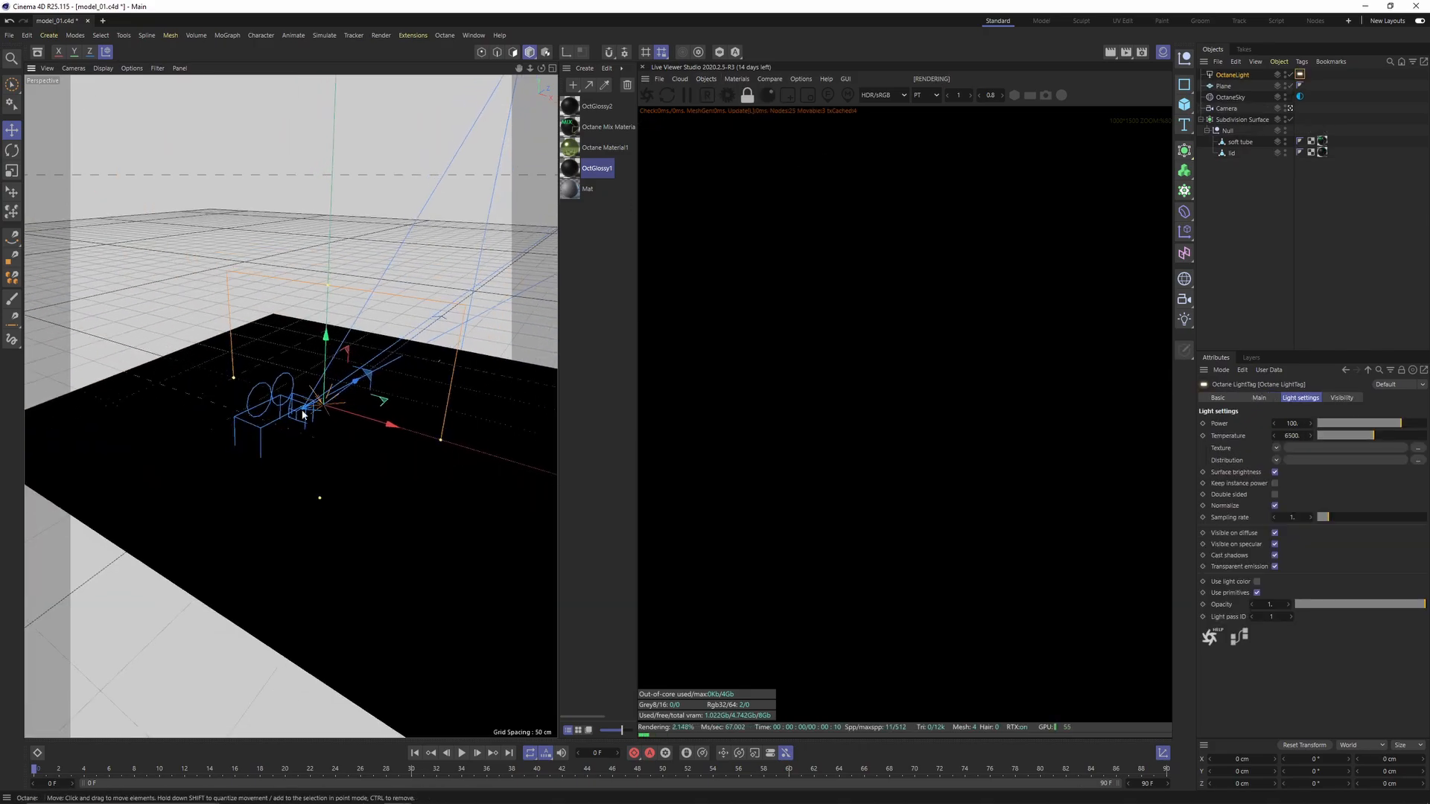
pyautogui.moveTo(331, 348); pyautogui.dragTo(439, 359)
# Step: Set the area light's X and Y sizes to 10 cm
pyautogui.click(1256, 74)
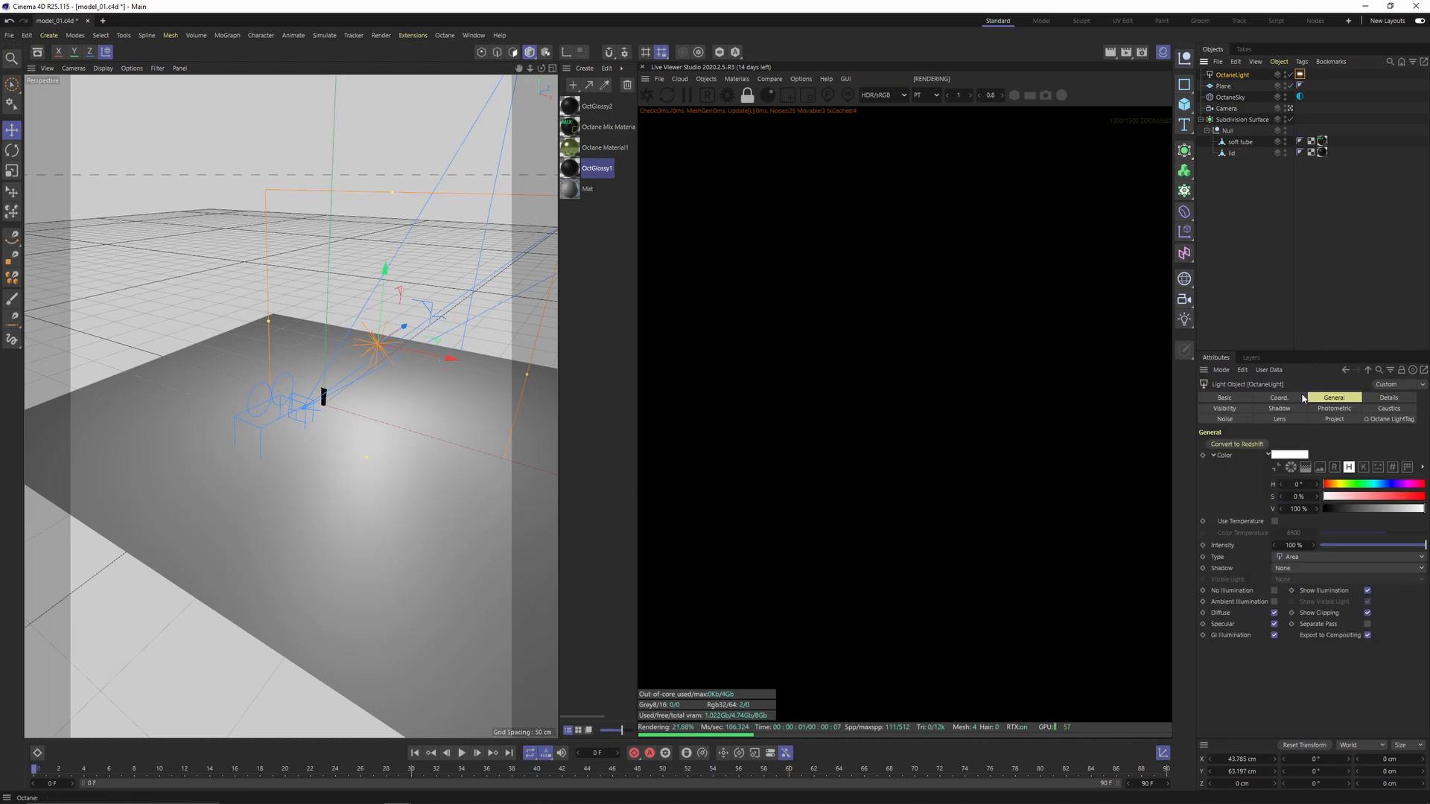
pyautogui.click(1390, 398)
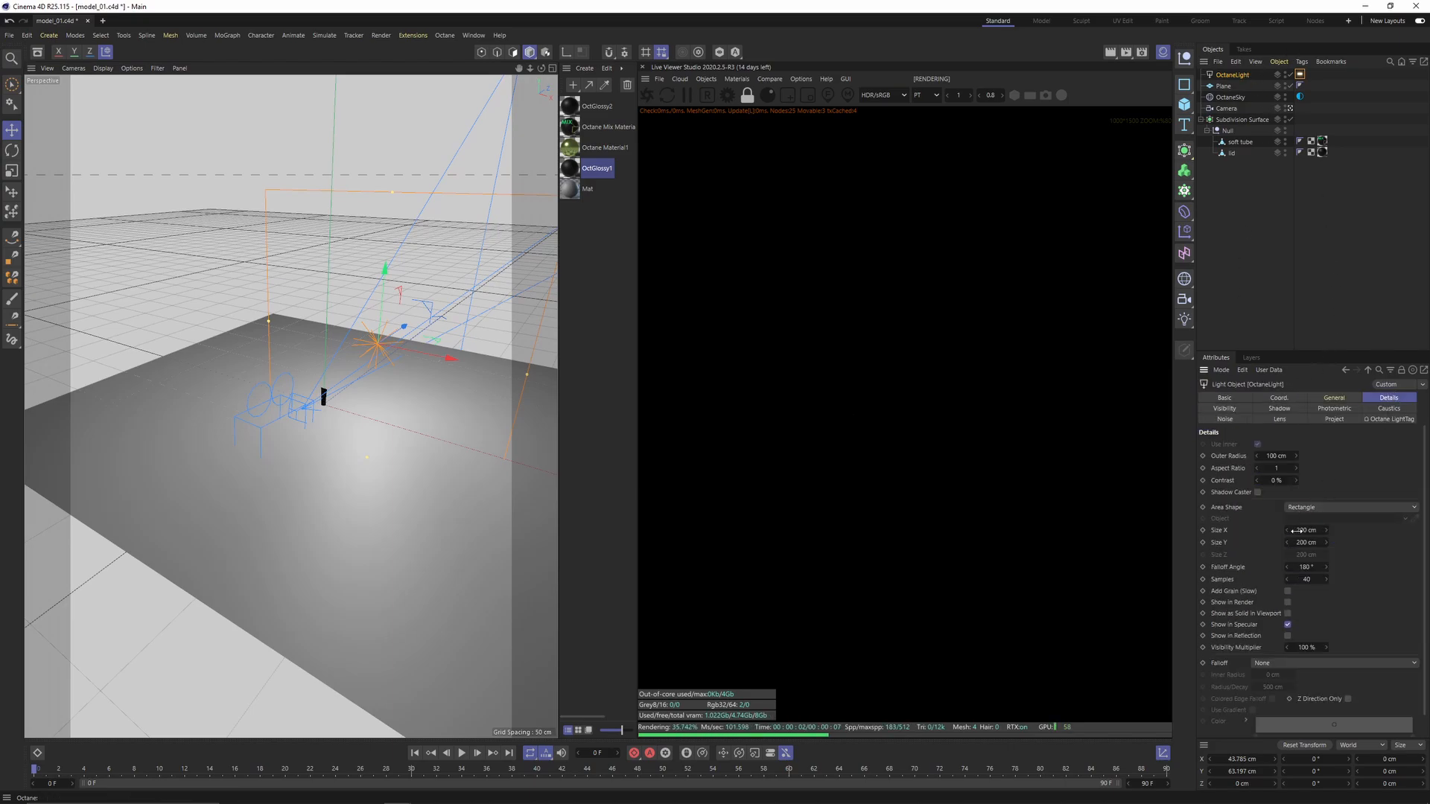
pyautogui.write('10')
pyautogui.press('Tab')
pyautogui.write('10')
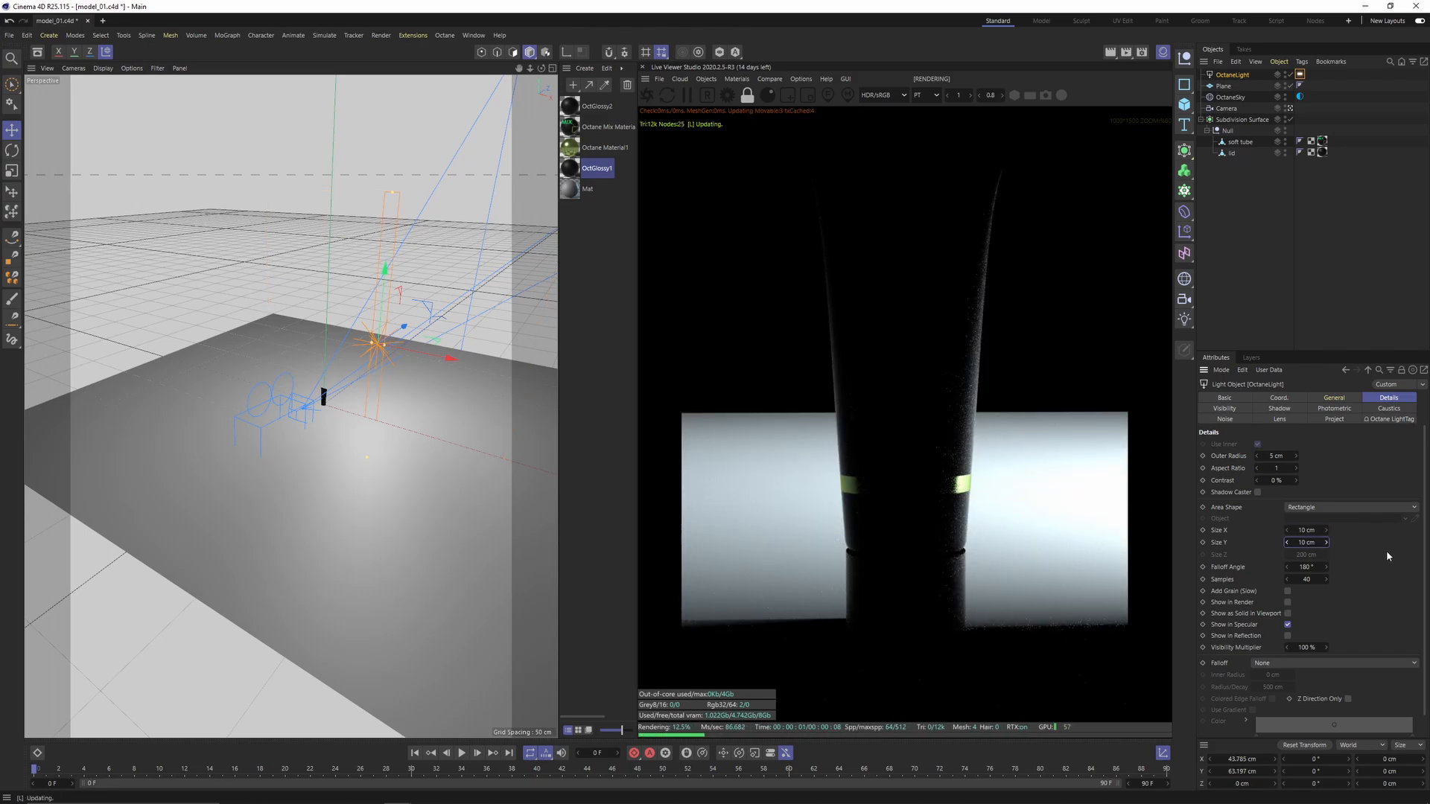
pyautogui.press('Return')
# Step: Rotate the area light to a 90° heading and lower it beside the tube to about X 37.6 cm, Y 7.1 cm
pyautogui.moveTo(375, 371)
pyautogui.mouseDown()
pyautogui.moveTo(350, 447)
pyautogui.moveTo(350, 479)
pyautogui.moveTo(375, 510)
pyautogui.moveTo(398, 463)
pyautogui.moveTo(350, 458)
pyautogui.moveTo(445, 457)
pyautogui.mouseUp()
pyautogui.press('r')
pyautogui.press('e')
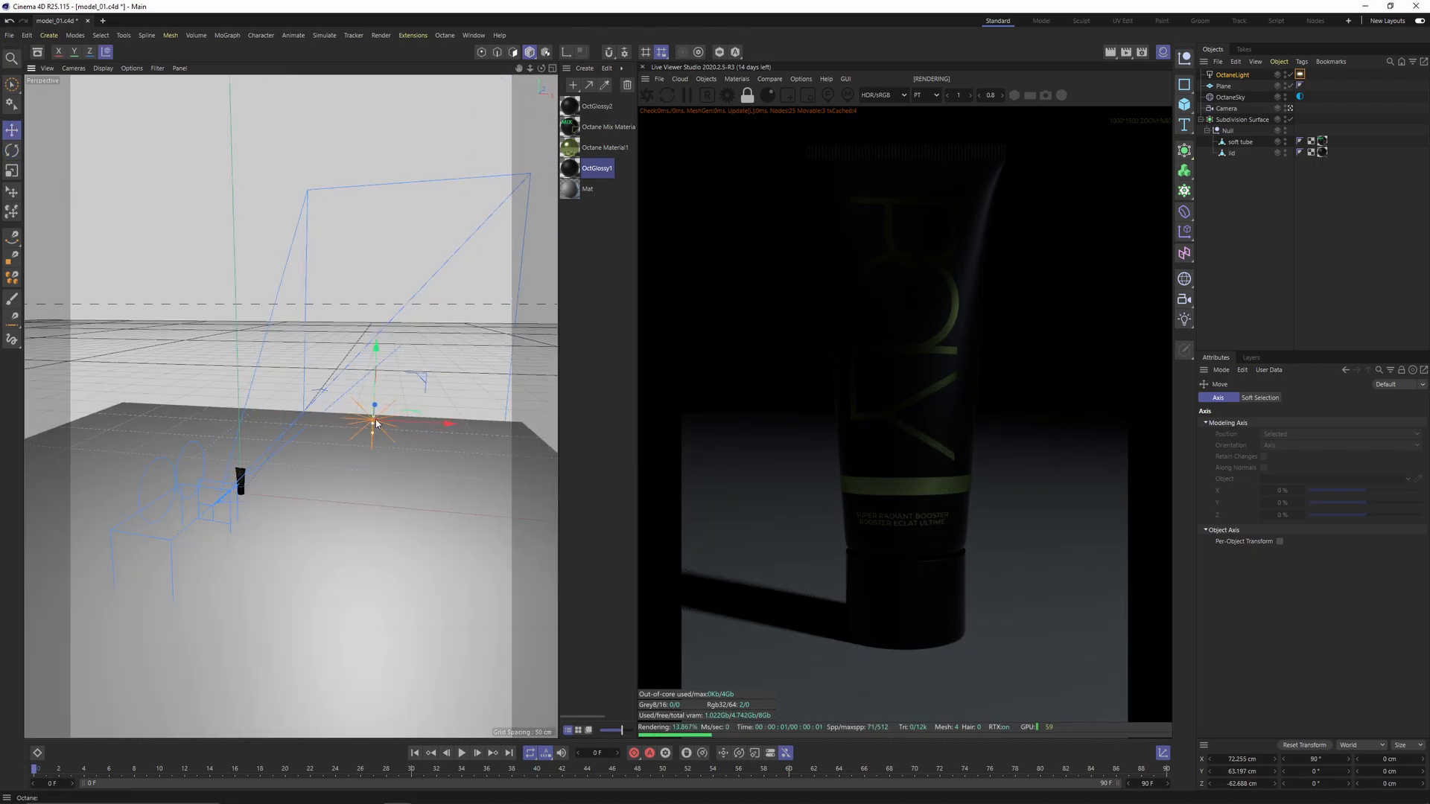
pyautogui.middleClick(439, 518)
pyautogui.middleClick(450, 559)
pyautogui.scroll(5, 374, 550)
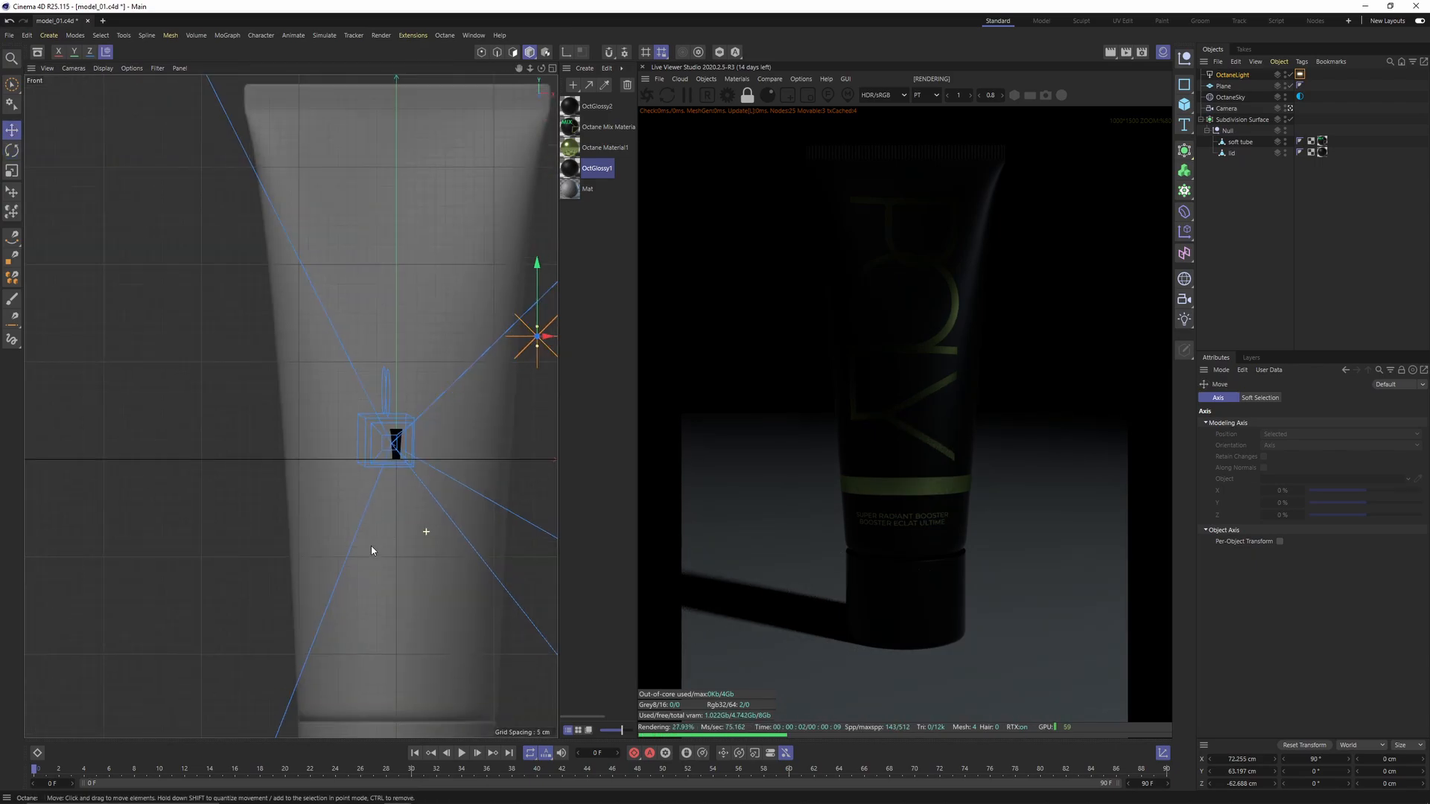
pyautogui.moveTo(496, 311); pyautogui.dragTo(429, 418)
pyautogui.middleClick(417, 395)
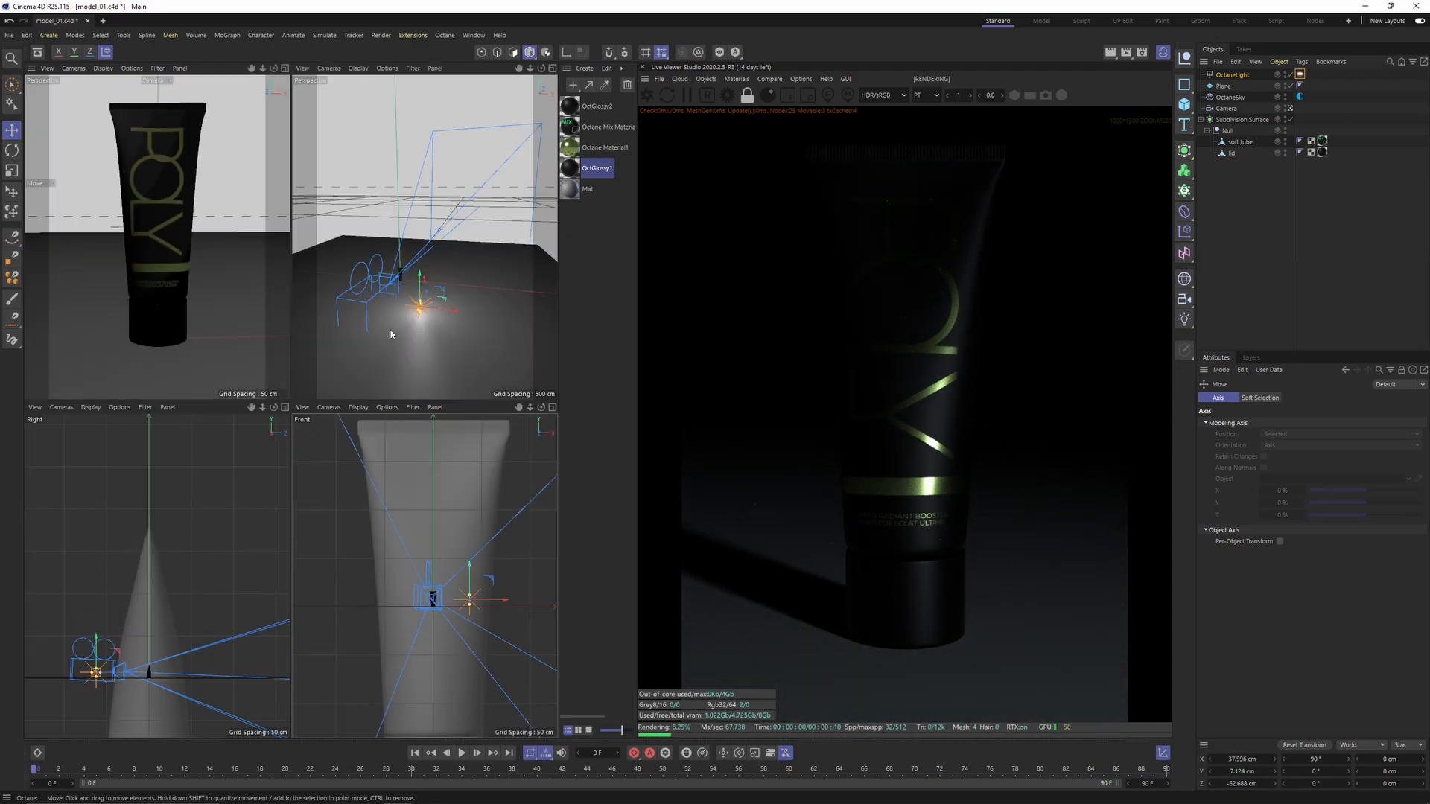
# Step: Align the area light with the tube in depth at about Z 0.2 cm and stretch its height to about 18.5 cm
pyautogui.middleClick(463, 262)
pyautogui.middleClick(462, 264)
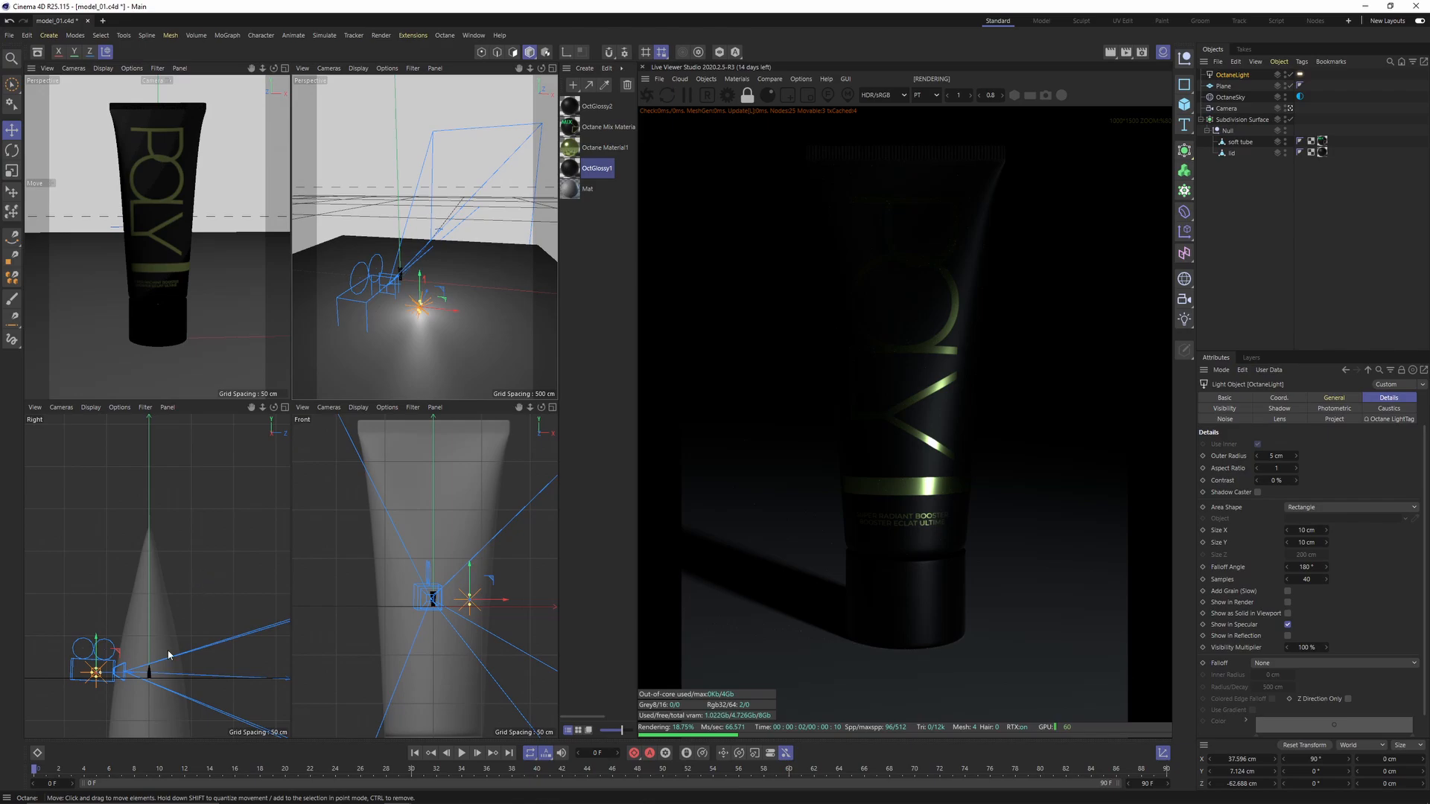
pyautogui.middleClick(169, 656)
pyautogui.scroll(5, 320, 566)
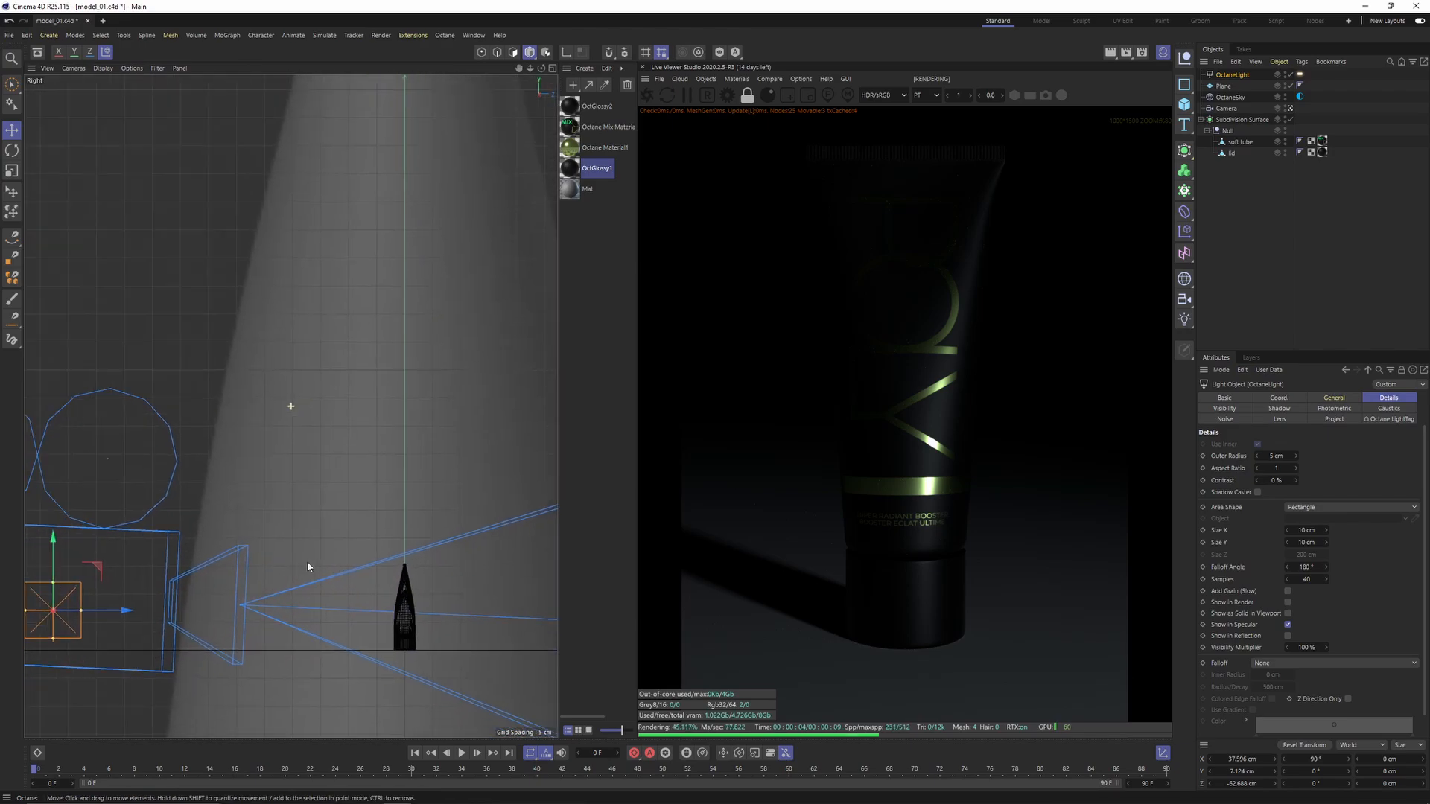
pyautogui.keyDown('alt'); pyautogui.moveTo(307, 562); pyautogui.dragTo(343, 536, button='middle'); pyautogui.keyUp('alt')
pyautogui.moveTo(164, 586); pyautogui.dragTo(516, 629)
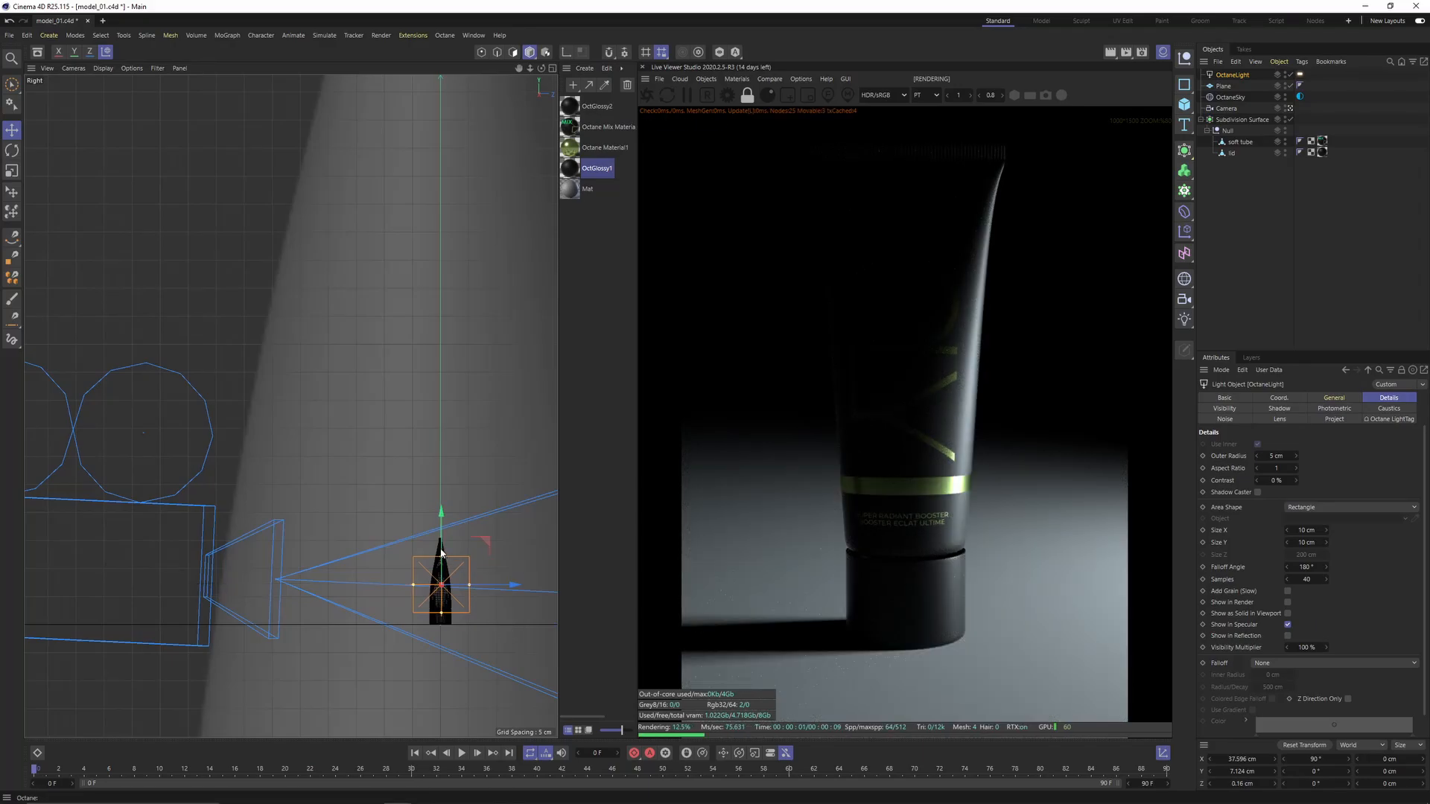
pyautogui.moveTo(441, 556); pyautogui.dragTo(441, 532)
# Step: Disable the floor plane and adjust the area light's distance from the tube along X
pyautogui.middleClick(432, 516)
pyautogui.middleClick(247, 258)
pyautogui.middleClick(427, 412)
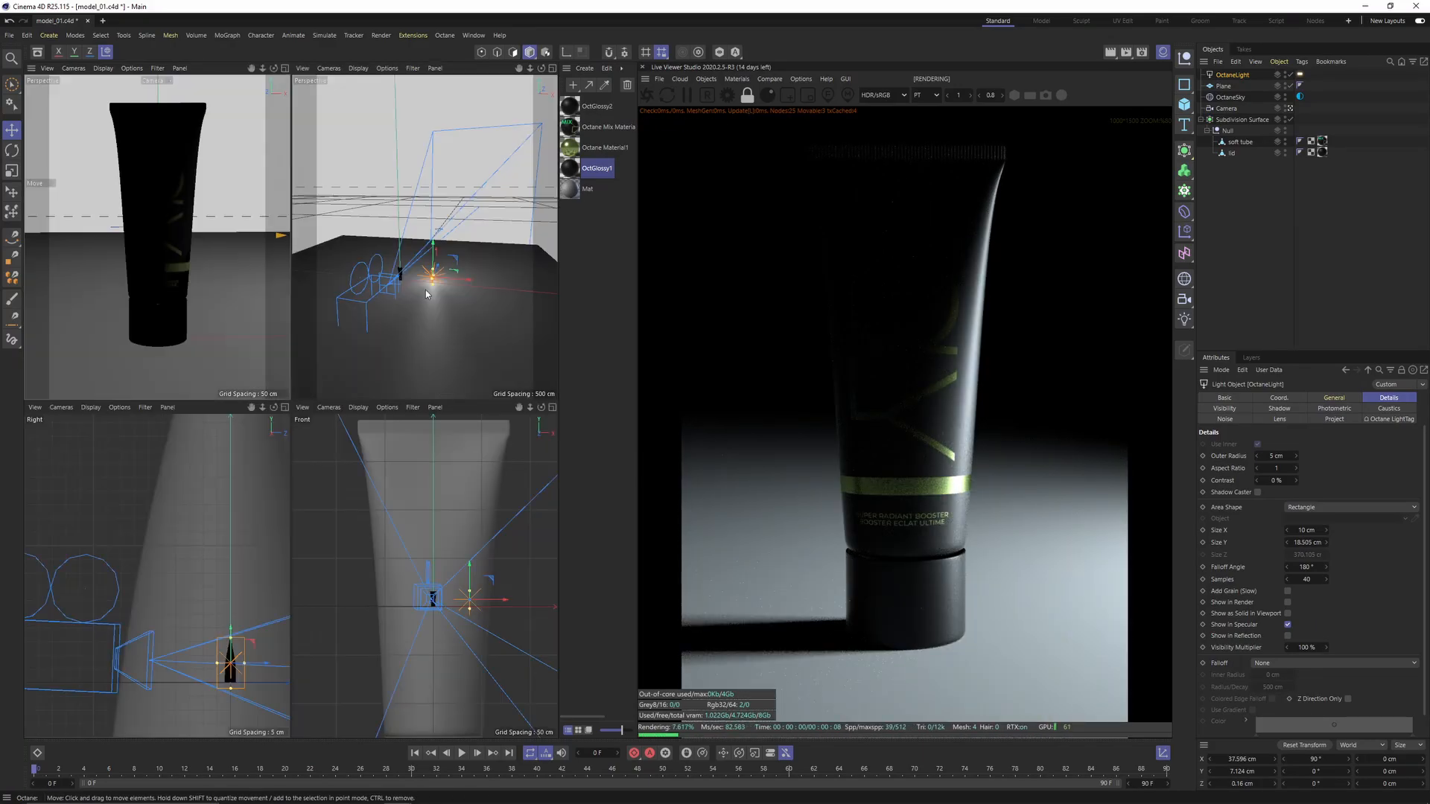
pyautogui.middleClick(426, 289)
pyautogui.keyDown('alt'); pyautogui.moveTo(307, 482); pyautogui.dragTo(358, 488); pyautogui.keyUp('alt')
pyautogui.scroll(5, 305, 507)
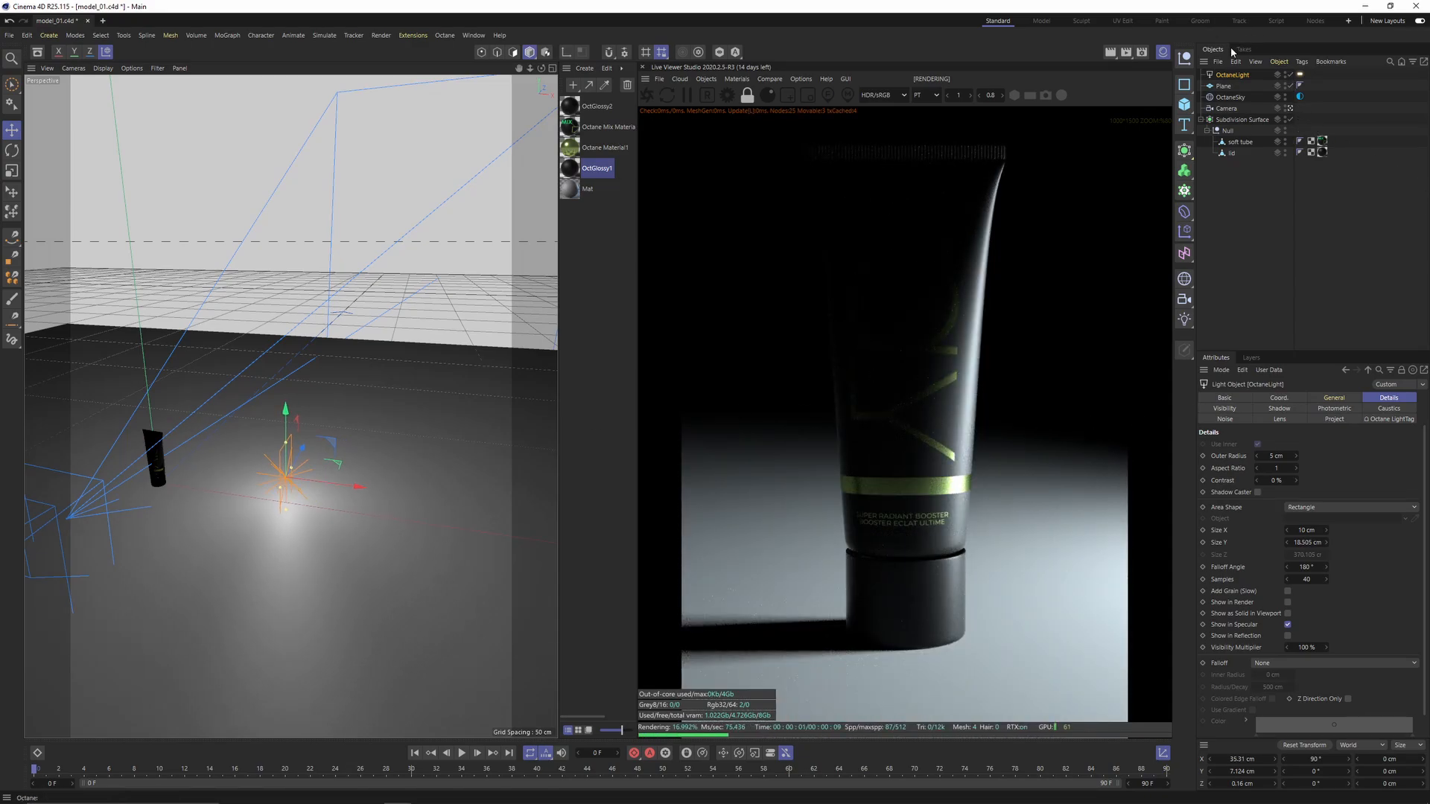
pyautogui.click(1291, 86)
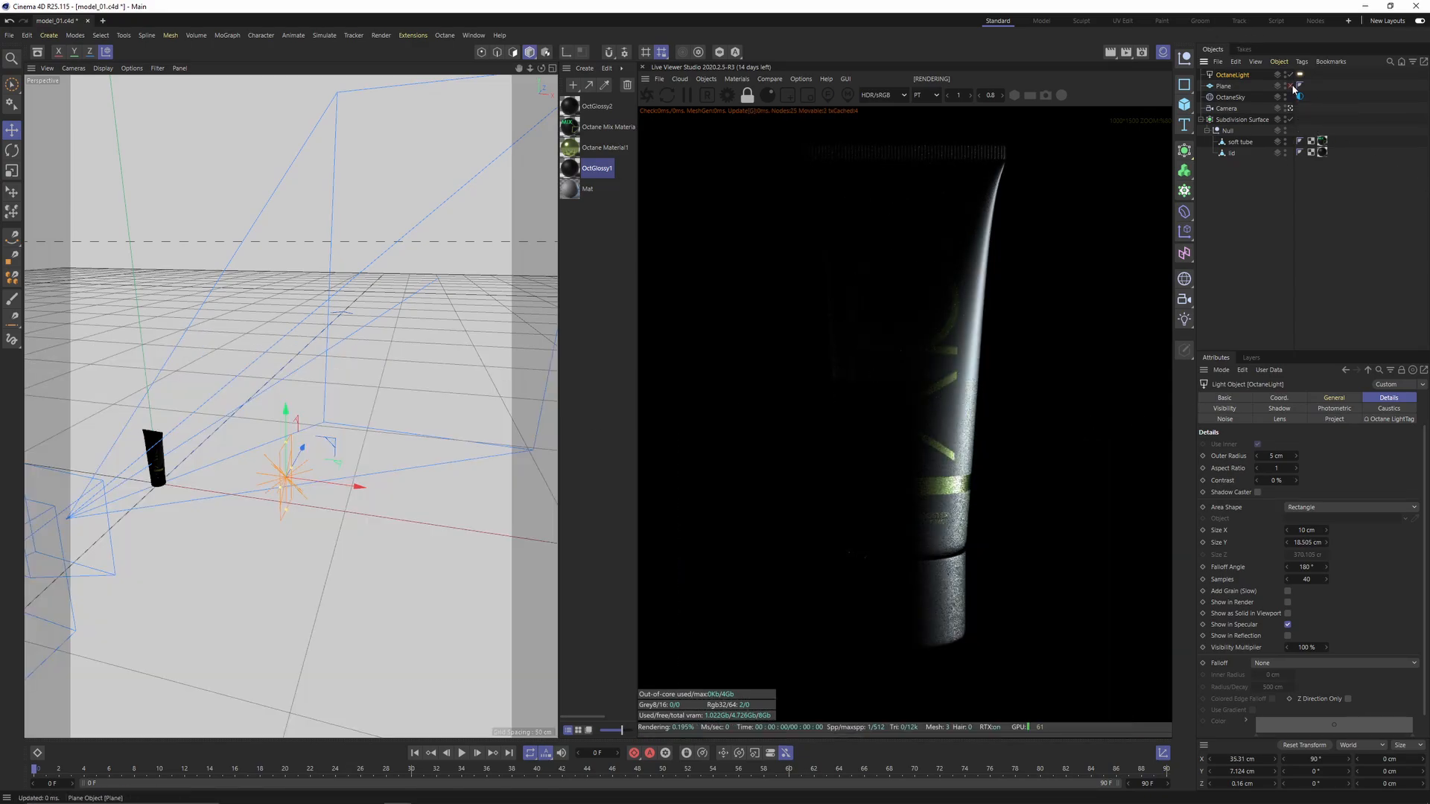
pyautogui.keyDown('alt'); pyautogui.moveTo(321, 359); pyautogui.dragTo(535, 445); pyautogui.keyUp('alt')
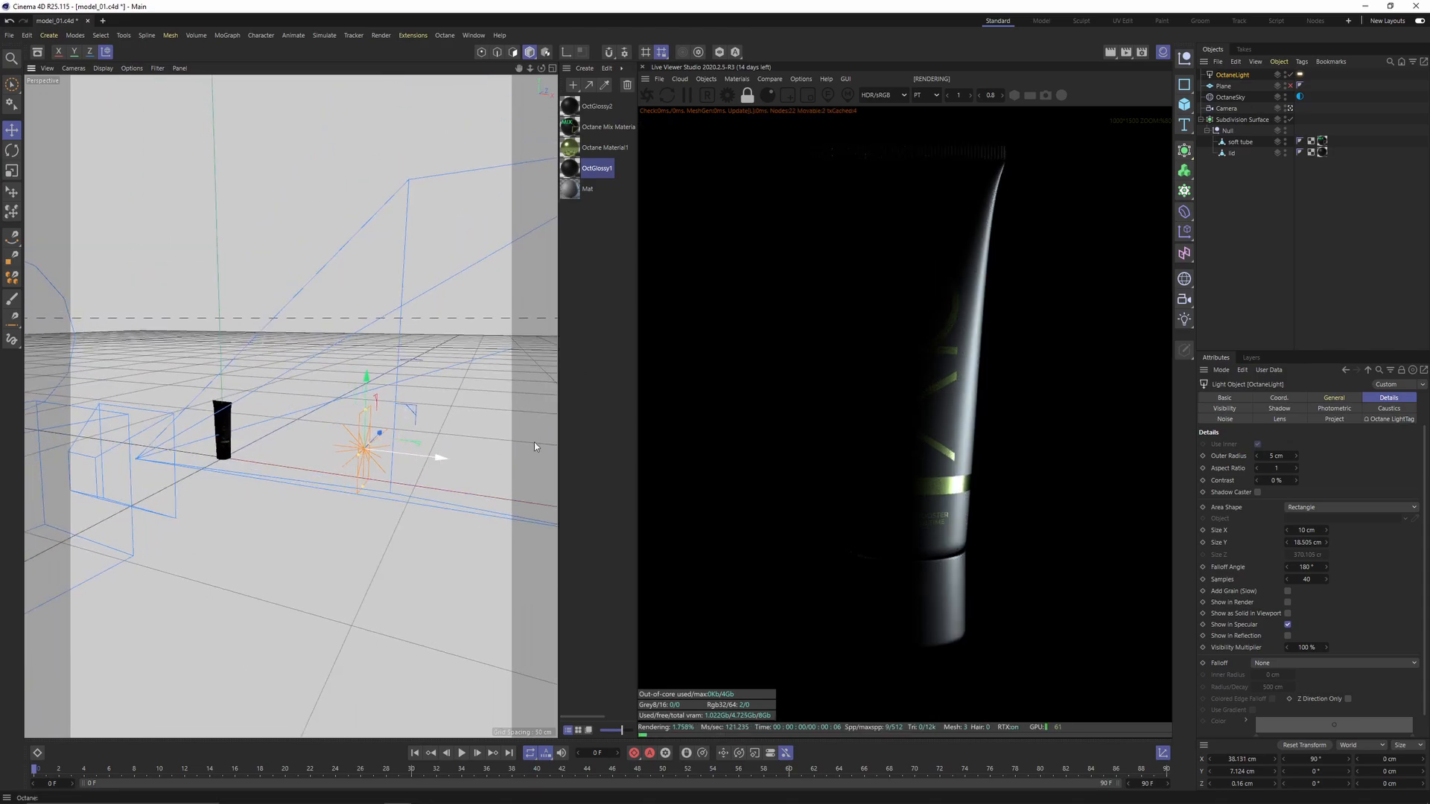
# Step: Set the area light's power to 25 and move it closer to the tube, to about X 31.7 cm
pyautogui.click(1300, 74)
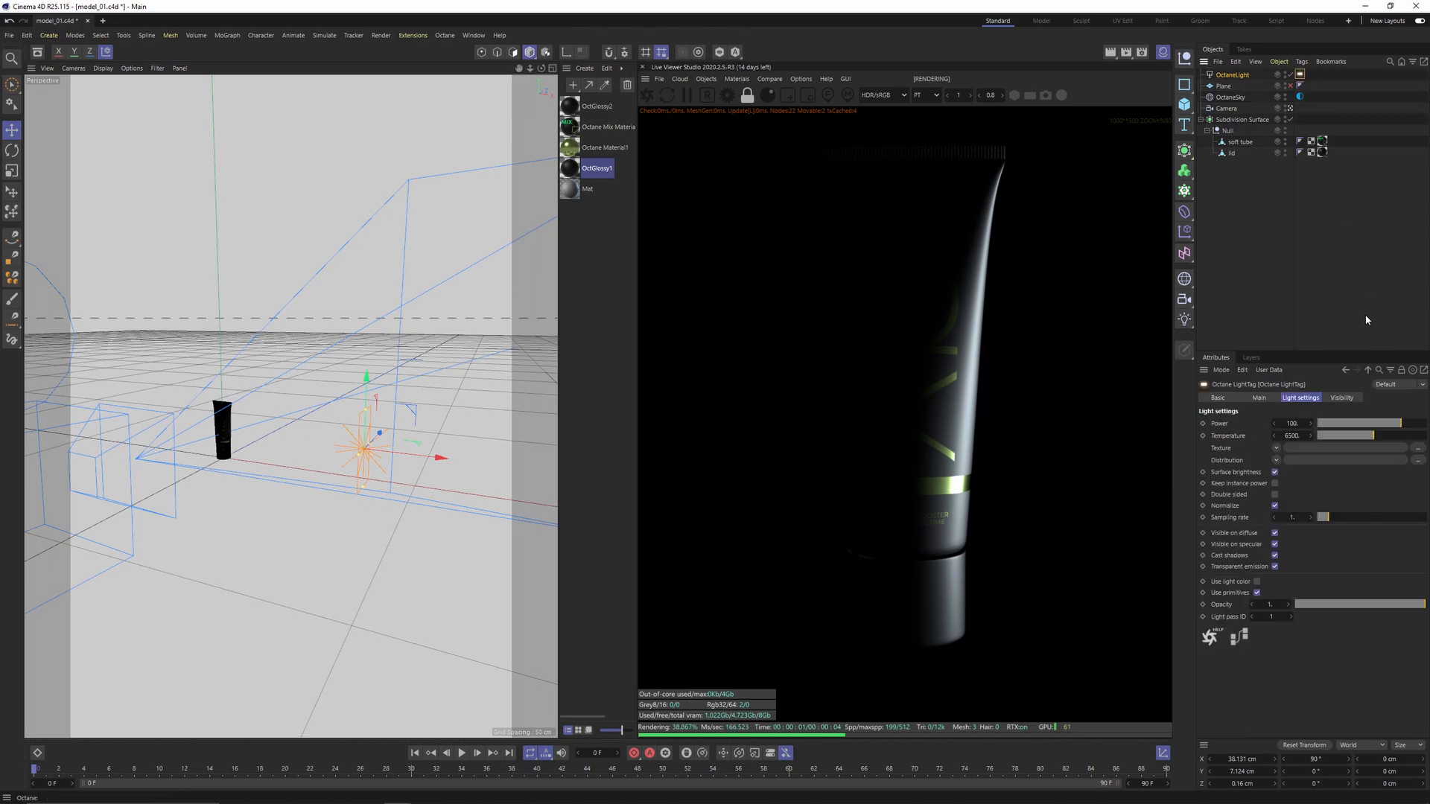
pyautogui.write('2')
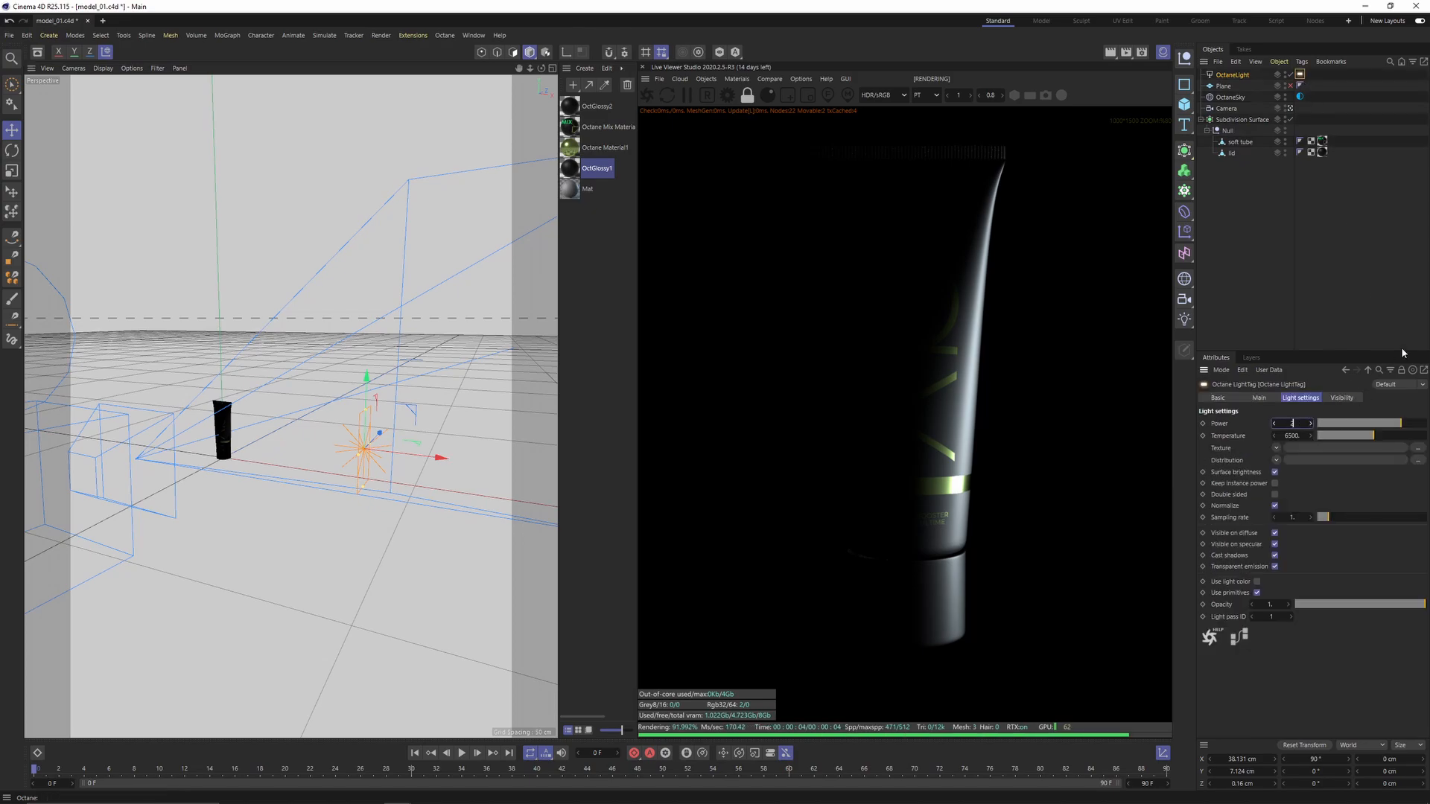
pyautogui.write('5')
pyautogui.press('Return')
pyautogui.keyDown('alt'); pyautogui.moveTo(305, 368); pyautogui.dragTo(521, 447); pyautogui.keyUp('alt')
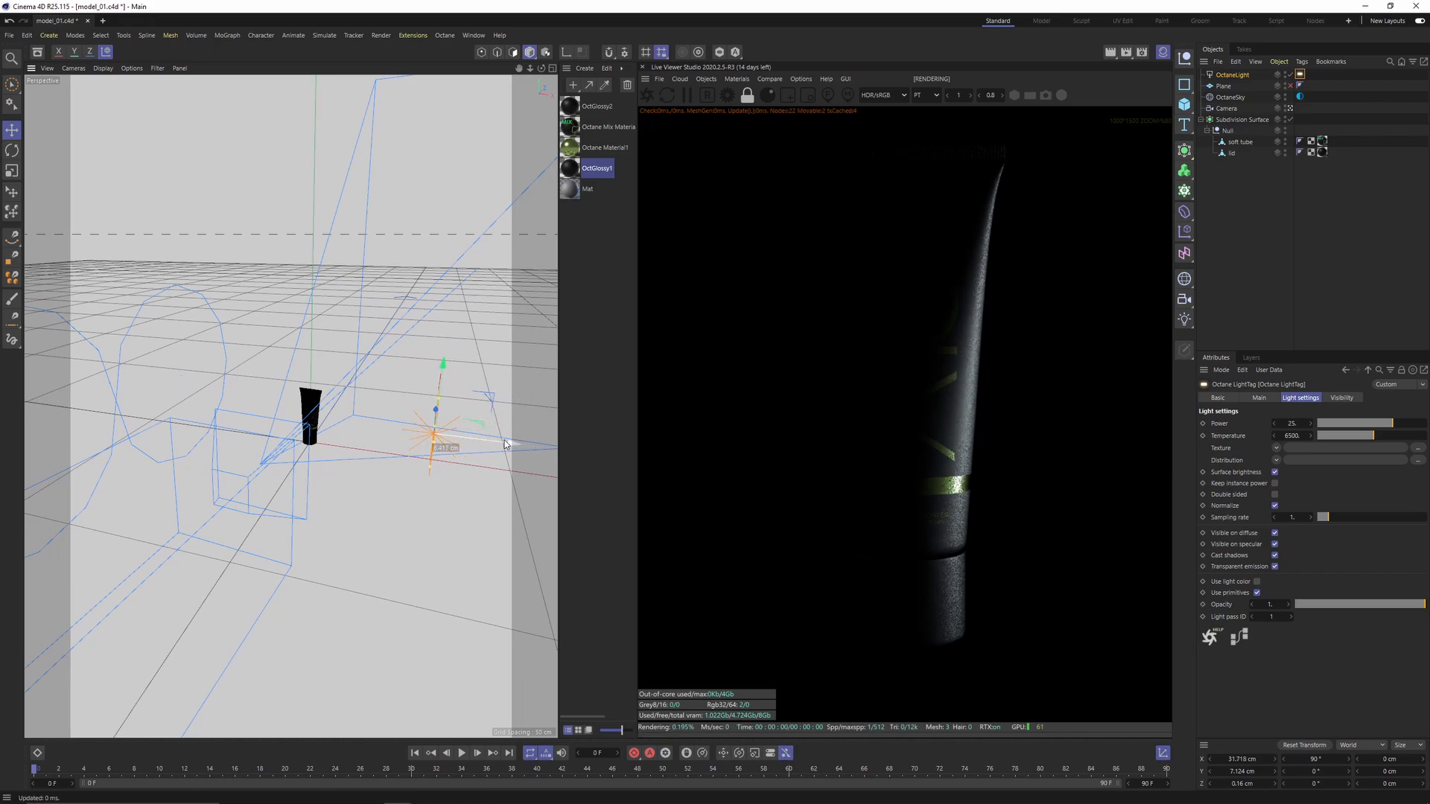
# Step: Duplicate the area light to the tube's opposite side at about X -25.2 cm and rotate the copy to face the tube
pyautogui.scroll(5, 520, 449)
pyautogui.scroll(-10, 320, 454)
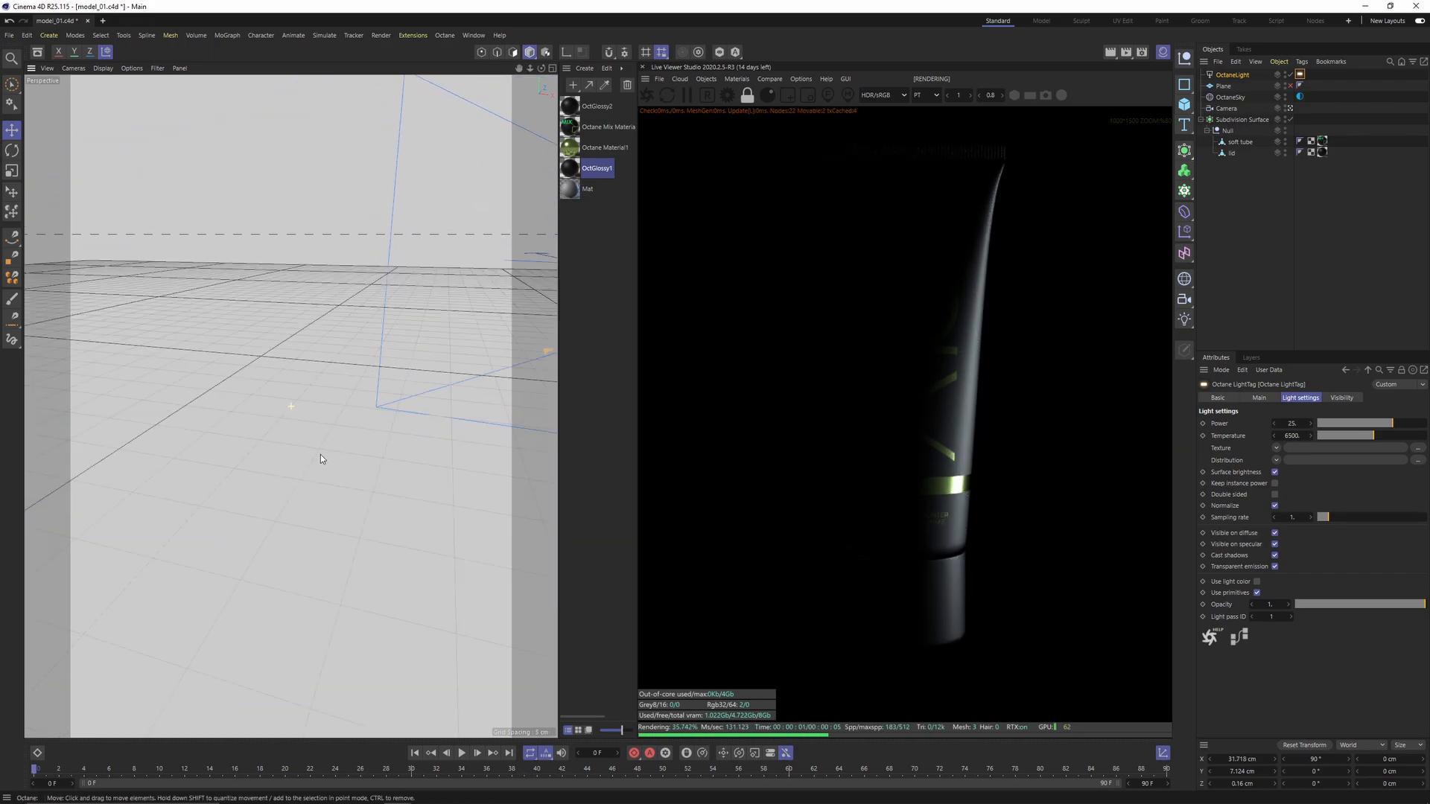
pyautogui.moveTo(297, 467)
pyautogui.keyDown('alt'); pyautogui.mouseDown()
pyautogui.moveTo(477, 555)
pyautogui.moveTo(357, 495)
pyautogui.moveTo(118, 475)
pyautogui.moveTo(145, 426)
pyautogui.mouseUp(); pyautogui.keyUp('alt')
pyautogui.press('r')
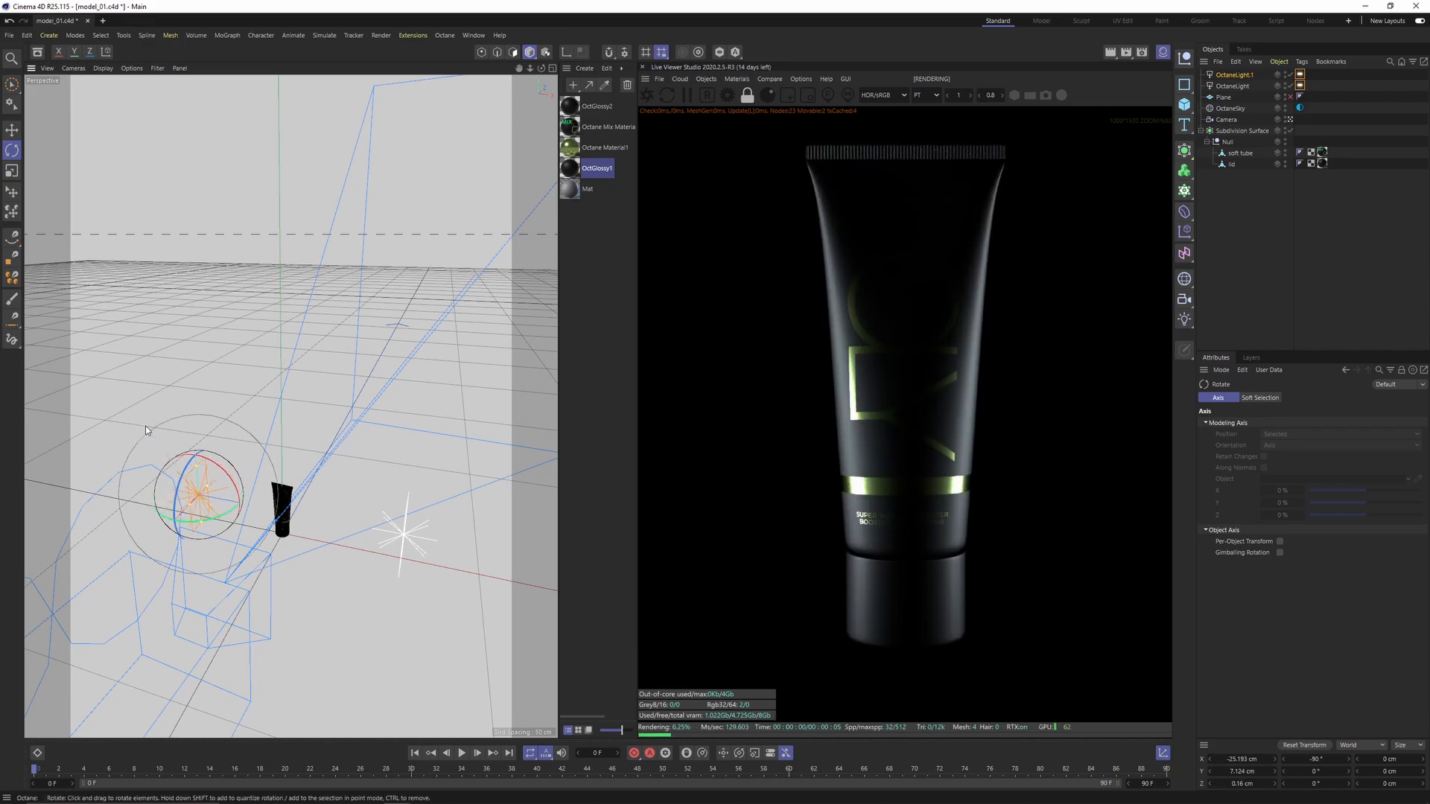
# Step: Duplicate the second area light toward the camera to about Z -39.1 cm
pyautogui.press('e')
pyautogui.keyDown('alt'); pyautogui.moveTo(365, 489); pyautogui.dragTo(309, 429); pyautogui.keyUp('alt')
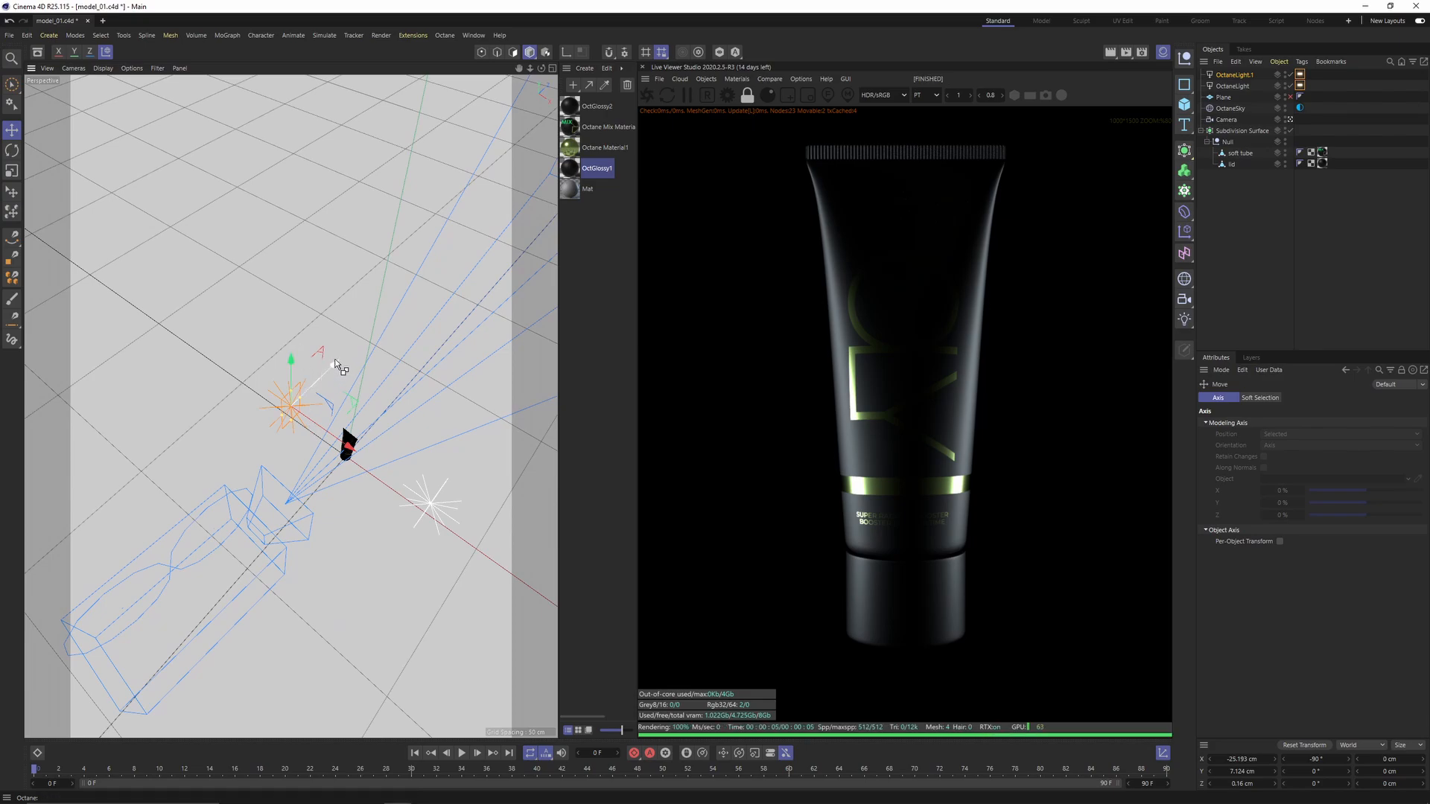
pyautogui.keyDown('ctrl'); pyautogui.moveTo(337, 365); pyautogui.dragTo(262, 490); pyautogui.keyUp('ctrl')
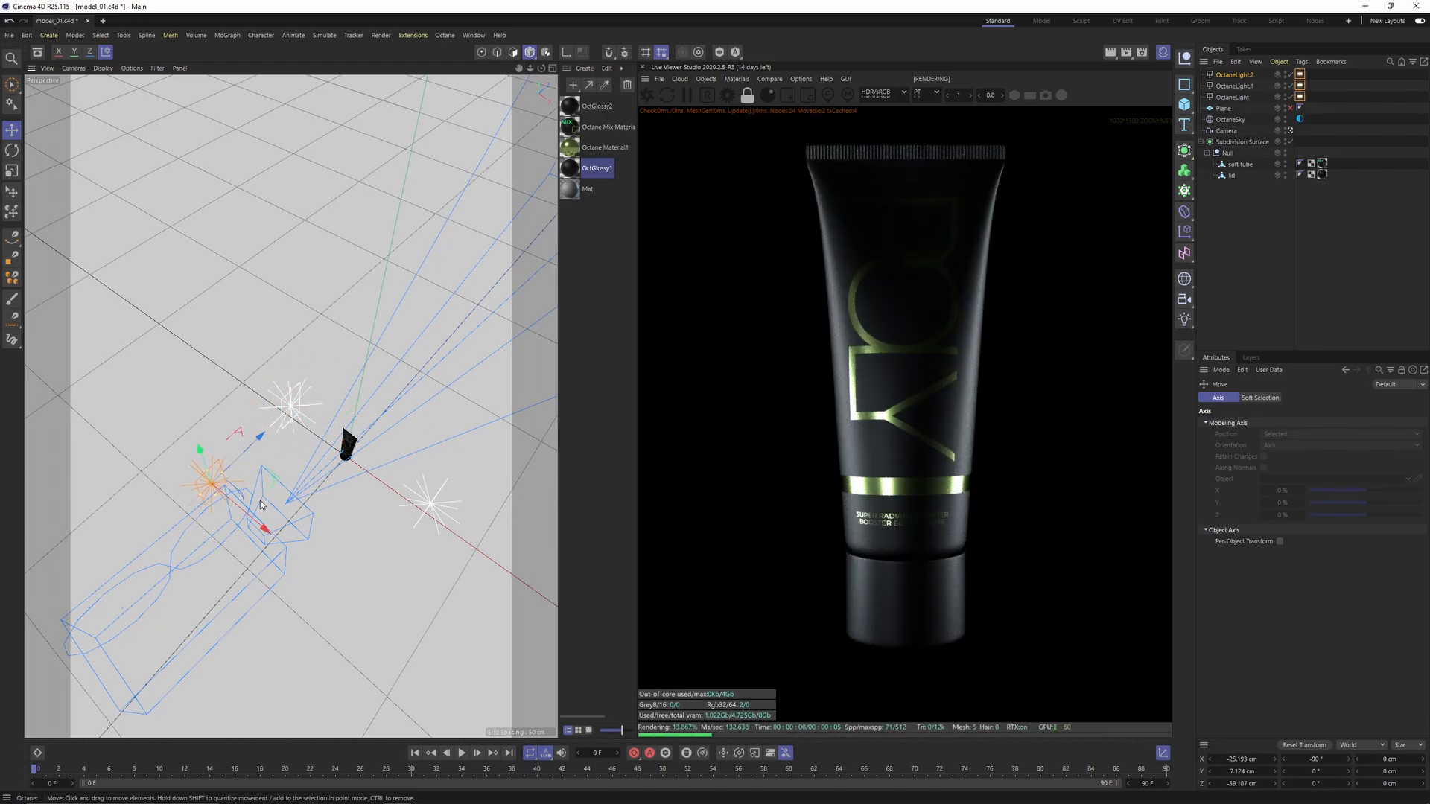
# Step: Rotate the camera-side area light to 0° so it faces the tube, and shift it to about X -21.9 cm
pyautogui.press('r')
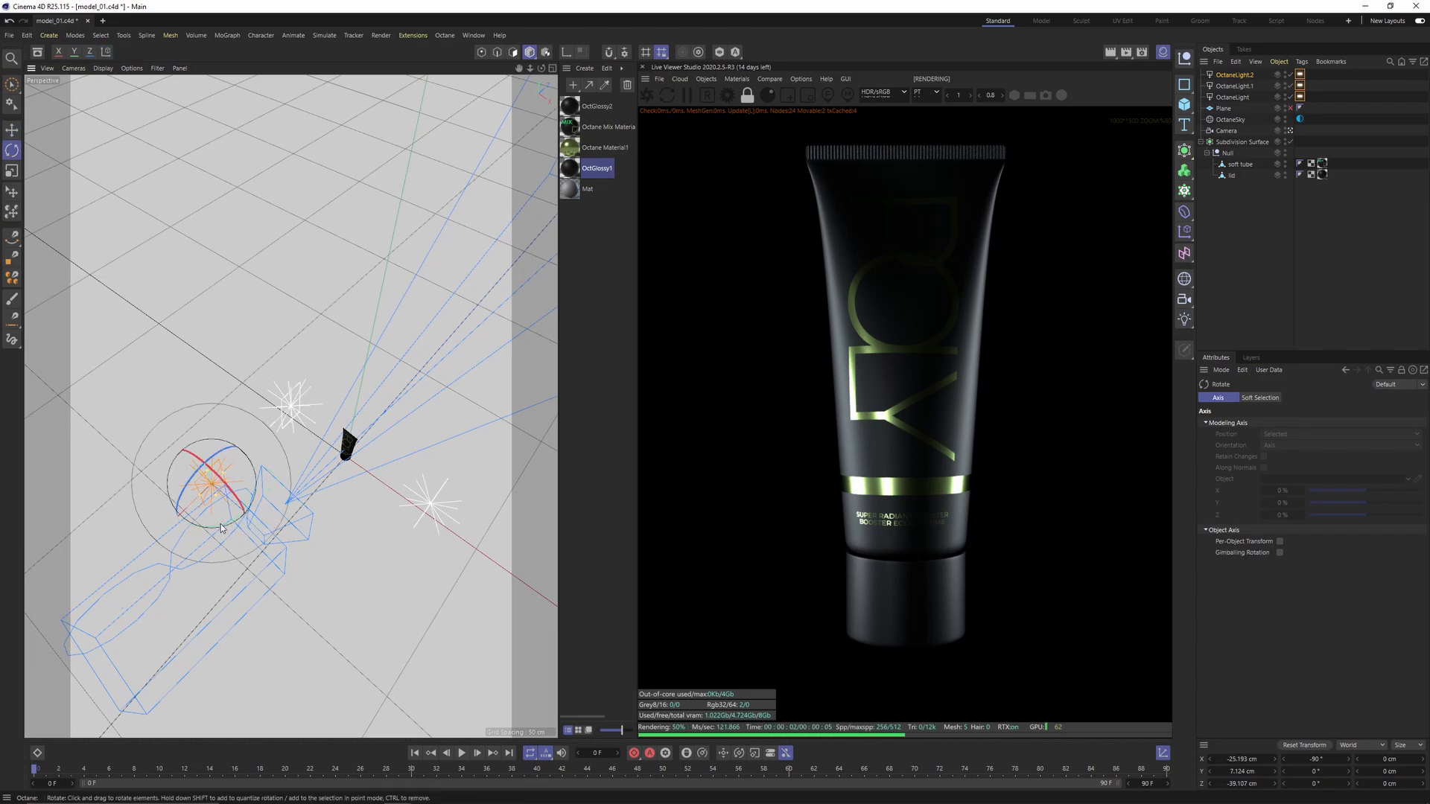
pyautogui.moveTo(220, 525); pyautogui.dragTo(218, 449)
pyautogui.press('e')
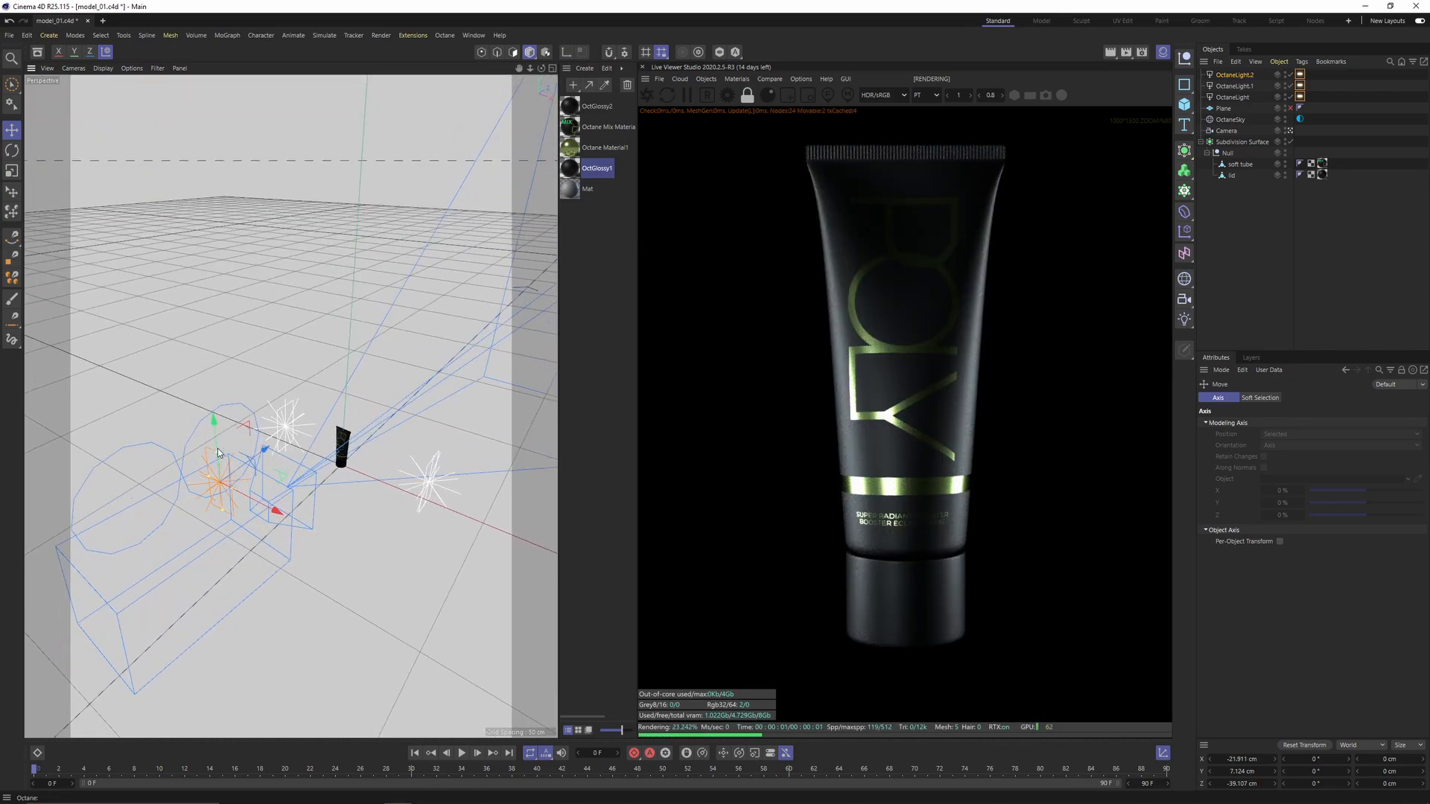
# Step: Narrow the camera-side area light into a tall thin strip and move it to about X -6 cm
pyautogui.scroll(2, 240, 495)
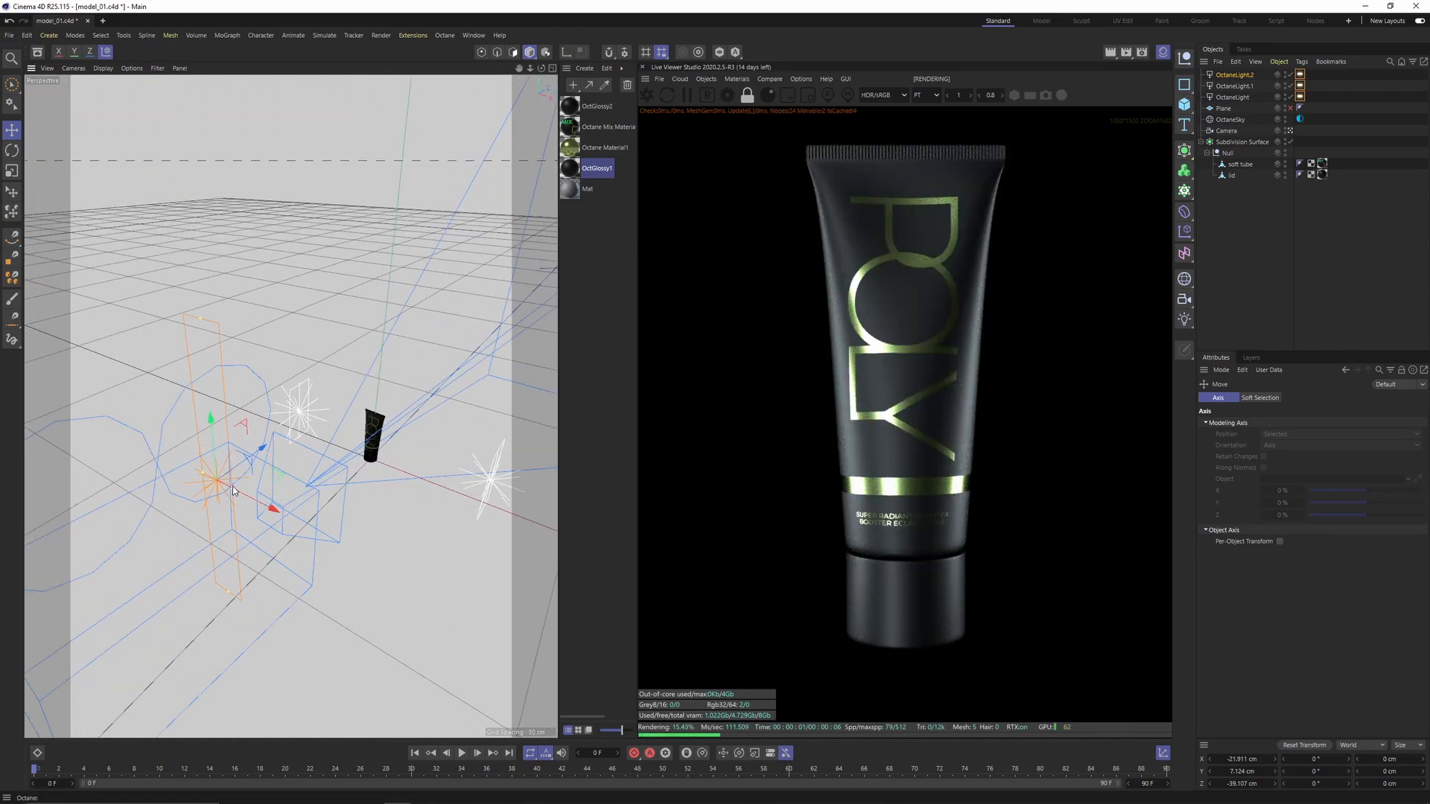
pyautogui.moveTo(233, 490); pyautogui.dragTo(226, 484)
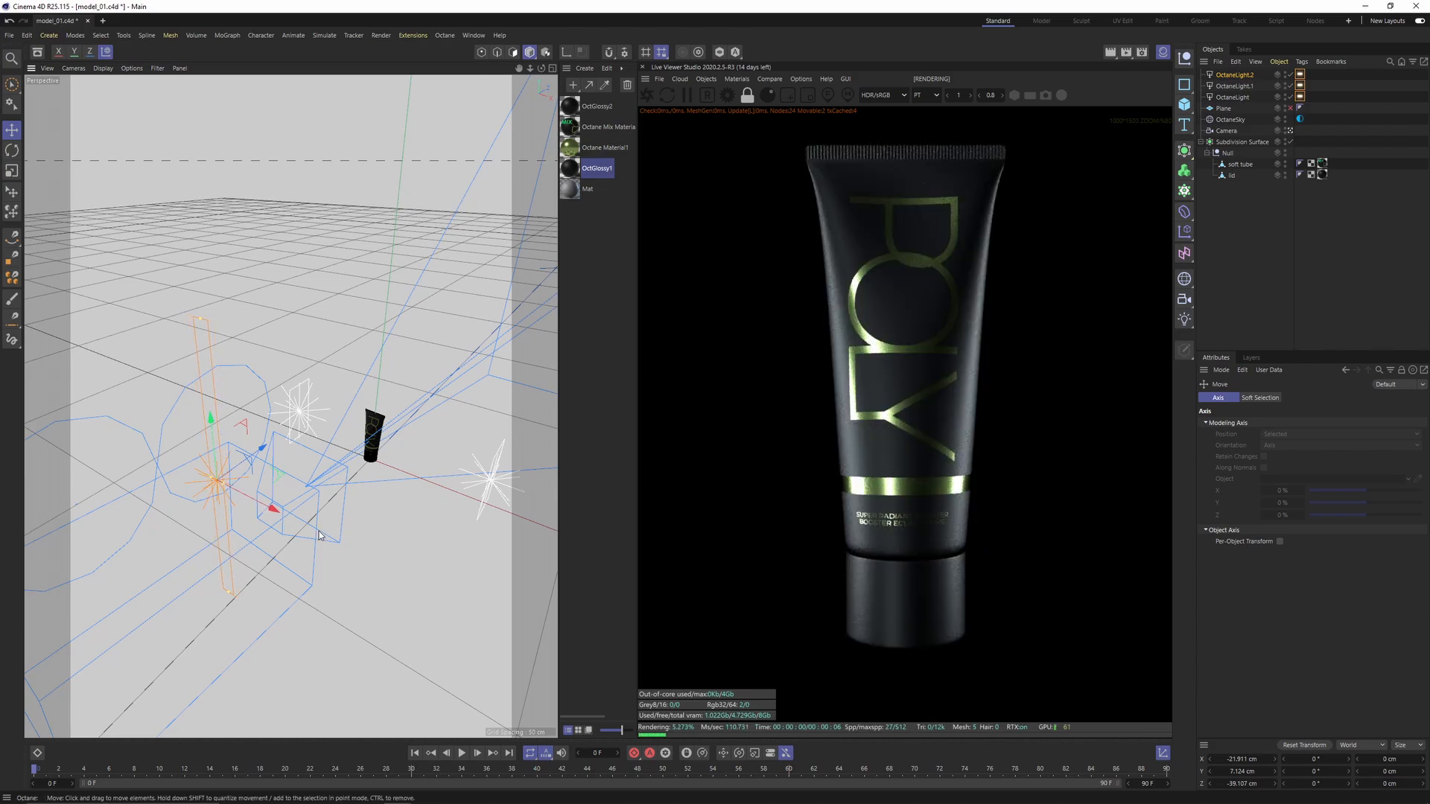
pyautogui.moveTo(319, 534); pyautogui.dragTo(280, 513)
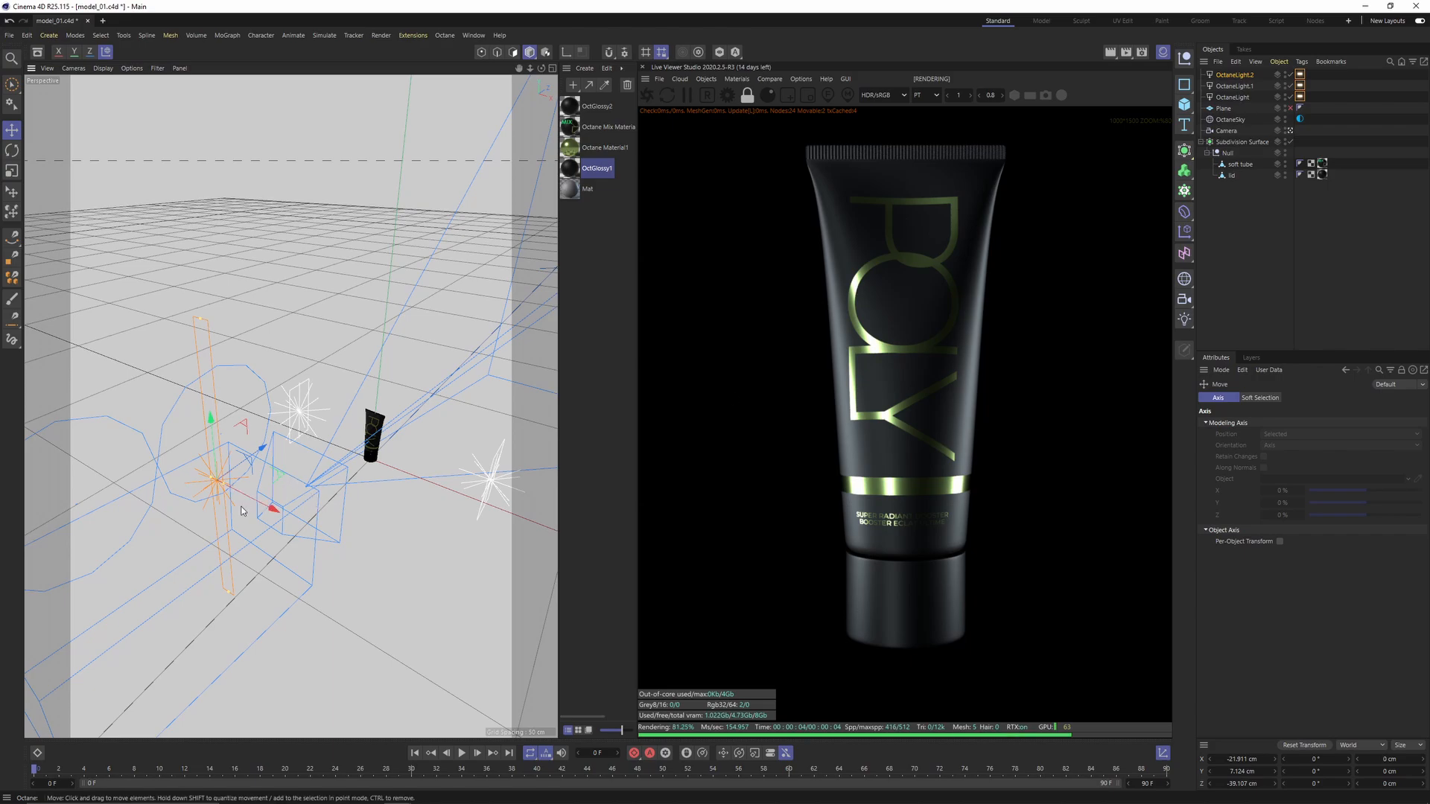
pyautogui.moveTo(273, 510); pyautogui.dragTo(332, 540)
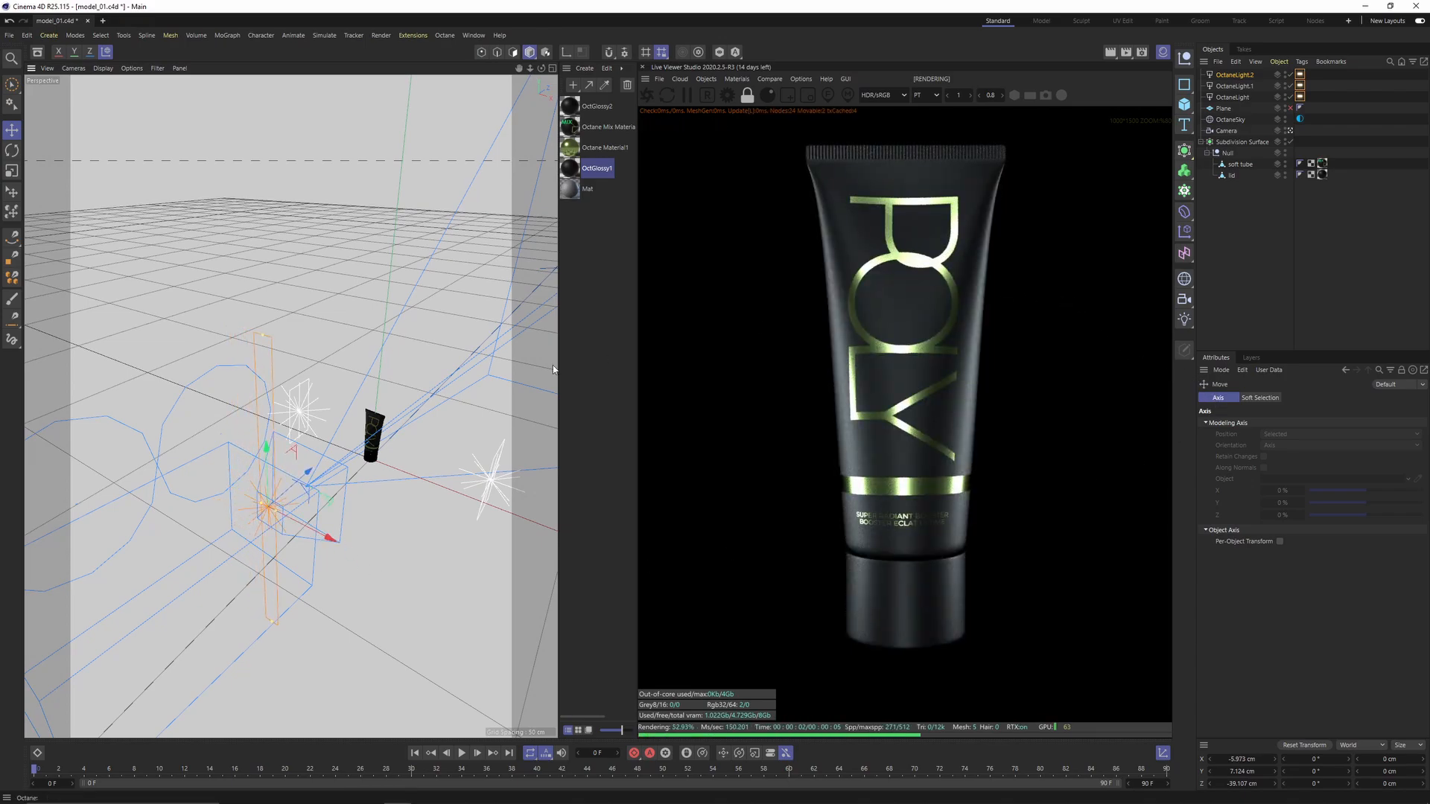
# Step: Duplicate the first side area light upward to about Y 34 cm and rotate the copy to a pitch of -85°, facing down
pyautogui.click(297, 416)
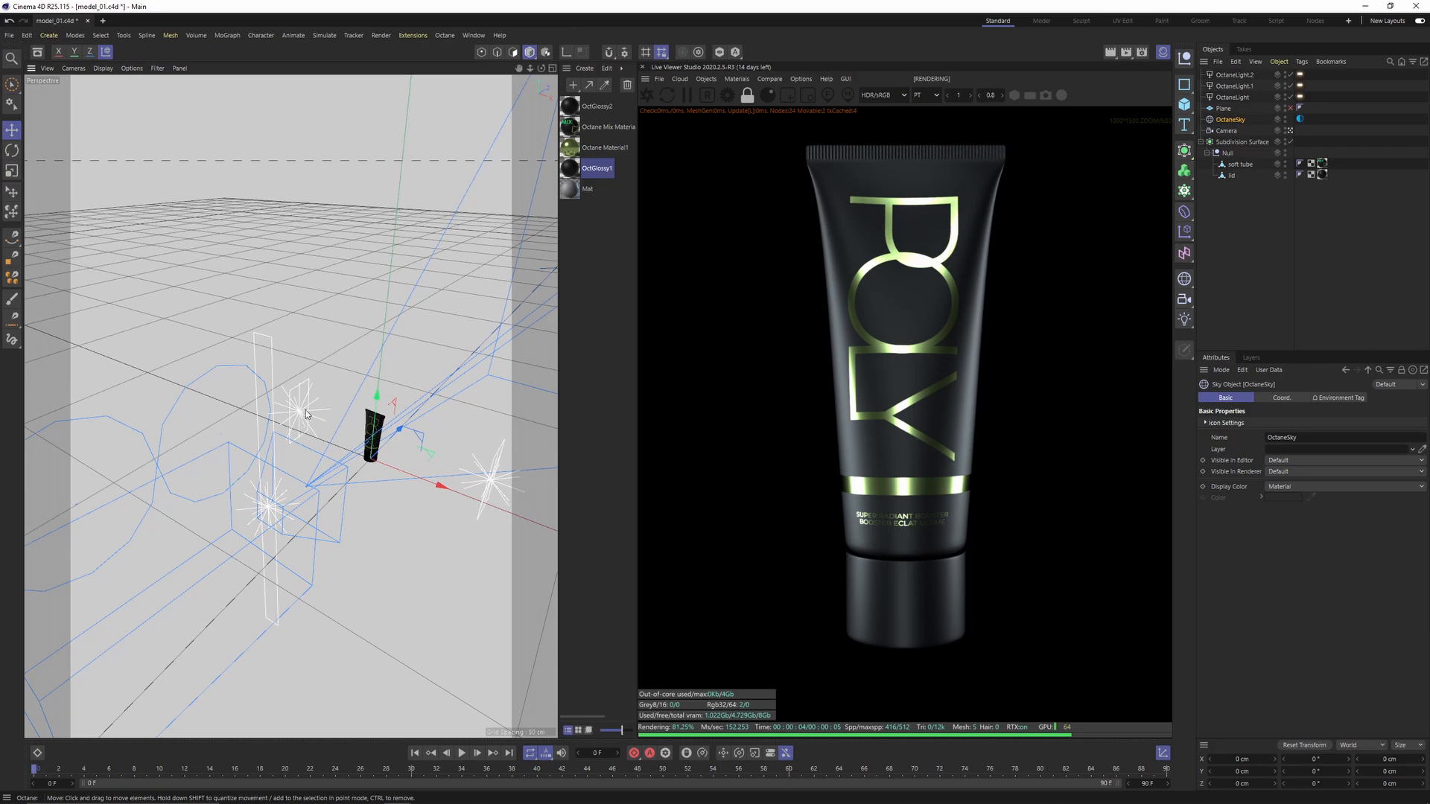
pyautogui.click(498, 487)
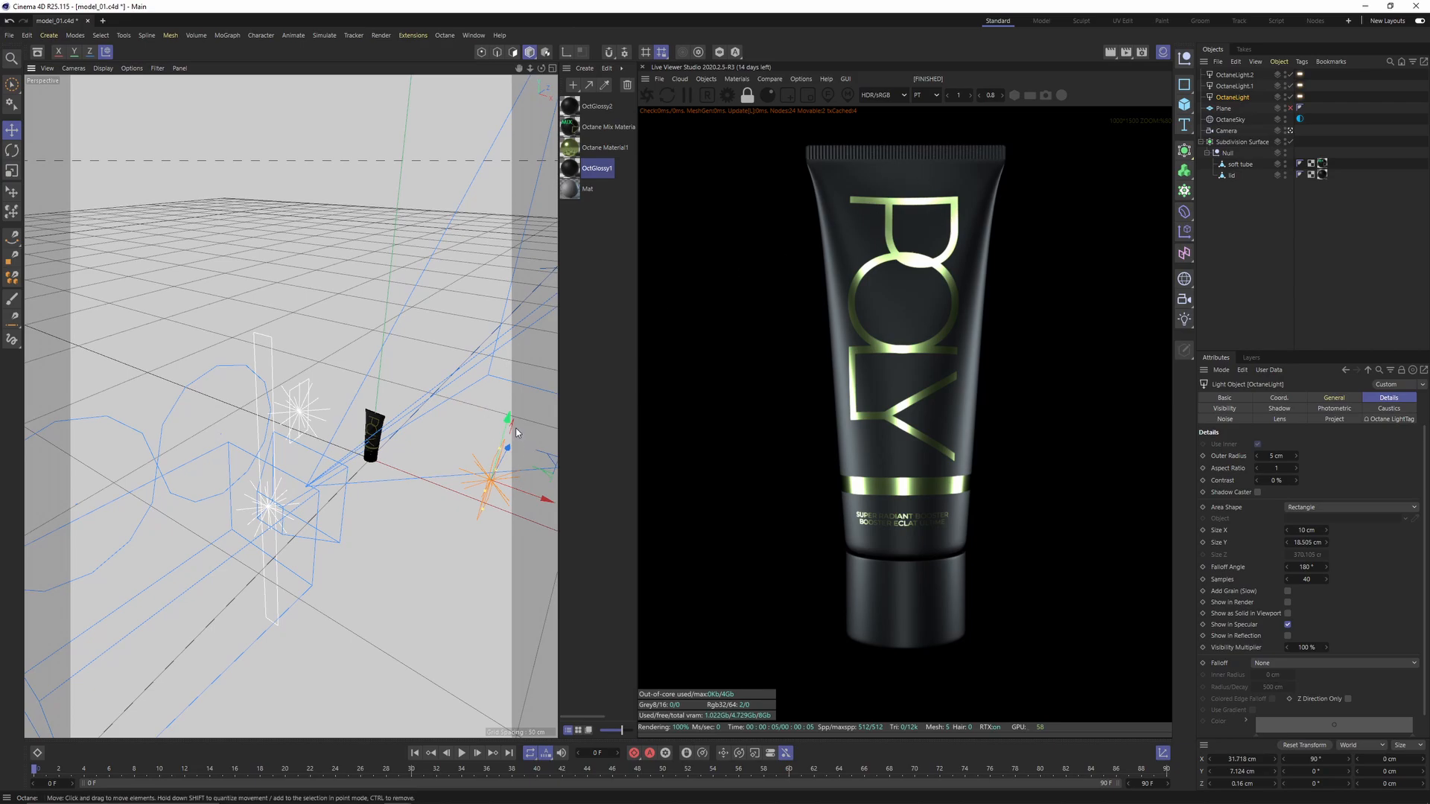
pyautogui.keyDown('ctrl'); pyautogui.moveTo(509, 420); pyautogui.dragTo(482, 300); pyautogui.keyUp('ctrl')
pyautogui.keyDown('alt'); pyautogui.moveTo(541, 358); pyautogui.dragTo(432, 364, button='middle'); pyautogui.keyUp('alt')
pyautogui.press('r')
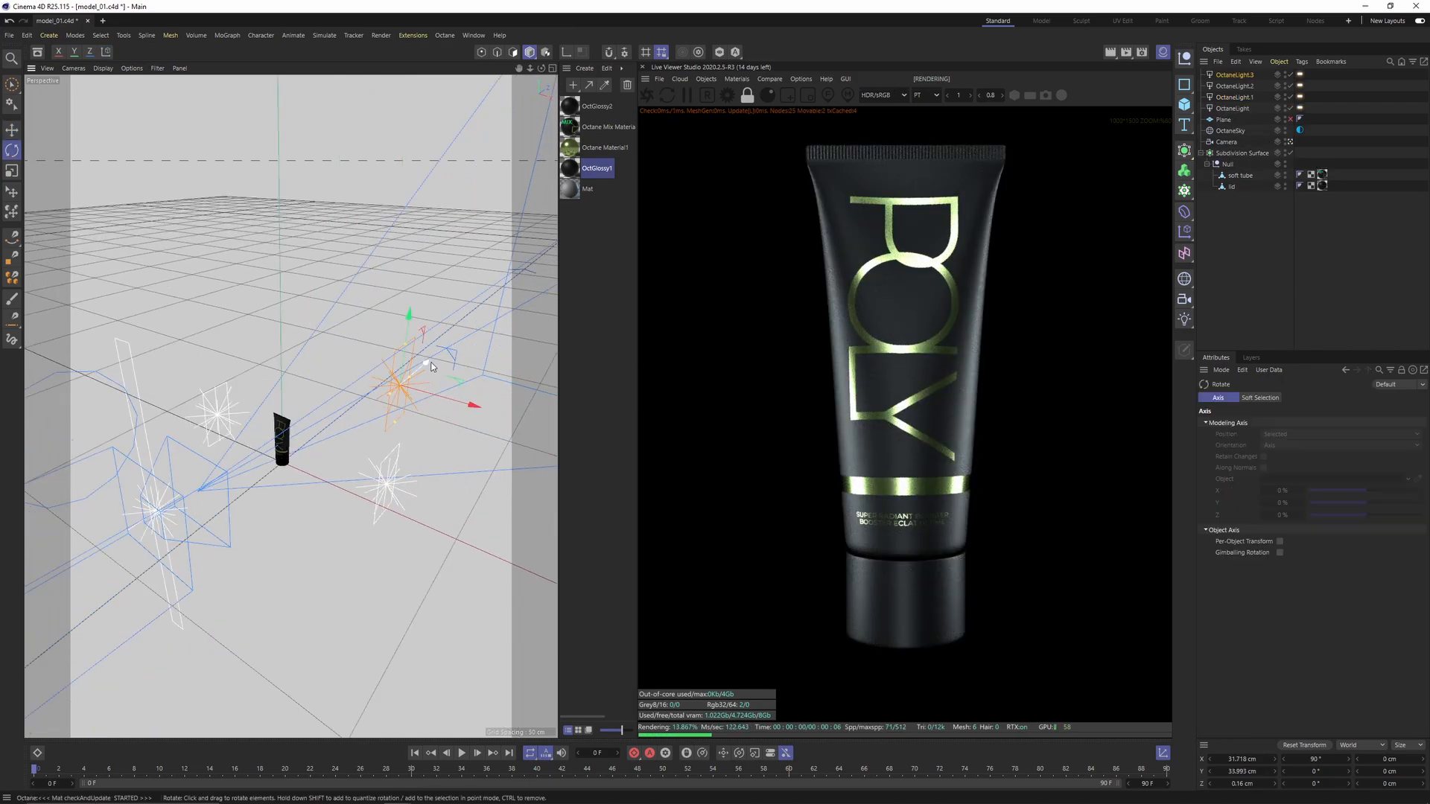
pyautogui.moveTo(432, 367); pyautogui.dragTo(360, 320)
pyautogui.press('e')
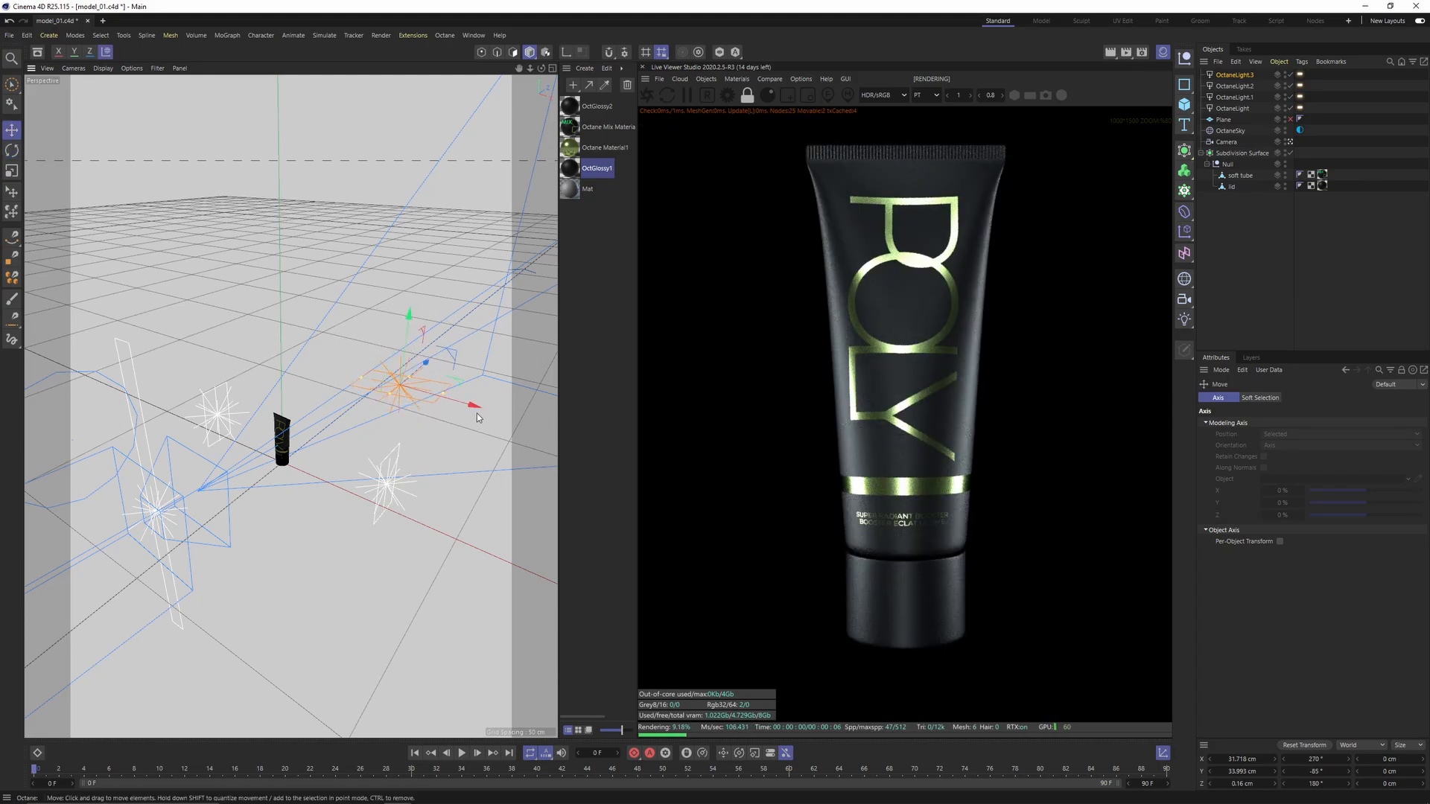
# Step: Place the overhead area light just above the tube at about X 1.5 cm, Y 23 cm and Z -0.6 cm
pyautogui.moveTo(477, 415); pyautogui.dragTo(362, 382)
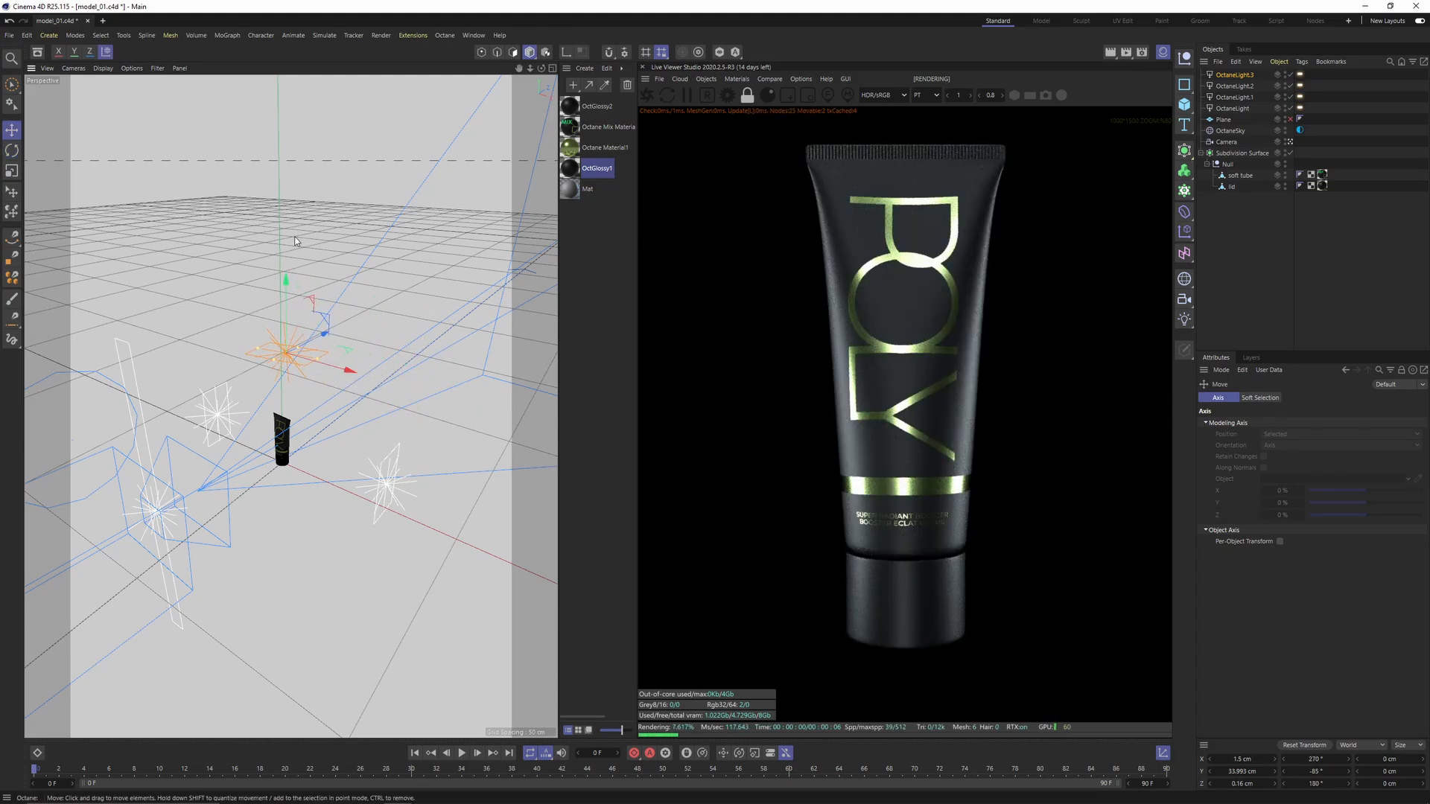
pyautogui.scroll(5, 280, 258)
pyautogui.keyDown('alt'); pyautogui.moveTo(312, 446); pyautogui.dragTo(309, 378, button='middle'); pyautogui.keyUp('alt')
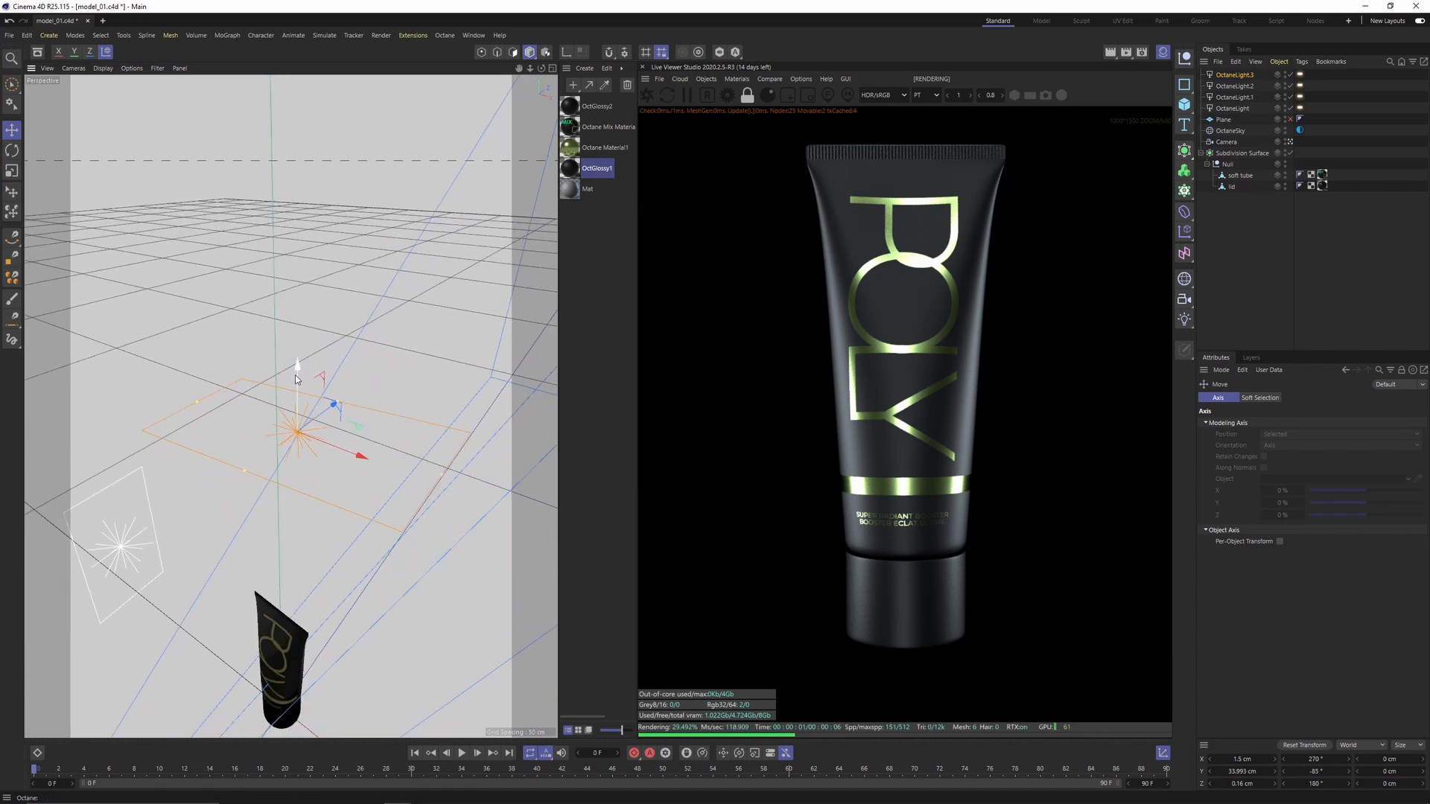
pyautogui.moveTo(295, 374); pyautogui.dragTo(310, 533)
pyautogui.scroll(-6, 370, 481)
pyautogui.moveTo(370, 473); pyautogui.dragTo(387, 442)
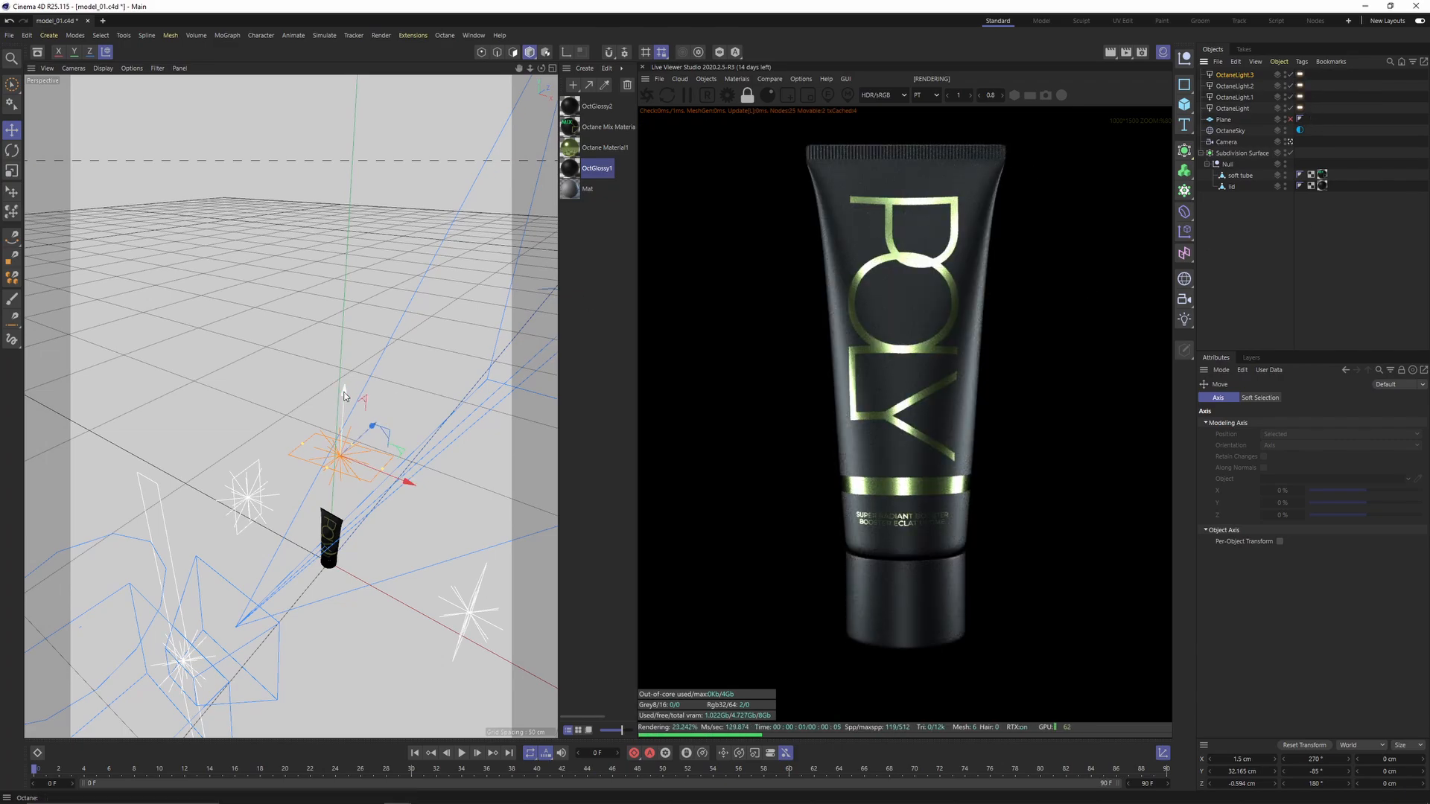
pyautogui.moveTo(343, 393); pyautogui.dragTo(335, 432)
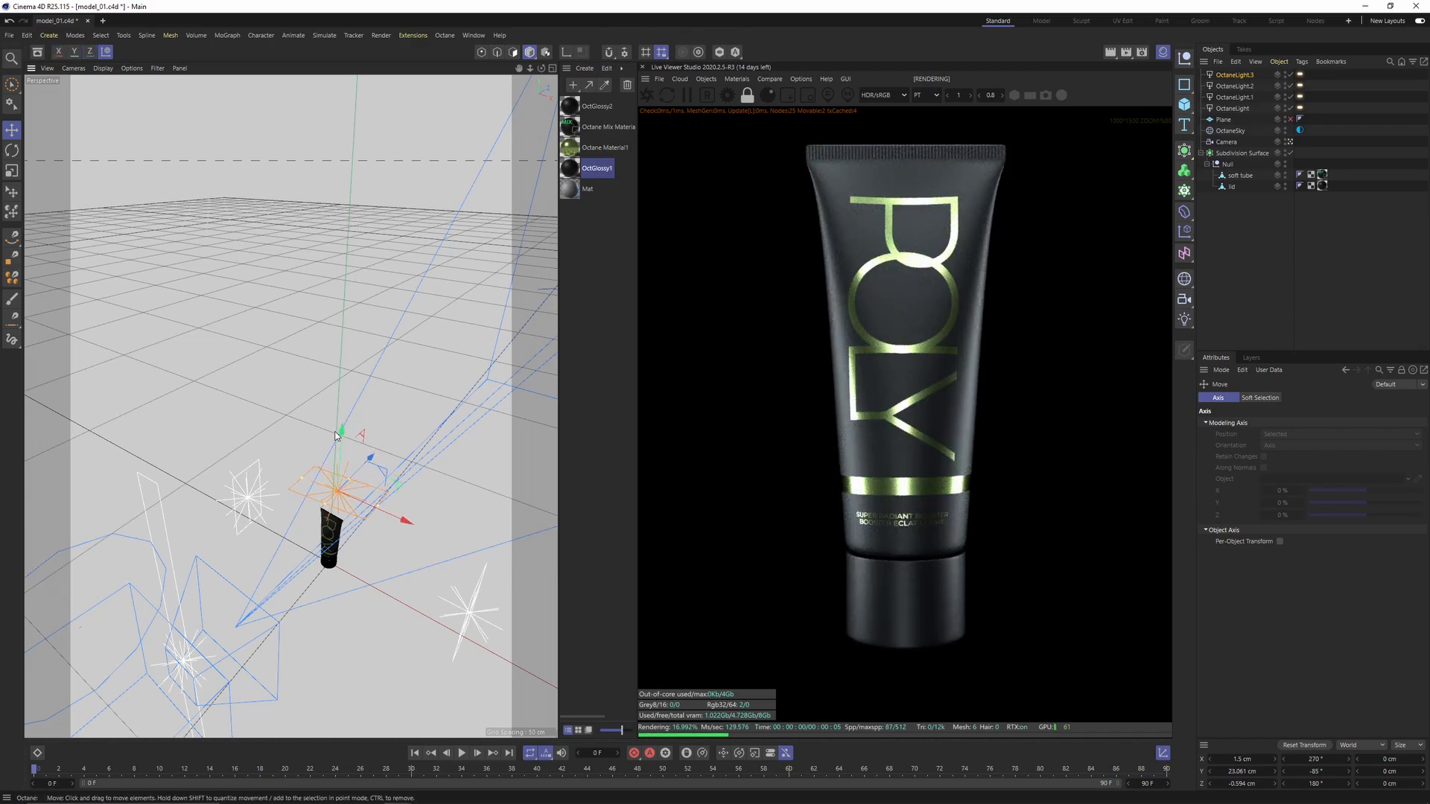
# Step: Re-enable the floor plane and assign a new Octane Glossy material to it
pyautogui.click(1290, 119)
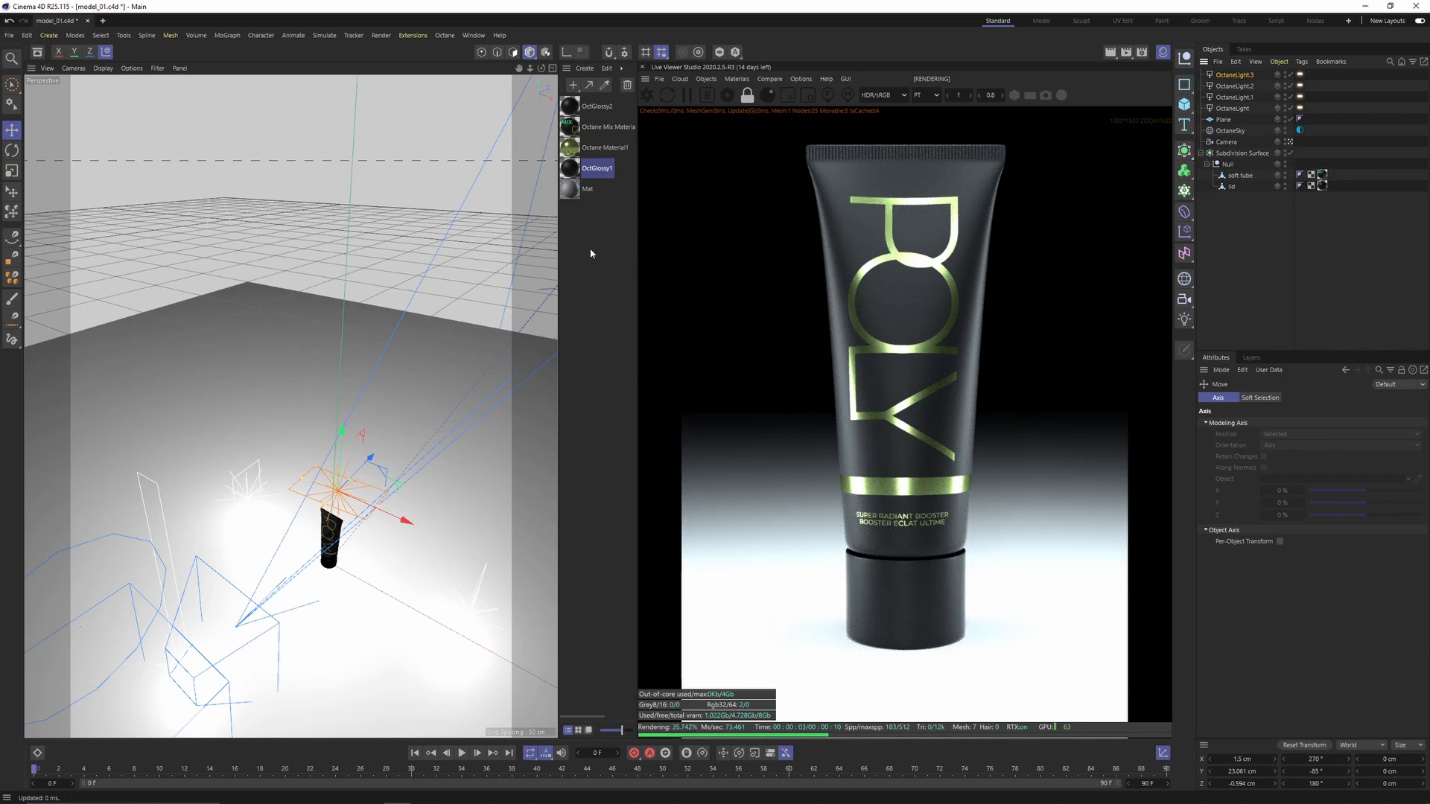
pyautogui.click(730, 79)
pyautogui.moveTo(767, 135)
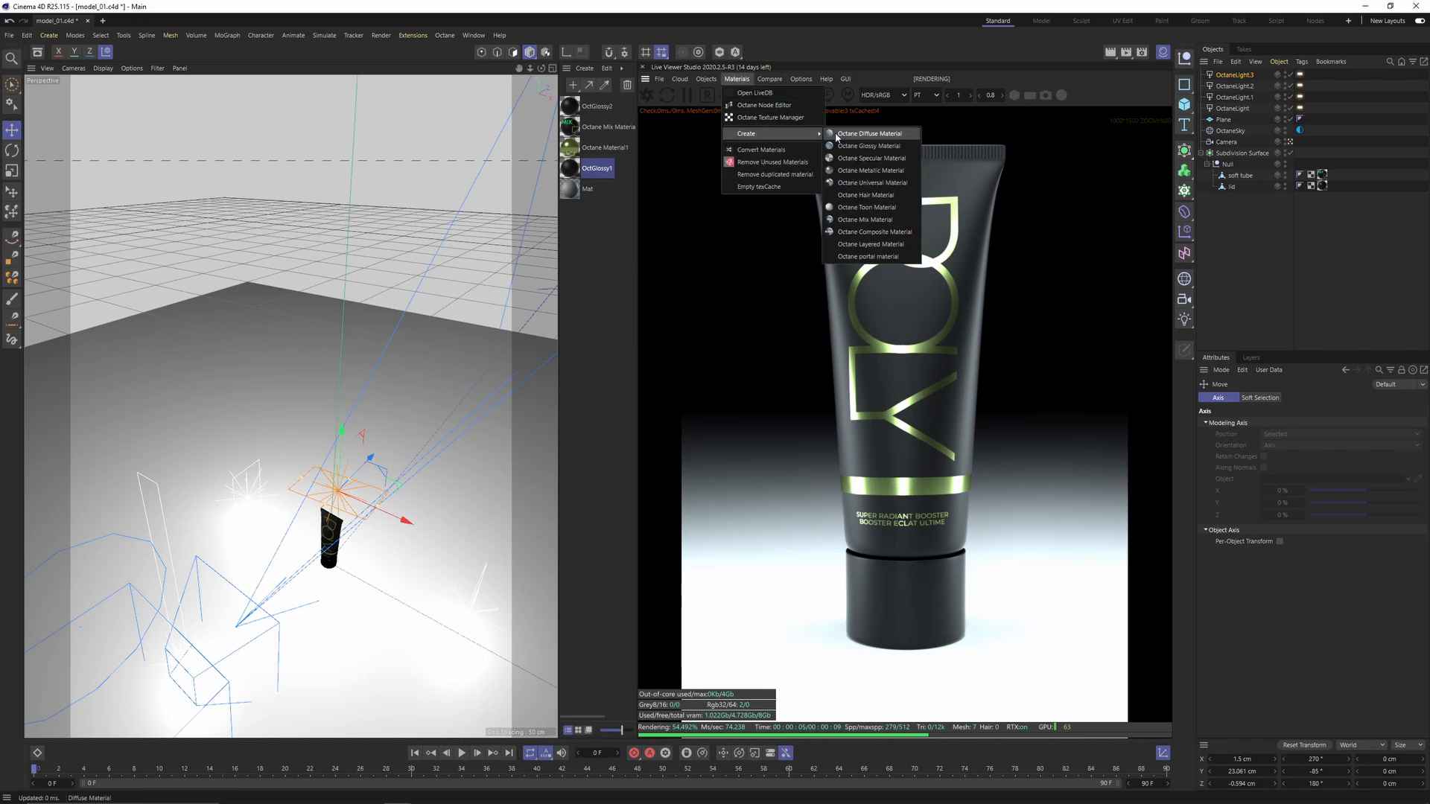
pyautogui.click(856, 143)
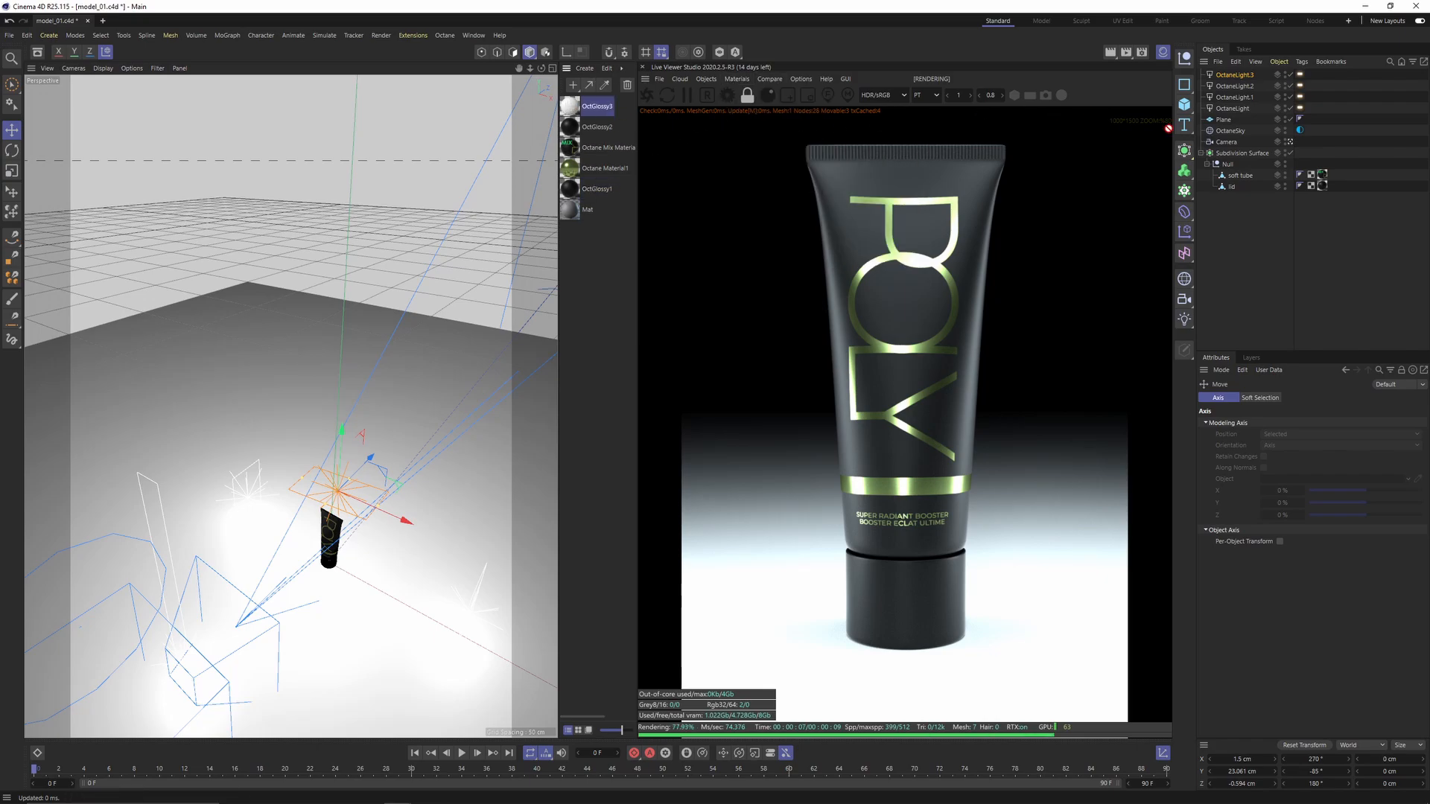
pyautogui.moveTo(1225, 126); pyautogui.dragTo(1225, 121)
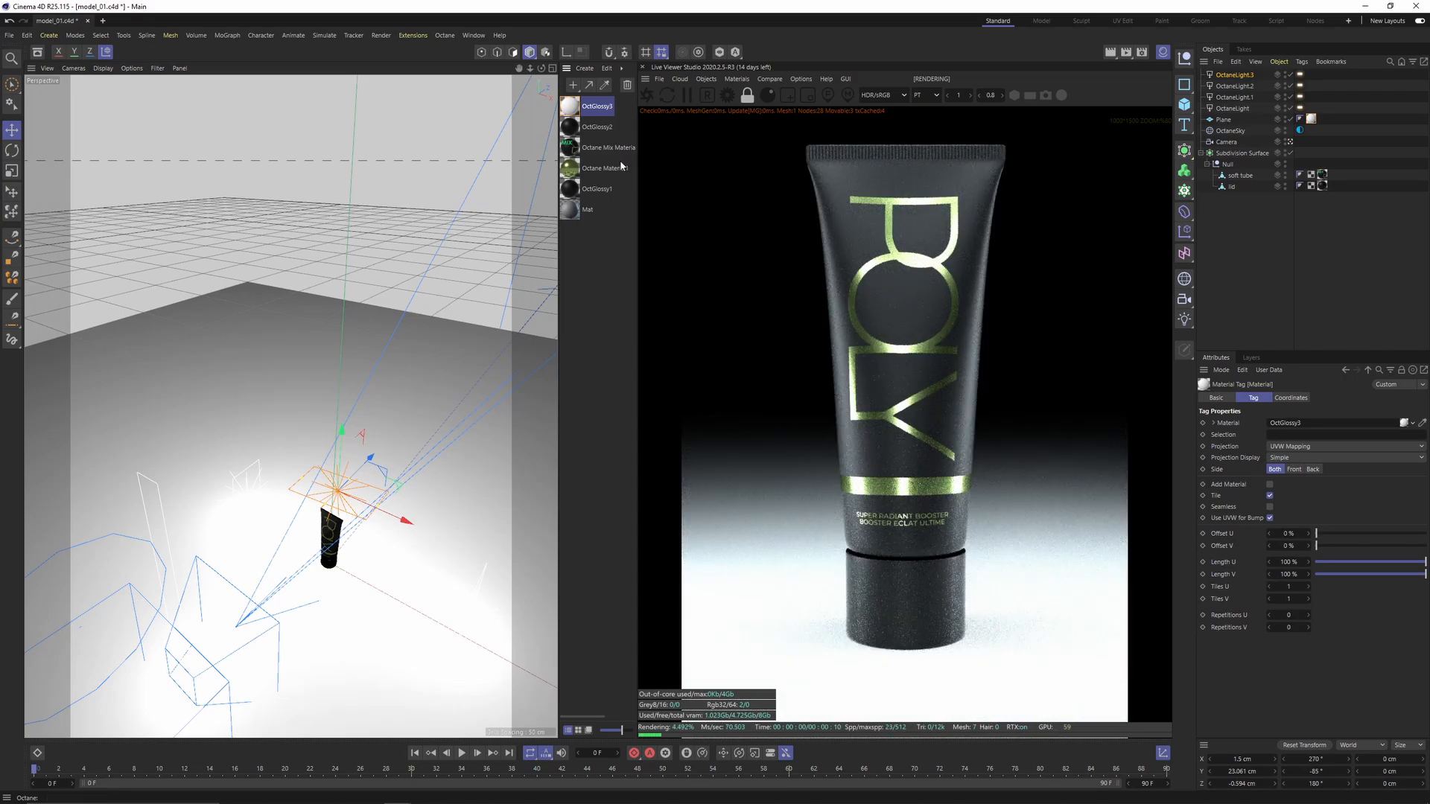
# Step: Set the floor plane's glossy material diffuse color to pure black
pyautogui.doubleClick(581, 108)
pyautogui.moveTo(623, 93); pyautogui.dragTo(412, 155)
pyautogui.click(381, 322)
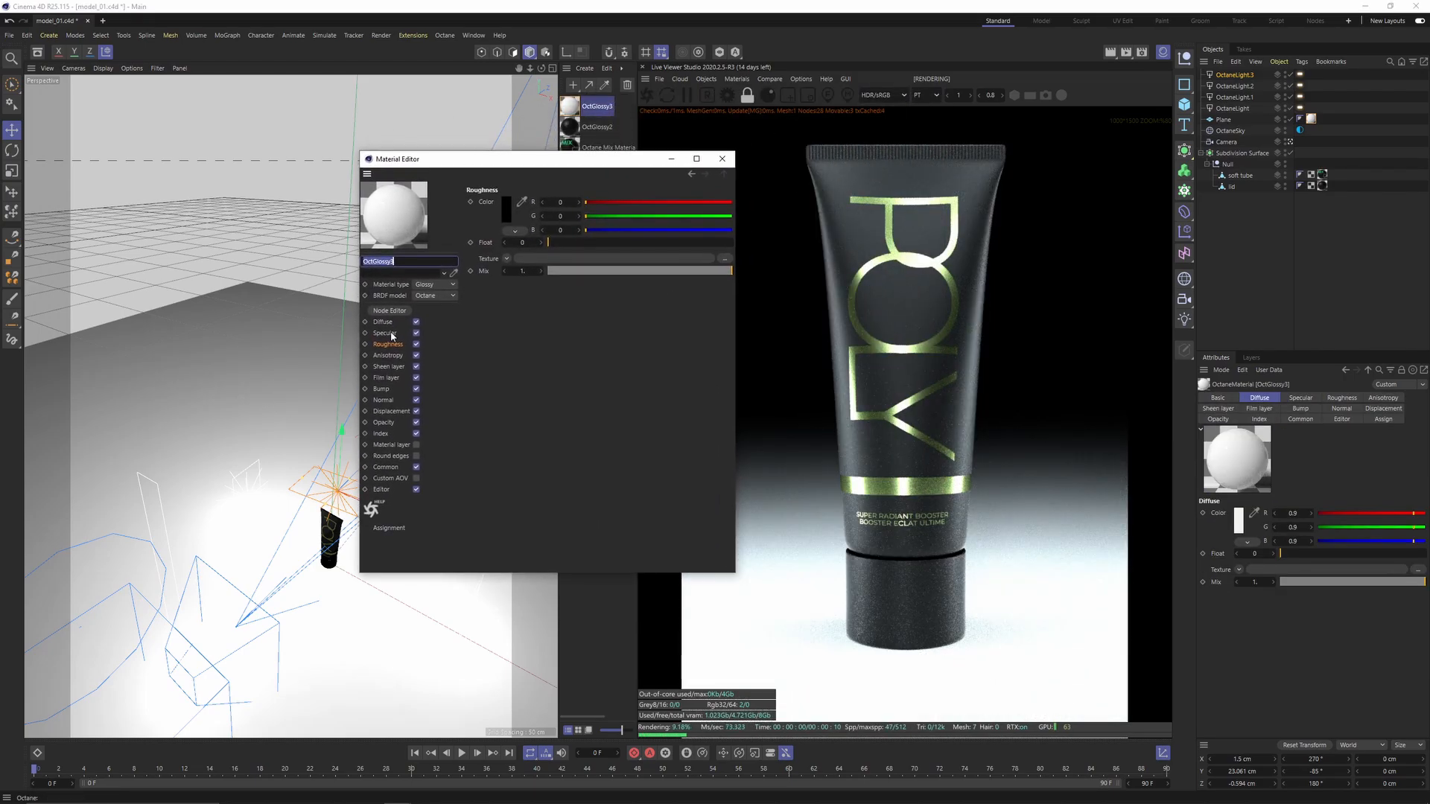
pyautogui.click(507, 209)
pyautogui.moveTo(423, 309); pyautogui.dragTo(394, 359)
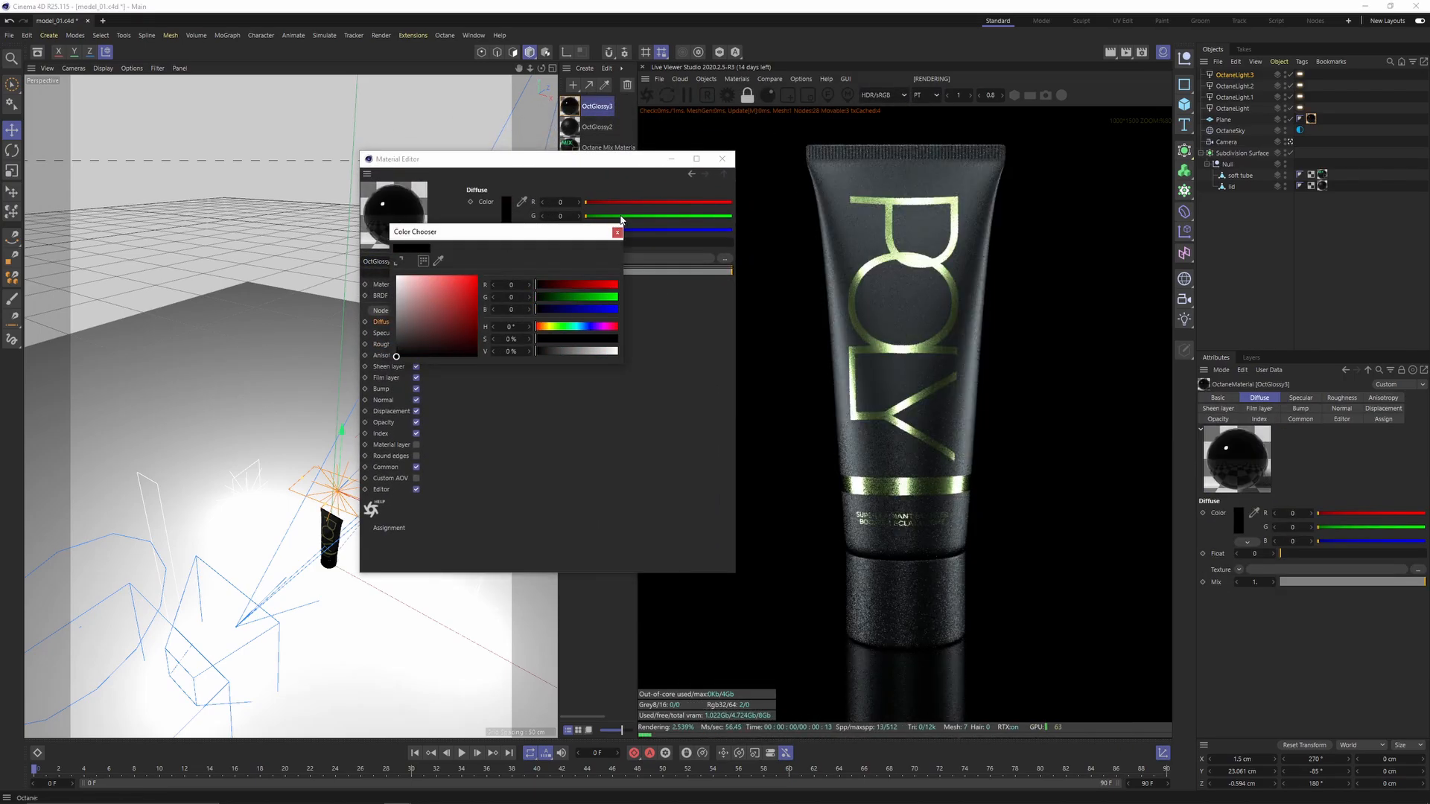
pyautogui.click(618, 234)
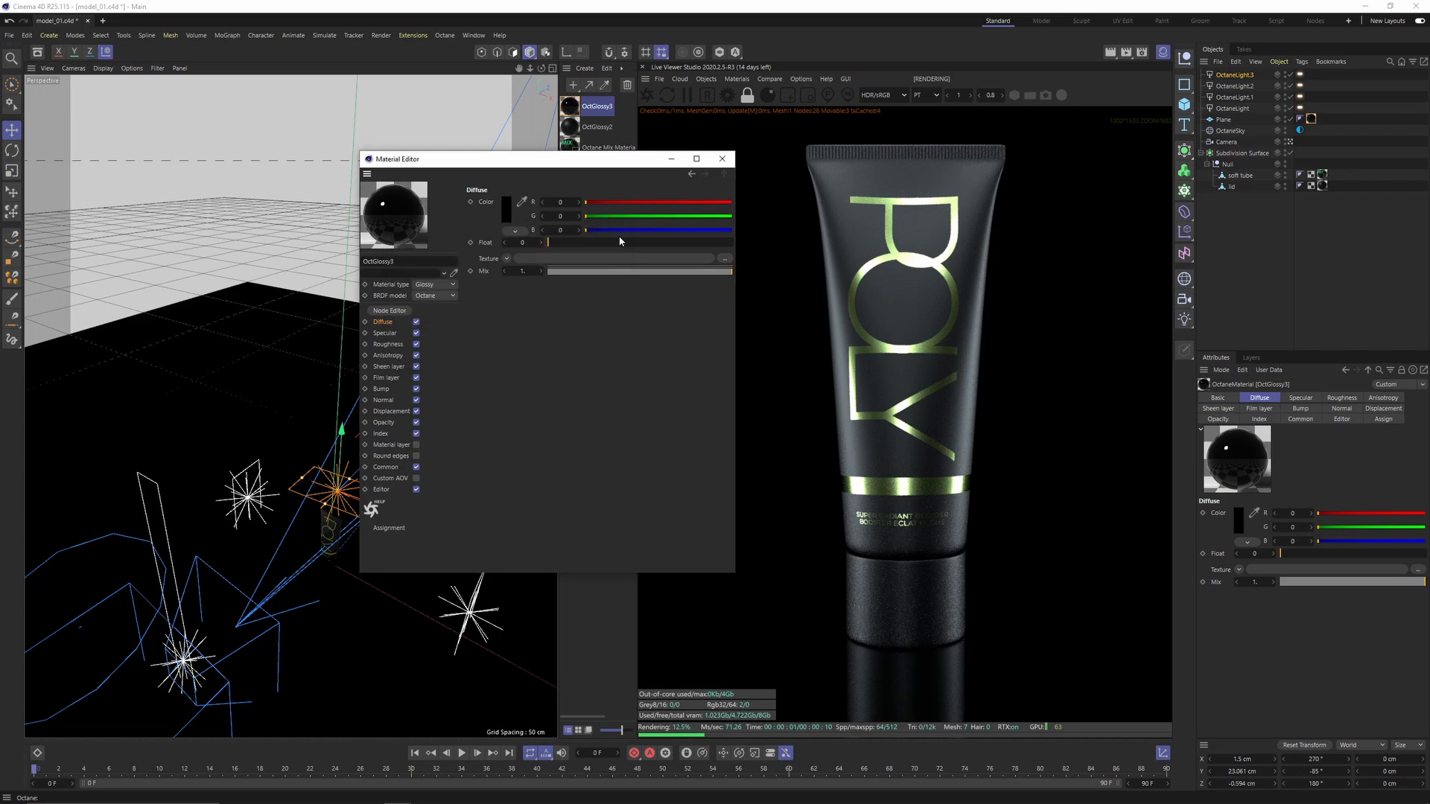
pyautogui.click(722, 159)
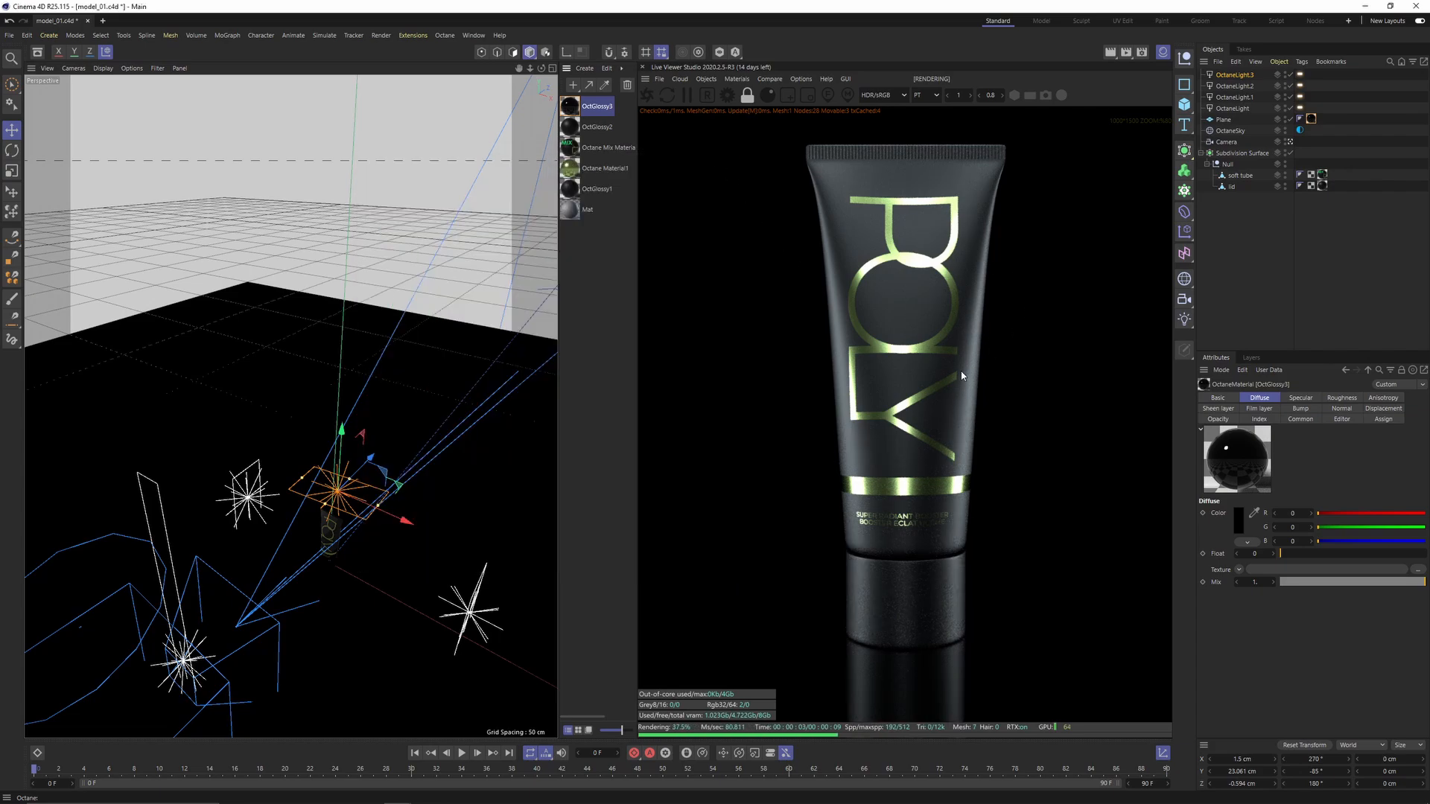
# Step: Disable the overhead area light above the tube
pyautogui.scroll(-3, 962, 373)
pyautogui.scroll(4, 978, 543)
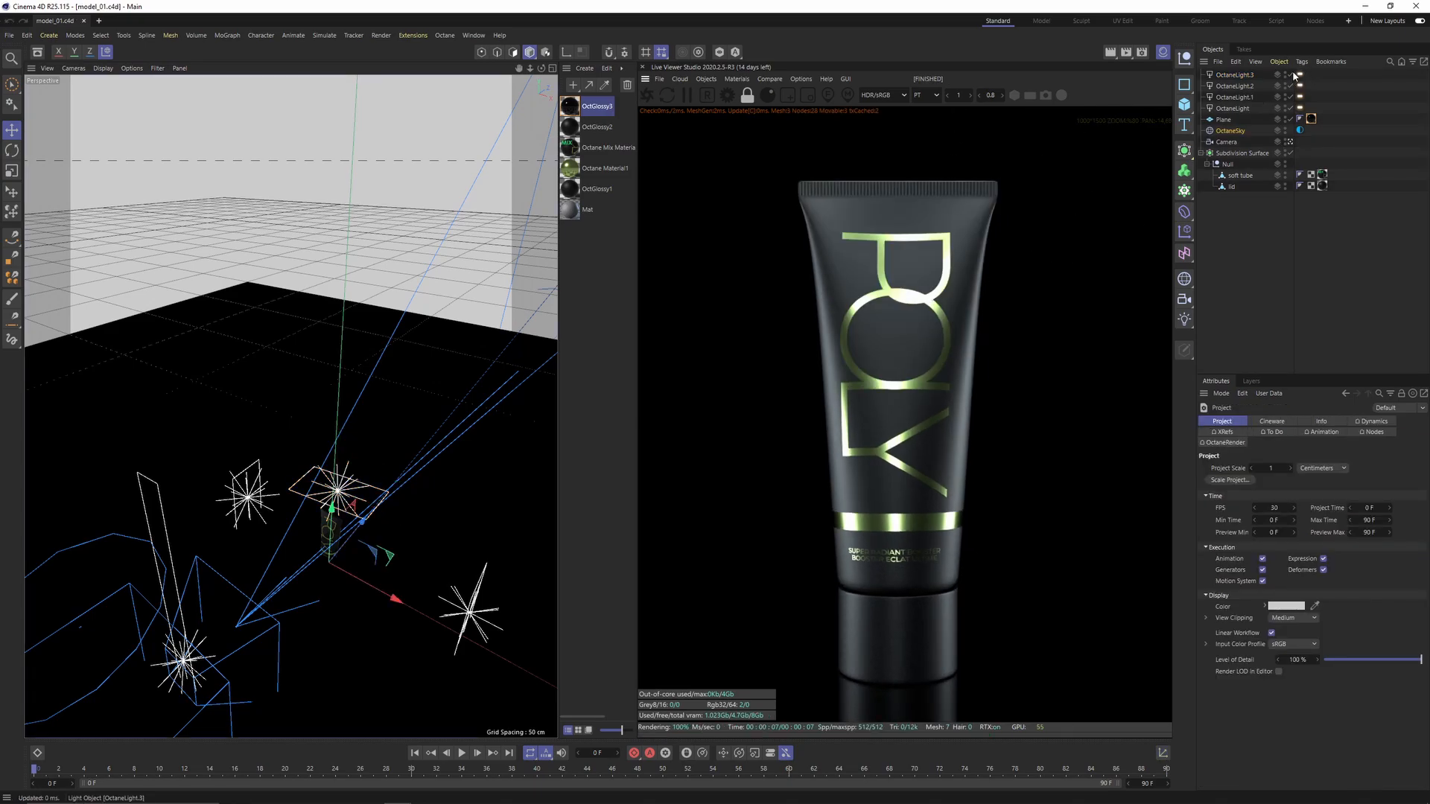
pyautogui.click(1292, 75)
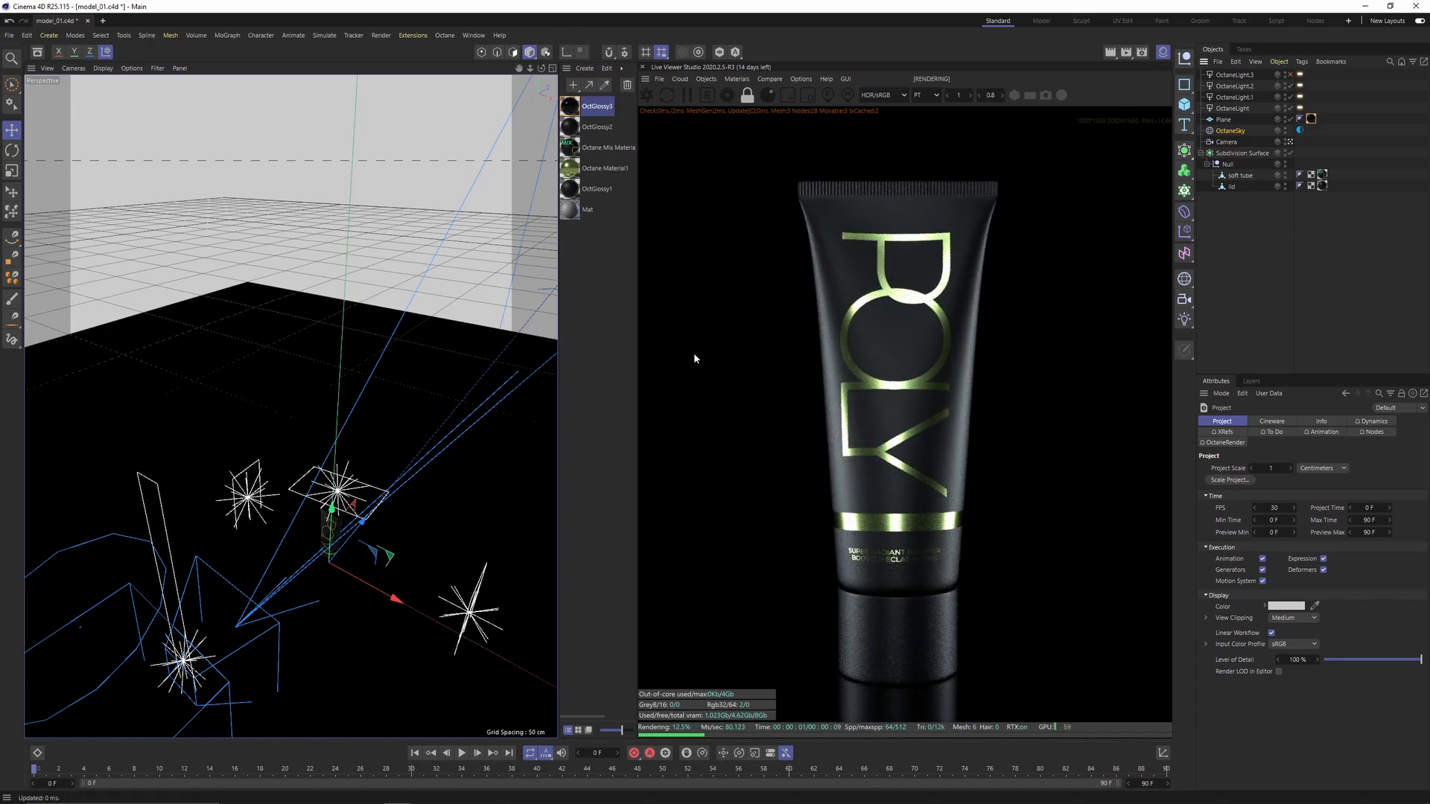
# Step: Set the roughness of the OctGlossy1 material to 0.3
pyautogui.doubleClick(570, 189)
pyautogui.moveTo(647, 173); pyautogui.dragTo(242, 258)
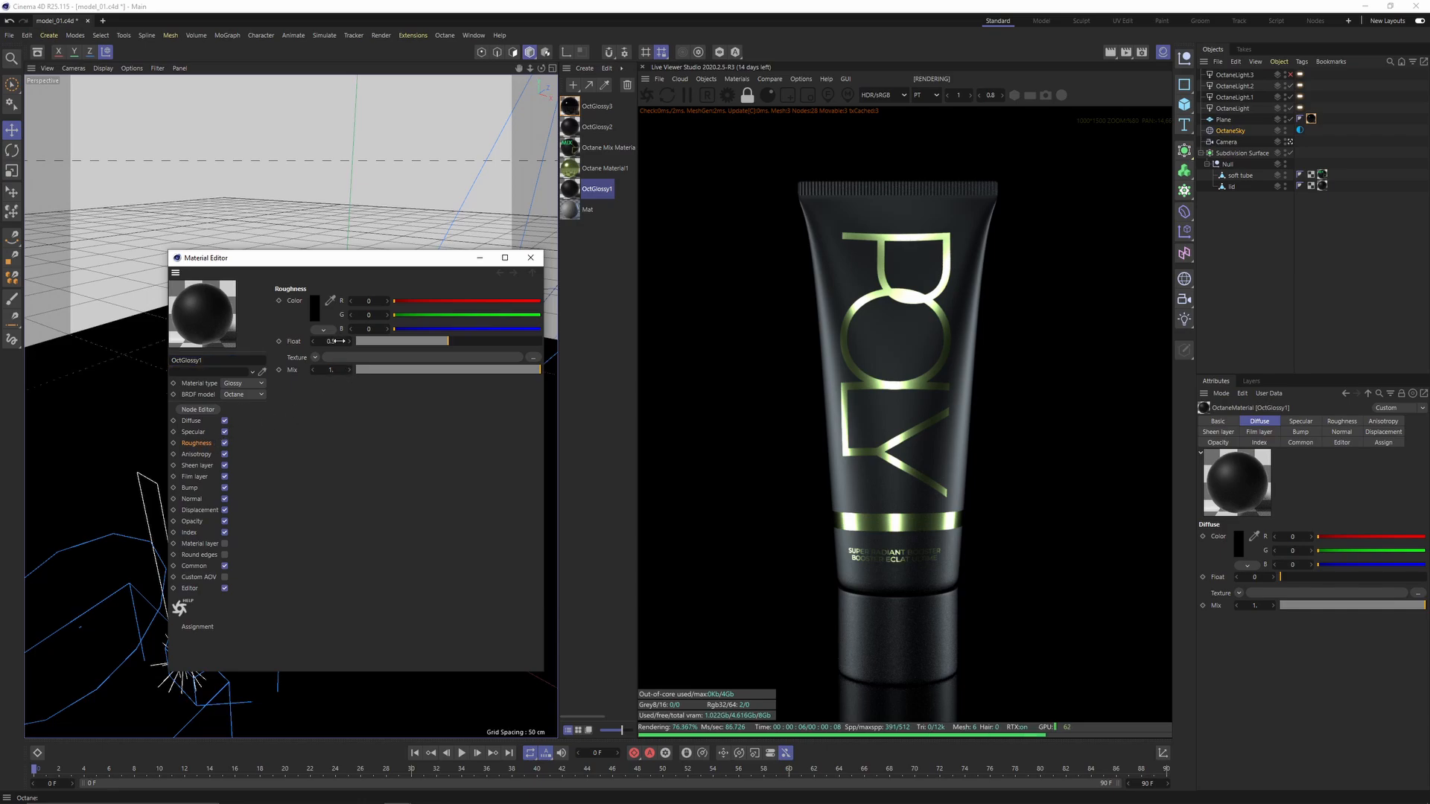
pyautogui.moveTo(337, 341); pyautogui.dragTo(340, 340)
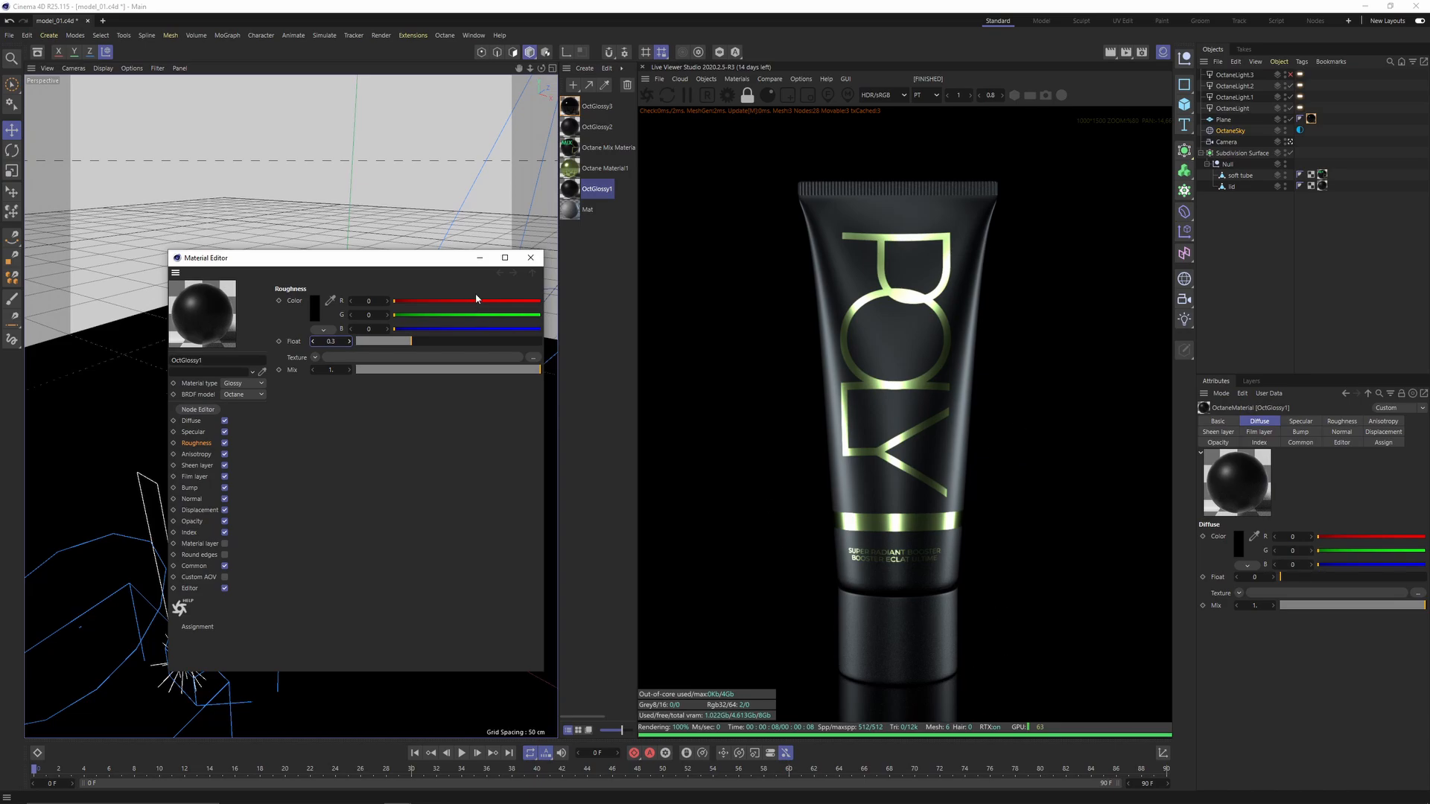
pyautogui.click(531, 258)
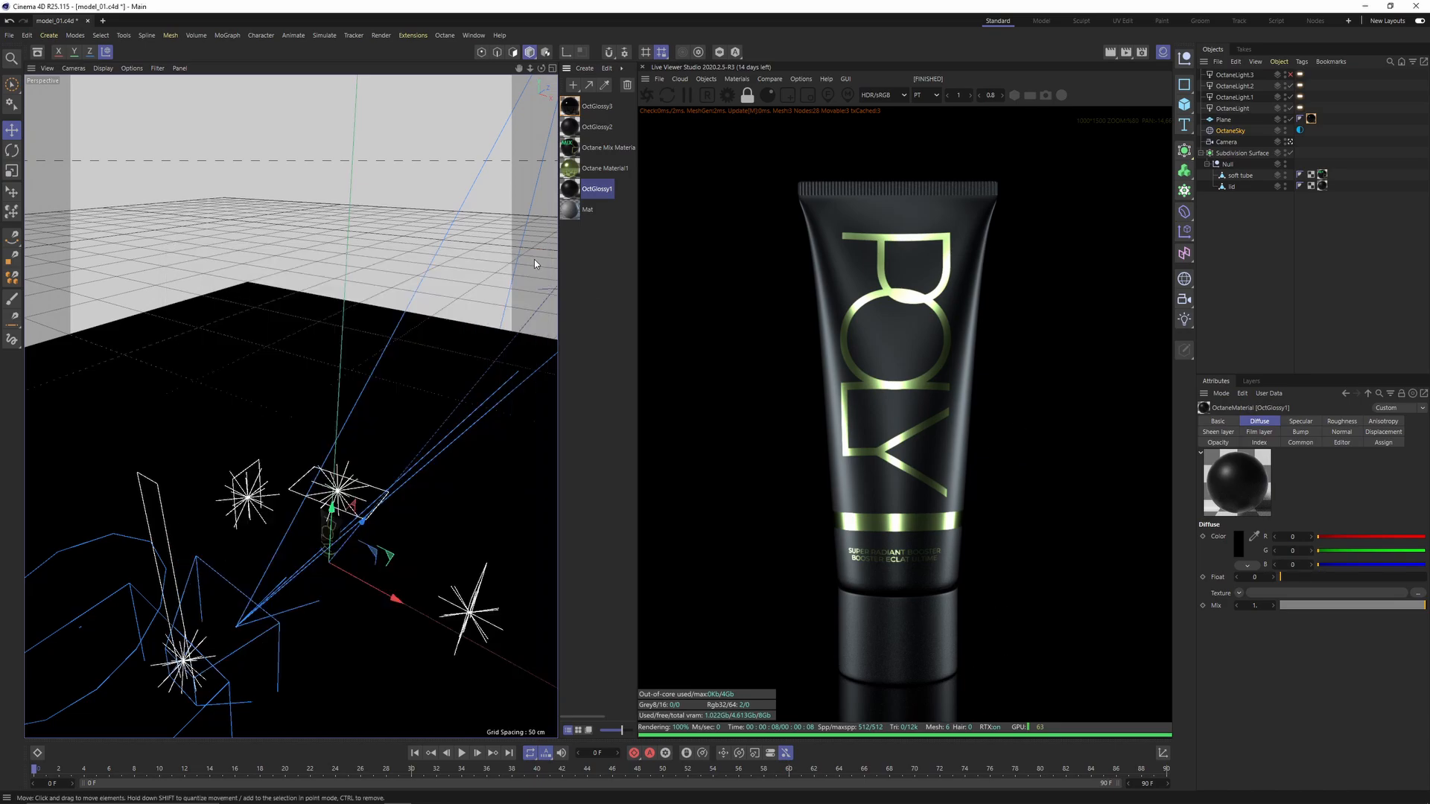
# Step: Add an Octane camera tag to the camera
pyautogui.rightClick(1239, 136)
pyautogui.click(1229, 137)
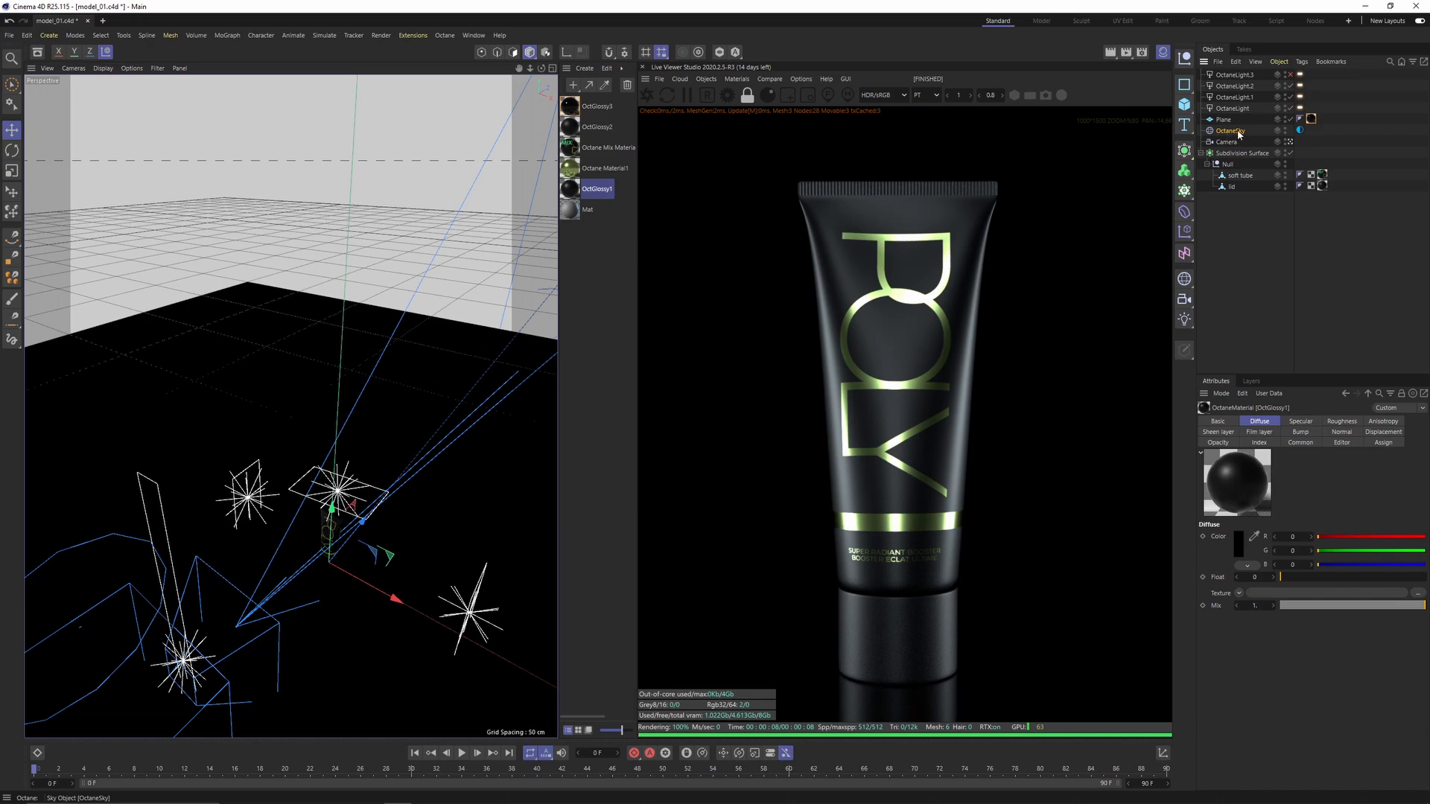
pyautogui.rightClick(1229, 142)
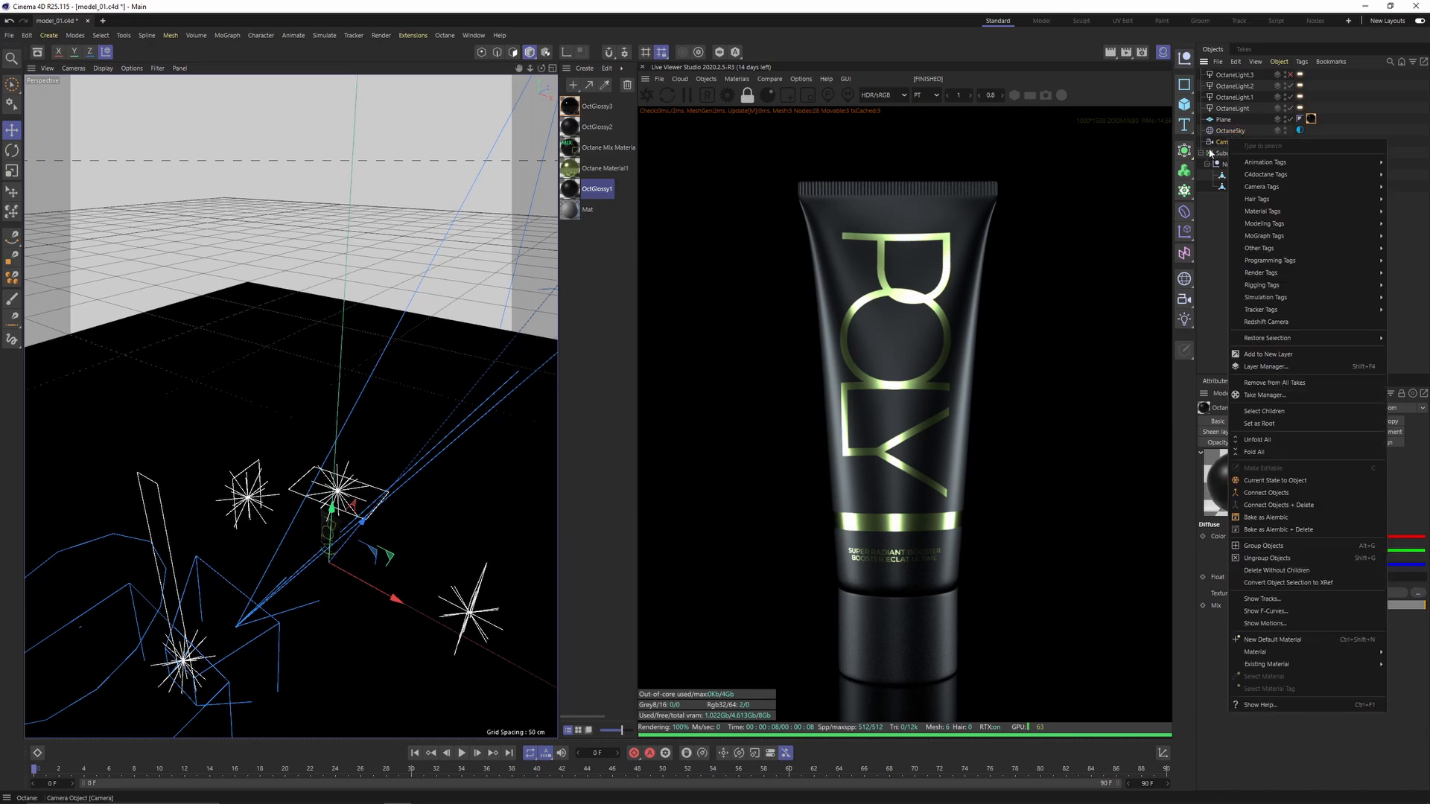
pyautogui.rightClick(1215, 148)
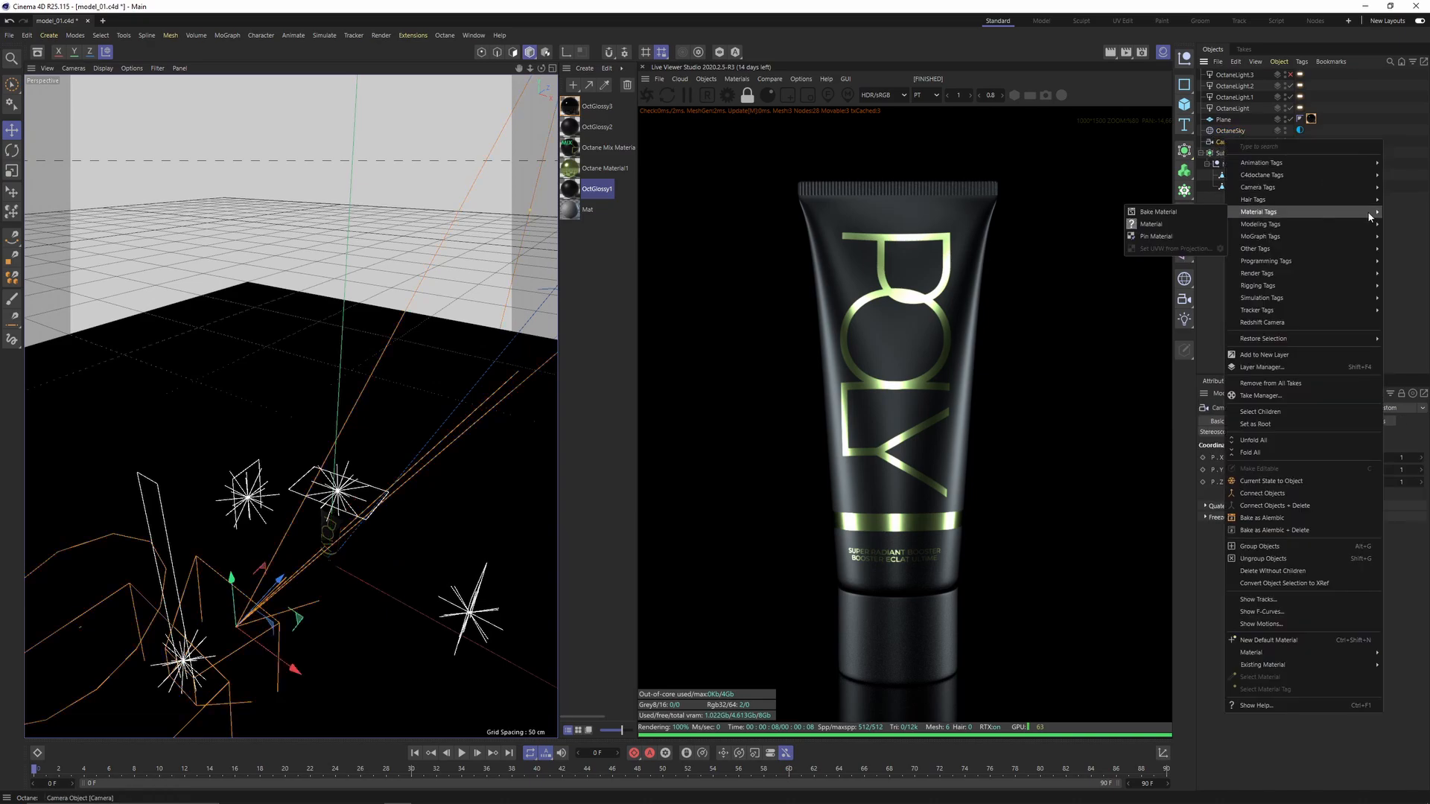
pyautogui.moveTo(1312, 176)
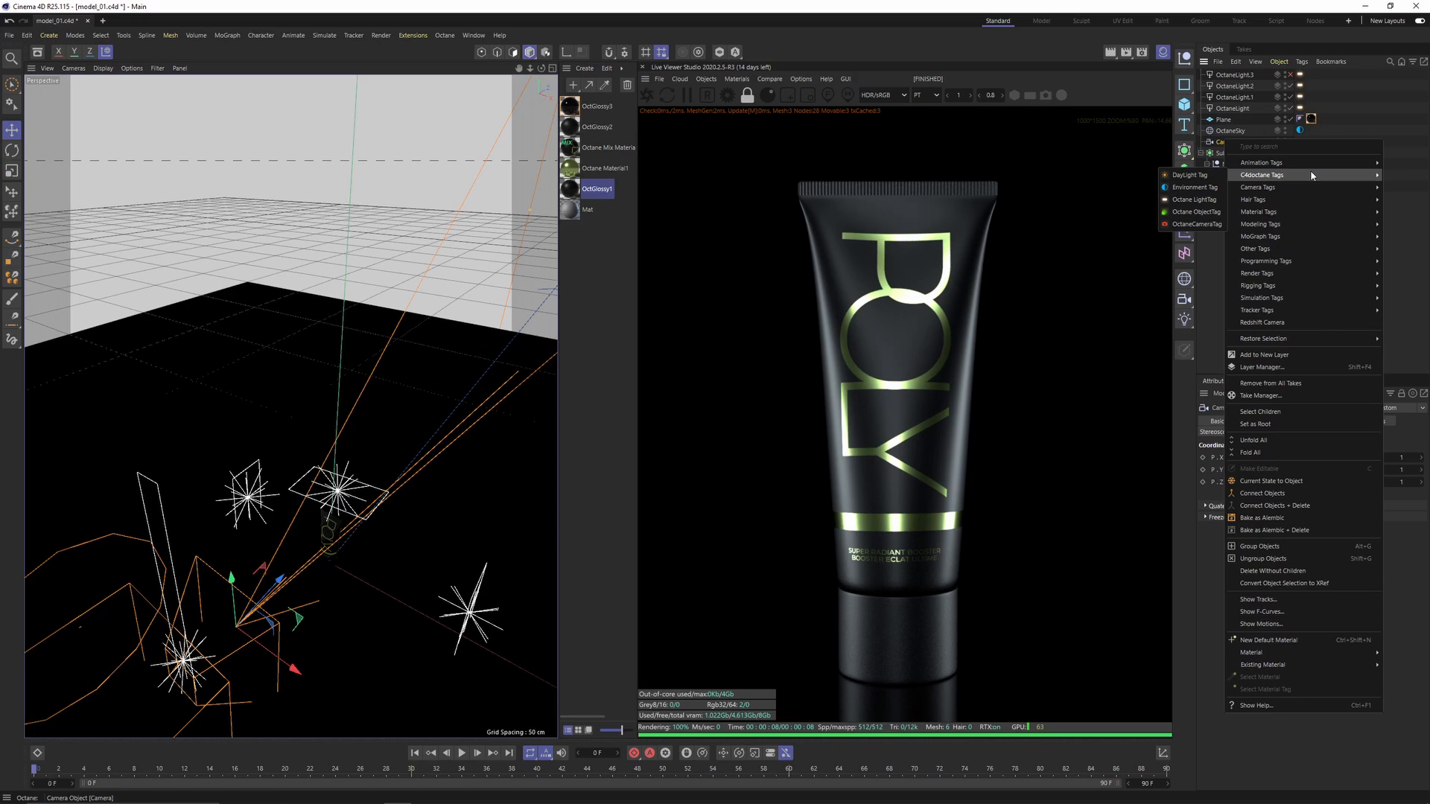
pyautogui.click(1201, 226)
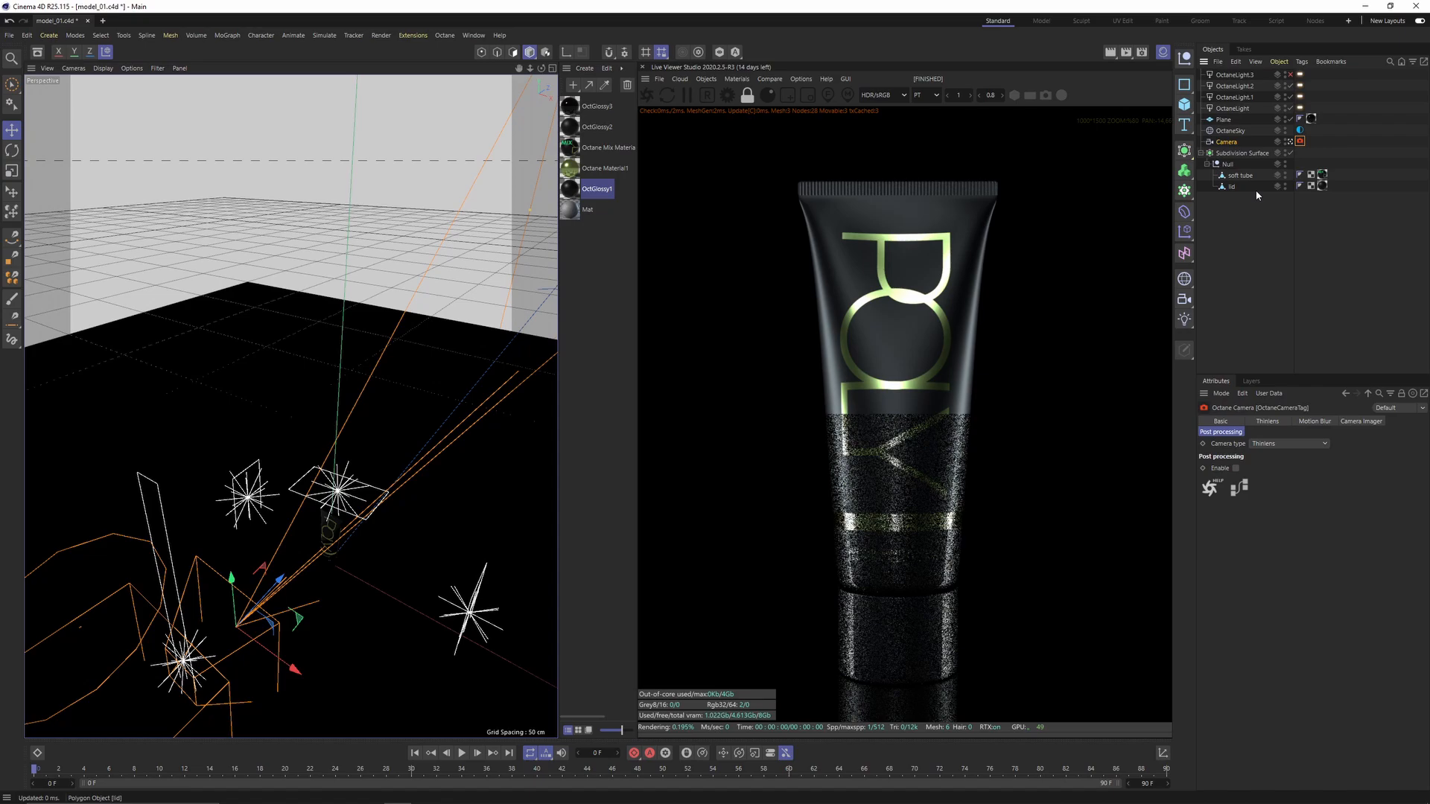
# Step: Set the camera's focal length to 150 mm
pyautogui.click(1228, 142)
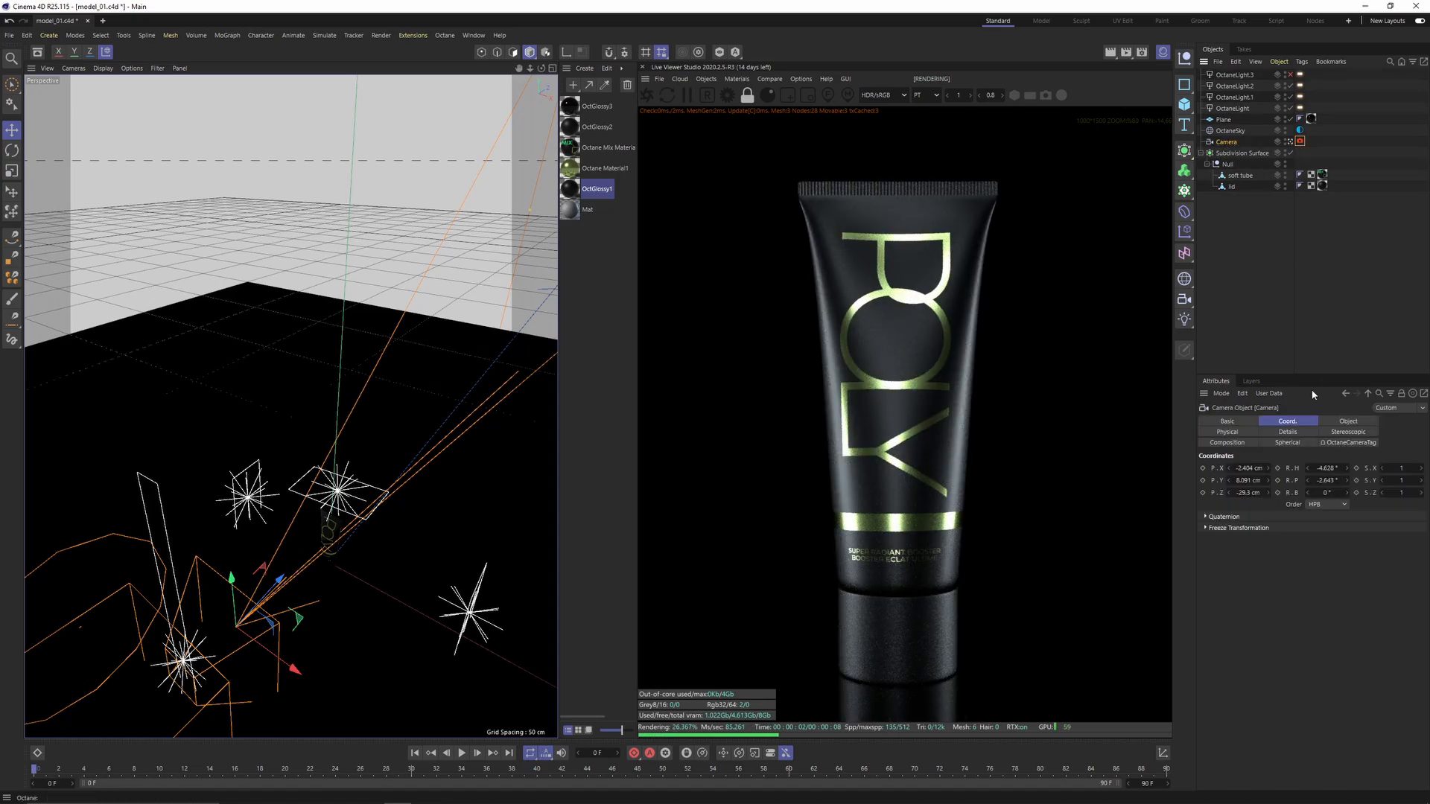
pyautogui.click(1341, 422)
pyautogui.click(1317, 482)
pyautogui.write('1')
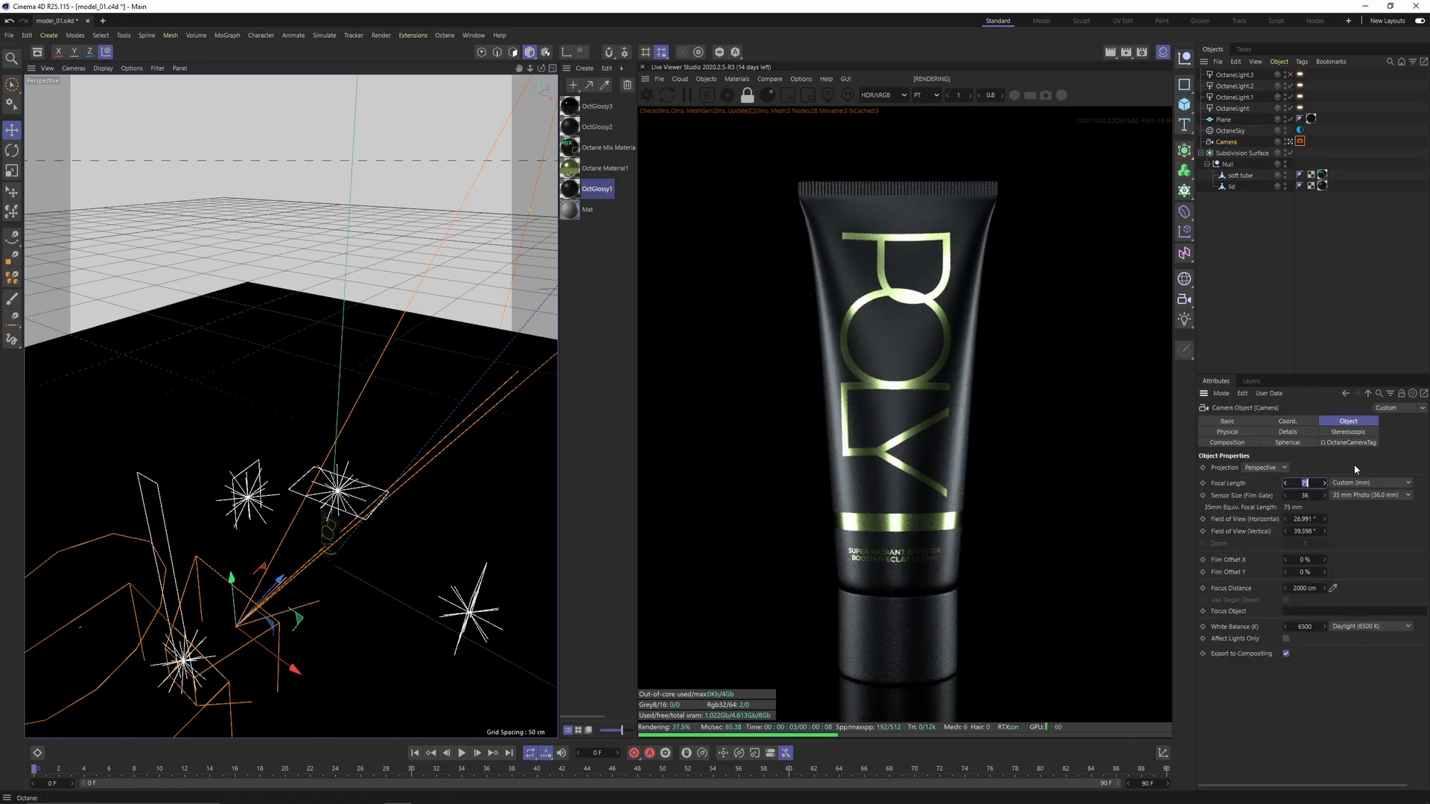
pyautogui.write('50')
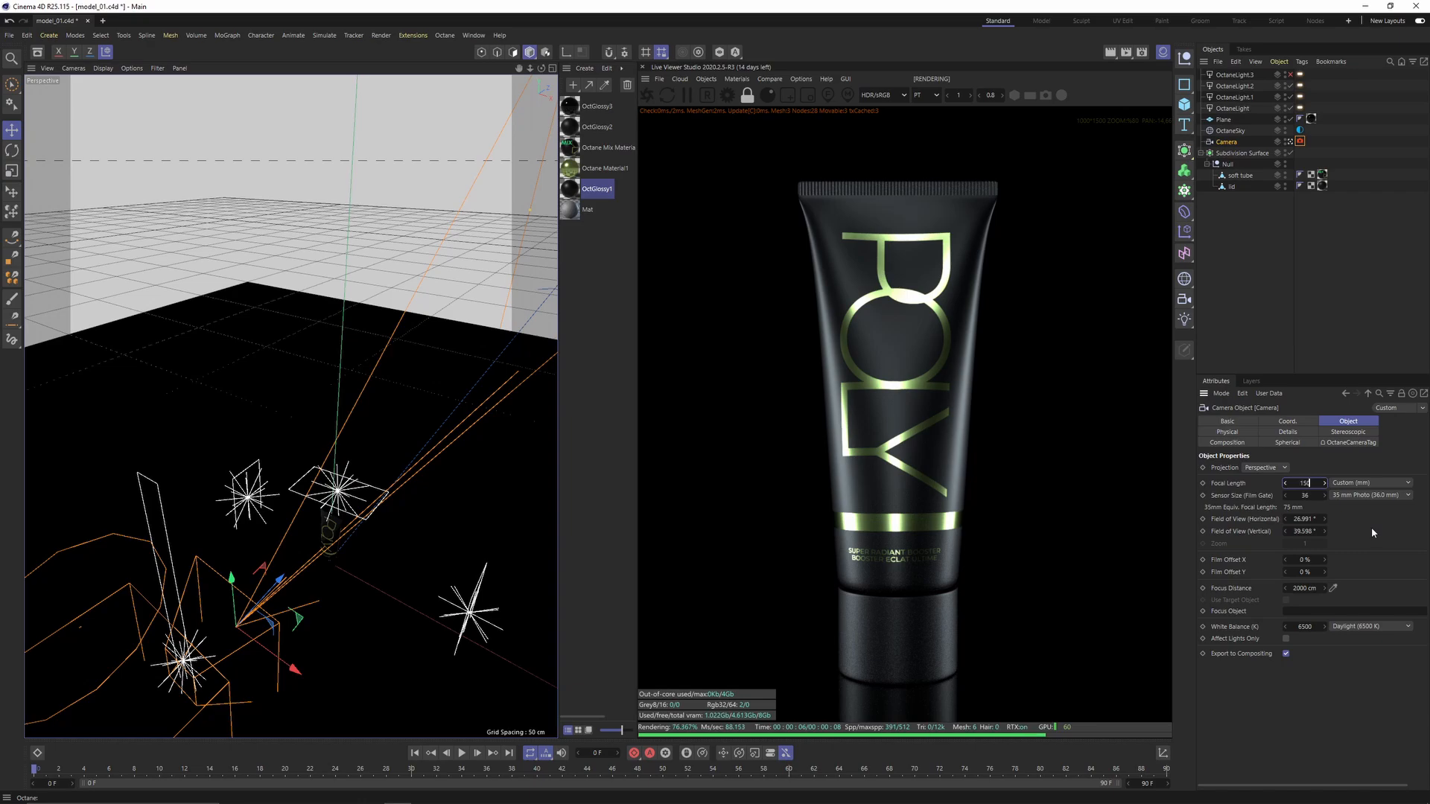
pyautogui.press('Return')
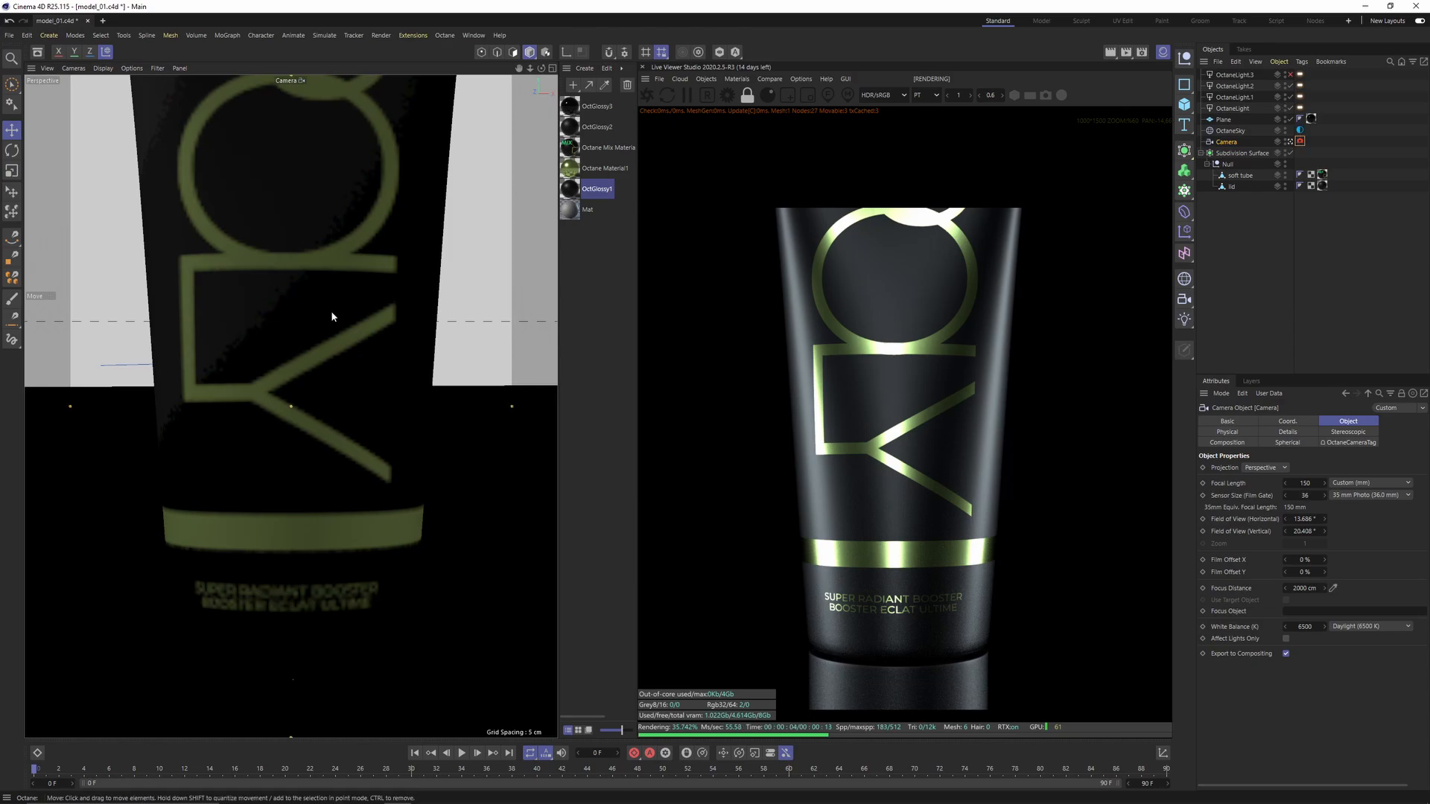
# Step: Pull the camera back and reframe it so the whole tube and lid fit in the shot
pyautogui.scroll(-5, 326, 324)
pyautogui.keyDown('alt'); pyautogui.moveTo(325, 334); pyautogui.dragTo(310, 392, button='middle'); pyautogui.keyUp('alt')
pyautogui.scroll(2, 342, 419)
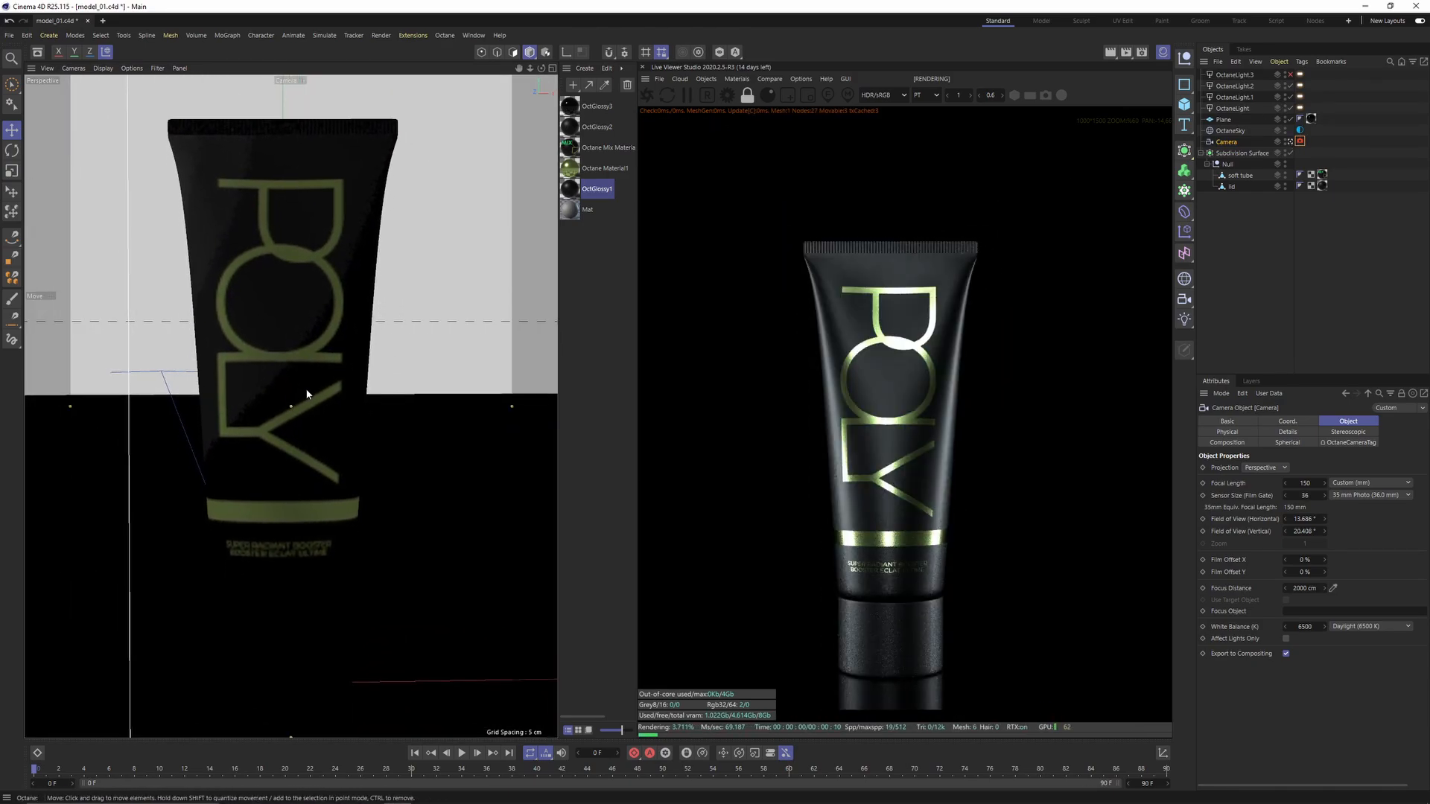
# Step: Enable post processing on the Octane camera tag and raise bloom power to about 11.9 and glare power to about 0.59
pyautogui.click(1300, 141)
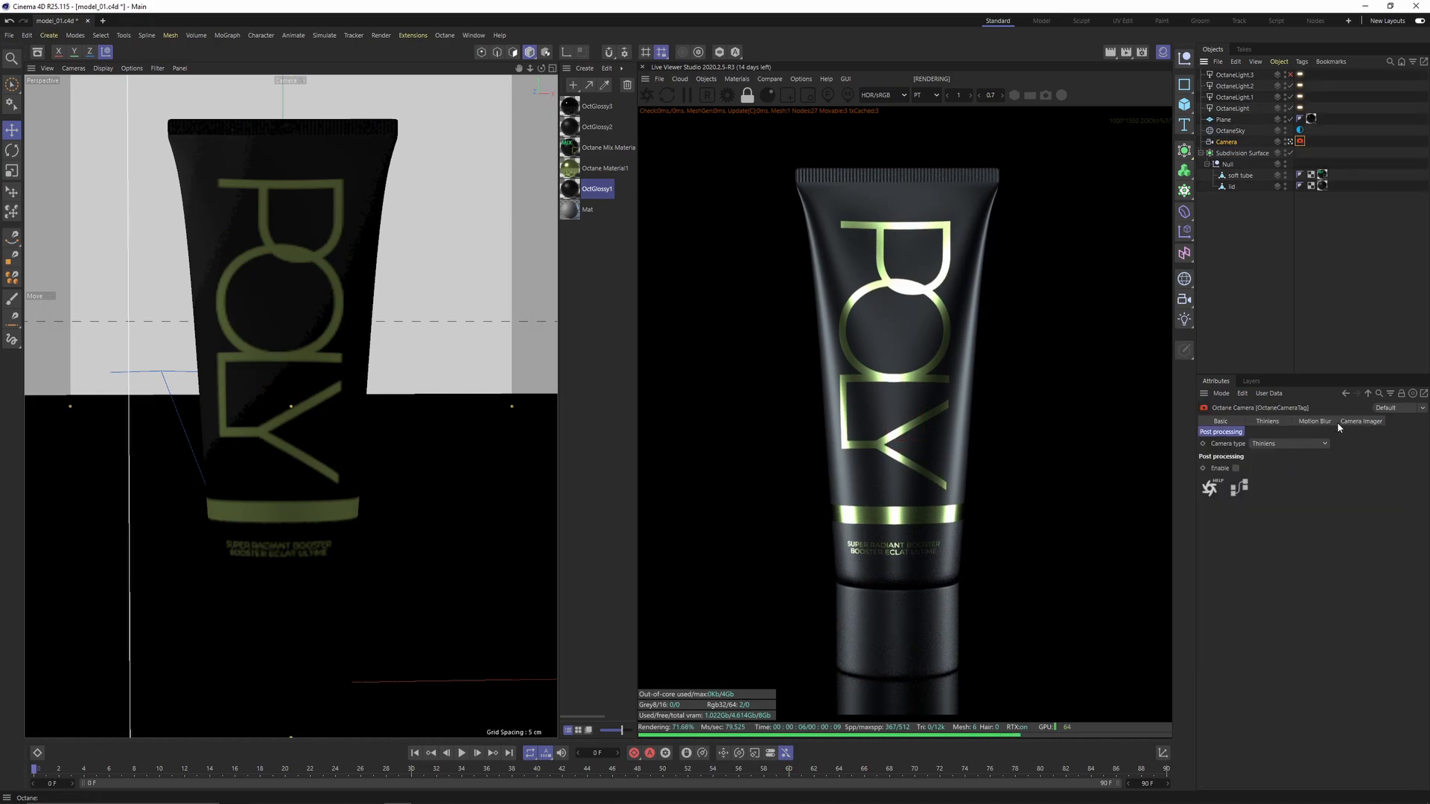
pyautogui.click(1235, 468)
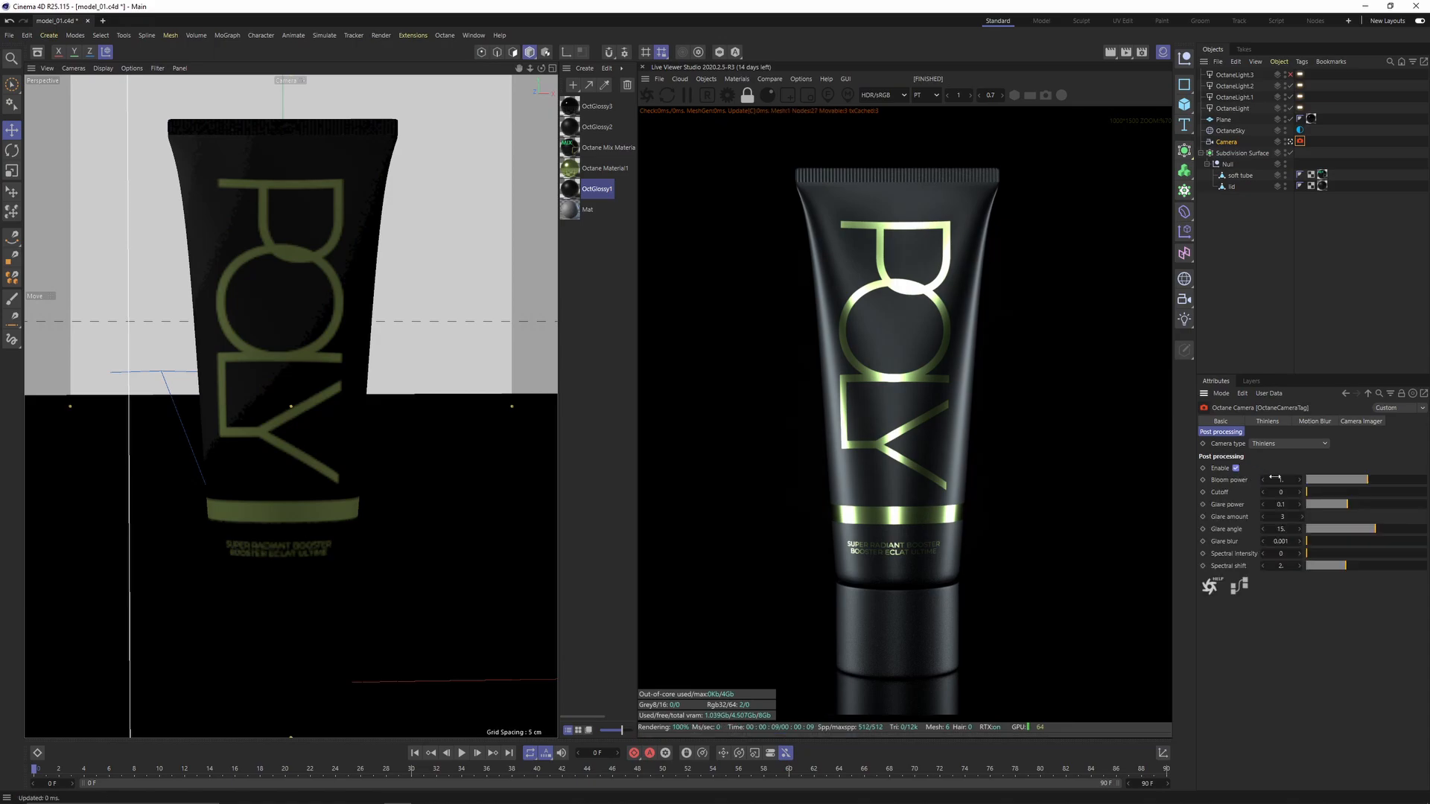
pyautogui.moveTo(1369, 480)
pyautogui.mouseDown()
pyautogui.moveTo(1390, 481)
pyautogui.moveTo(1363, 507)
pyautogui.mouseUp()
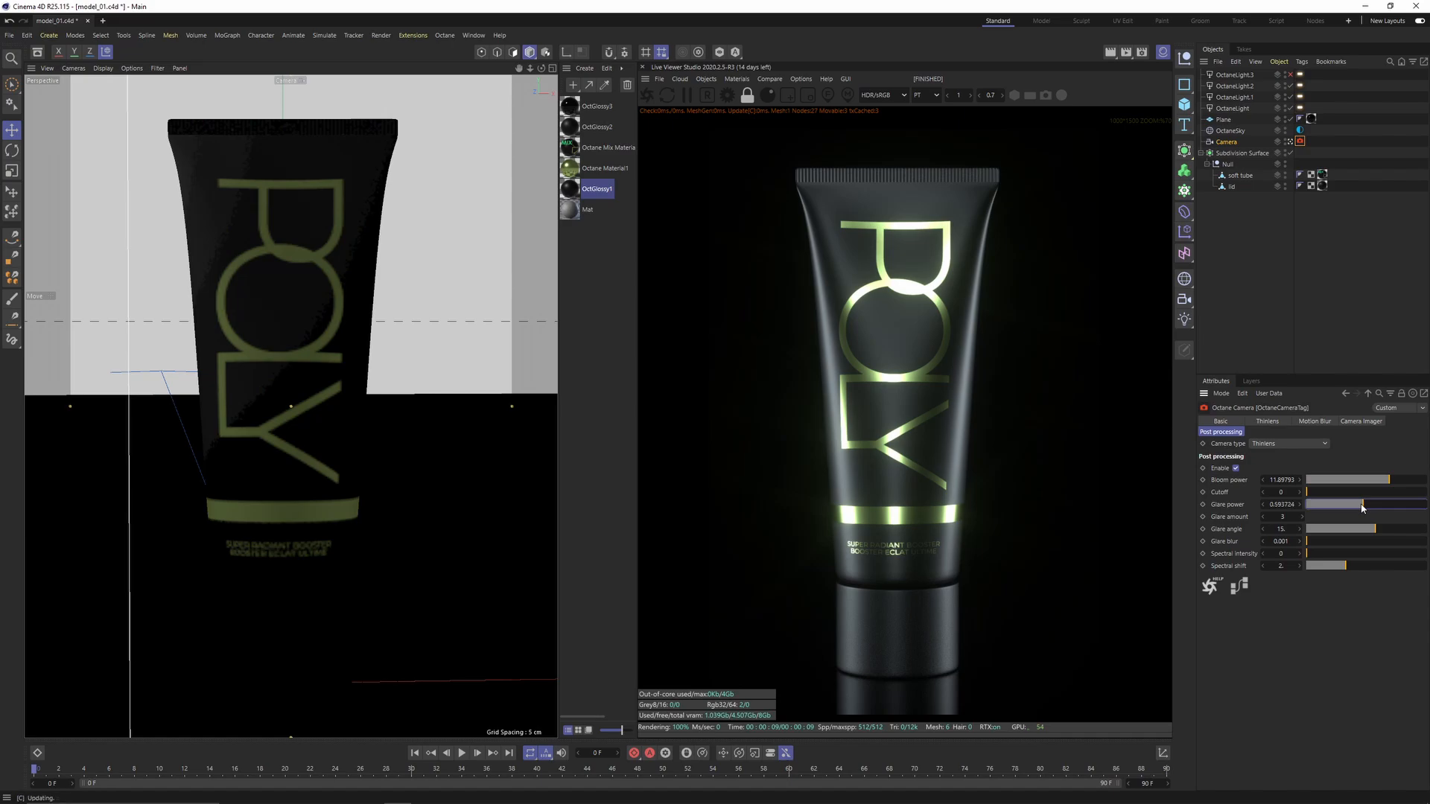
# Step: Turn off textures in the viewport and display the model with Gouraud shading and wireframe lines
pyautogui.press('r')
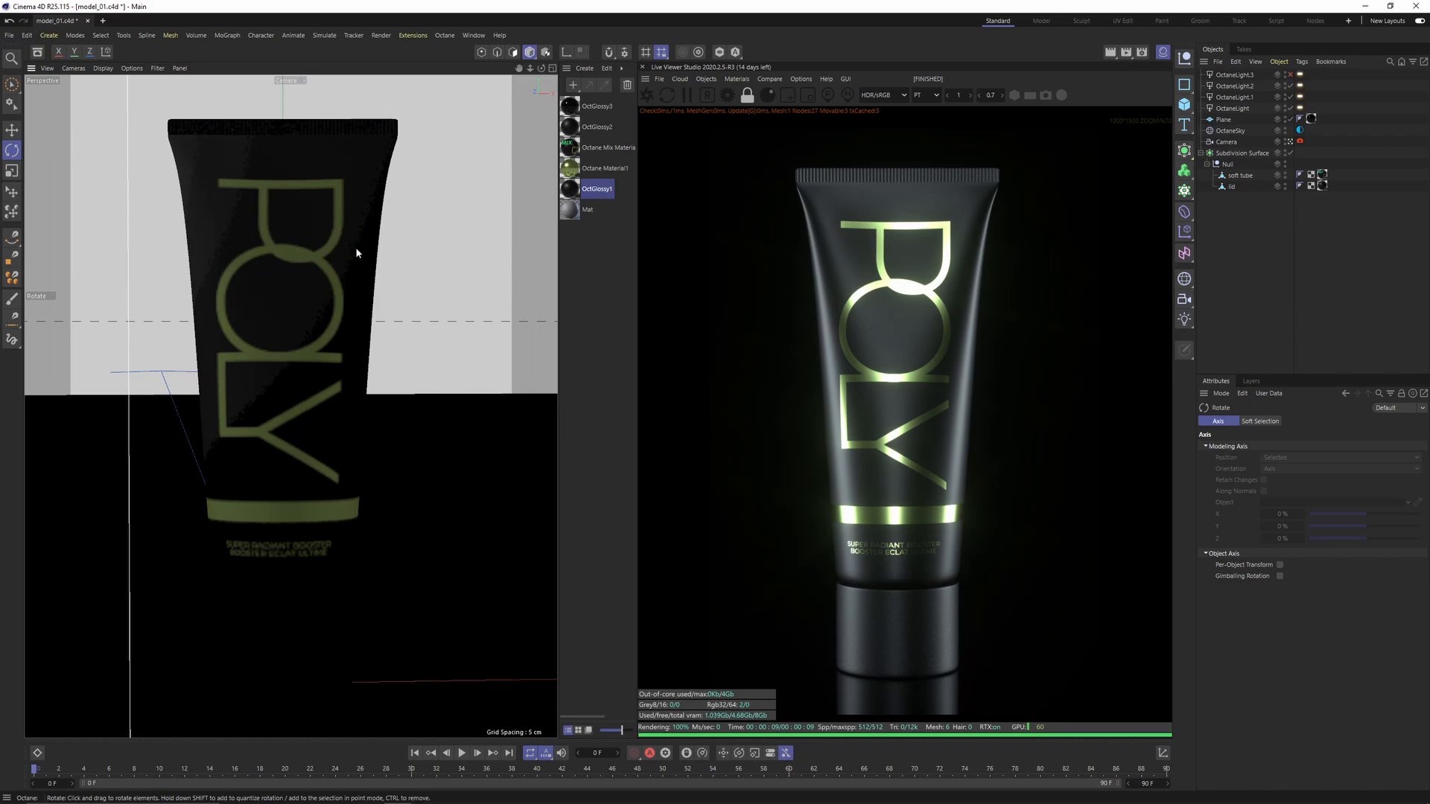
pyautogui.press('n')
pyautogui.press('q')
pyautogui.press('n')
pyautogui.press('b')
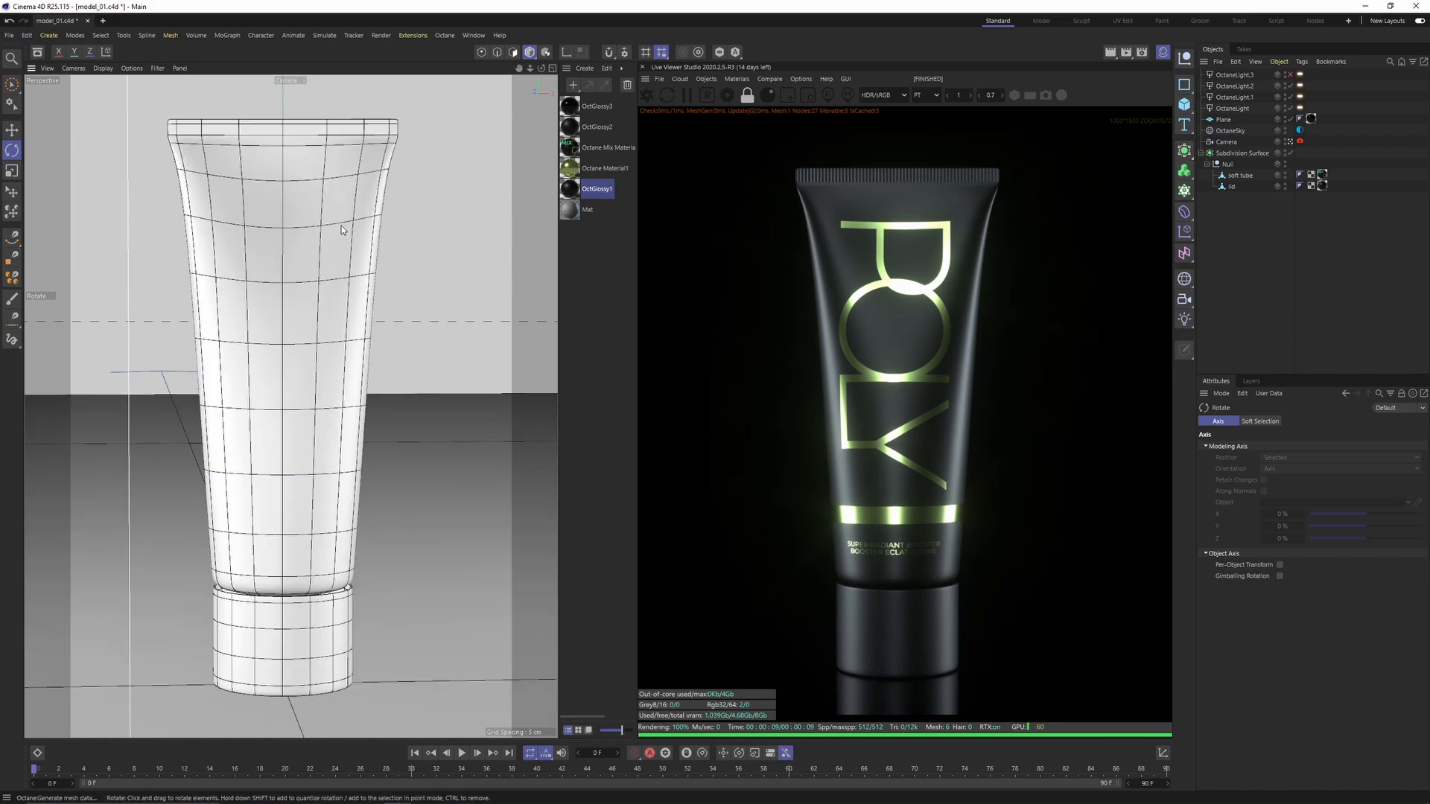